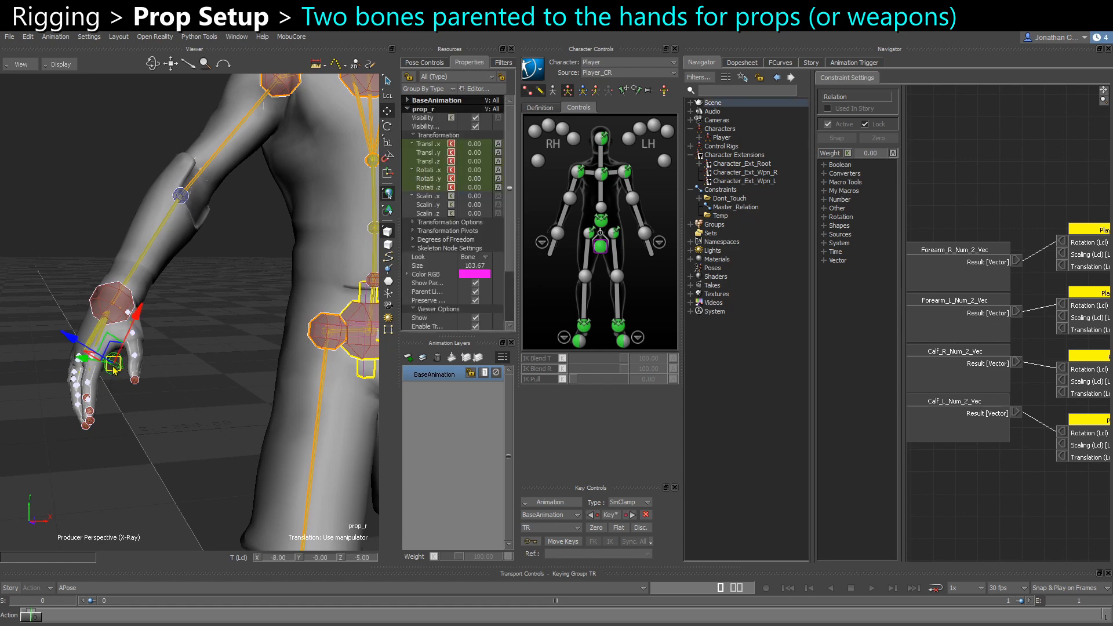
Step: Examine the prop_r and prop_l bones parented to the hands, in the node hierarchy and on the character model
key(ctrl+w)
scroll(203, 324, up, 6)
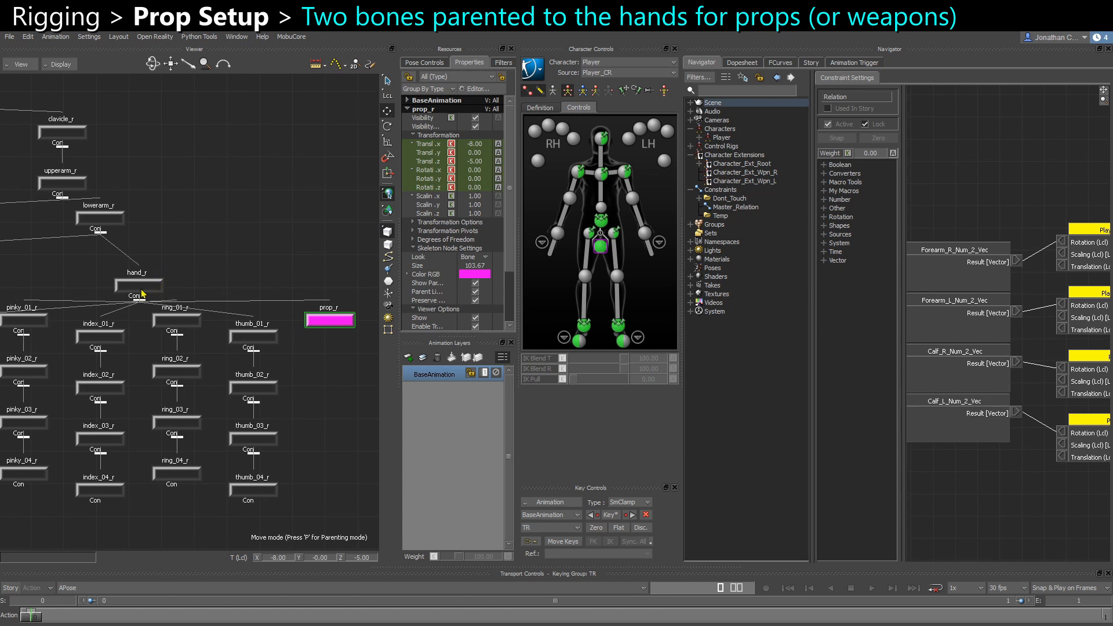
middle_drag(128, 328, 426, 290)
middle_drag(116, 301, 371, 290)
middle_drag(245, 286, 211, 281)
click(287, 296)
key(ctrl+e)
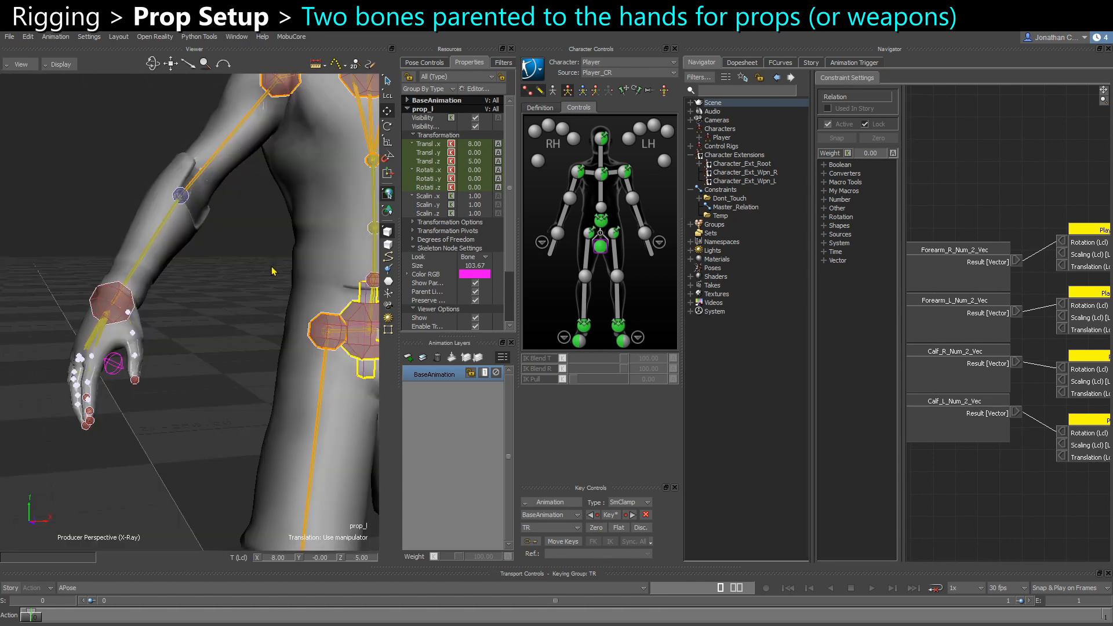
middle_drag(277, 357, 159, 271)
scroll(158, 272, down, 5)
middle_drag(256, 335, 307, 301)
scroll(250, 306, up, 2)
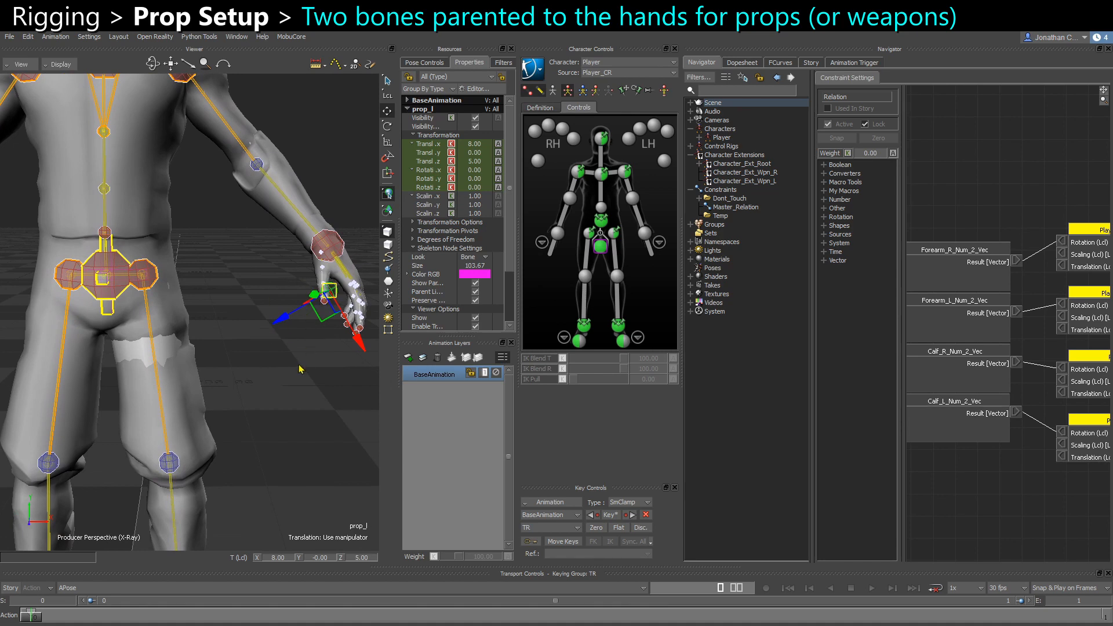
middle_drag(328, 294, 319, 270)
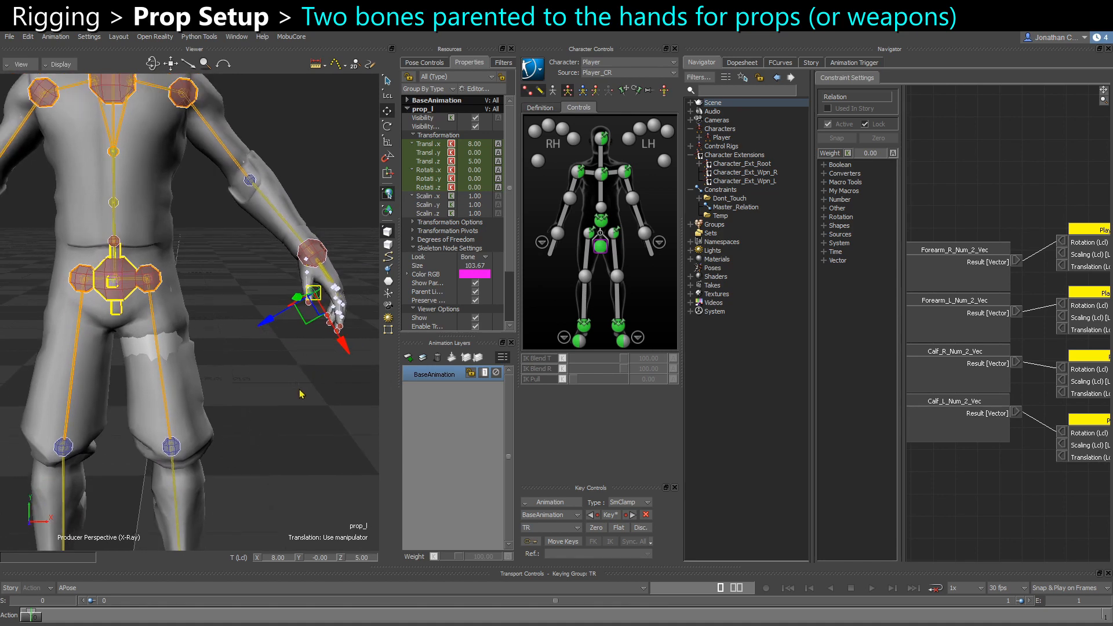
click(318, 269)
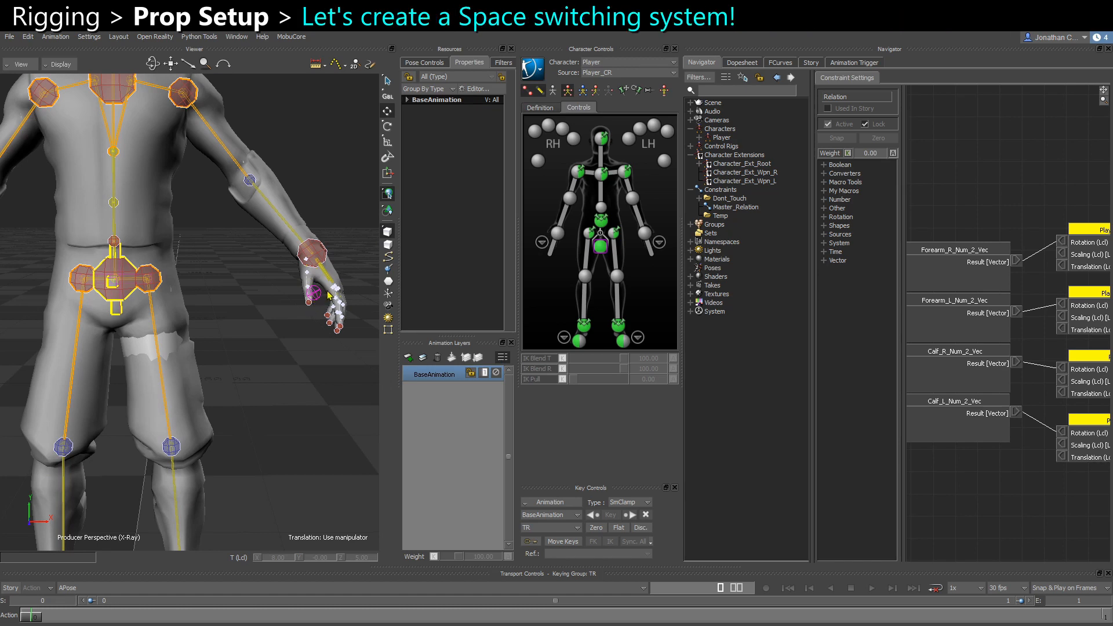
middle_drag(289, 291, 262, 305)
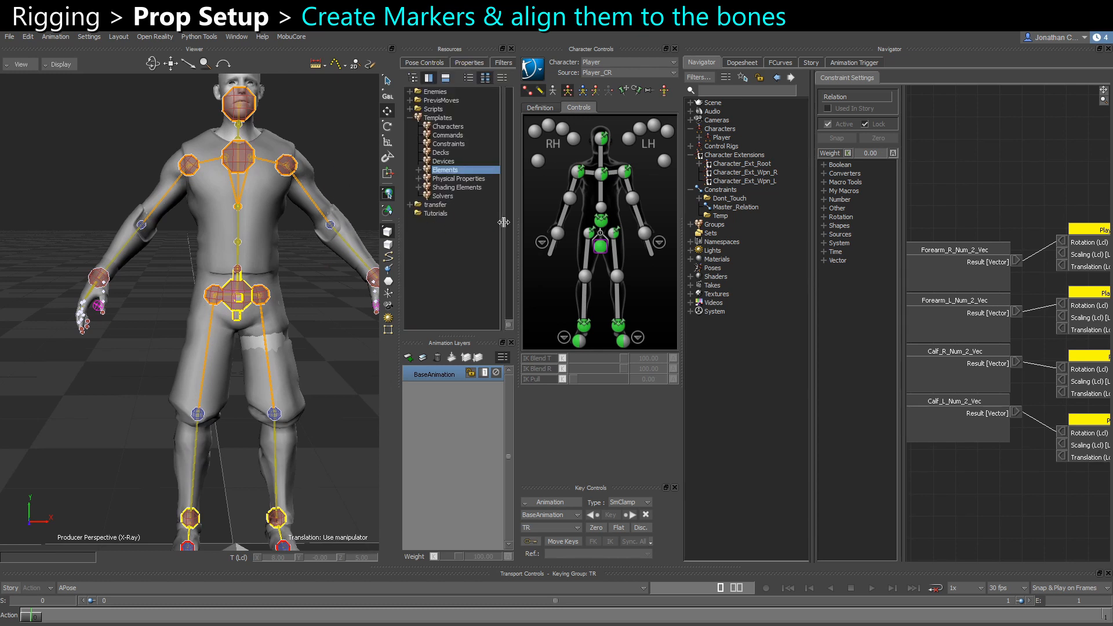
Step: Add a Marker element to the scene and align its translation and rotation to the prop_r bone
drag(515, 234, 664, 236)
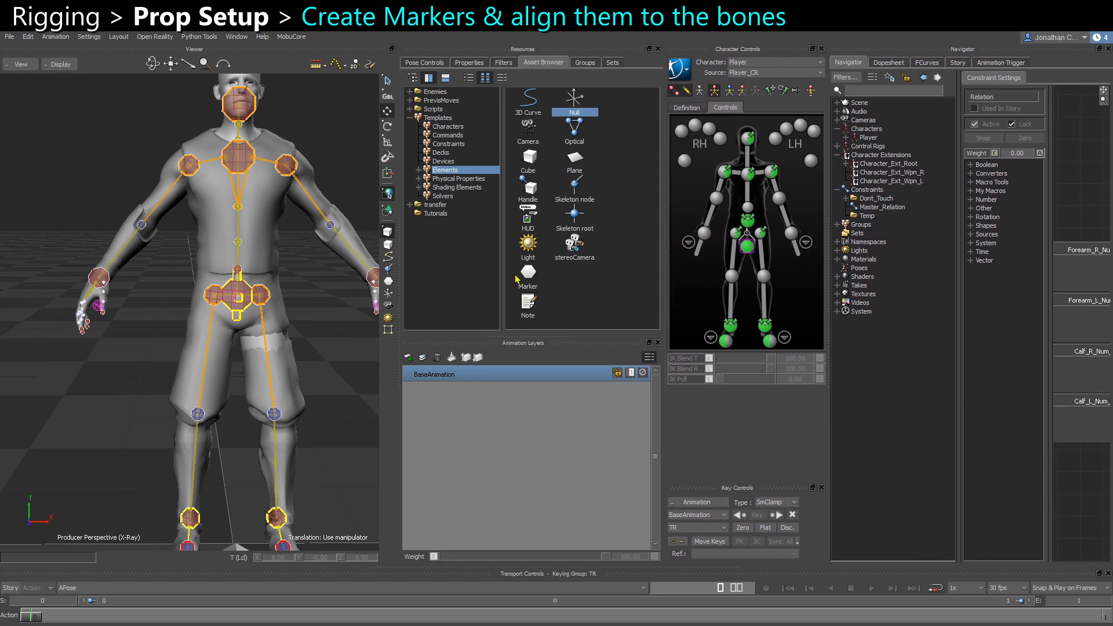
mouse_move(528, 277)
mouse_down()
mouse_move(179, 458)
mouse_move(124, 456)
mouse_up()
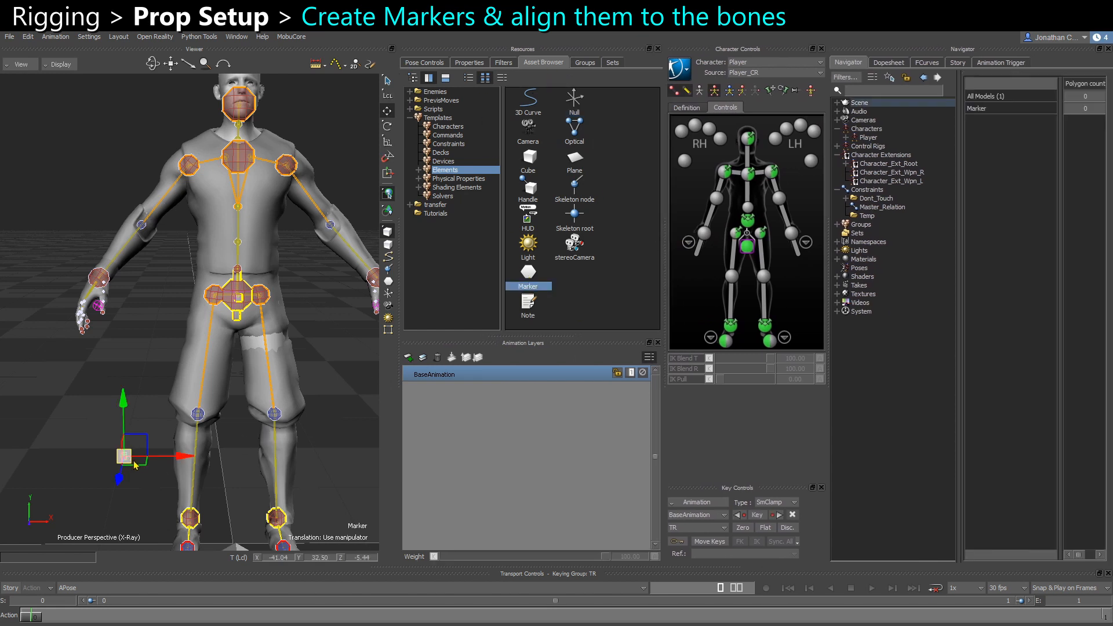
scroll(135, 475, up, 3)
scroll(13, 306, up, 2)
scroll(61, 354, up, 2)
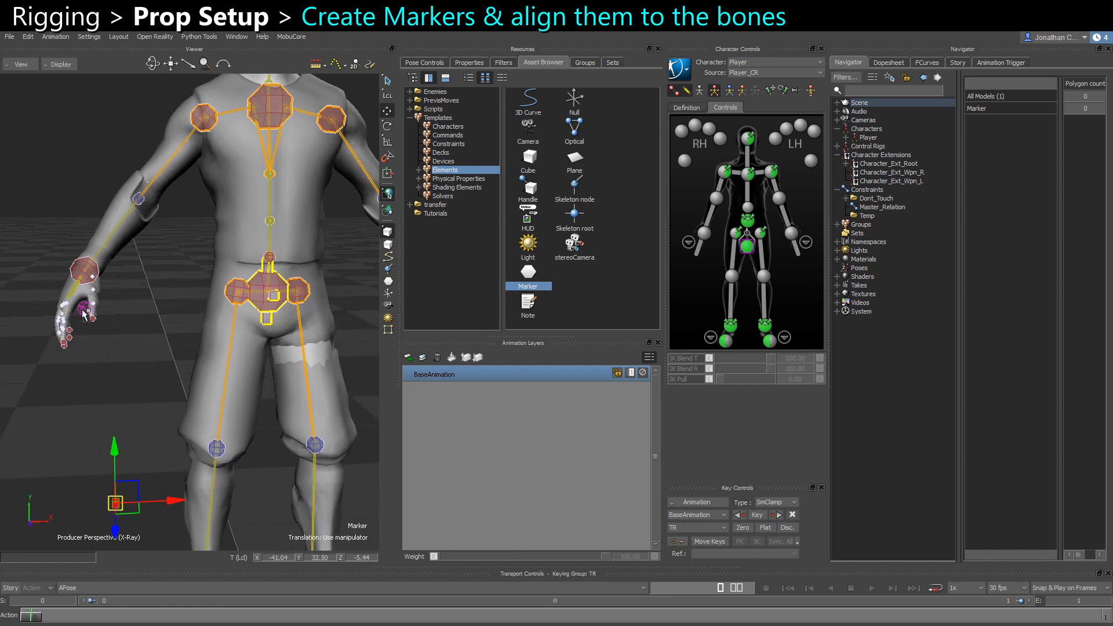
alt+drag(86, 315, 78, 295)
mouse_move(102, 311)
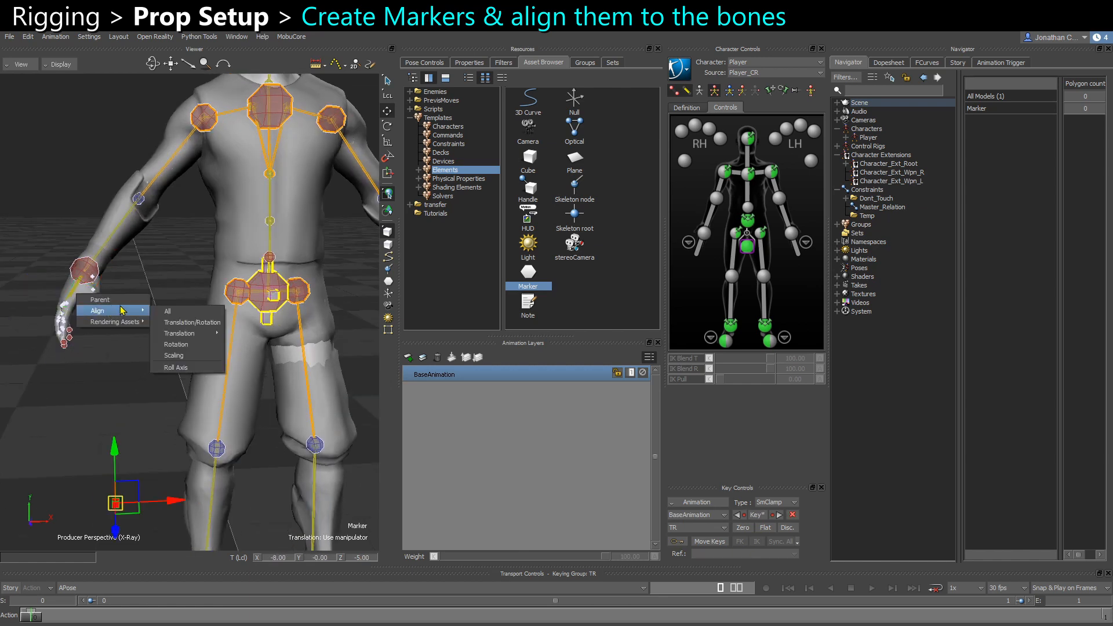
click(197, 327)
Step: Set the size of the marker at the prop_r bone to 178
scroll(136, 385, up, 3)
mouse_move(129, 392)
shift+mouse_down()
mouse_move(99, 348)
mouse_move(93, 368)
shift+mouse_up()
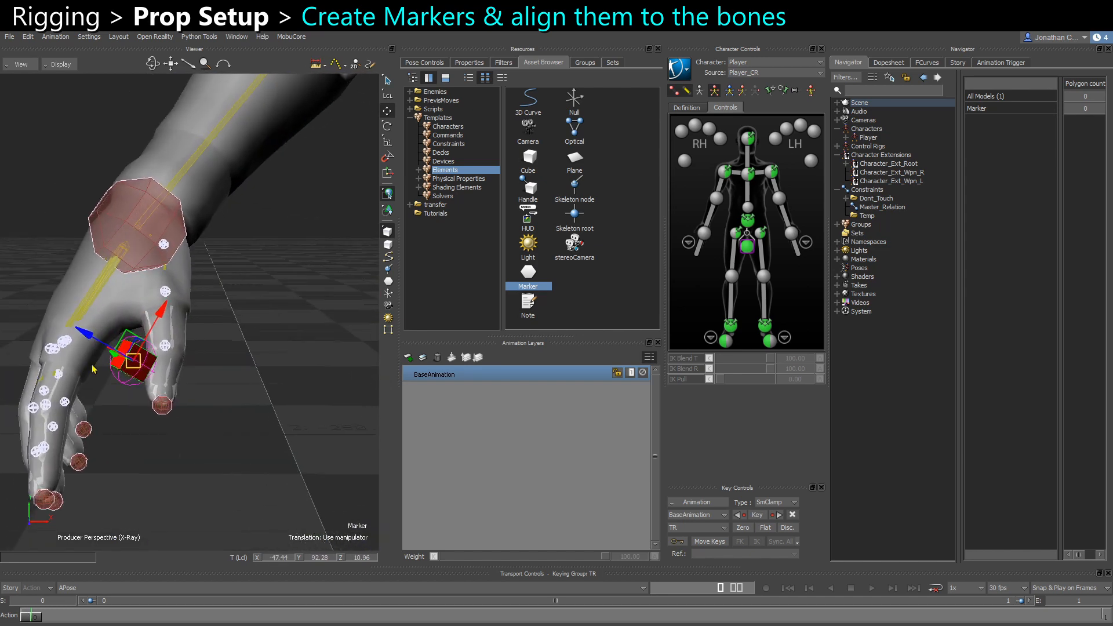
click(466, 63)
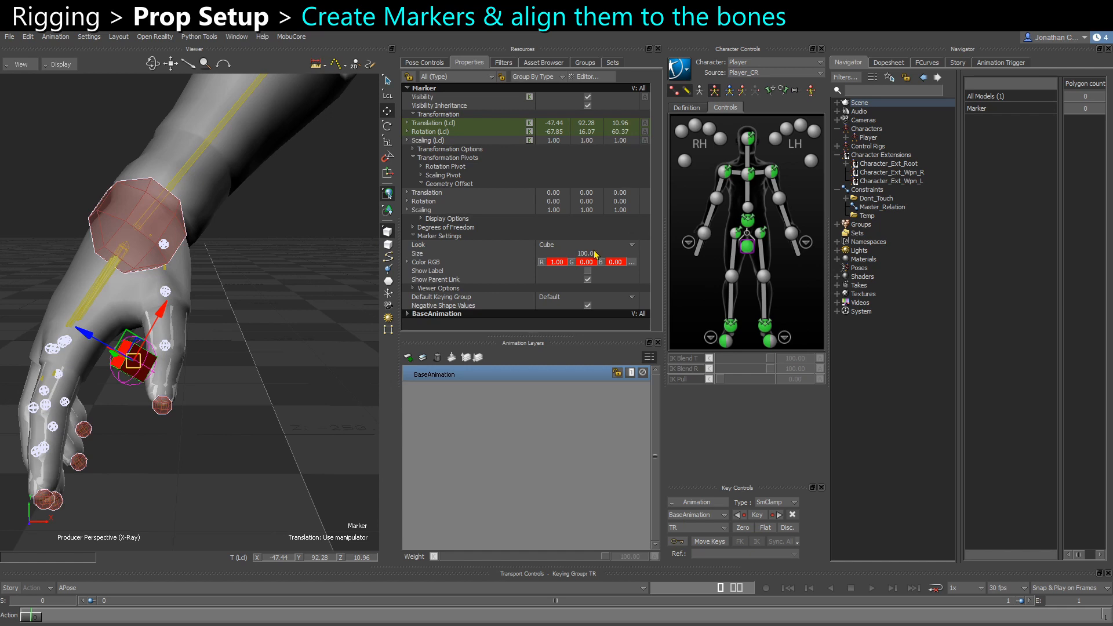
drag(596, 254, 618, 254)
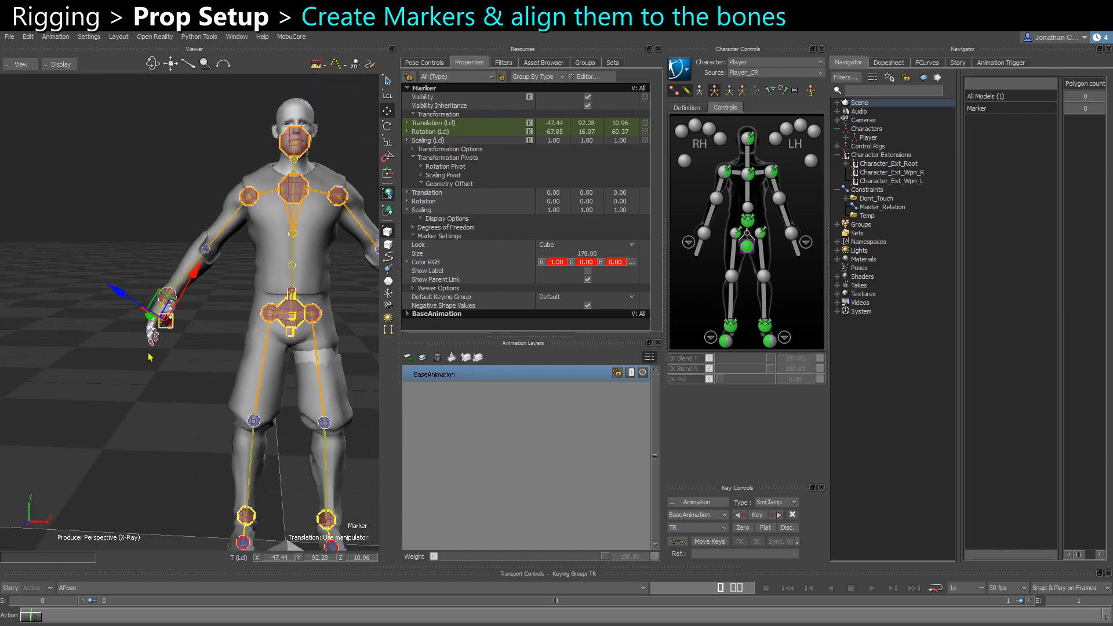
Step: Duplicate the marker and align the copy to the prop_l bone in the left hand
alt+middle_drag(150, 358, 44, 333)
key(ctrl+d)
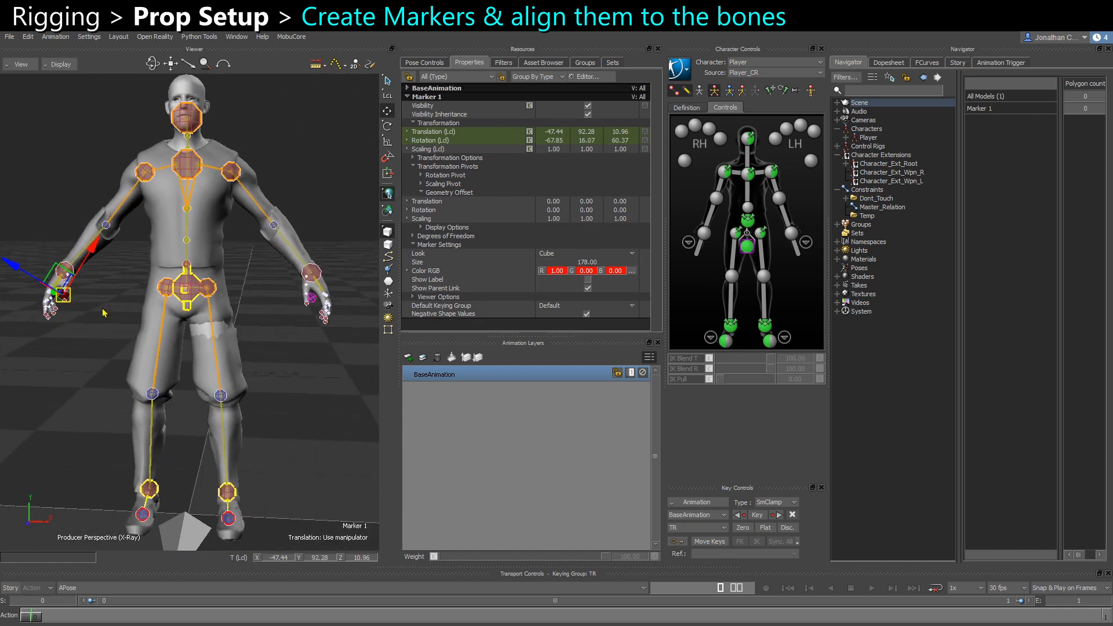
mouse_move(63, 295)
mouse_down()
mouse_move(284, 317)
mouse_move(225, 317)
mouse_up()
key(ctrl+w)
scroll(248, 364, down, 3)
scroll(218, 328, up, 2)
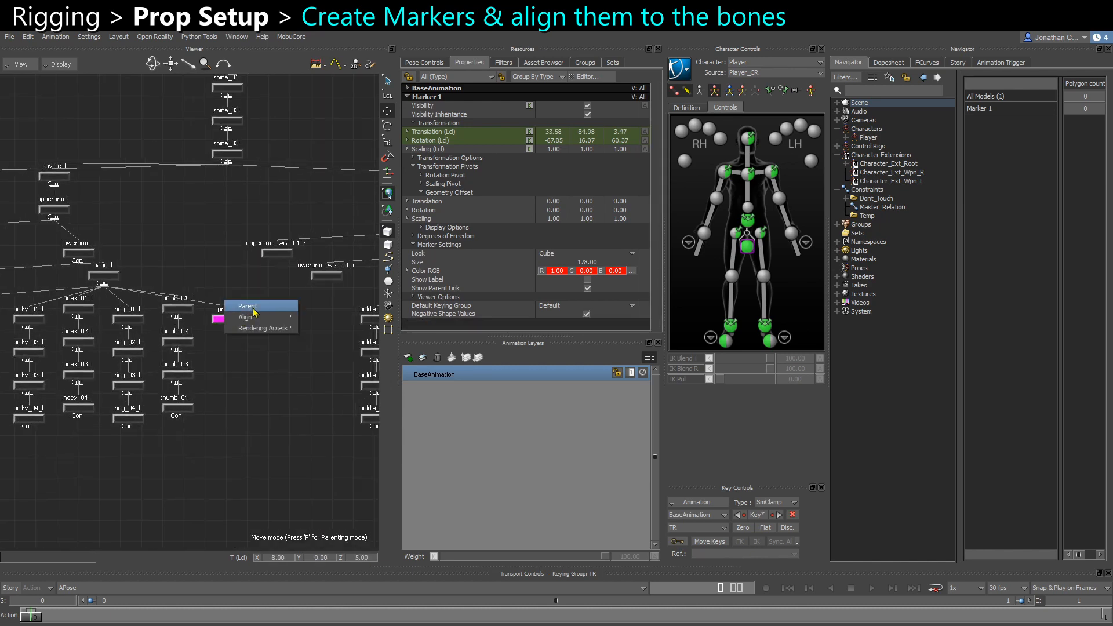
click(325, 319)
key(ctrl+e)
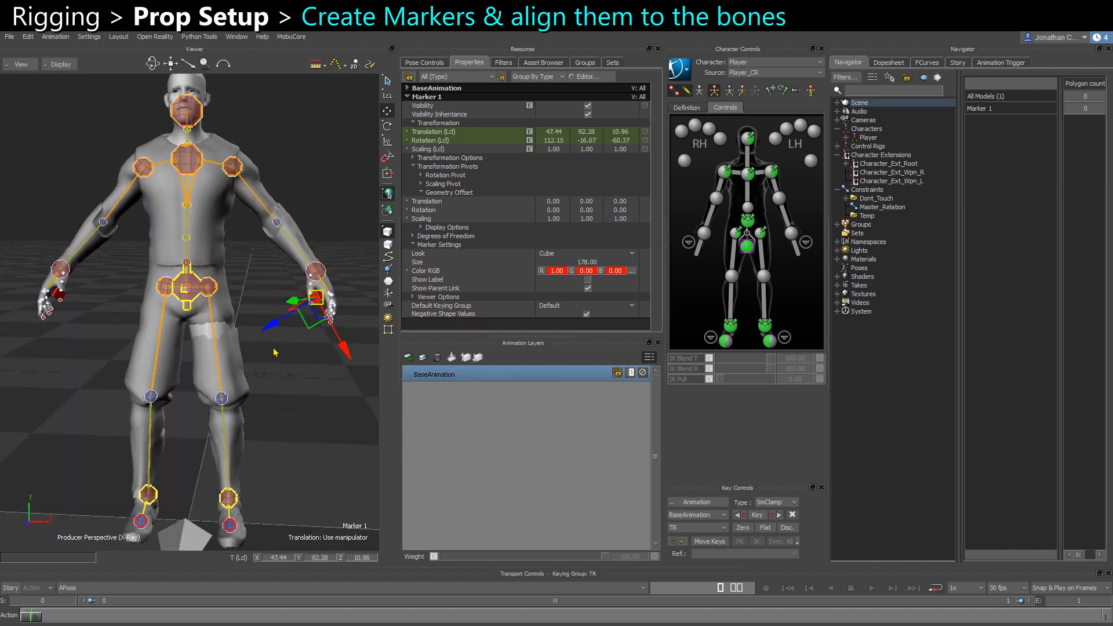
Step: Set the left-hand marker's colour to cyan, RGB 0.00, 1.00, 1.00
mouse_move(275, 353)
ctrl+mouse_down()
mouse_move(318, 360)
mouse_move(120, 309)
mouse_move(69, 312)
ctrl+mouse_up()
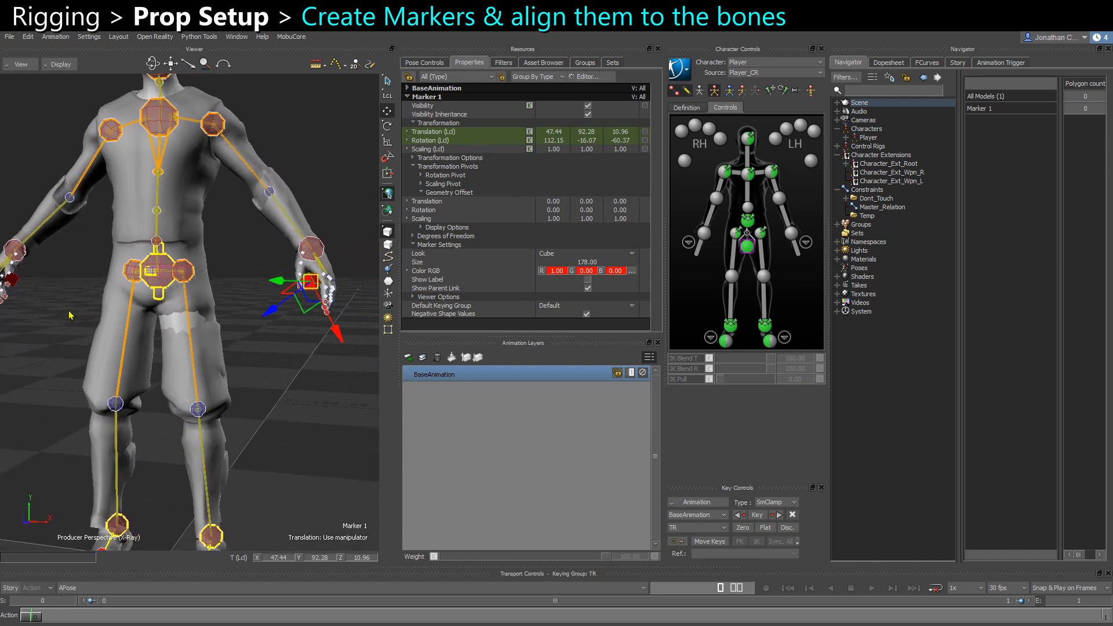
ctrl+shift+drag(3, 284, 35, 291)
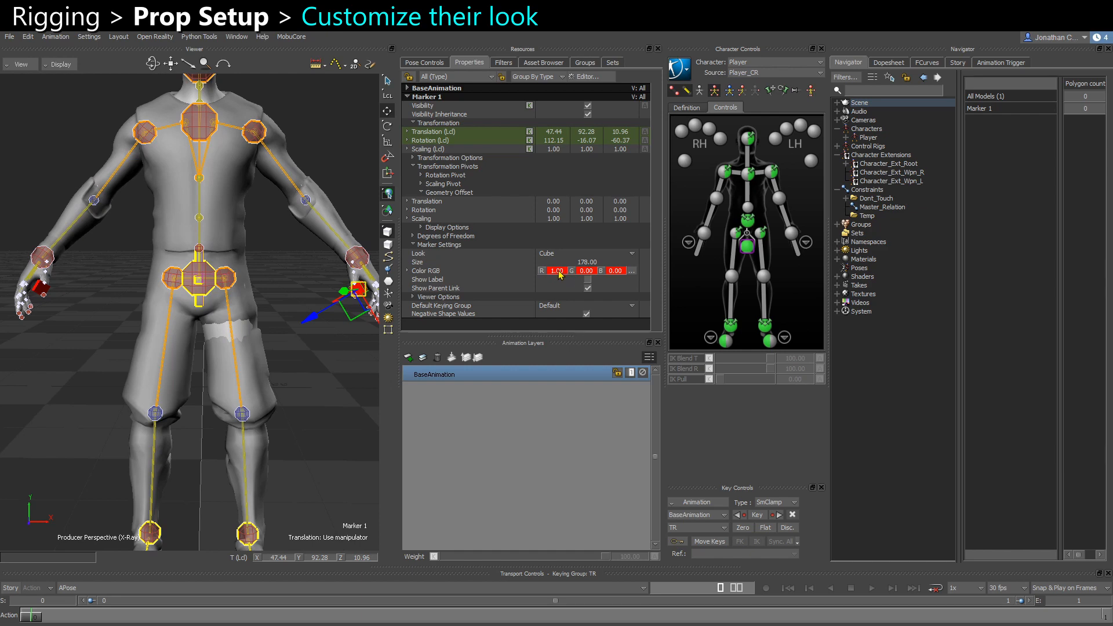
drag(561, 275, 330, 281)
drag(614, 271, 880, 261)
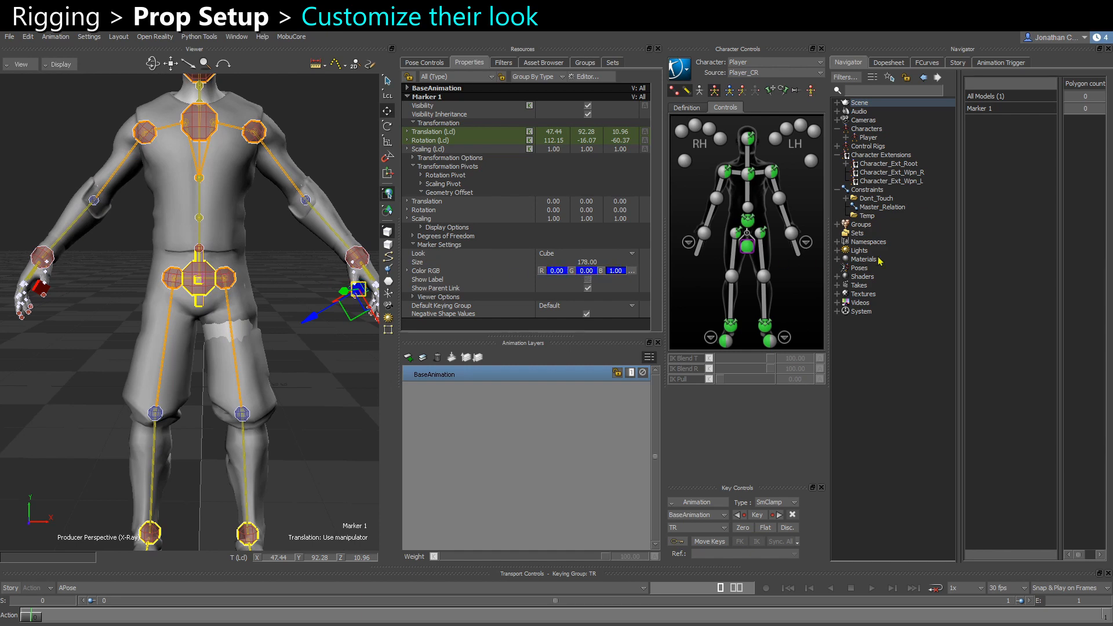
drag(586, 271, 677, 274)
Step: Set the right-hand marker's colour to green, RGB 0.00, 1.00, 0.00
alt+drag(316, 367, 307, 366)
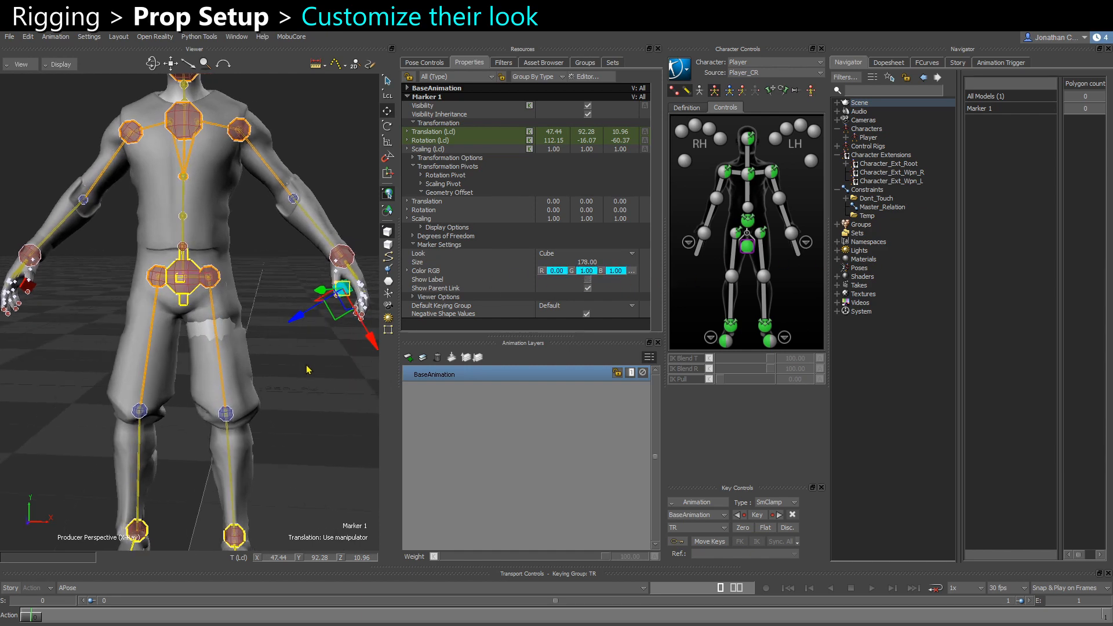
click(26, 288)
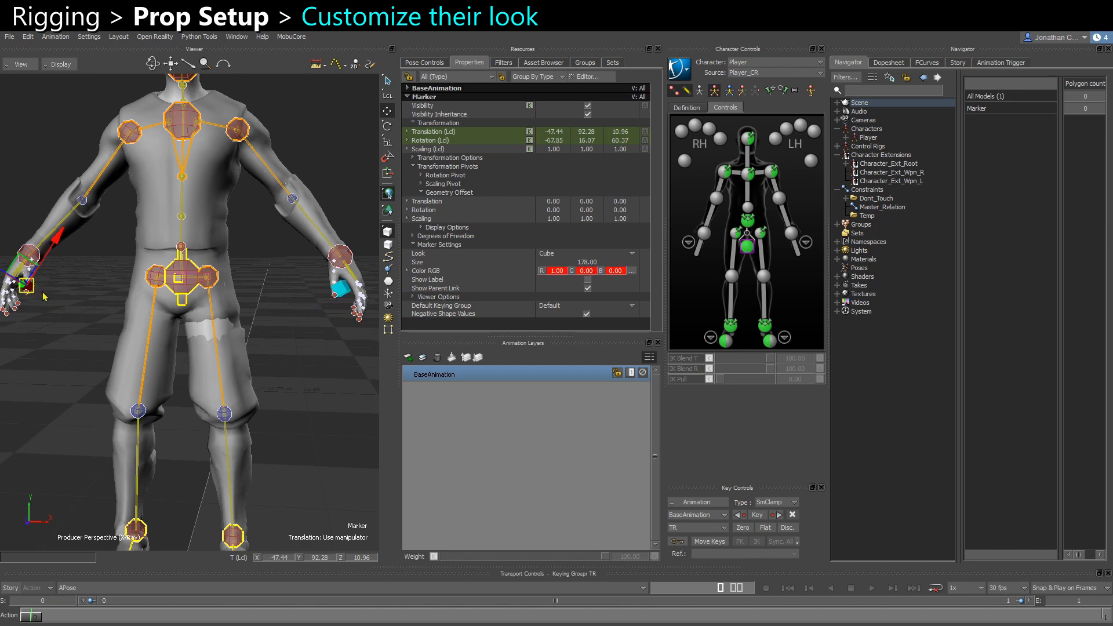
drag(582, 271, 527, 283)
Step: Parent the green marker to the character's right hand FK effector
click(301, 385)
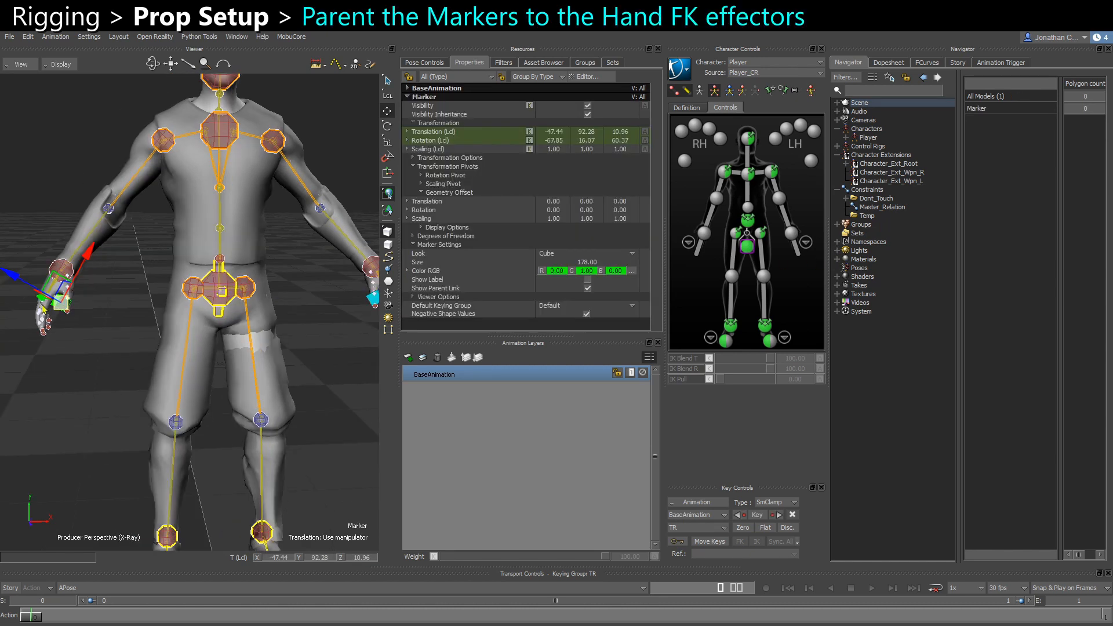
mouse_move(301, 385)
alt+mouse_down()
mouse_move(75, 325)
mouse_move(142, 381)
mouse_move(182, 394)
alt+mouse_up()
mouse_move(176, 335)
alt+mouse_down()
mouse_move(143, 275)
mouse_move(197, 278)
mouse_move(215, 298)
mouse_move(174, 295)
mouse_move(178, 307)
alt+mouse_up()
click(176, 246)
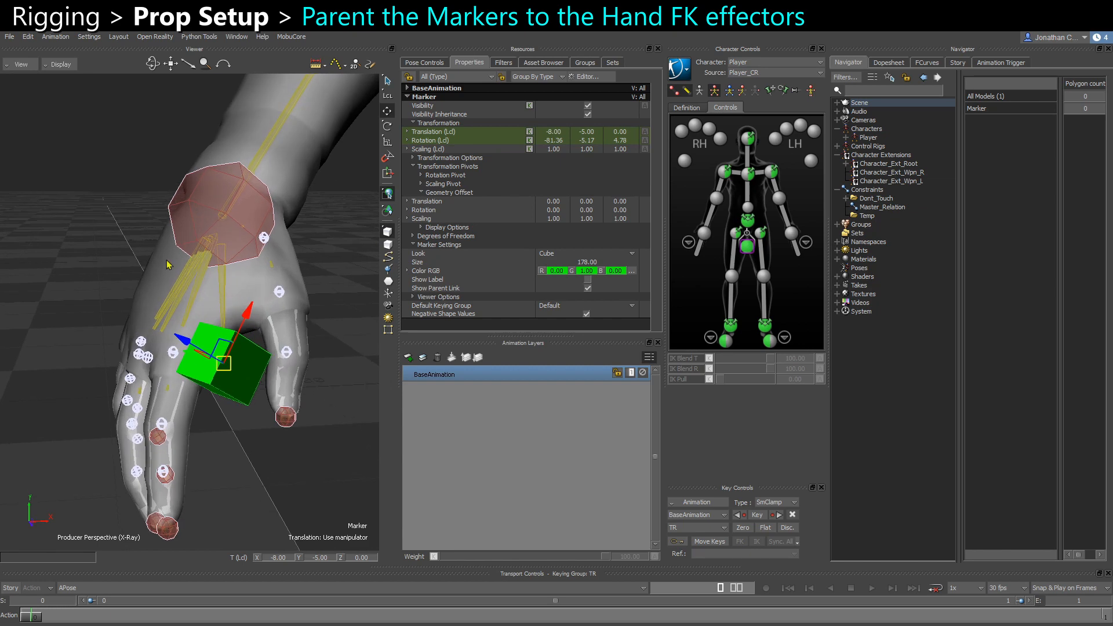
click(168, 291)
click(226, 359)
Step: Parent the cyan marker to the character's left hand FK effector
ctrl+drag(227, 359, 162, 314)
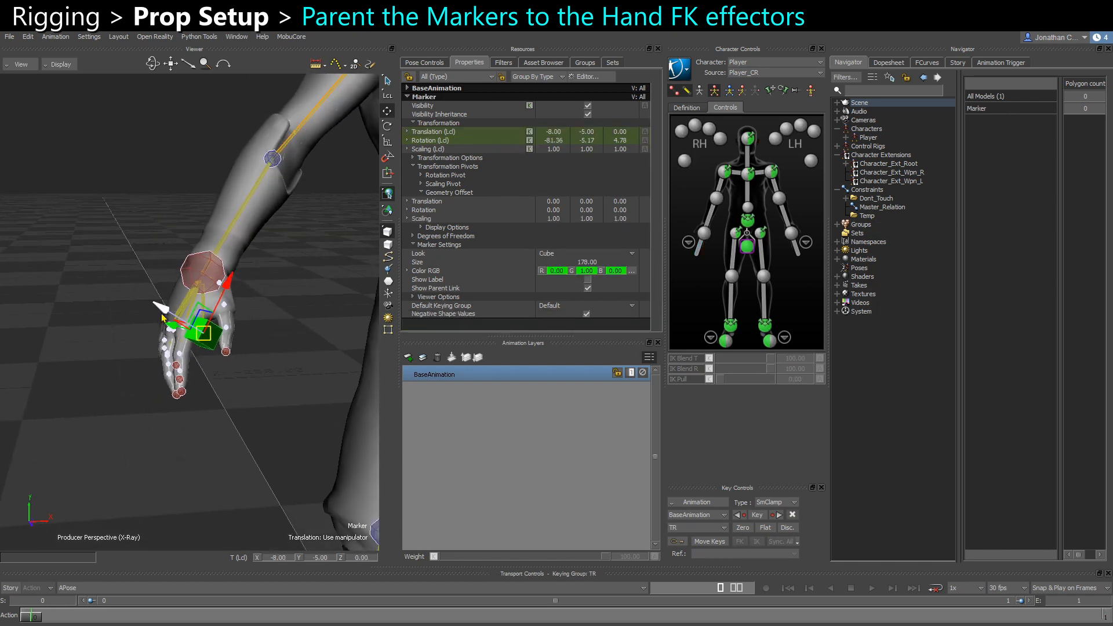
mouse_move(217, 376)
ctrl+shift+mouse_down()
mouse_move(136, 366)
mouse_move(162, 355)
mouse_move(186, 380)
mouse_move(190, 307)
mouse_move(171, 281)
mouse_move(205, 285)
ctrl+shift+mouse_up()
click(186, 378)
click(212, 315)
Step: In the node hierarchy, rename the cyan marker under the left hand as WPN_RHand and correct the name to WPN_LHand
key(ctrl+w)
mouse_move(204, 351)
ctrl+mouse_down()
mouse_move(265, 399)
mouse_move(84, 322)
ctrl+mouse_up()
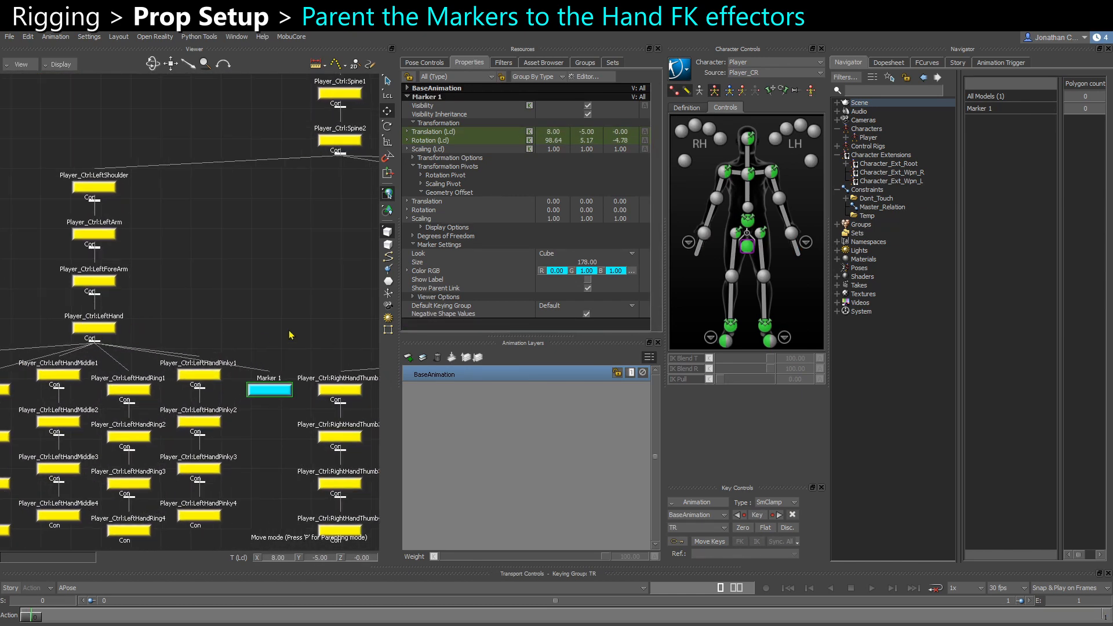
ctrl+drag(290, 335, 176, 171)
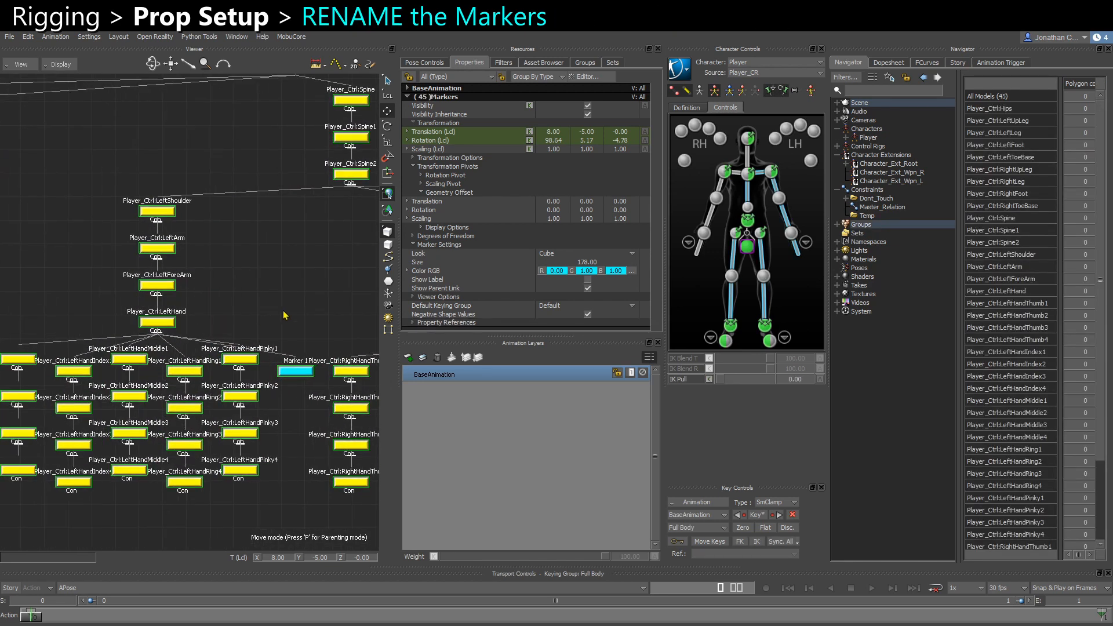
click(288, 325)
right_click(299, 373)
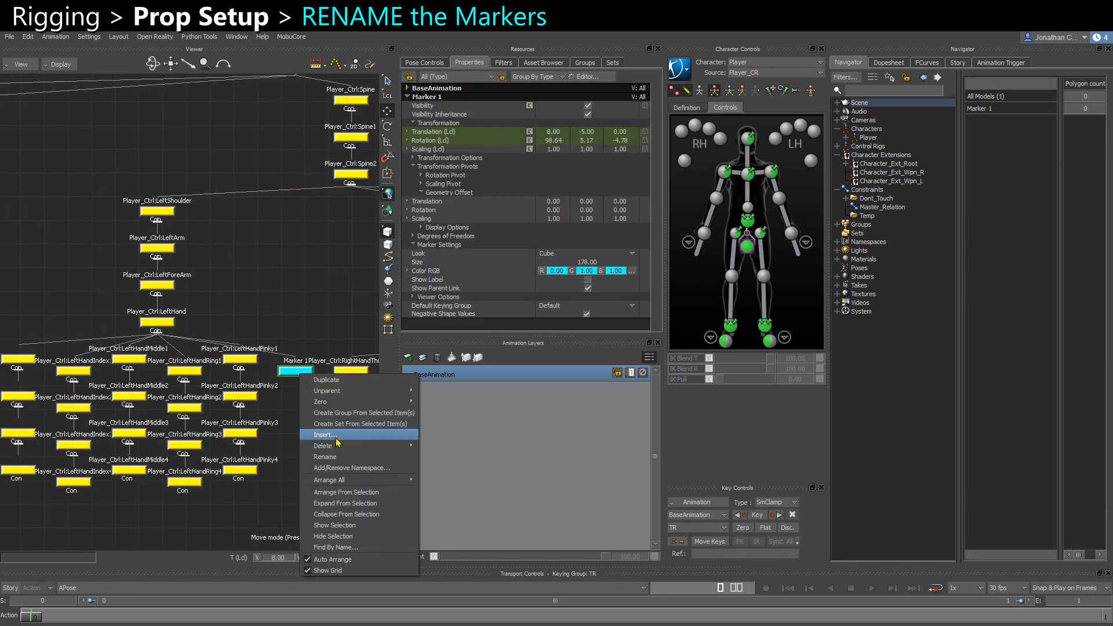
click(325, 457)
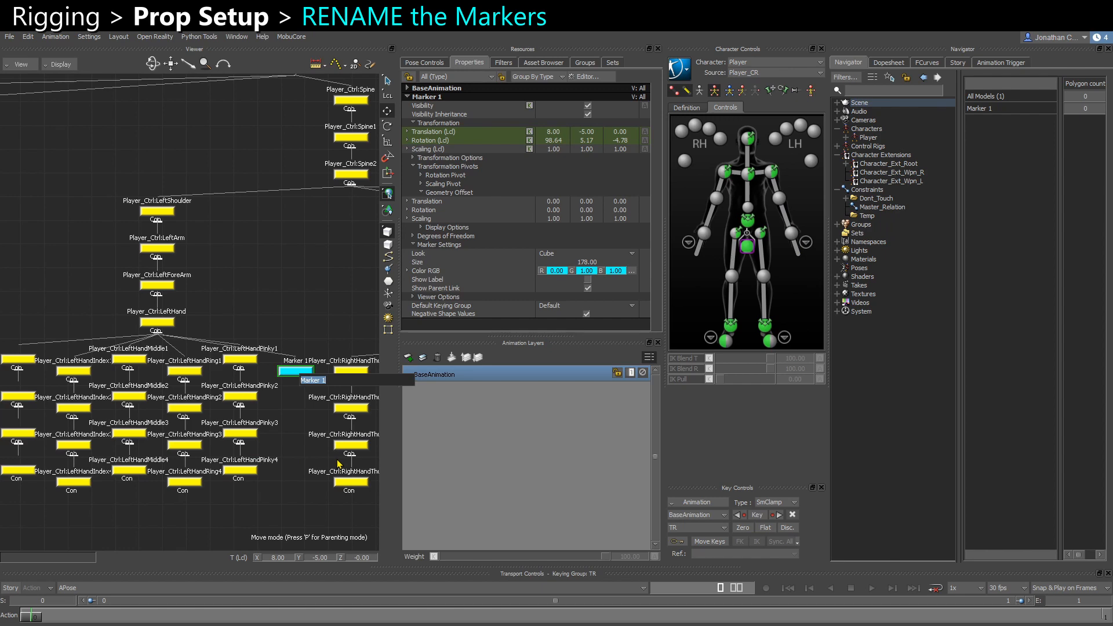
text(WPN_RHand)
key(Return)
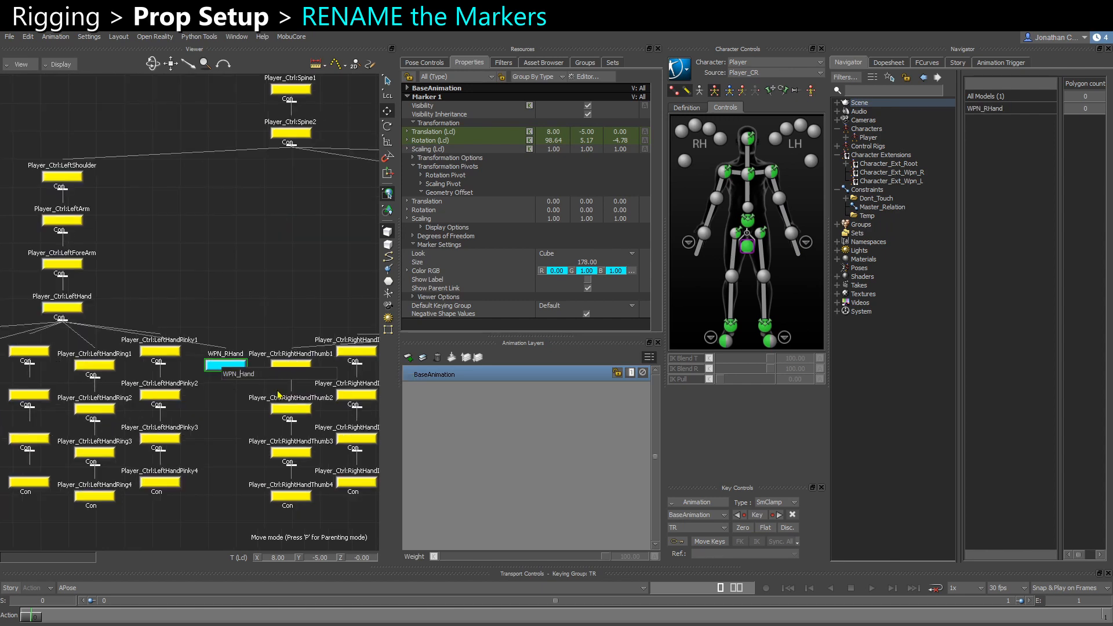
text(L)
key(Return)
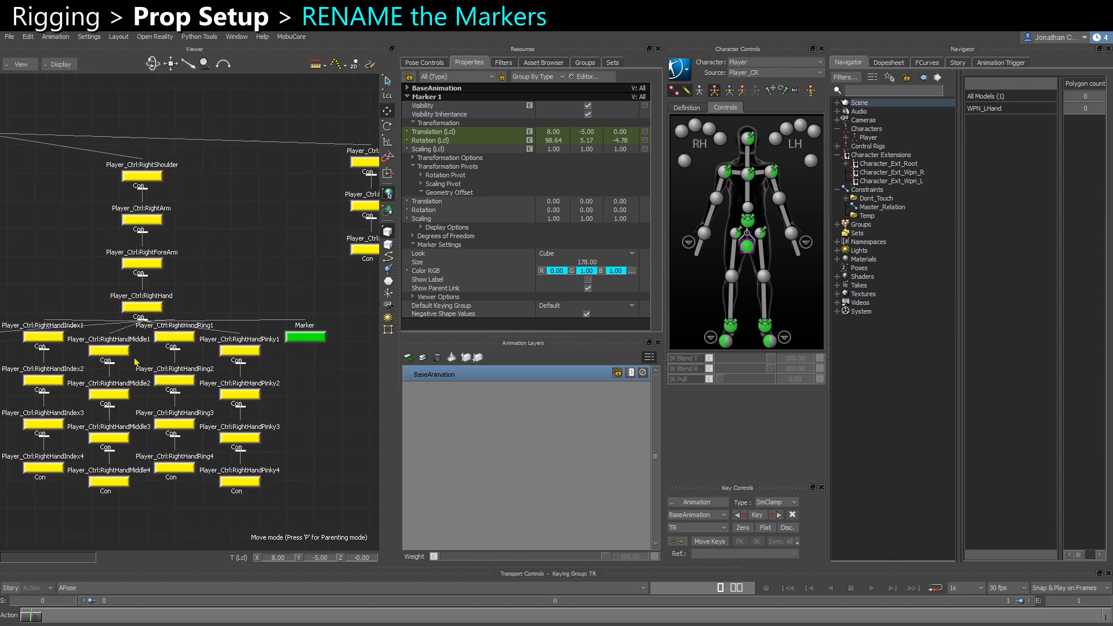
Step: Rename the green marker under the right hand as WPN_RHand
right_click(303, 340)
click(330, 422)
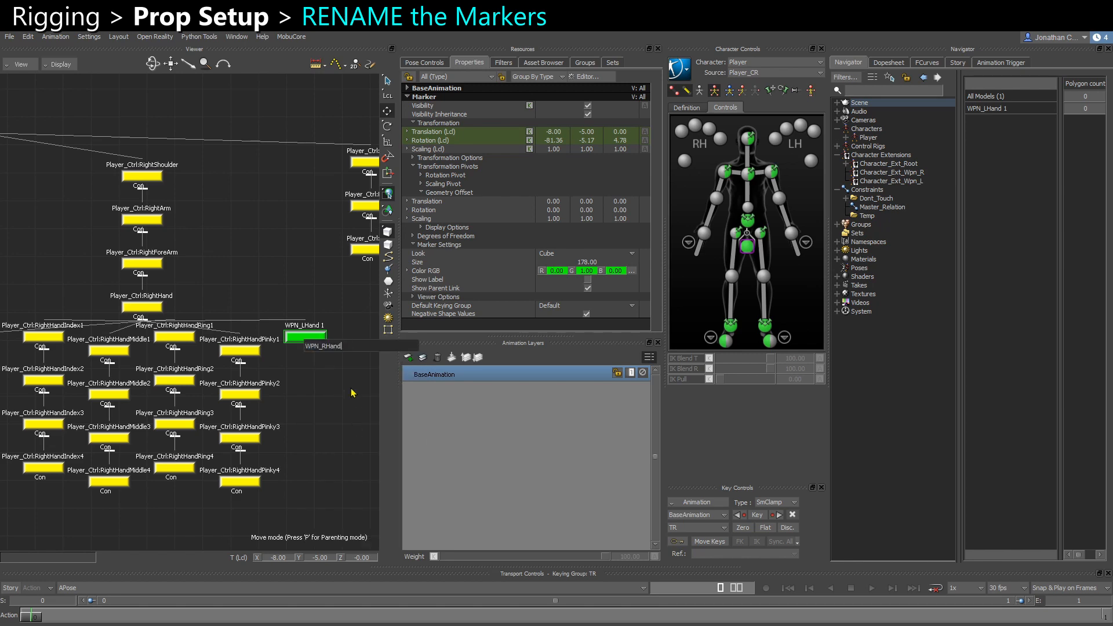
key(Return)
Step: Select both the WPN_RHand and WPN_LHand markers and duplicate them
scroll(298, 385, down, 4)
scroll(83, 380, up, 3)
shift+drag(83, 379, 130, 394)
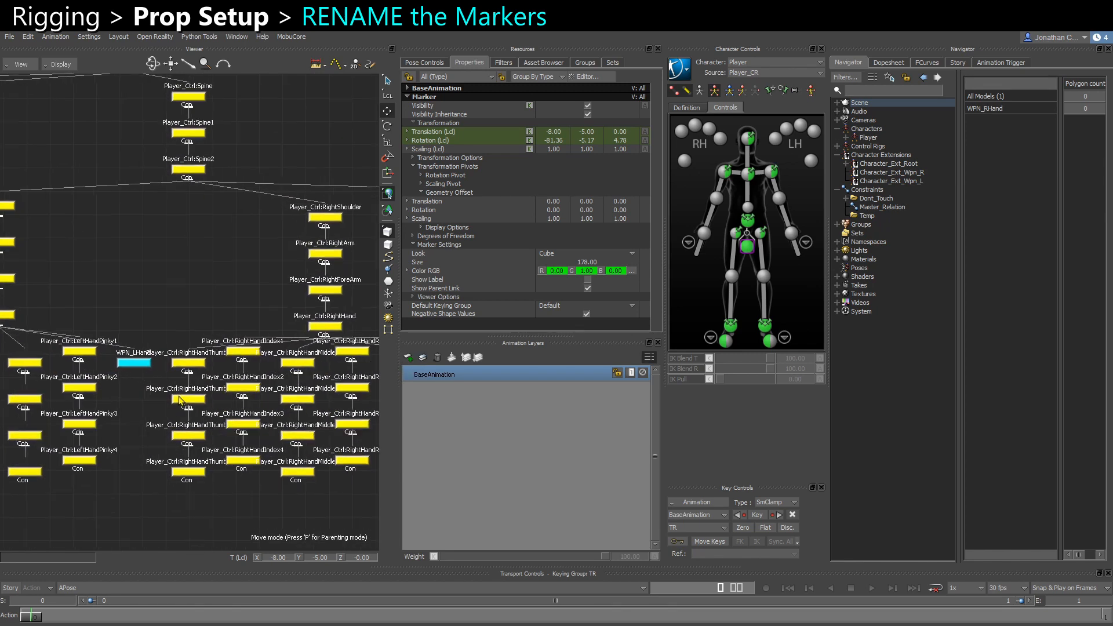
scroll(131, 394, up, 2)
shift+click(127, 360)
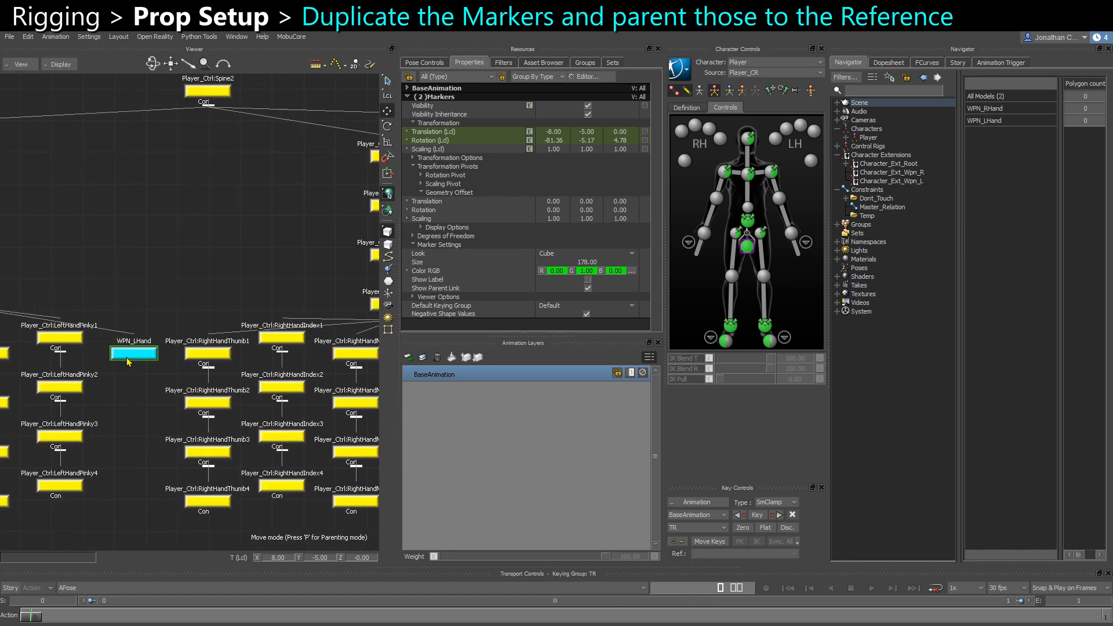
key(ctrl+d)
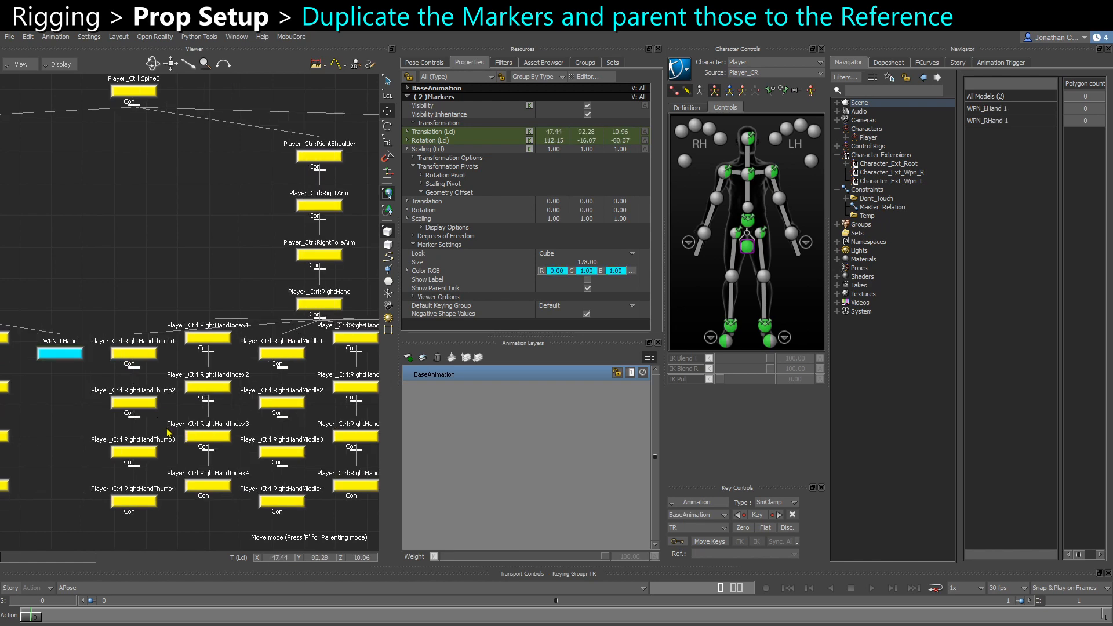
Step: Parent the duplicated WPN_LHand 1 and WPN_RHand 1 markers to the Player_Ctrl:Reference node in the schematic
scroll(165, 417, down, 5)
shift+drag(246, 385, 136, 381)
scroll(263, 347, up, 5)
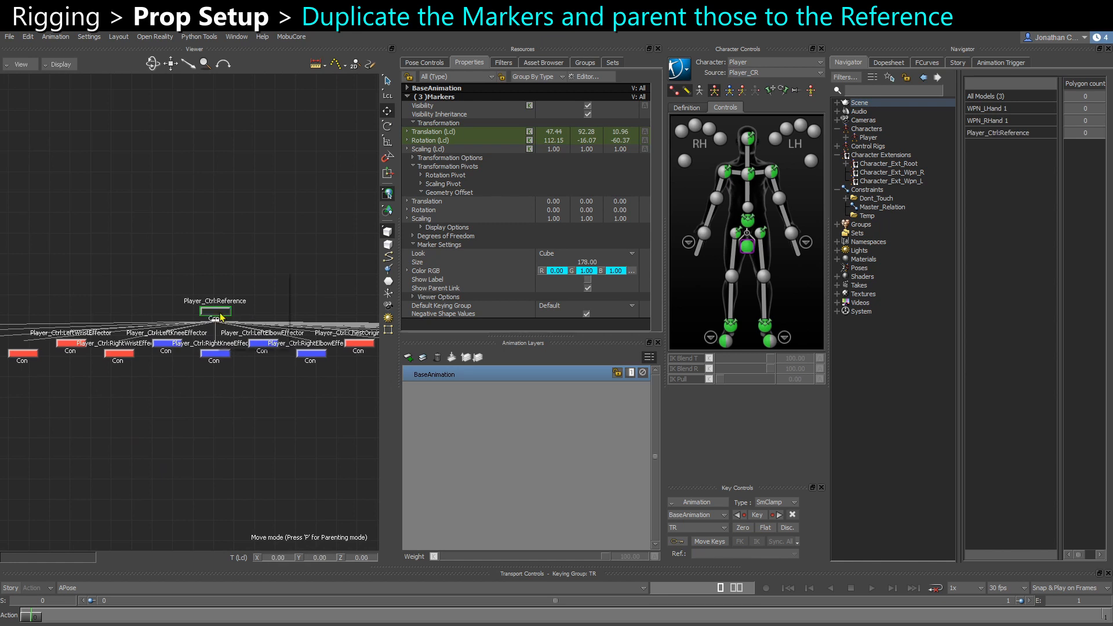
right_click(216, 311)
click(244, 280)
Step: Rename the duplicated cyan marker under the Reference as WPN_LWorld
scroll(275, 401, down, 5)
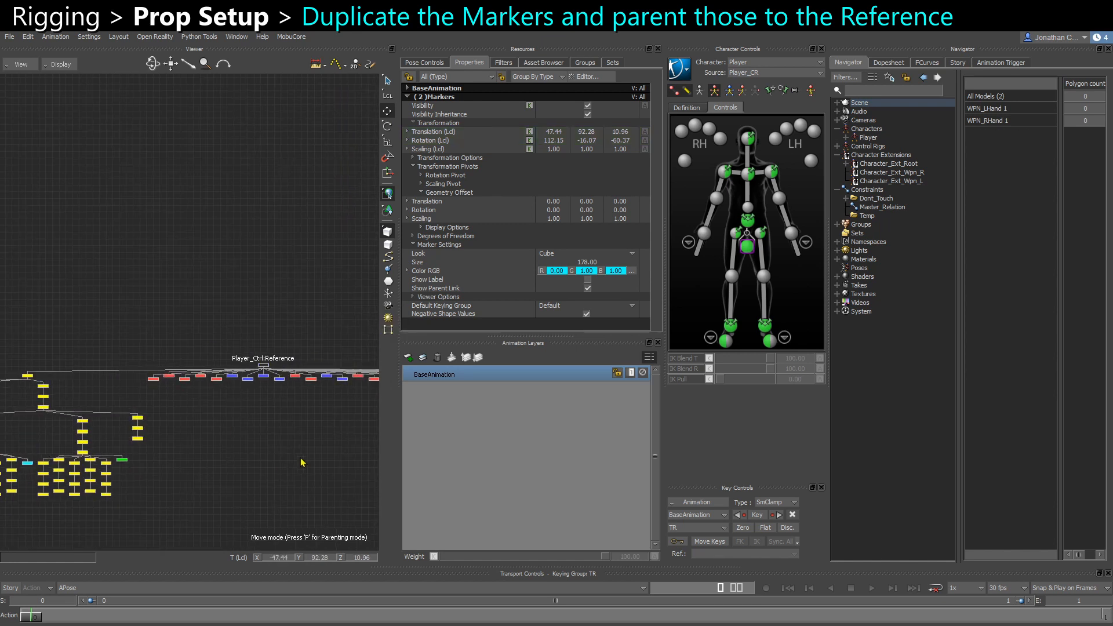
shift+drag(303, 461, 1, 412)
scroll(267, 371, up, 6)
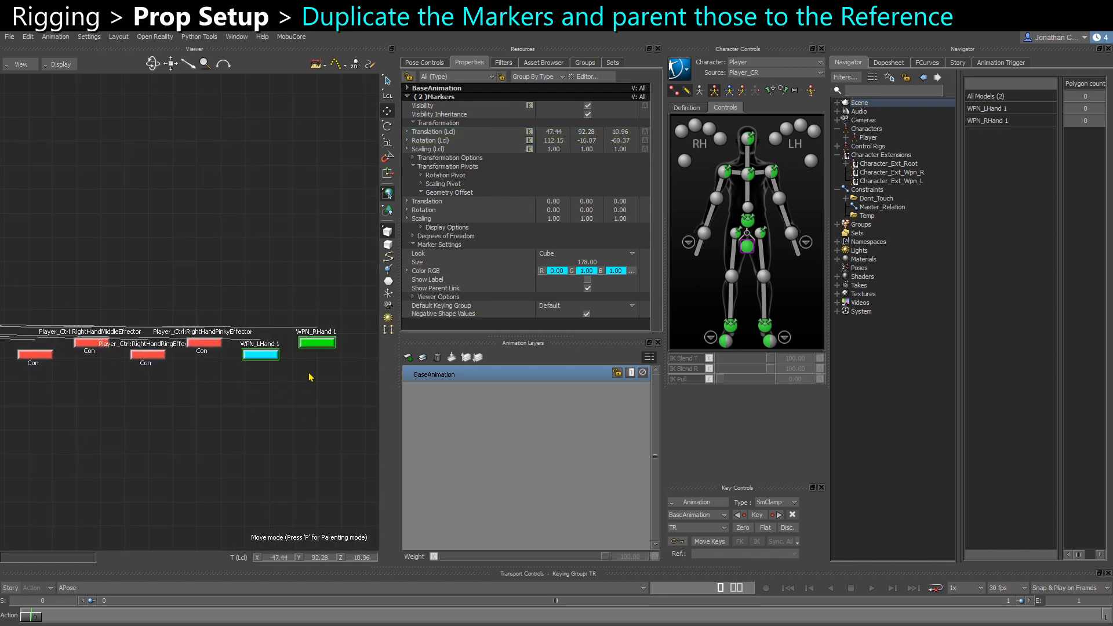
scroll(258, 346, up, 2)
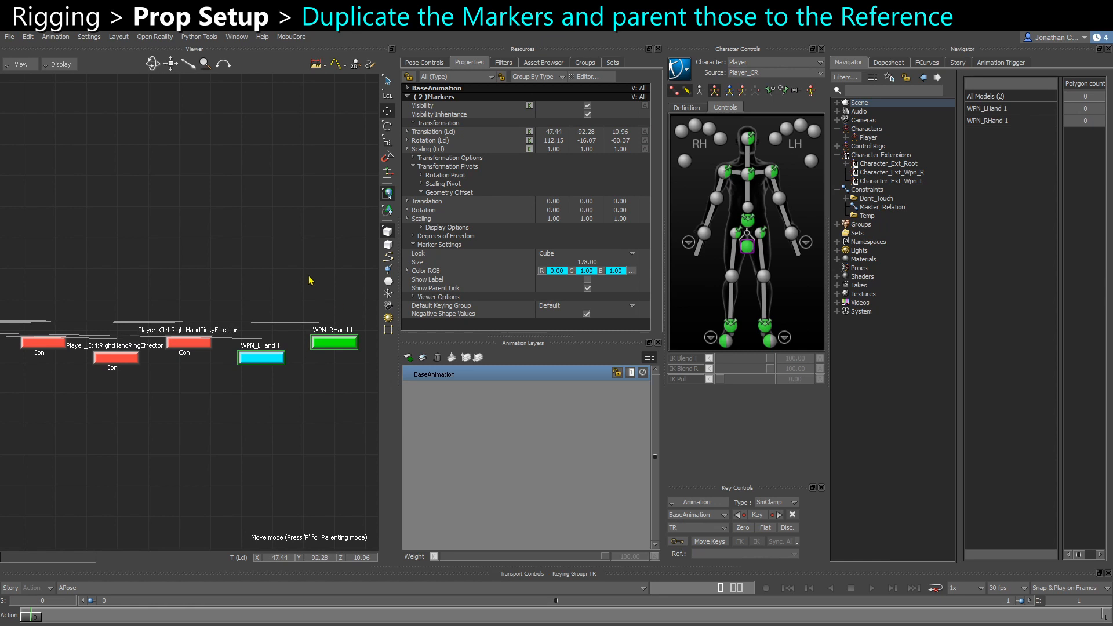
click(261, 363)
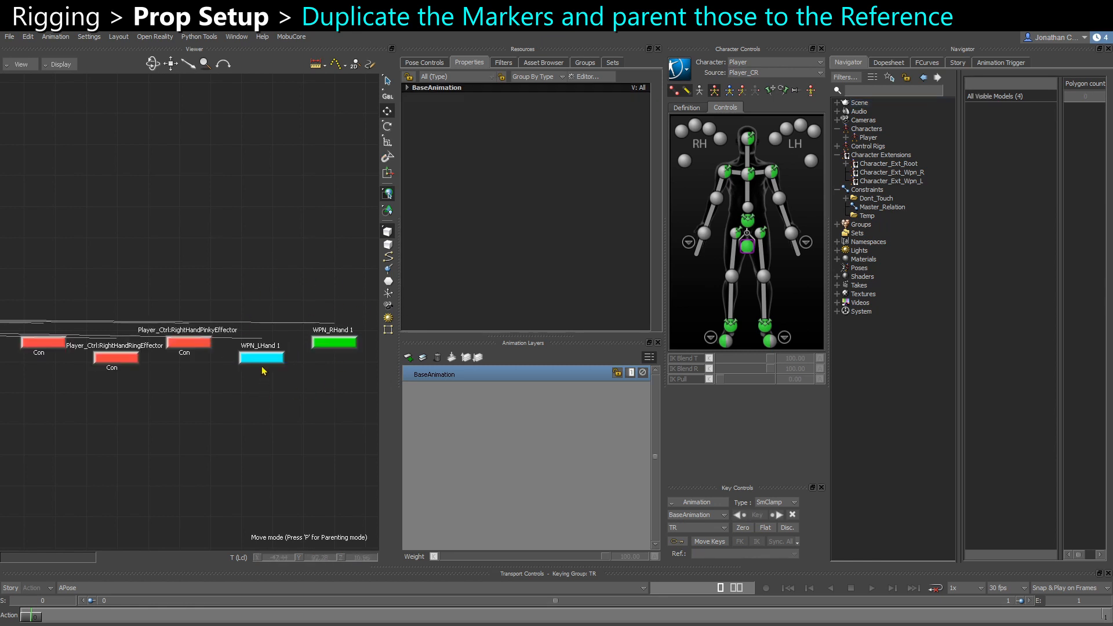
right_click(262, 364)
click(321, 364)
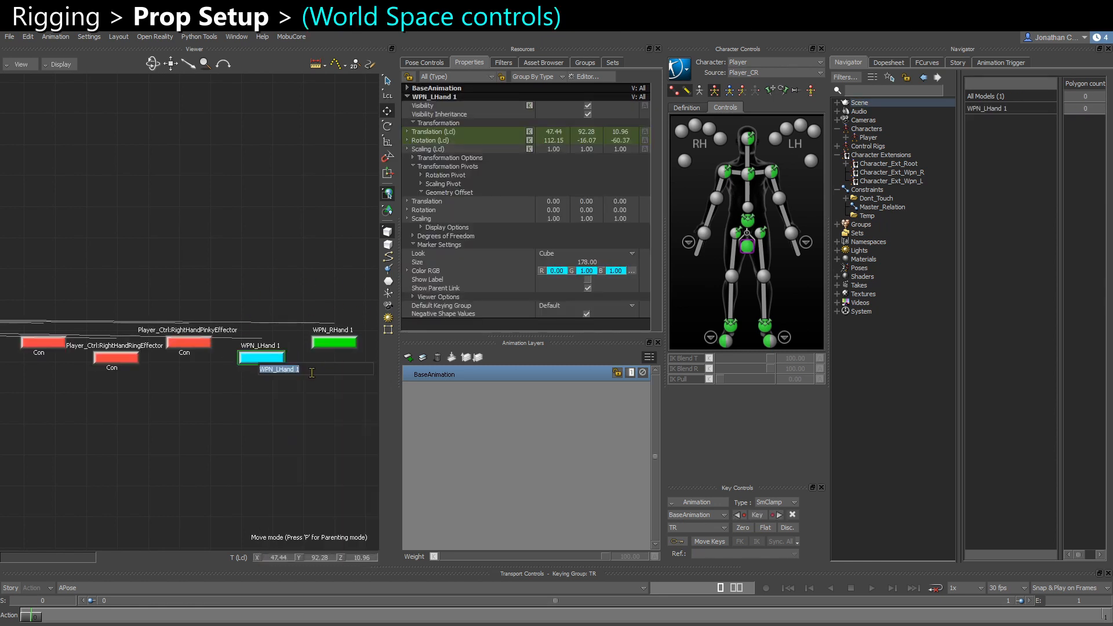
click(311, 372)
text(World)
key(Return)
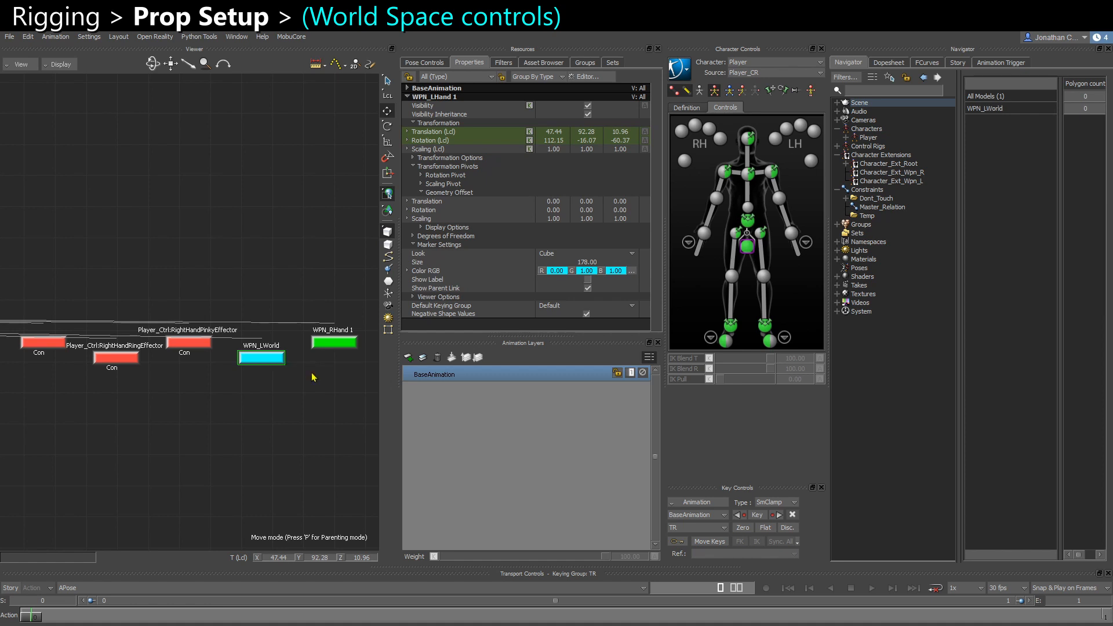
Step: Rename the duplicated green marker under the Reference as WPN_RWorld and clear the selection
click(328, 345)
right_click(328, 346)
click(351, 428)
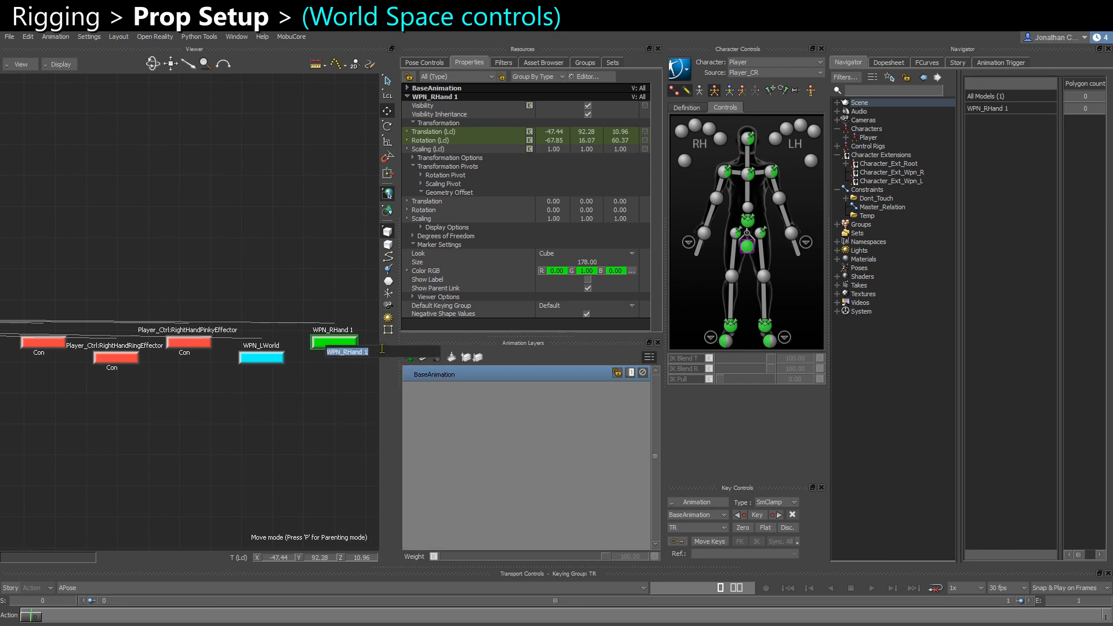
click(380, 351)
text(World)
key(Return)
click(284, 418)
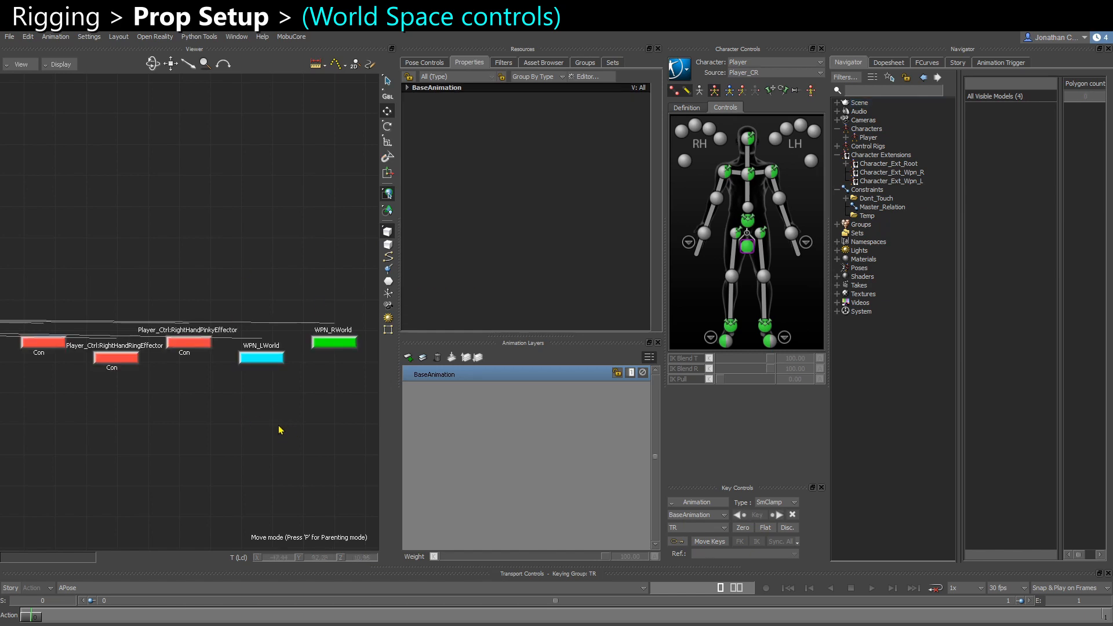
Step: Select both world-space markers, WPN_LWorld and WPN_RWorld, and set their look to Hard Cross in the 3D view
scroll(278, 424, down, 2)
drag(258, 391, 219, 378)
key(ctrl+e)
key(ctrl+w)
shift+click(303, 359)
scroll(209, 383, up, 3)
key(ctrl+e)
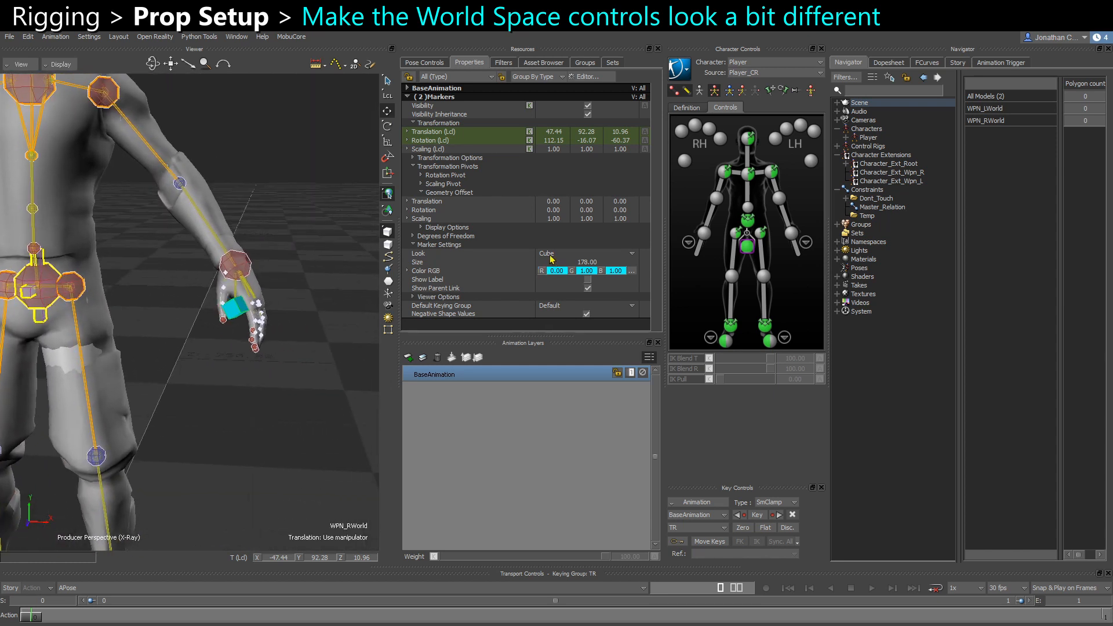
click(553, 255)
click(553, 273)
Step: Increase the size of both world-space markers to 358 and deselect them
scroll(243, 307, up, 3)
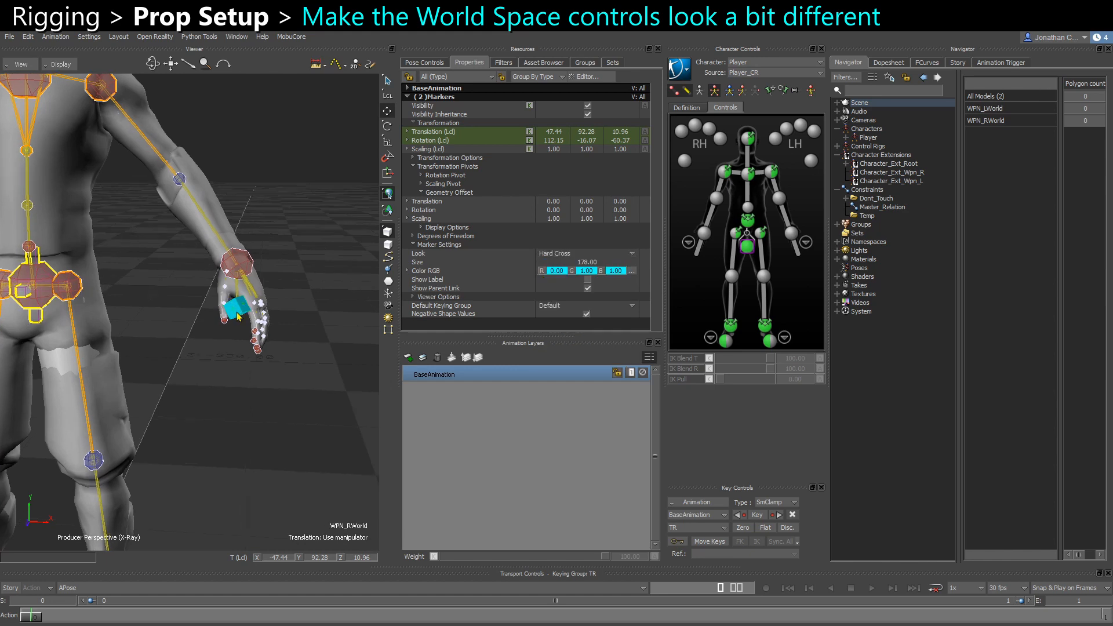
drag(593, 262, 690, 267)
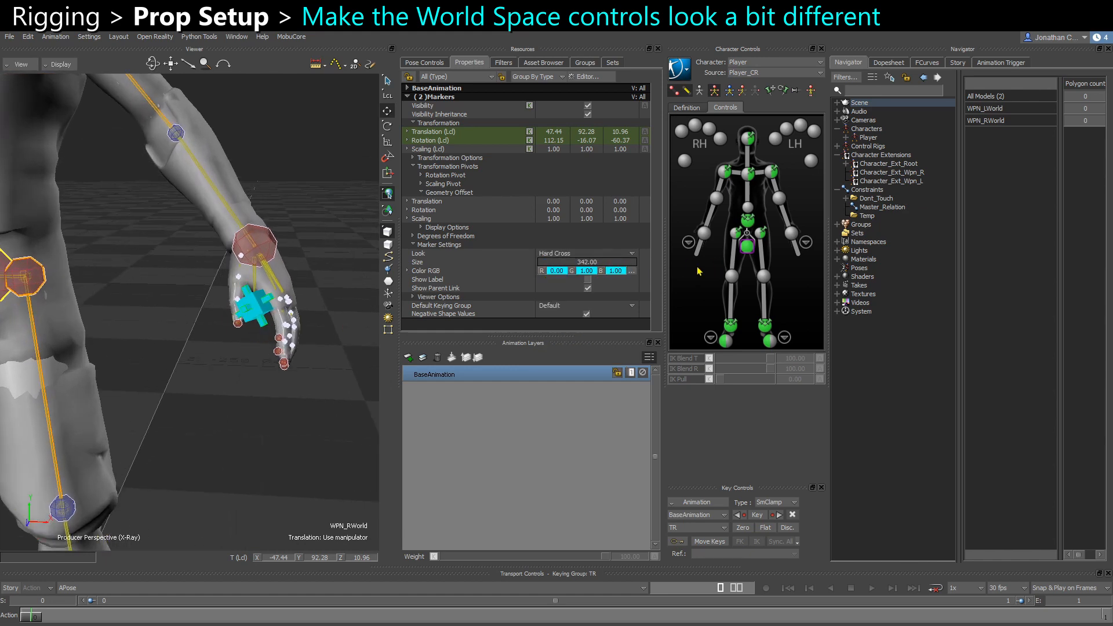
click(709, 271)
click(238, 415)
Step: Inspect the hand-space and world-space weapon markers on both of the character's hands
scroll(275, 351, up, 3)
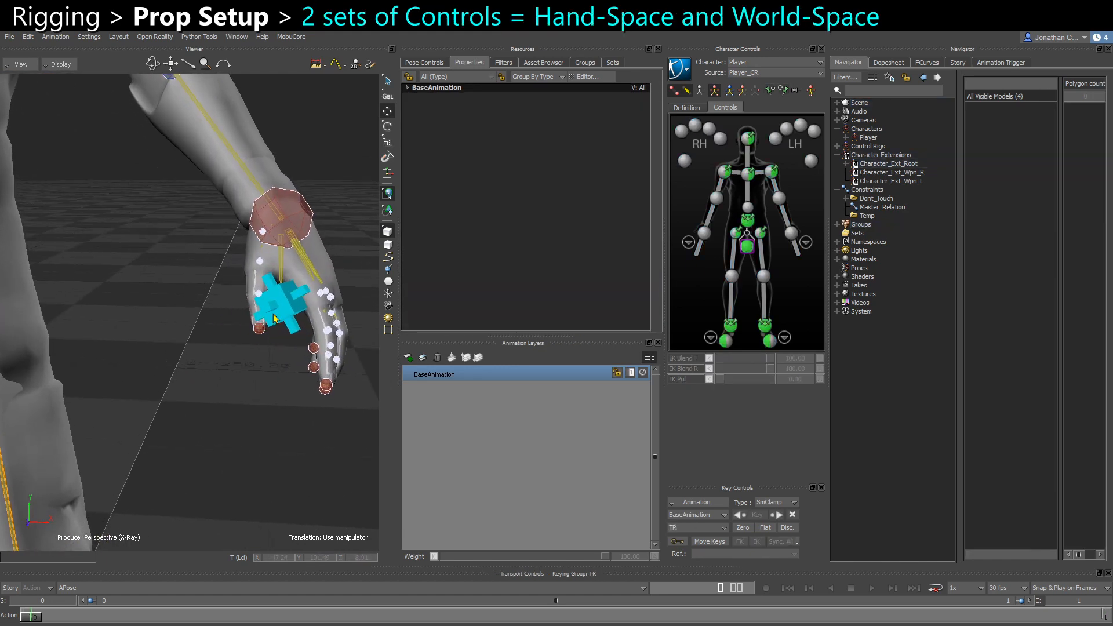
scroll(275, 350, down, 5)
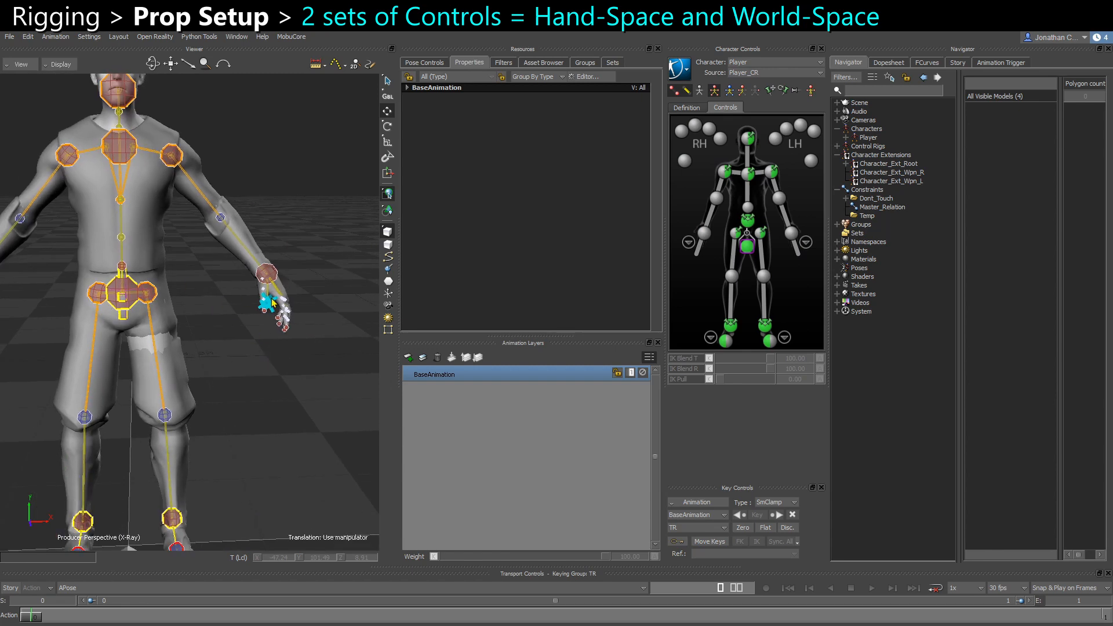
middle_drag(281, 353, 492, 360)
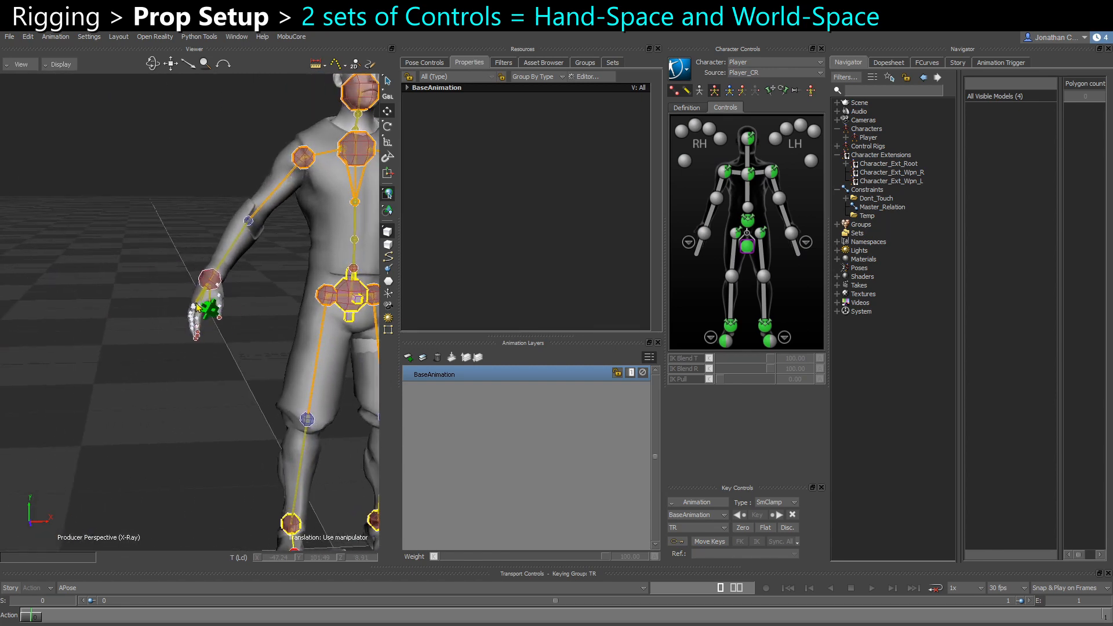
scroll(239, 354, up, 5)
click(254, 317)
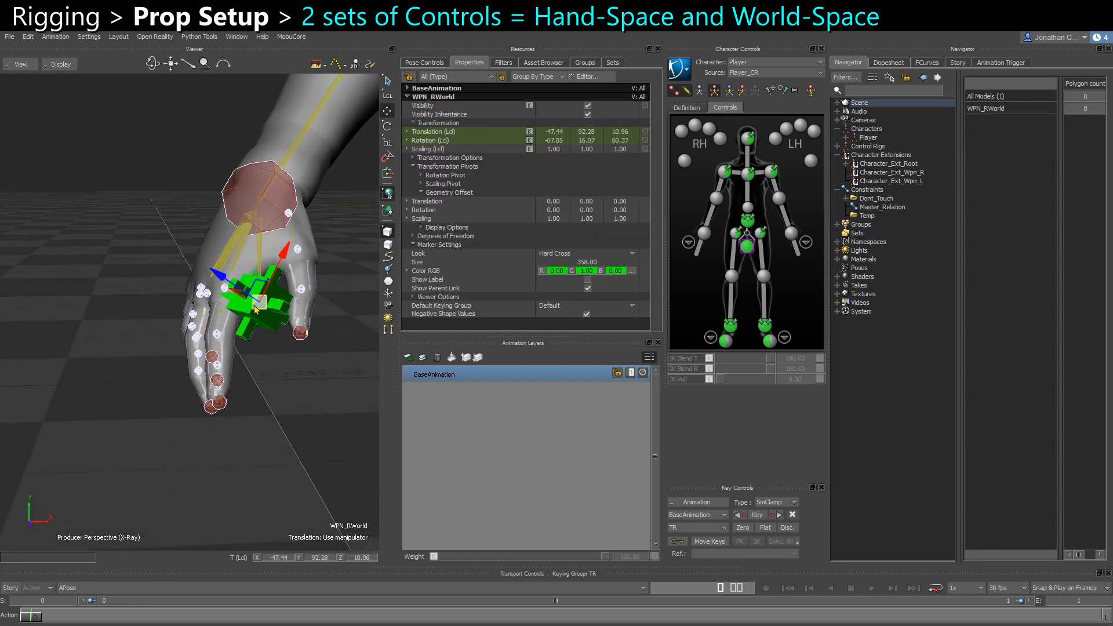
click(287, 321)
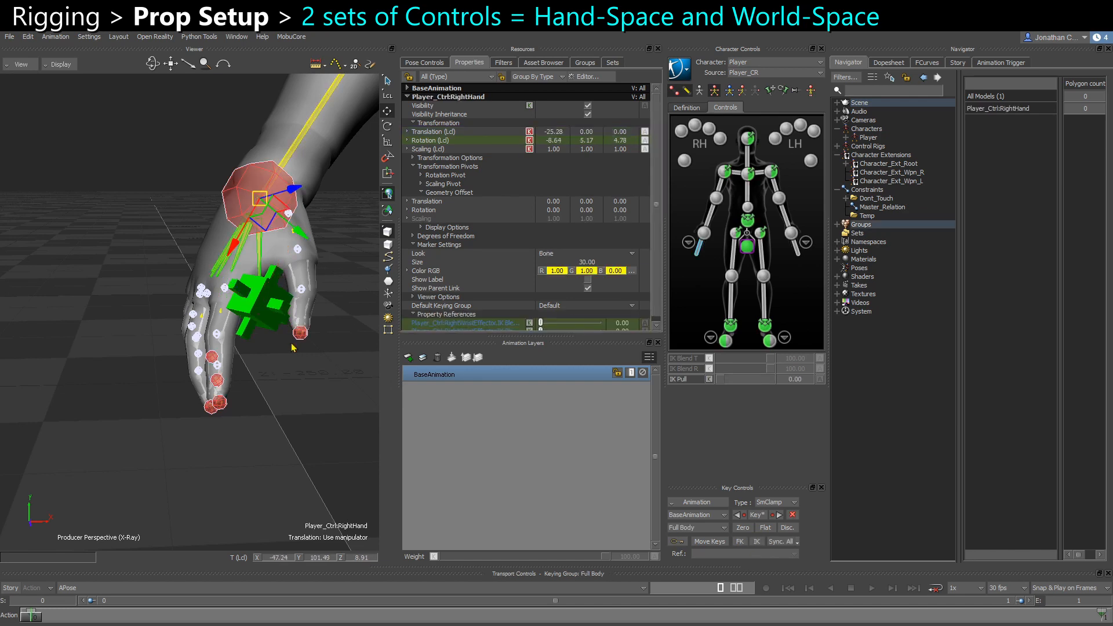
click(277, 314)
click(259, 419)
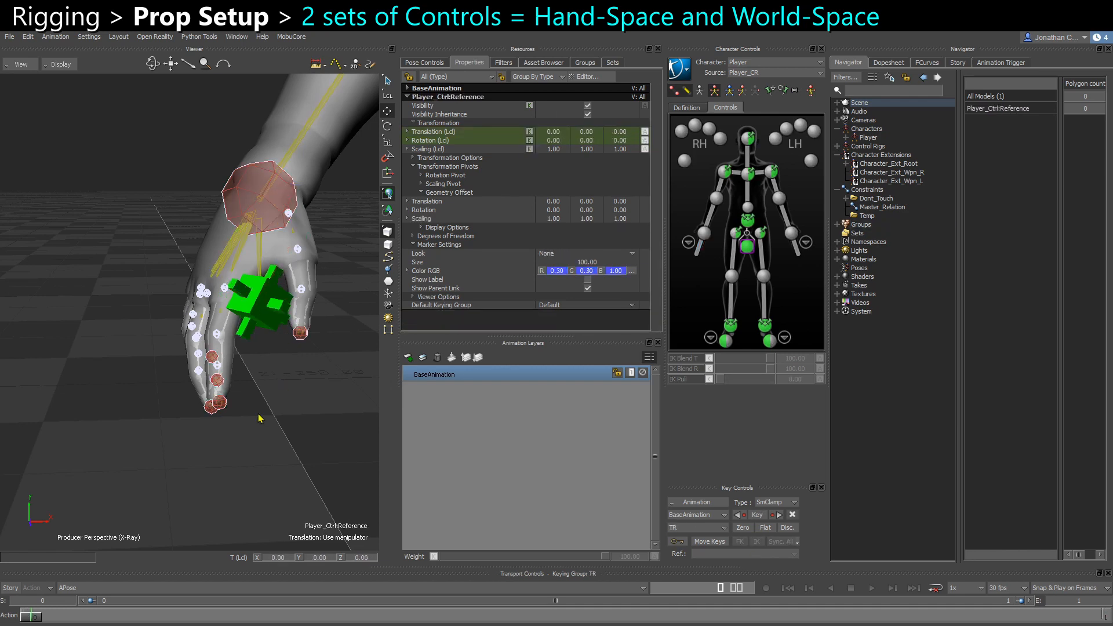
ctrl+drag(246, 420, 175, 364)
click(191, 419)
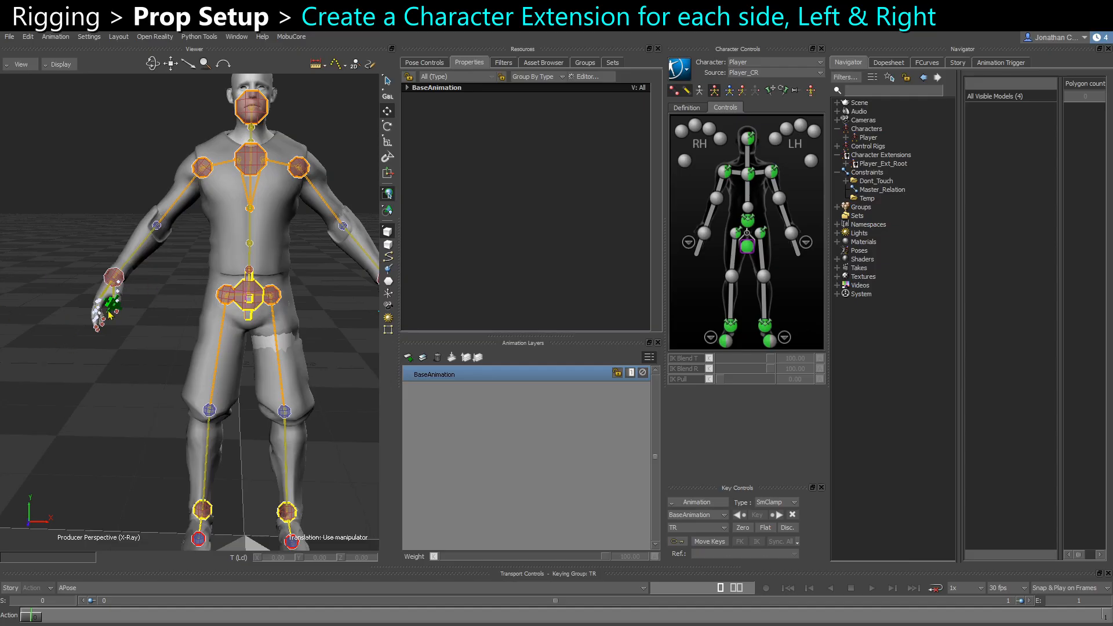
Step: Create a character extension from the Player character
click(868, 139)
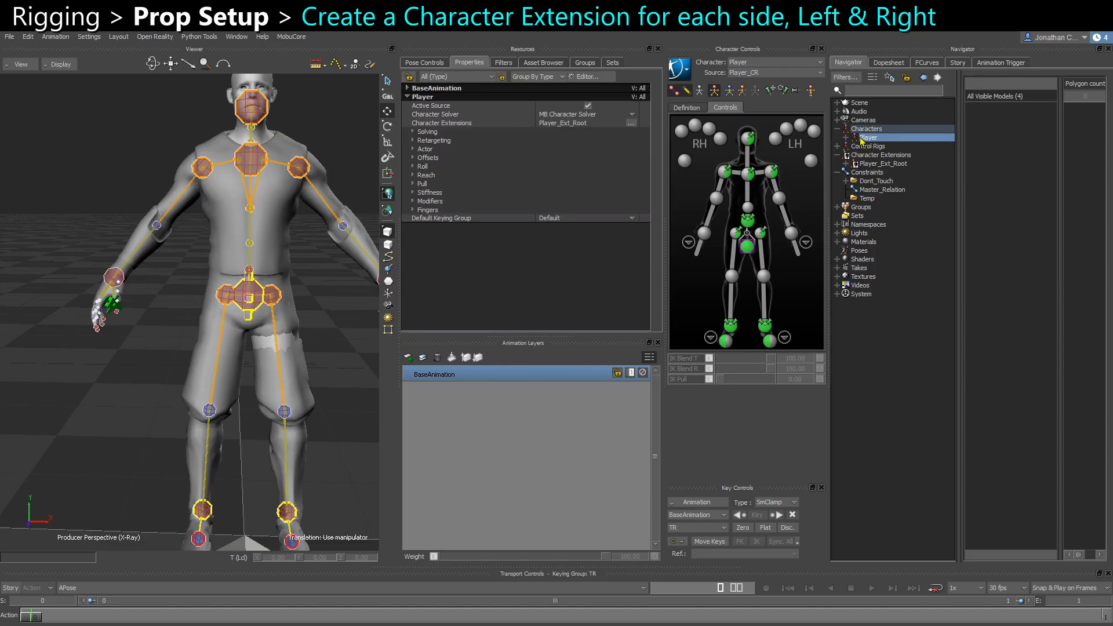
right_click(879, 138)
click(944, 176)
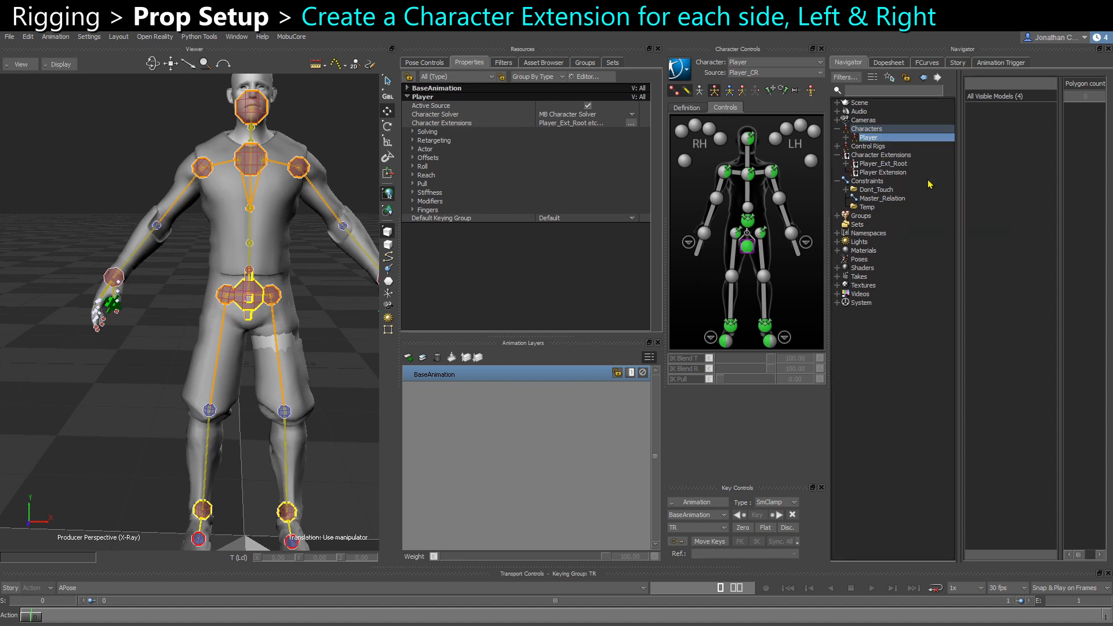
Step: Rename the new character extension as Player_Ext_Wpn_R and copy the Player_Ext_Wpn_ part of its name
click(882, 173)
right_click(887, 173)
click(927, 229)
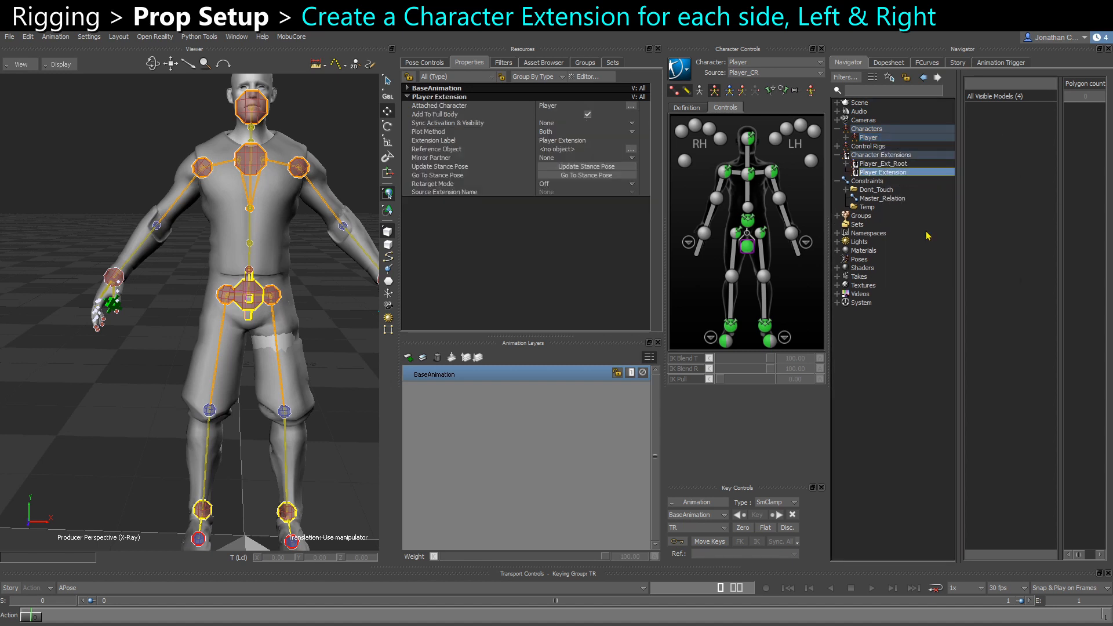
text(Player_Ext_WpnR)
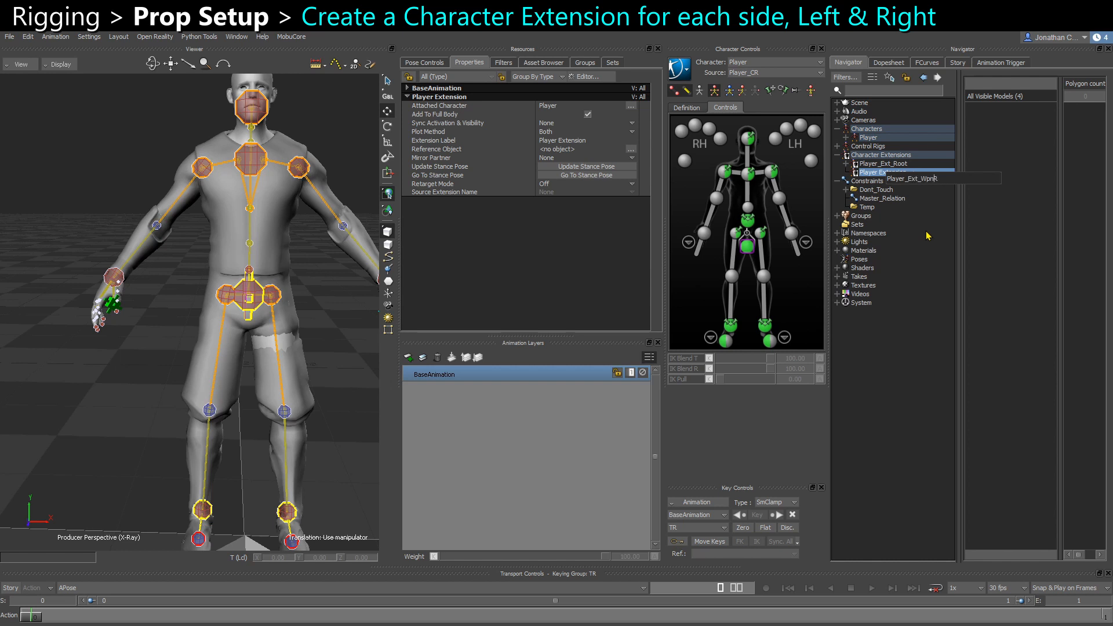
key(shift+Home)
key(Right)
key(shift+Home)
key(ctrl+c)
key(Return)
Step: Create a second character extension from the Player character and name it Player_Ext_Wpn_L, reusing the copied prefix
right_click(897, 155)
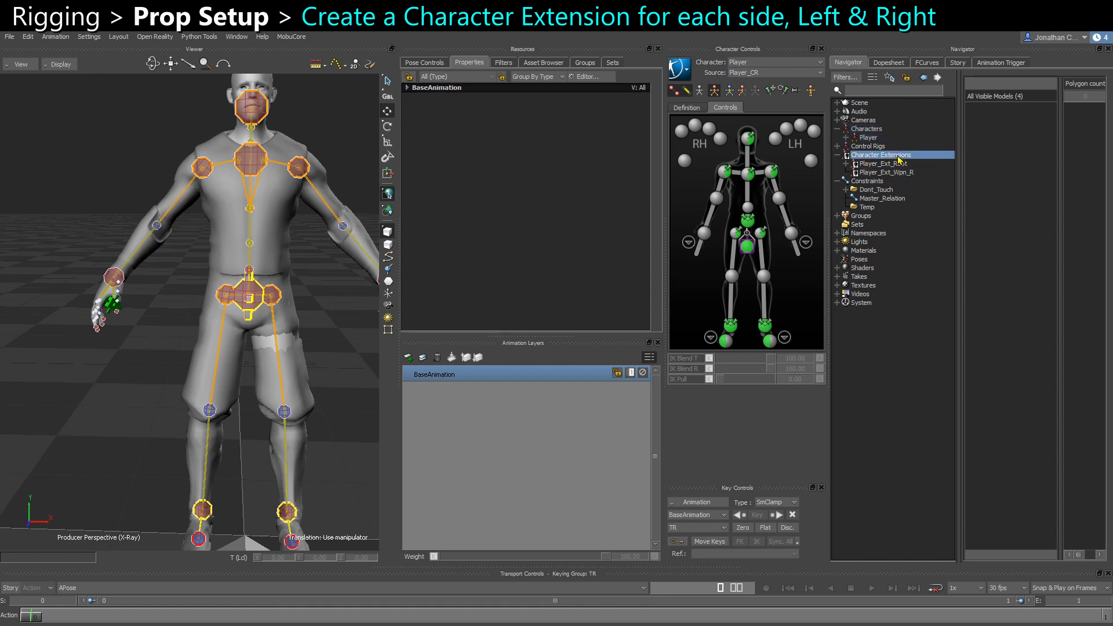
right_click(875, 137)
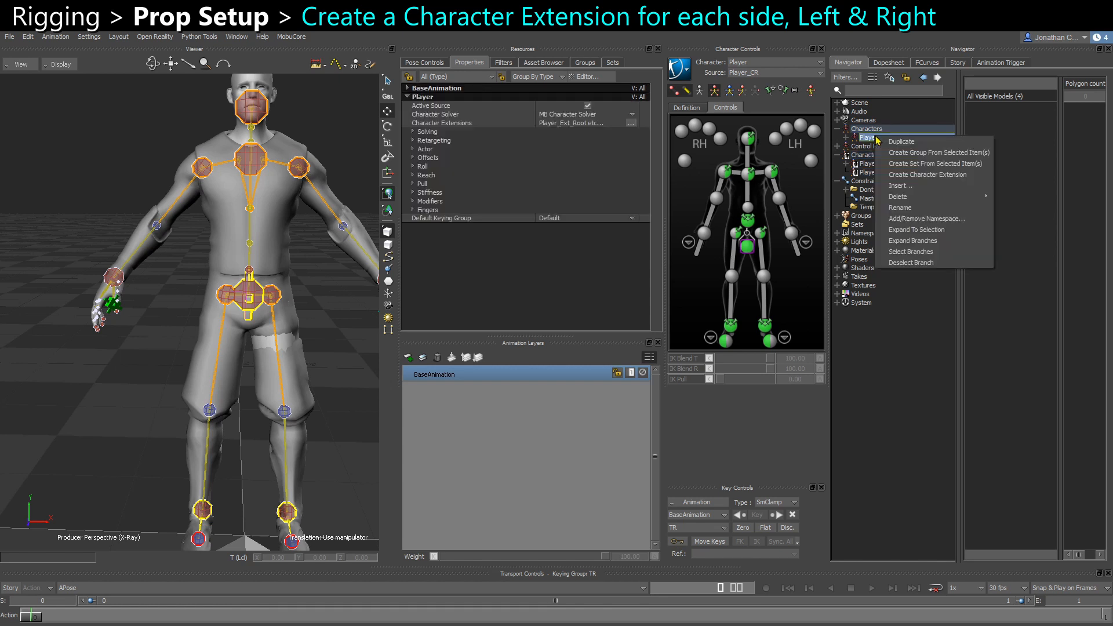
click(927, 175)
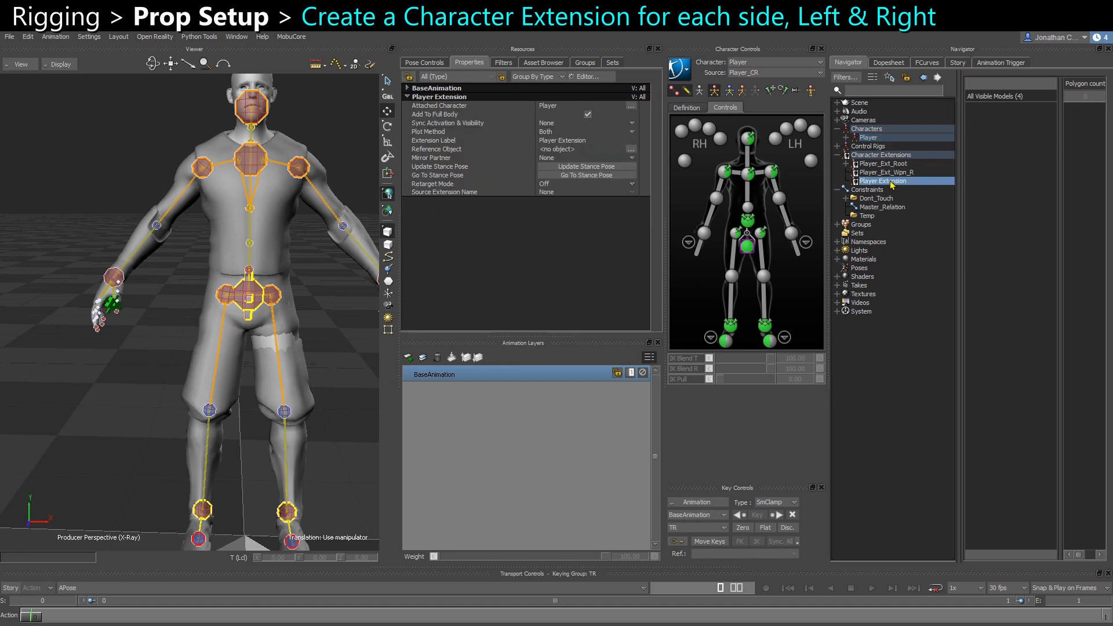
right_click(874, 181)
click(923, 248)
key(ctrl+v)
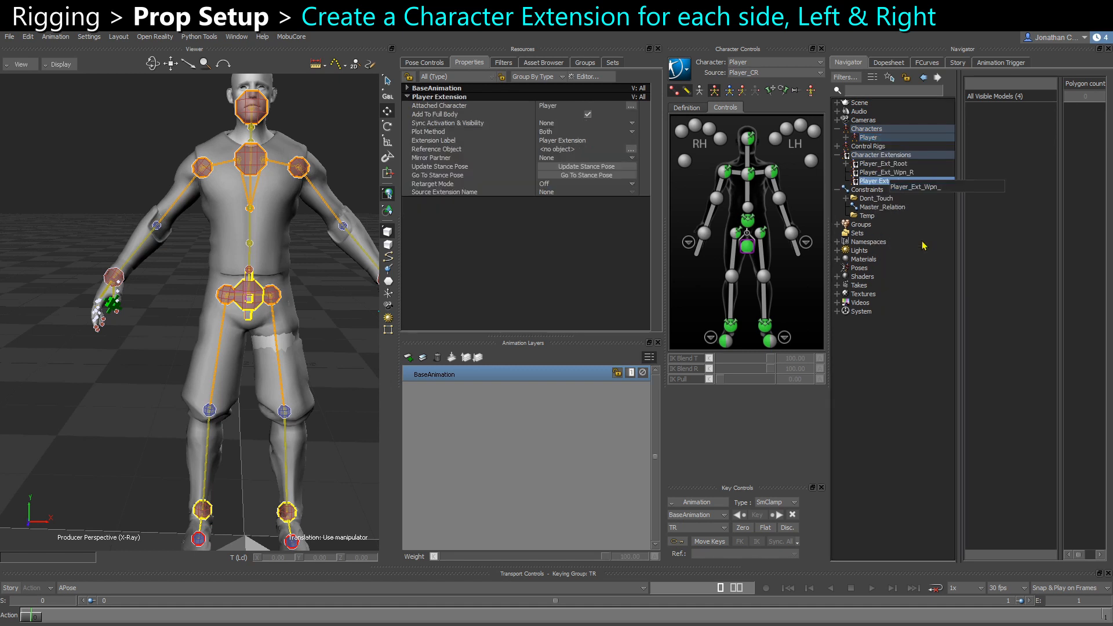
text(L)
key(Return)
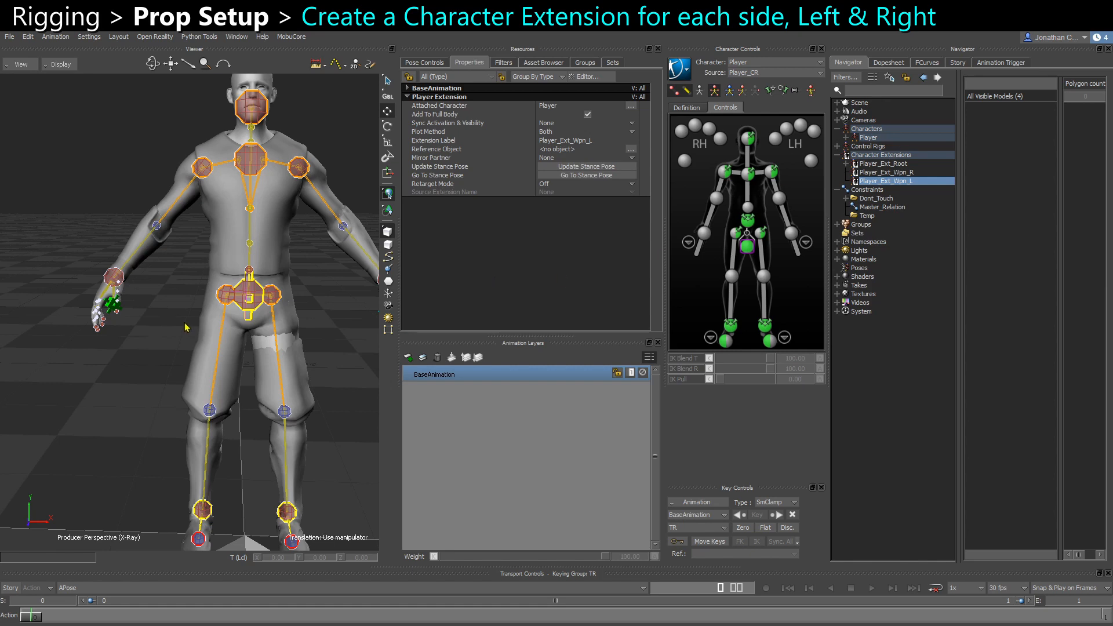
Step: Select the cyan WPN_LWorld and WPN_LHand markers and add them to the Player_Ext_Wpn_L character extension
scroll(132, 354, up, 5)
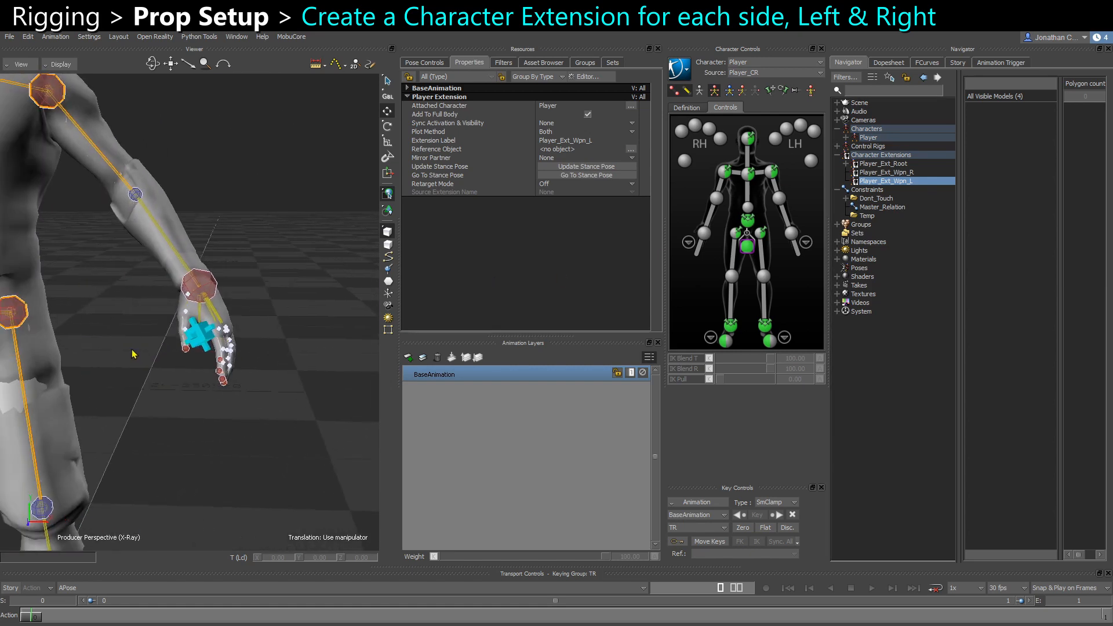
scroll(133, 353, up, 3)
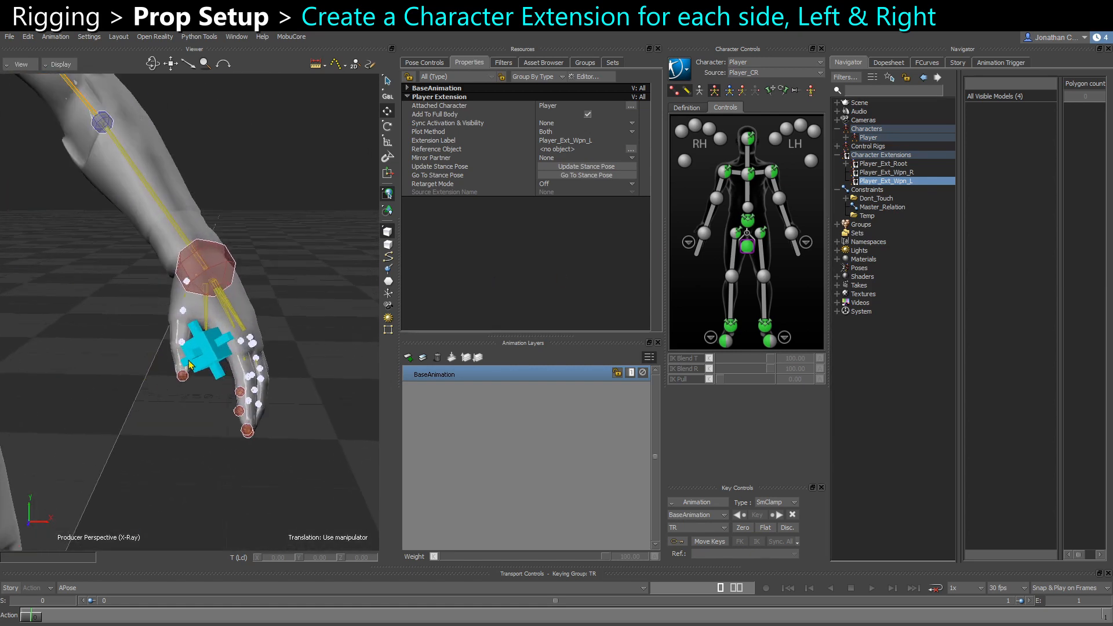
double_click(197, 358)
mouse_move(222, 382)
mouse_down()
mouse_move(199, 439)
mouse_move(922, 186)
mouse_up()
click(922, 185)
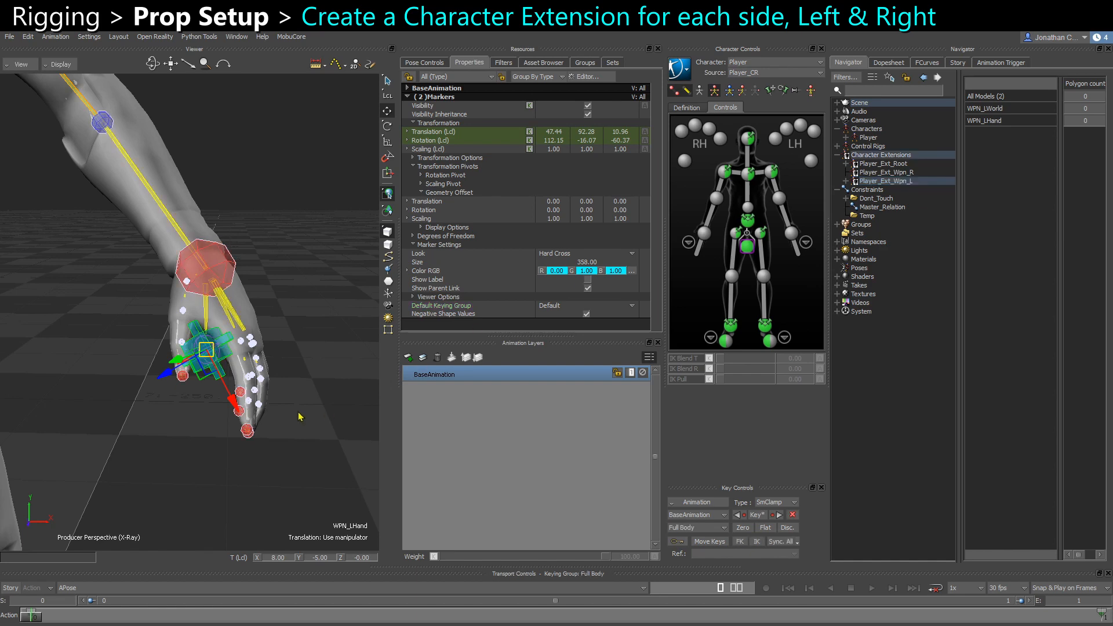
Step: Select the green WPN_RWorld and WPN_RHand markers, add them to the Player_Ext_Wpn_R character extension, and deselect them
scroll(244, 395, down, 5)
shift+drag(197, 388, 246, 377)
scroll(145, 365, up, 3)
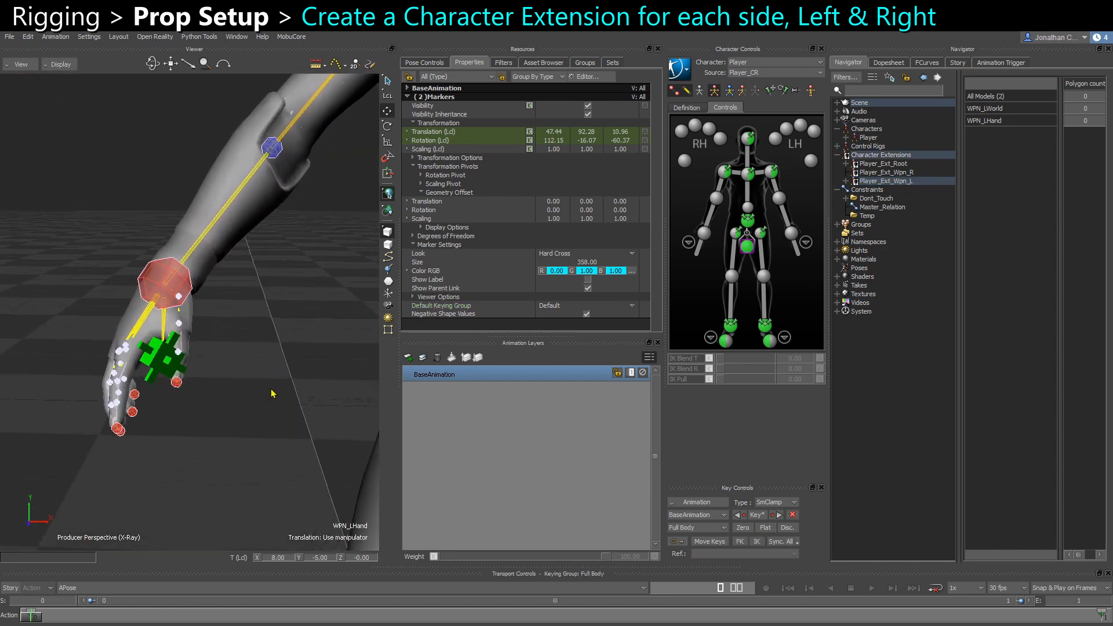
click(140, 363)
click(167, 365)
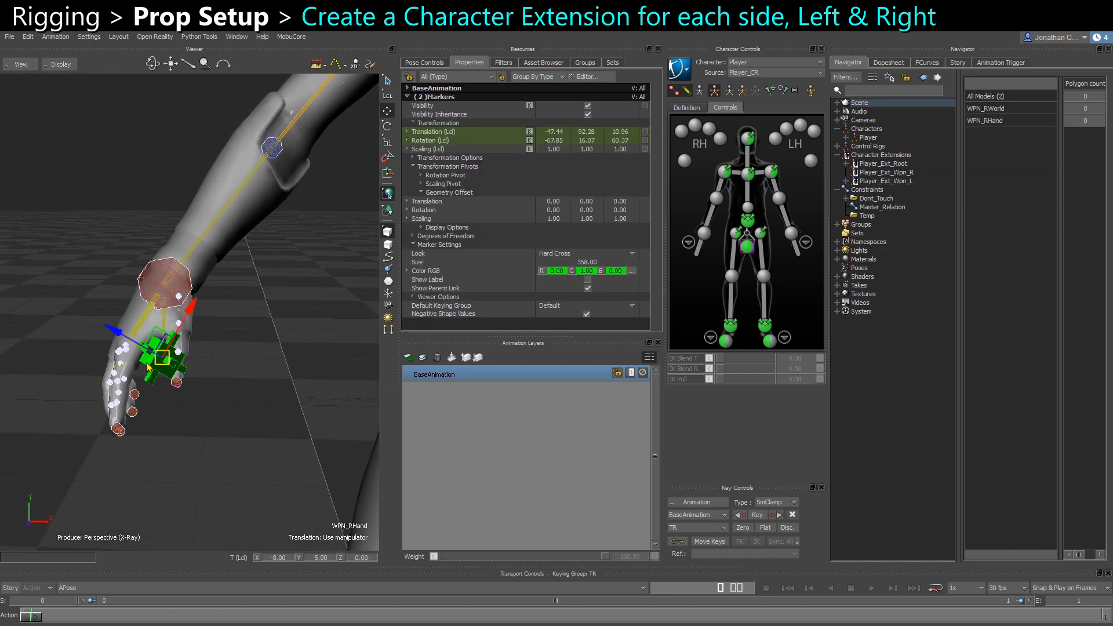
click(885, 172)
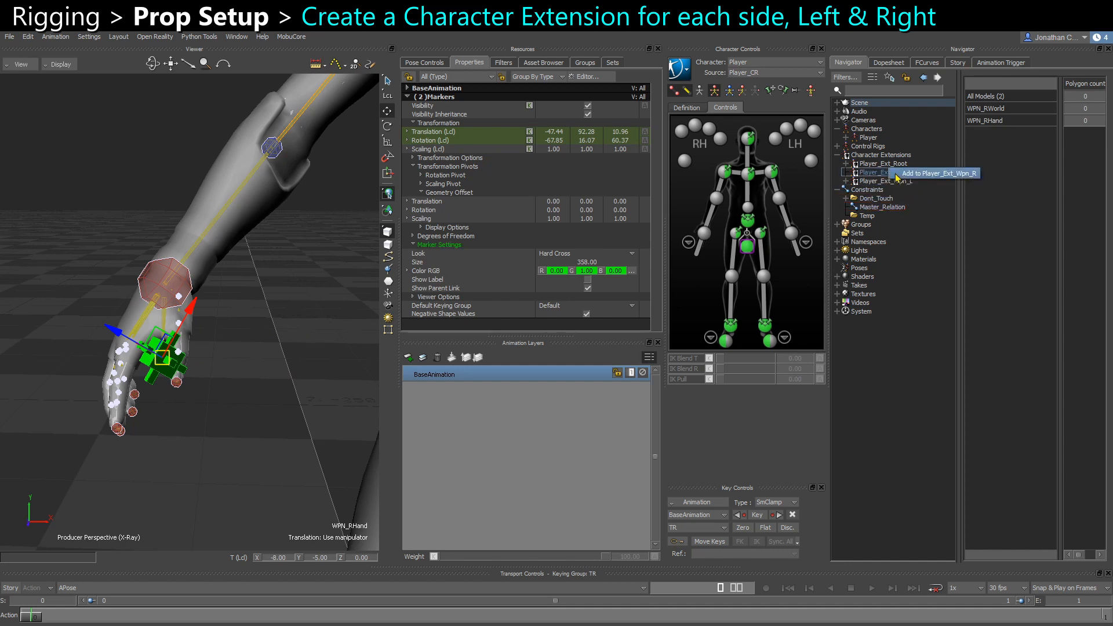
click(272, 321)
scroll(204, 317, up, 2)
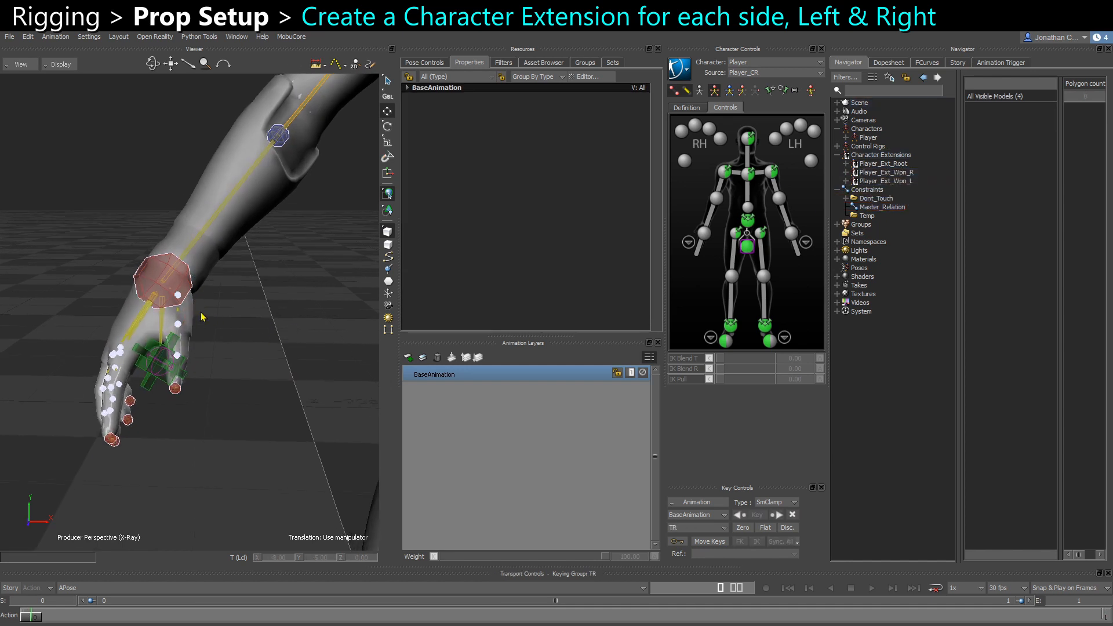
Step: Show the properties of the Player_Ext_Wpn_R character extension in the schematic view and lock them to keep them displayed
click(880, 172)
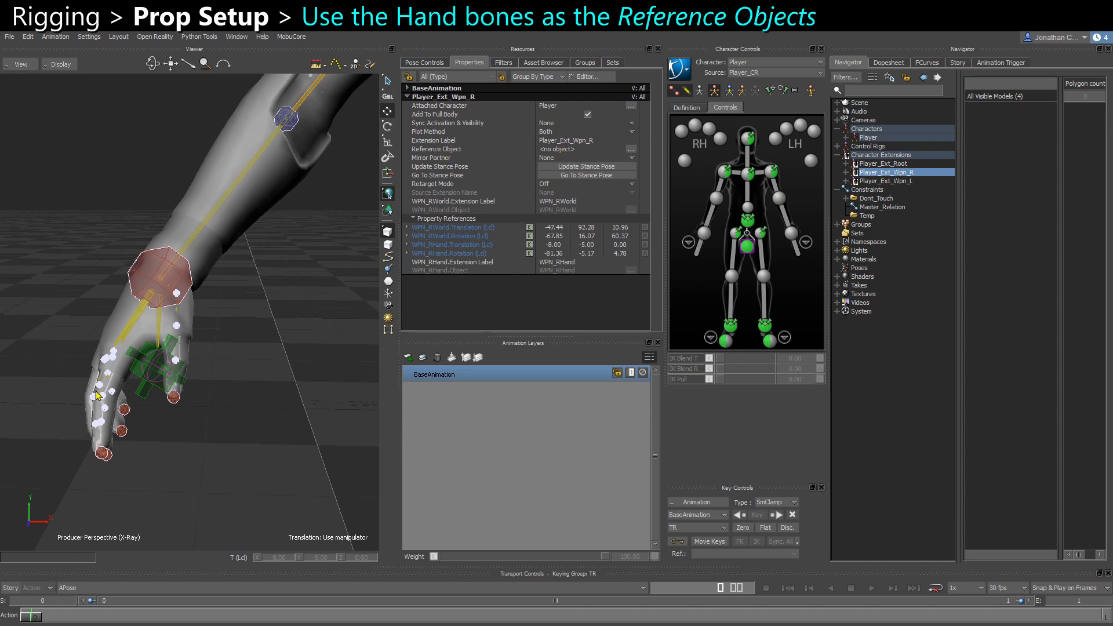
scroll(137, 350, up, 3)
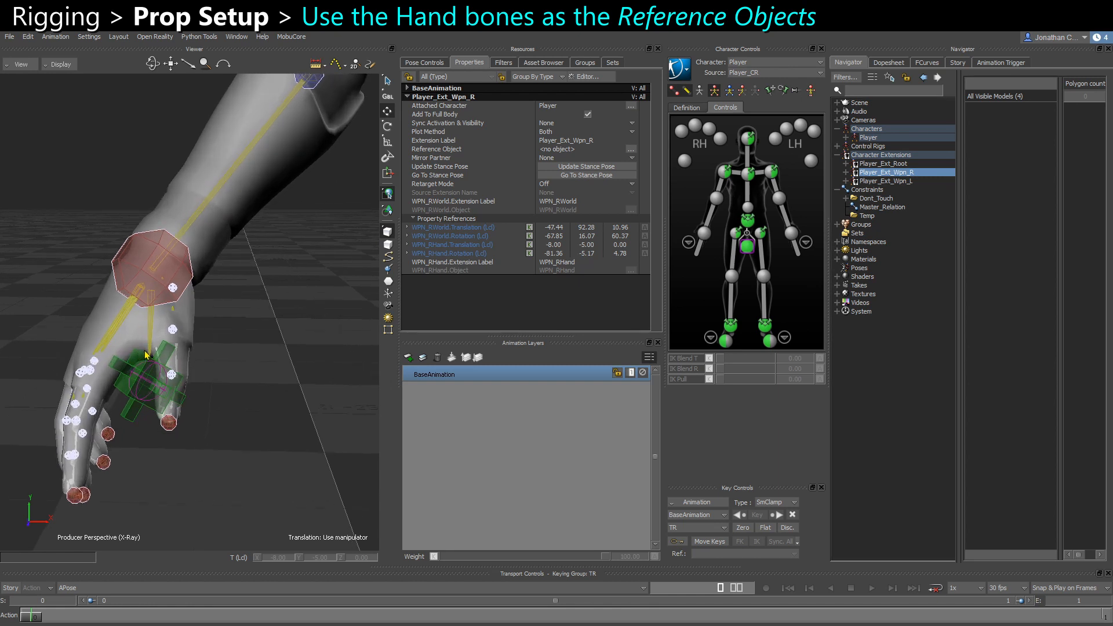
ctrl+shift+drag(119, 339, 142, 334)
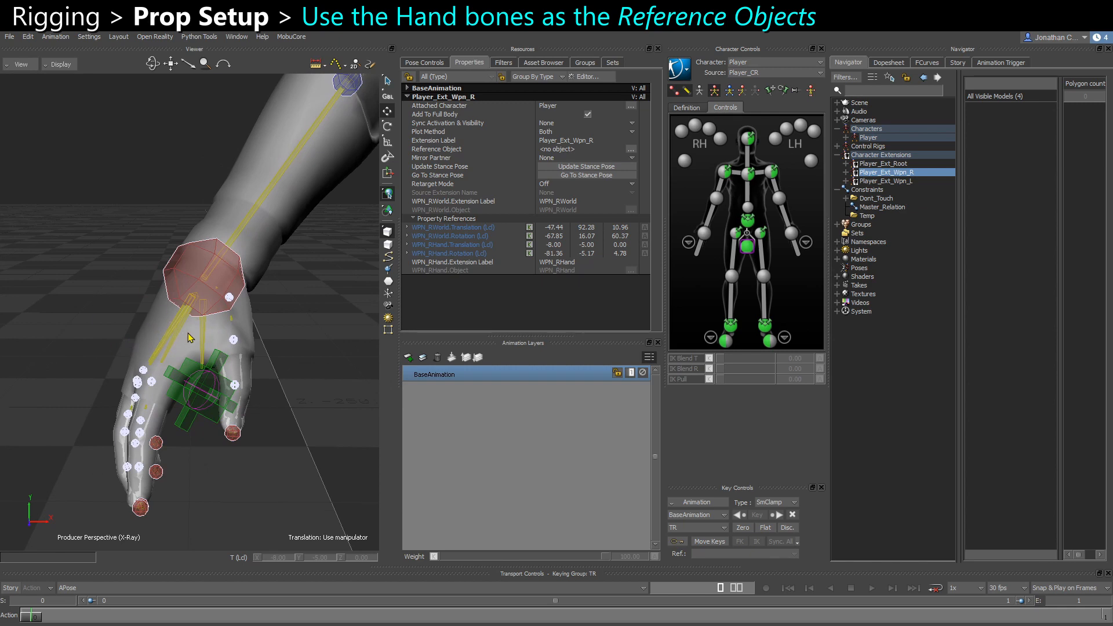
key(ctrl+w)
shift+drag(250, 379, 72, 348)
scroll(209, 353, up, 7)
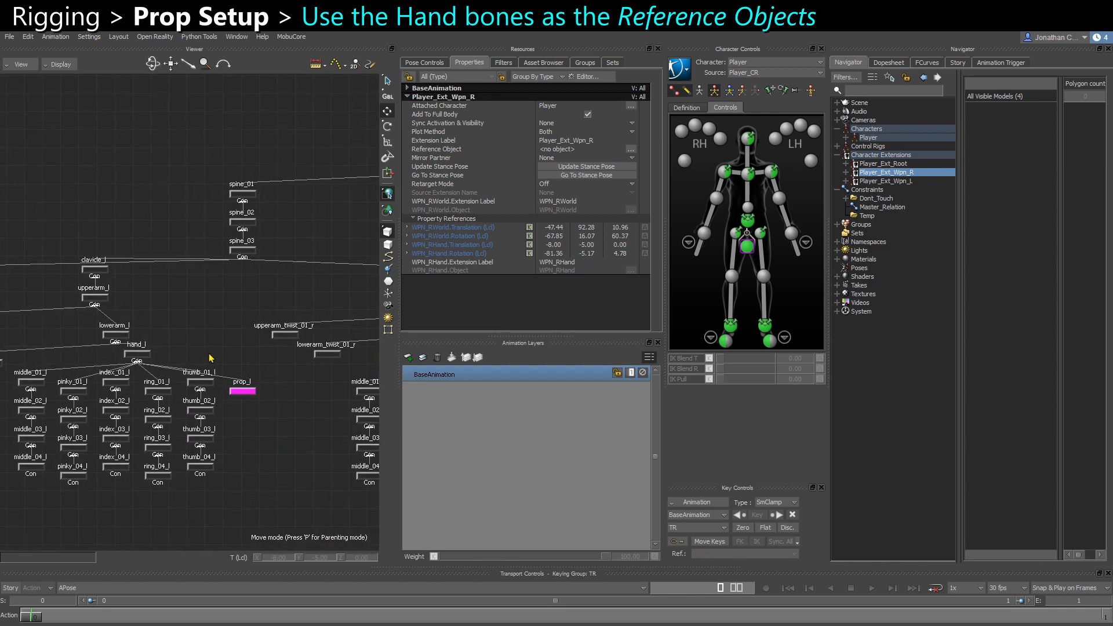
scroll(131, 358, up, 3)
shift+drag(246, 374, 99, 360)
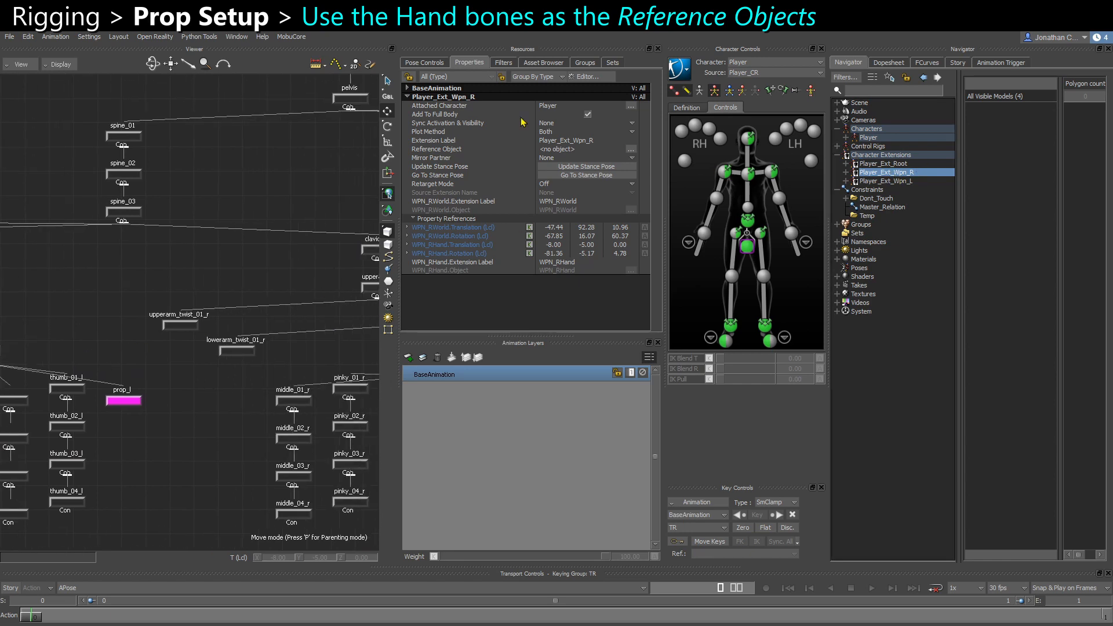
click(407, 77)
Step: Assign the hand_r bone as the Reference Object of Player_Ext_Wpn_R and accept the stance pose update
scroll(177, 385, down, 4)
shift+drag(279, 391, 195, 382)
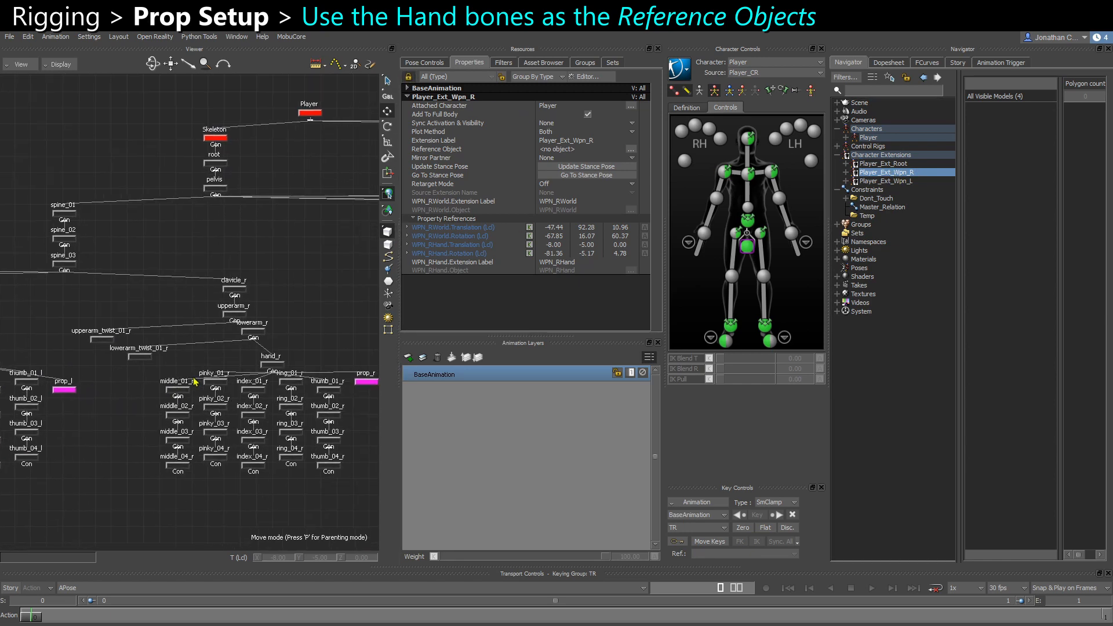
scroll(232, 354, up, 4)
click(298, 369)
alt+drag(314, 319, 558, 149)
click(543, 364)
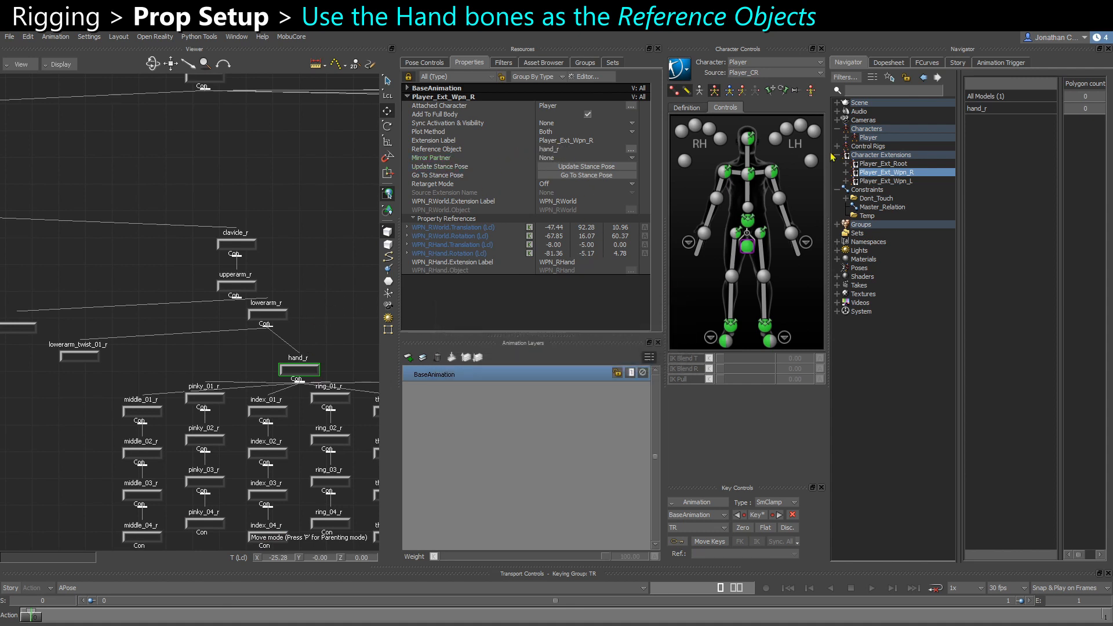
Step: Assign the hand_l bone as the Reference Object of Player_Ext_Wpn_L, accept the stance pose update, and return to the 3D view
click(893, 182)
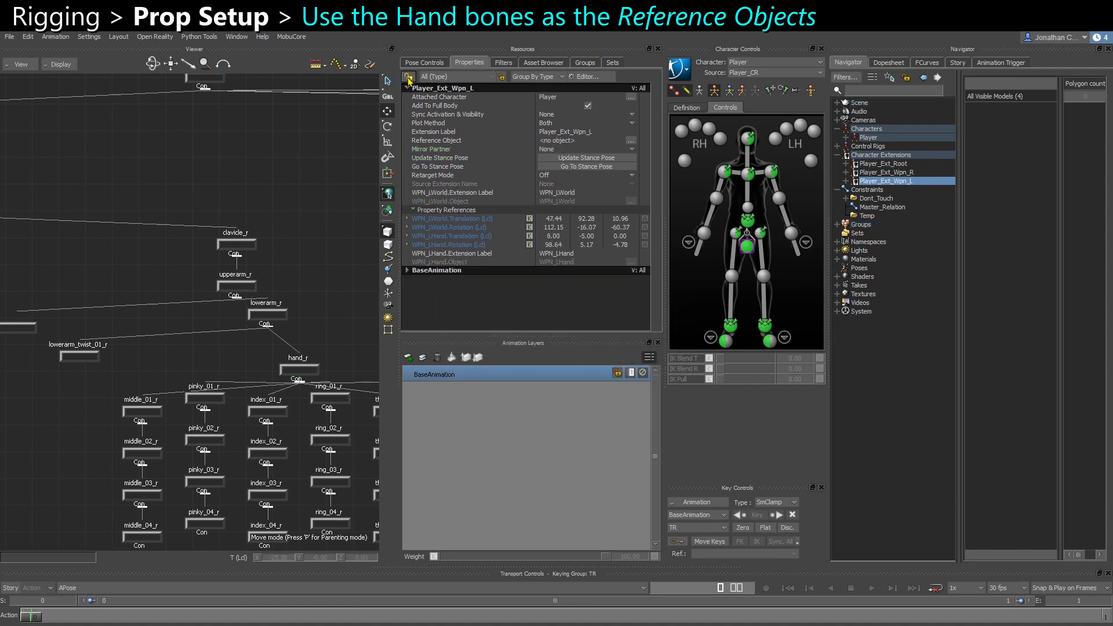
shift+drag(193, 377, 265, 376)
alt+drag(168, 329, 568, 141)
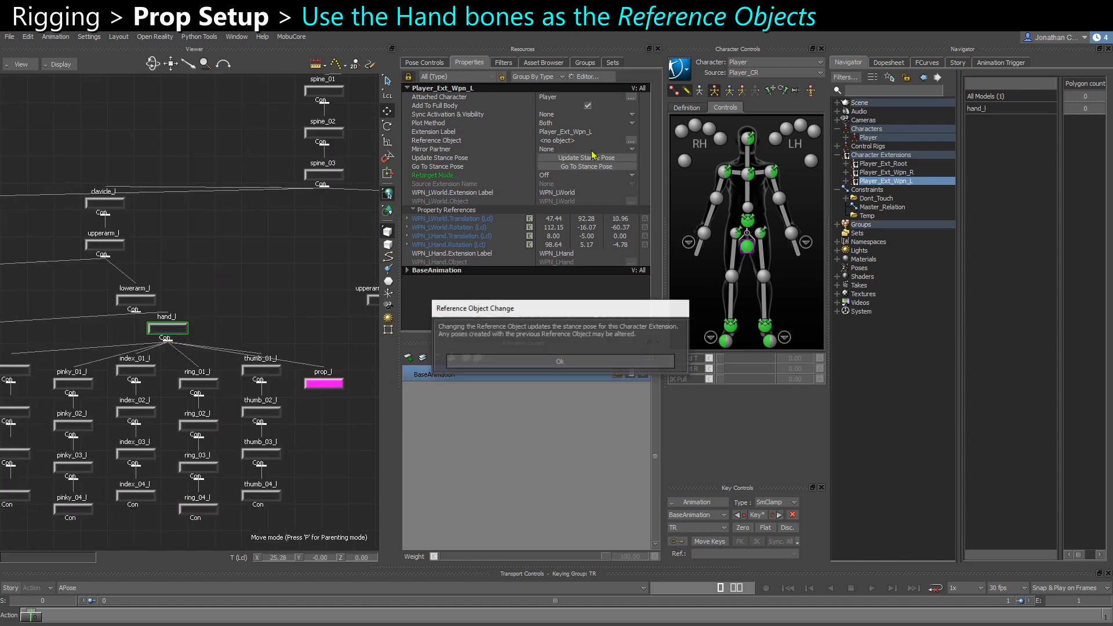
click(520, 362)
key(ctrl+w)
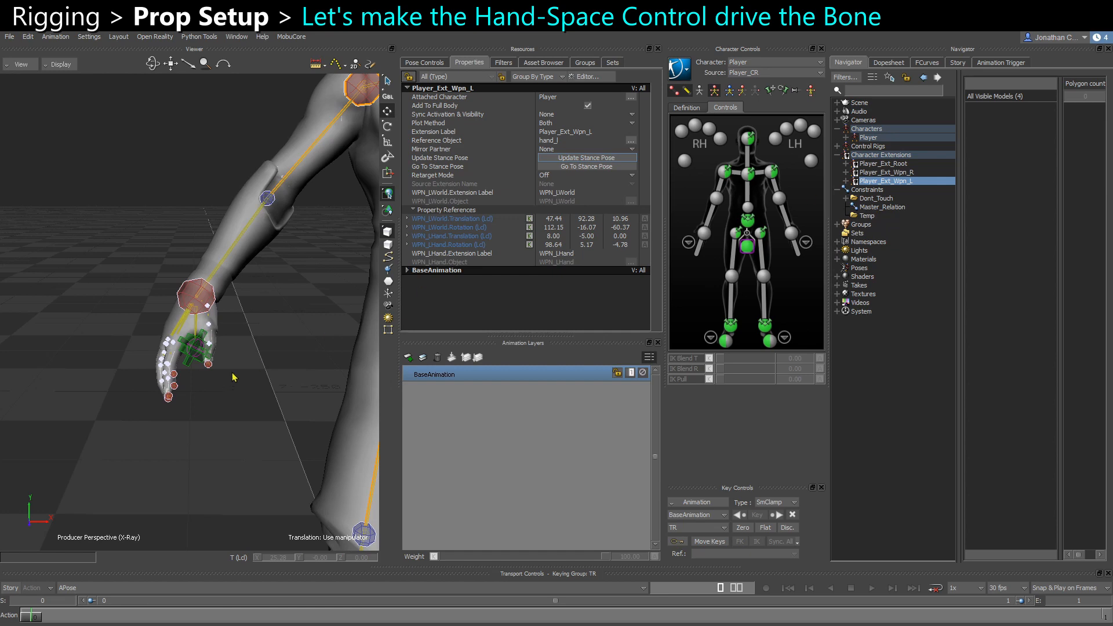
Step: Try moving the green WPN_RHand cube marker away from the hand and undo each move
shift+drag(232, 373, 223, 363)
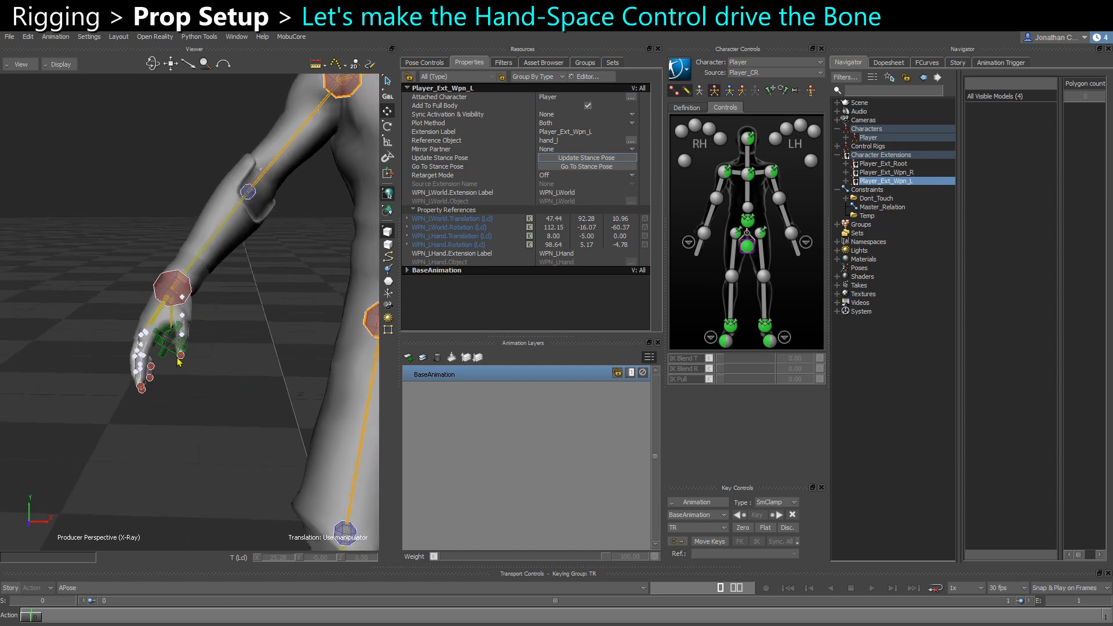
scroll(174, 365, up, 5)
click(132, 373)
mouse_move(155, 371)
mouse_down()
mouse_move(165, 391)
mouse_move(217, 333)
mouse_move(203, 397)
mouse_move(177, 400)
mouse_move(219, 371)
mouse_up()
key(ctrl+z)
scroll(142, 385, up, 5)
drag(142, 396, 239, 411)
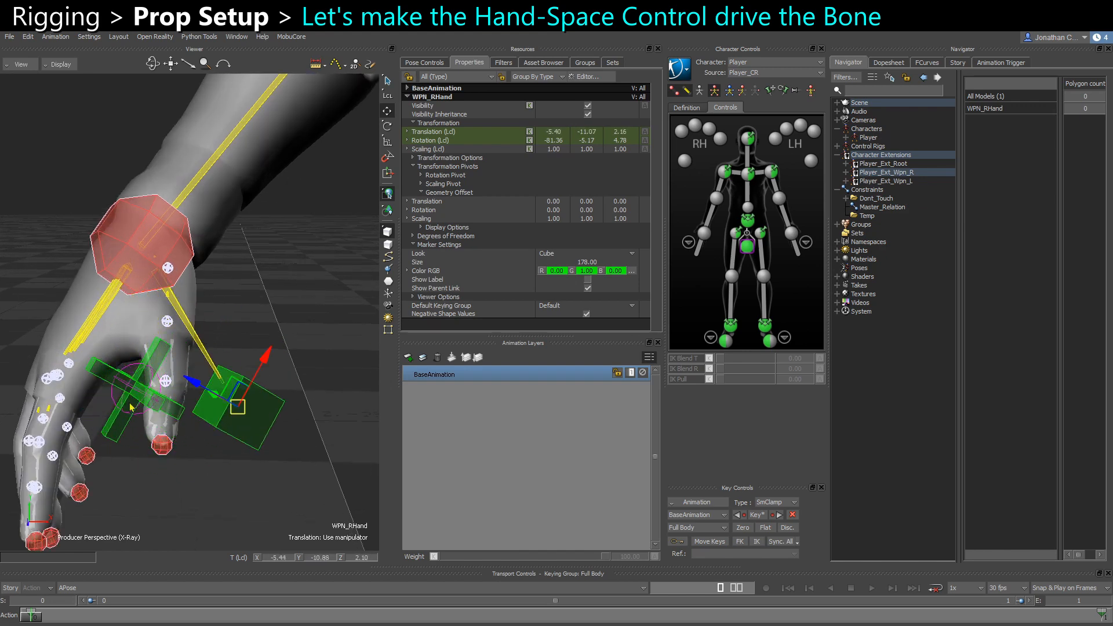
key(ctrl+z)
Step: Move WPN_RHand to about -8.79, -8.59, 0.86 by the thumb and WPN_RWorld to about -48.01, 83.10, 12.58 below the hand
mouse_move(133, 408)
ctrl+shift+mouse_down()
mouse_move(203, 324)
mouse_move(192, 371)
mouse_move(307, 365)
mouse_move(235, 359)
mouse_move(174, 377)
mouse_move(198, 385)
mouse_move(186, 392)
mouse_move(226, 445)
mouse_move(223, 430)
ctrl+shift+mouse_up()
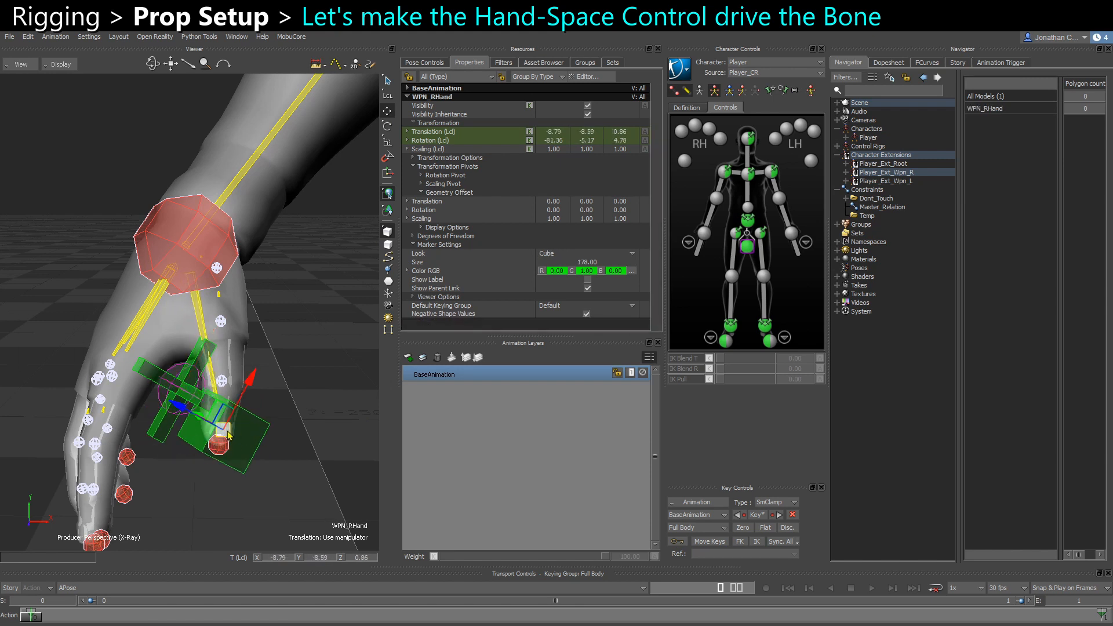
click(169, 431)
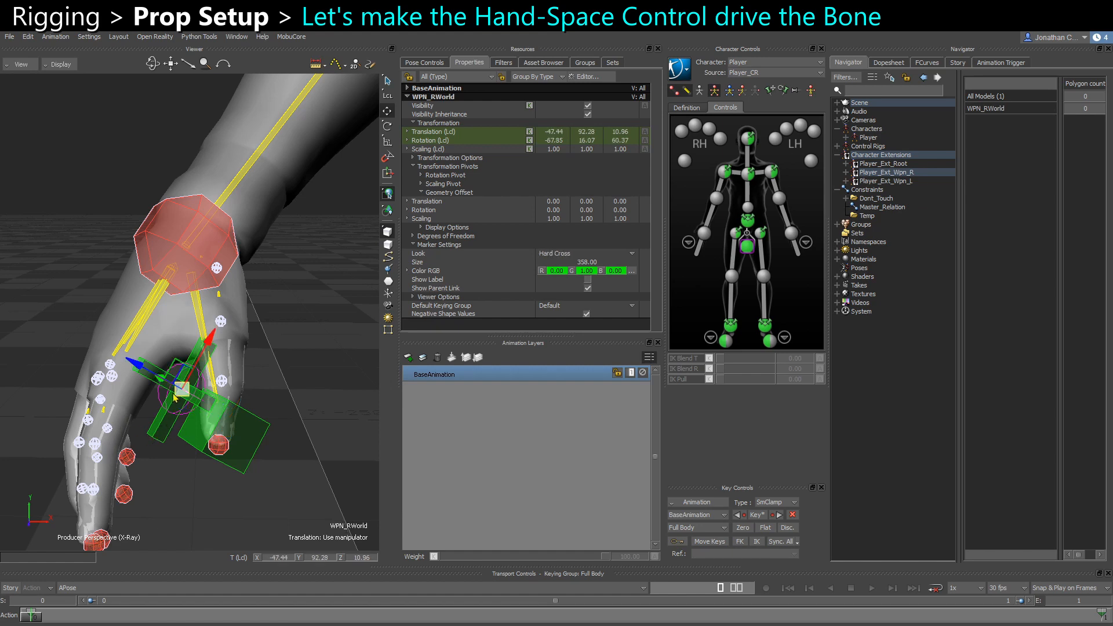
drag(175, 400, 176, 513)
middle_drag(176, 513, 174, 466)
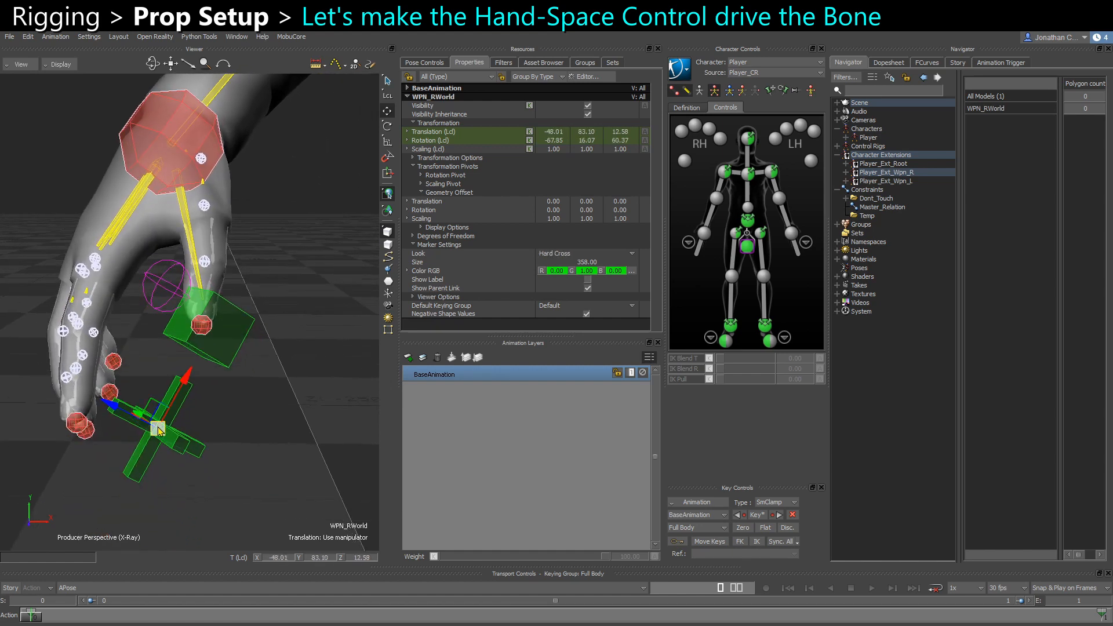
Step: Try moving WPN_RWorld onto WPN_RHand and WPN_RHand onto WPN_RWorld, undoing each move
drag(158, 430, 211, 338)
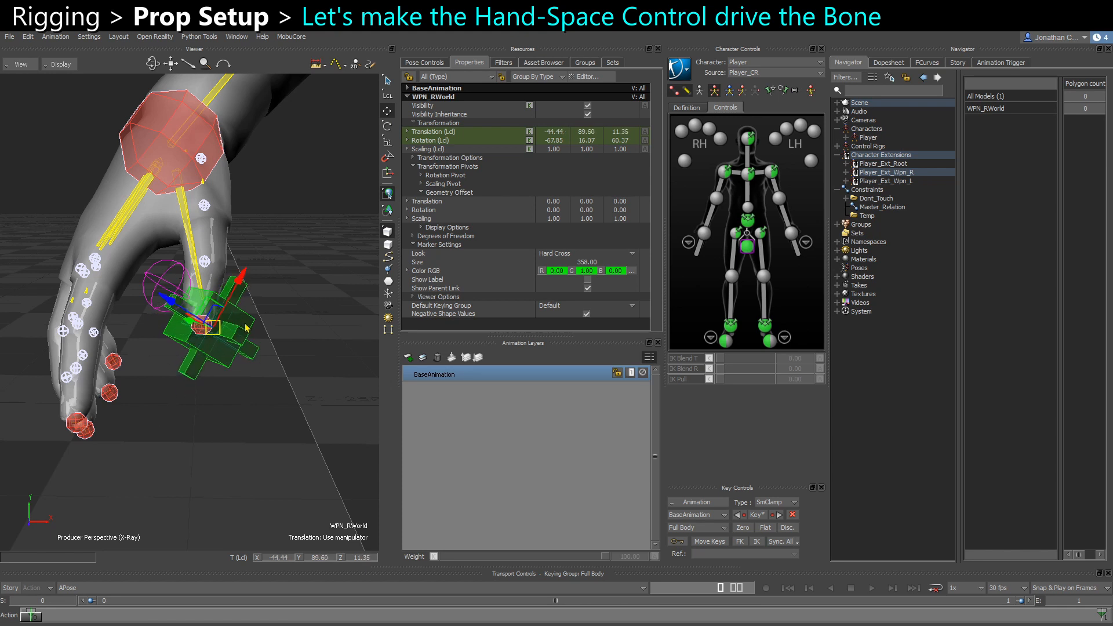
key(ctrl+z)
click(225, 345)
mouse_move(225, 345)
mouse_down()
mouse_move(204, 453)
mouse_move(158, 438)
mouse_up()
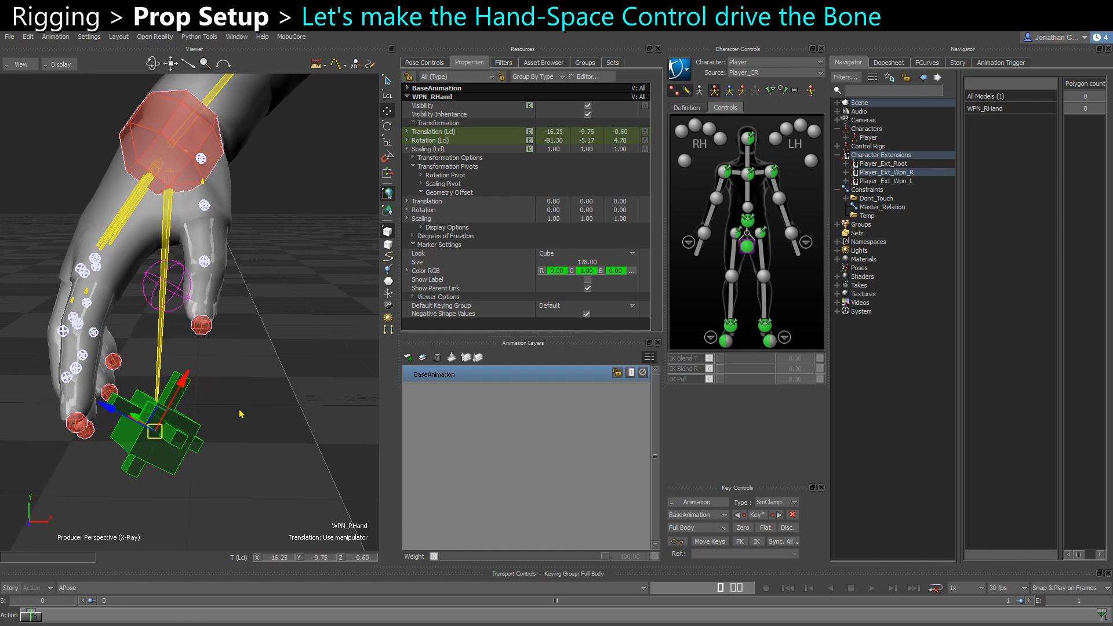
key(ctrl+z)
Step: Open the Relation_B_2_CTL relation constraint from the Driven_Constraints folder inside Dont_Touch
click(223, 423)
click(158, 301)
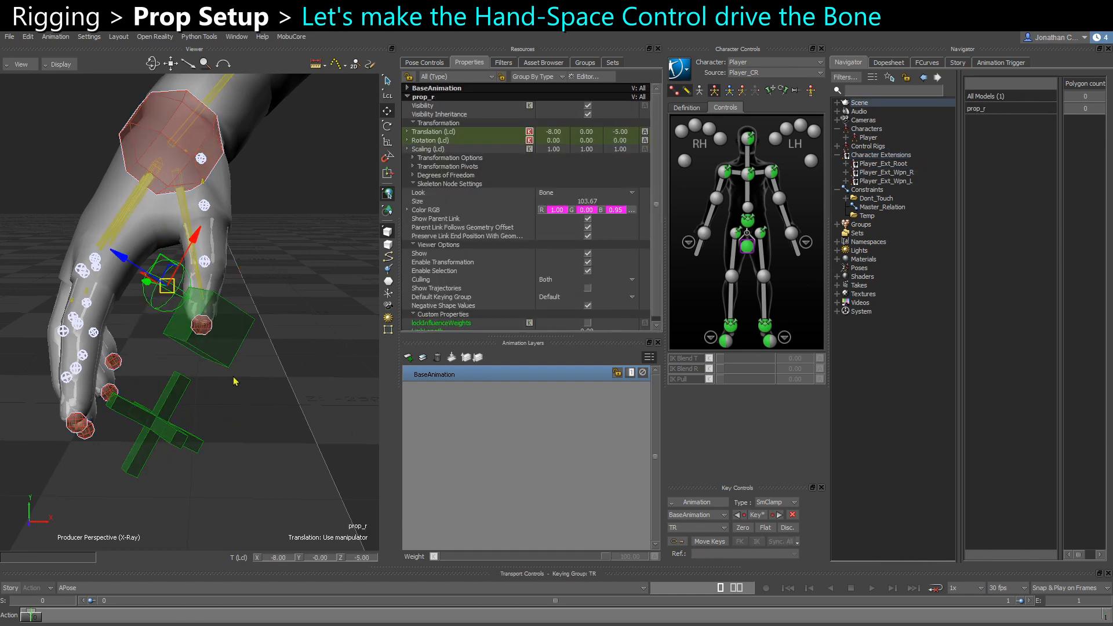
click(232, 354)
ctrl+shift+drag(252, 376, 237, 374)
click(846, 198)
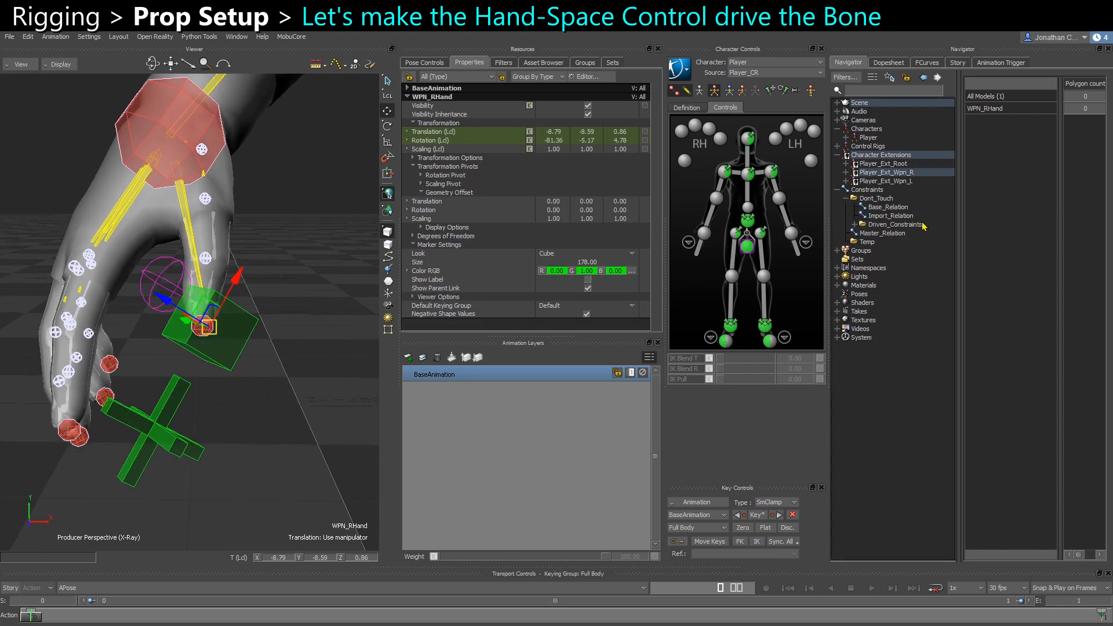
click(854, 225)
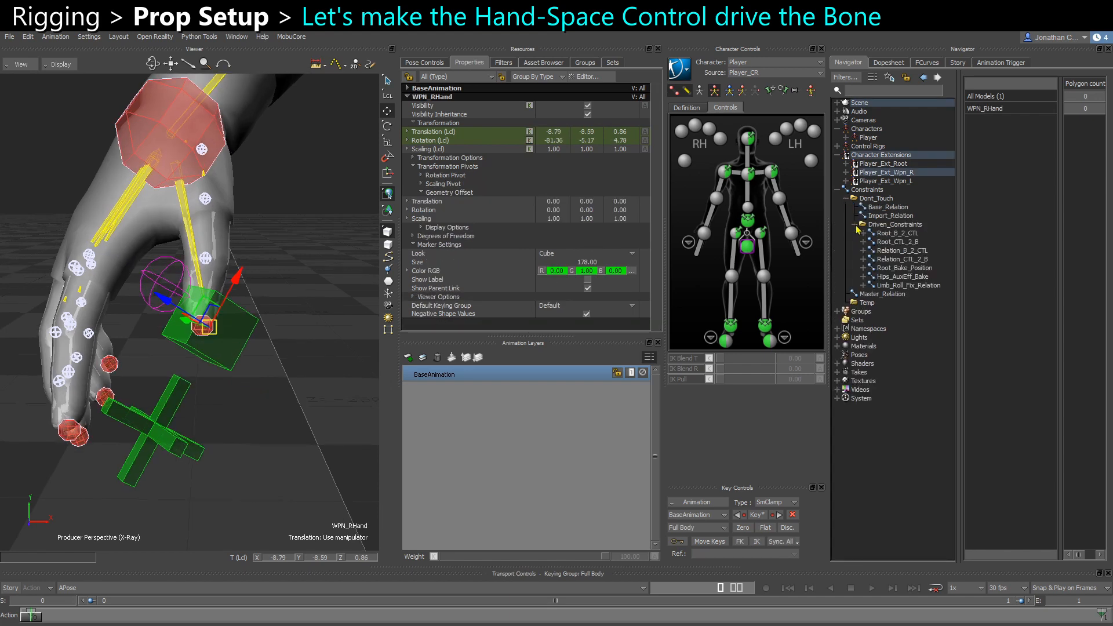
double_click(913, 253)
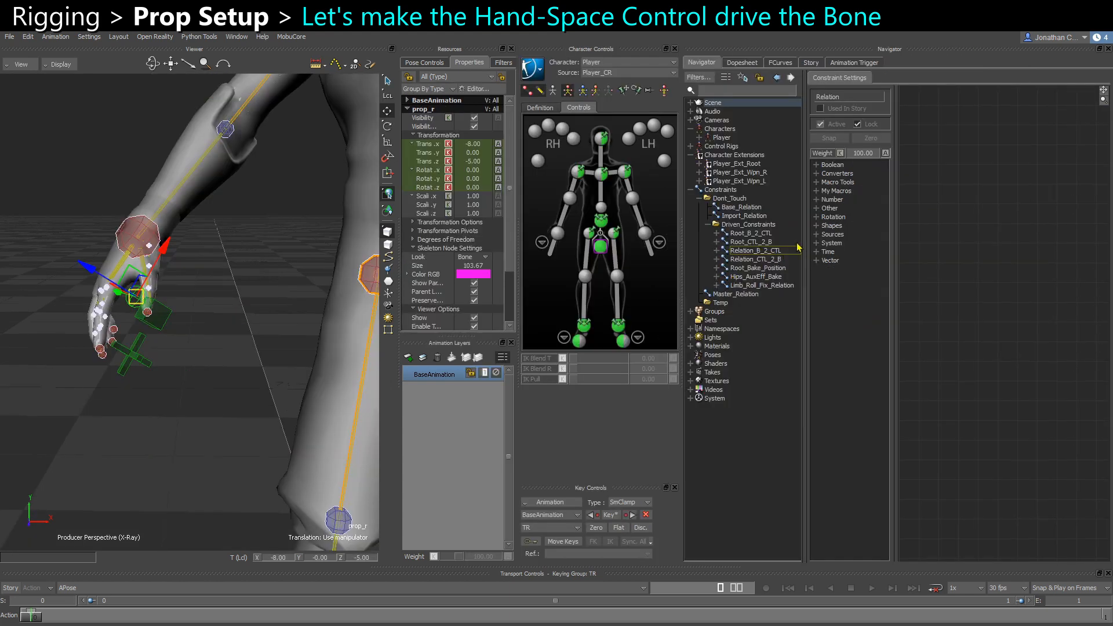
Step: Select the prop_r and prop_l bones together and add them to Relation_B_2_CTL as receivers
key(ctrl+w)
shift+click(304, 385)
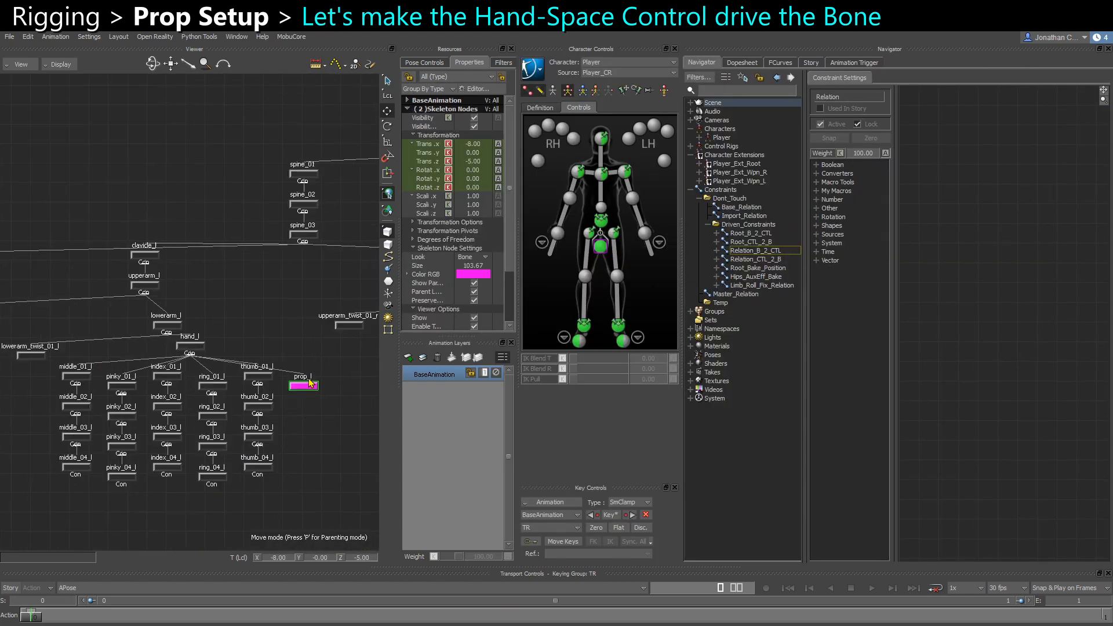
drag(334, 430, 974, 265)
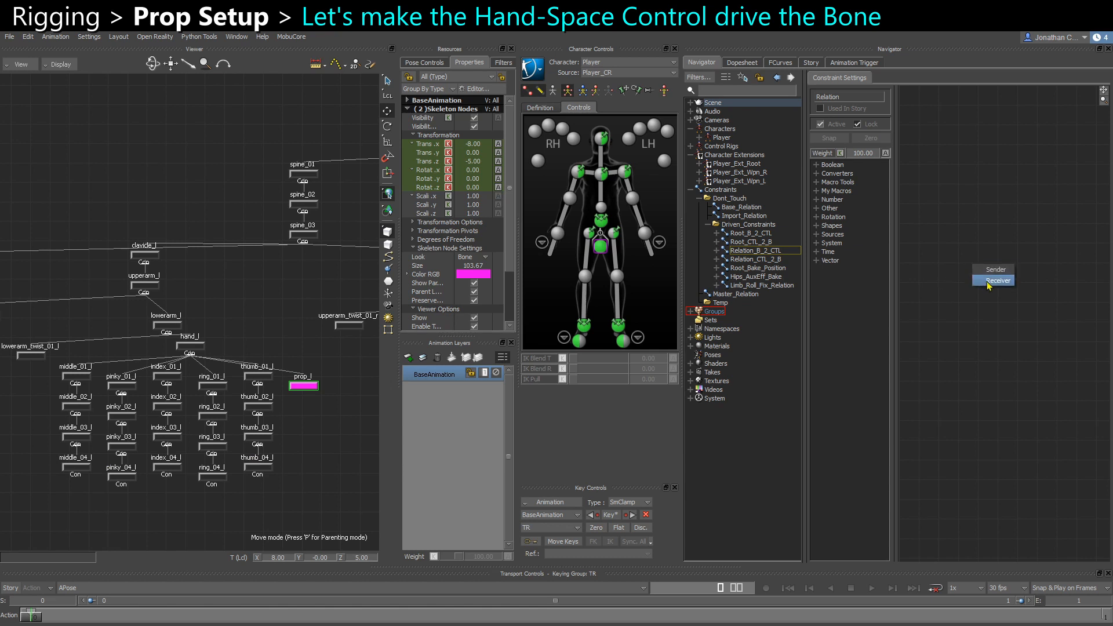
click(988, 282)
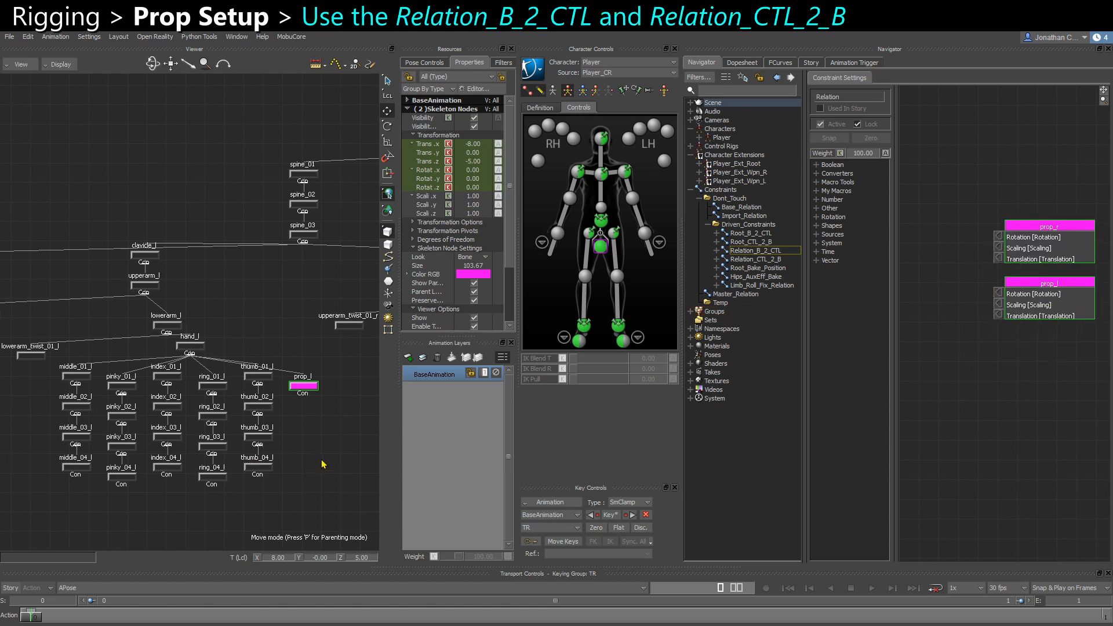
Step: Add the prop_r and prop_l bones to Relation_CTL_2_B as senders, and deselect them
click(759, 260)
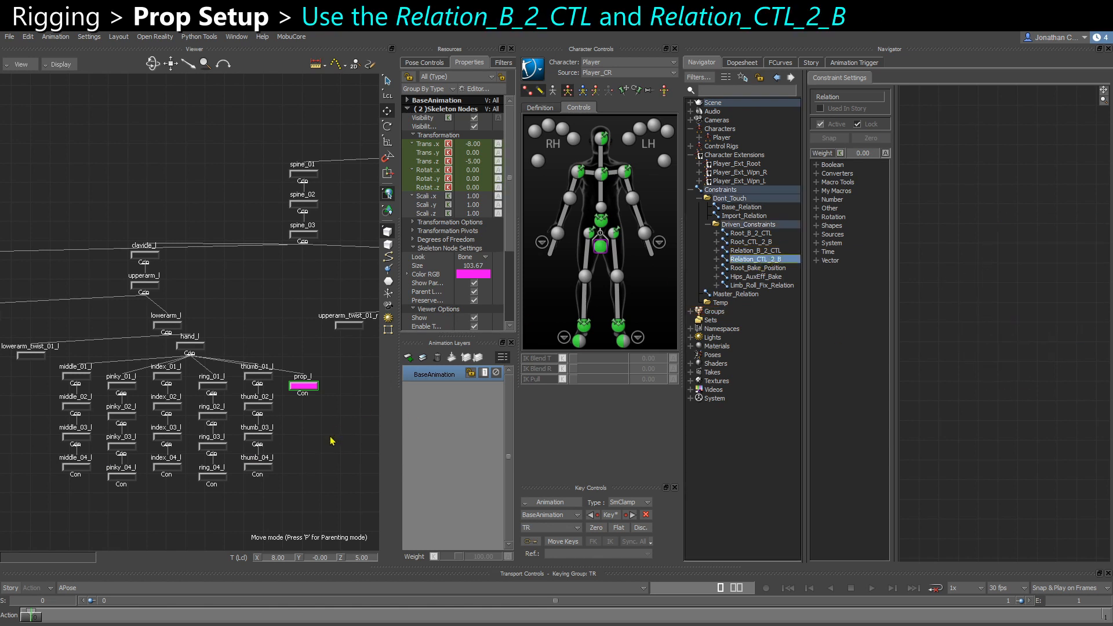
drag(332, 441, 944, 262)
click(968, 267)
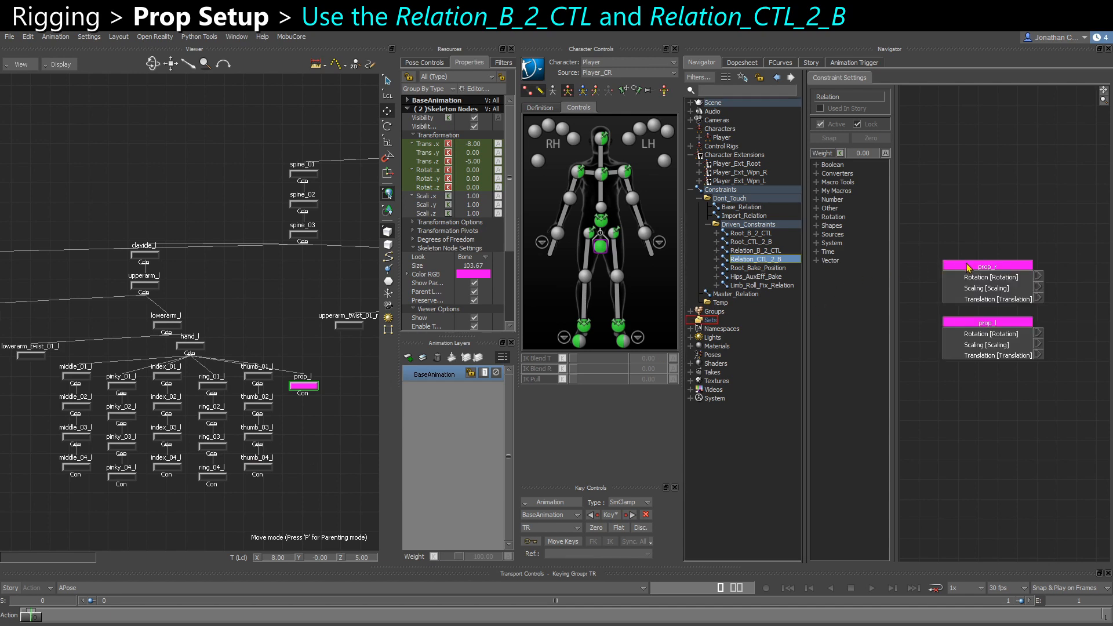
click(319, 448)
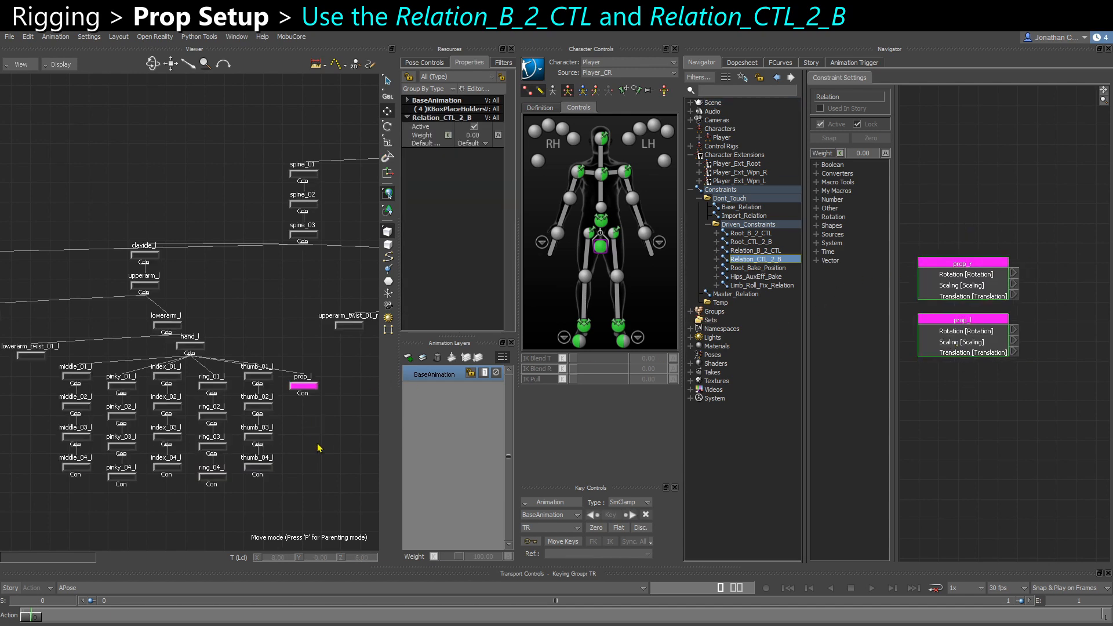
Step: Select the WPN_RHand and WPN_LHand markers together in the schematic and return to the 3D view
key(ctrl+e)
scroll(128, 342, up, 4)
click(153, 322)
scroll(231, 359, down, 3)
shift+drag(303, 392, 209, 400)
scroll(182, 341, up, 4)
shift+click(165, 360)
scroll(163, 383, down, 4)
shift+drag(78, 371, 463, 424)
key(ctrl+w)
scroll(265, 378, down, 4)
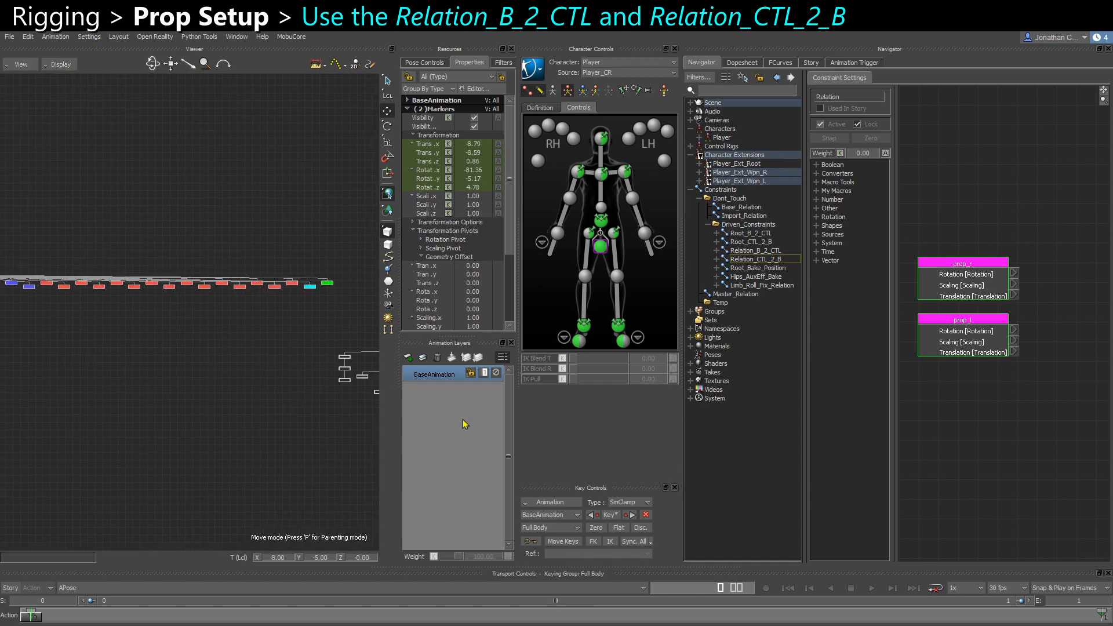
scroll(288, 385, up, 8)
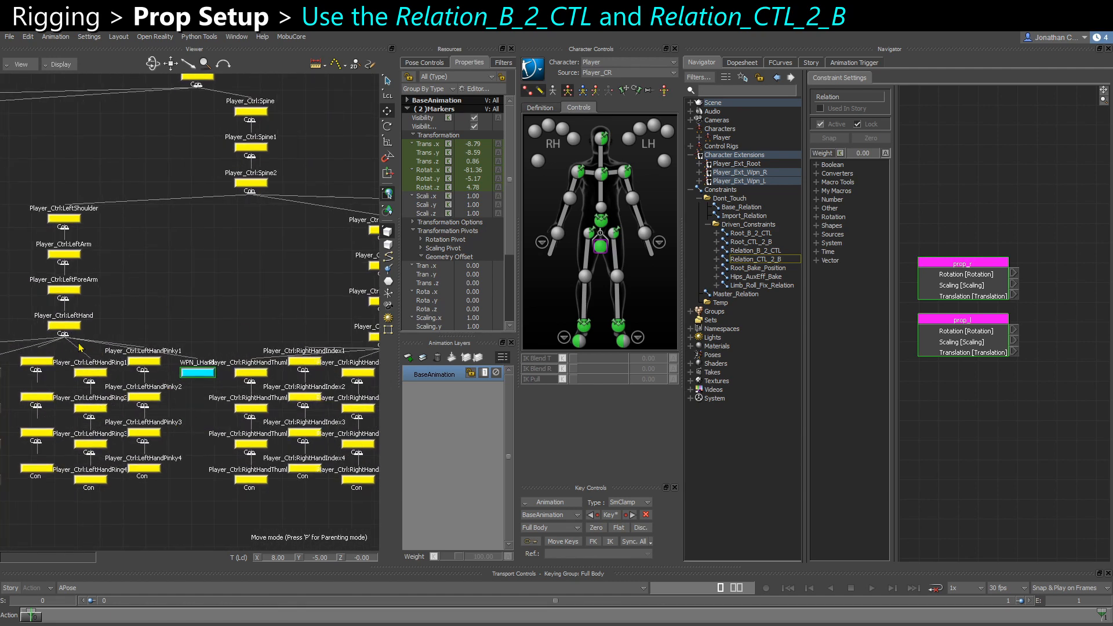
key(ctrl+w)
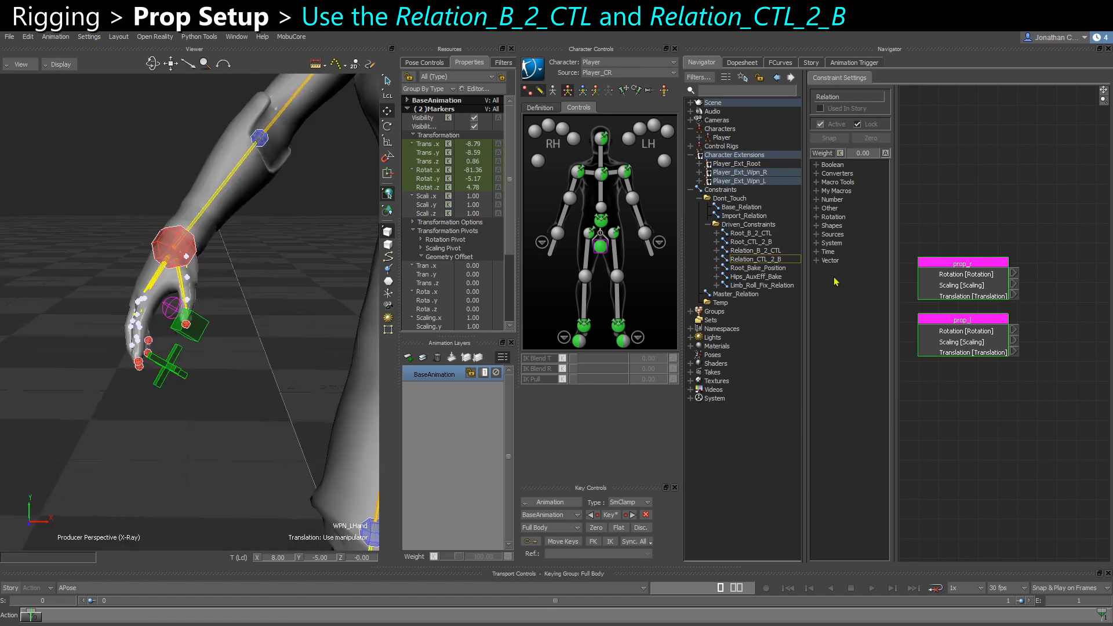
Step: Add WPN_RHand and WPN_LHand to Relation_CTL_2_B as receivers and line them up beside the prop_r and prop_l senders
shift+drag(996, 408, 1024, 402)
click(1037, 410)
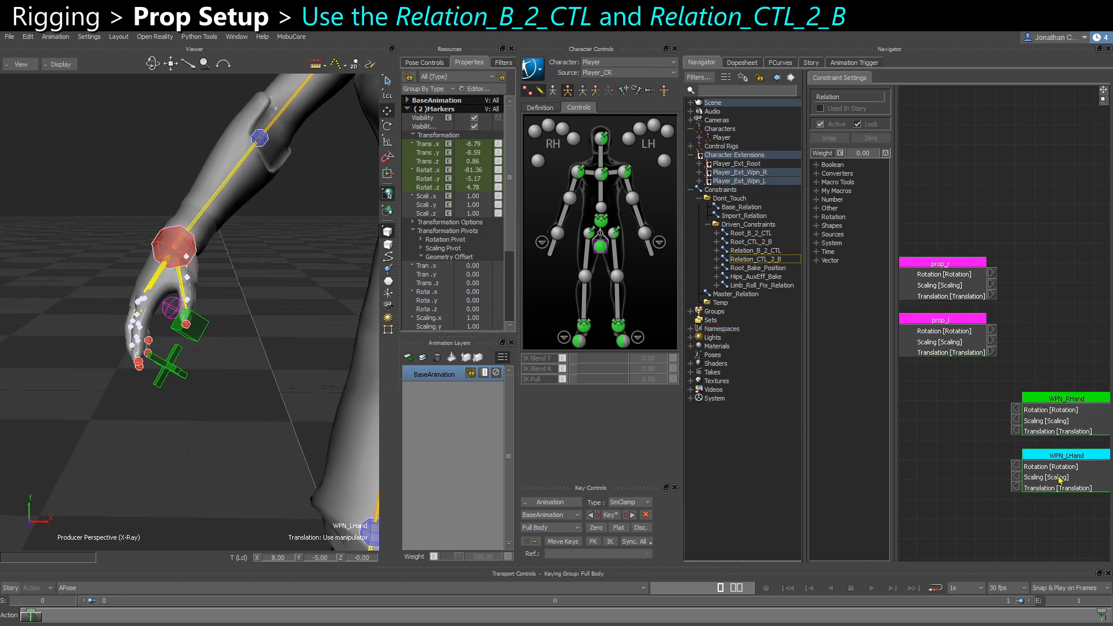
drag(1060, 481, 1083, 348)
Step: Add WPN_RHand and WPN_LHand to Relation_B_2_CTL as senders and line them up beside the prop_r and prop_l receivers
click(748, 251)
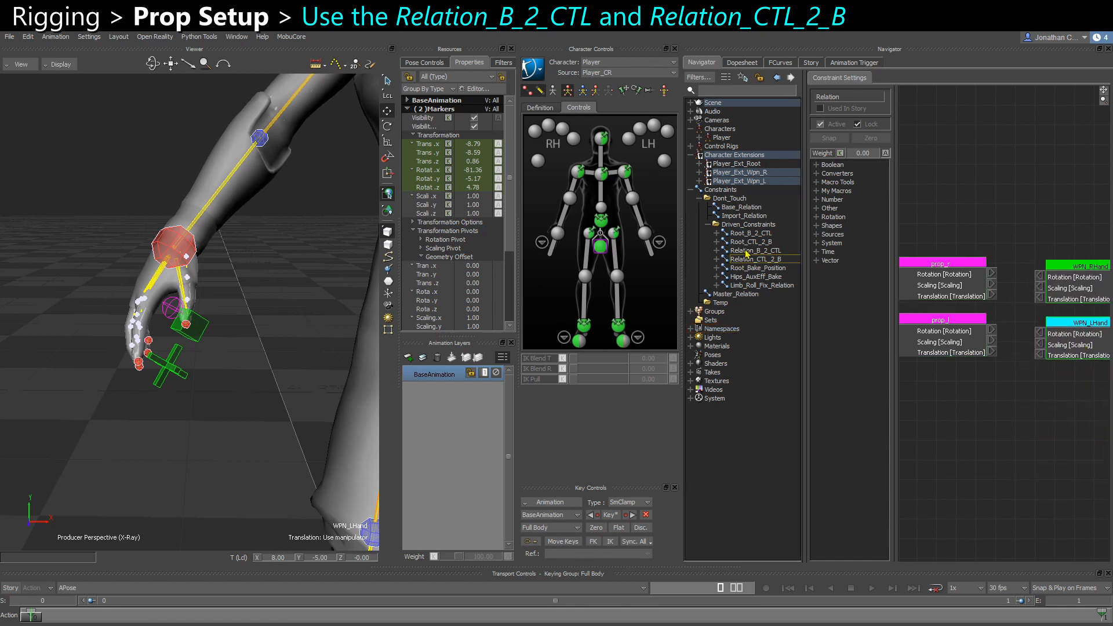
drag(941, 355, 942, 356)
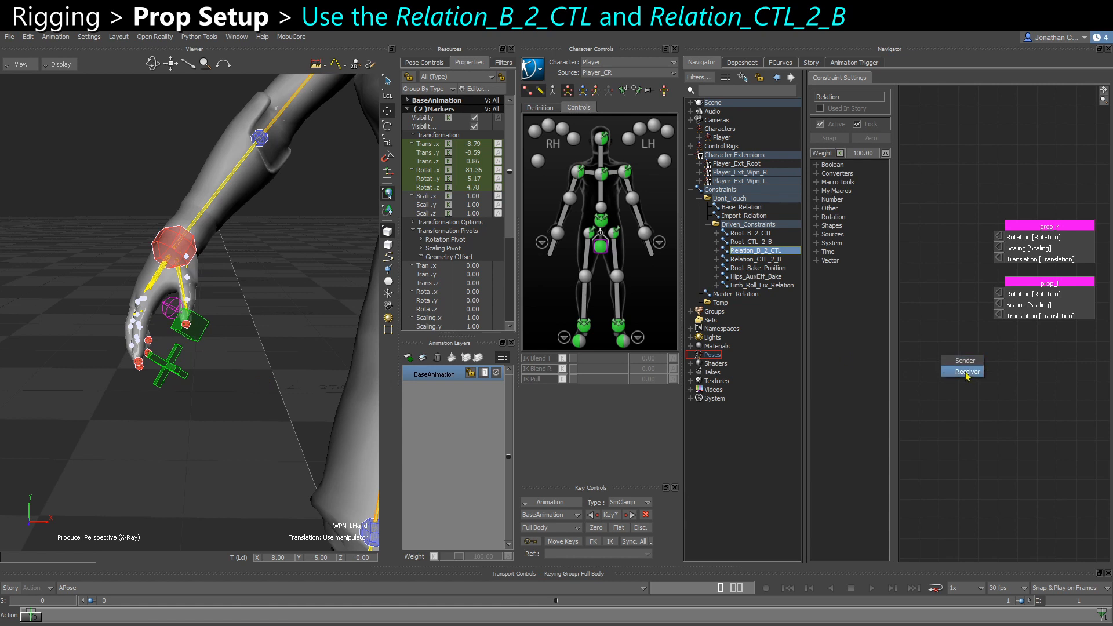
click(966, 361)
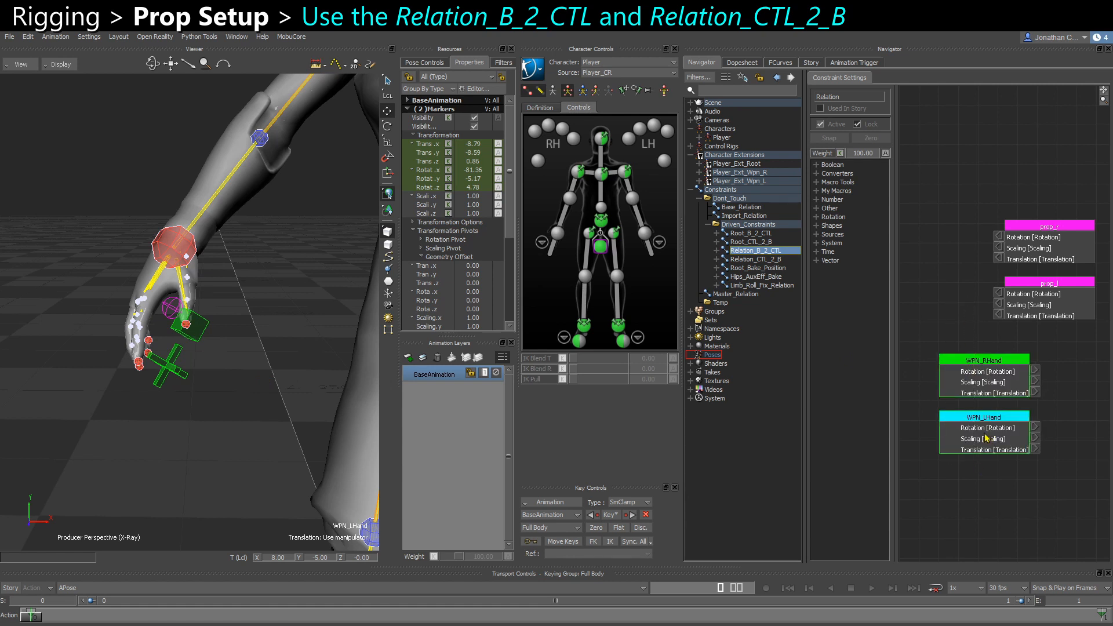
click(957, 247)
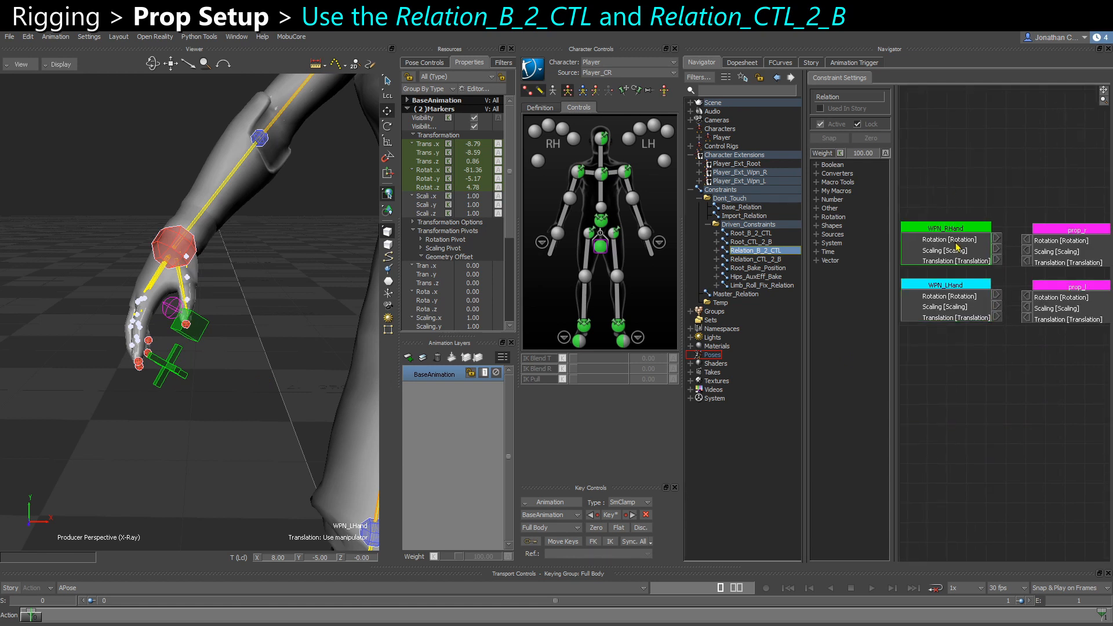
Step: In Relation_B_2_CTL, connect the rotation and translation of WPN_RHand to prop_r and of WPN_LHand to prop_l, straightening the receiver boxes
shift+drag(995, 226, 993, 220)
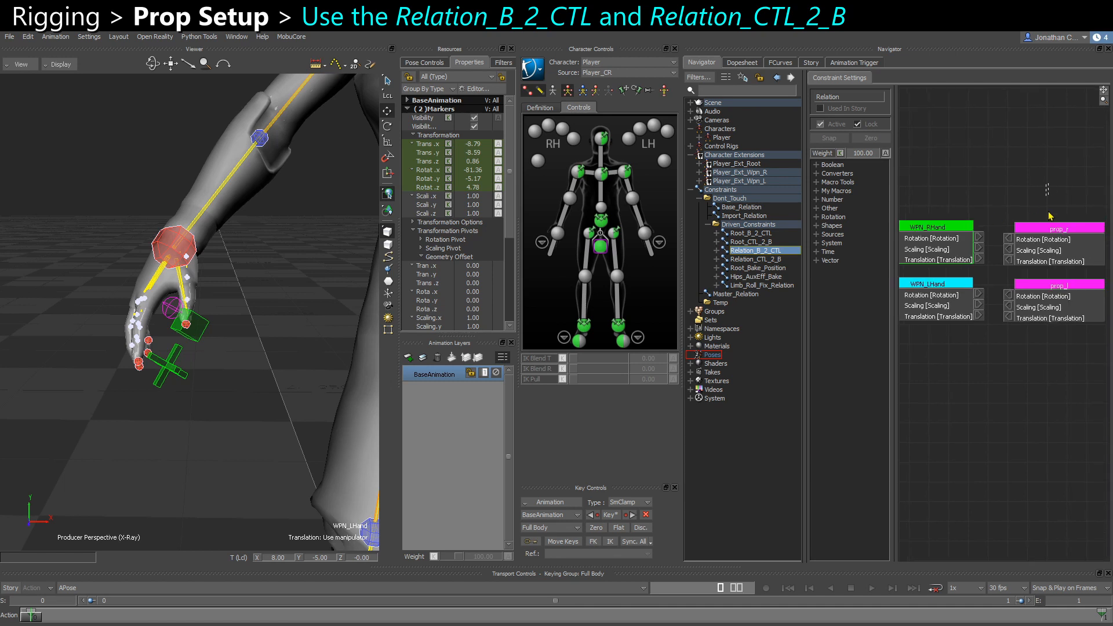
click(1072, 222)
shift+drag(998, 325, 997, 324)
click(963, 301)
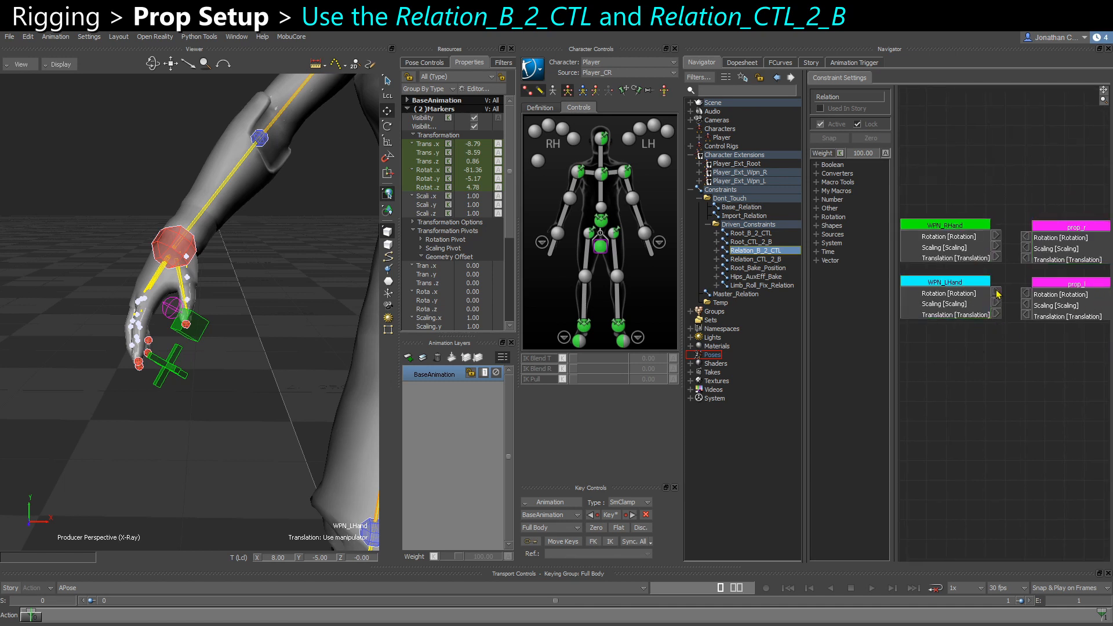
mouse_move(997, 294)
mouse_down()
mouse_move(1026, 294)
mouse_move(996, 314)
mouse_up()
mouse_move(1028, 239)
mouse_down()
mouse_move(996, 237)
mouse_move(1008, 261)
mouse_move(1027, 259)
mouse_up()
drag(1047, 250, 1053, 248)
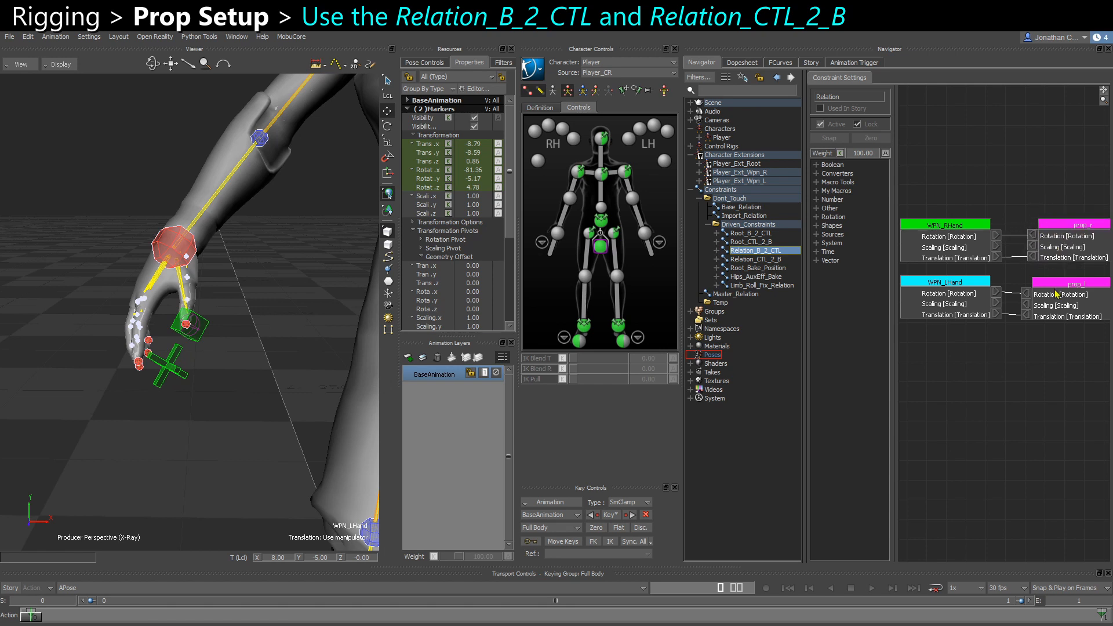
drag(1056, 293, 1056, 292)
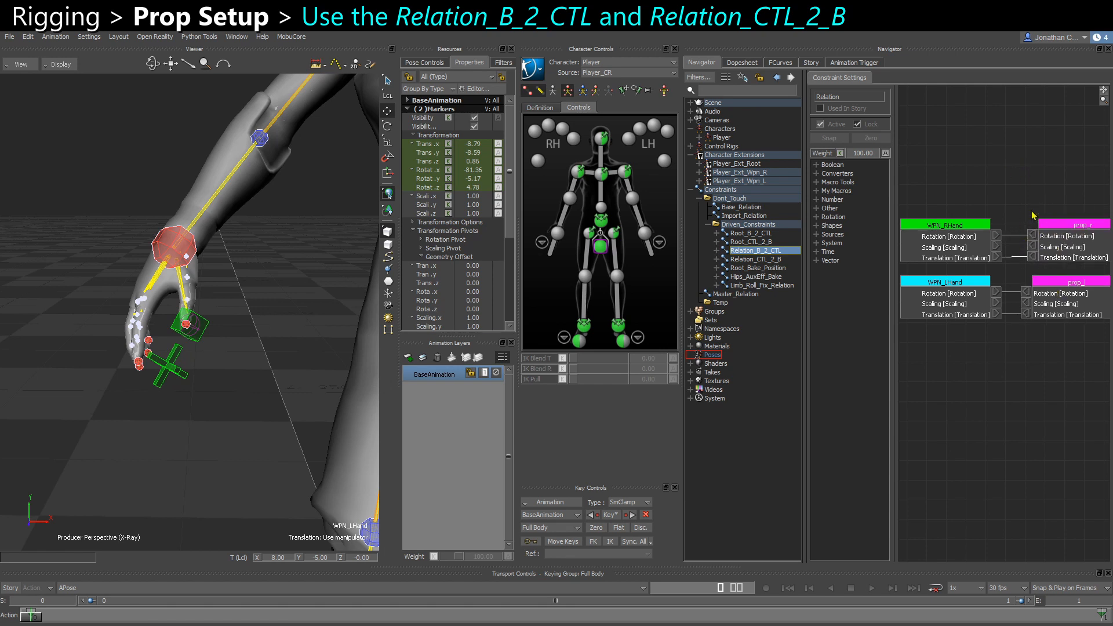
Step: In Relation_CTL_2_B, connect the rotation and translation of prop_r to WPN_RHand and of prop_l to WPN_LHand
click(754, 259)
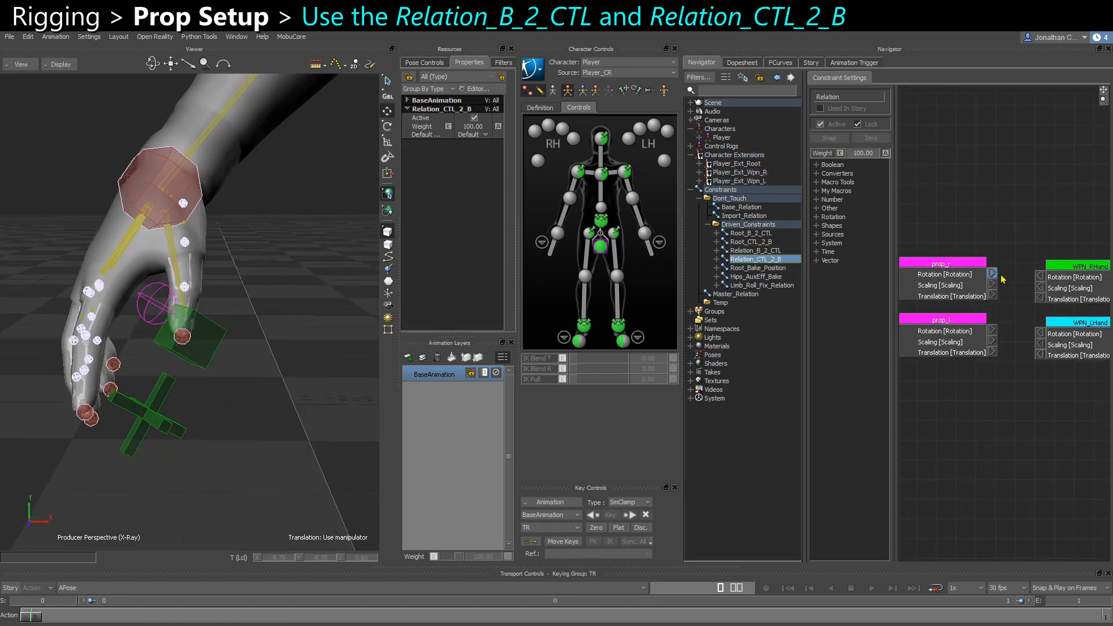
drag(992, 273, 1041, 298)
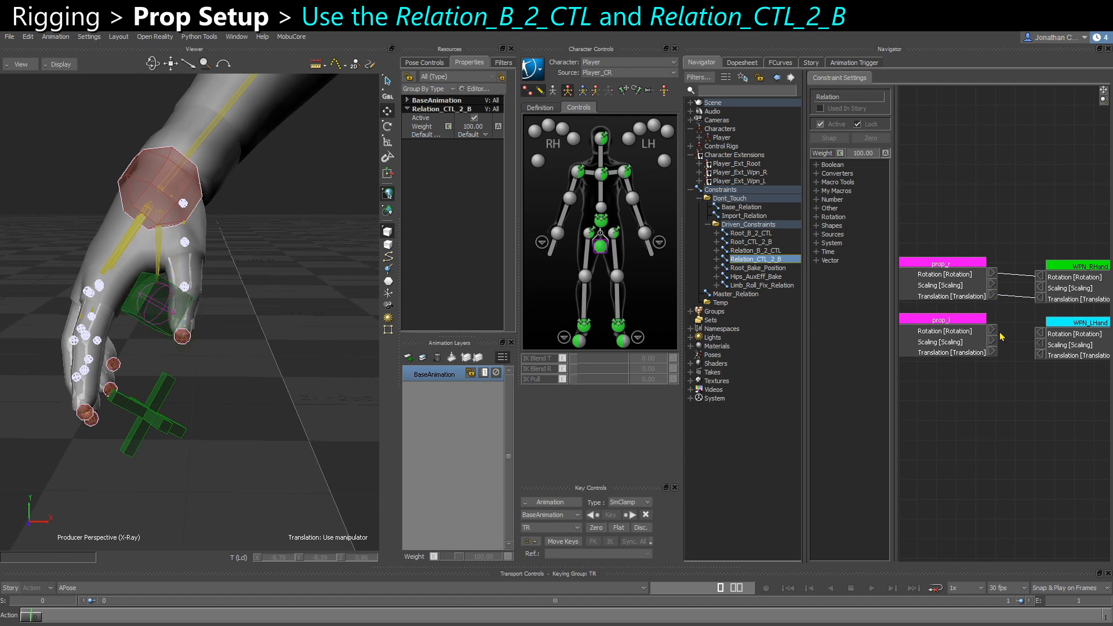
drag(992, 330, 1040, 334)
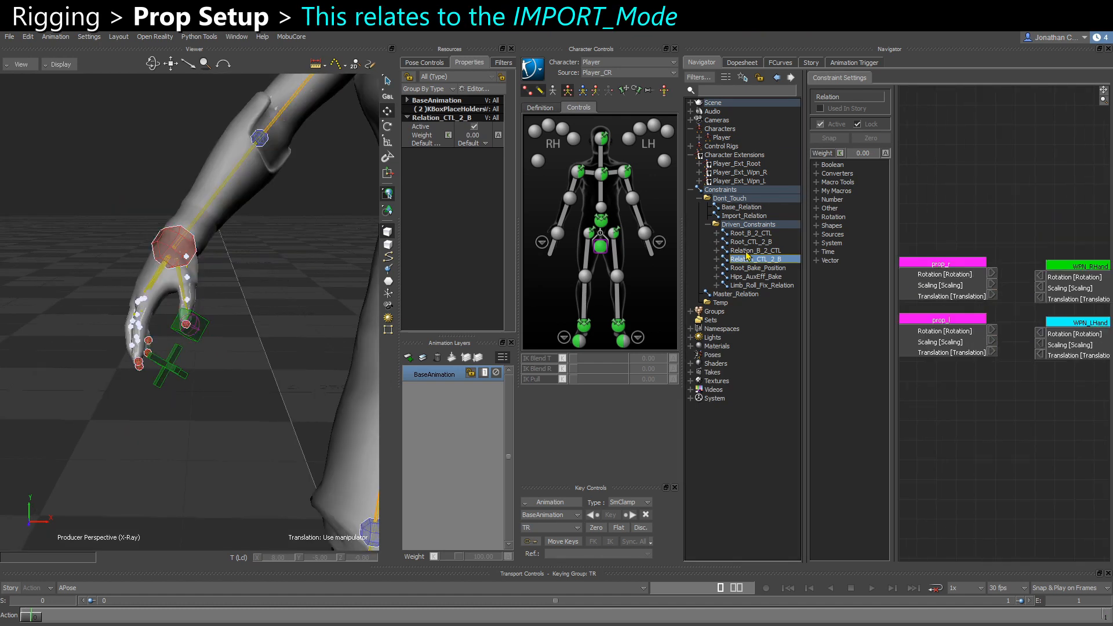
Step: Reopen Relation_B_2_CTL, try moving the WPN_RHand marker in the 3D view, and undo the move
click(752, 250)
scroll(165, 353, up, 3)
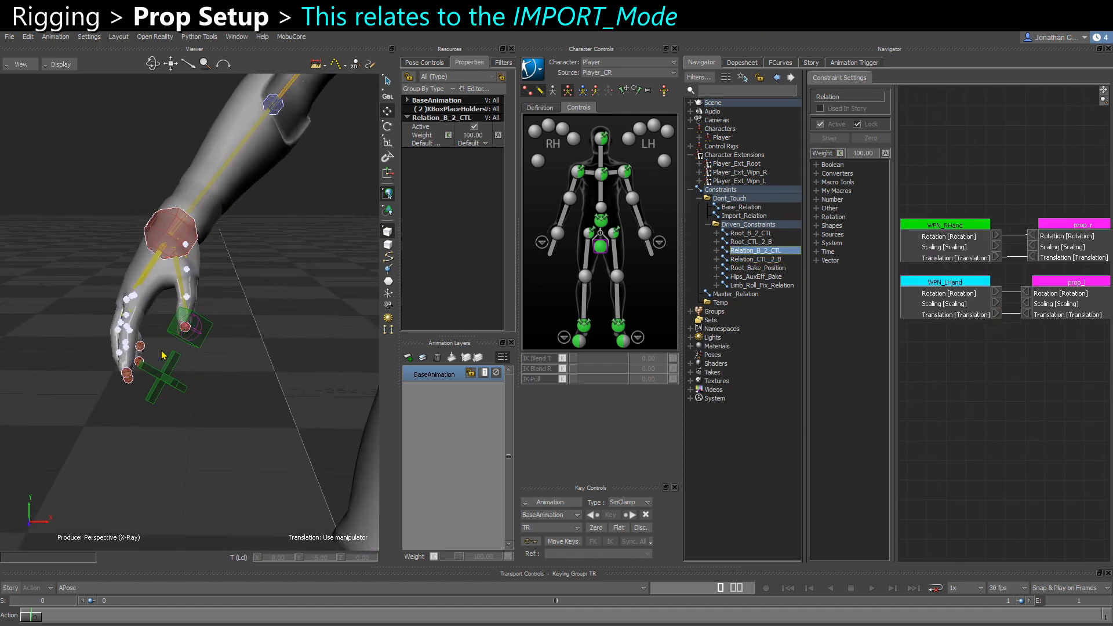
click(195, 335)
mouse_move(190, 327)
mouse_down()
mouse_move(153, 300)
mouse_move(164, 324)
mouse_move(172, 317)
mouse_move(126, 309)
mouse_move(177, 324)
mouse_up()
key(ctrl+z)
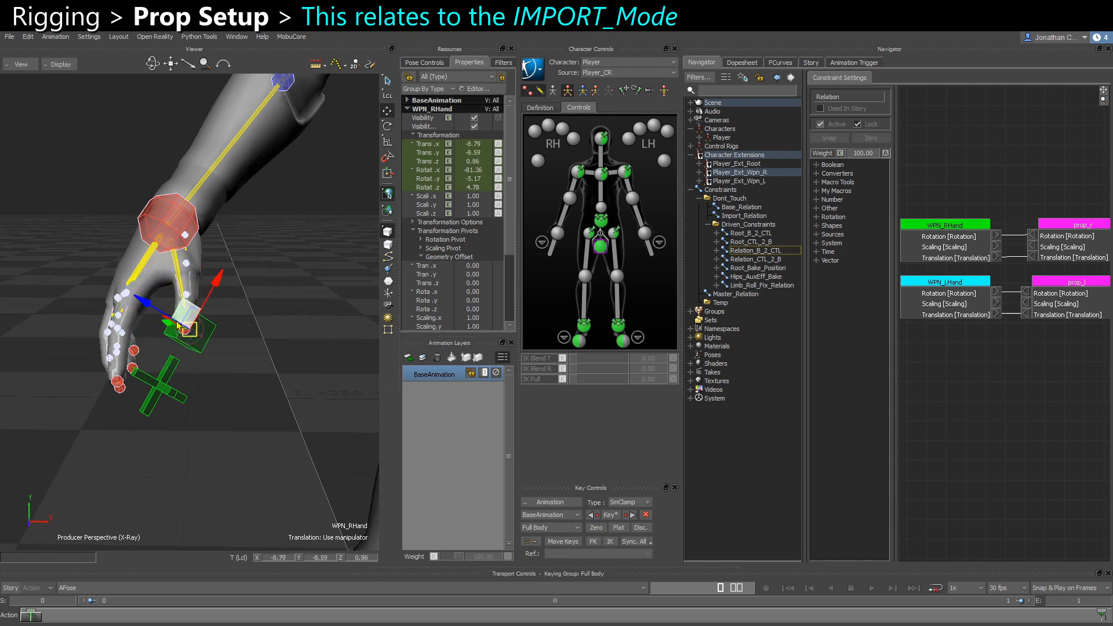
Step: Switch IMPORT_Mode off and back on in Master_Relation to compare the right weapon marker's placement
click(755, 259)
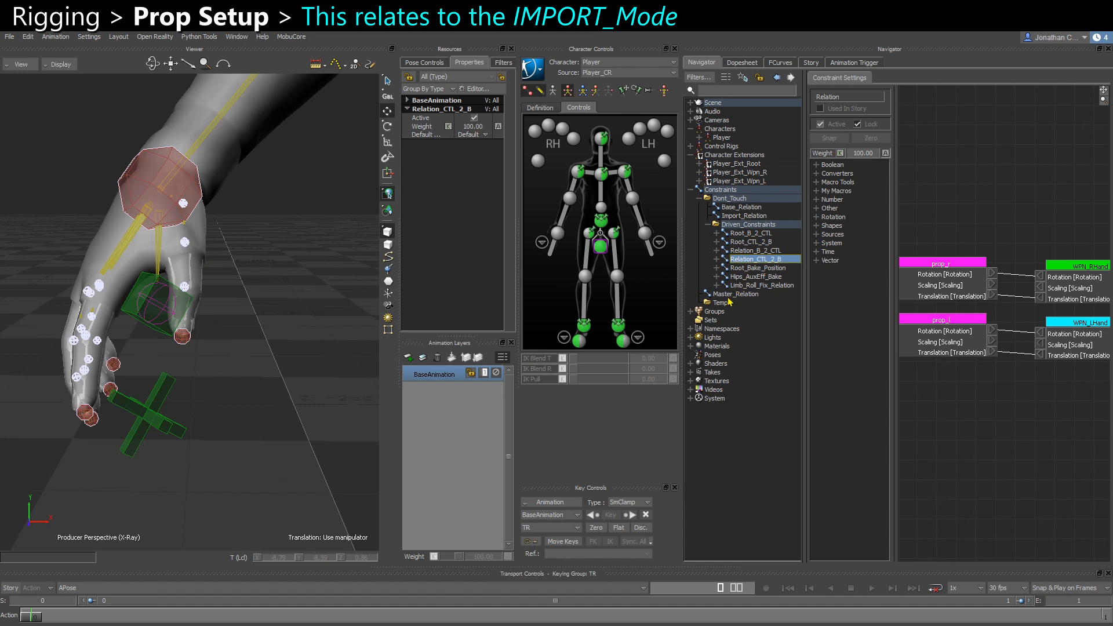
click(731, 294)
click(948, 217)
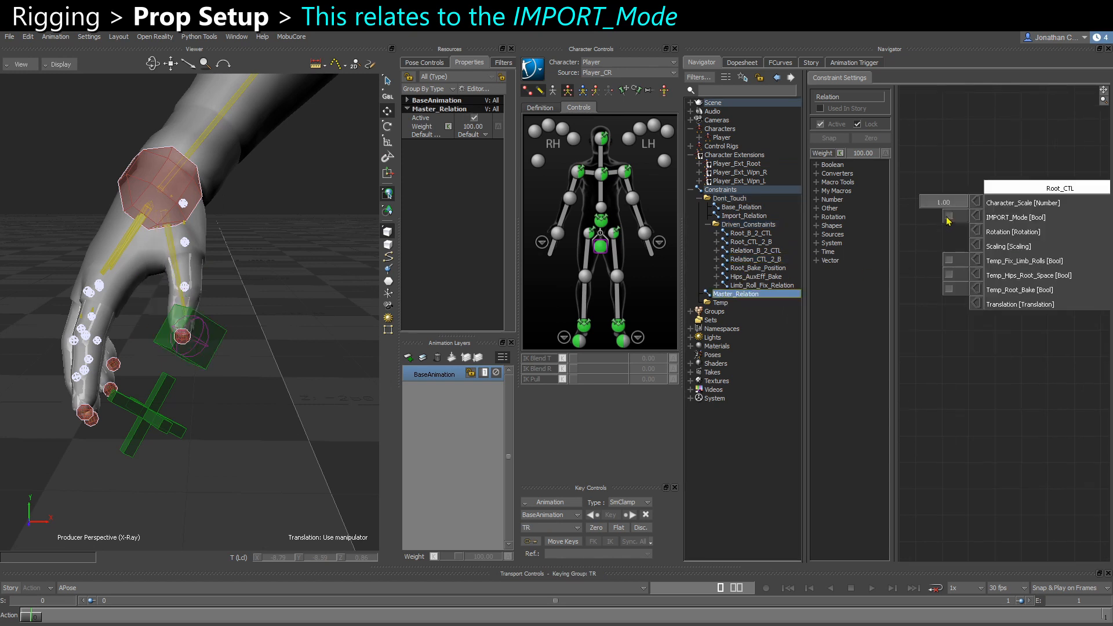
click(948, 217)
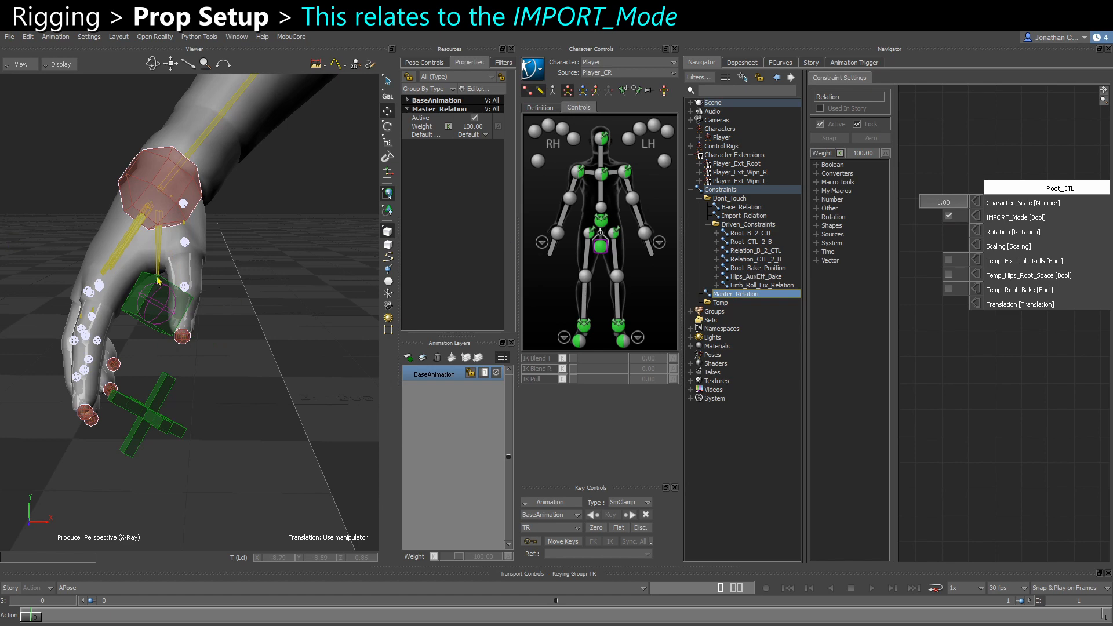
click(124, 313)
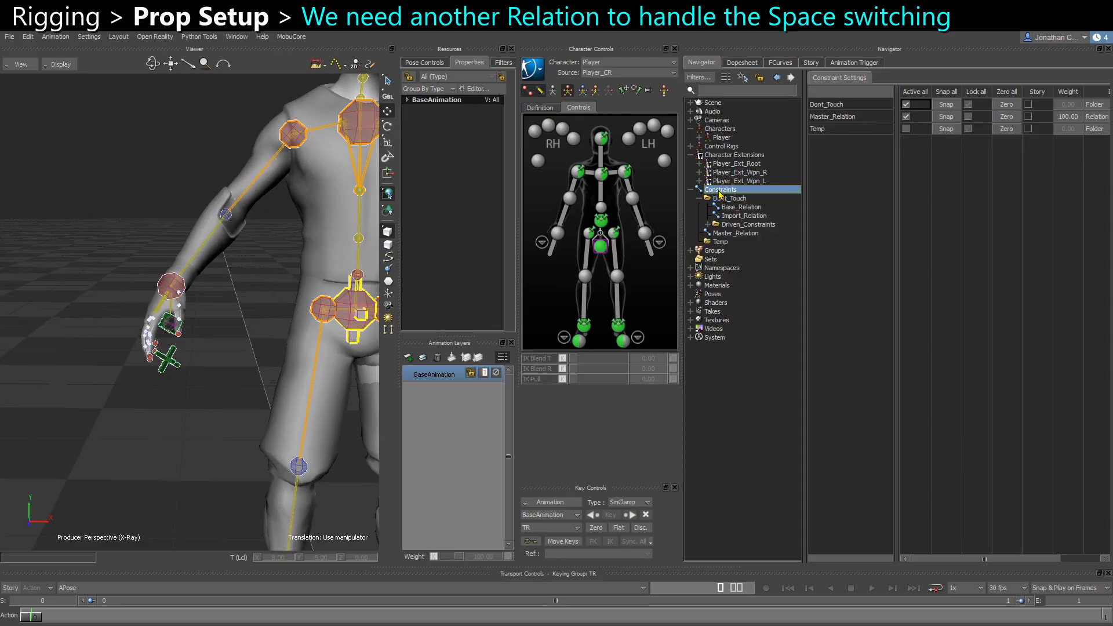
Step: Insert a new Relation constraint in the scene and rename it Relation_Wpn_Space_Switch
right_click(719, 190)
mouse_move(756, 207)
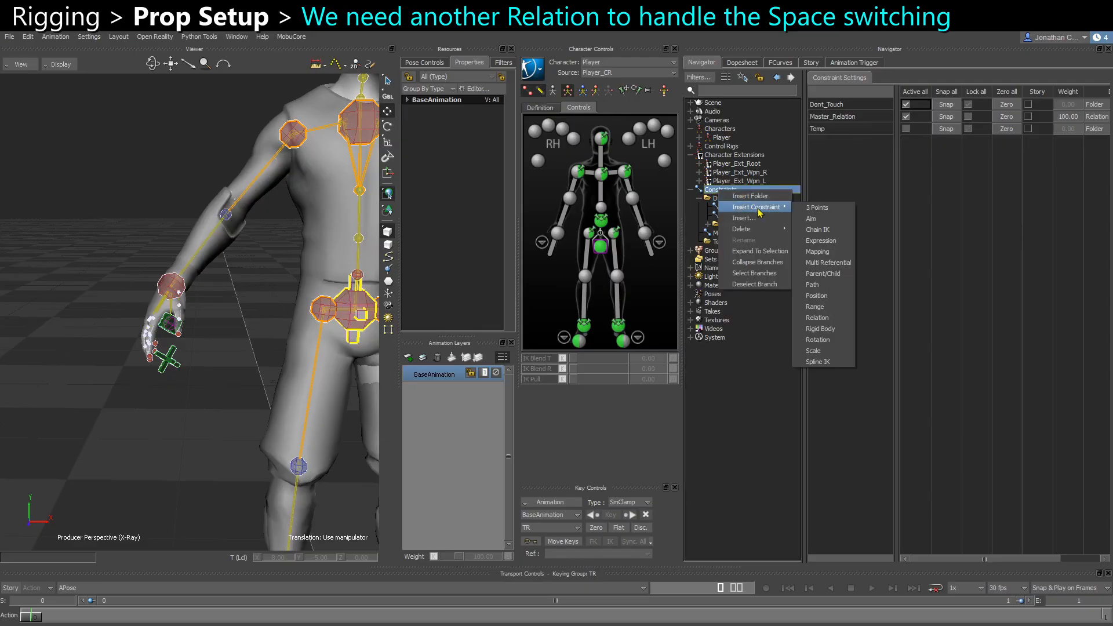
click(817, 318)
right_click(733, 255)
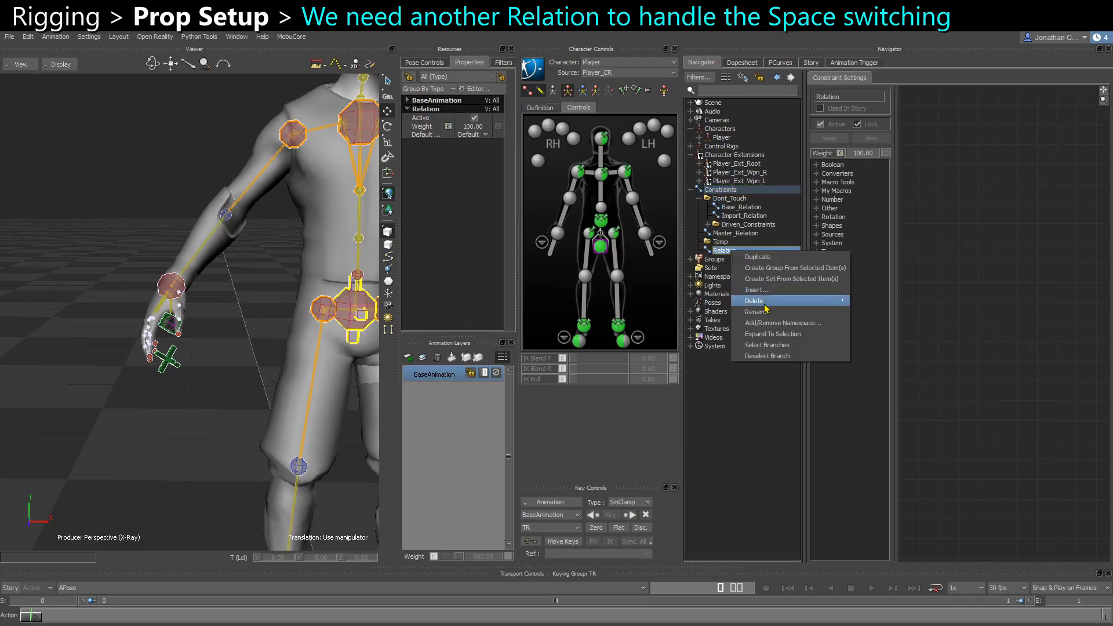
click(772, 316)
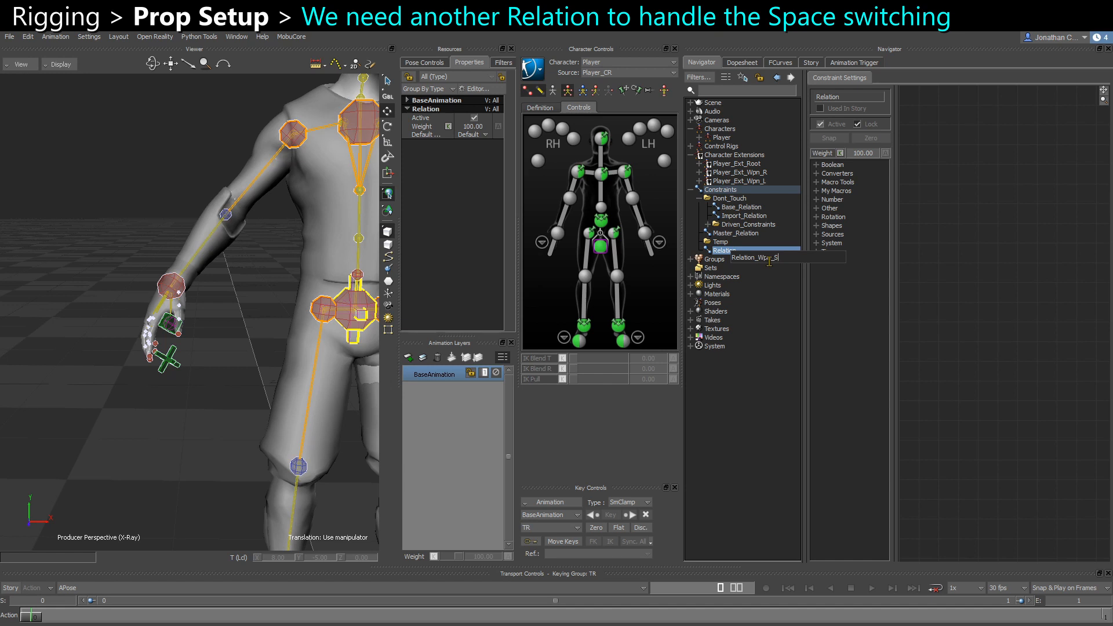
text(ch)
key(Return)
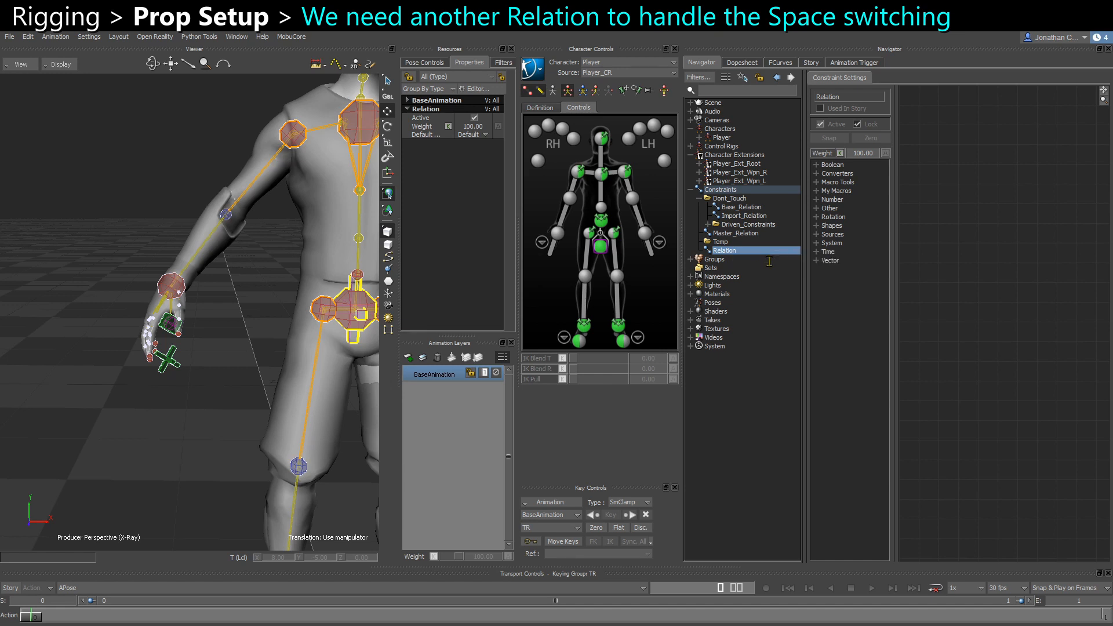
Step: Move Relation_Wpn_Space_Switch into the Dont_Touch folder and reorder the Driven_Constraints folder below it
drag(741, 251, 730, 199)
click(731, 224)
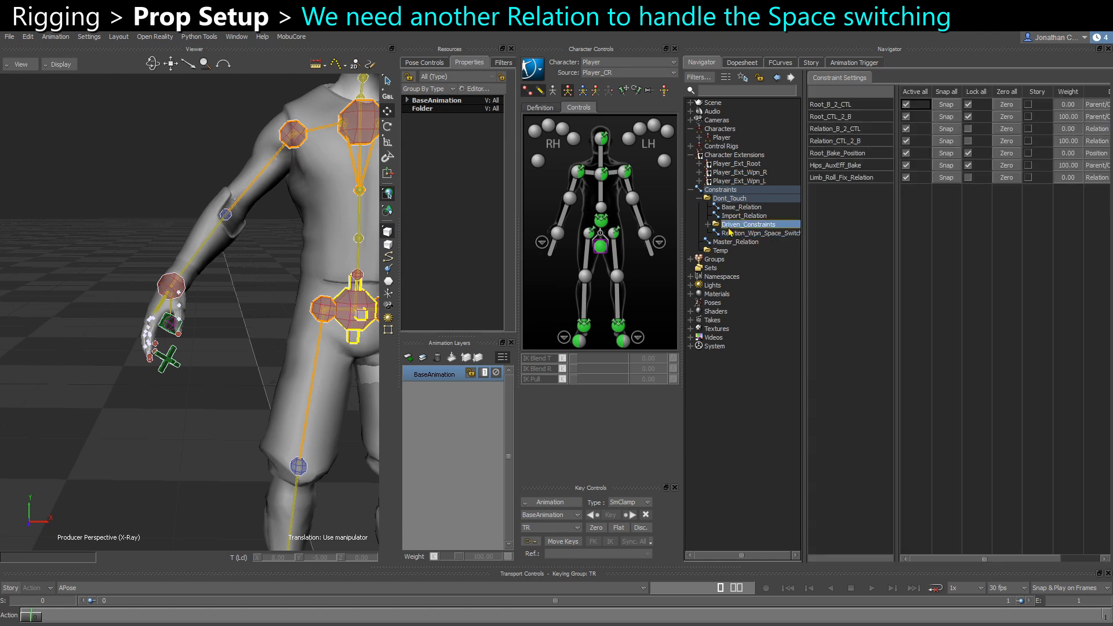
drag(741, 227, 729, 200)
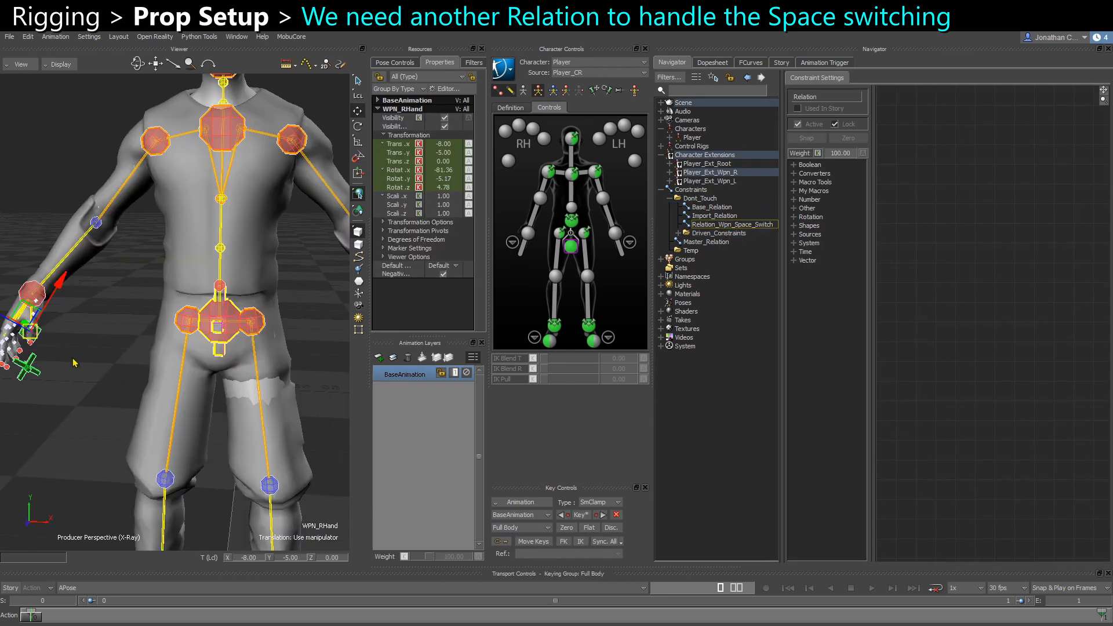
Step: Add an Enum custom property to the WPN_RHand marker through the Property Editor
click(74, 363)
scroll(58, 375, up, 4)
middle_drag(42, 387, 183, 330)
scroll(184, 330, up, 3)
click(202, 281)
scroll(255, 286, down, 2)
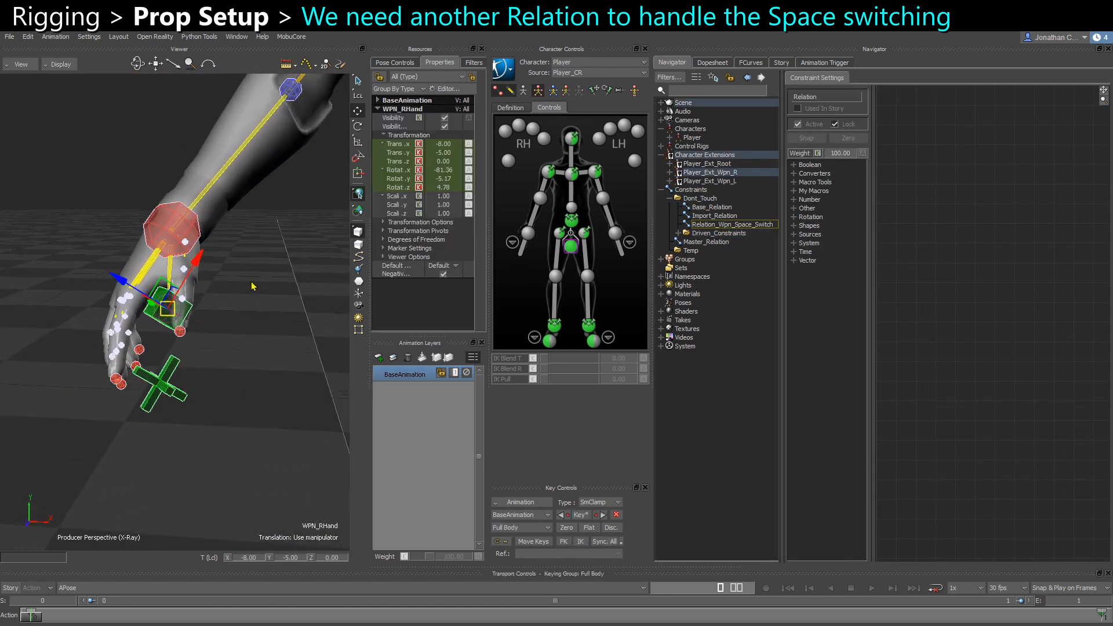
click(442, 89)
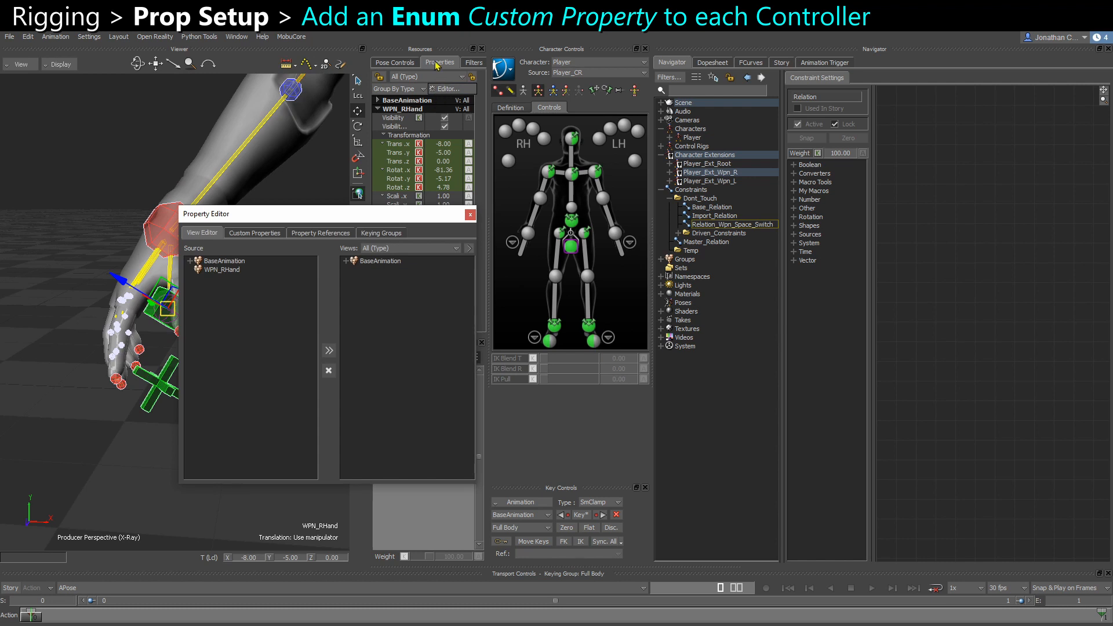
click(249, 234)
drag(270, 219, 303, 241)
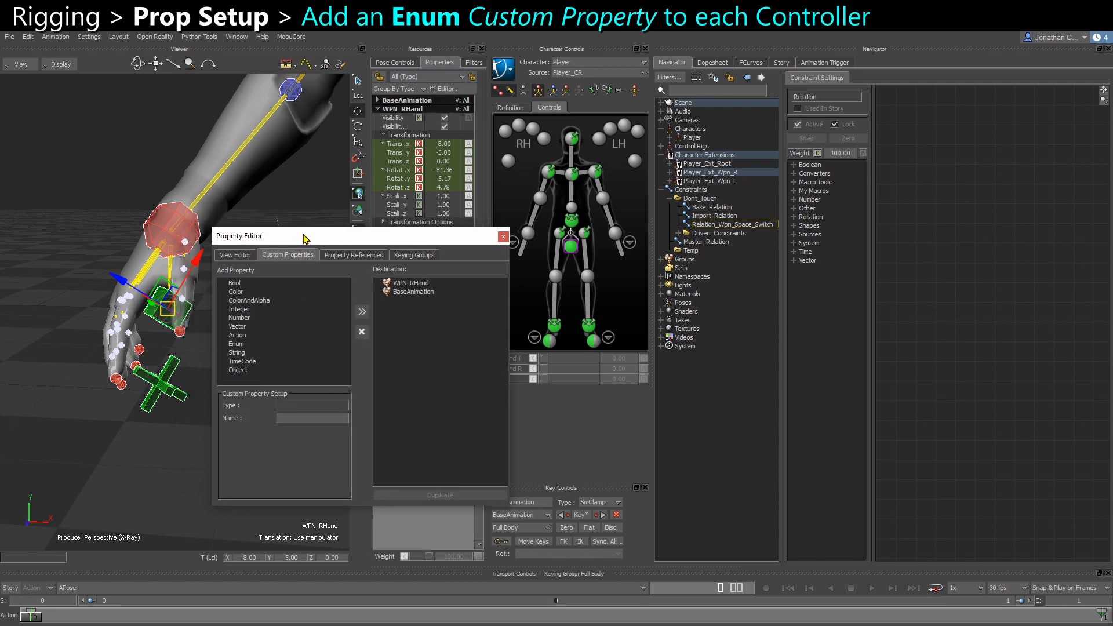
click(427, 284)
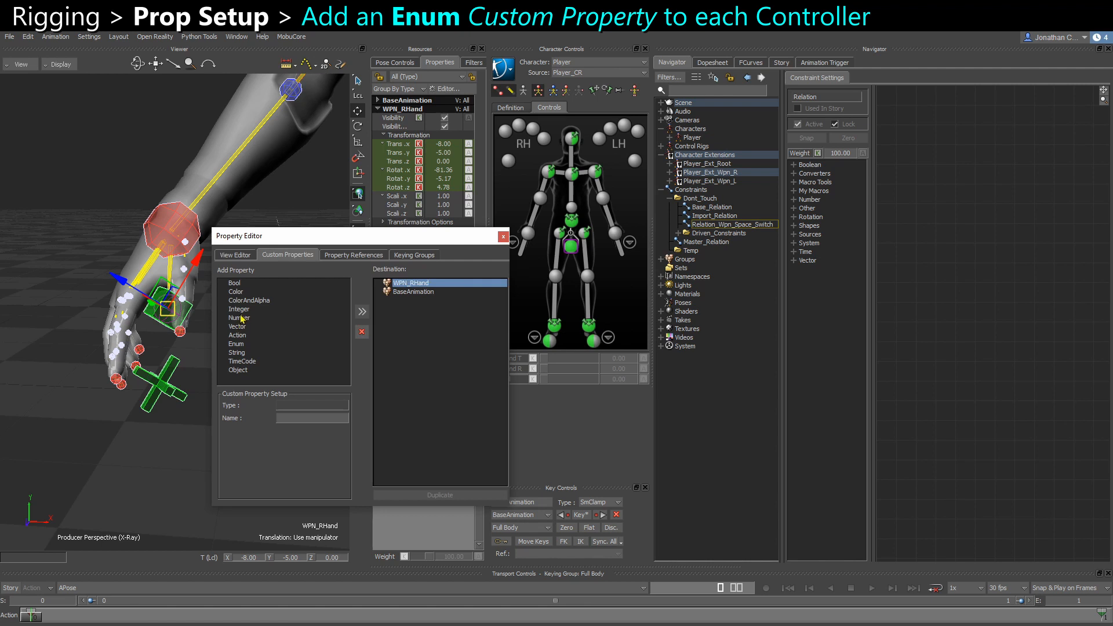
click(239, 344)
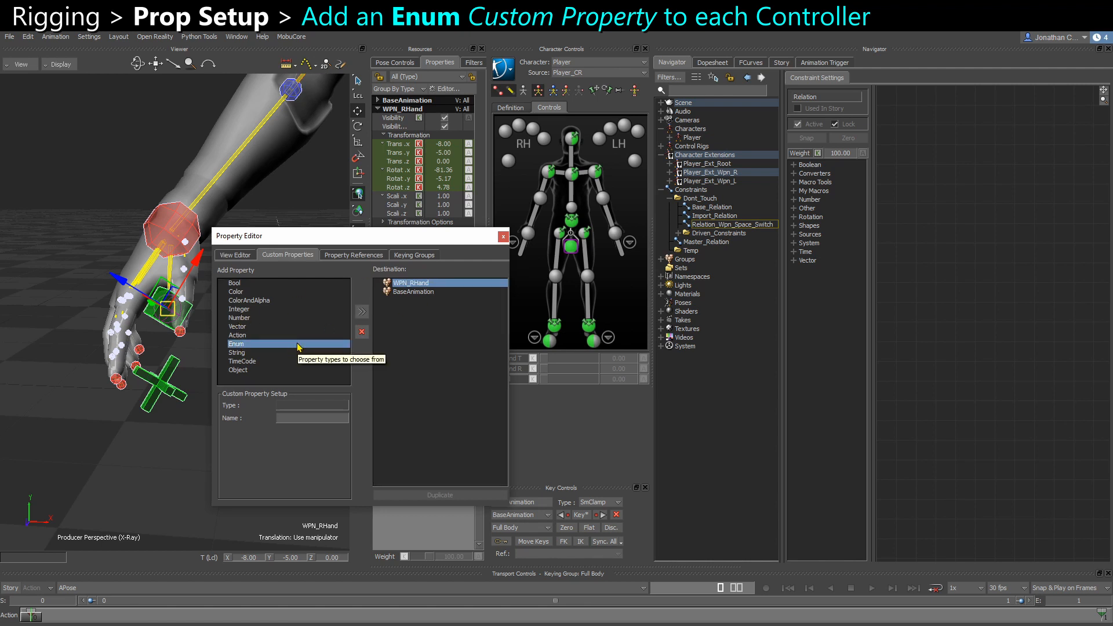
click(362, 313)
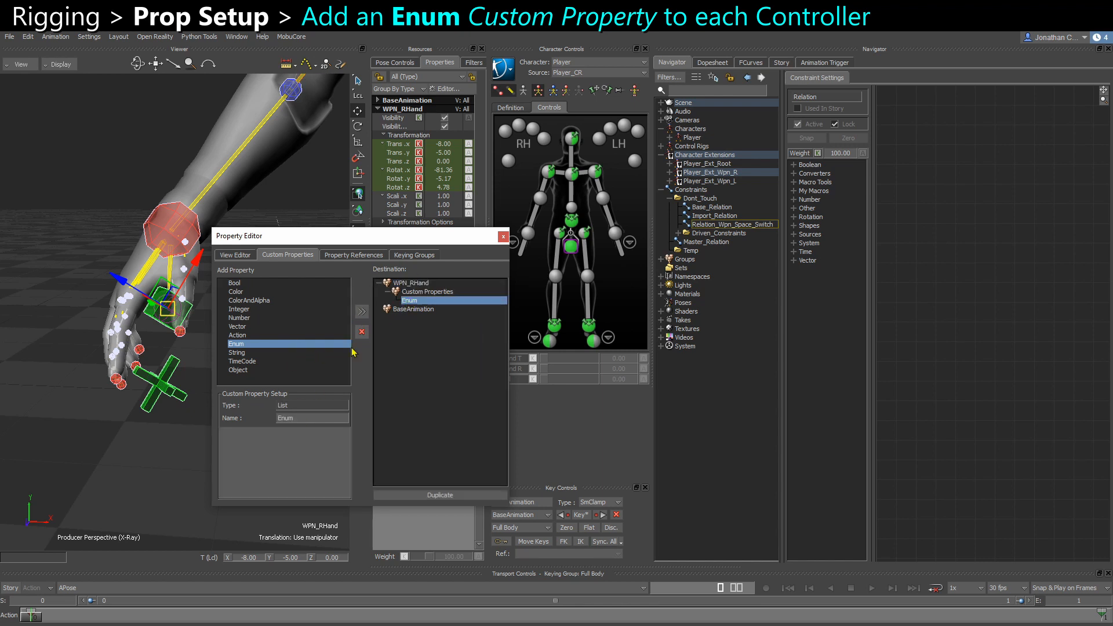
Step: Name WPN_RHand's Enum property Wpn_Spacing, list the options RHand and World, copy the option list, and close the editor
double_click(300, 420)
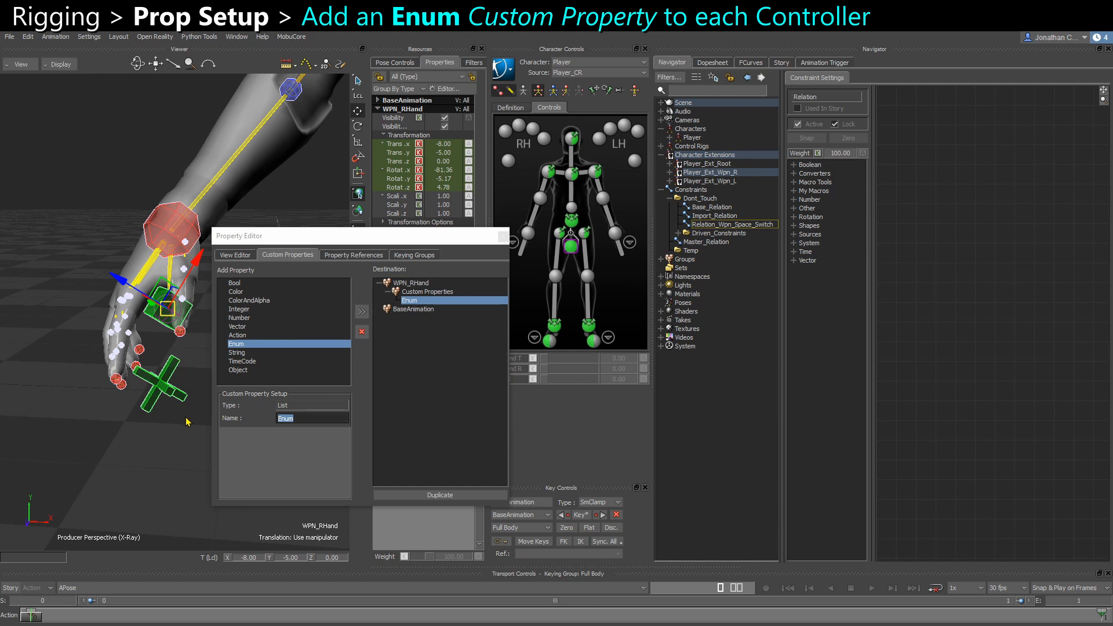
text(Wpn_Spacing)
key(Return)
click(247, 449)
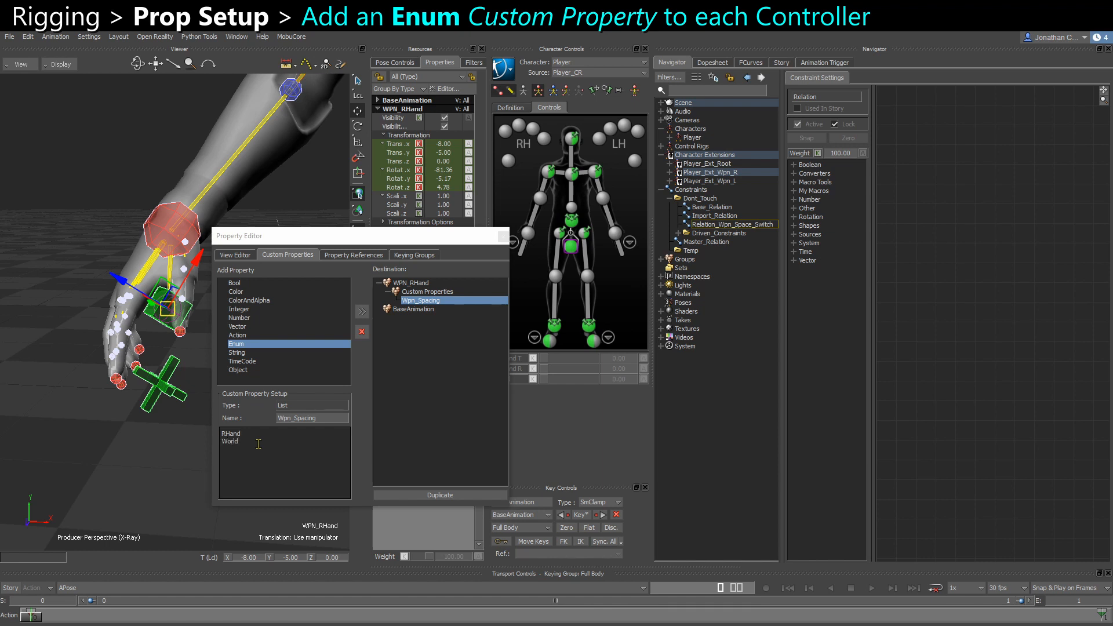
drag(259, 444, 210, 422)
key(ctrl+c)
click(137, 456)
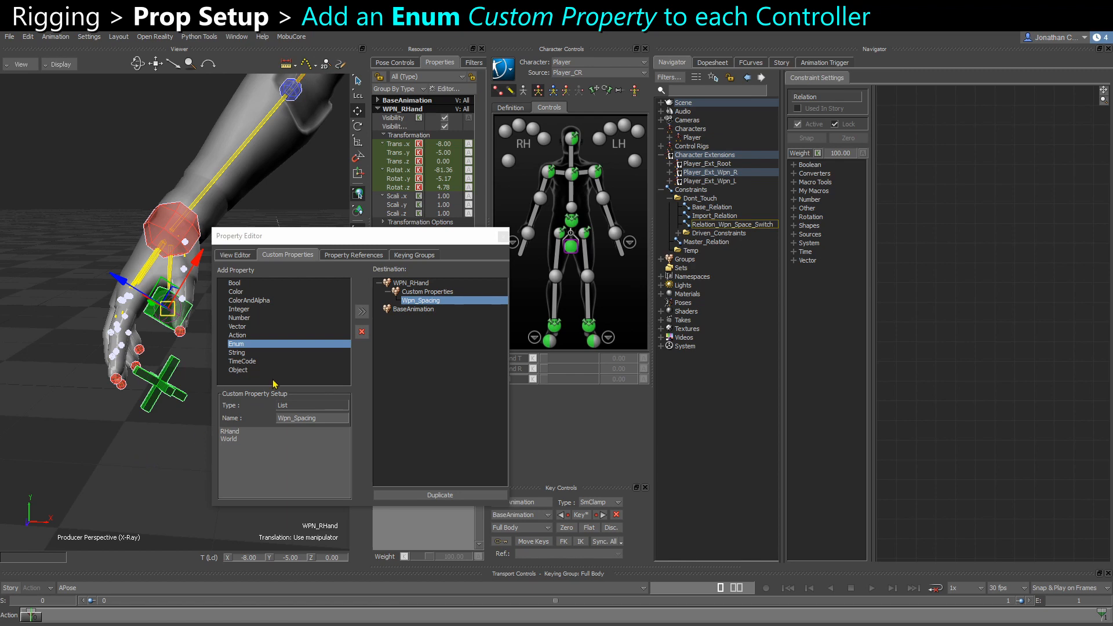
click(503, 237)
Step: Add an Enum custom property to the WPN_LHand marker and select the new property for setup
scroll(216, 398, down, 3)
middle_drag(216, 397, 241, 385)
click(292, 316)
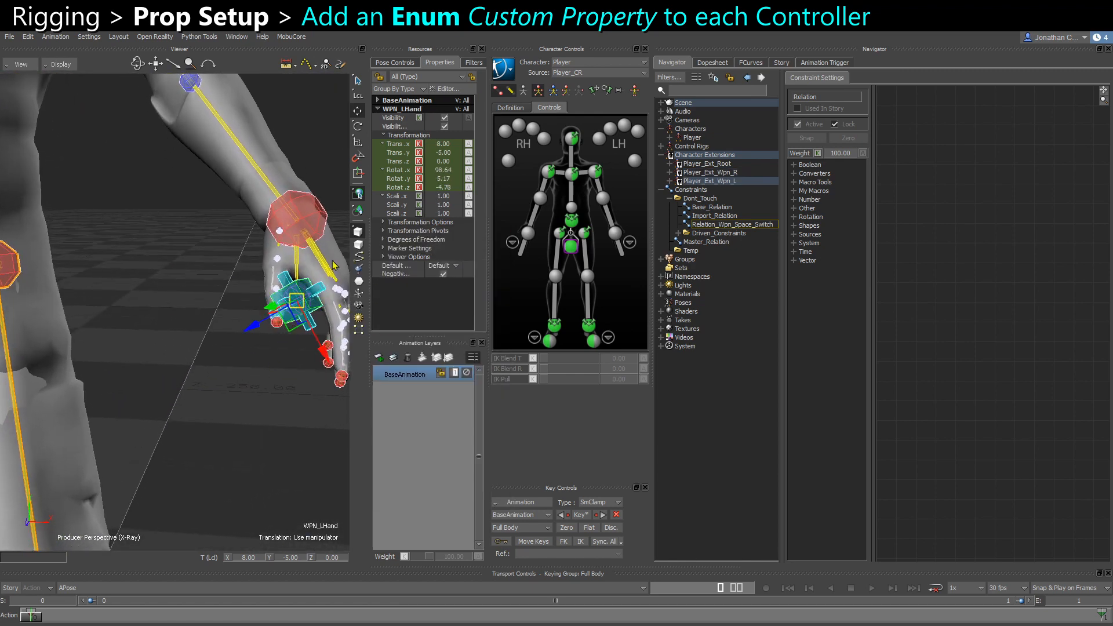
click(444, 88)
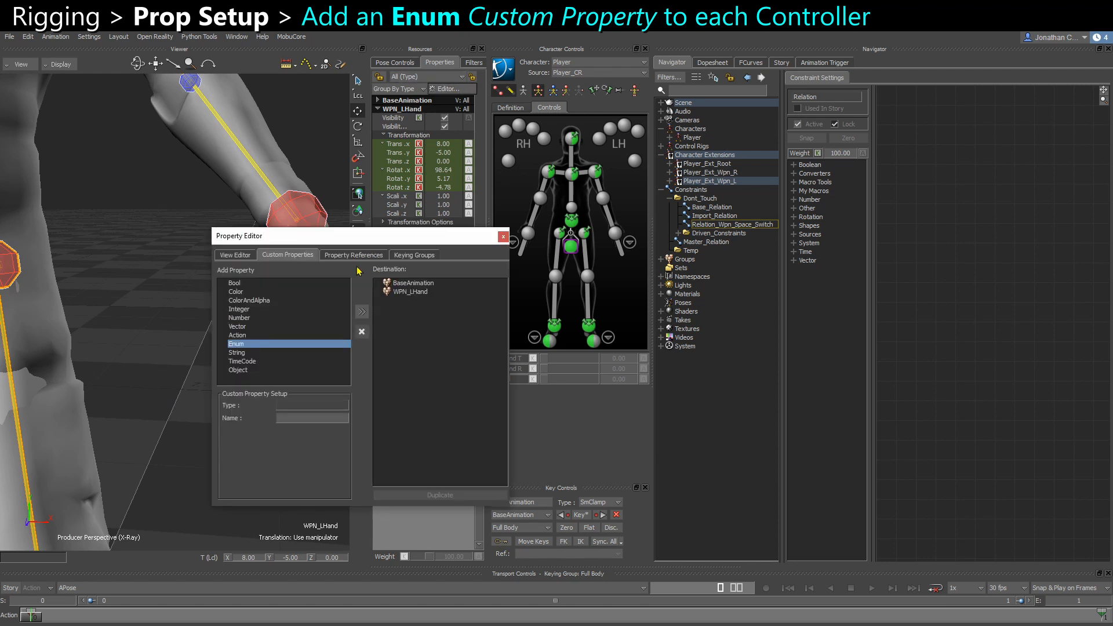
click(412, 292)
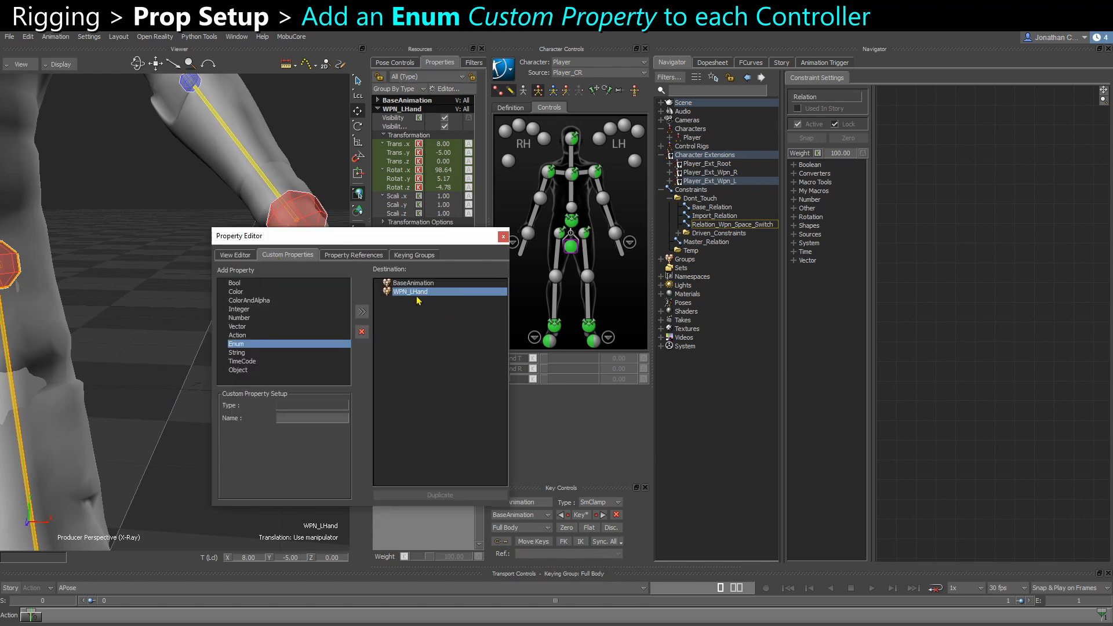
click(362, 311)
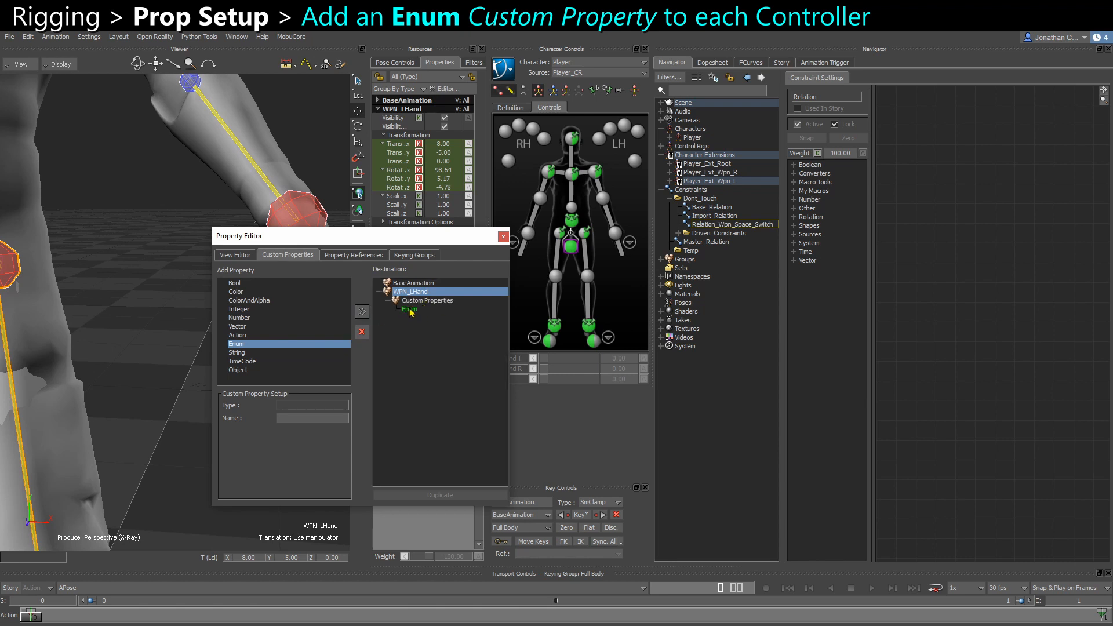
click(409, 309)
Step: Name WPN_LHand's Enum property Wpn_Spacing, paste the option list, change it to LHand and World, and close the editor
double_click(323, 418)
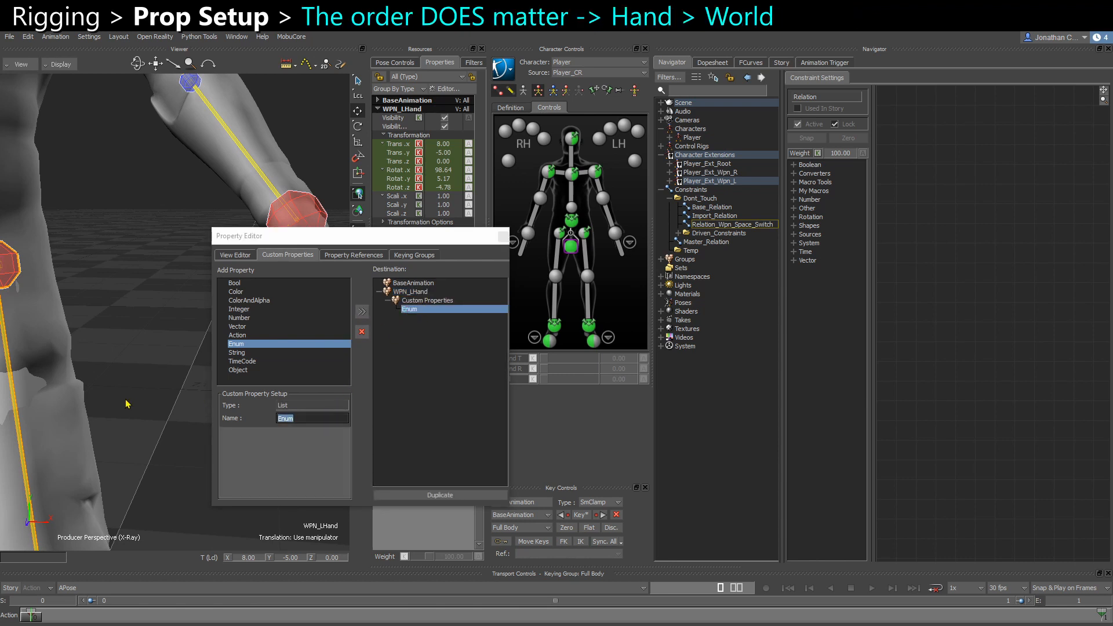
text(Wpn_Spacing)
click(246, 443)
key(ctrl+v)
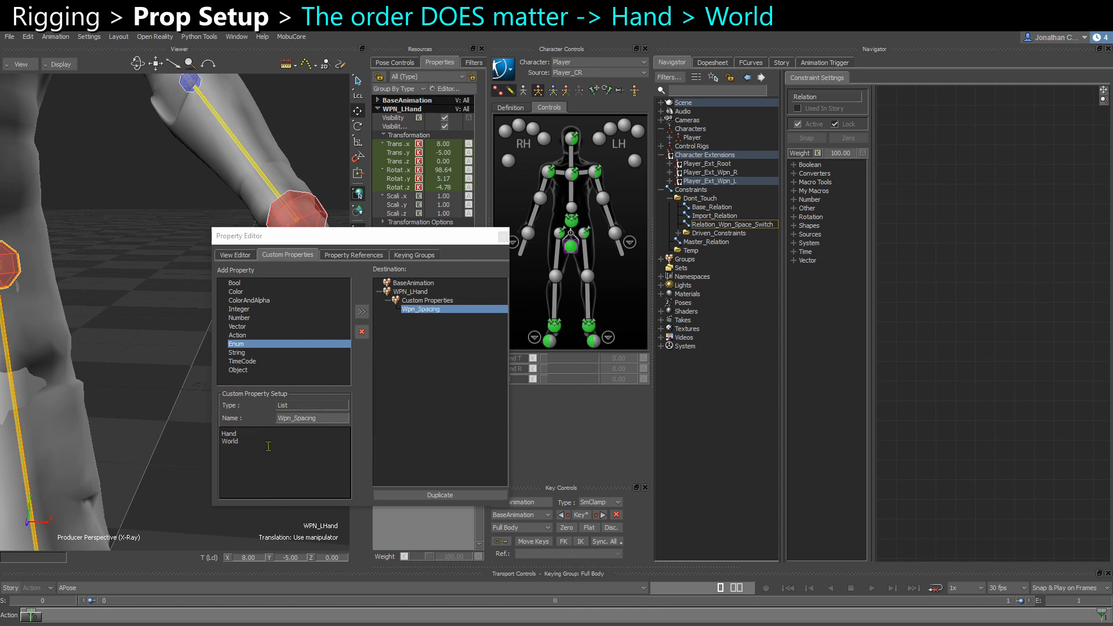
double_click(233, 434)
click(254, 433)
drag(267, 433, 197, 439)
click(245, 437)
click(503, 237)
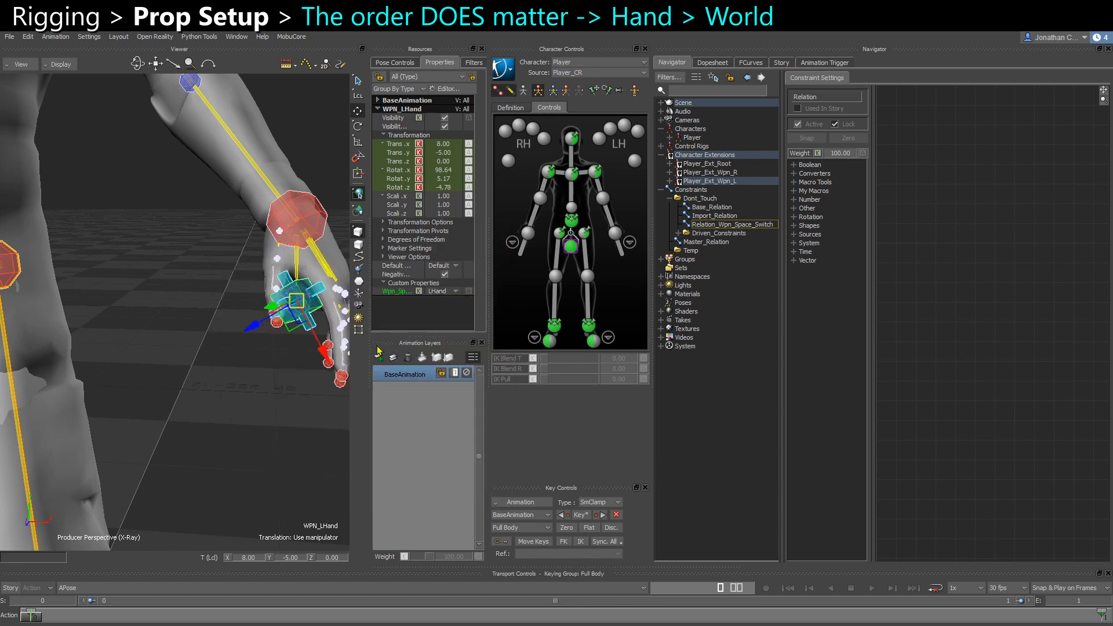
Step: Widen the Resources pane and check the option list of WPN_RHand's Wpn_Spacing property
drag(485, 301, 582, 325)
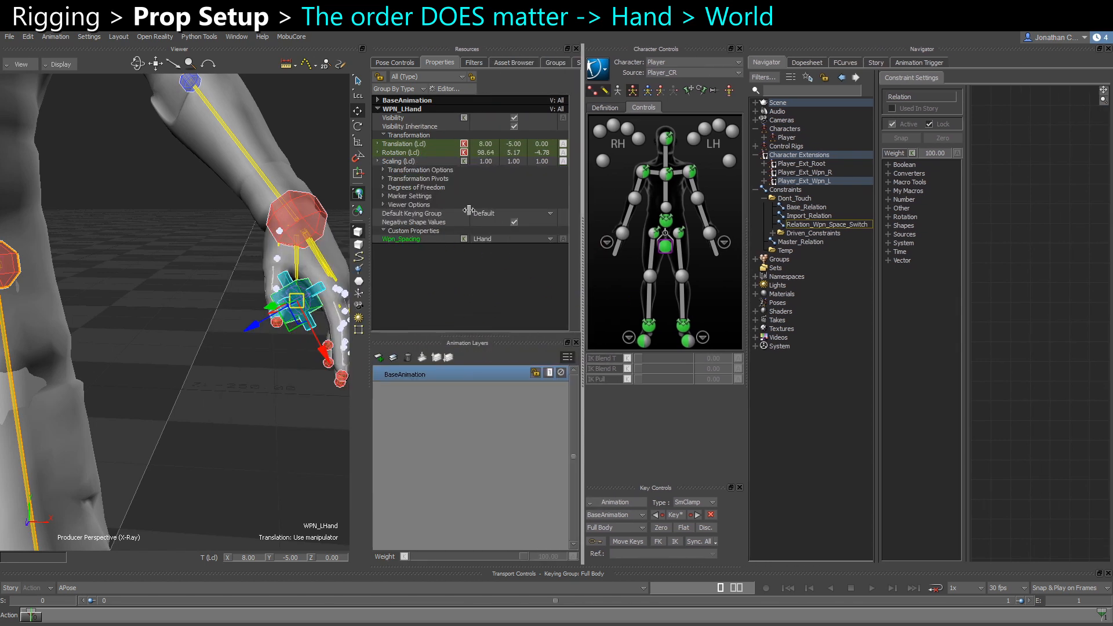
click(430, 240)
scroll(203, 366, down, 3)
shift+drag(194, 366, 290, 366)
scroll(181, 320, up, 3)
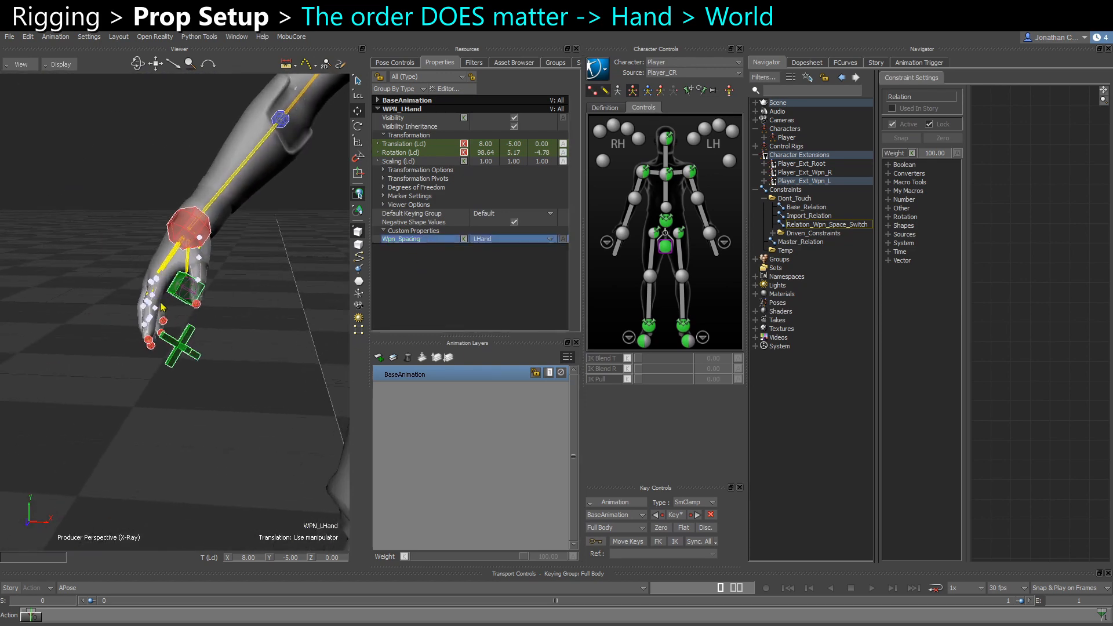
click(170, 284)
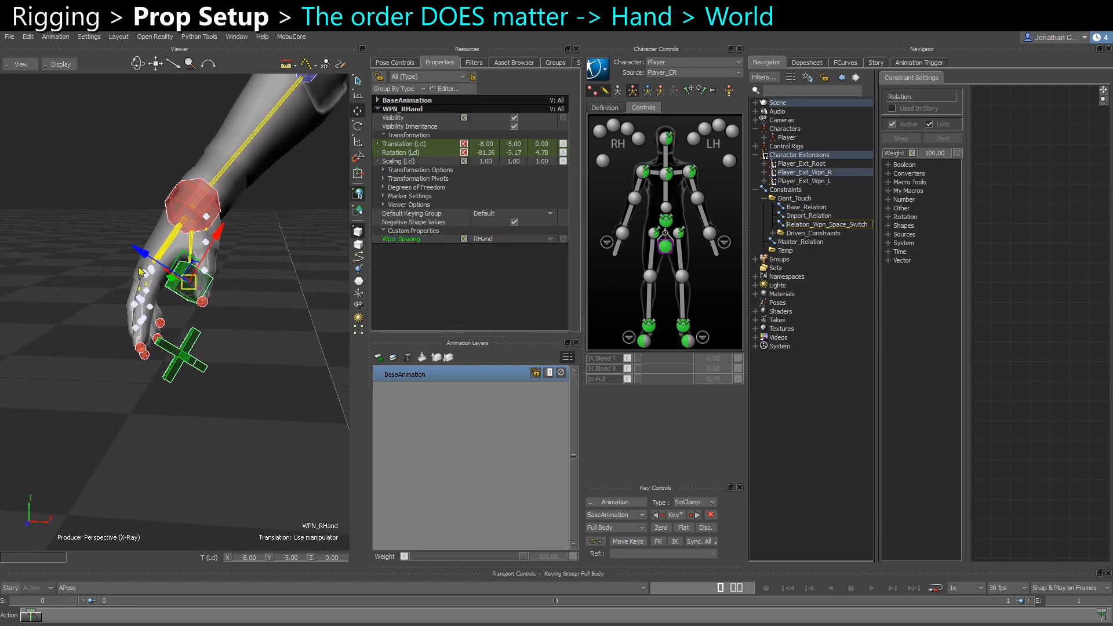
click(492, 240)
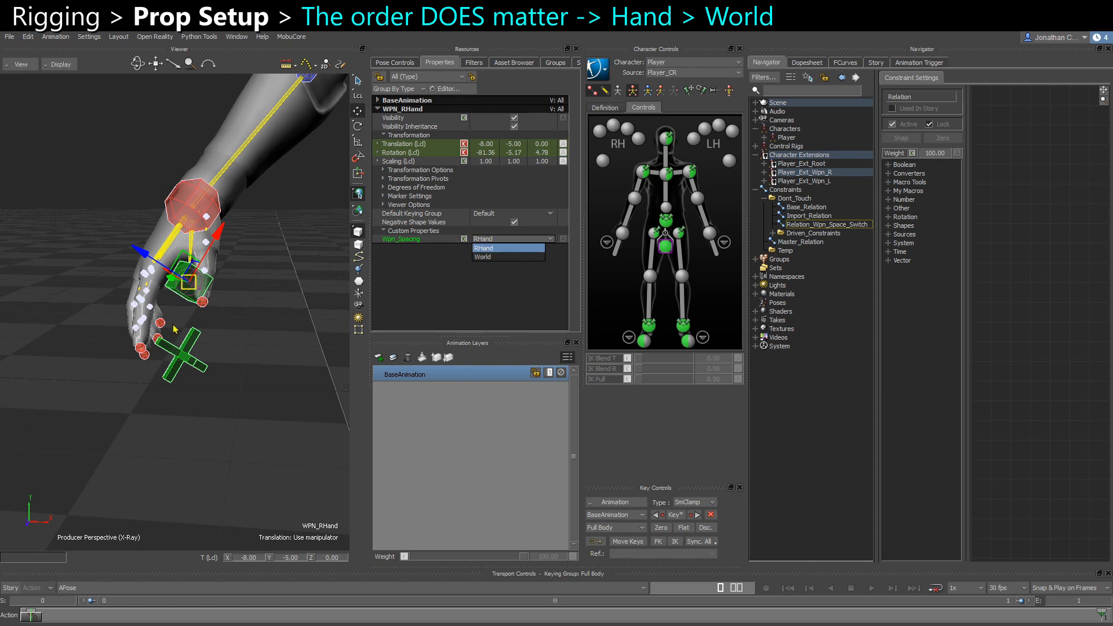
click(467, 278)
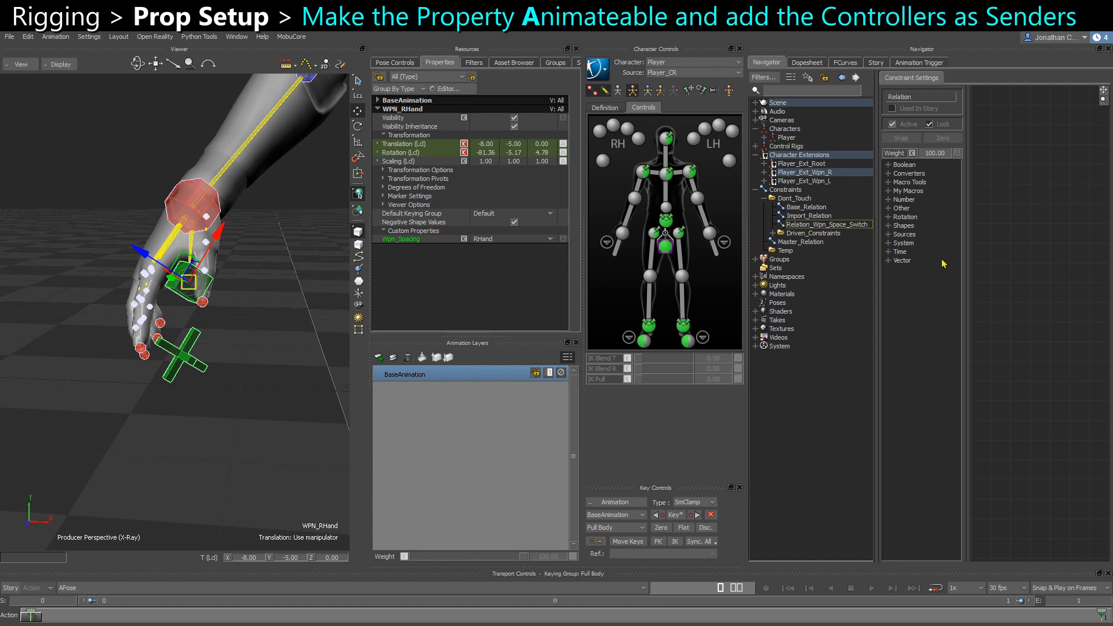
Step: Make the Wpn_Spacing property of the WPN_LHand marker animatable
ctrl+shift+drag(329, 370, 231, 360)
click(268, 325)
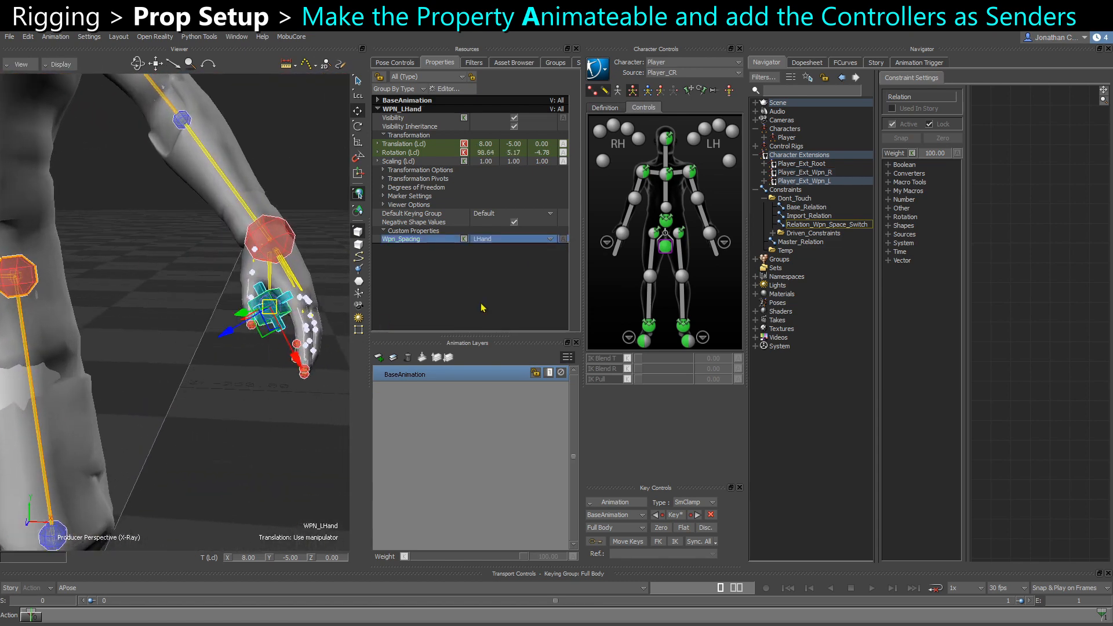
click(562, 238)
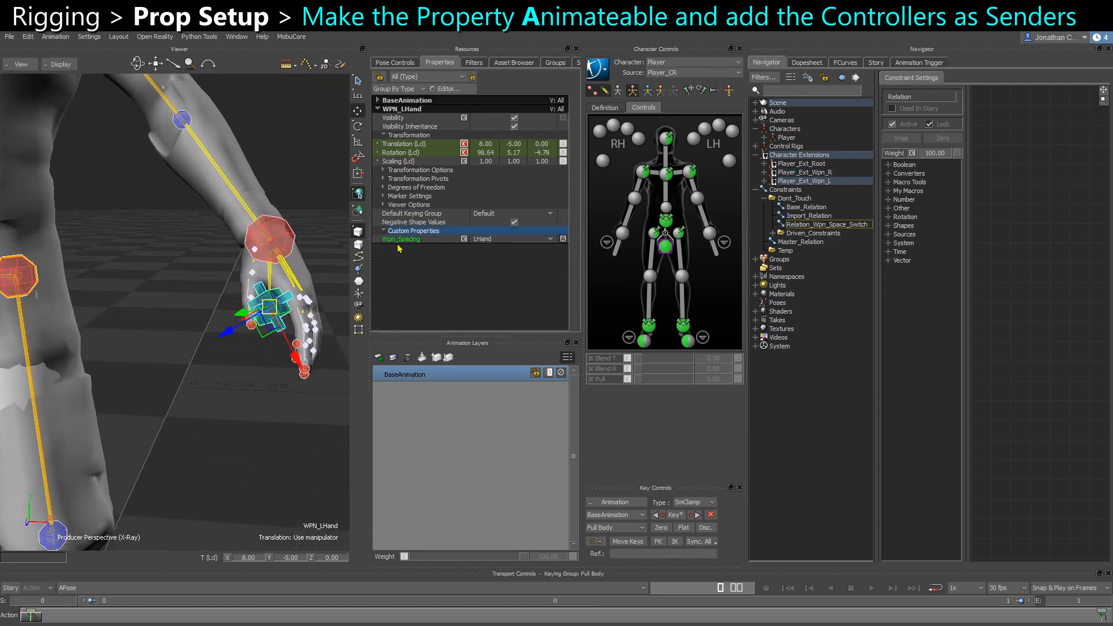
Step: Add the WPN_LHand and WPN_RHand markers as senders in the Relation_Wpn_Space_Switch constraint, and arrange the nodes
shift+drag(180, 349, 272, 355)
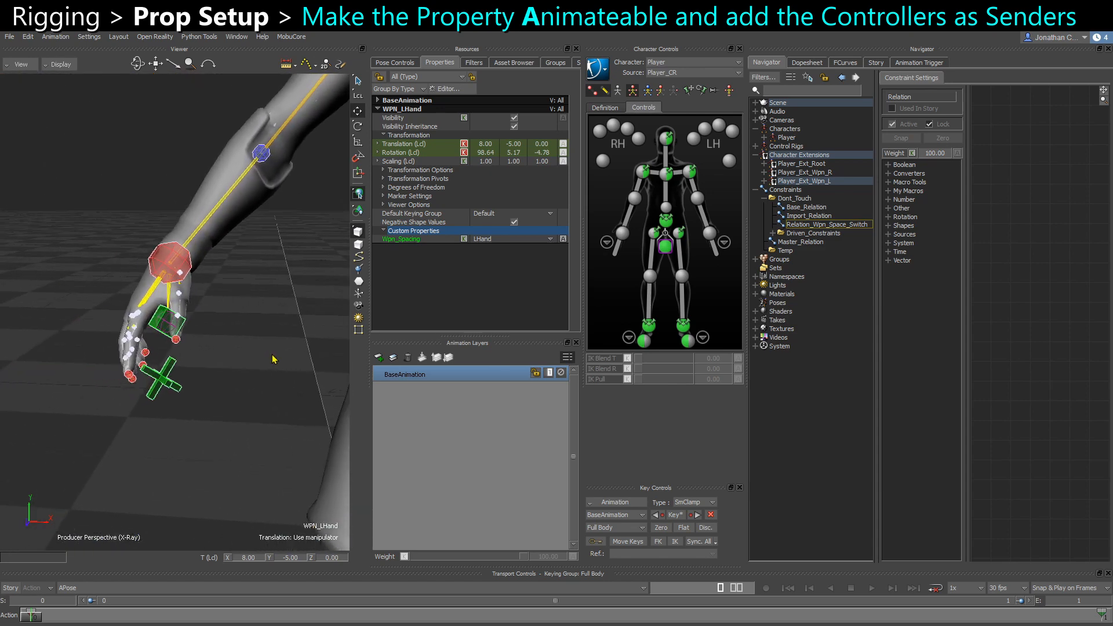
shift+click(153, 328)
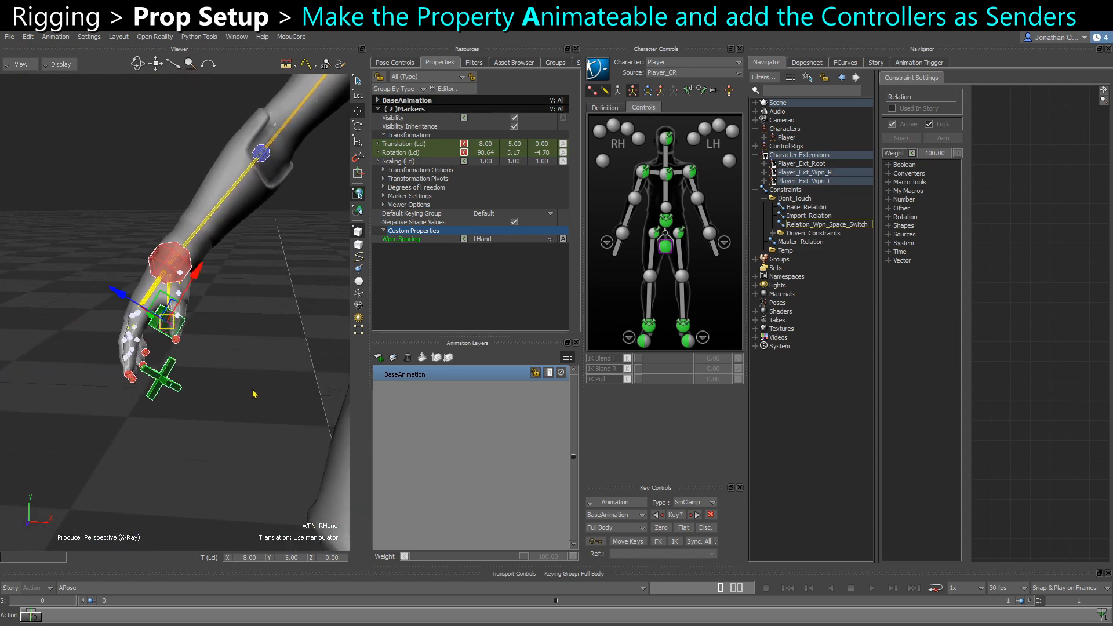
drag(253, 395, 991, 294)
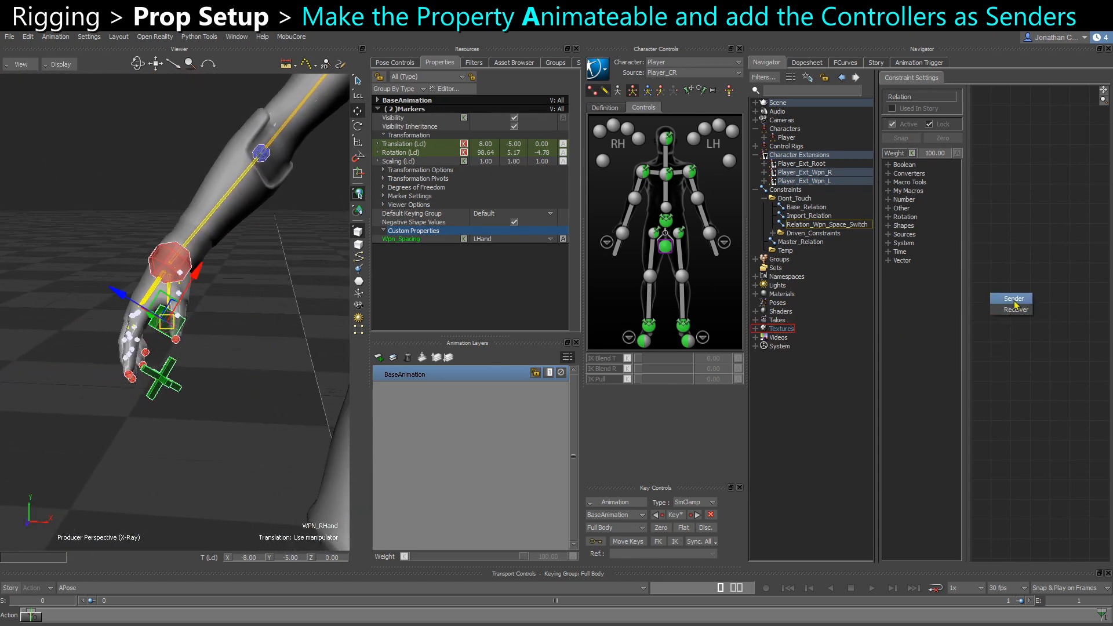
click(1014, 302)
shift+drag(1069, 357, 1092, 335)
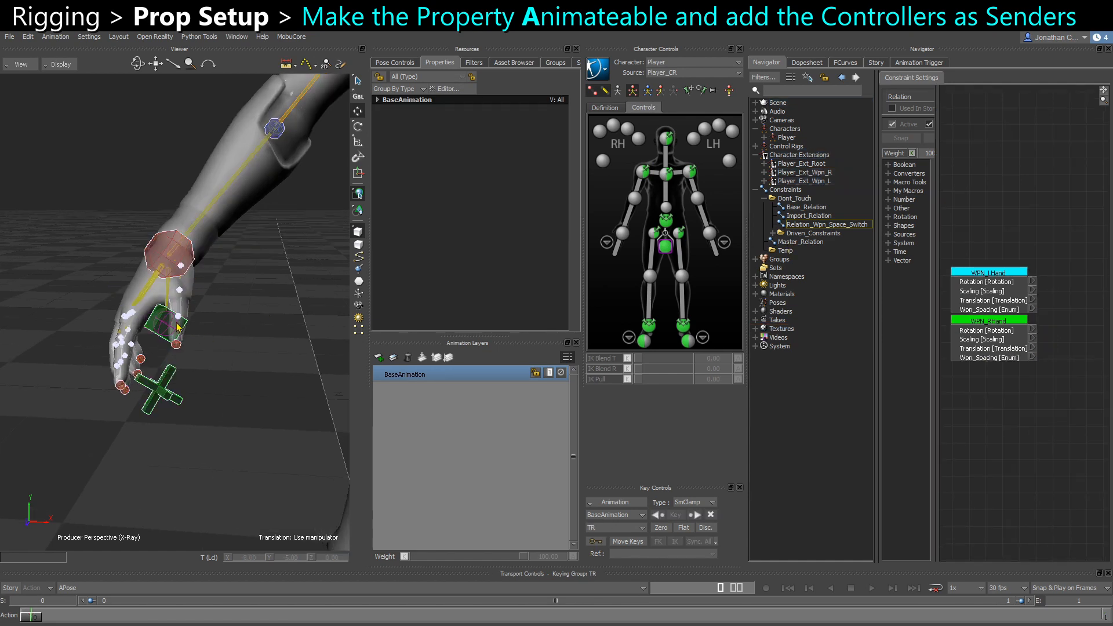
Step: Move the WPN_RWorld marker below the right hand to about -47.71, 76.62, 13.73
click(158, 393)
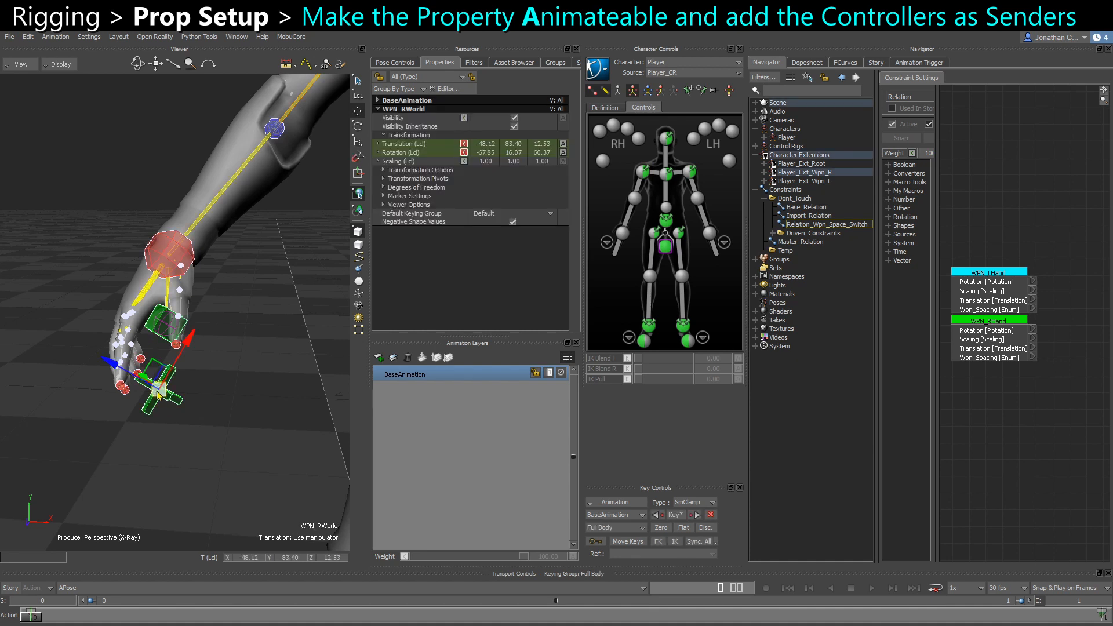
drag(159, 391, 160, 446)
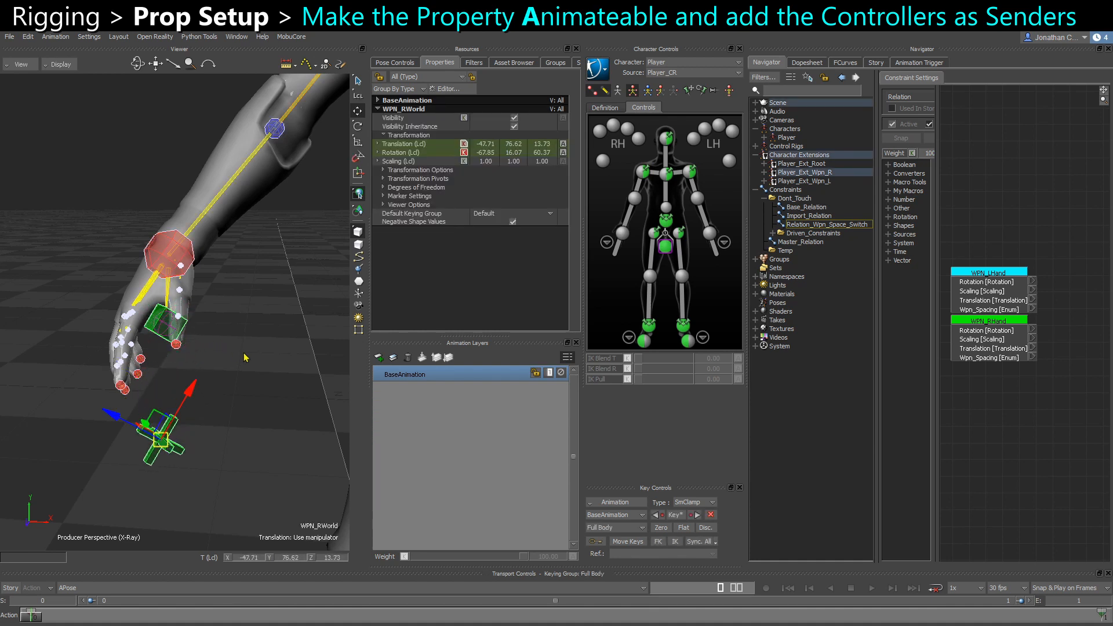
click(148, 325)
click(165, 330)
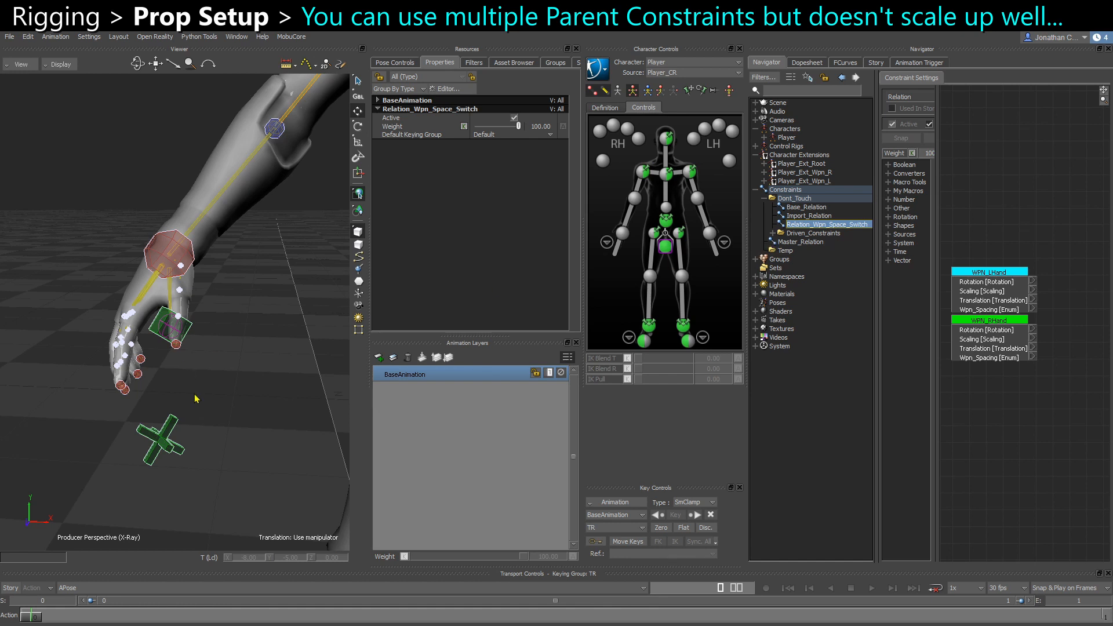
Step: Examine the WPN_RHand and WPN_RWorld markers at the right hand, and compare them with the left hand's weapon markers
click(161, 335)
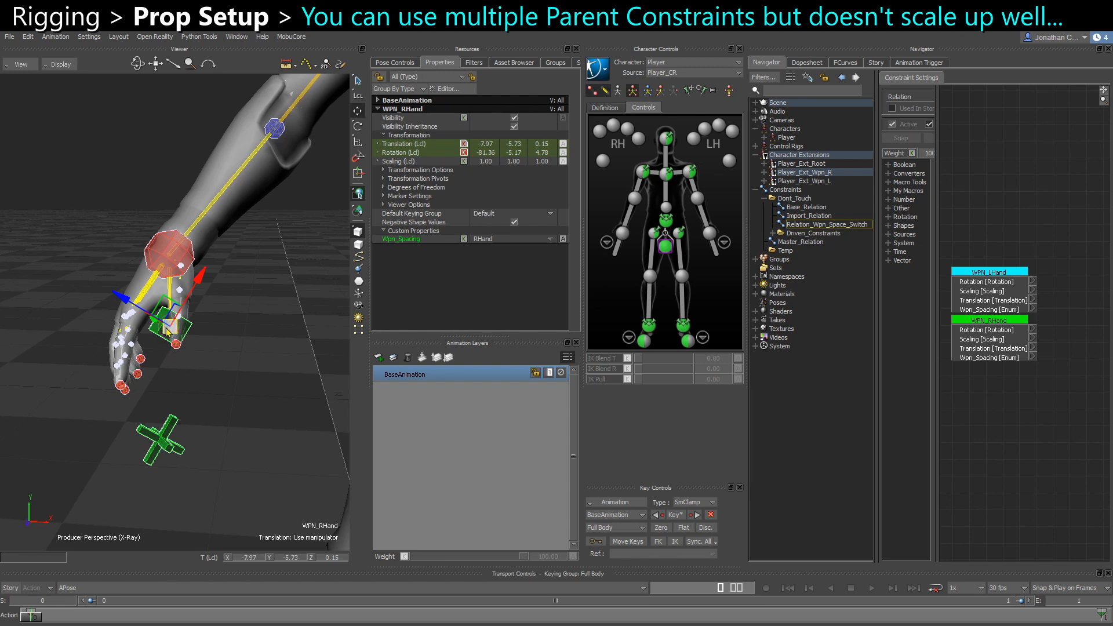
click(174, 457)
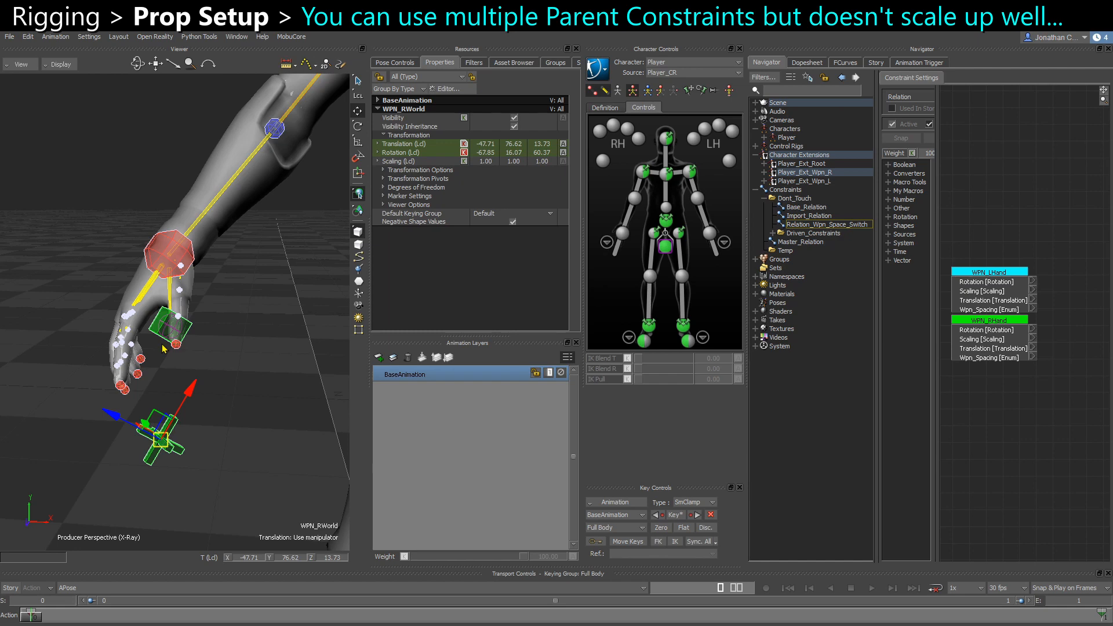
click(207, 362)
scroll(168, 346, down, 3)
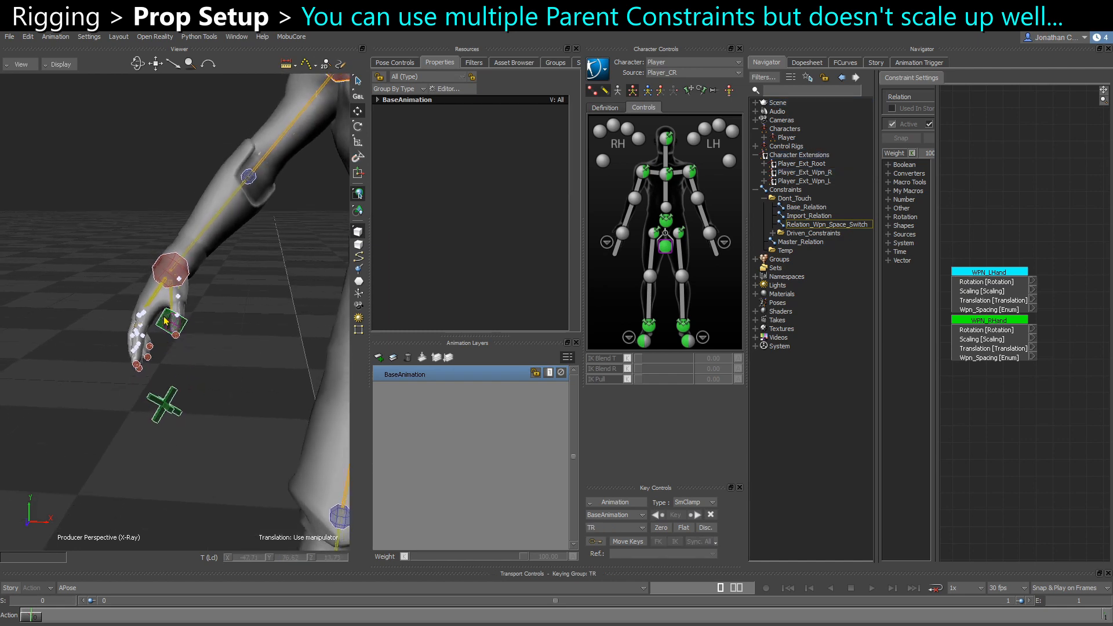
click(162, 326)
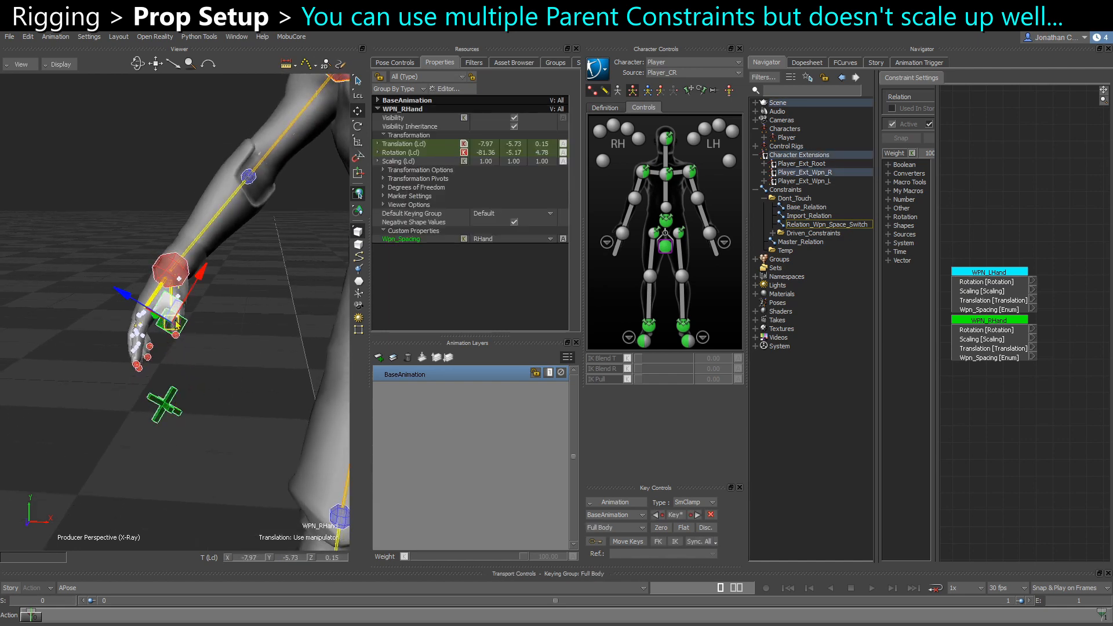
alt+middle_drag(212, 414, 116, 410)
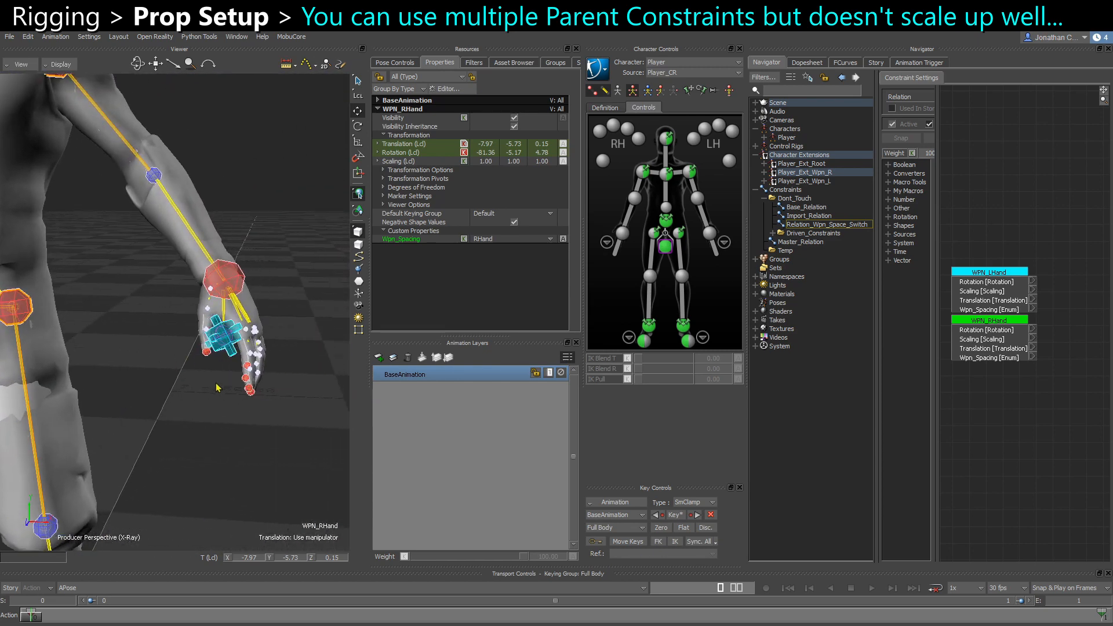
scroll(153, 359, down, 2)
alt+middle_drag(154, 360, 223, 356)
scroll(162, 352, up, 2)
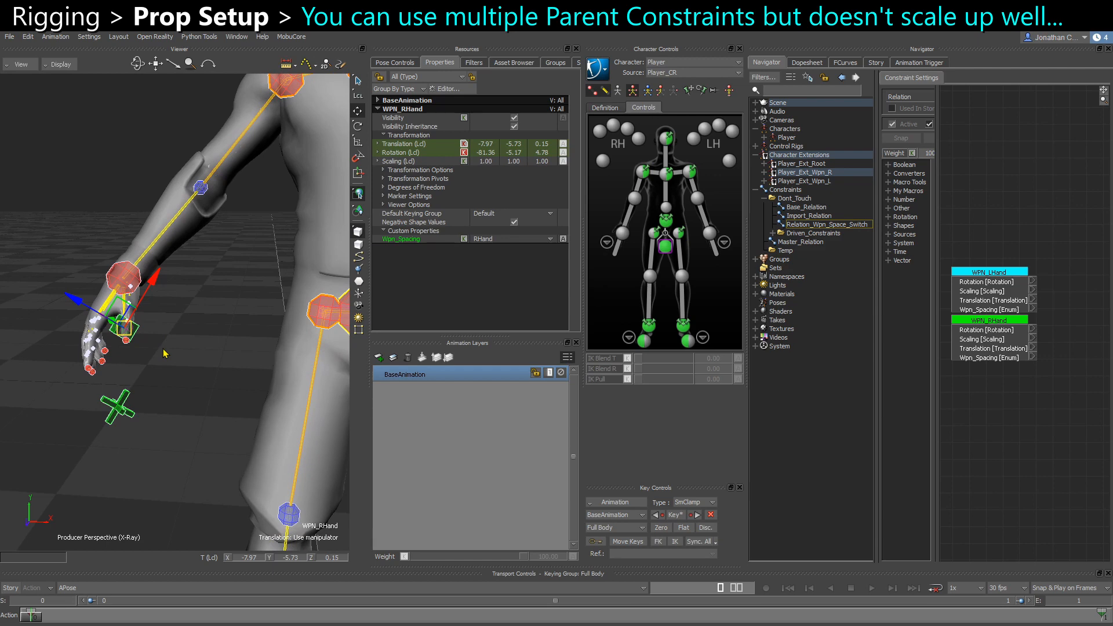
Step: Examine the character's torso rig with the Spine2 control selected, and return to the right hand's weapon markers
scroll(149, 281, down, 4)
alt+middle_drag(152, 261, 100, 290)
scroll(200, 253, up, 2)
drag(226, 221, 265, 230)
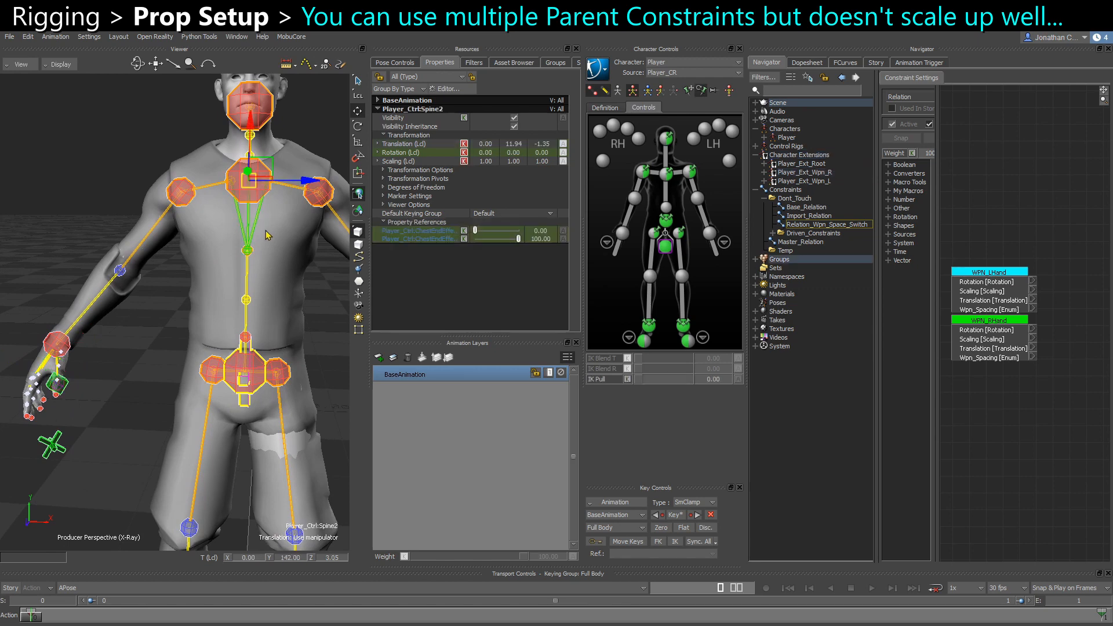
alt+middle_drag(187, 413, 185, 387)
scroll(102, 348, up, 2)
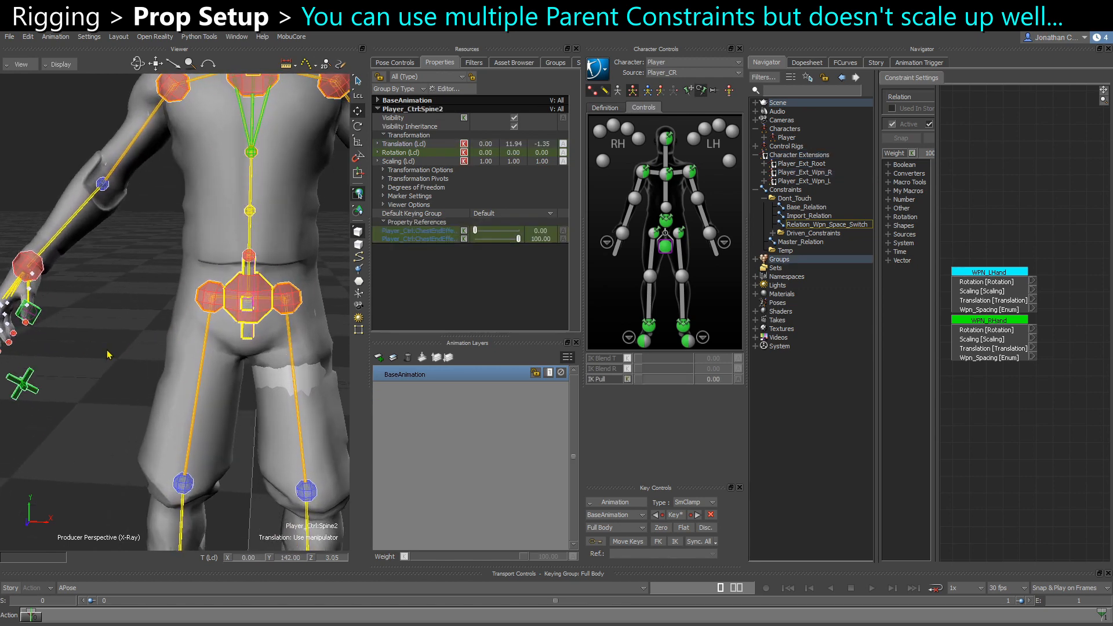
alt+middle_drag(108, 353, 151, 361)
scroll(151, 361, up, 2)
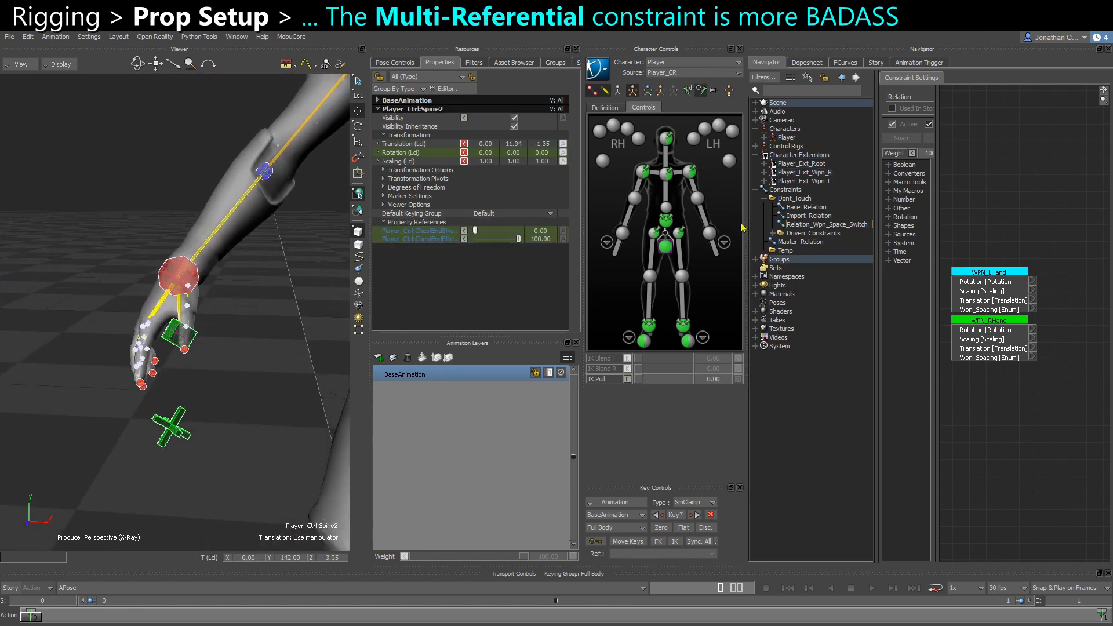
Step: Insert a Multi Referential constraint and name it Wpn_R_MultiRef
click(790, 190)
right_click(790, 191)
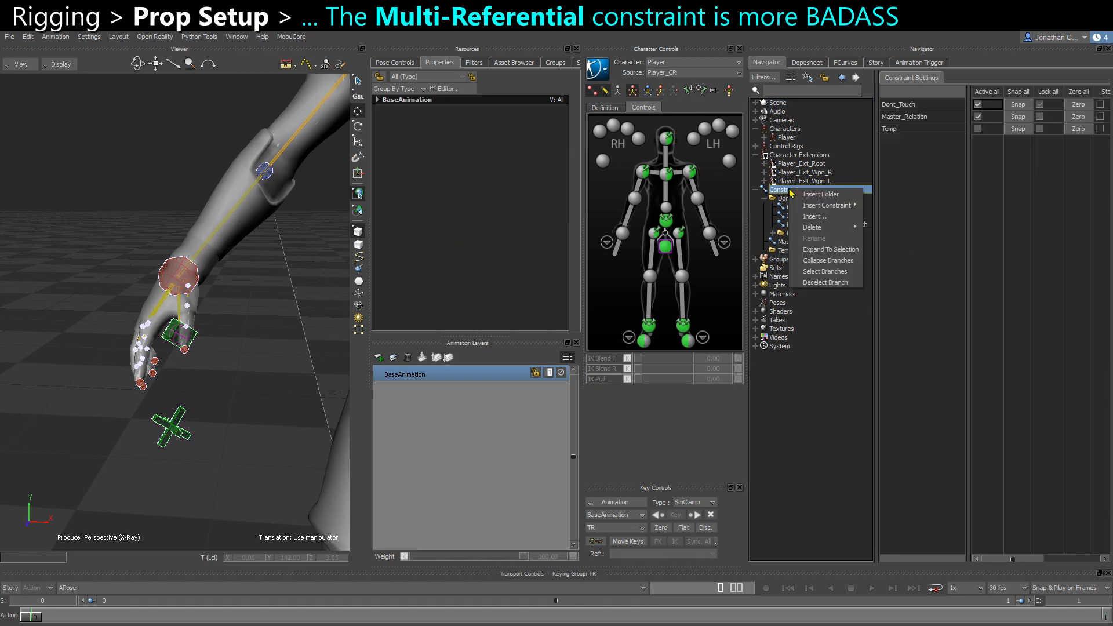
mouse_move(833, 207)
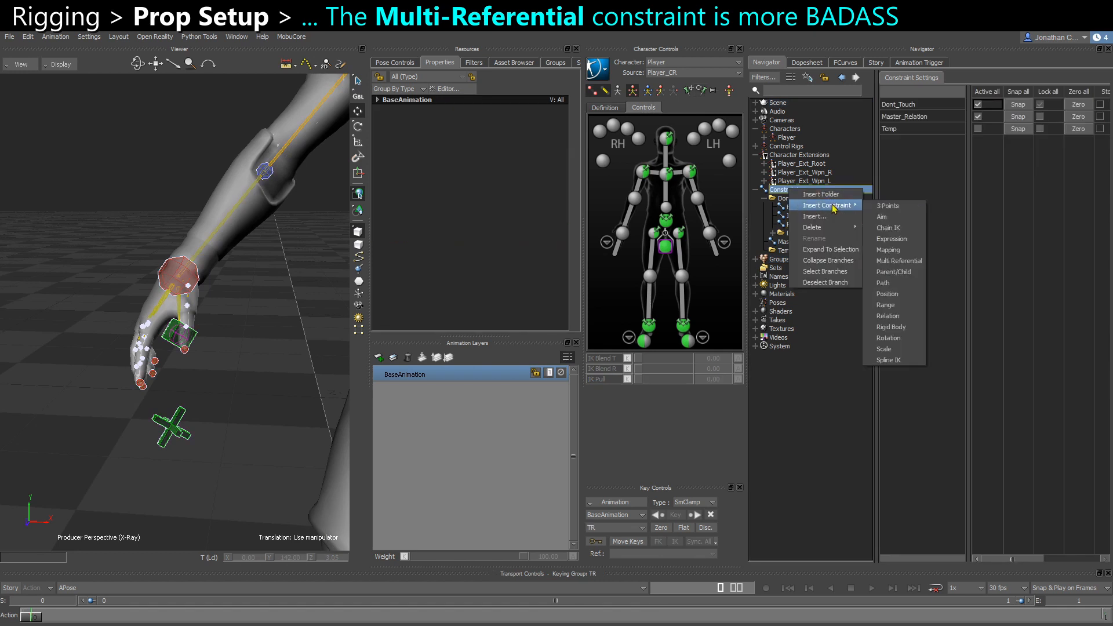
click(893, 266)
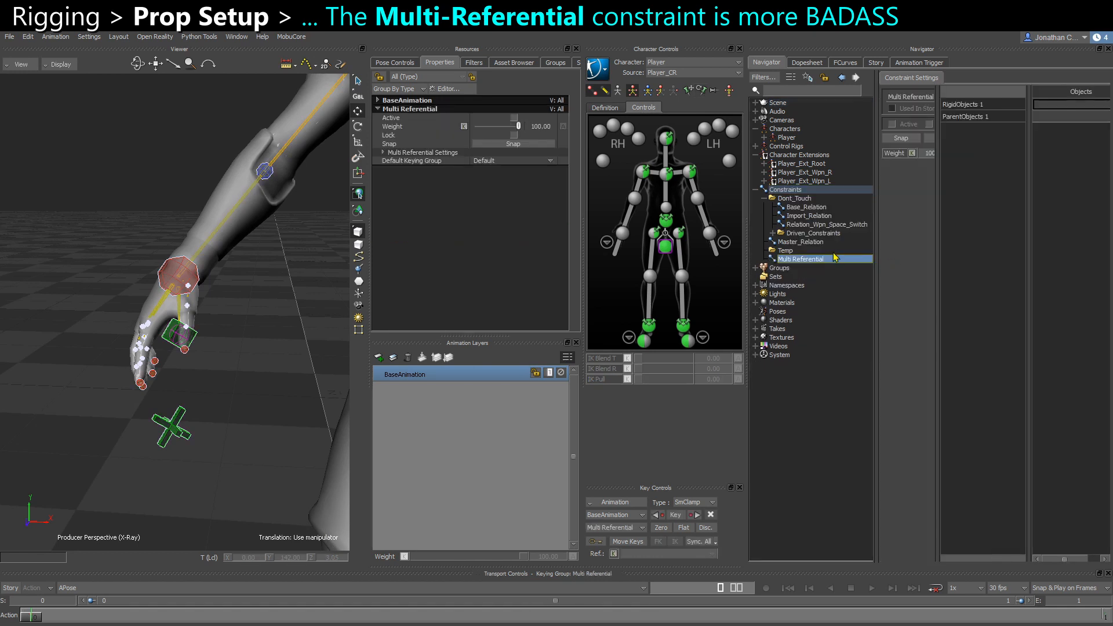
right_click(805, 265)
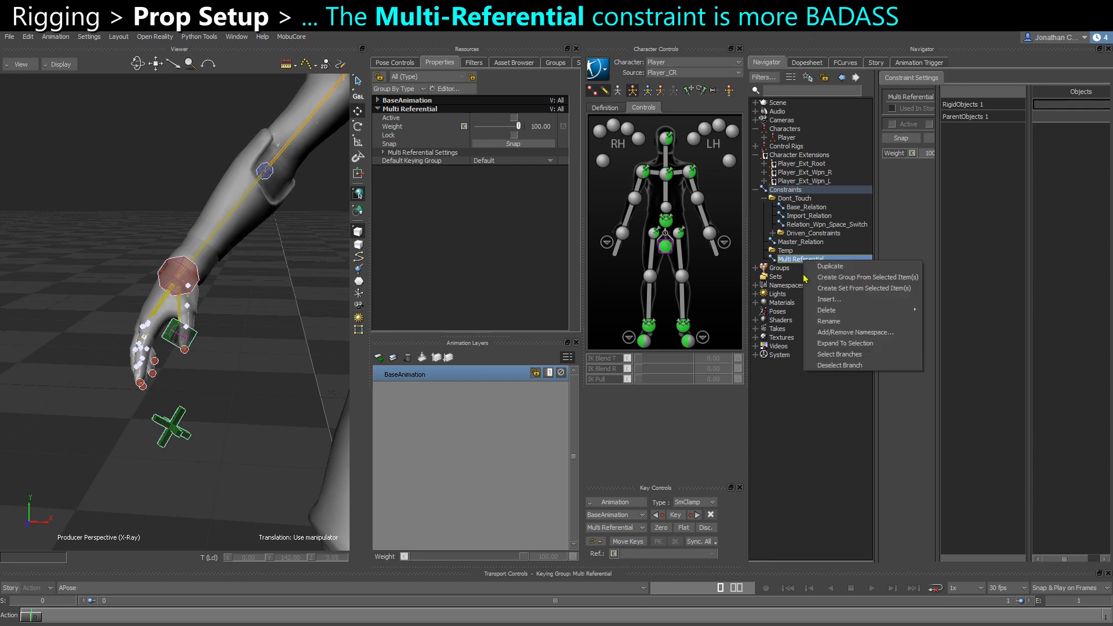
click(826, 328)
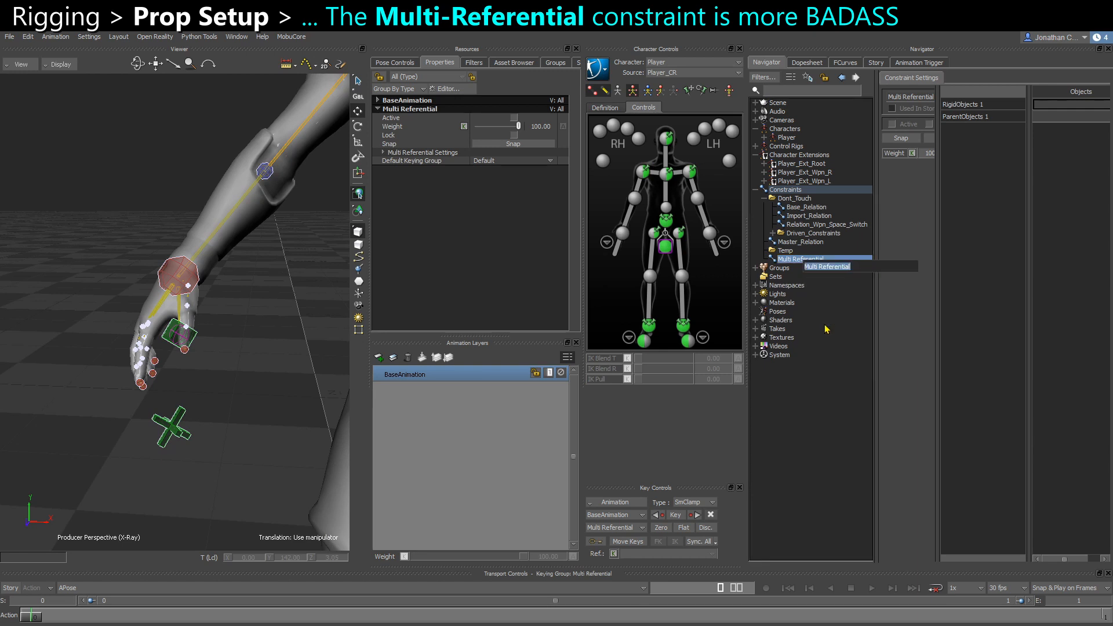
text(Wpn_R_MultiRef)
key(Return)
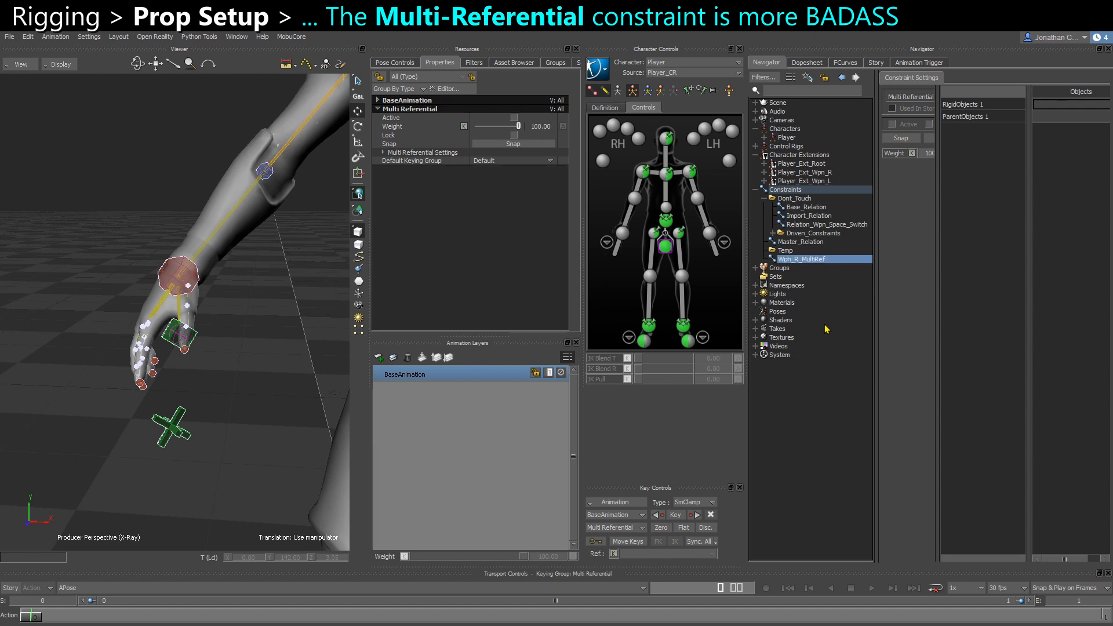
Step: Duplicate the Wpn_R_MultiRef constraint and rename the copy Wpn_L_MultiRef
right_click(830, 264)
click(840, 269)
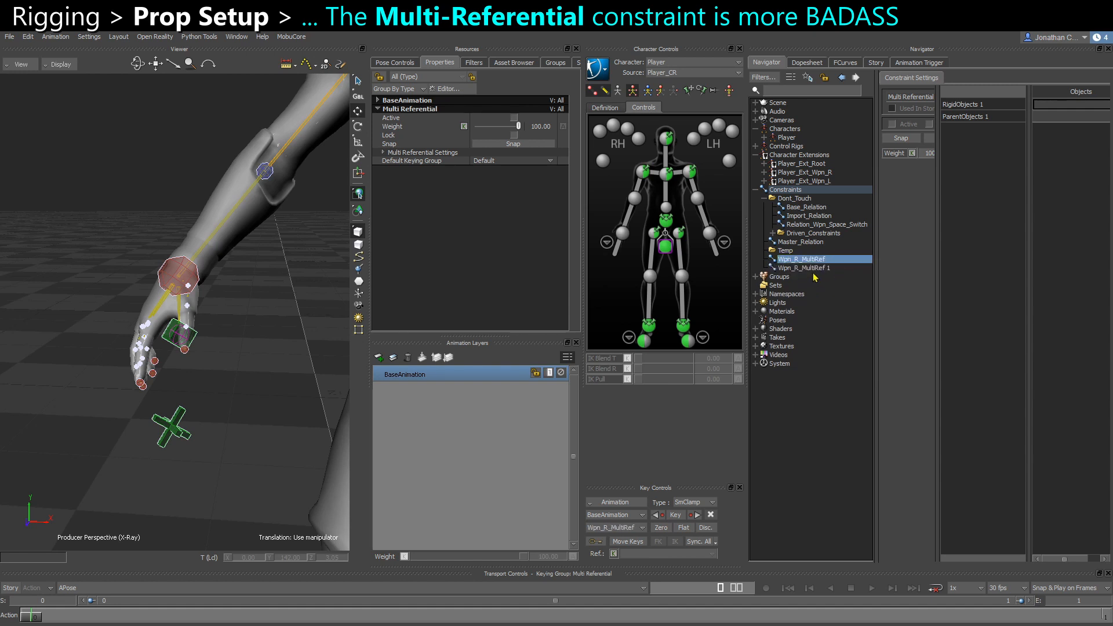
right_click(811, 268)
click(843, 325)
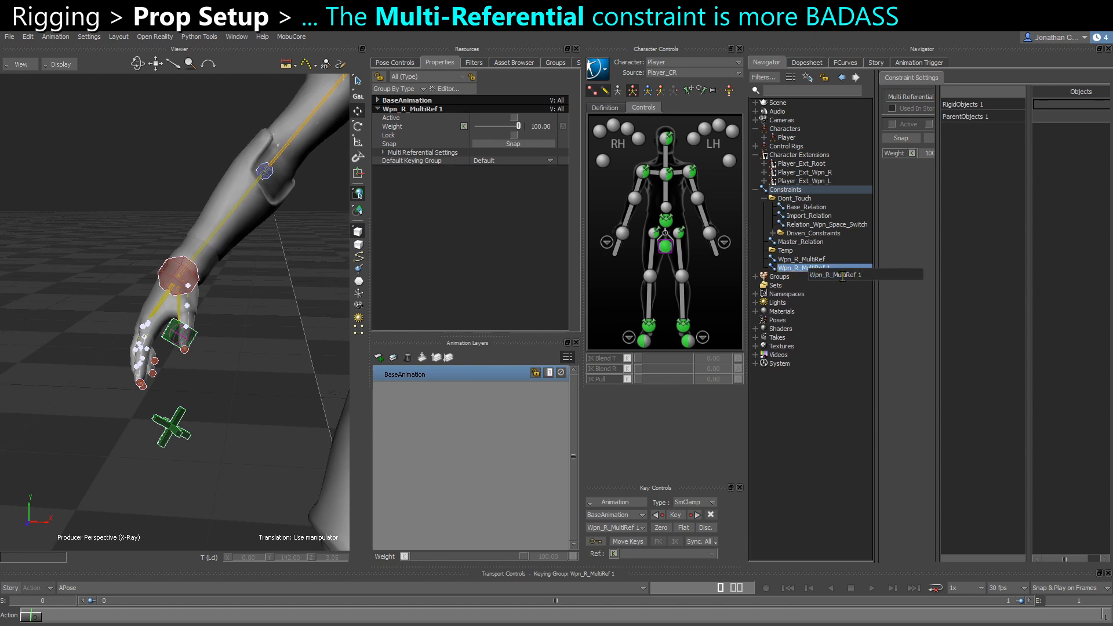
key(BackSpace)
text(L)
key(Return)
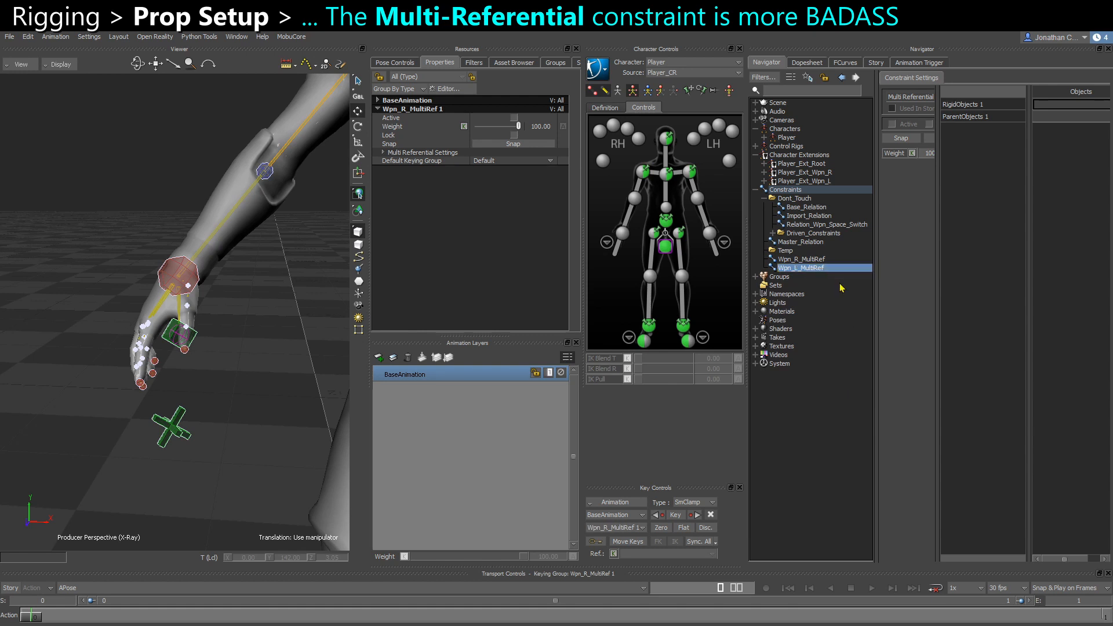
Step: Move both MultiRef constraints into the Temp folder, collapse Dont_Touch, expand Temp, and select Wpn_R_MultiRef
ctrl+click(803, 261)
drag(805, 262, 794, 252)
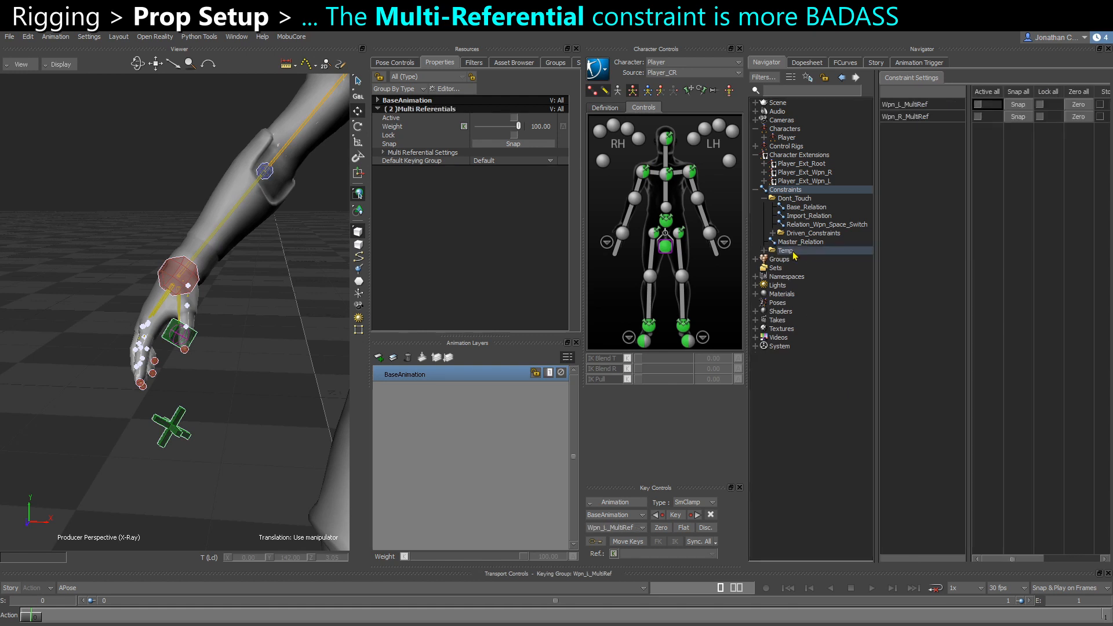
click(764, 199)
click(764, 216)
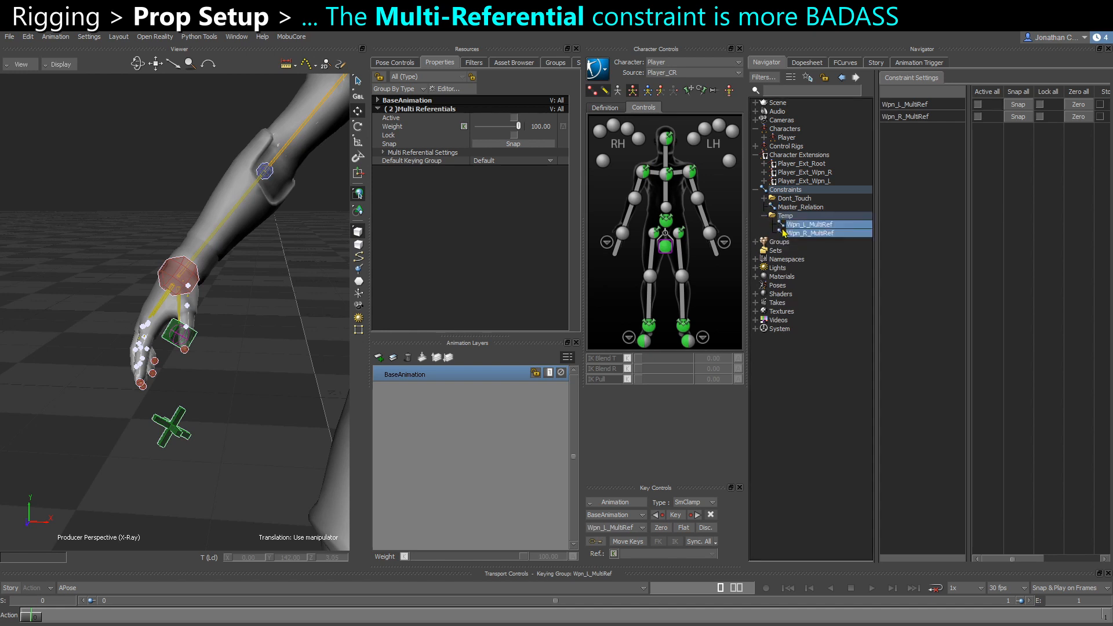
click(796, 235)
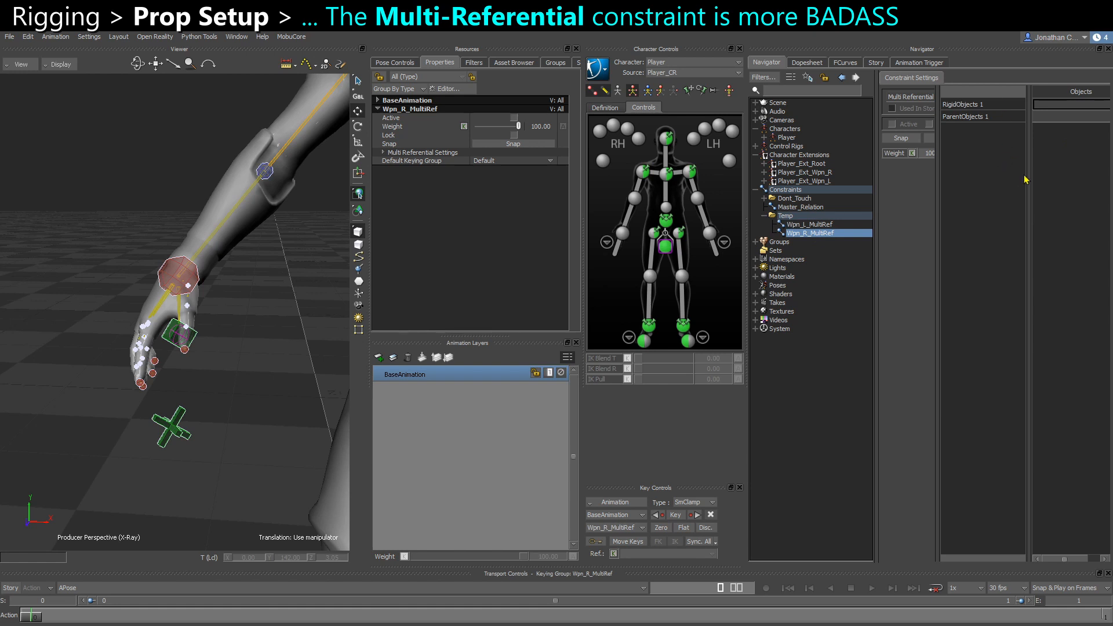
Step: Widen the constraint's object list, place Wpn_R_MultiRef above Wpn_L_MultiRef in the Temp folder and select Wpn_R_MultiRef
drag(1024, 177, 1002, 171)
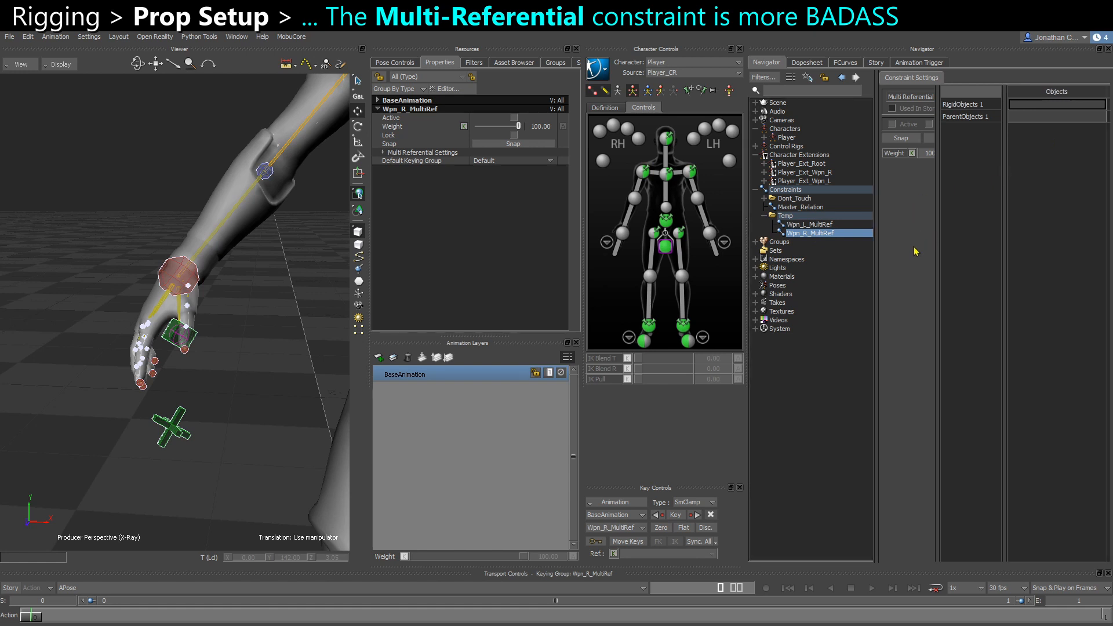
drag(747, 278, 722, 281)
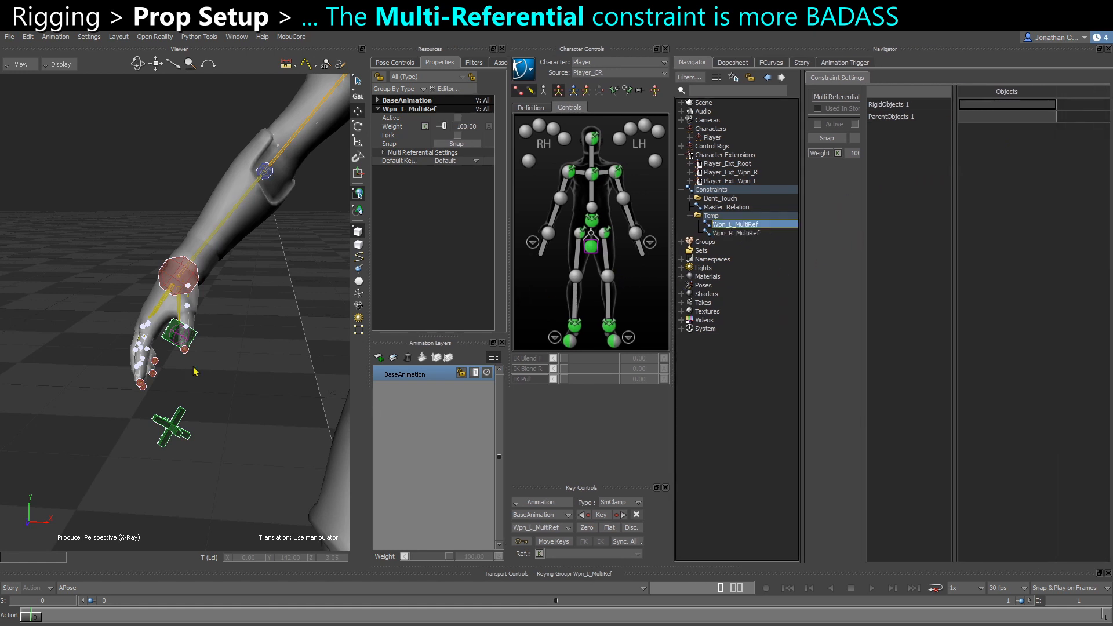
drag(732, 234, 733, 228)
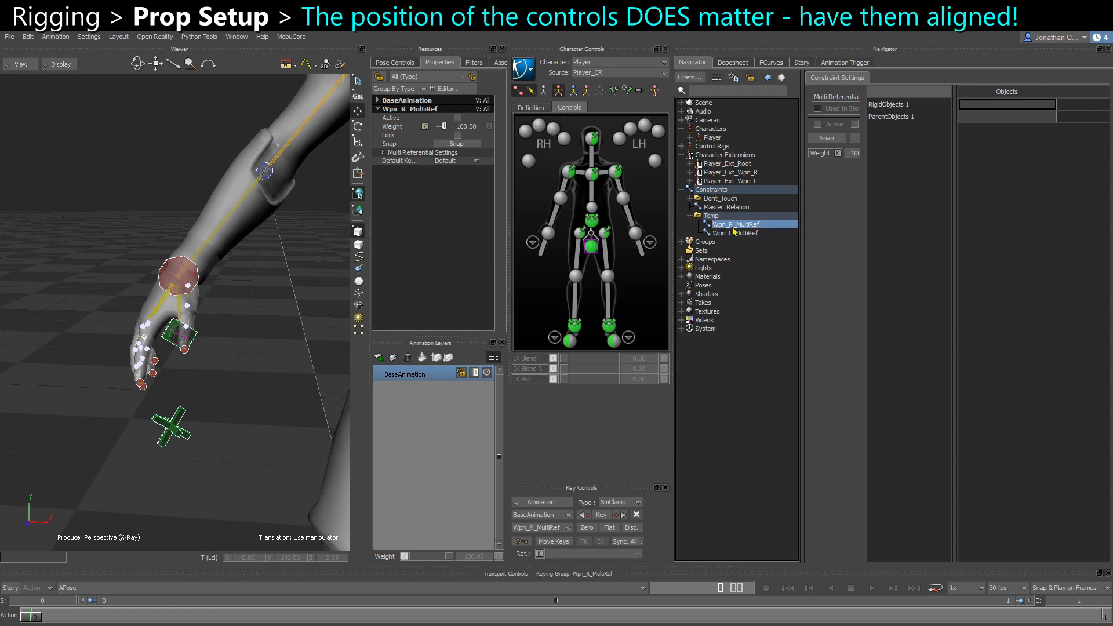
Step: Assign the WPN_RHand marker to RigidObjects 1 of the Wpn_R_MultiRef constraint
scroll(150, 365, up, 3)
click(160, 357)
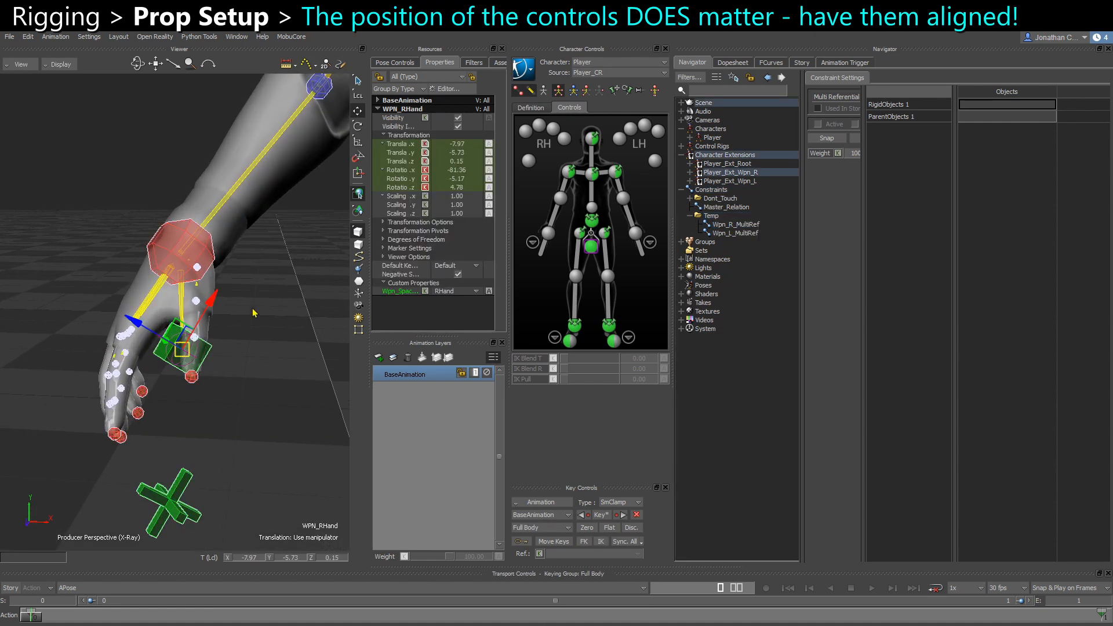
alt+drag(236, 403, 984, 104)
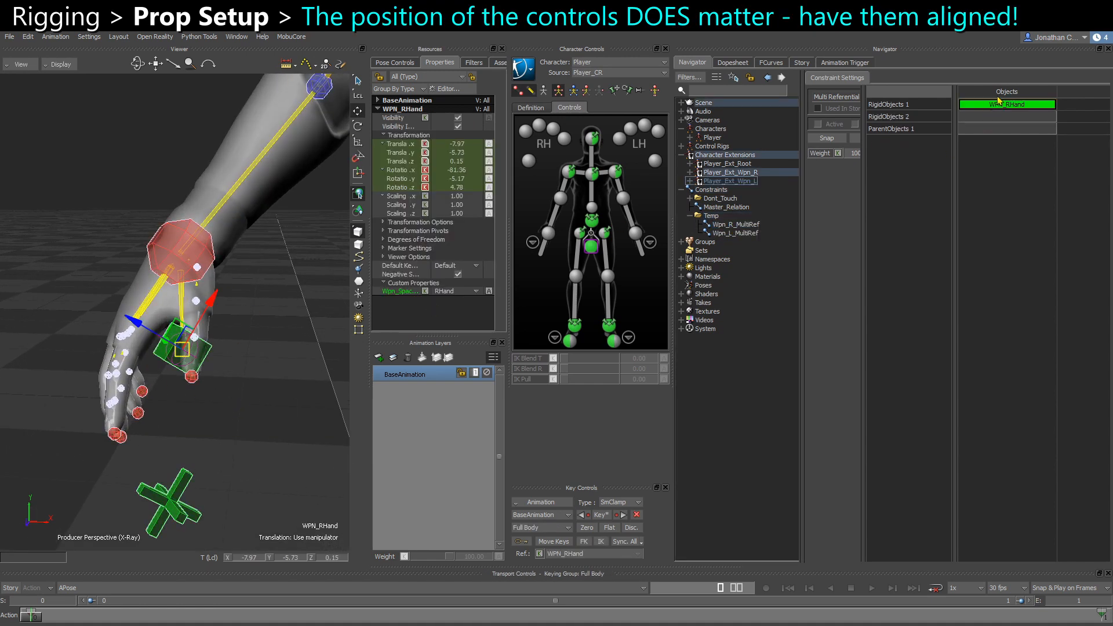
Step: Align the WPN_RWorld marker to WPN_RHand in translation and rotation, and assign it to RigidObjects 2 of Wpn_R_MultiRef
click(178, 500)
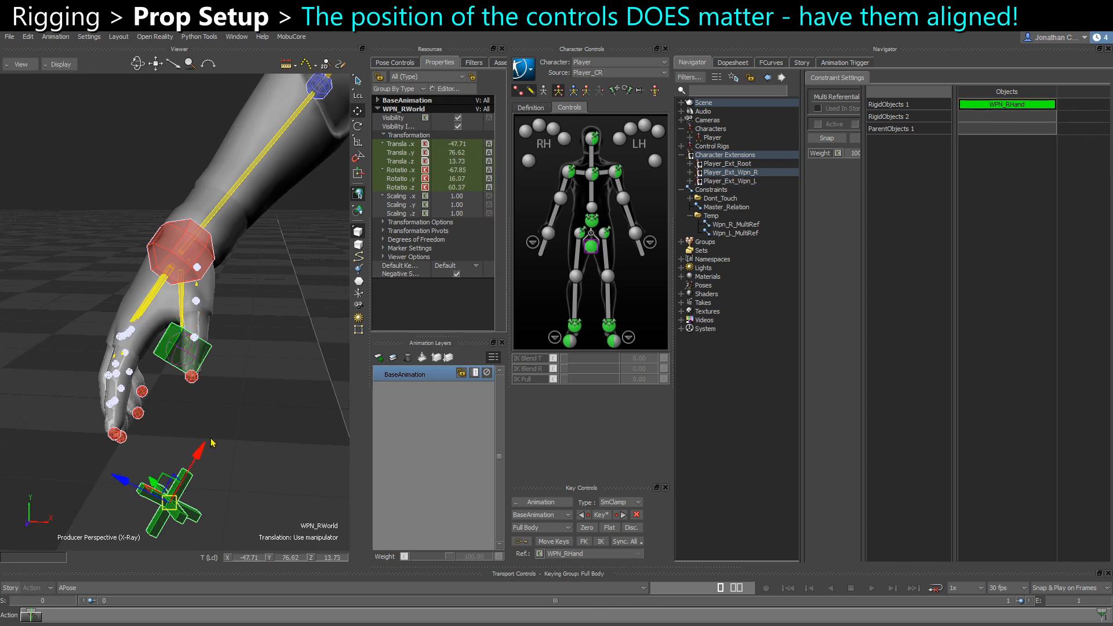
alt+drag(165, 499, 165, 367)
mouse_move(173, 363)
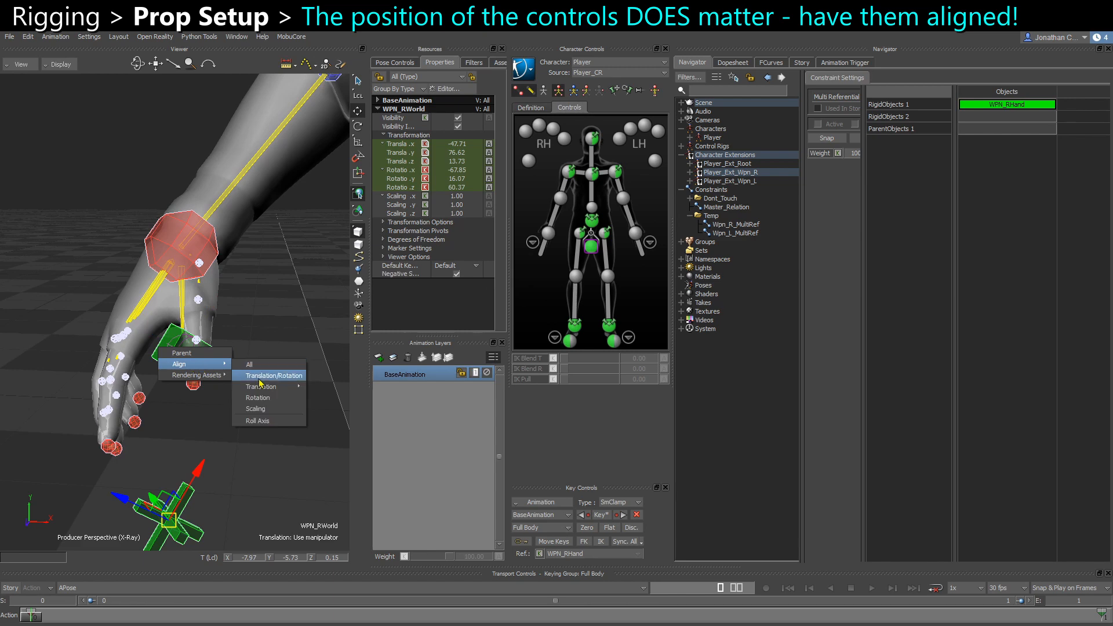
click(263, 383)
mouse_move(263, 383)
alt+mouse_down()
mouse_move(277, 321)
mouse_move(259, 376)
alt+mouse_up()
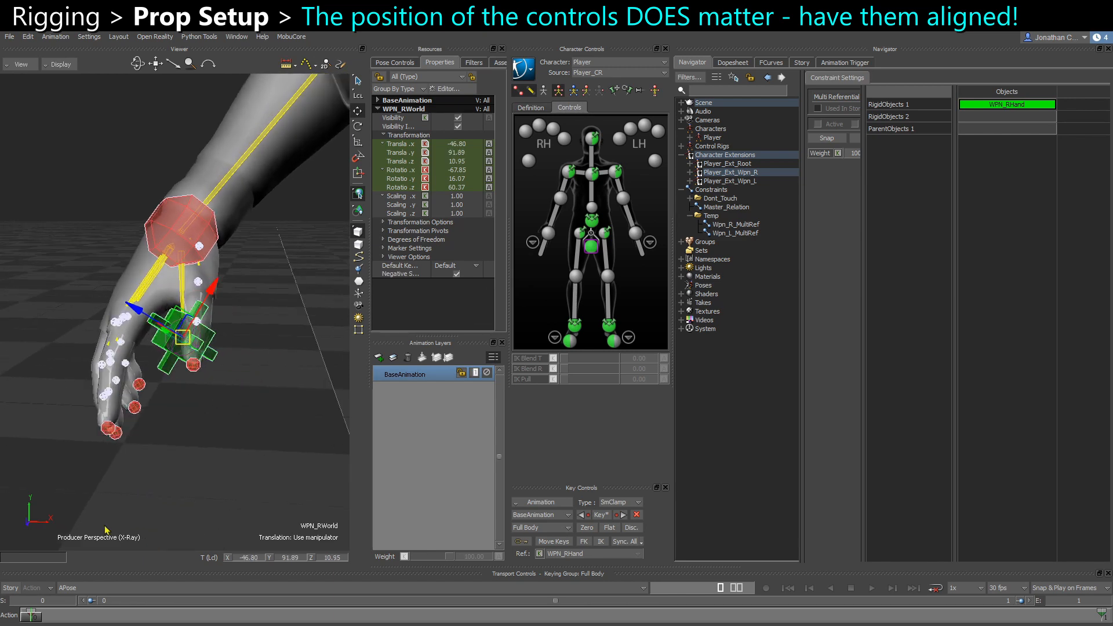
drag(190, 446, 978, 120)
Step: Assign WPN_LHand to RigidObjects 1 and WPN_LWorld to RigidObjects 2 of the Wpn_L_MultiRef constraint
click(743, 232)
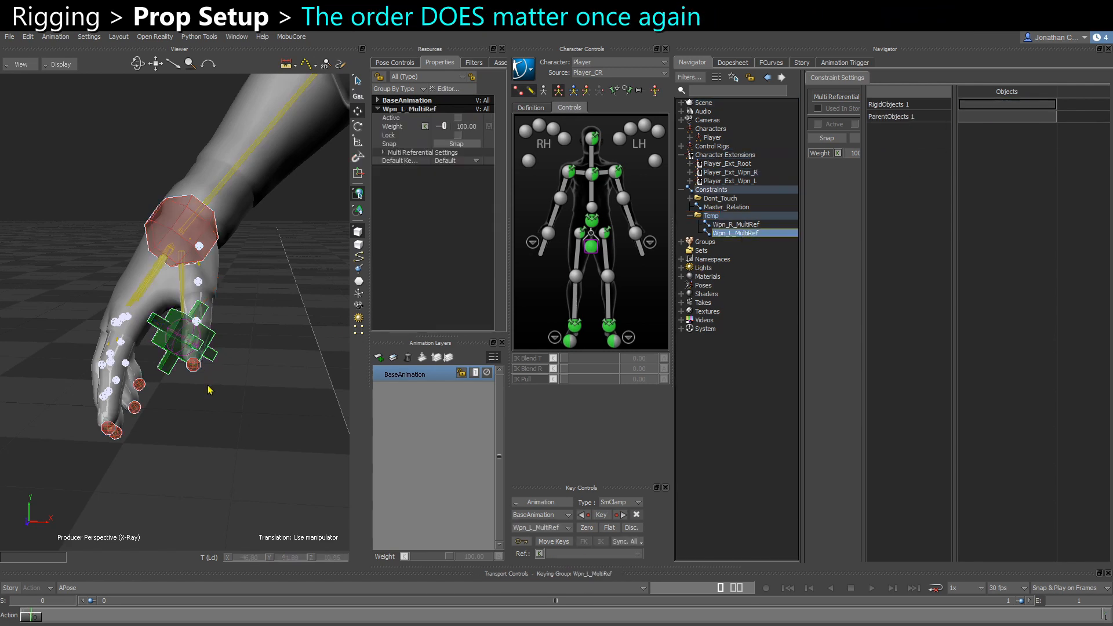
mouse_move(211, 390)
alt+mouse_down()
mouse_move(182, 399)
mouse_move(226, 400)
alt+mouse_up()
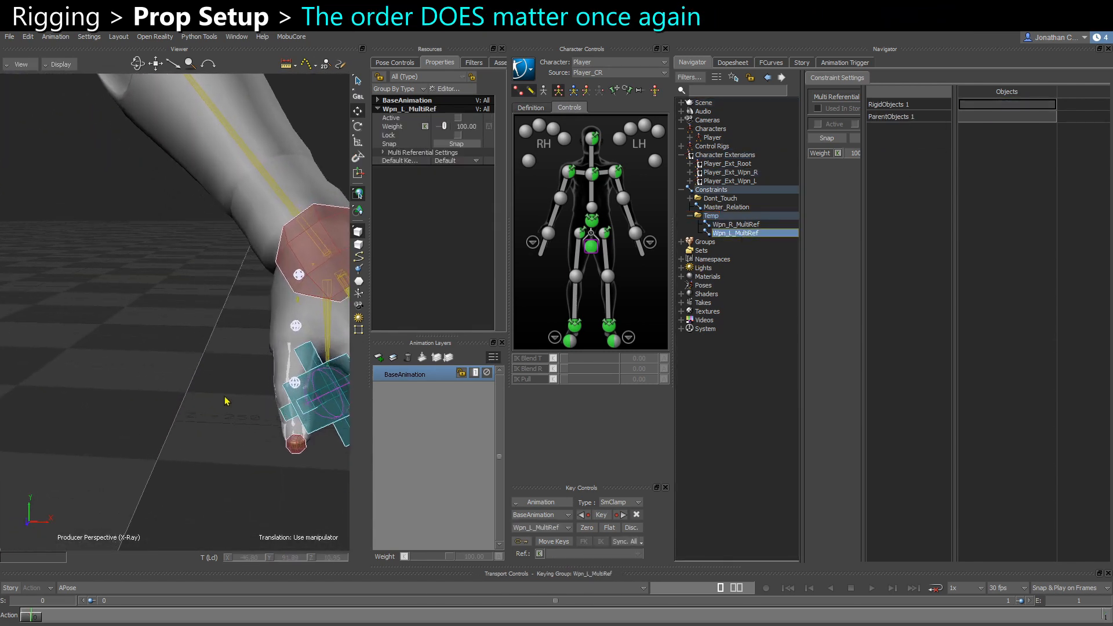
click(309, 428)
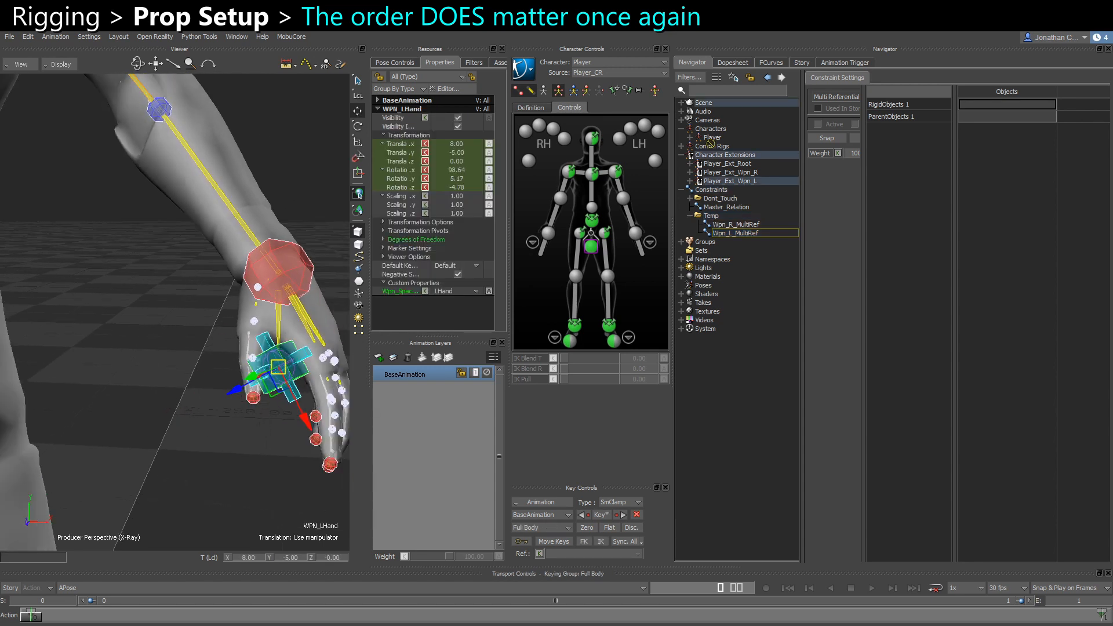
drag(709, 144, 995, 107)
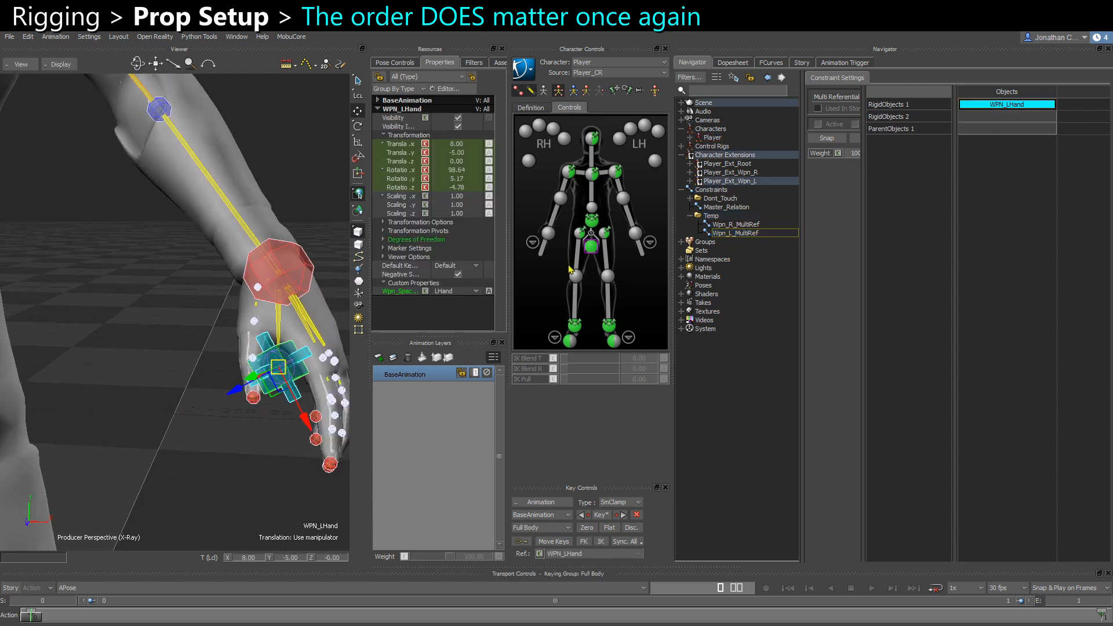
click(148, 346)
alt+drag(148, 346, 1026, 120)
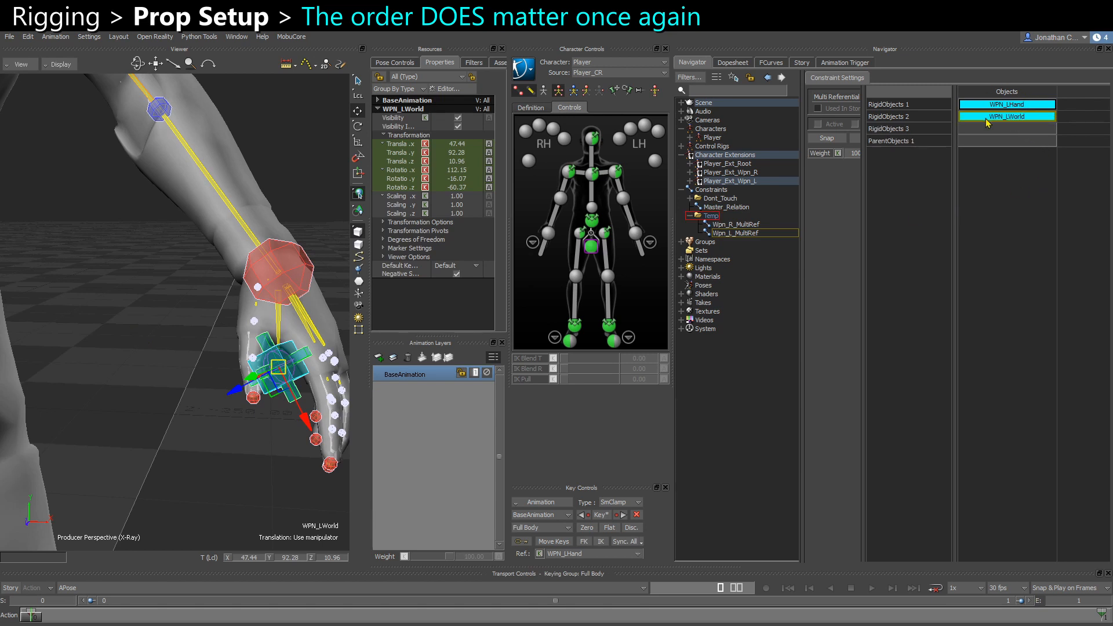
Step: Compare the option order of WPN_LHand's Wpn_Spacing property with the rigid object order of Wpn_L_MultiRef
click(247, 449)
click(270, 394)
click(445, 293)
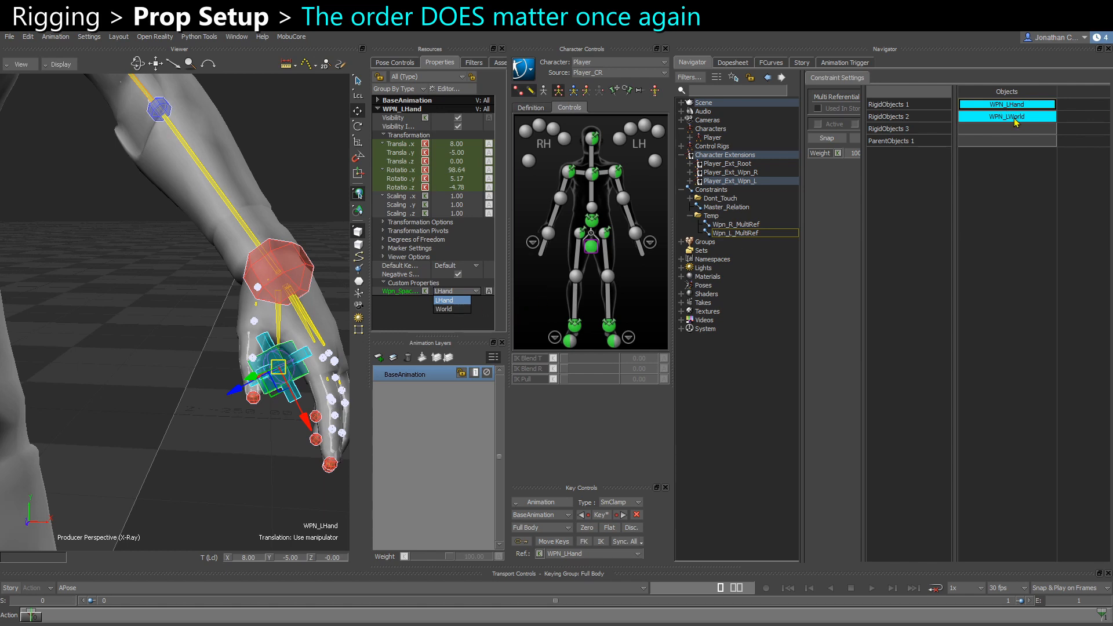
Step: Select both Wpn_R_MultiRef and Wpn_L_MultiRef and activate them together with Snap, leaving them unlocked
click(204, 459)
alt+right_drag(206, 459, 153, 403)
click(190, 442)
alt+drag(153, 403, 125, 382)
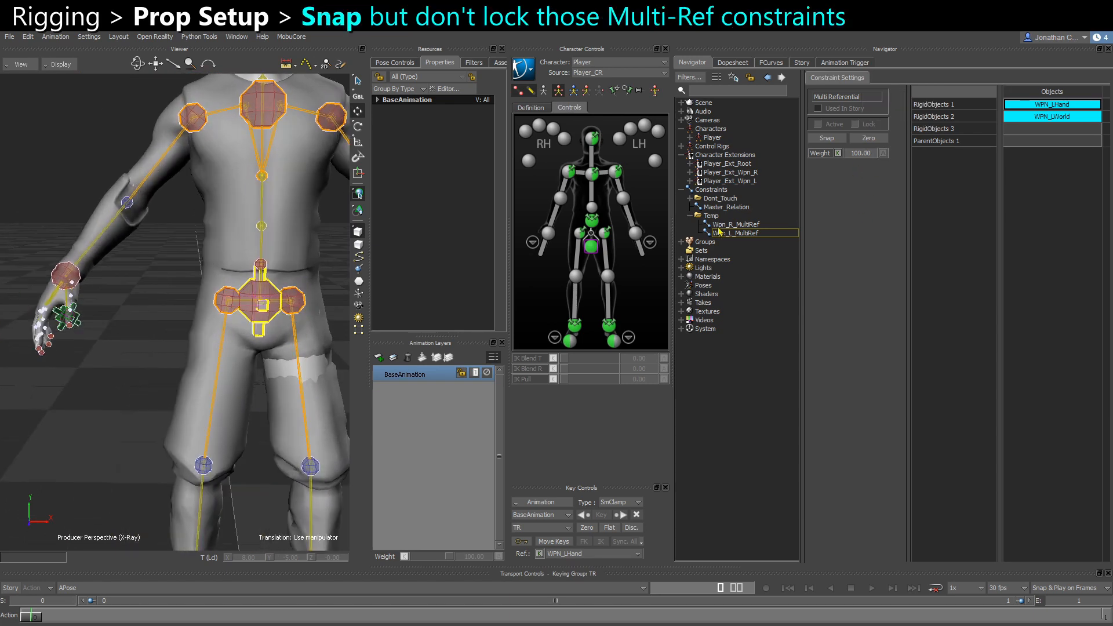
click(724, 224)
shift+click(737, 233)
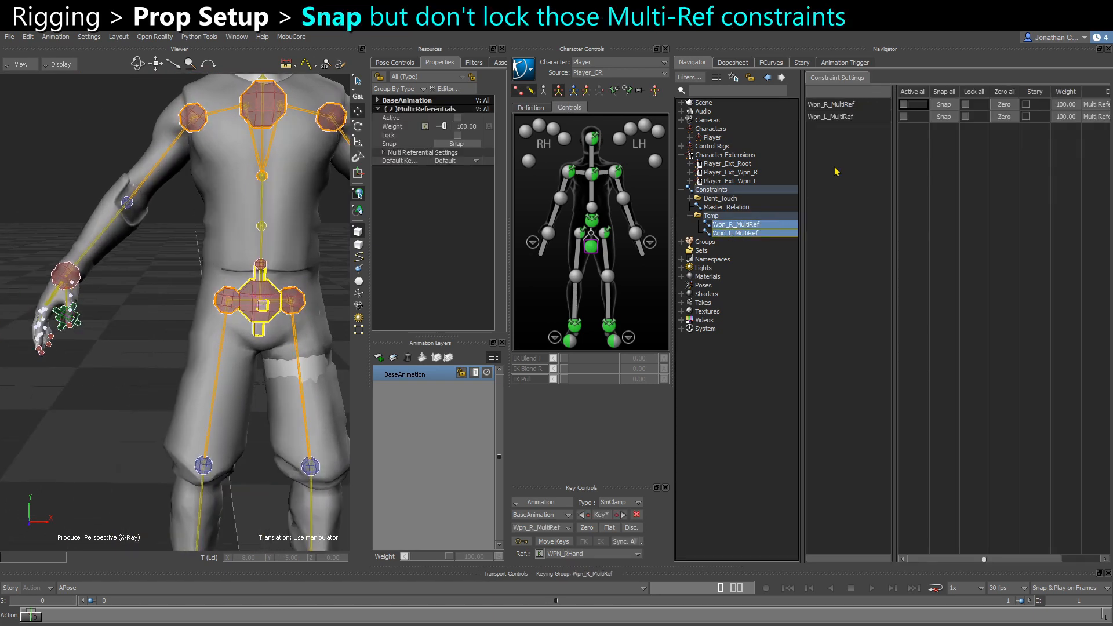
click(945, 95)
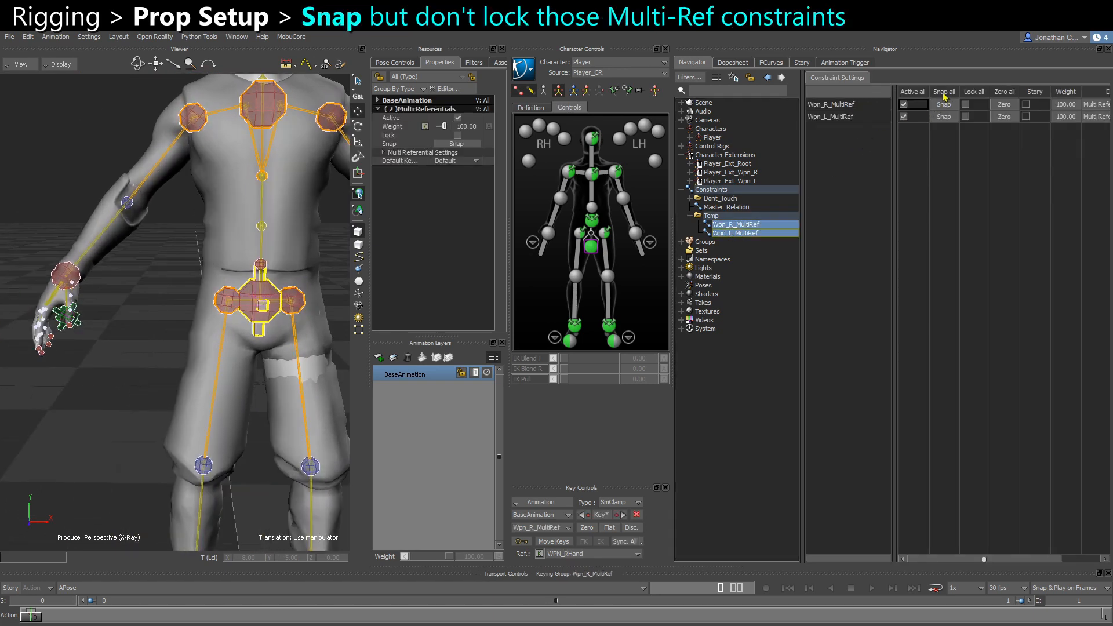
Step: Test-move the WPN_RWorld and WPN_RHand markers under the snapped Wpn_R_MultiRef constraint and undo each move
click(798, 226)
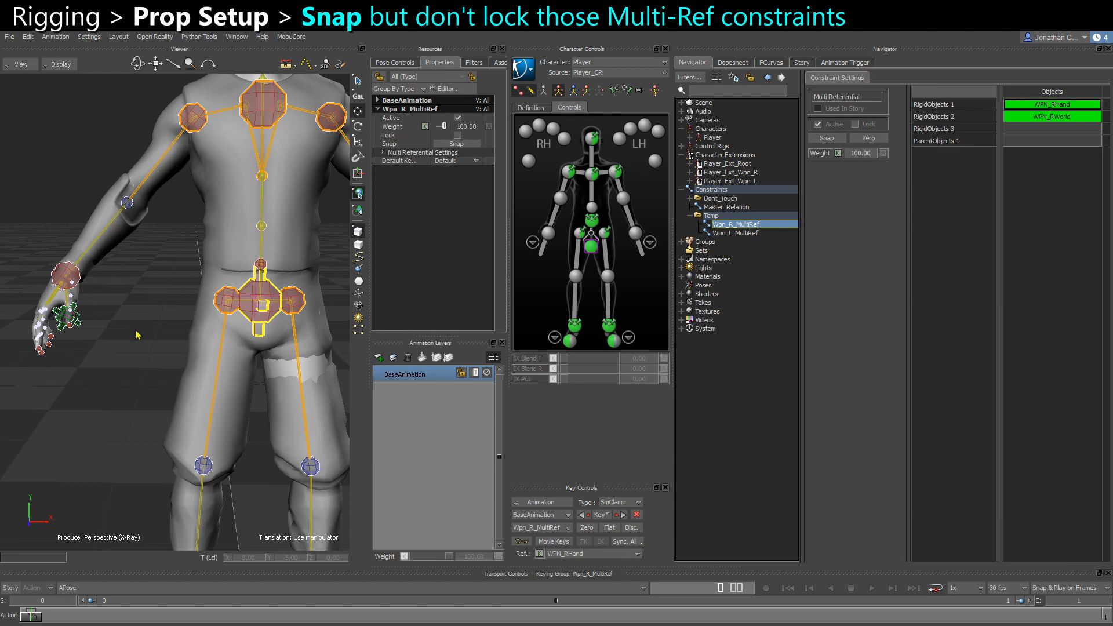
scroll(135, 331, up, 3)
alt+middle_drag(62, 349, 211, 342)
scroll(150, 317, up, 6)
click(164, 298)
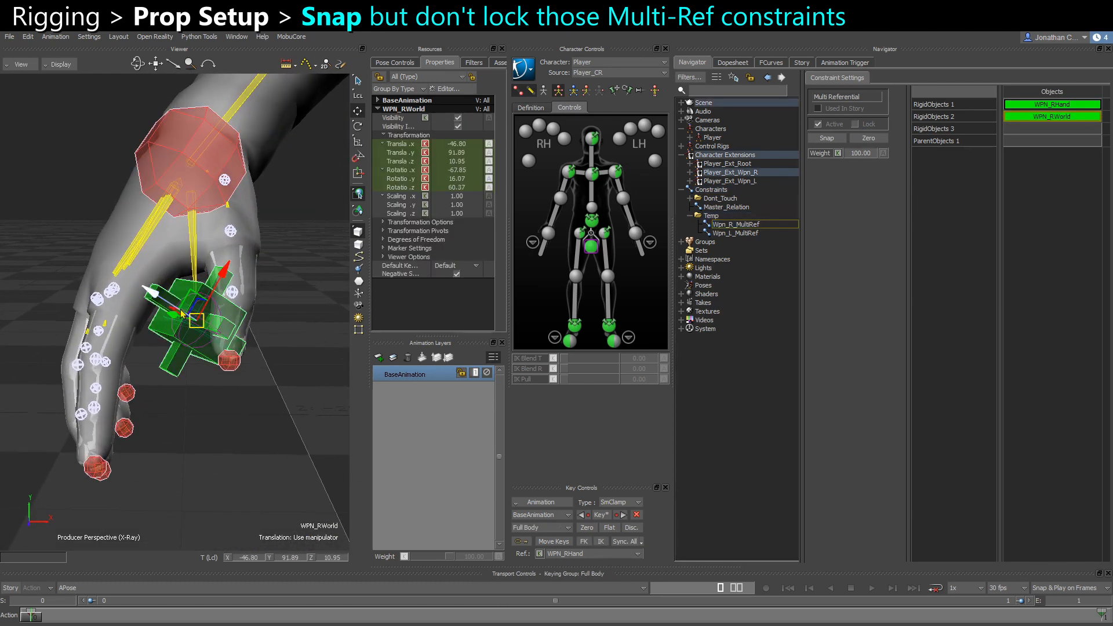
mouse_move(196, 321)
mouse_down()
mouse_move(166, 348)
mouse_move(202, 298)
mouse_move(214, 318)
mouse_up()
key(ctrl+z)
click(216, 440)
click(196, 322)
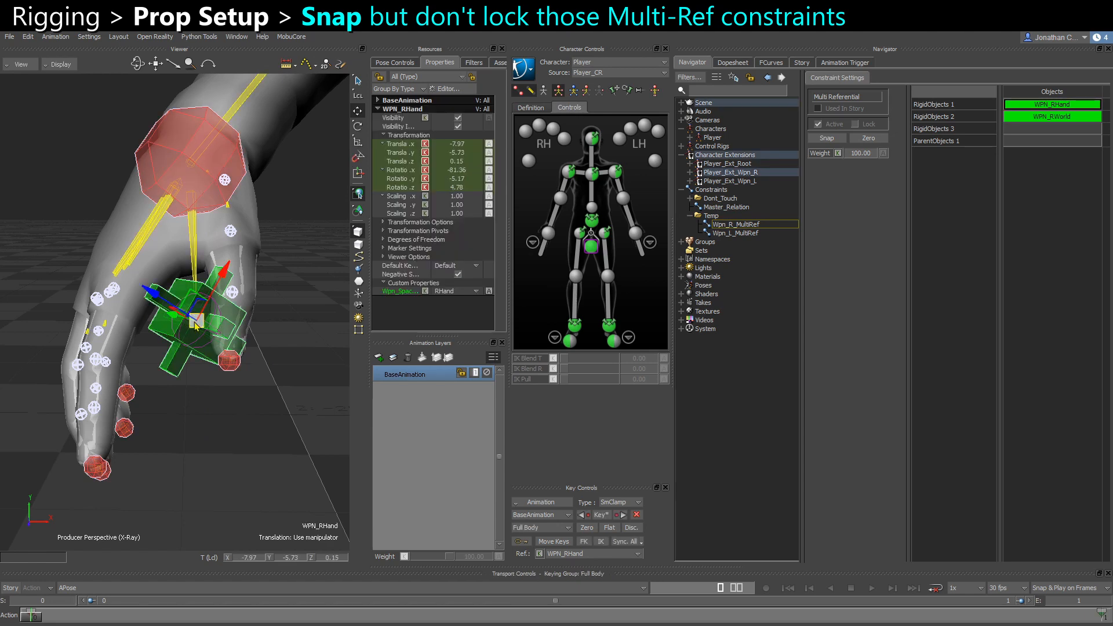
mouse_move(196, 328)
mouse_down()
mouse_move(165, 356)
mouse_move(191, 299)
mouse_move(194, 324)
mouse_move(148, 343)
mouse_move(221, 339)
mouse_move(212, 339)
mouse_up()
key(ctrl+z)
click(175, 423)
click(159, 297)
key(ctrl+z)
mouse_move(252, 415)
ctrl+shift+mouse_down()
mouse_move(216, 430)
mouse_move(242, 411)
ctrl+shift+mouse_up()
Step: Select Wpn_R_MultiRef, widen its property list and expand the Multi Referential Settings
click(731, 226)
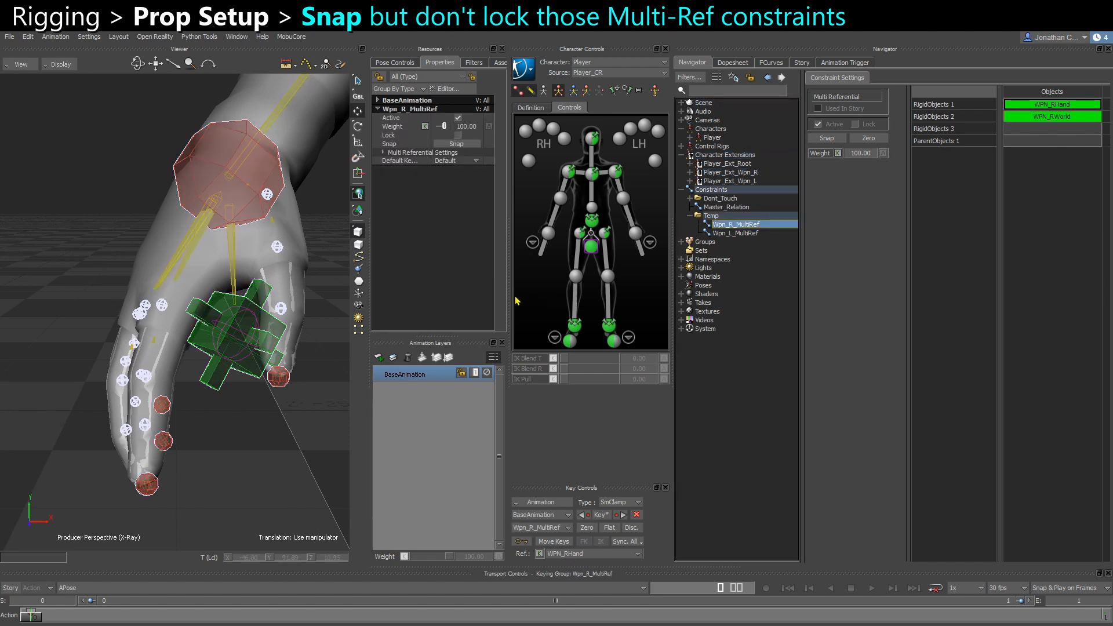
drag(508, 298, 597, 298)
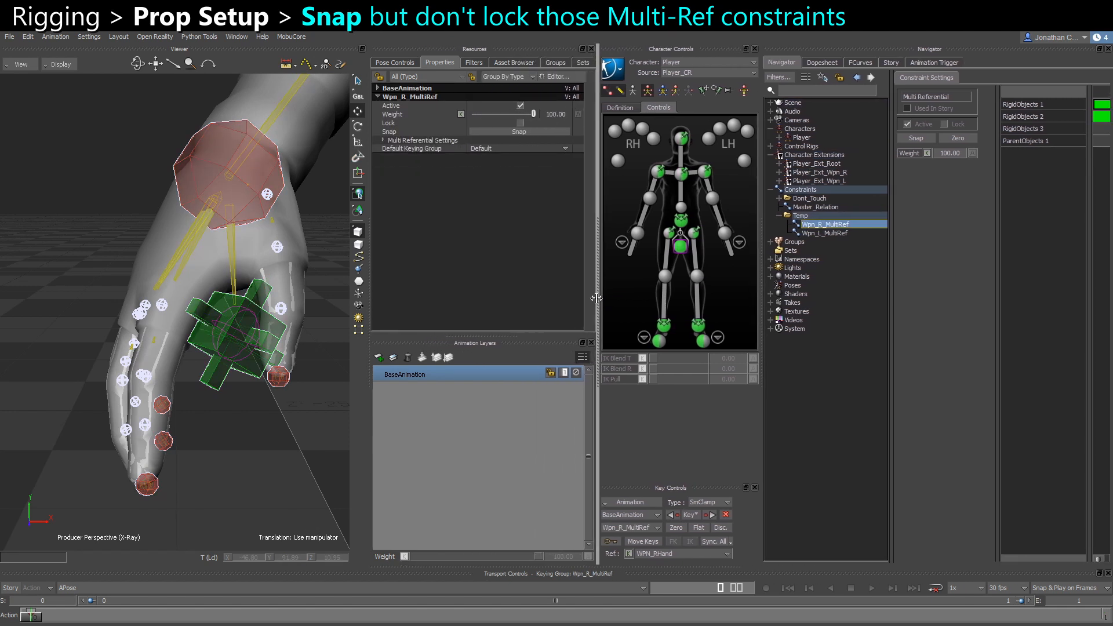
click(383, 141)
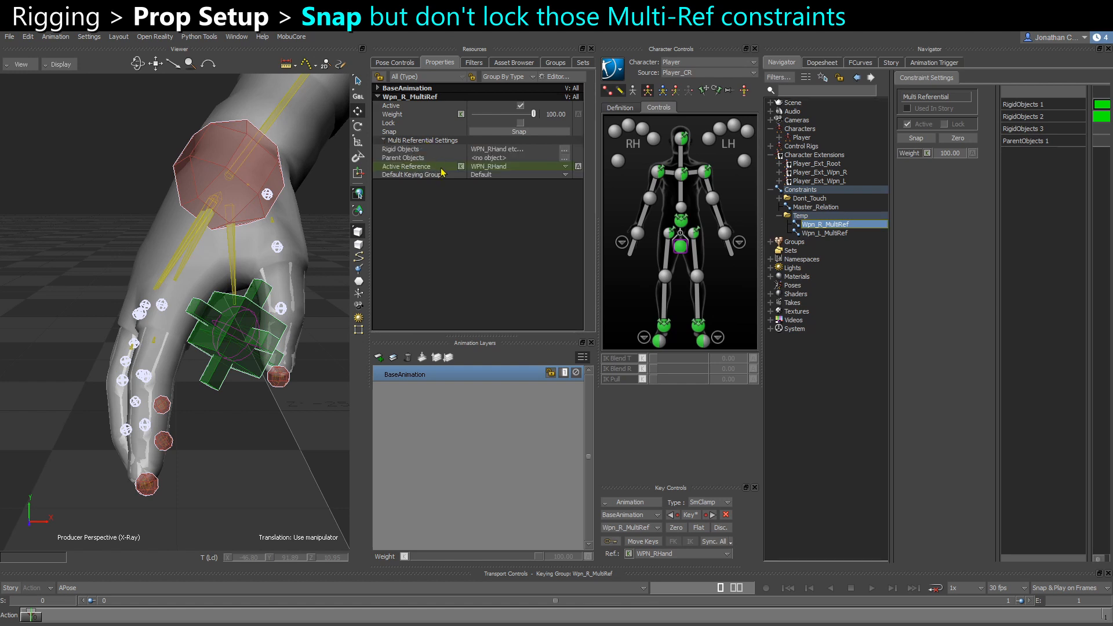
Step: Test the Active Reference of Wpn_R_MultiRef by switching it to WPN_RWorld and back to WPN_RHand twice
click(408, 166)
click(489, 167)
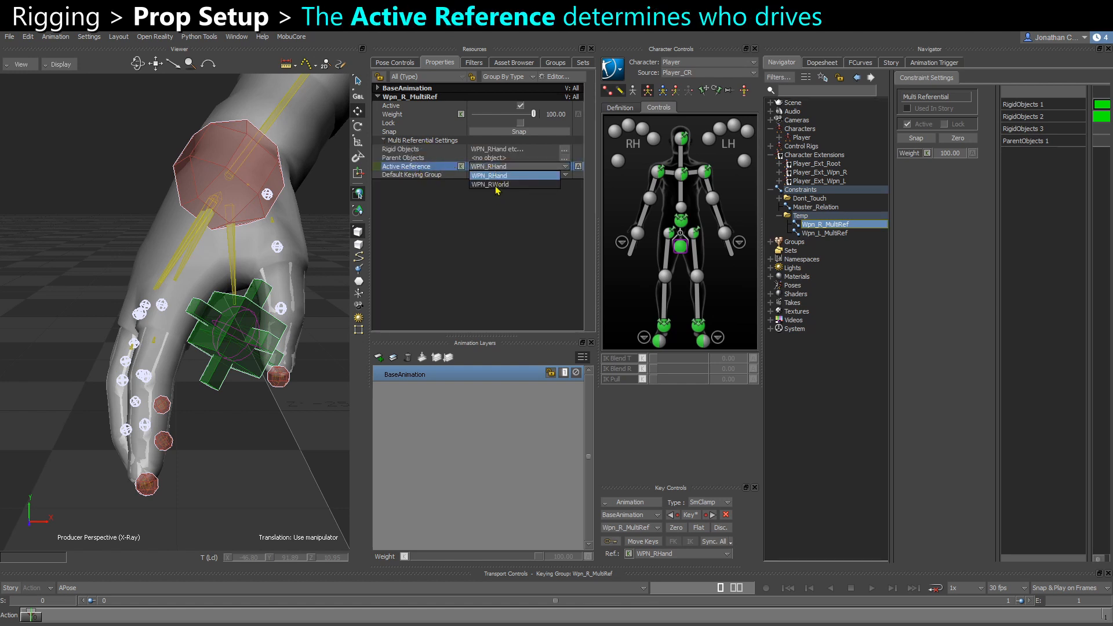
click(497, 187)
click(497, 167)
click(510, 177)
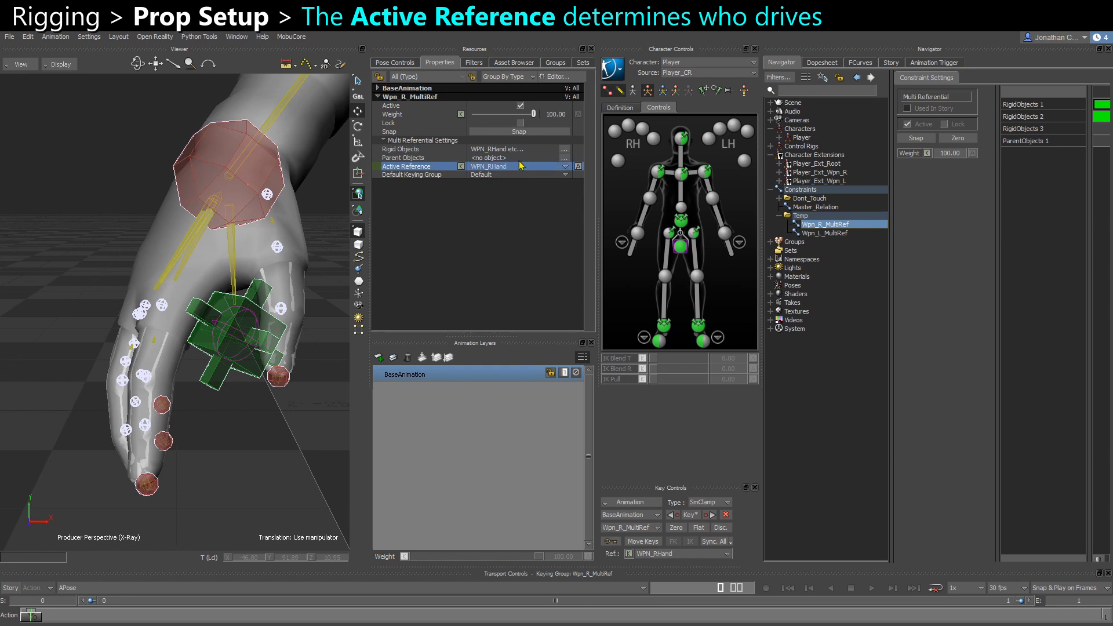
click(496, 168)
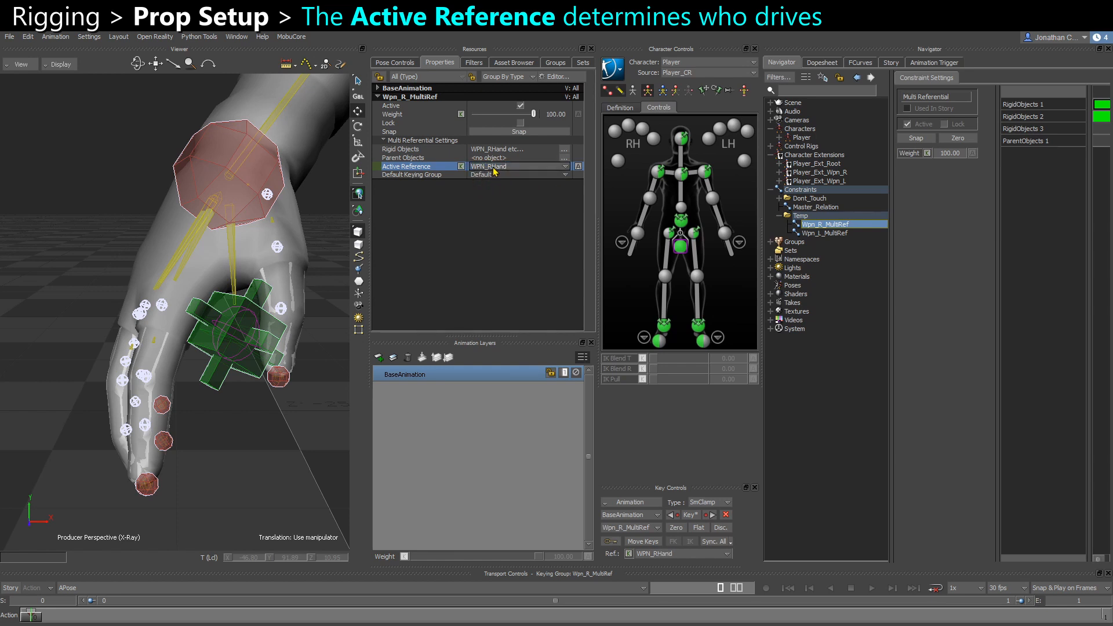
click(499, 186)
click(498, 168)
click(498, 176)
Step: Check WPN_RHand's Wpn_Spacing property, then open Relation_Wpn_Space_Switch from the Dont_Touch folder and widen its node graph
click(256, 374)
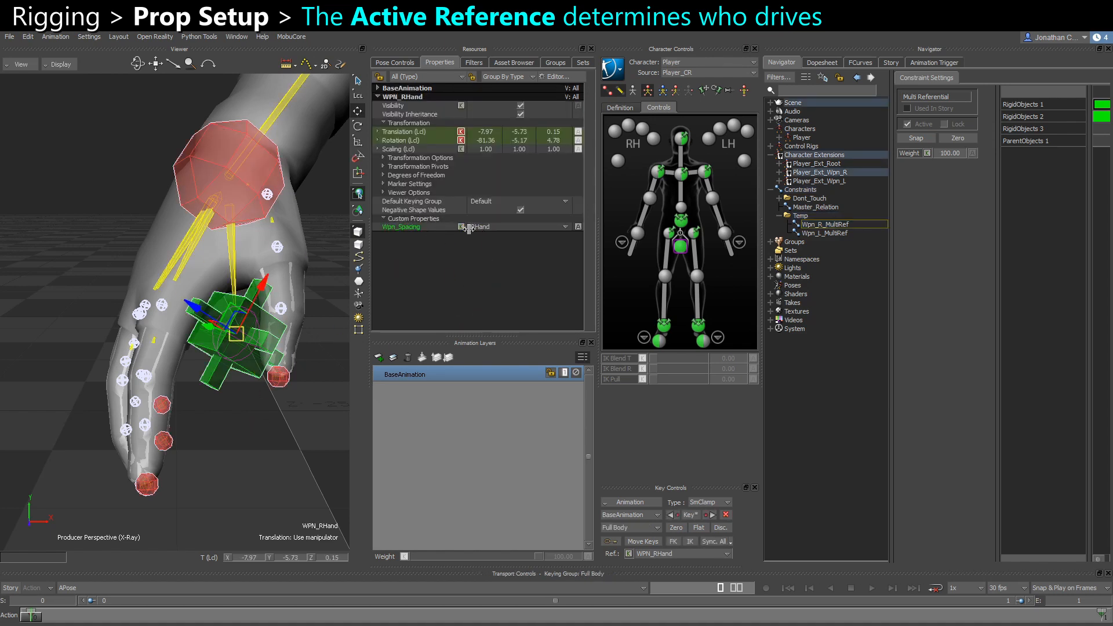
click(778, 199)
click(832, 224)
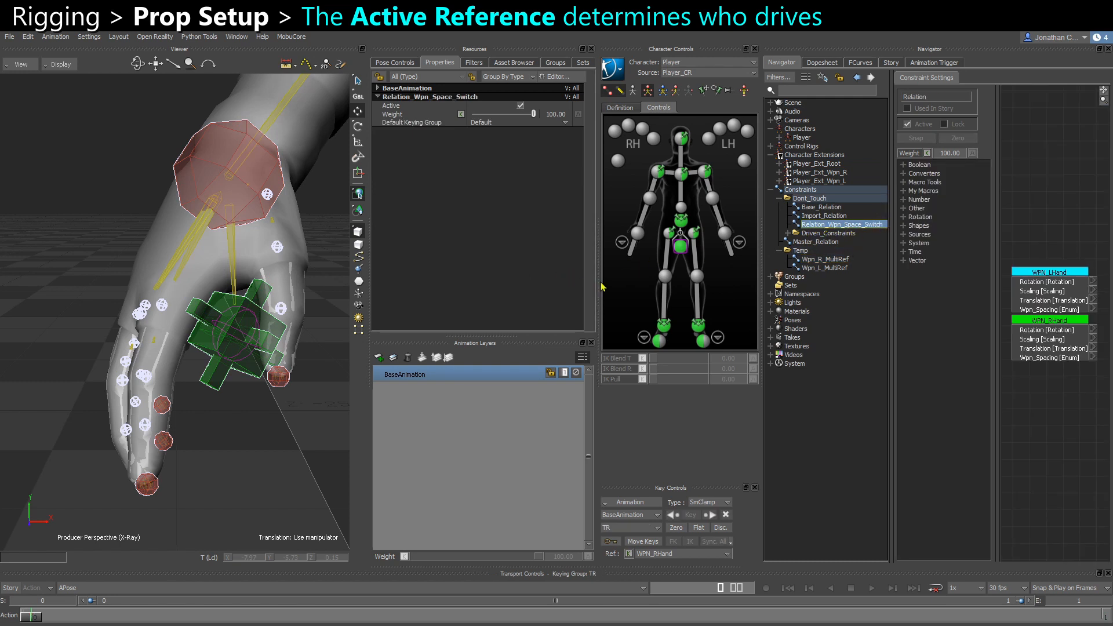
drag(603, 287, 479, 287)
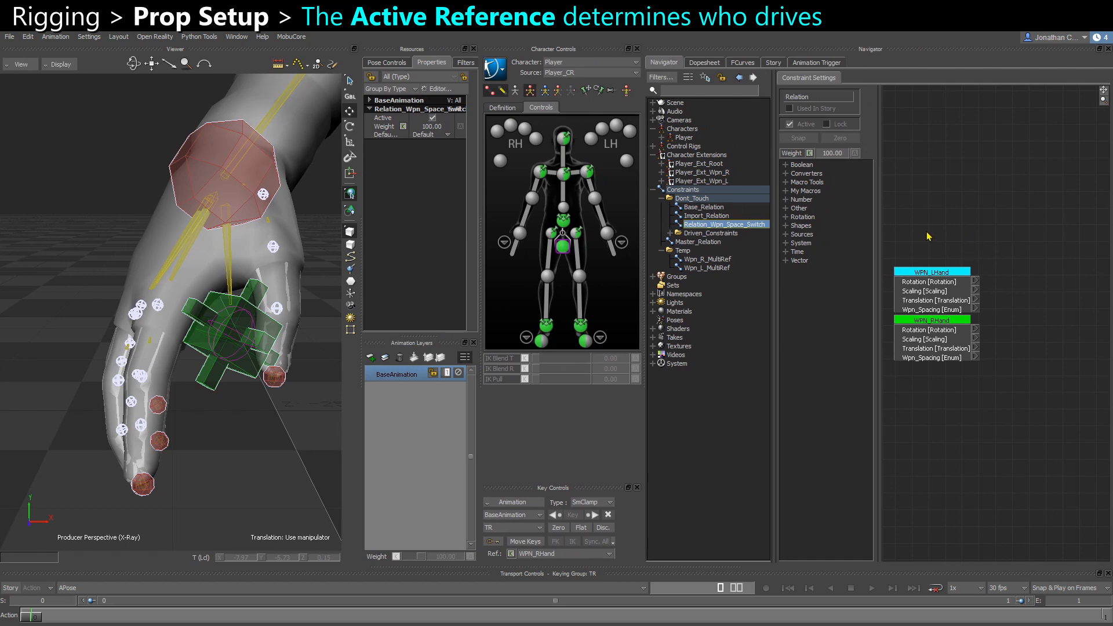
Step: Add Wpn_R_MultiRef and Wpn_L_MultiRef as receivers in the Relation_Wpn_Space_Switch graph
drag(700, 263, 1027, 190)
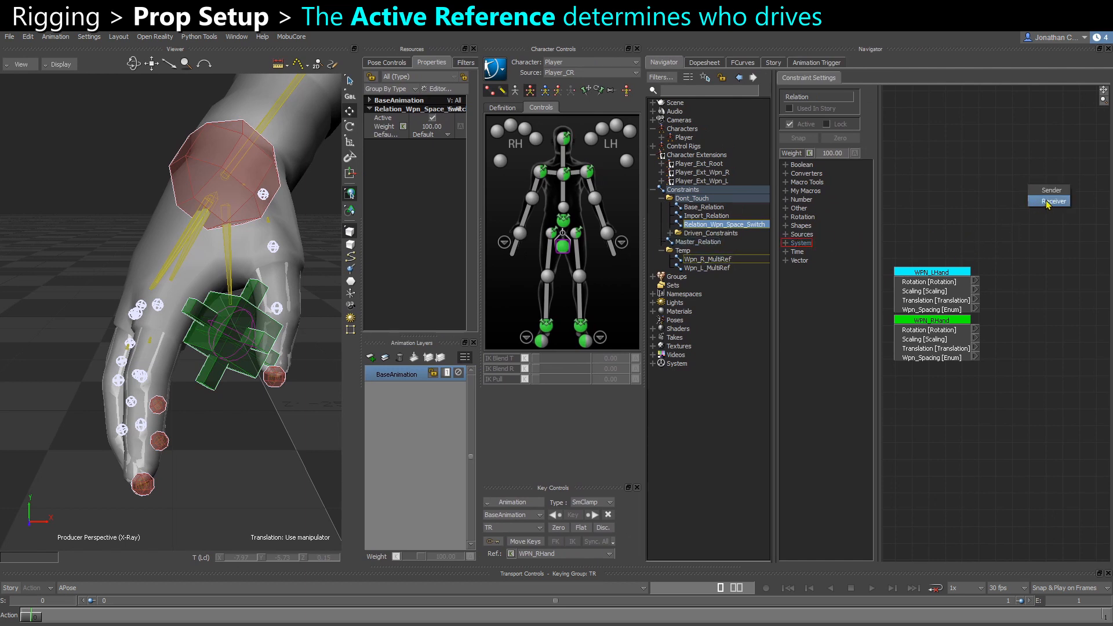
click(1048, 202)
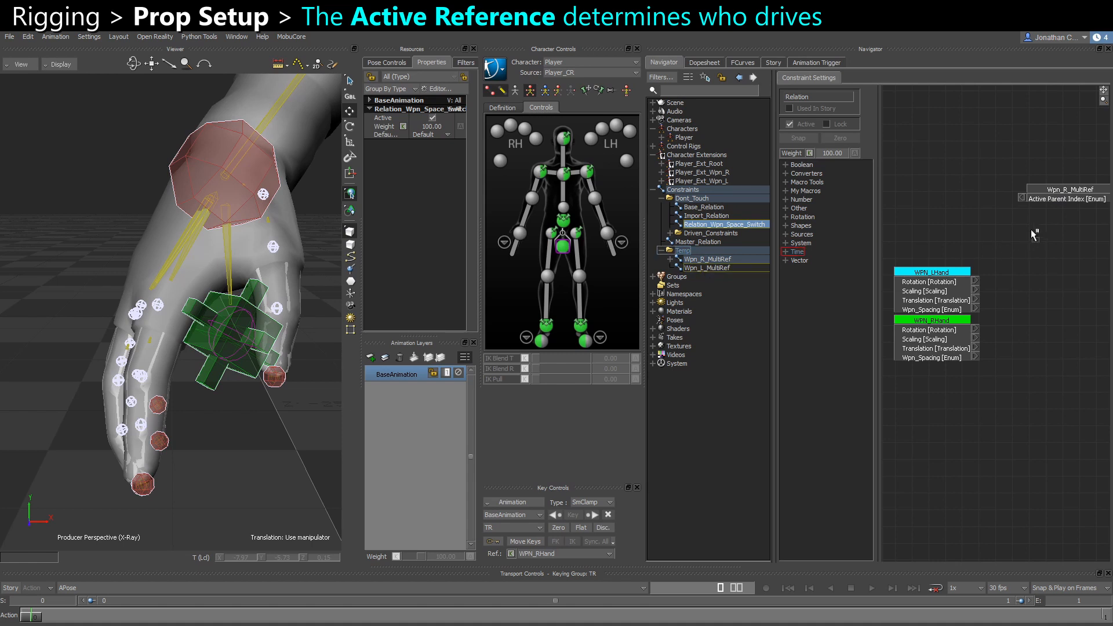
drag(1034, 235, 1034, 234)
click(1055, 247)
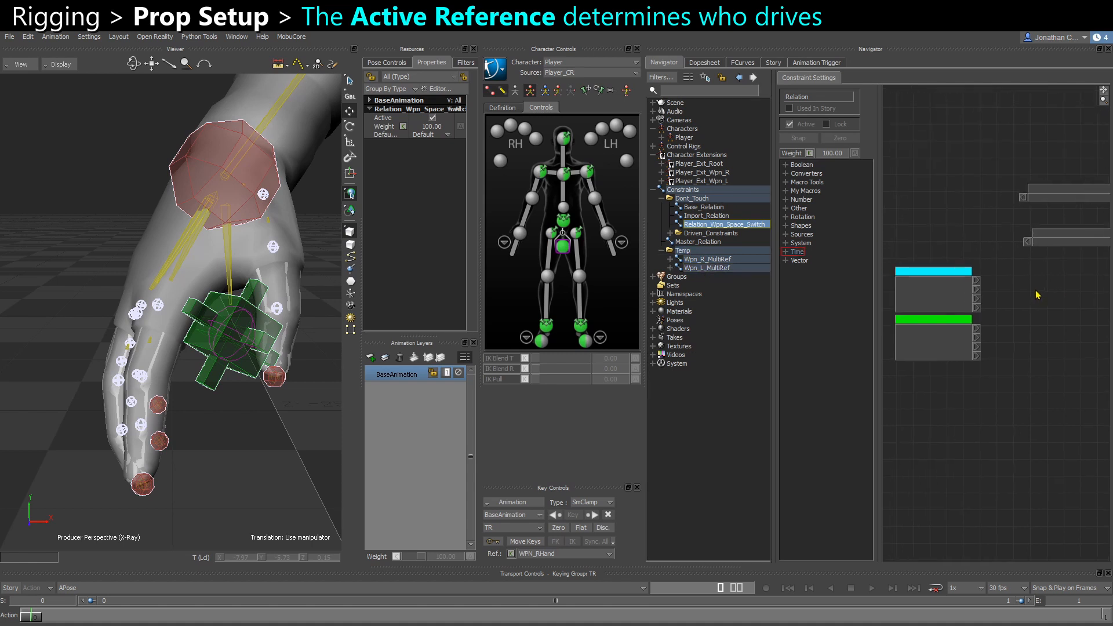
Step: Space out the relation nodes and connect WPN_LHand's Wpn_Spacing output to the Active Parent Index of Wpn_L_MultiRef
drag(937, 348, 939, 367)
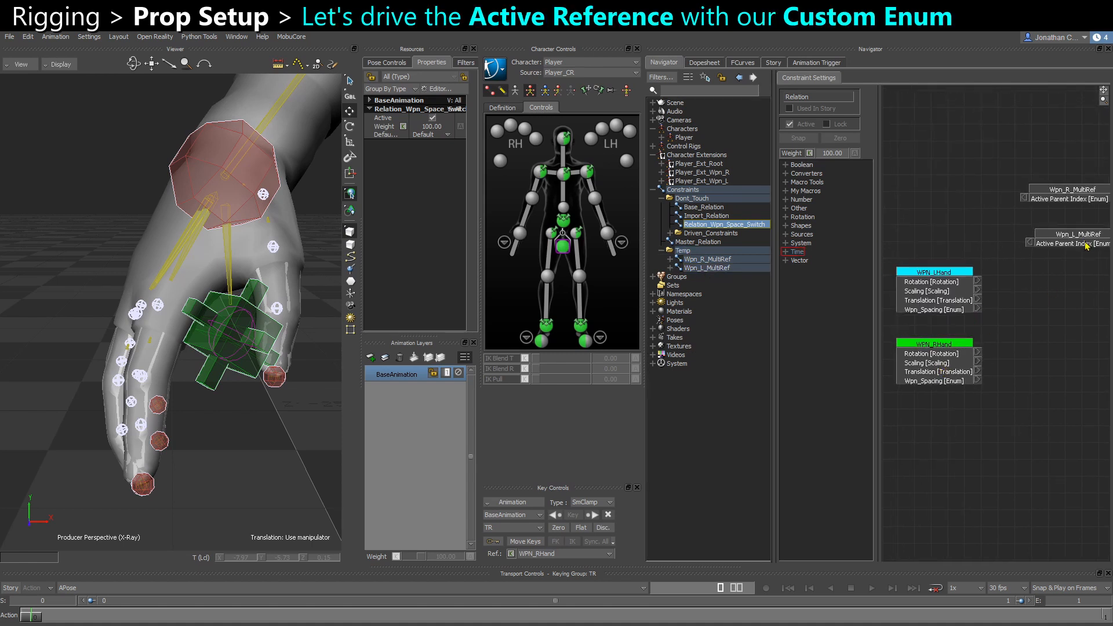
drag(1086, 244, 1043, 289)
scroll(967, 313, up, 4)
shift+drag(973, 313, 1021, 312)
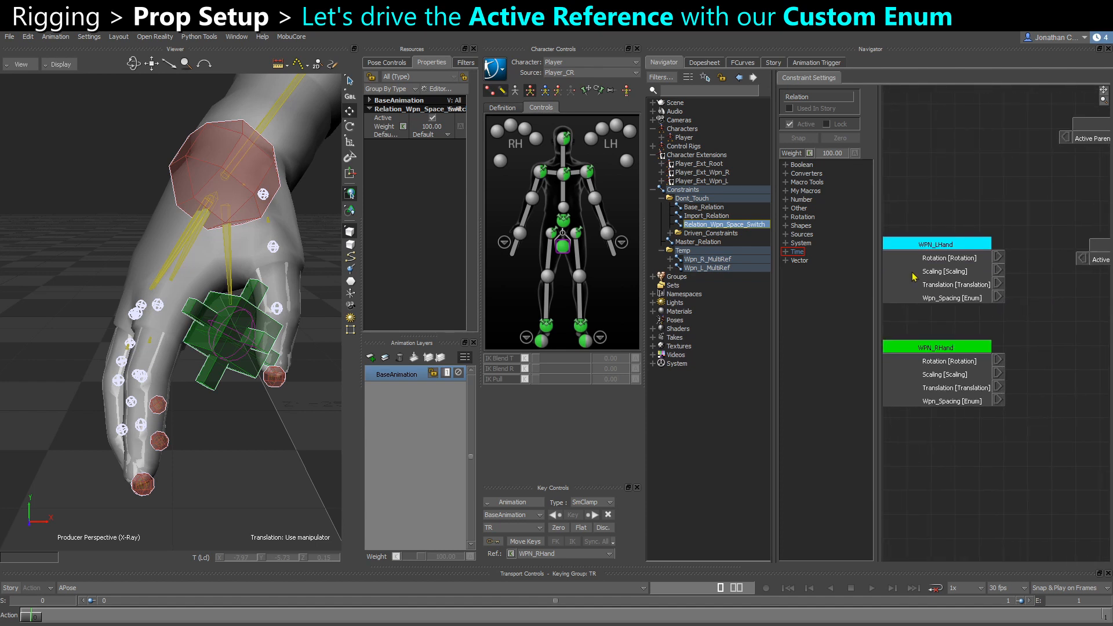
drag(913, 272, 918, 272)
drag(1003, 298, 1081, 259)
drag(1031, 306, 1021, 298)
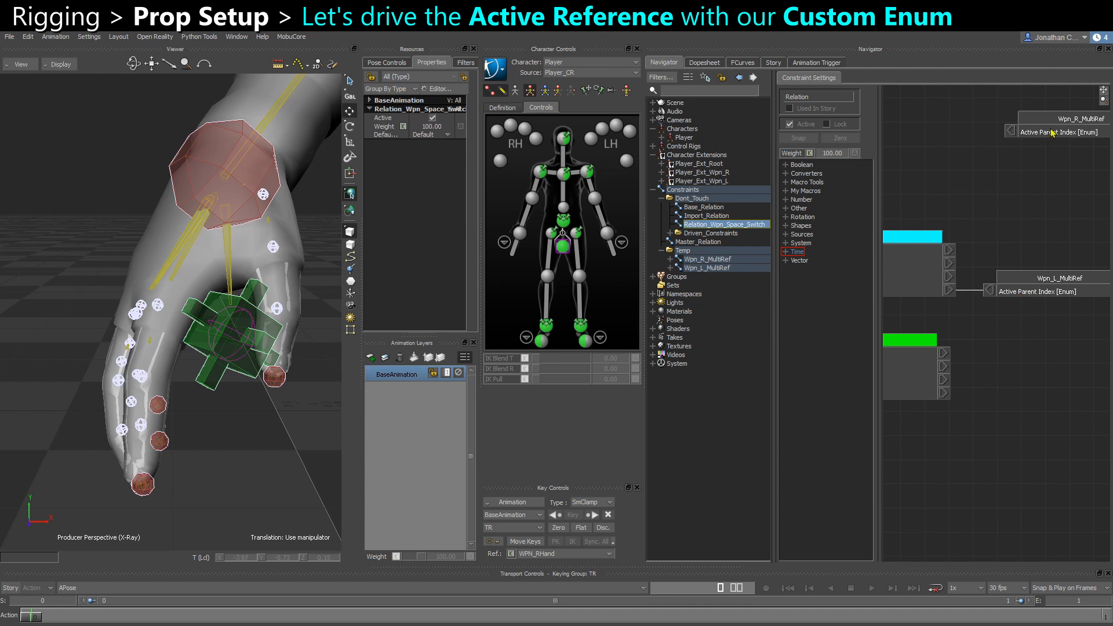
Step: Line up Wpn_R_MultiRef with WPN_RHand and connect WPN_RHand's Wpn_Spacing output to its Active Parent Index
drag(1052, 132, 1097, 328)
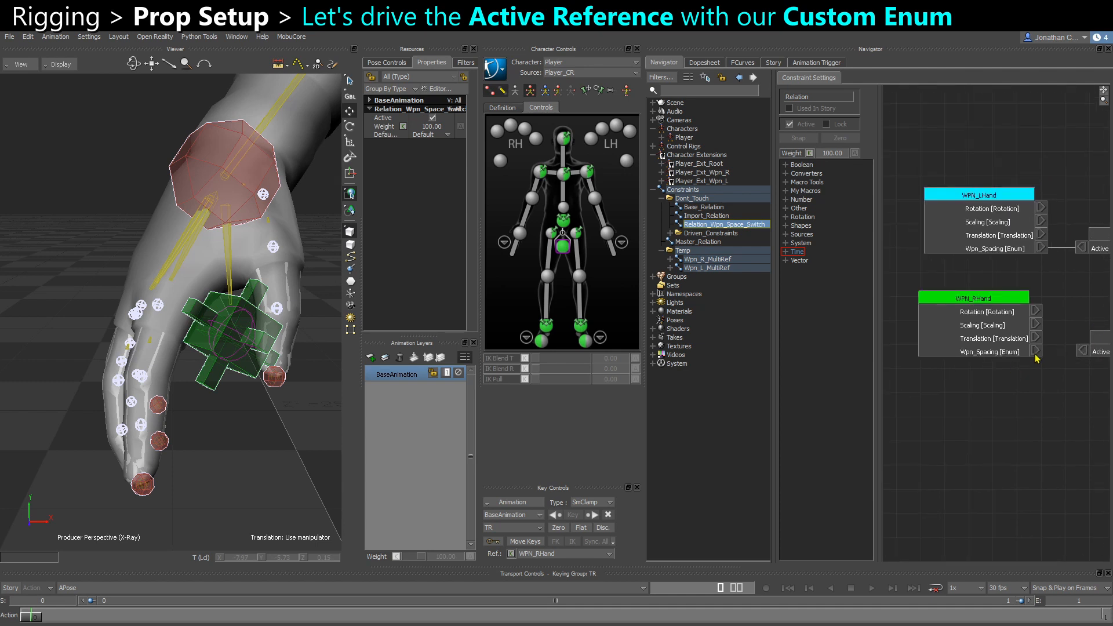
drag(1036, 356, 1082, 351)
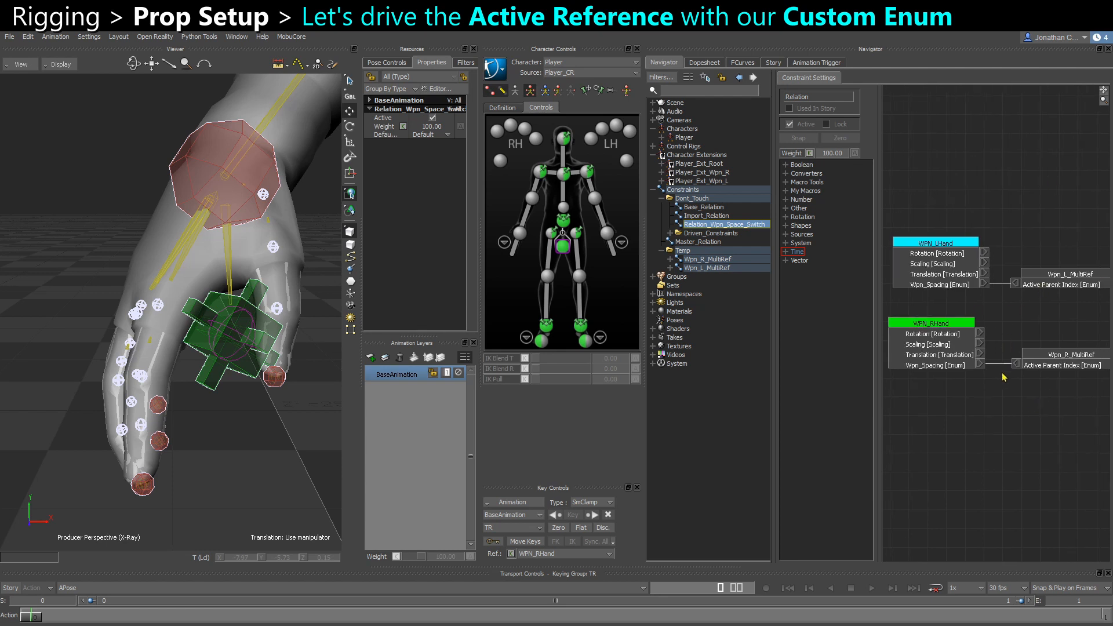
Step: Open Master_Relation and add the WPN_RHand and WPN_LHand markers to its graph as receivers
click(662, 251)
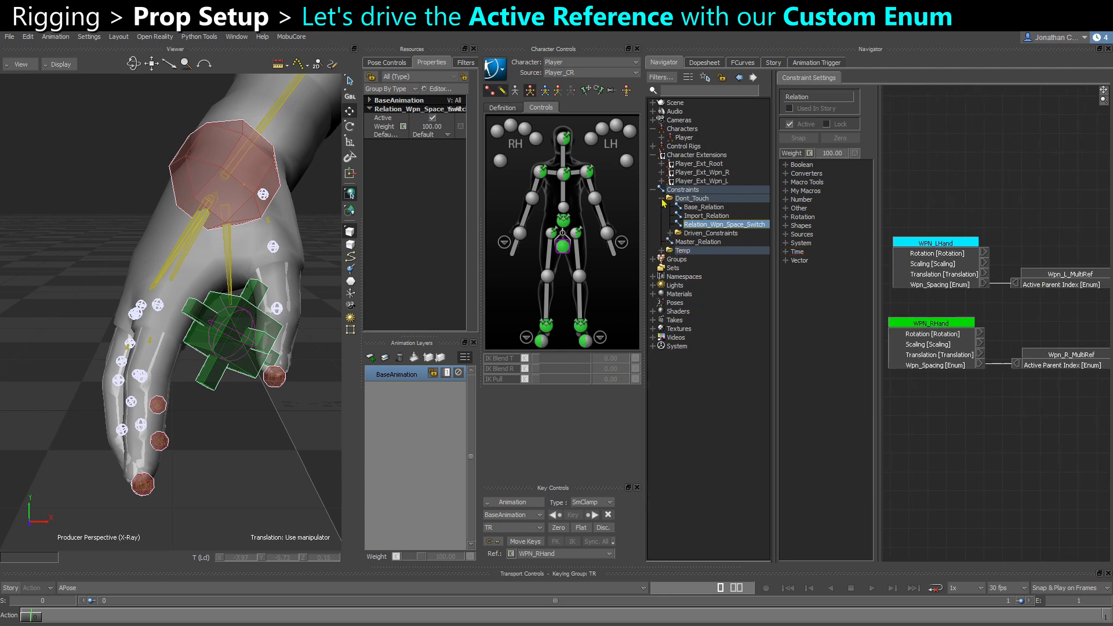
click(662, 199)
click(690, 207)
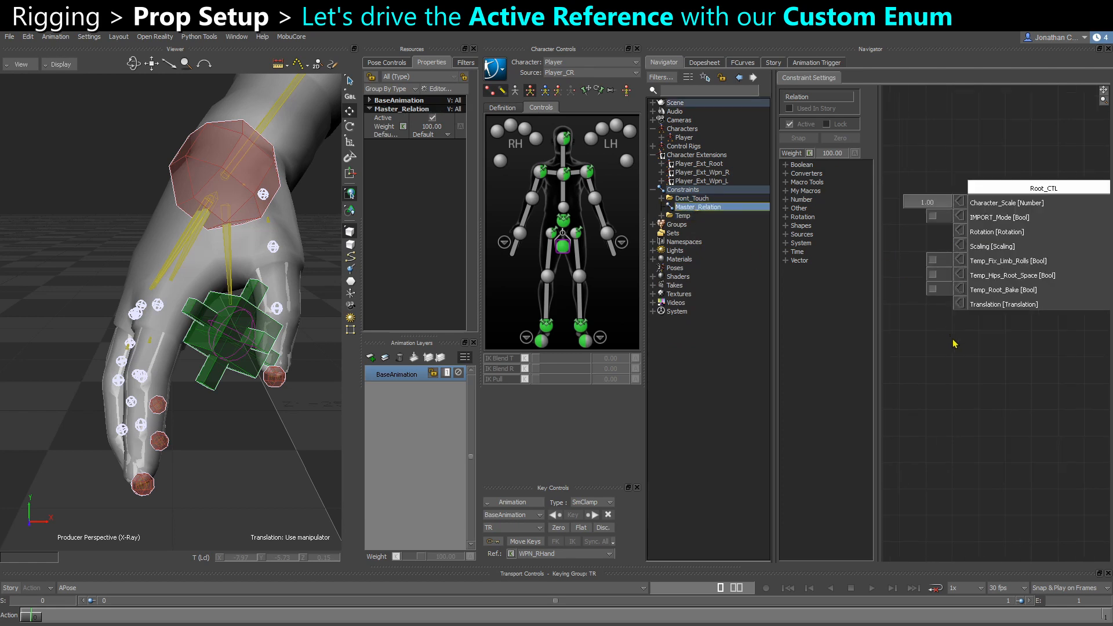
click(248, 373)
alt+right_drag(250, 433, 194, 400)
alt+drag(246, 413, 196, 378)
alt+right_drag(195, 378, 211, 412)
alt+drag(211, 412, 90, 307)
alt+middle_drag(216, 340, 200, 337)
shift+click(215, 317)
drag(114, 428, 946, 360)
click(964, 378)
scroll(976, 428, down, 2)
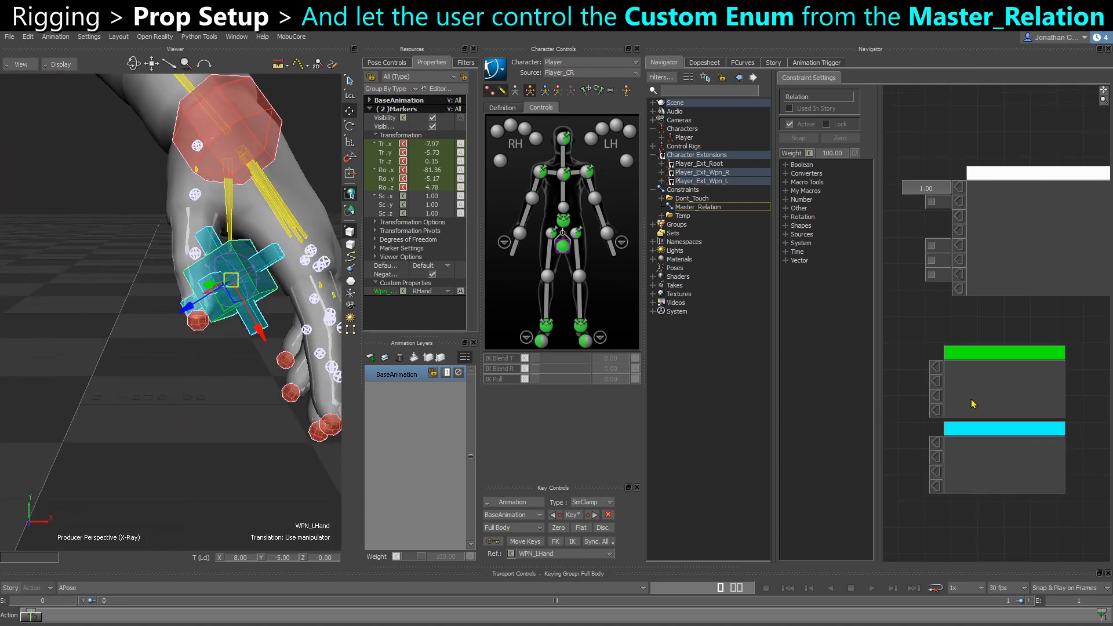
Step: Arrange the WPN_RHand and WPN_LHand receivers below Root_CTL with a gap between them
drag(999, 439, 1012, 400)
drag(1000, 472, 1007, 489)
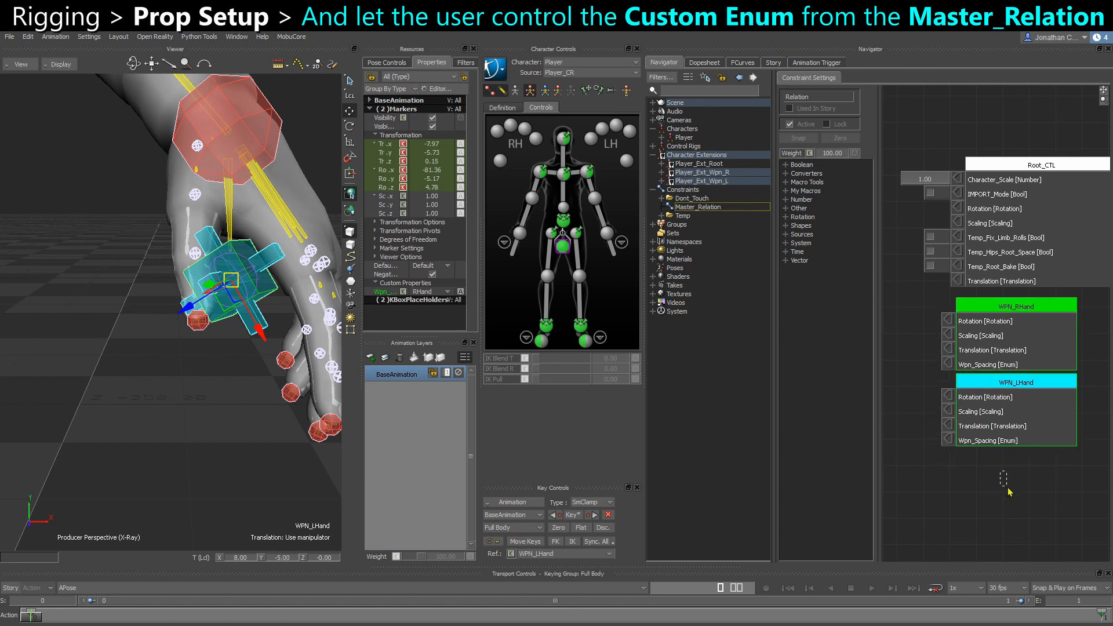
drag(1016, 432, 994, 412)
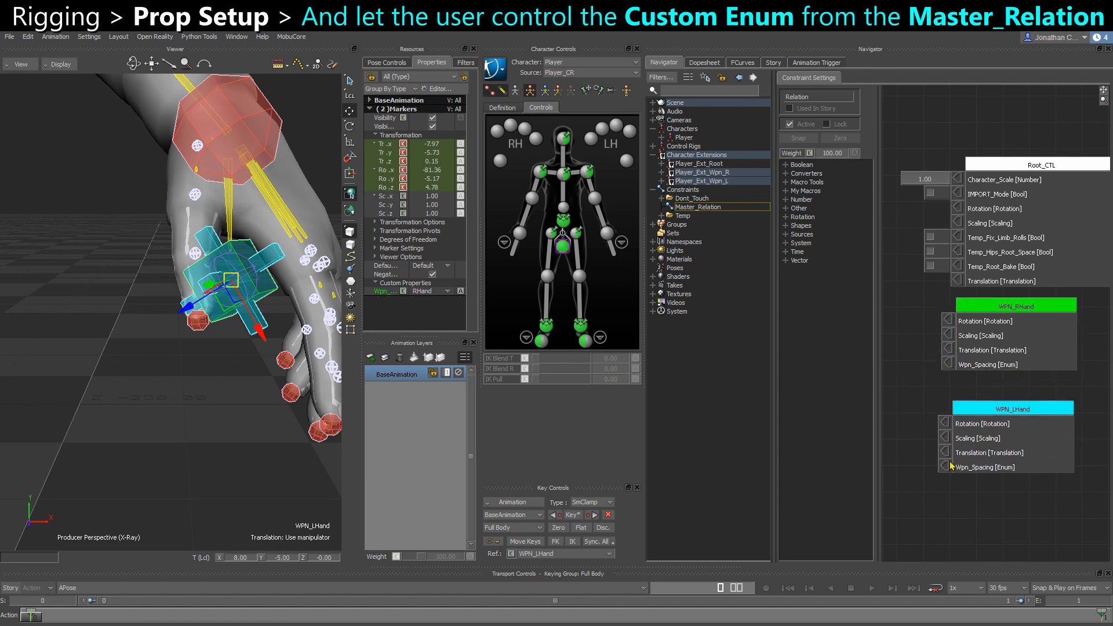
Step: Expose editable Wpn_Spacing values on the WPN_RHand and WPN_LHand receivers in Master_Relation
right_click(948, 363)
click(961, 369)
shift+drag(923, 439, 978, 434)
right_click(1000, 464)
click(1013, 469)
scroll(1007, 471, down, 2)
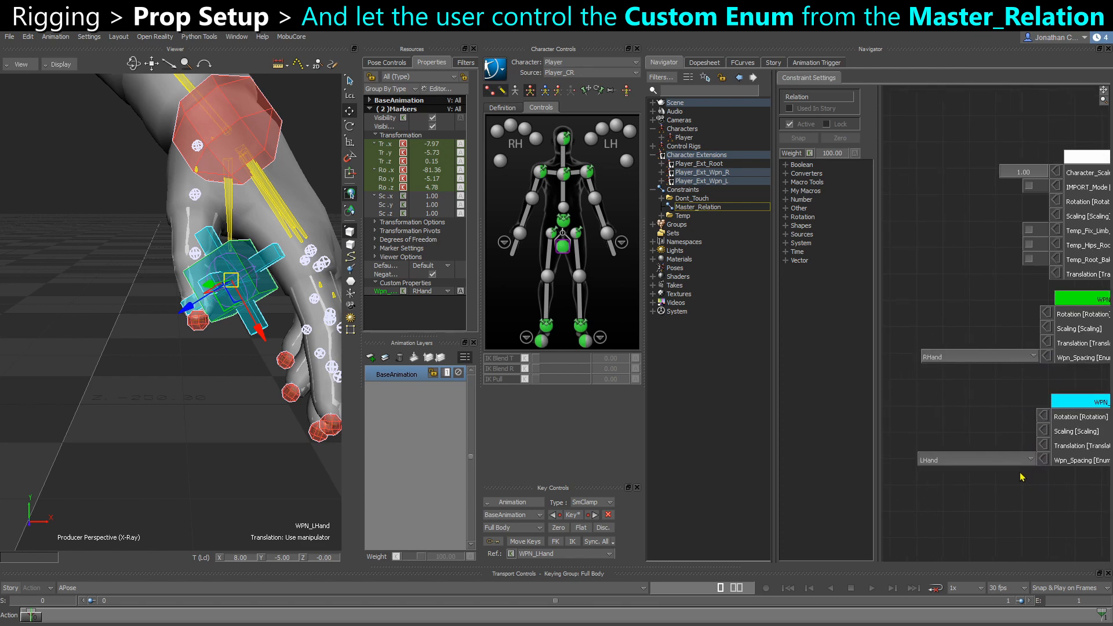
shift+drag(1006, 471, 991, 468)
shift+drag(988, 371, 962, 368)
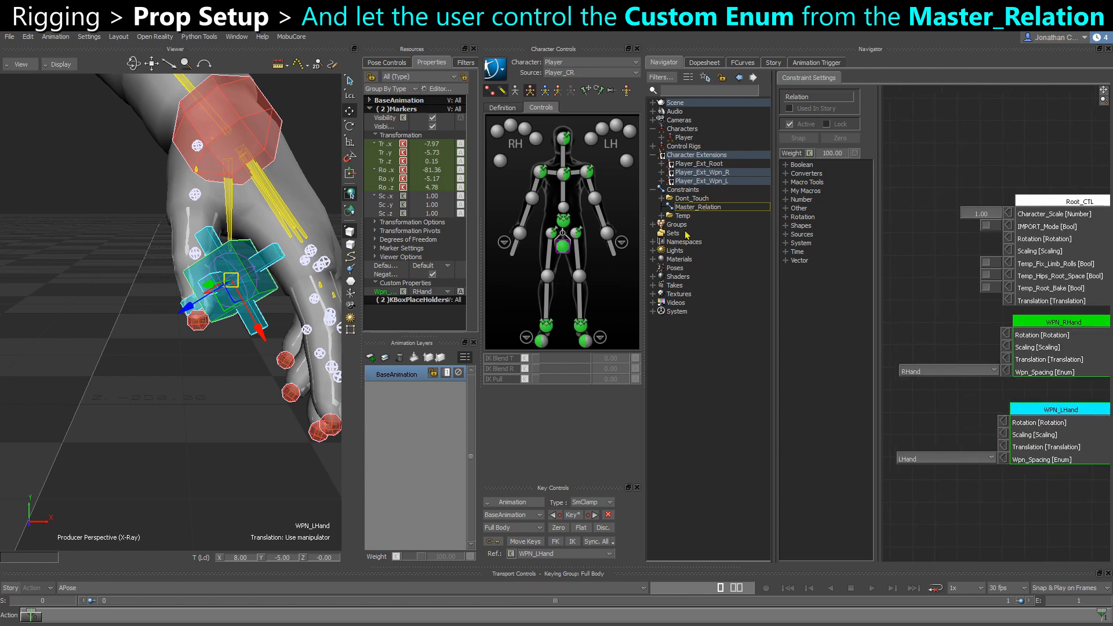
Step: Reopen Master_Relation and test WPN_RHand's Wpn_Spacing by switching it to World and back to RHand twice
click(691, 199)
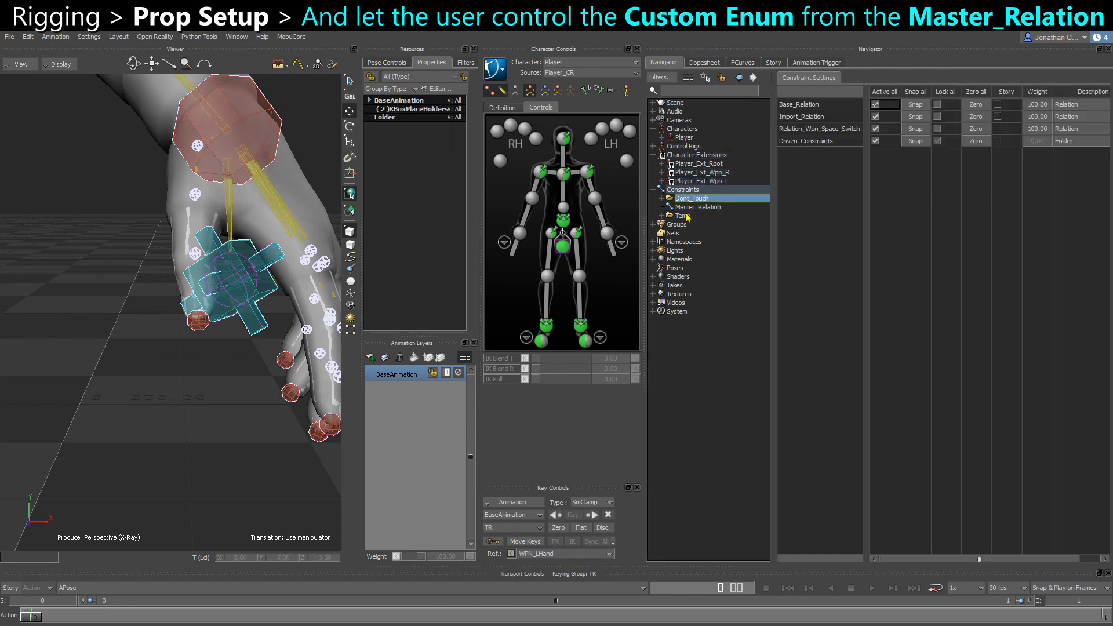
click(691, 205)
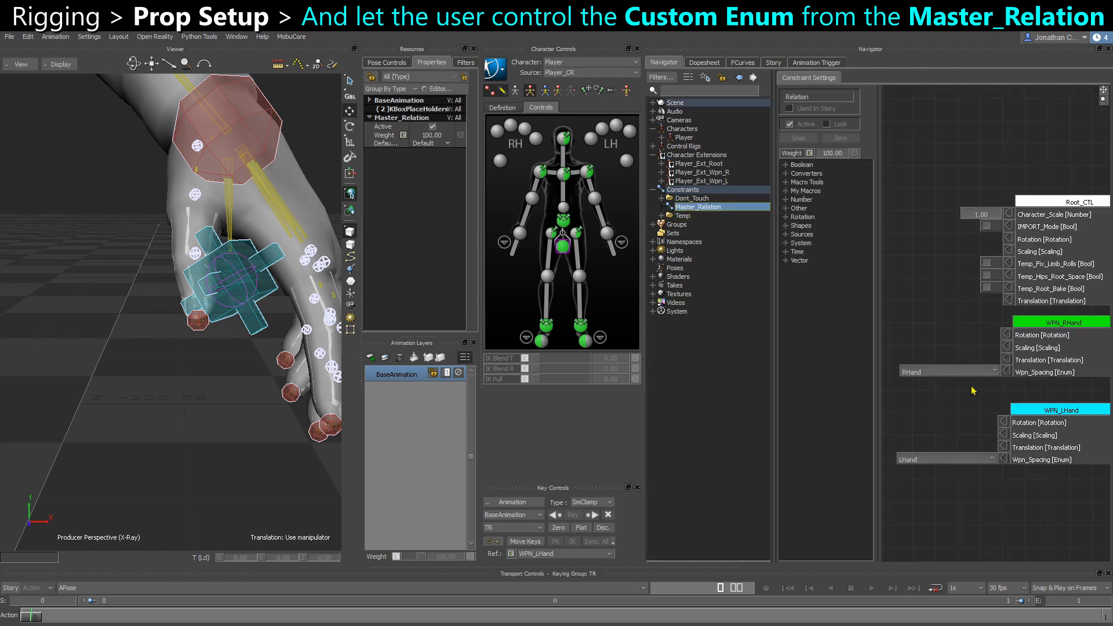
click(945, 374)
click(933, 390)
click(924, 374)
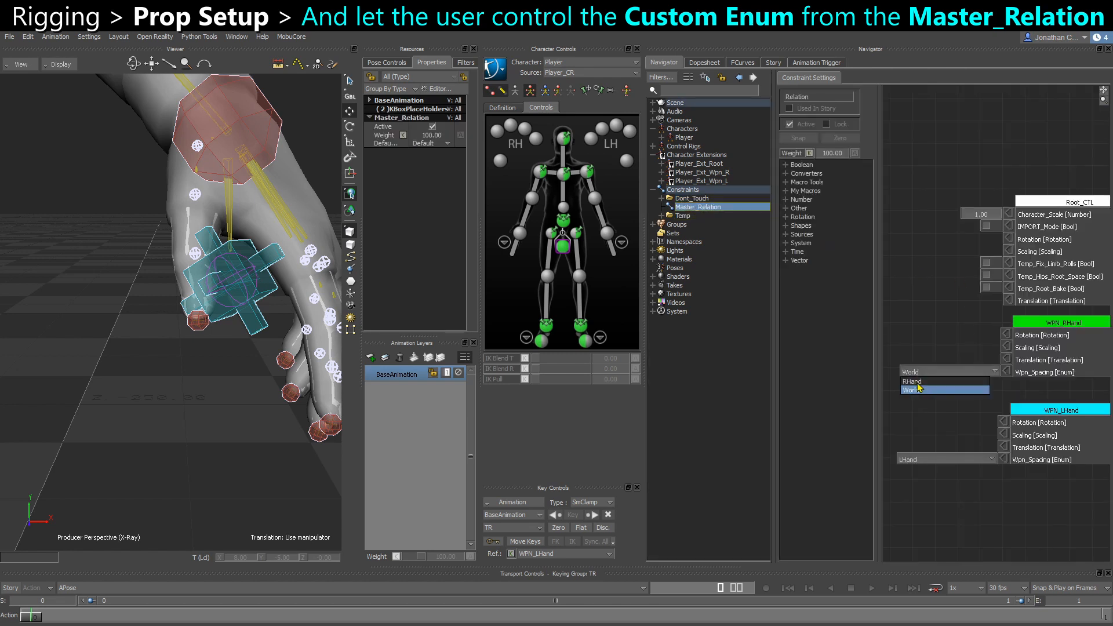
click(918, 390)
click(920, 374)
click(921, 391)
click(916, 374)
click(915, 382)
Step: Test WPN_LHand's Wpn_Spacing in Master_Relation by switching it to World and back to LHand
click(922, 459)
click(911, 479)
click(921, 459)
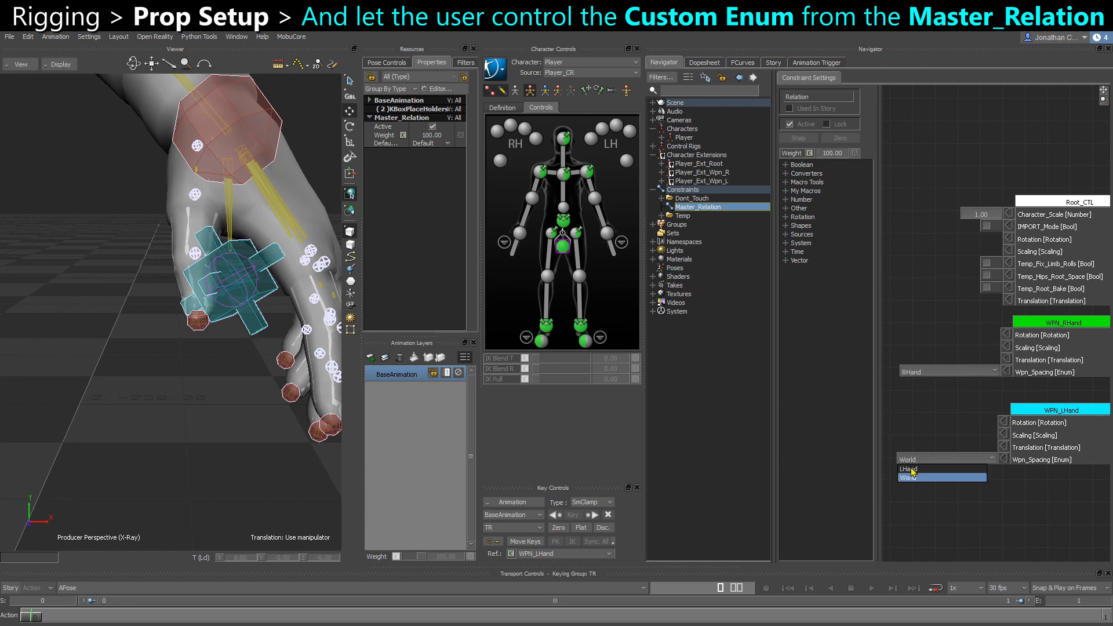
click(915, 475)
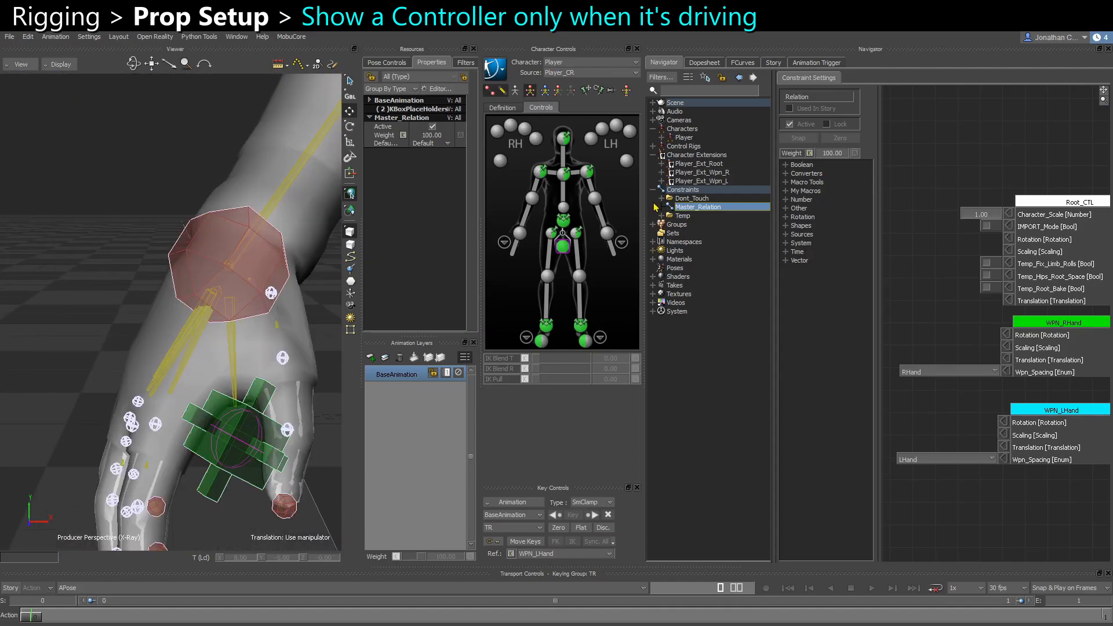
Step: Add the four hand and world weapon markers as receivers in Relation_Wpn_Space_Switch and make their Visibility animatable
click(662, 198)
click(701, 225)
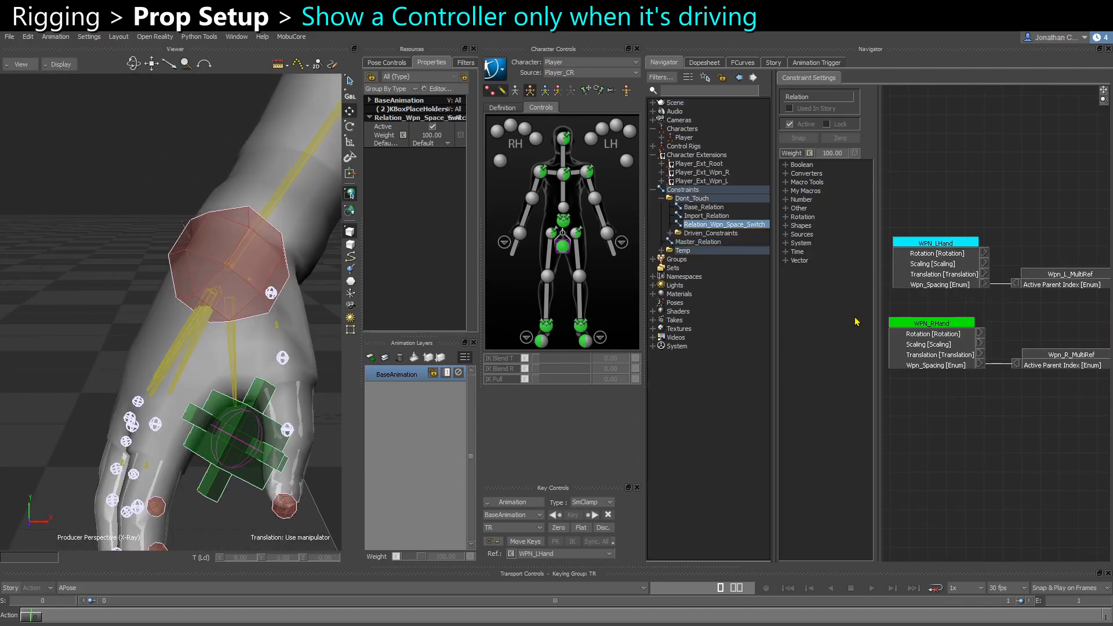
middle_drag(1039, 433, 1008, 428)
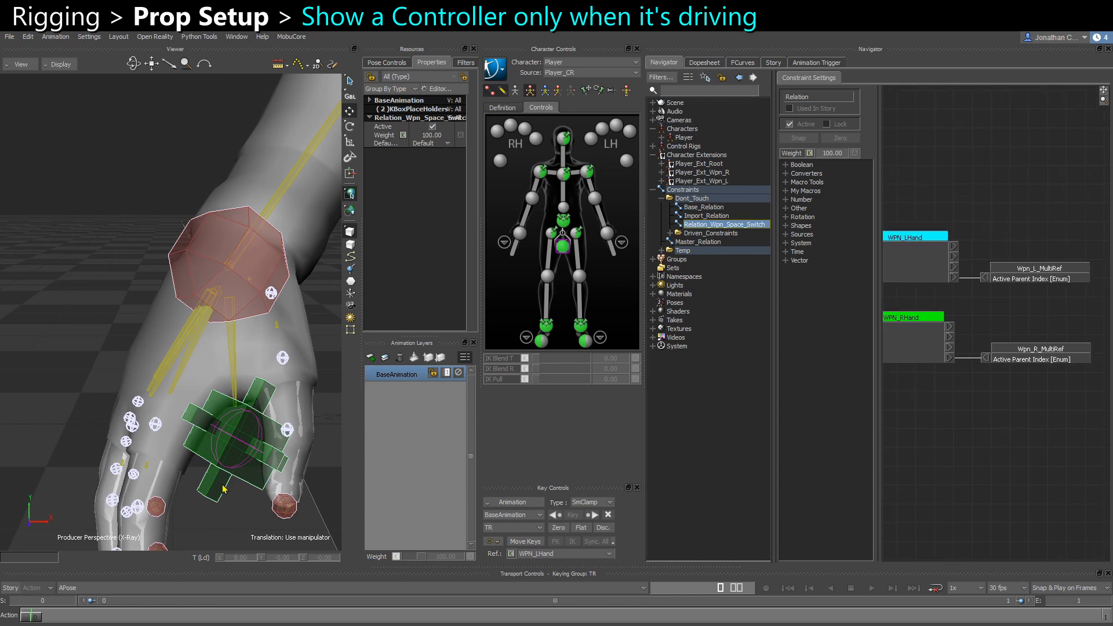
click(207, 458)
shift+click(206, 456)
alt+right_drag(222, 479, 160, 429)
alt+middle_drag(223, 449, 113, 452)
shift+click(269, 399)
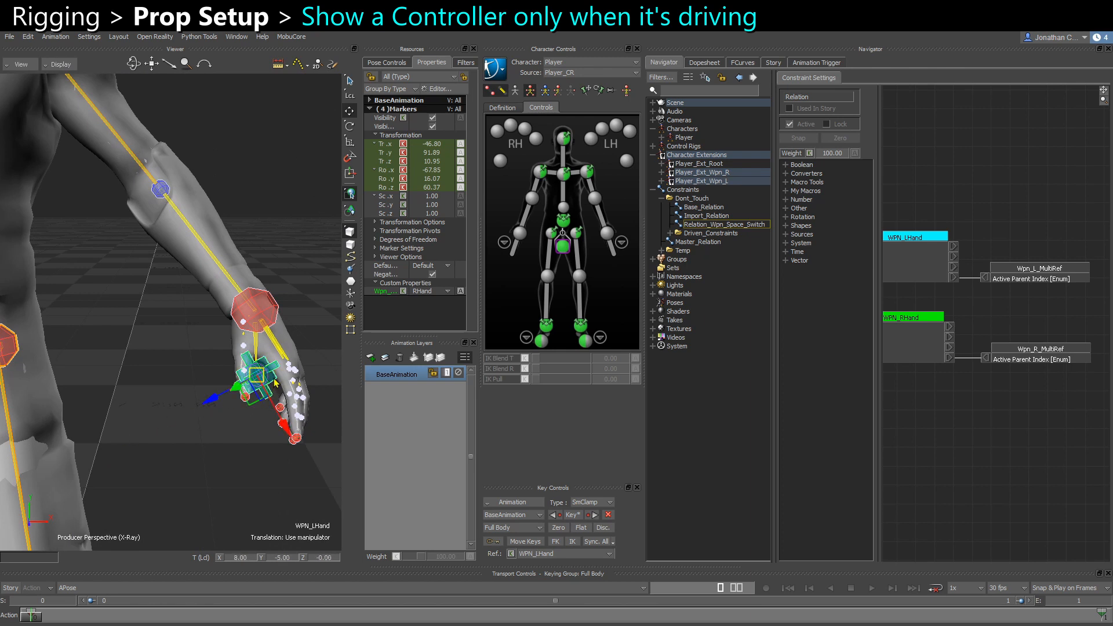
drag(203, 471, 1019, 310)
click(1022, 465)
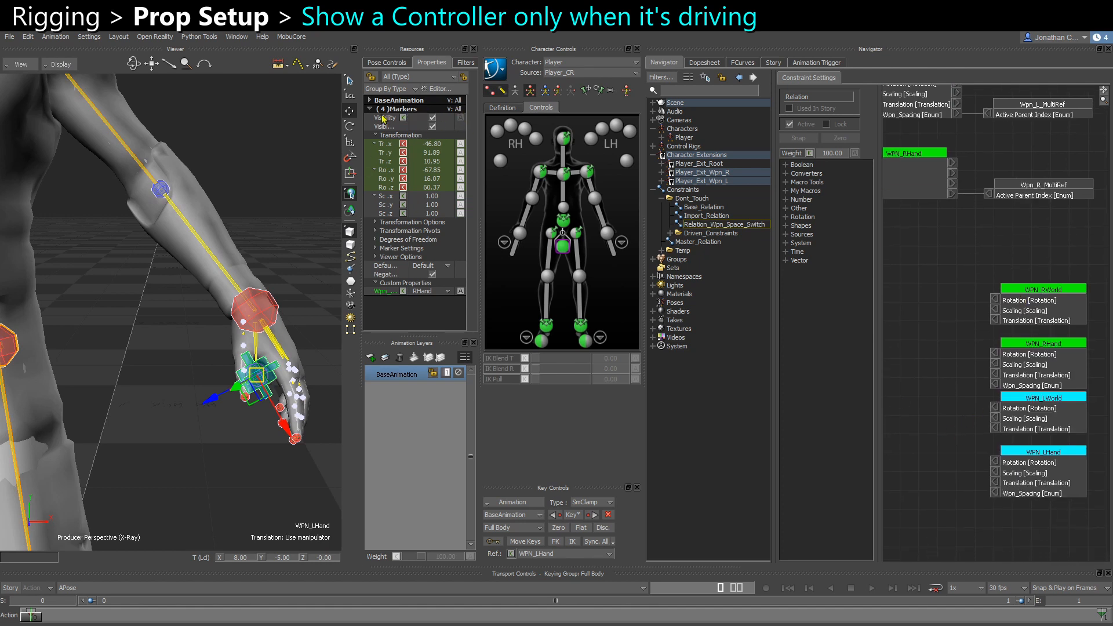
click(461, 118)
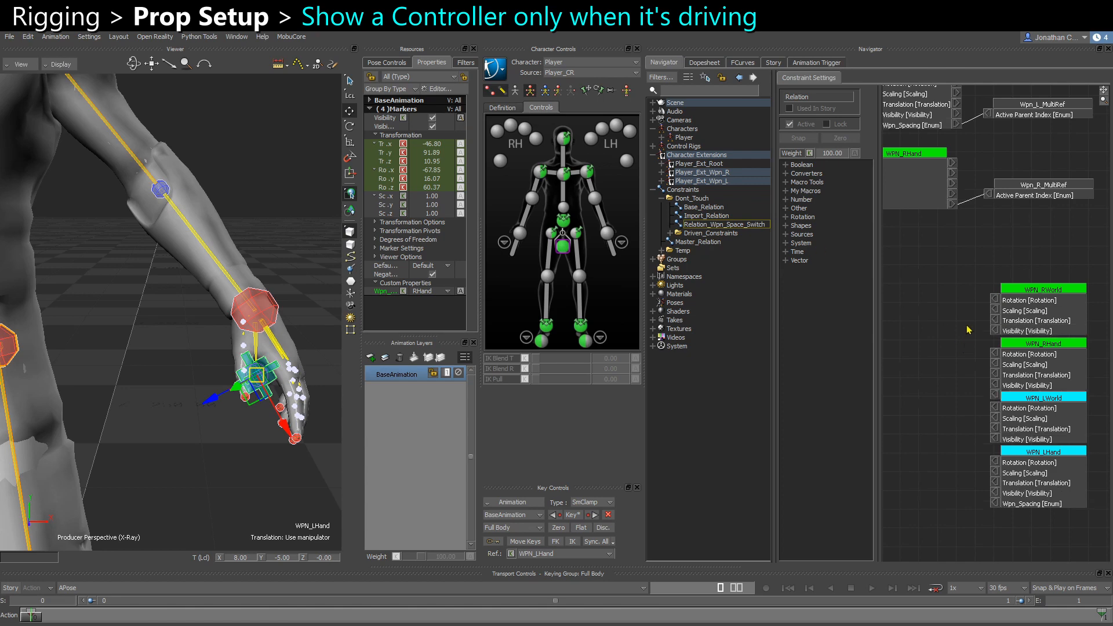
Step: Move the WPN_RHand and WPN_RWorld receivers beyond the MultiRef nodes and stack them with WPN_RHand above
drag(966, 330, 1108, 247)
shift+drag(1012, 444, 1085, 241)
shift+drag(1050, 274, 1053, 350)
drag(1062, 254, 1099, 389)
drag(1056, 326, 1068, 250)
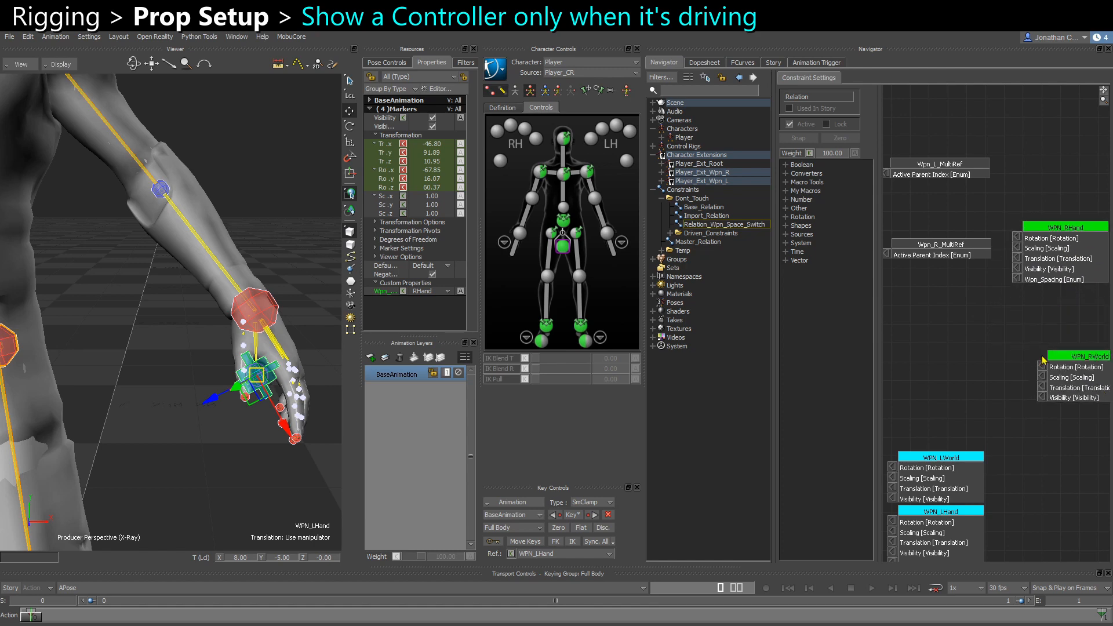
drag(1052, 377, 1035, 323)
drag(1045, 252, 1054, 228)
drag(1067, 337, 1066, 301)
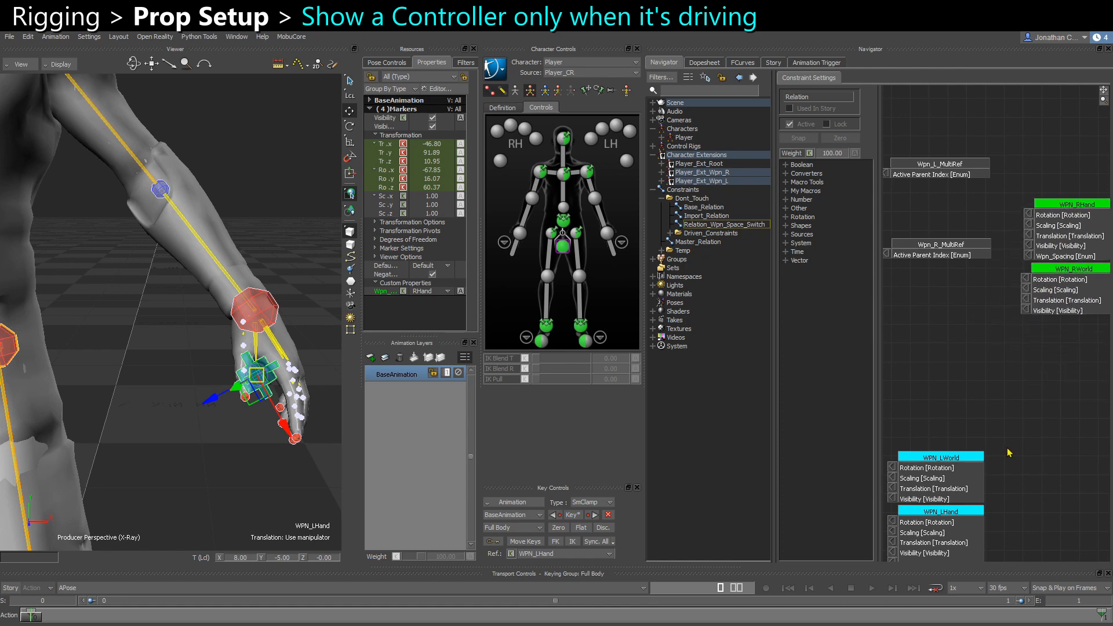
Step: Stack the WPN_LHand and WPN_LWorld receivers above the WPN_RHand receiver, with WPN_LHand first
shift+drag(1008, 448, 1059, 383)
shift+drag(931, 304, 924, 354)
drag(982, 470, 998, 331)
shift+drag(987, 348, 1089, 209)
shift+drag(1005, 396, 971, 341)
drag(955, 547, 1019, 313)
shift+drag(1003, 329, 1044, 160)
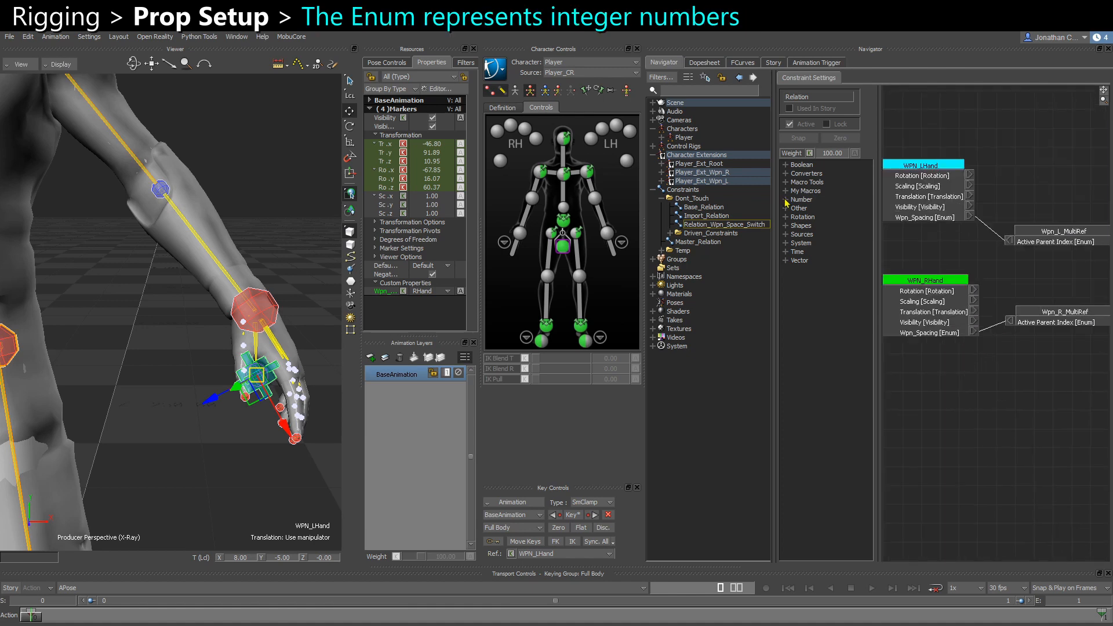
Step: Add an Is Identical (a == b) node with WPN_LHand's Wpn_Spacing feeding a and b exposed at 0.00
click(786, 199)
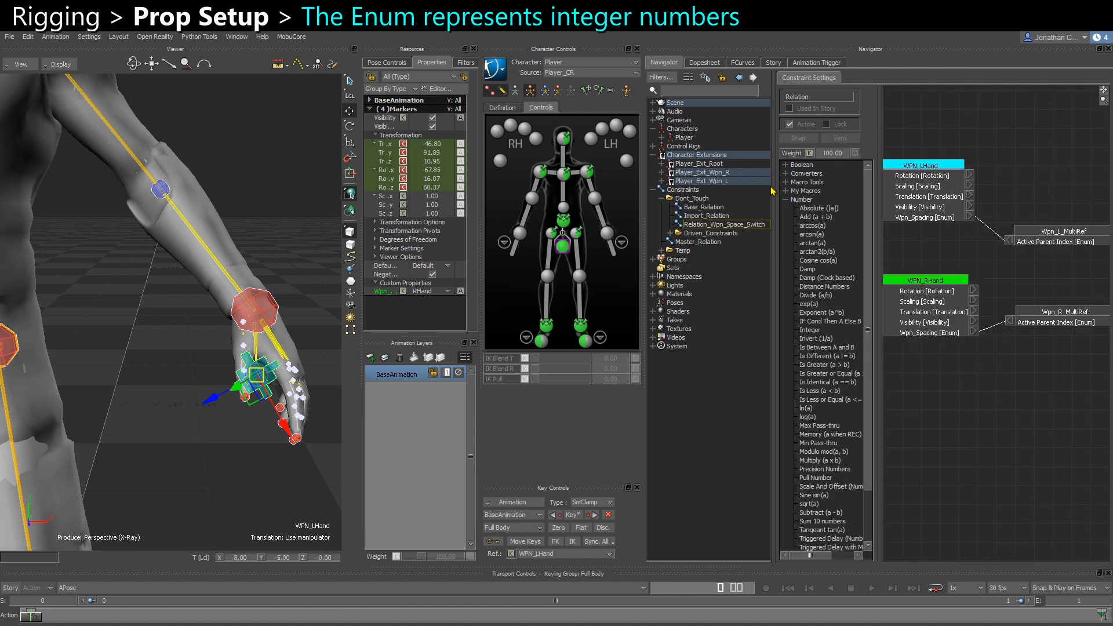
drag(828, 382, 1034, 164)
shift+drag(1016, 201, 1052, 230)
scroll(1005, 237, up, 1)
right_click(1008, 221)
click(1016, 226)
shift+drag(950, 248, 982, 246)
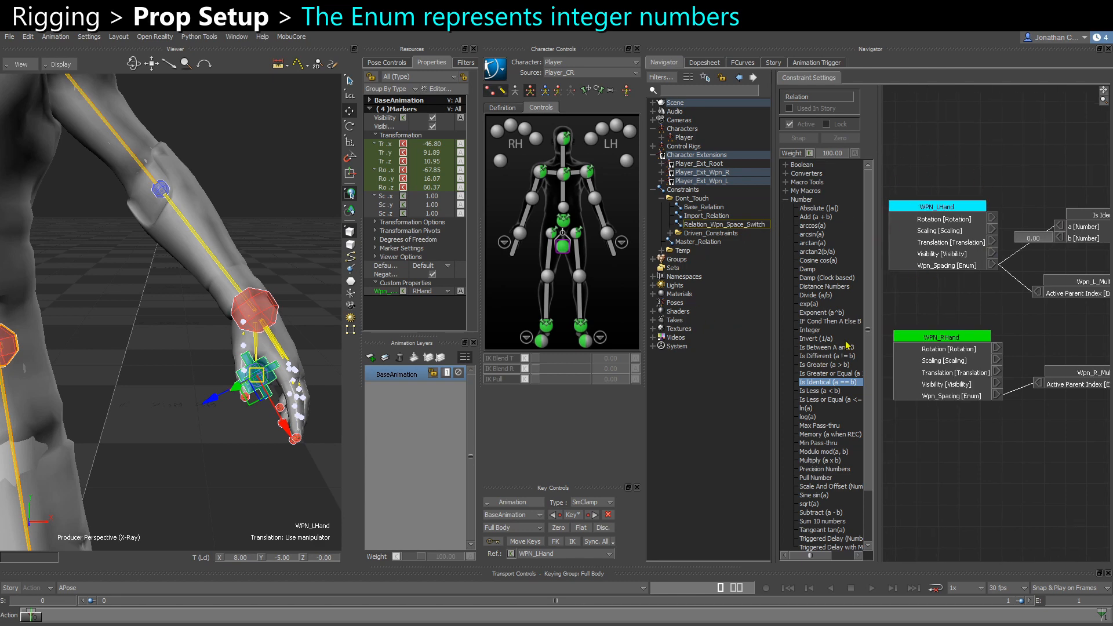
Step: Select the WPN_LHand marker and check the order of the options in its Wpn_Spacing property
scroll(247, 447, up, 3)
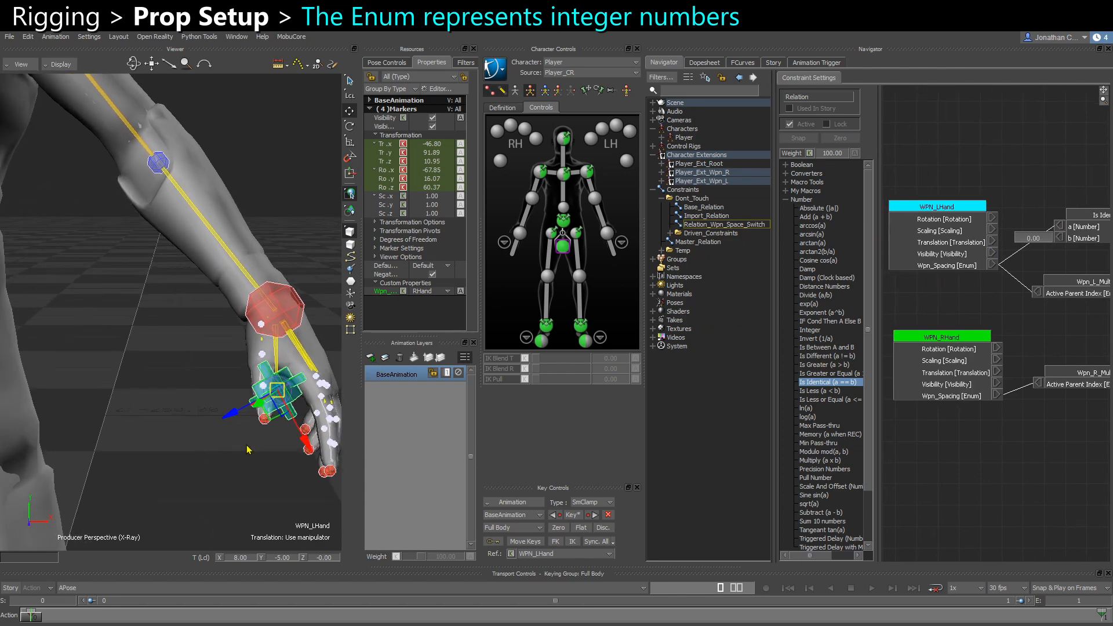
click(248, 450)
click(306, 407)
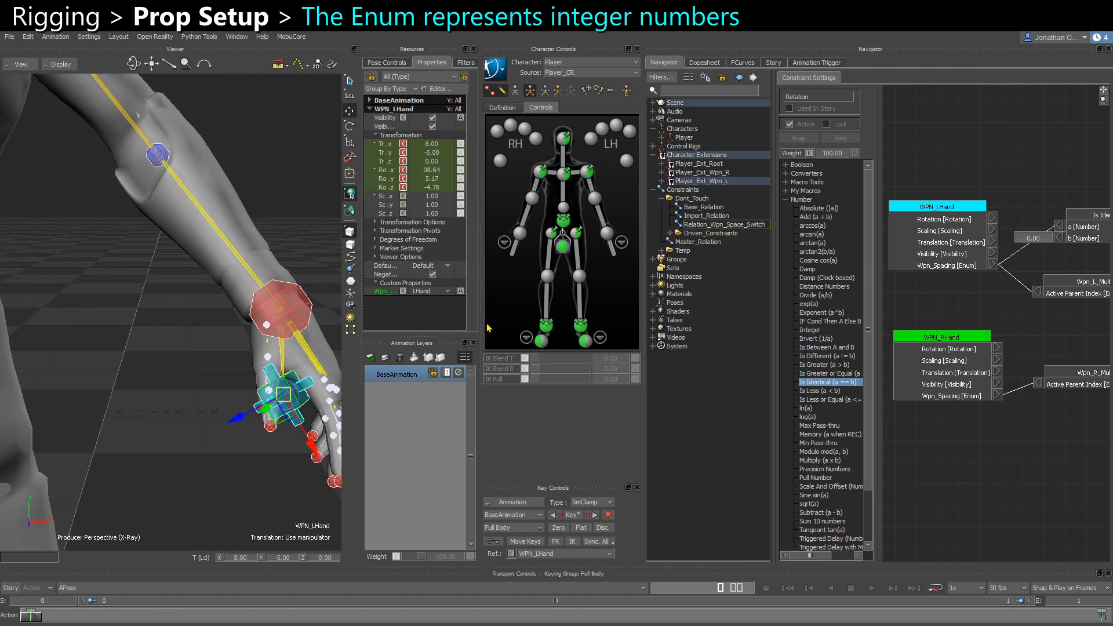
drag(488, 327, 534, 324)
click(458, 239)
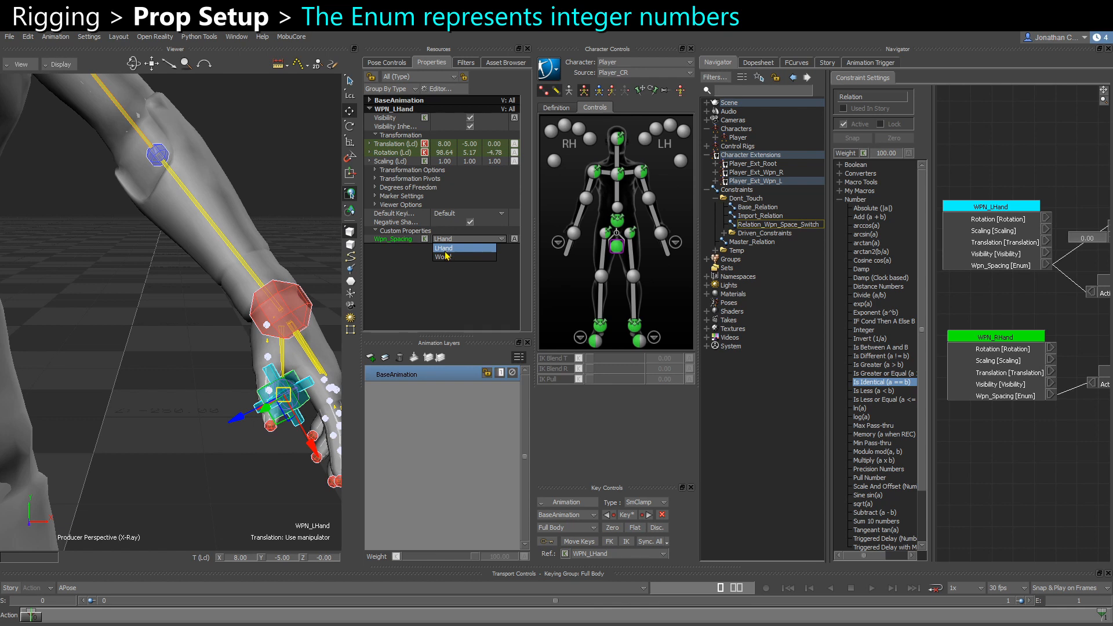
click(1000, 302)
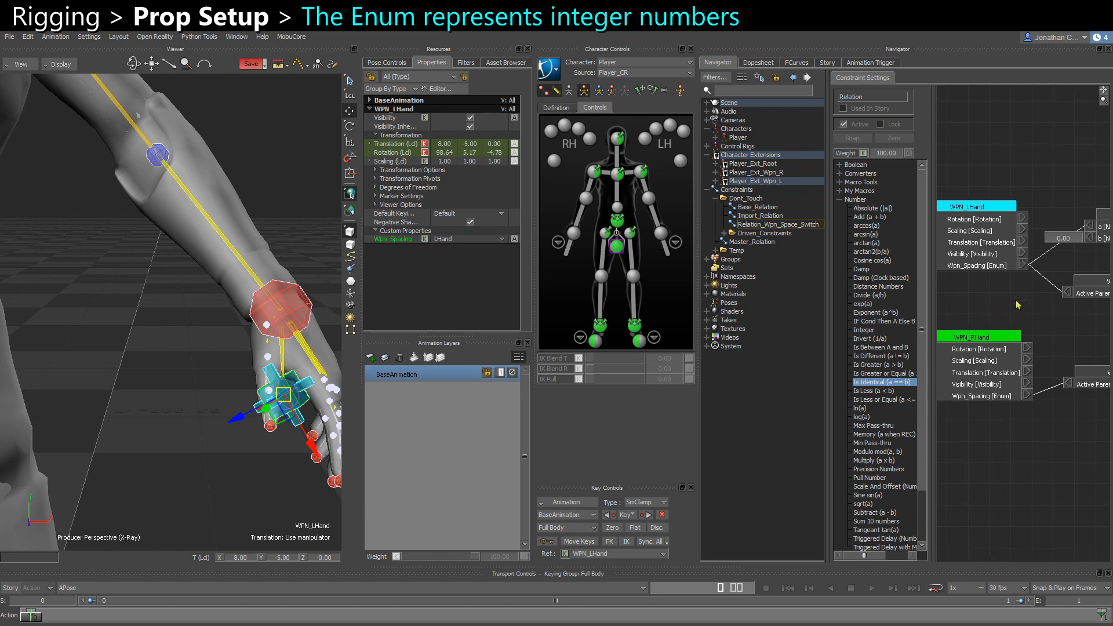
Step: Widen the relation graph and connect the Is Identical result to the Visibility of the WPN_LHand receiver
shift+drag(1018, 305, 959, 309)
drag(1058, 257, 1052, 259)
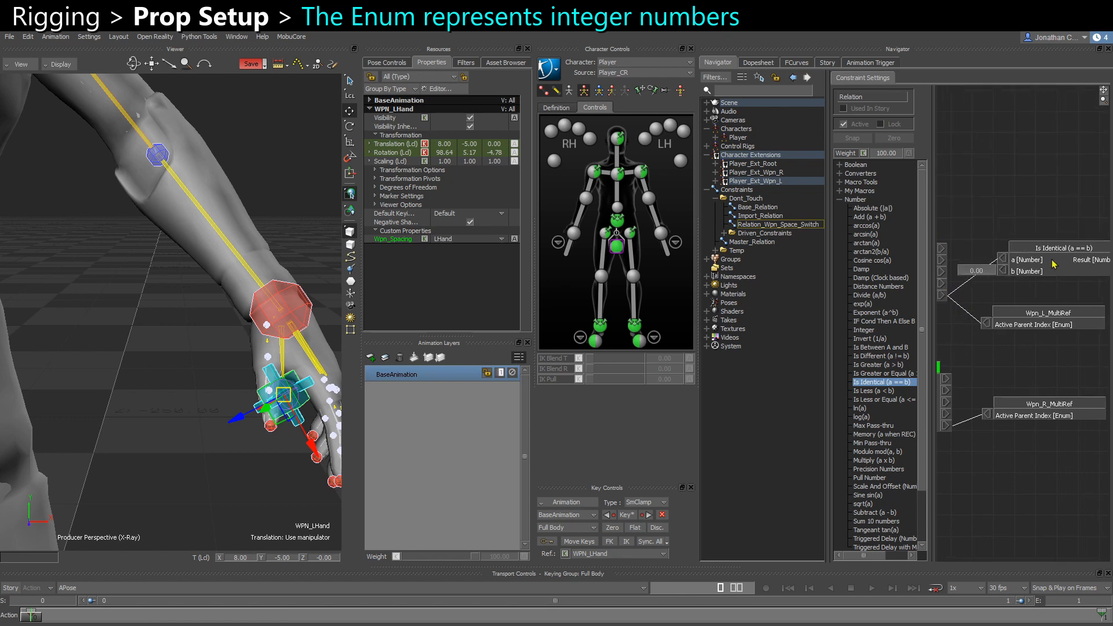
mouse_move(1023, 294)
shift+mouse_down()
mouse_move(1049, 294)
mouse_move(1026, 298)
shift+mouse_up()
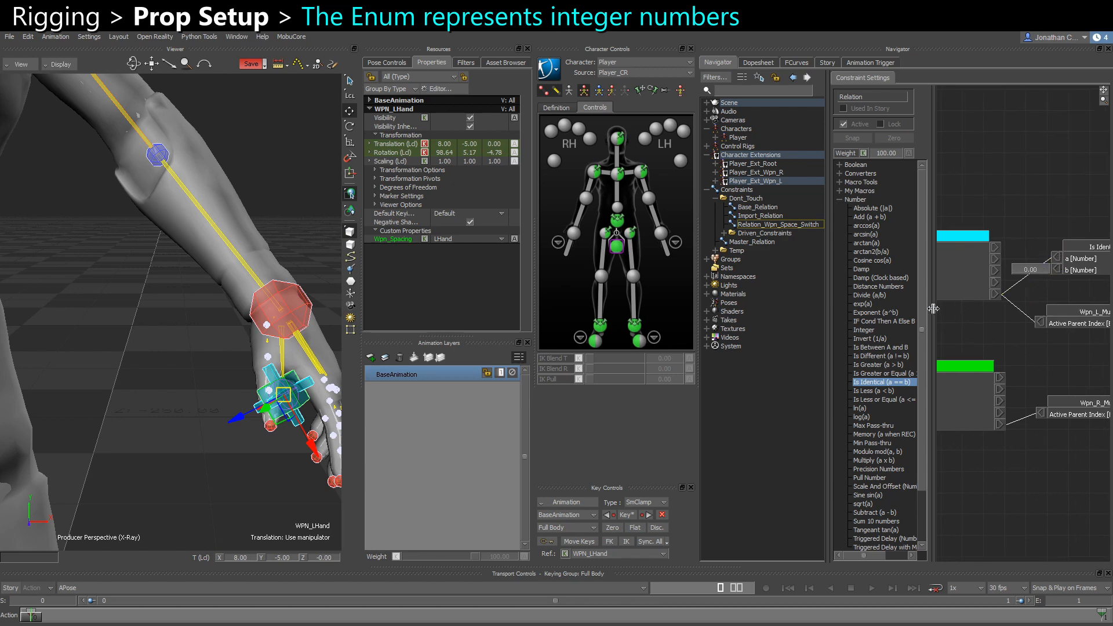
drag(930, 309, 911, 309)
drag(827, 328, 769, 323)
shift+drag(938, 325, 842, 329)
shift+drag(992, 341, 947, 347)
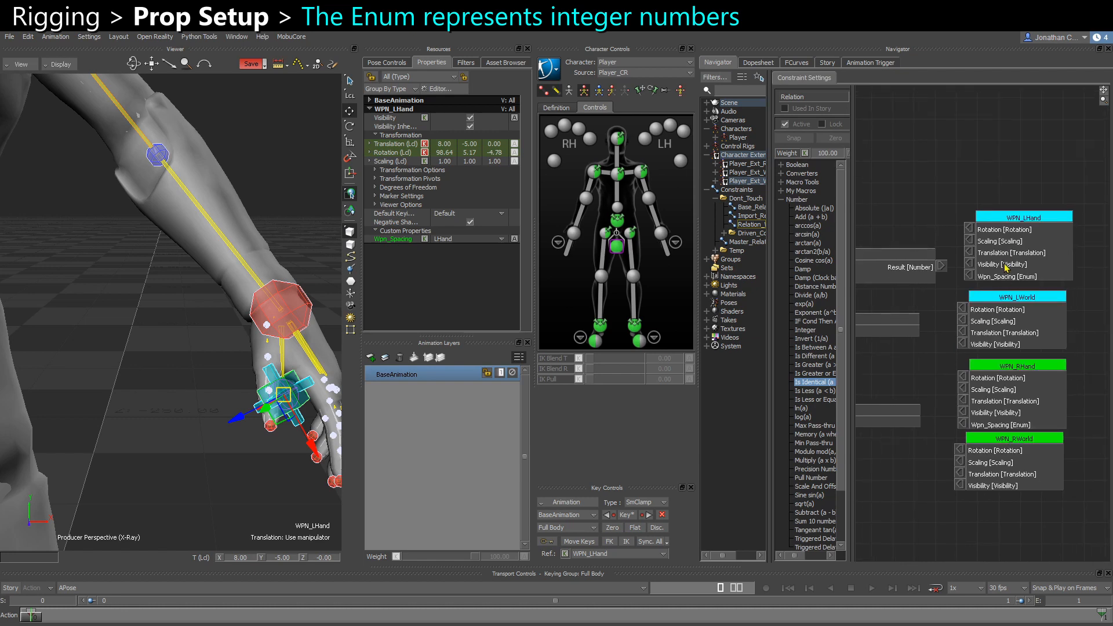
drag(1009, 267, 1024, 253)
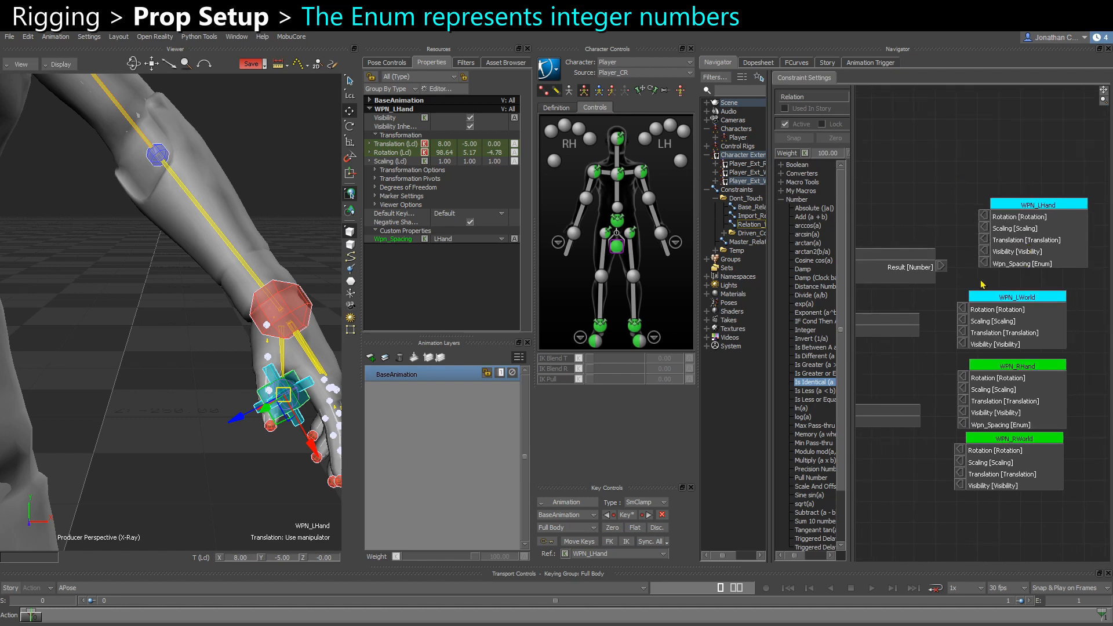
drag(942, 268, 998, 220)
Step: Duplicate the Is Identical node below the original, with WPN_LHand's Wpn_Spacing feeding a and b set to 1.00
click(998, 205)
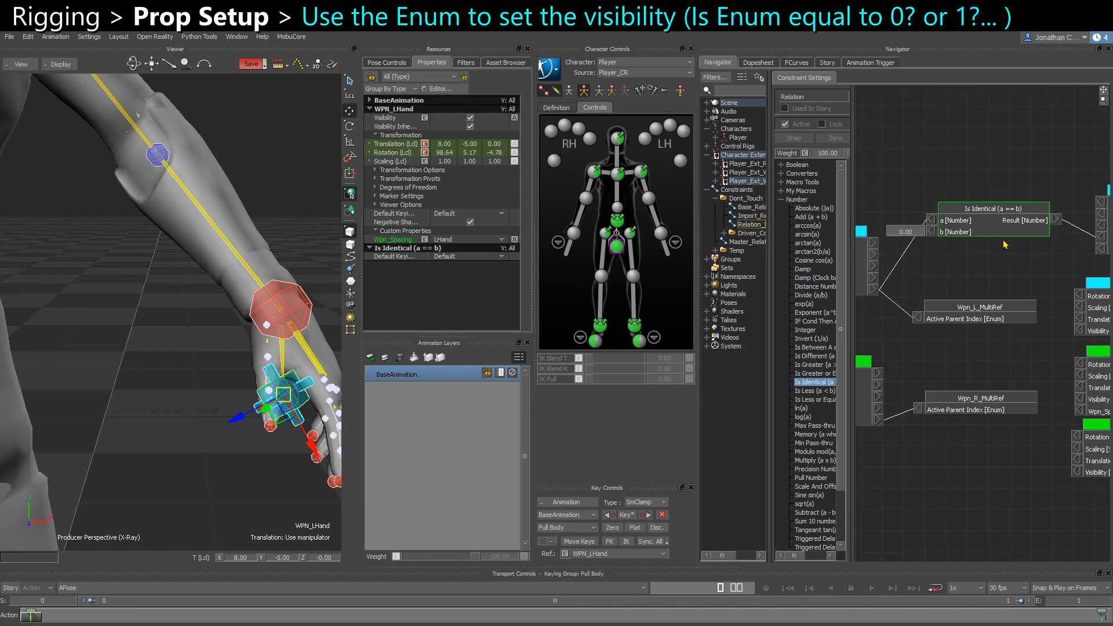
key(ctrl+v)
drag(1014, 266, 967, 255)
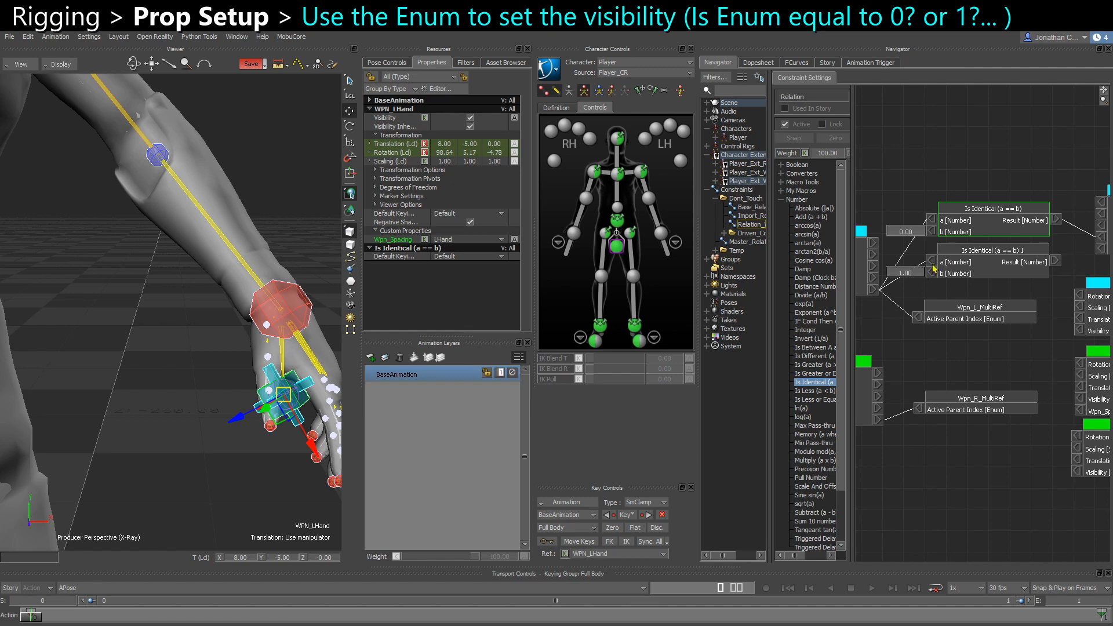
shift+drag(1003, 356, 937, 349)
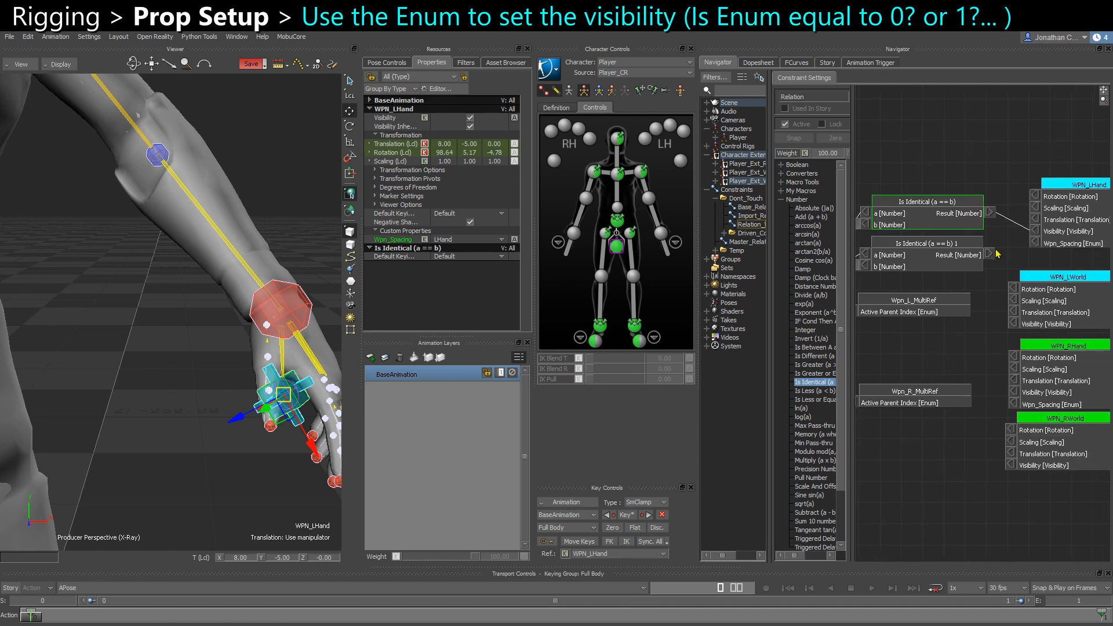
Step: Connect the second Is Identical node's result to the Visibility of the WPN_LWorld receiver and place that receiver directly beneath WPN_LHand
drag(990, 258, 1008, 330)
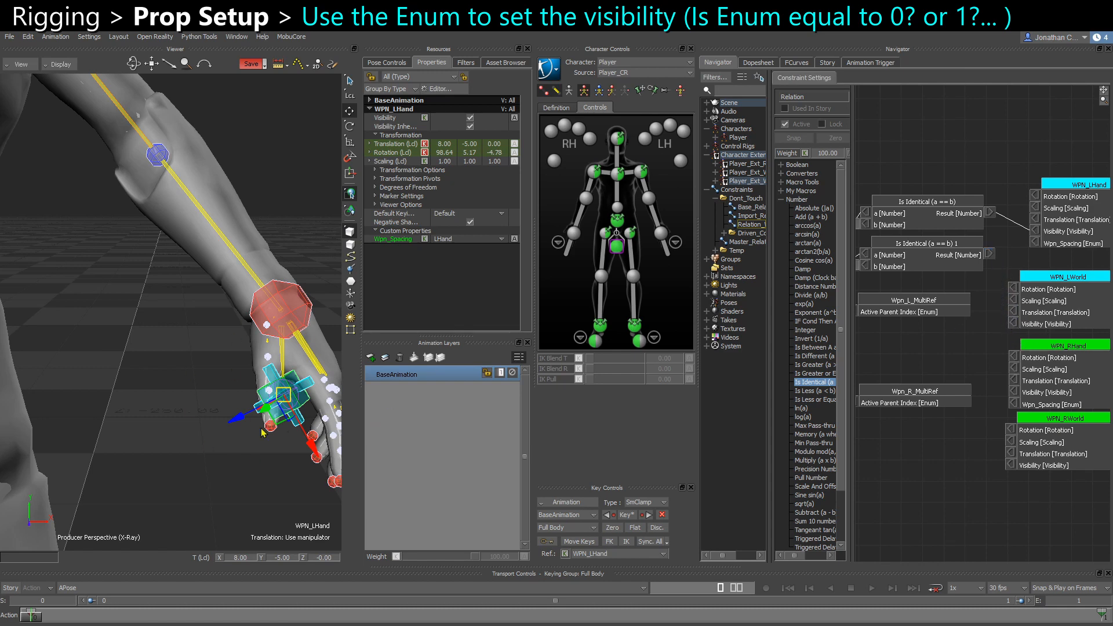
drag(992, 258, 1014, 325)
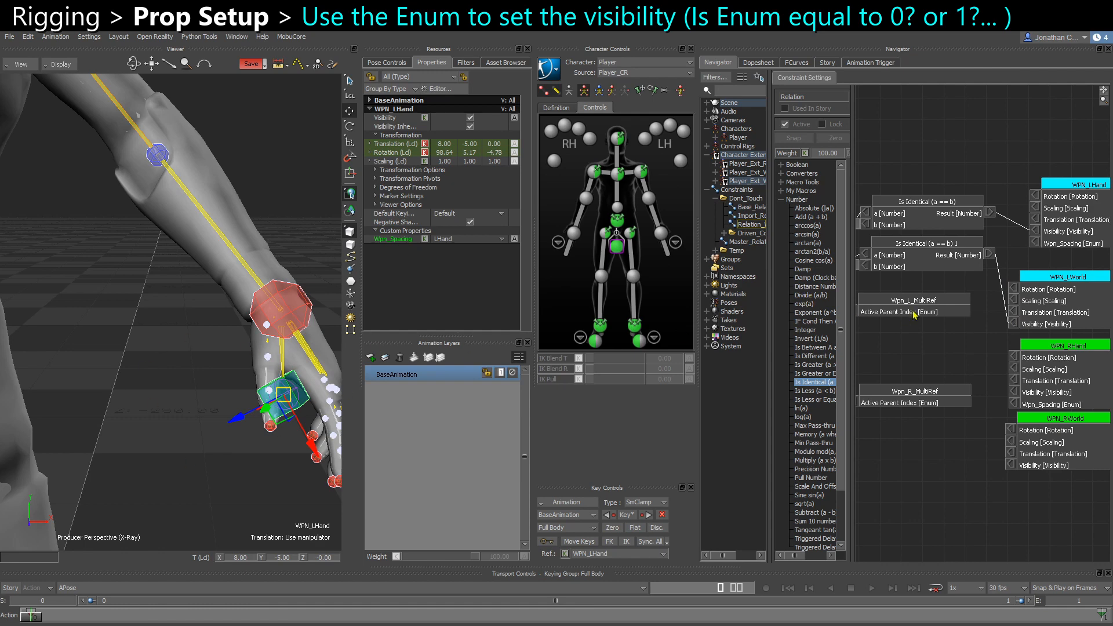
middle_drag(1018, 312, 971, 330)
drag(1006, 323, 1019, 285)
drag(1038, 213, 1034, 191)
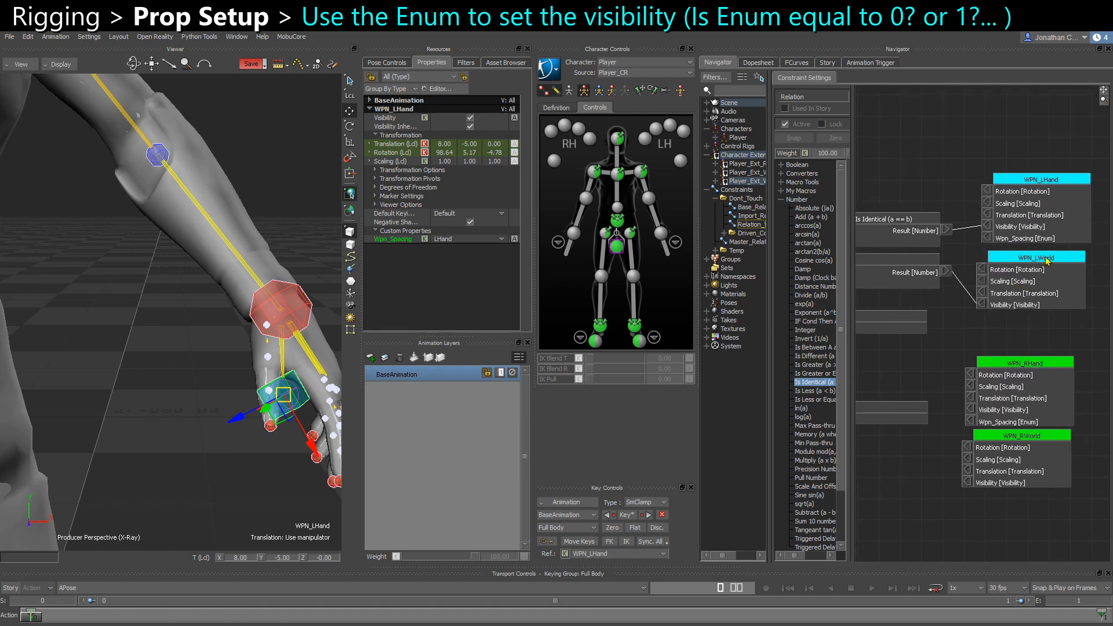
drag(1047, 280, 1048, 271)
Step: Open Master_Relation and test the controller visibility by switching WPN_LHand's Wpn_Spacing to World and back to LHand
click(322, 417)
click(303, 404)
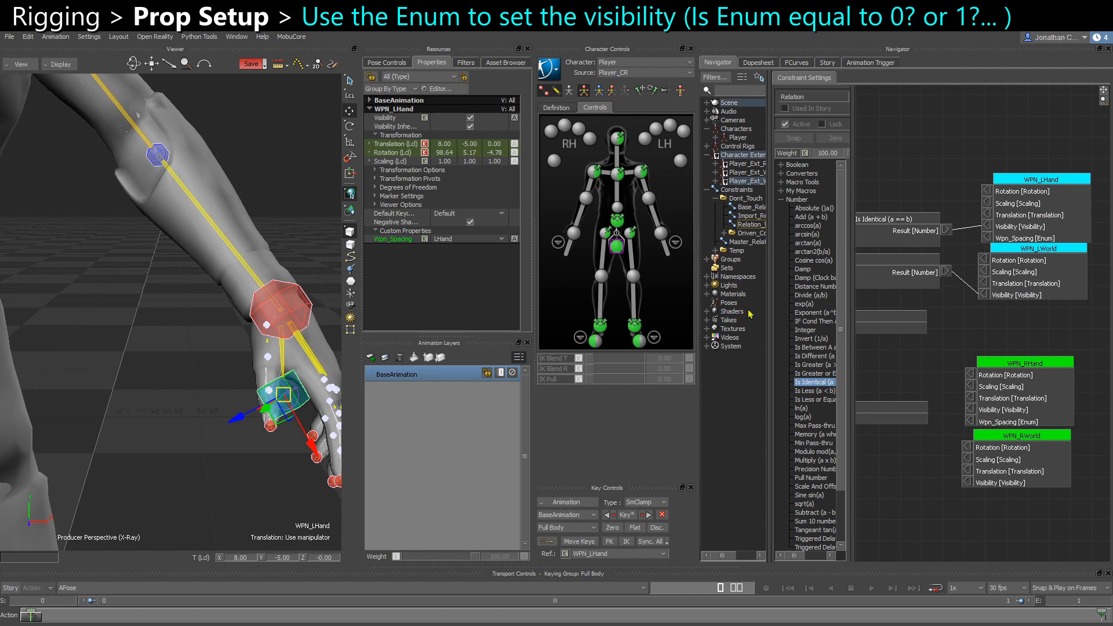
click(742, 242)
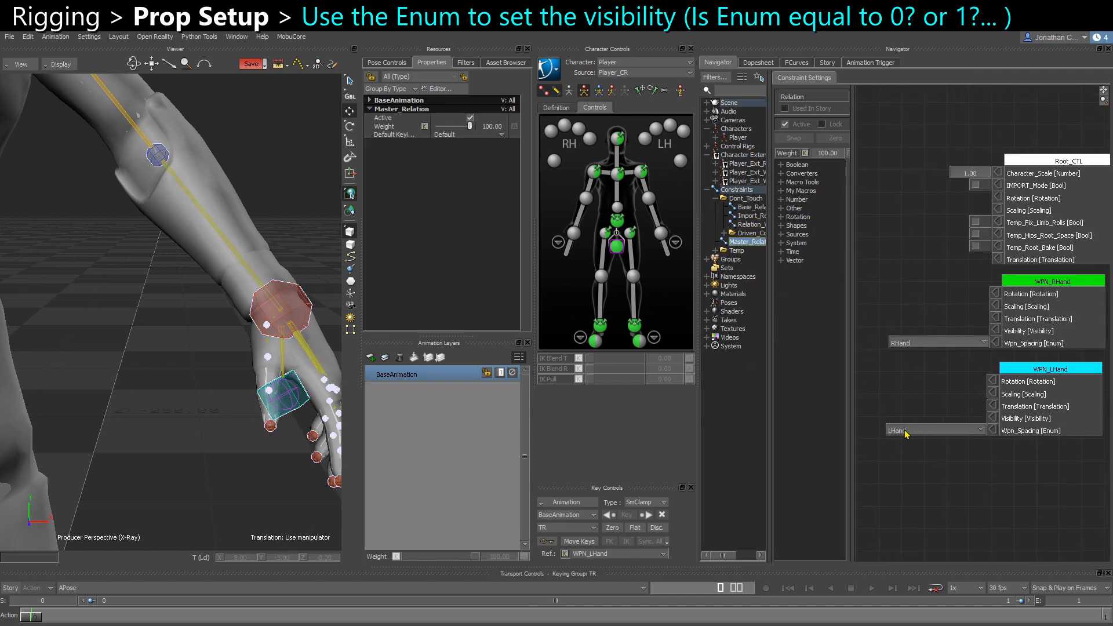
click(906, 432)
click(907, 450)
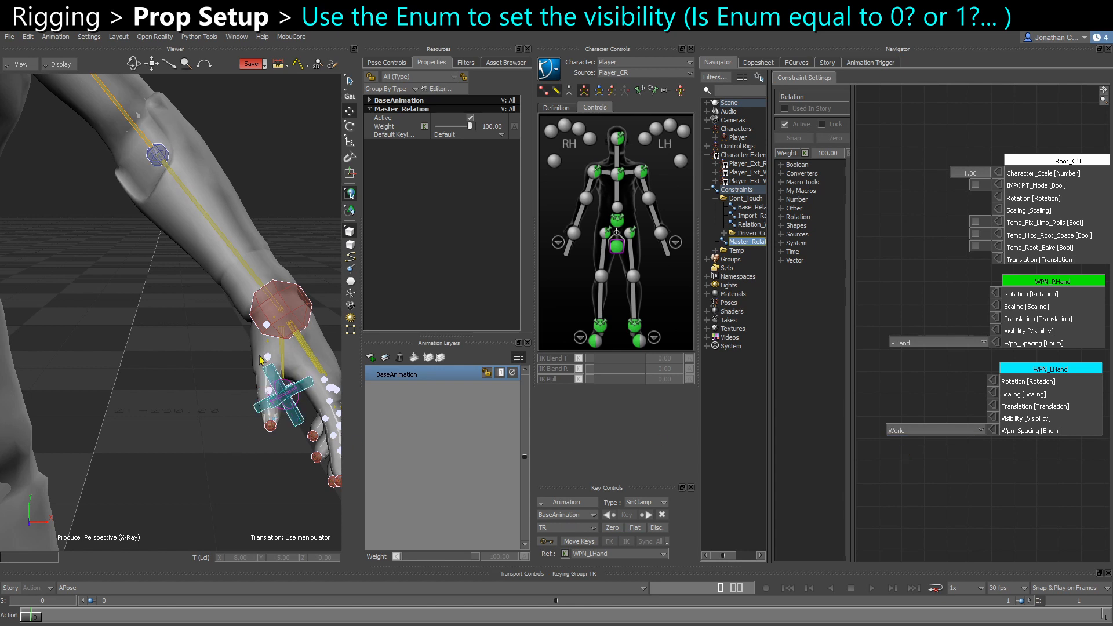
click(901, 433)
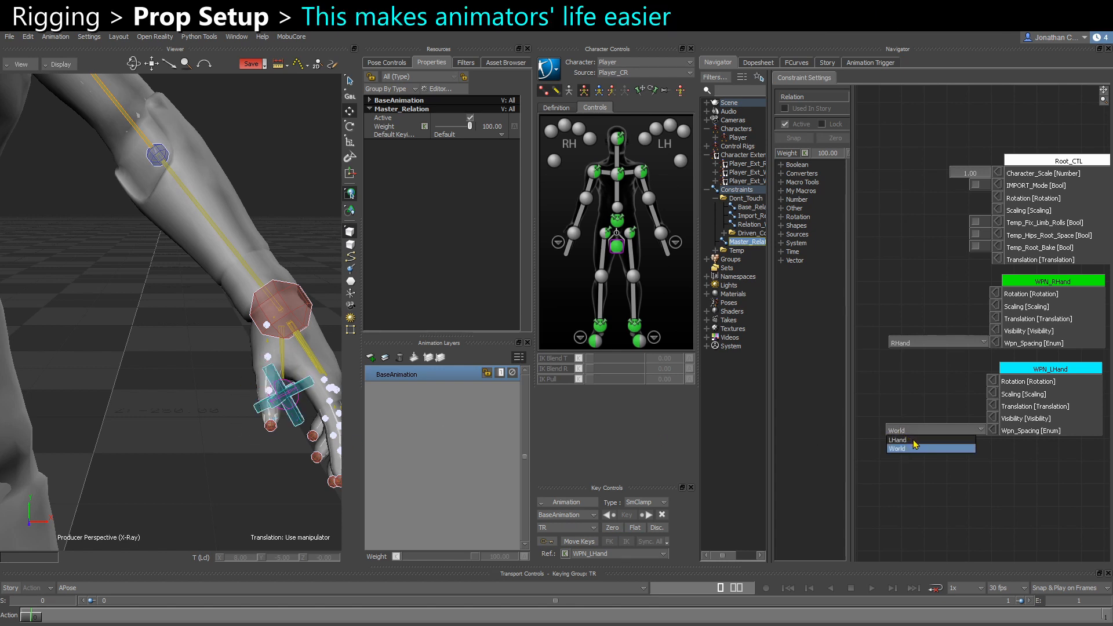
click(914, 440)
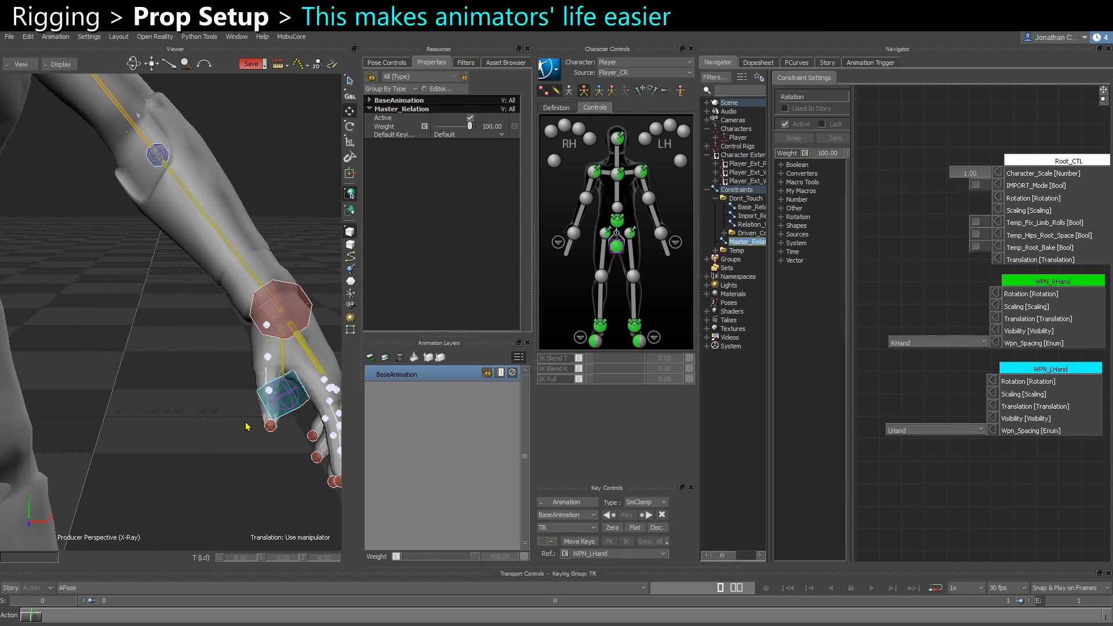
Step: Try moving the WPN_LHand marker away from the hand, and toggle its Wpn_Spacing to World and back to LHand in Master_Relation
click(275, 416)
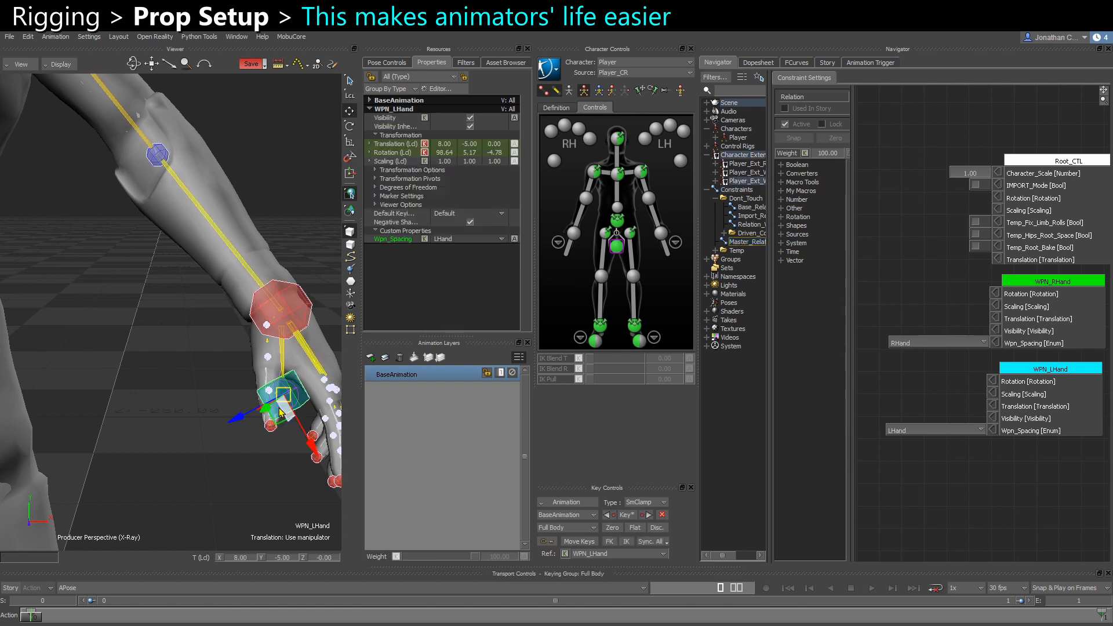
drag(284, 396, 234, 397)
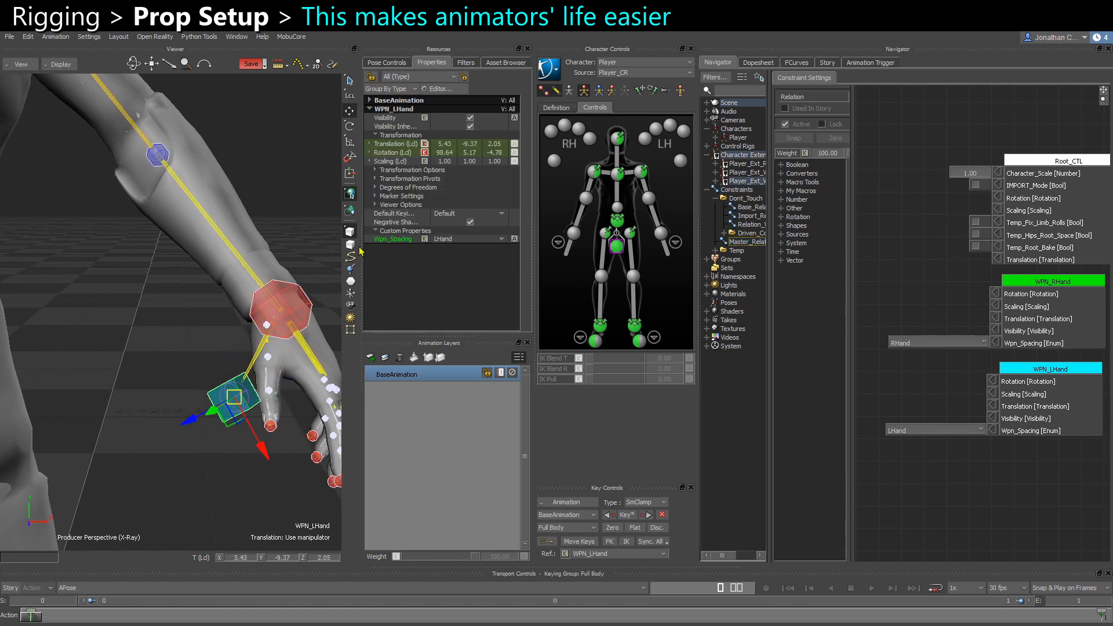
click(893, 434)
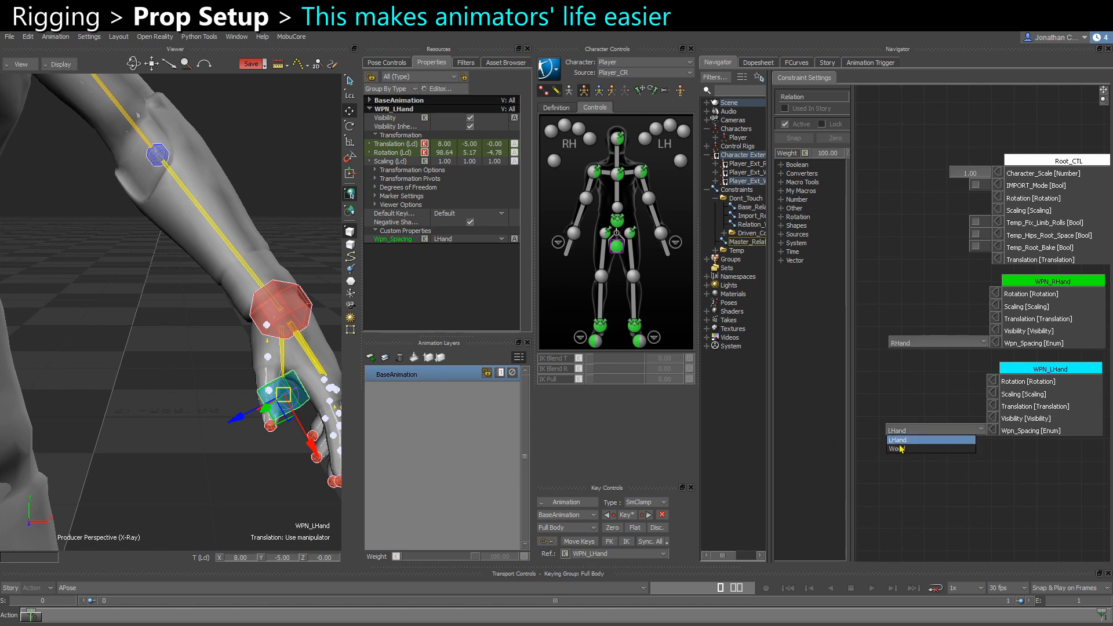
click(901, 450)
click(908, 435)
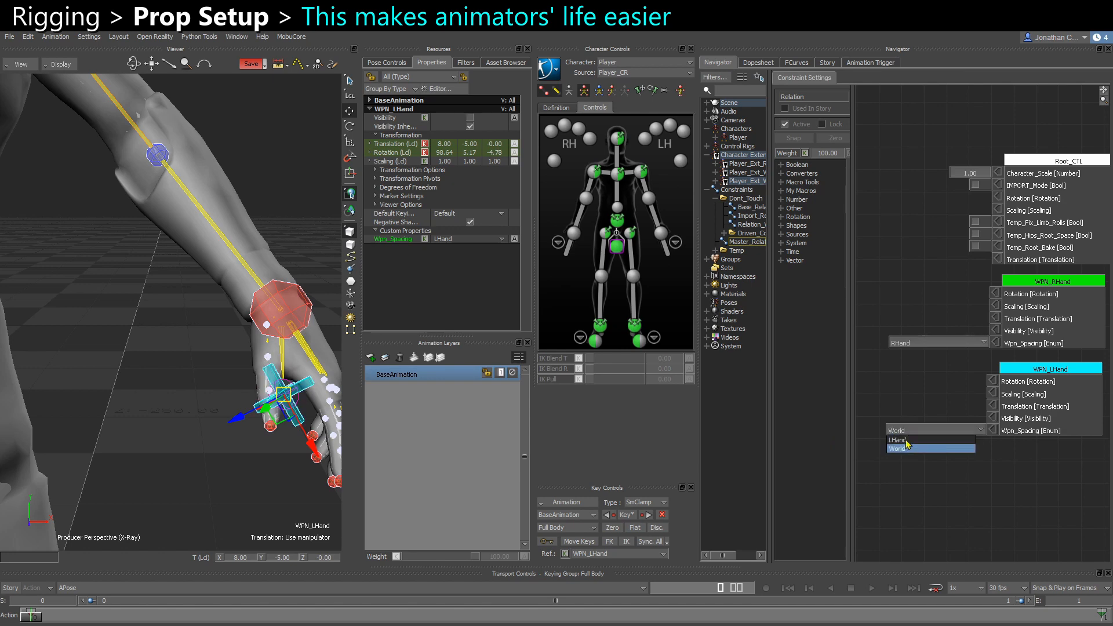
click(906, 446)
Step: Open the Relation_Wpn_Space_Switch constraint and duplicate both Is Identical nodes for the green right-hand controls
click(751, 224)
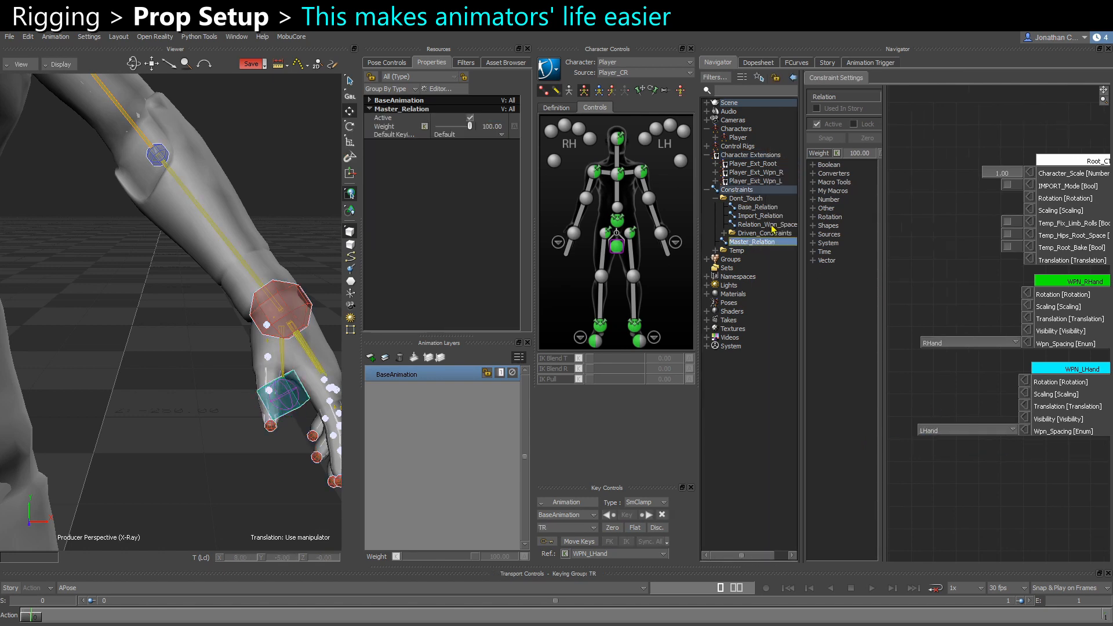
shift+drag(999, 314, 1053, 260)
shift+drag(889, 336, 960, 331)
drag(138, 422, 350, 379)
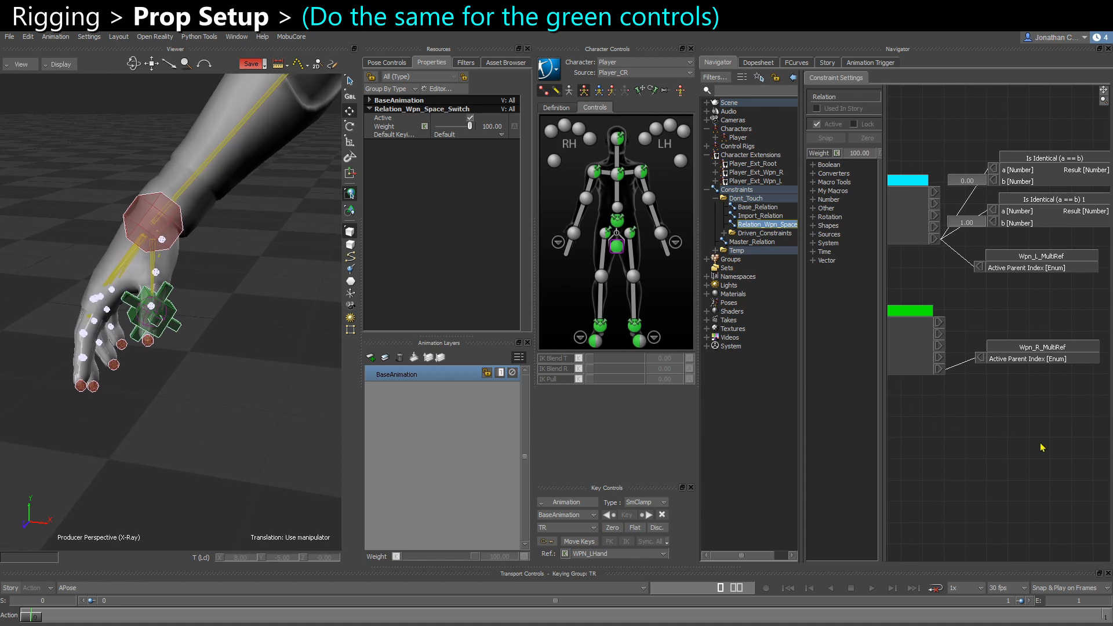
shift+drag(1041, 447, 1009, 475)
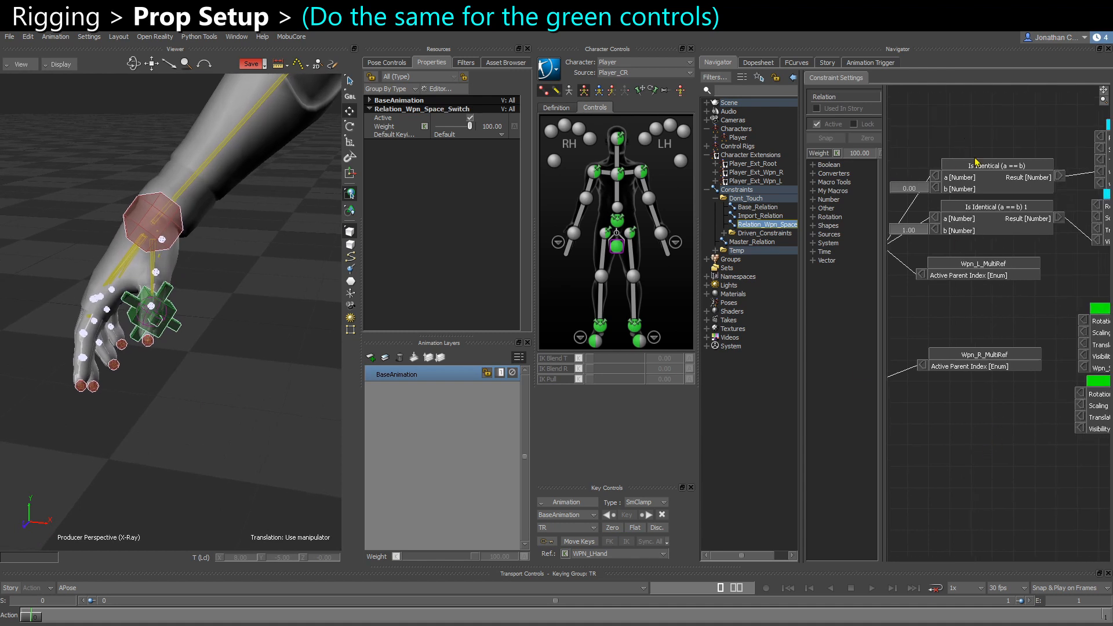
key(ctrl+v)
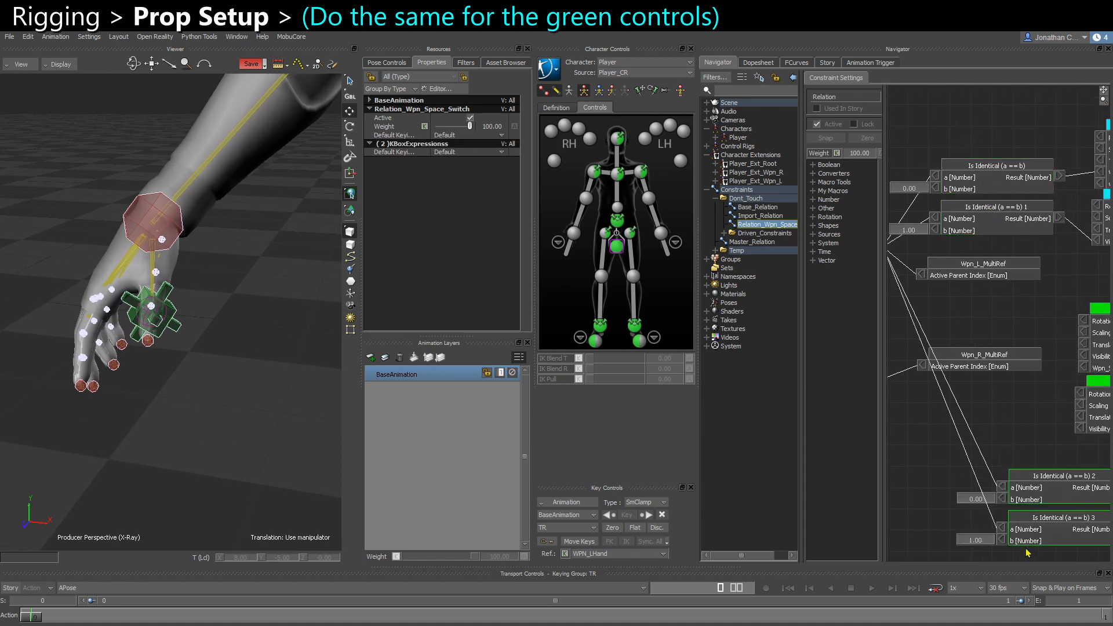
Step: Place the duplicated Is Identical nodes beside the WPN_RHand sender and move Wpn_R_MultiRef down below them
drag(1033, 538, 990, 442)
drag(990, 442, 1000, 373)
drag(1012, 333, 1017, 451)
shift+drag(965, 301, 1018, 291)
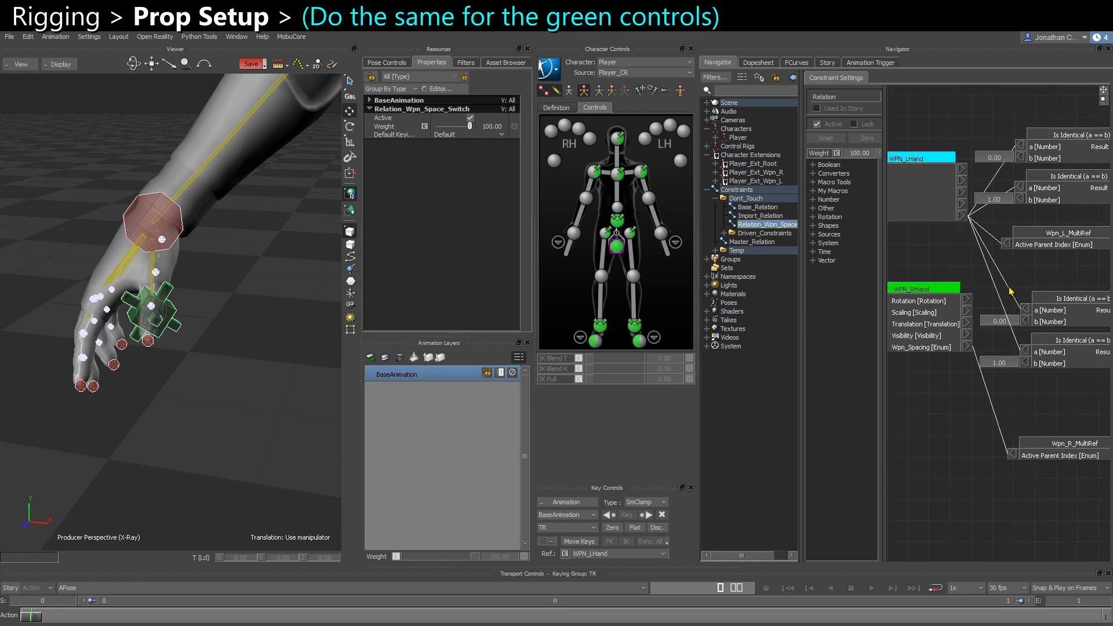
Step: Connect WPN_RHand's Wpn_Spacing to the a input of both duplicated Is Identical nodes and bring Wpn_R_MultiRef up close beneath them
scroll(1018, 292, up, 1)
shift+drag(944, 371, 1048, 316)
drag(980, 361, 1047, 364)
shift+drag(1056, 425, 1000, 420)
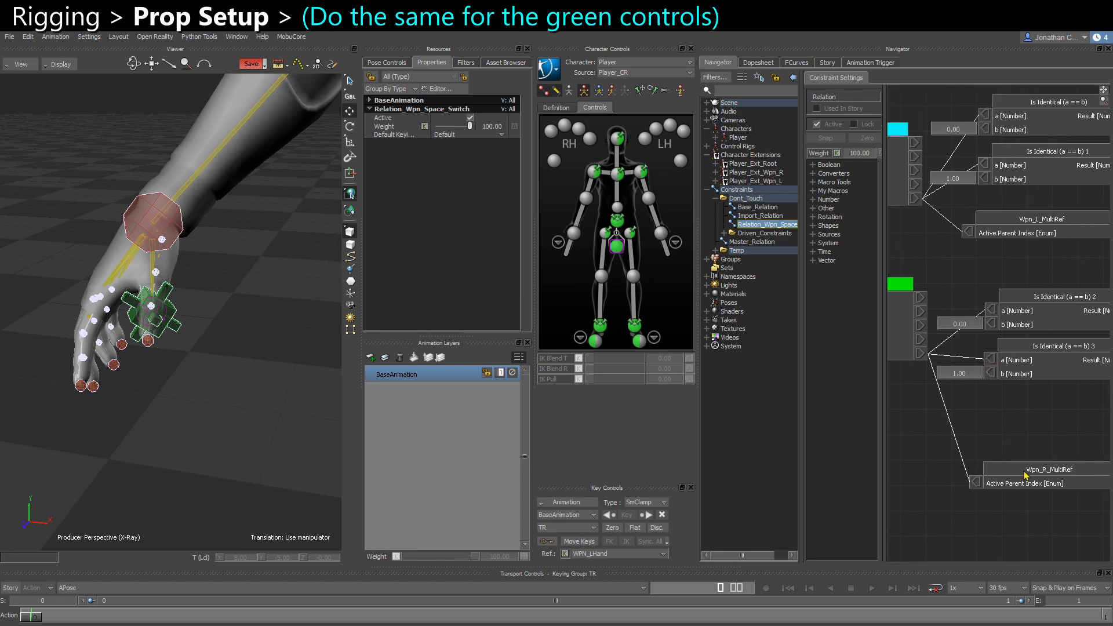
drag(1026, 473, 1027, 412)
Step: Connect the 0.00 comparison's result to WPN_RHand's Visibility and the 1.00 comparison's result to WPN_RWorld's Visibility
shift+drag(1027, 416, 842, 458)
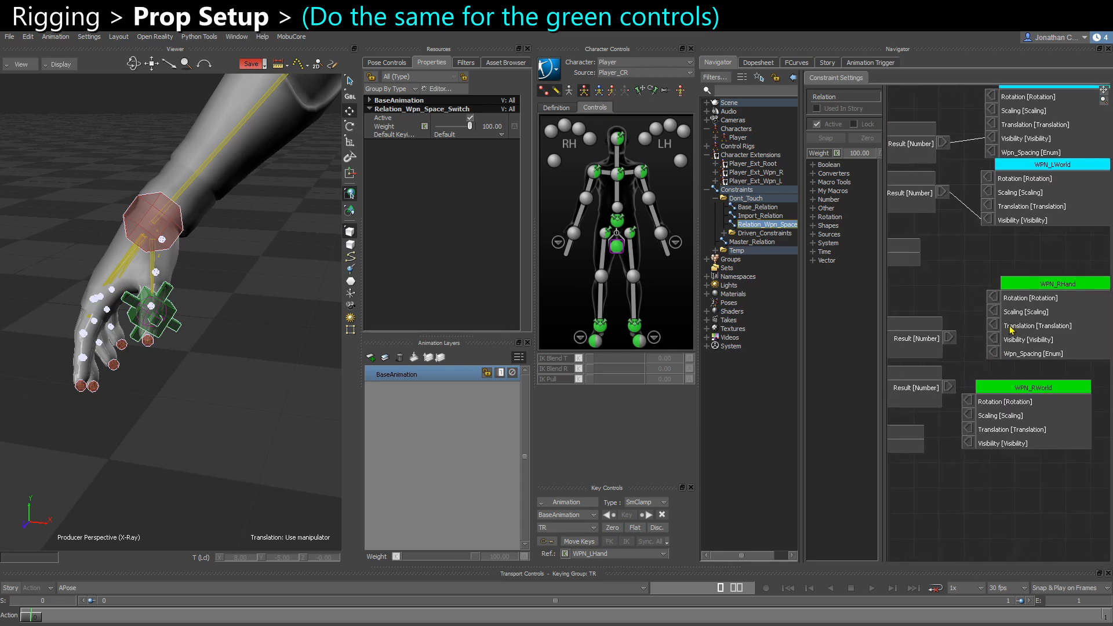
drag(949, 337, 995, 342)
drag(1035, 387, 1061, 381)
drag(948, 387, 1066, 441)
scroll(995, 438, down, 6)
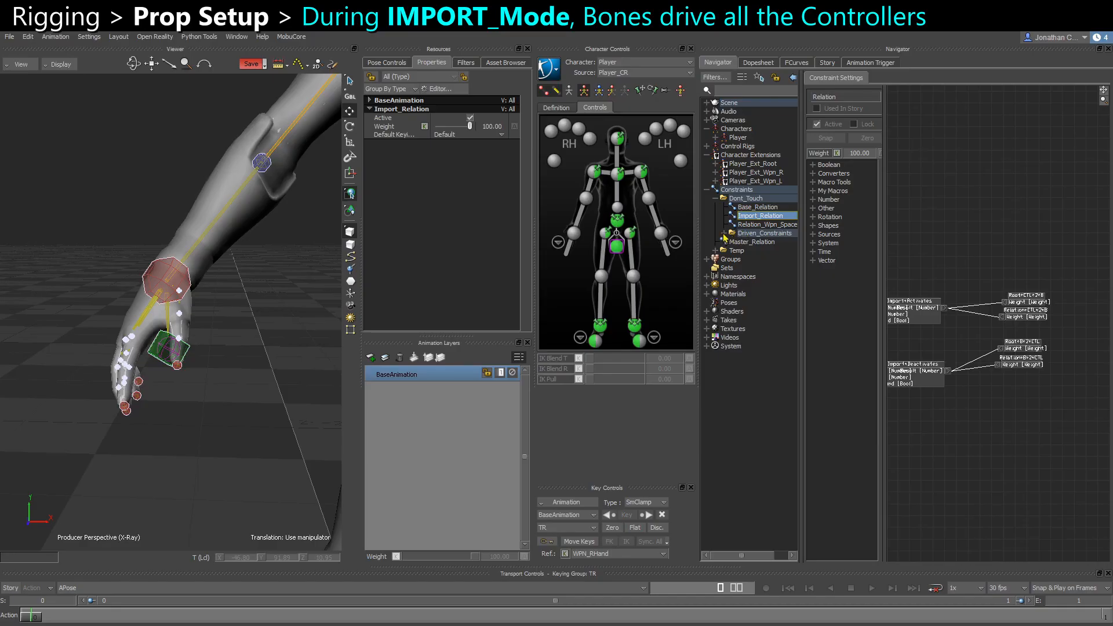
Step: Expand Driven_Constraints, open the Relation_CTL_2_B constraint, and move its WPN_RHand receiver higher above WPN_LHand in the graph
click(724, 233)
drag(801, 288, 837, 290)
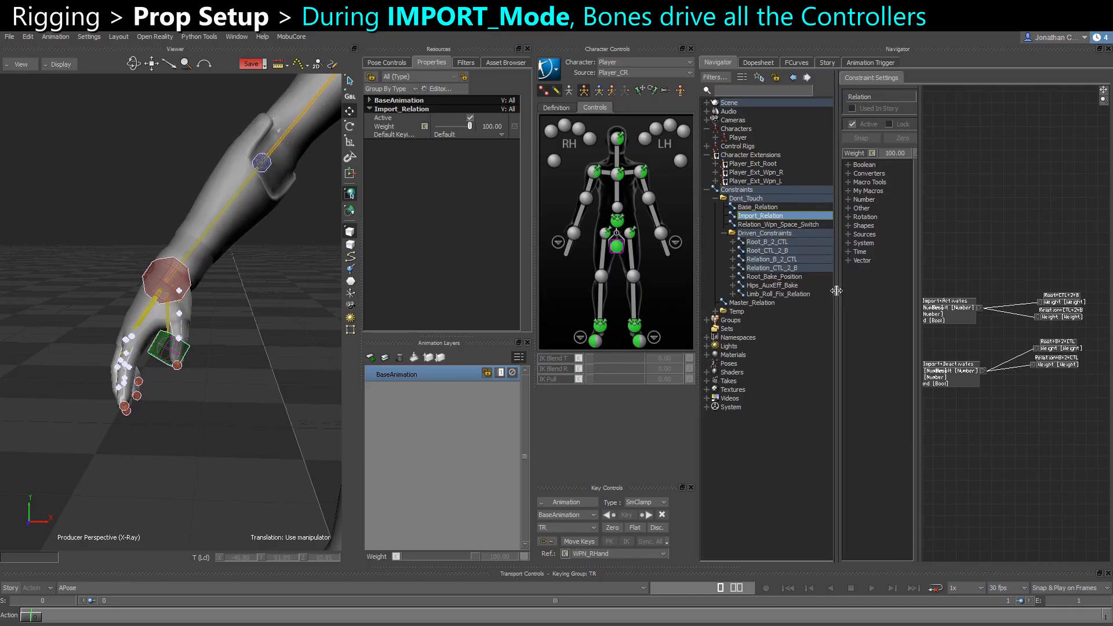
click(778, 268)
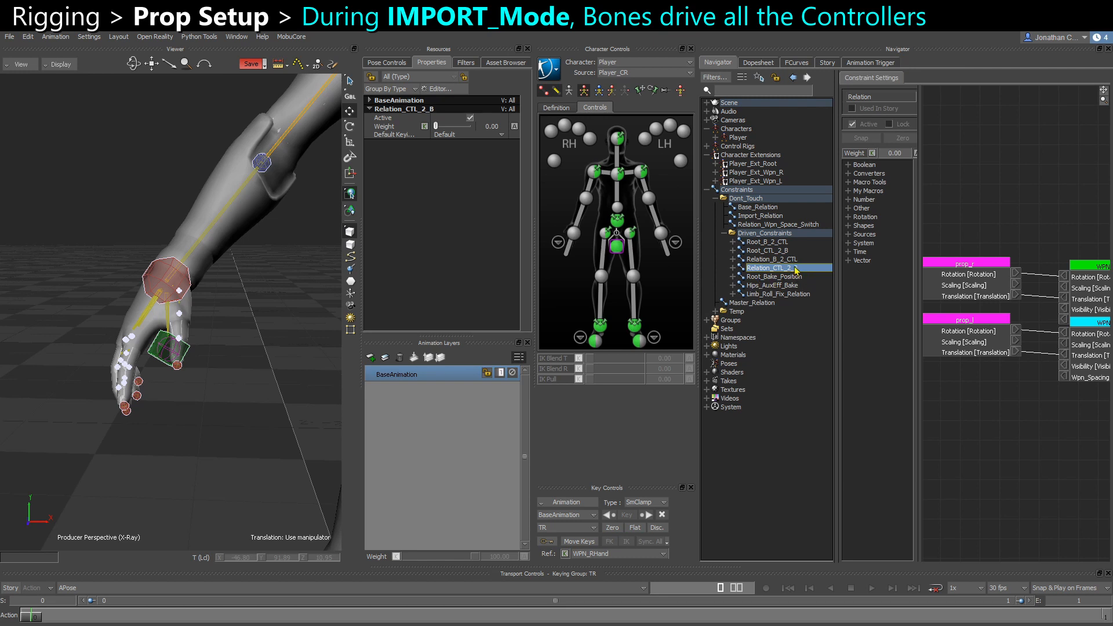
middle_drag(1009, 418, 971, 444)
drag(1056, 285, 1060, 236)
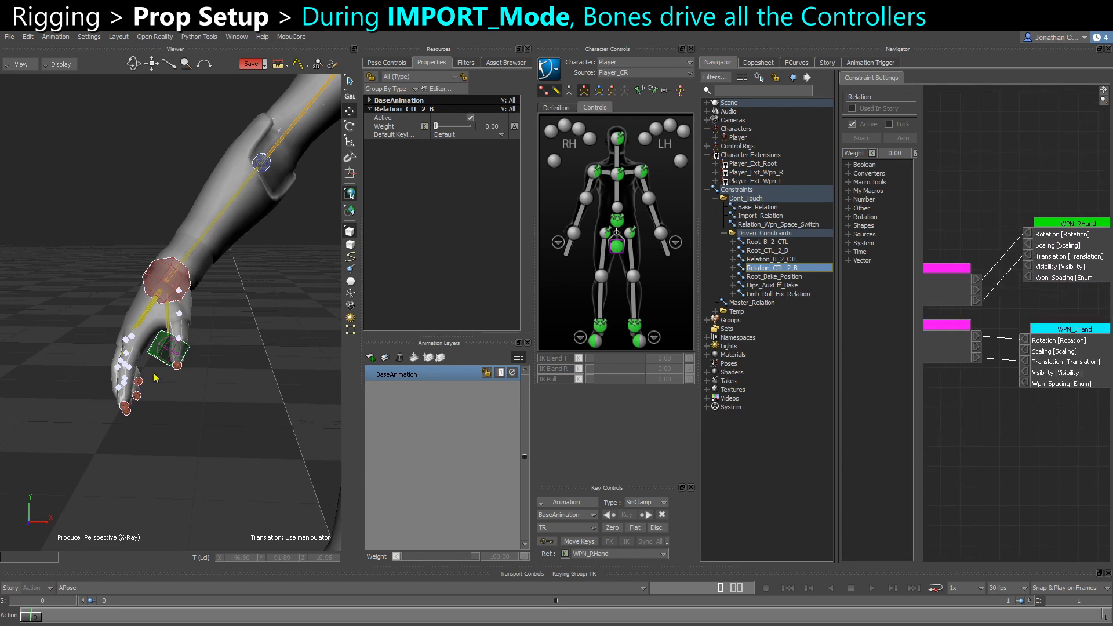
Step: Add the WPN_RWorld and WPN_LWorld markers from the schematic to Relation_CTL_2_B as receivers, and place WPN_LWorld below WPN_LHand
key(ctrl+w)
scroll(168, 374, down, 5)
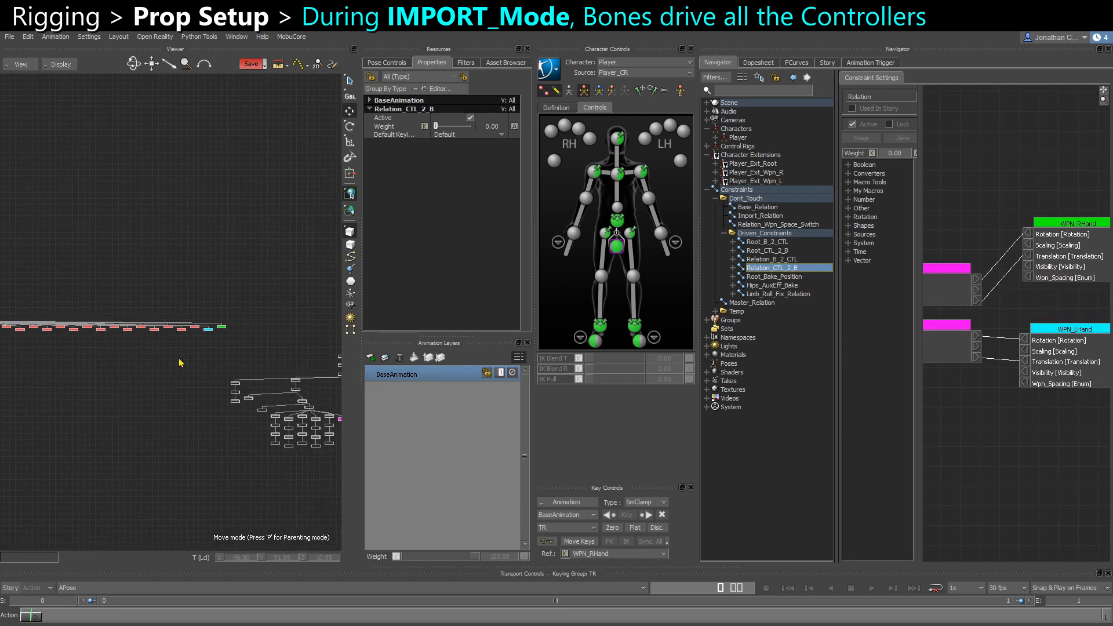
scroll(179, 361, up, 5)
drag(228, 375, 282, 324)
alt+drag(274, 341, 989, 459)
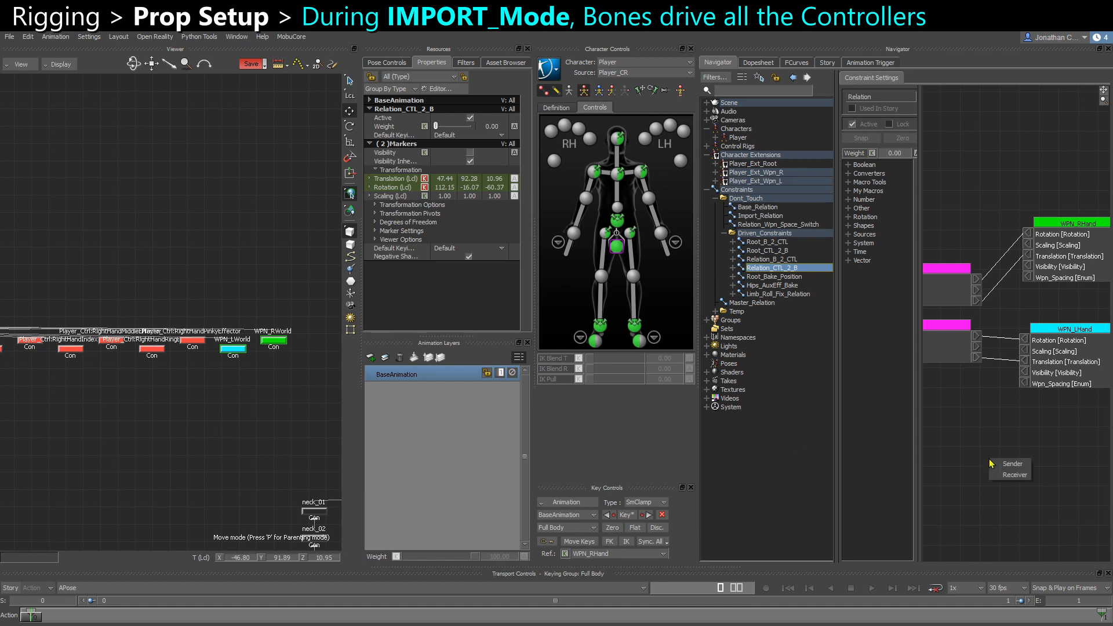
click(1014, 475)
middle_drag(1020, 481, 963, 412)
drag(965, 432, 1005, 365)
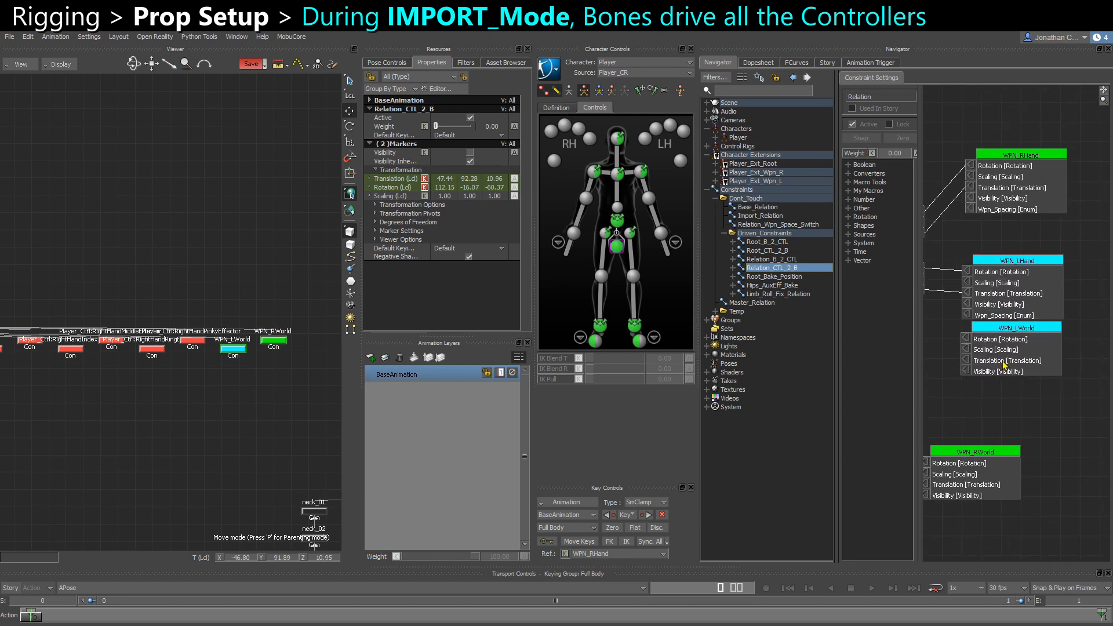
Step: Connect the rotation and translation outputs of prop_l to the Rotation and Translation inputs of WPN_LWorld
middle_drag(945, 401, 999, 410)
drag(972, 278, 1021, 348)
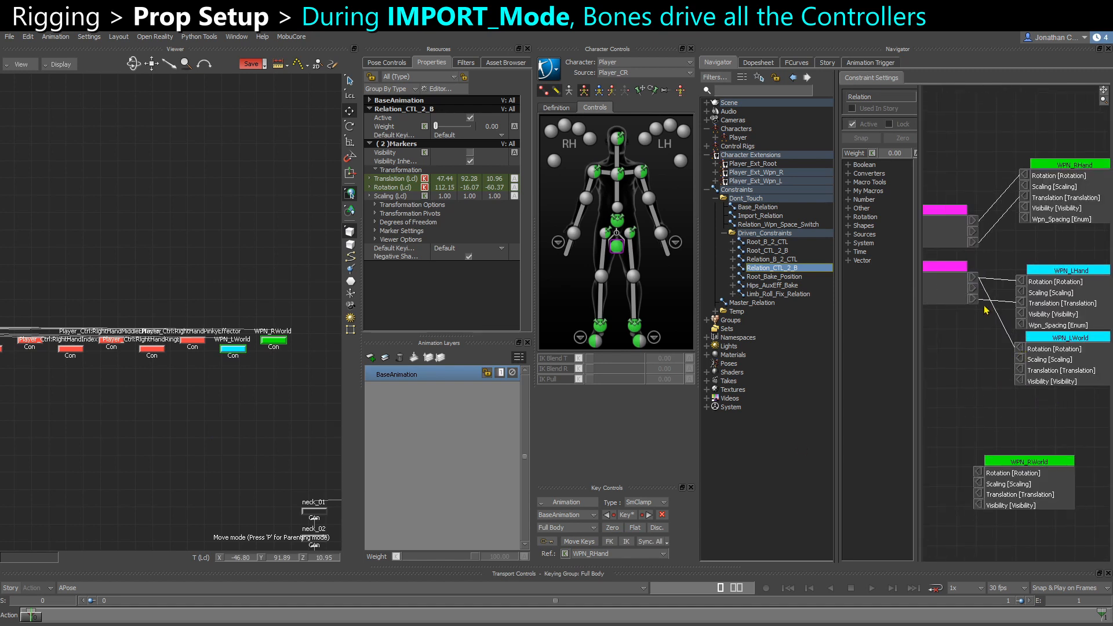
drag(973, 300, 1019, 371)
Step: Arrange WPN_RWorld below WPN_RHand and connect the rotation and translation outputs of prop_r to WPN_RWorld's matching inputs
drag(1026, 498, 1067, 265)
middle_drag(1066, 265, 1022, 310)
drag(1031, 211, 1033, 188)
drag(1020, 276, 1021, 257)
middle_drag(971, 258, 1033, 254)
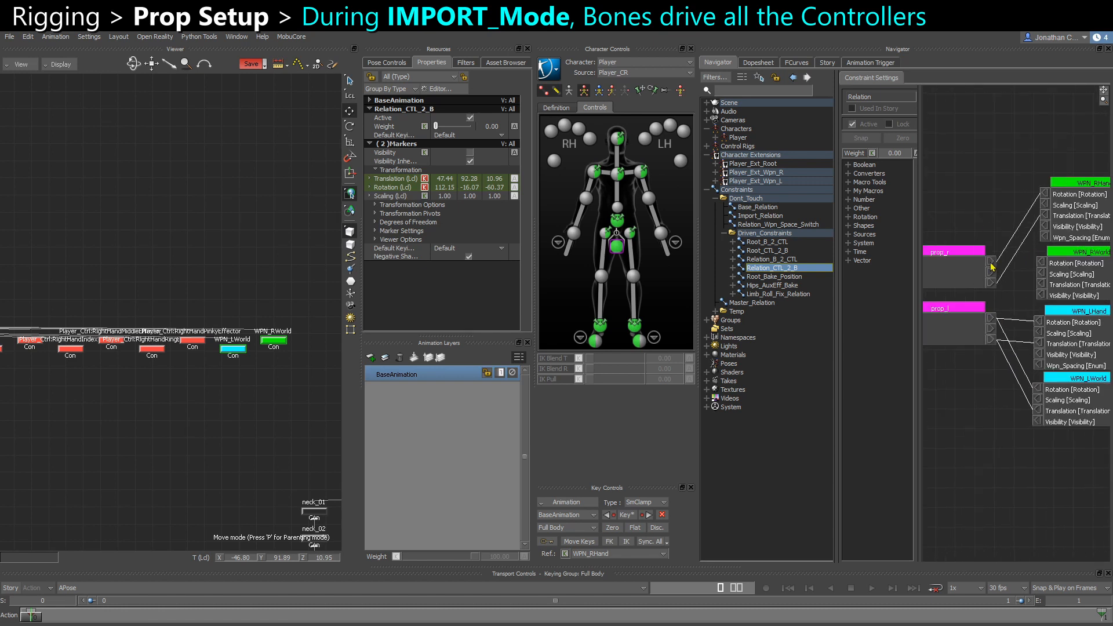
drag(992, 263, 1042, 285)
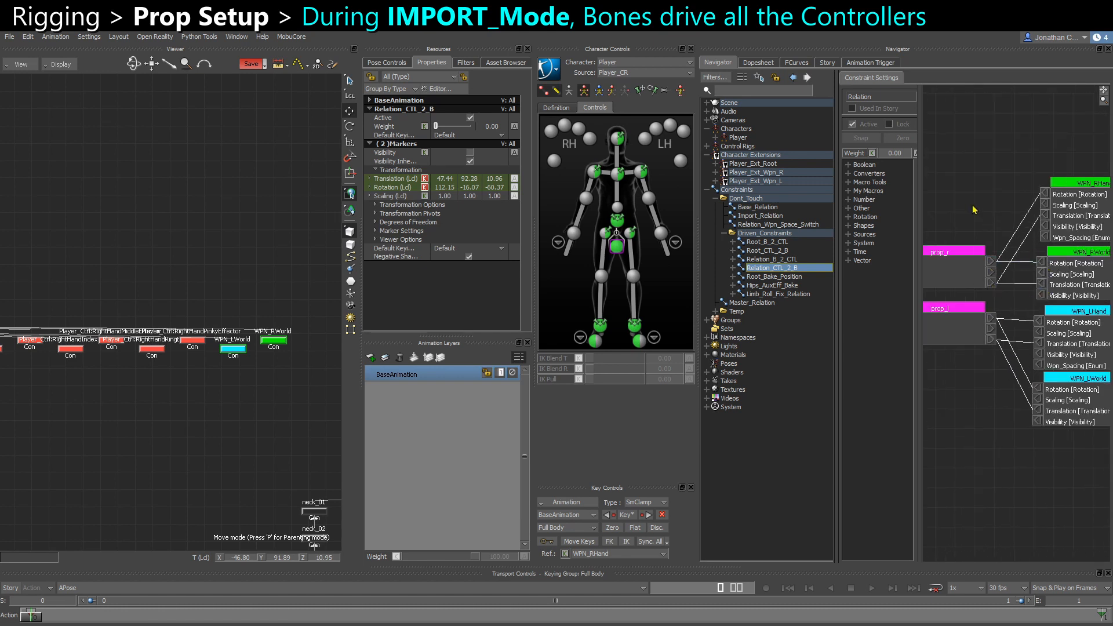
Step: Open Relation_B_2_CTL and space out the WPN_RHand, WPN_LHand, prop_r and prop_l boxes so the two rows no longer overlap
click(773, 259)
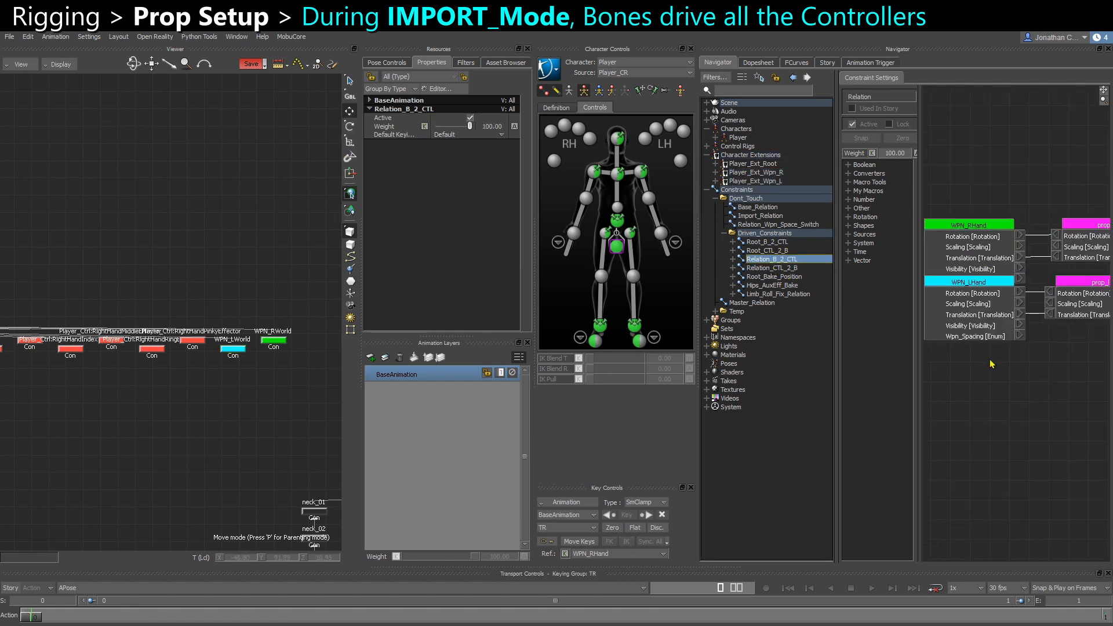
scroll(1003, 369, down, 1)
middle_drag(1014, 383, 995, 374)
scroll(1003, 379, down, 1)
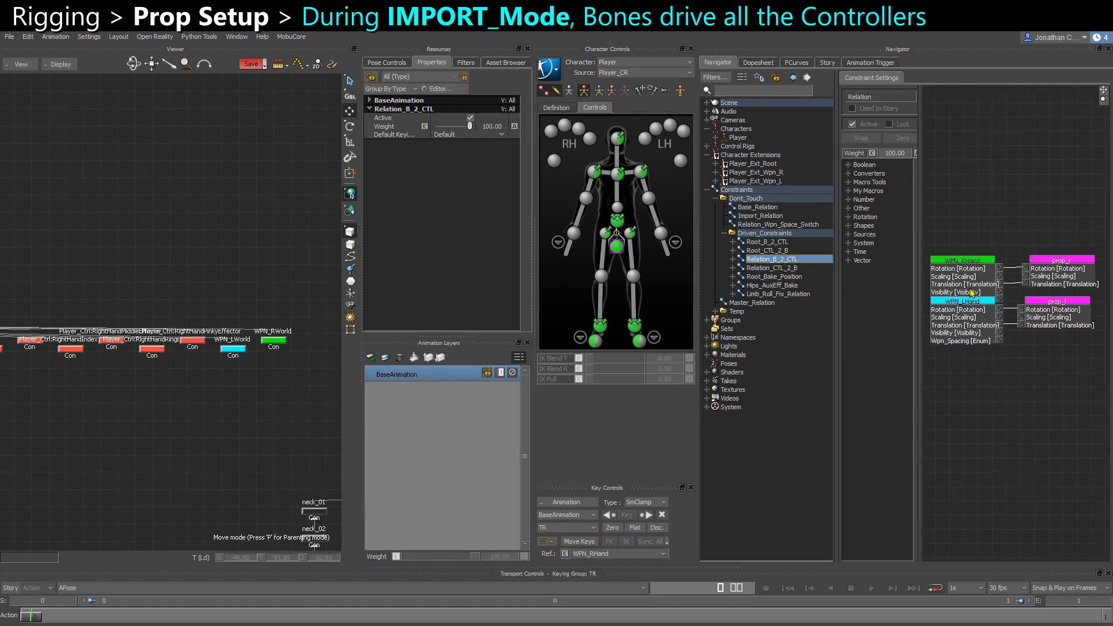
drag(952, 226, 968, 276)
drag(968, 275, 966, 268)
drag(971, 343, 966, 355)
scroll(1007, 329, up, 1)
drag(1047, 269, 1045, 266)
drag(1054, 317, 1055, 329)
click(959, 262)
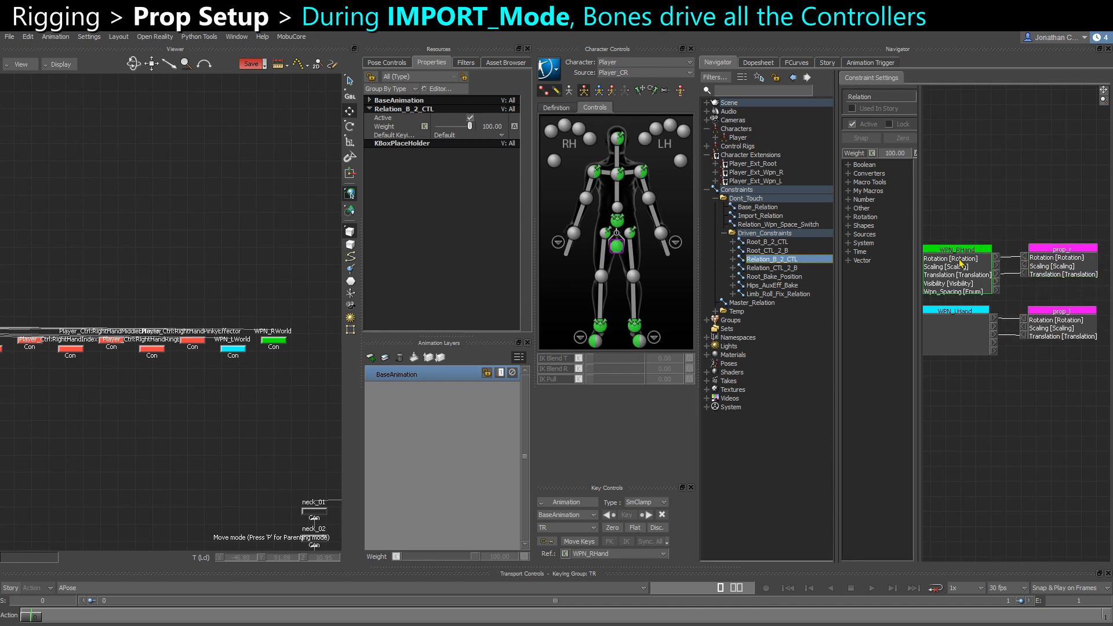
Step: Open the Master_Relation constraint and select the WPN_LWorld marker in the schematic
click(756, 304)
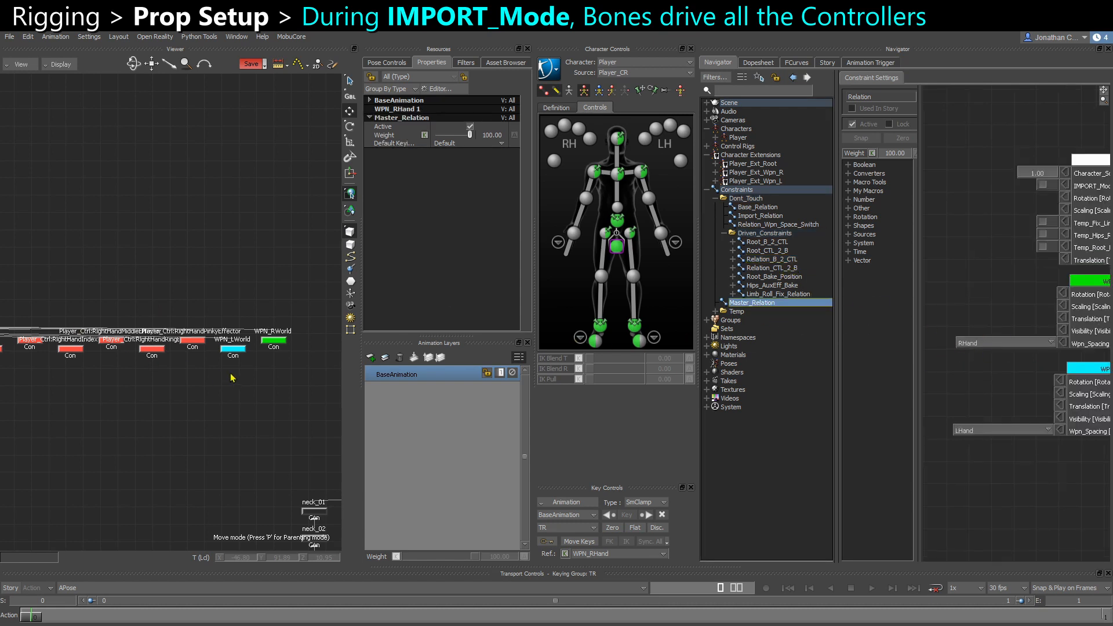
click(230, 349)
scroll(230, 348, up, 3)
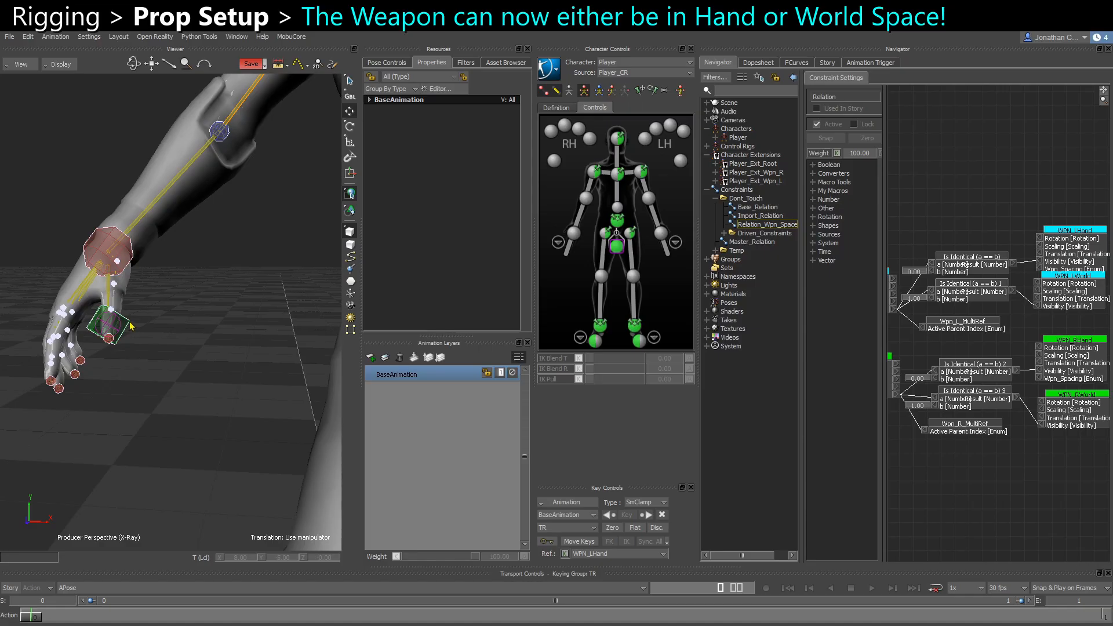
Step: Try moving the right-hand weapon controller in the viewer, undo the move and clear the selection
click(129, 326)
drag(128, 326, 185, 393)
key(ctrl+z)
click(210, 439)
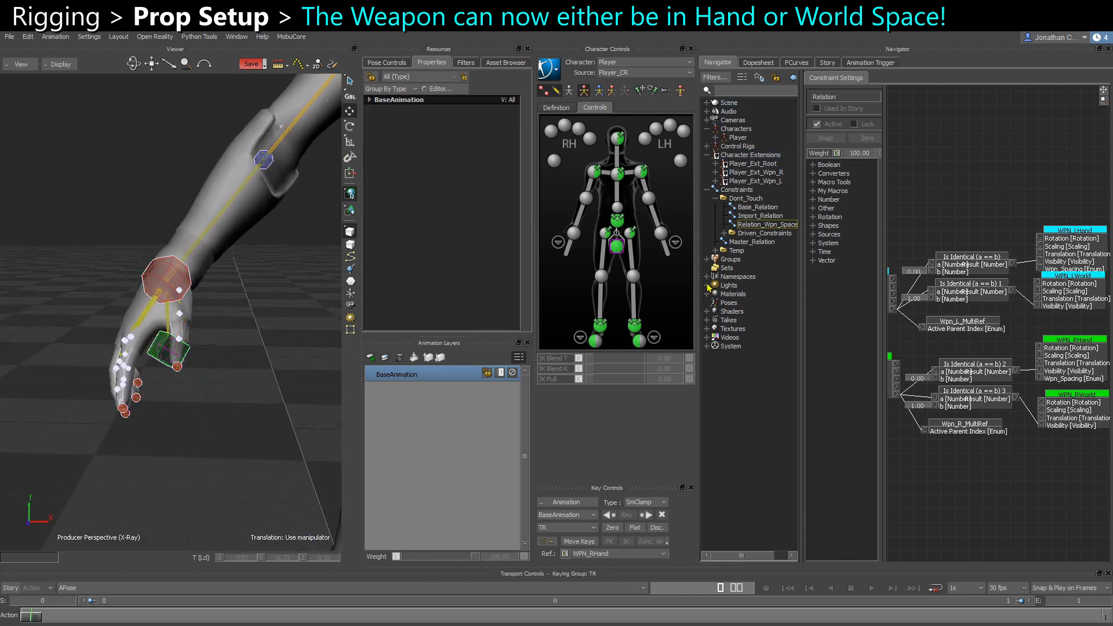
Step: Open Master_Relation, test-move the right wrist effector with the weapon in hand space, and undo the move
click(752, 243)
click(716, 198)
click(170, 282)
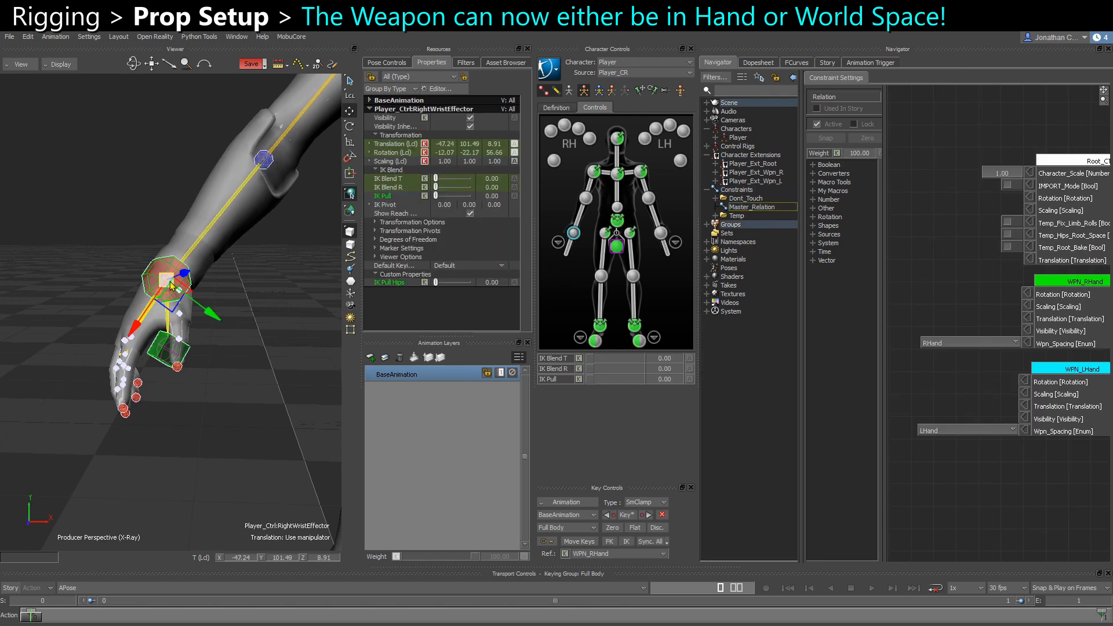
drag(171, 285, 209, 288)
key(ctrl+z)
click(223, 339)
Step: Set WPN_RHand's Wpn_Spacing to World, test-move the right wrist effector, undo the move and select WPN_RWorld
click(941, 346)
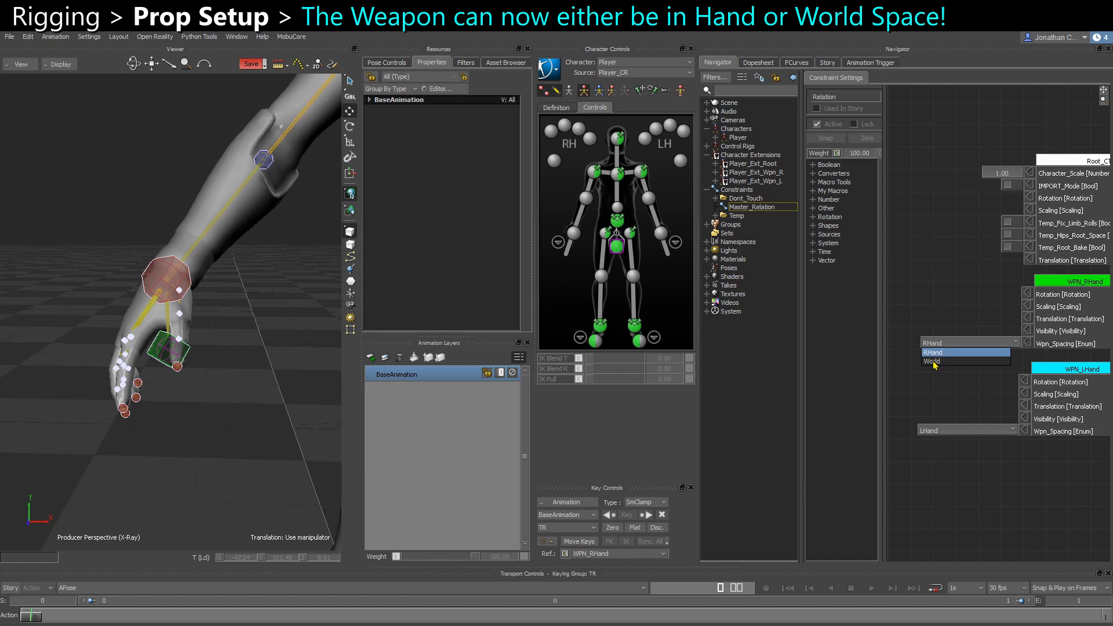
click(933, 362)
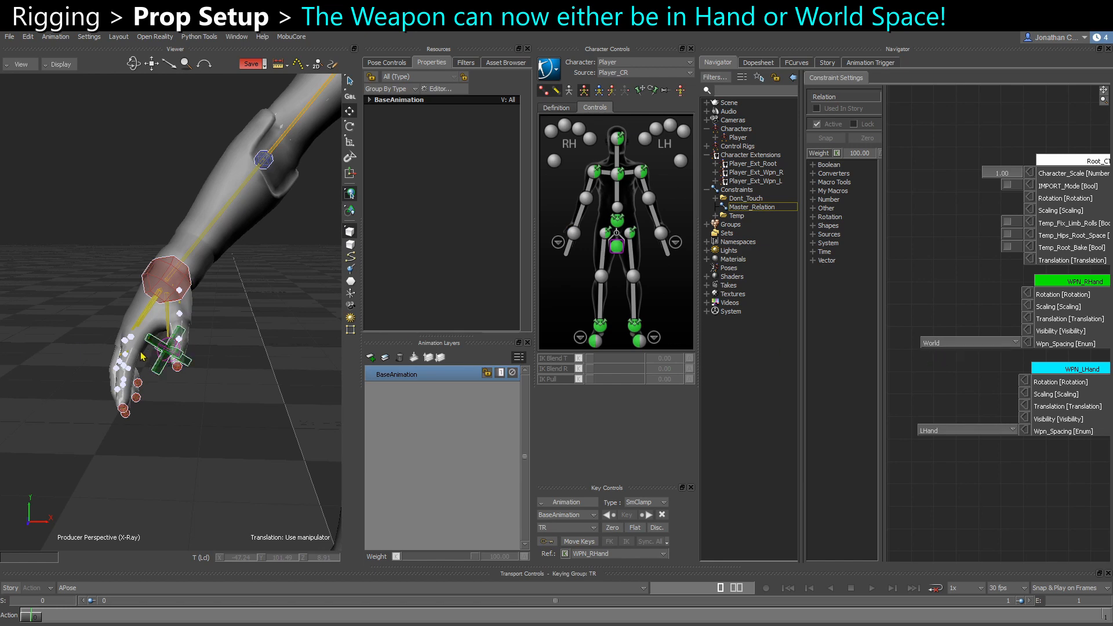
click(178, 284)
mouse_move(167, 277)
mouse_down()
mouse_move(211, 241)
mouse_move(155, 278)
mouse_up()
key(ctrl+z)
click(191, 371)
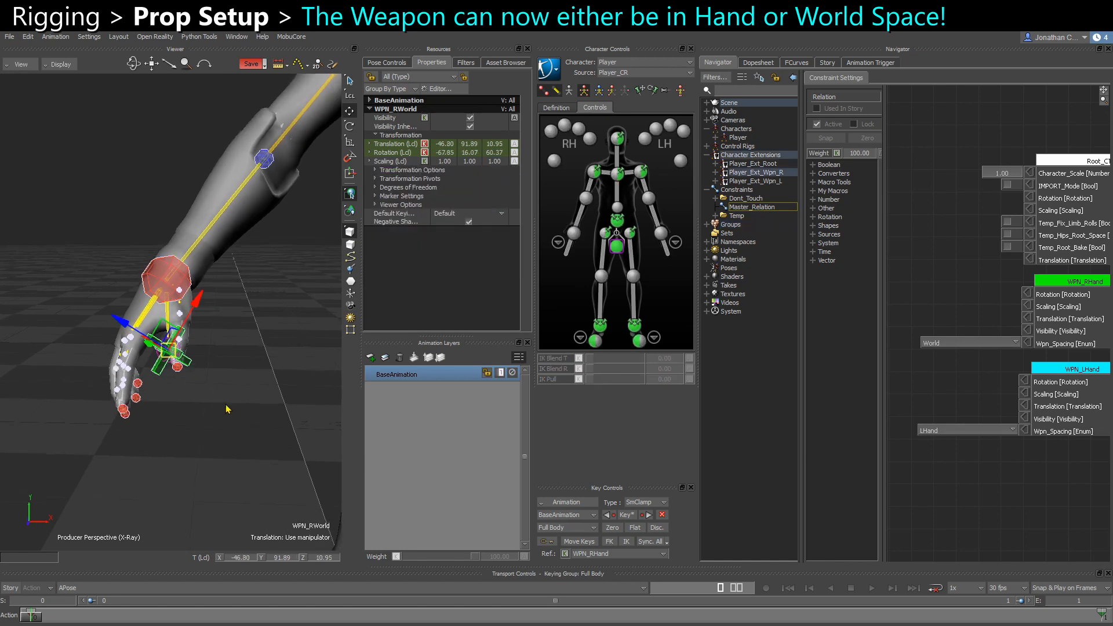
Step: Set WPN_RHand's Wpn_Spacing back to RHand, then try moving the WPN_RWorld controller and undo the move
click(943, 345)
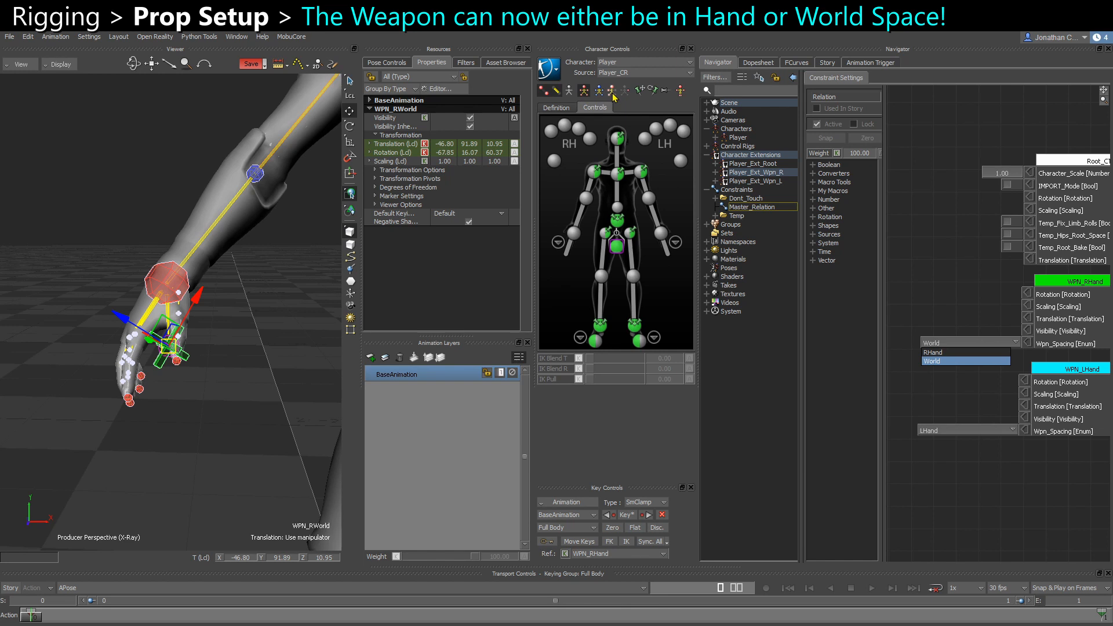
click(947, 353)
ctrl+drag(218, 423, 179, 439)
drag(186, 389, 196, 374)
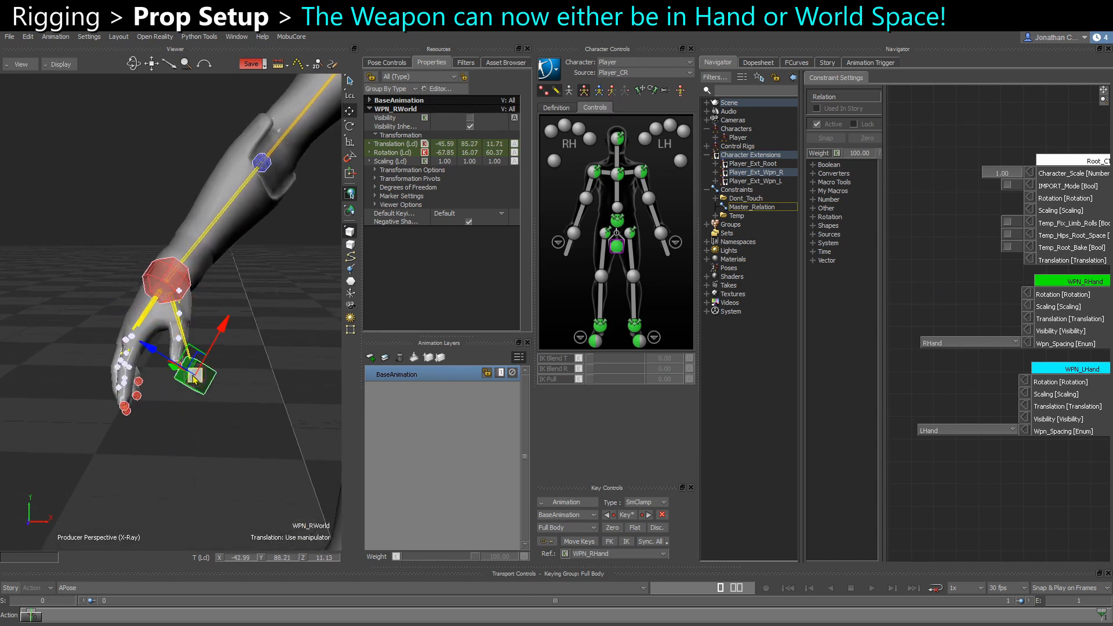
key(ctrl+z)
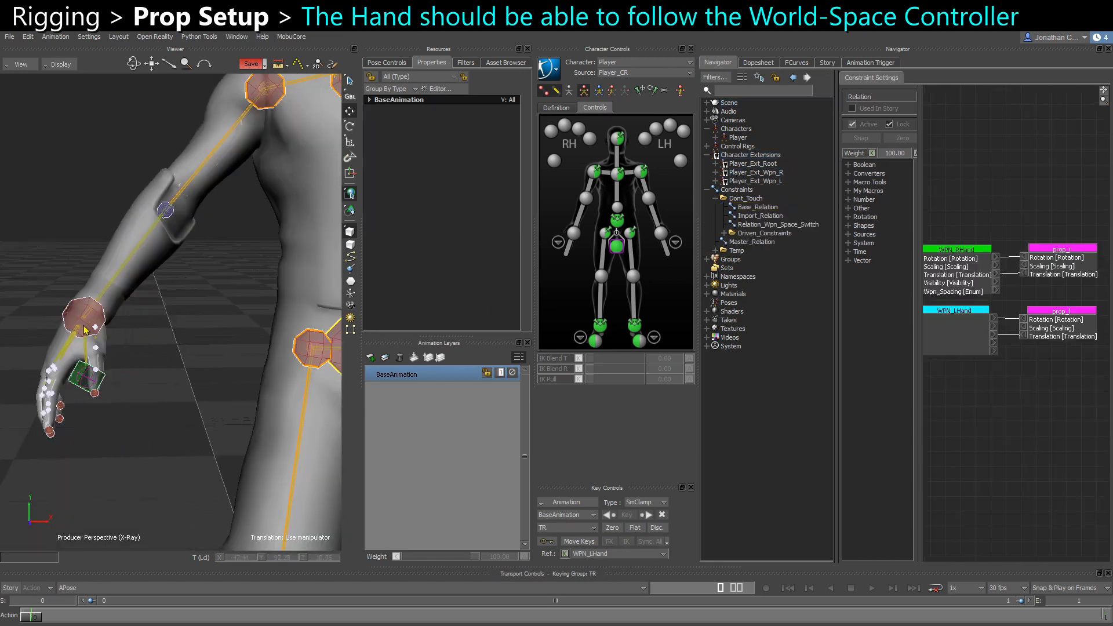
Step: Test-move the right wrist effector with the weapon following the hand, and undo the move
click(84, 318)
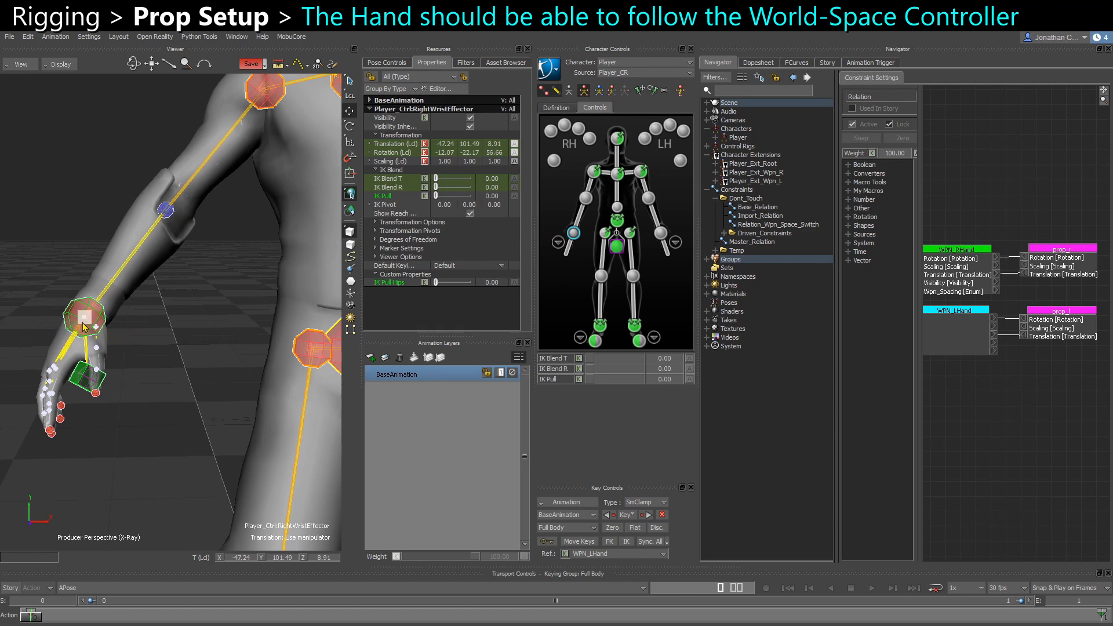
drag(125, 333, 122, 322)
key(ctrl+z)
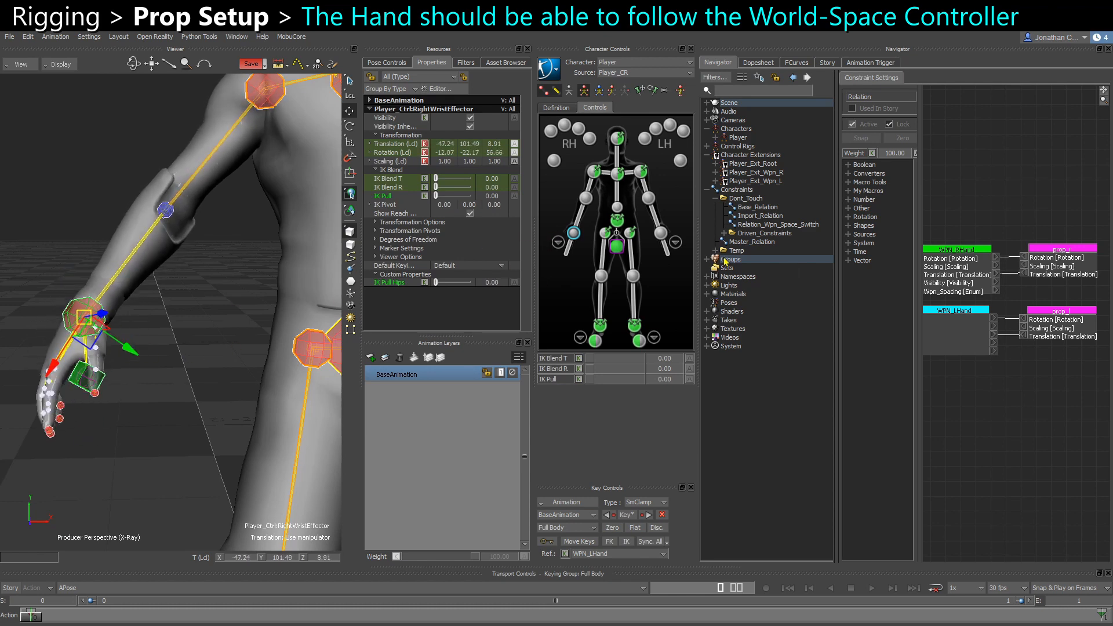
Step: Set WPN_RHand's Wpn_Spacing to World in the Master_Relation constraint
click(749, 243)
click(979, 343)
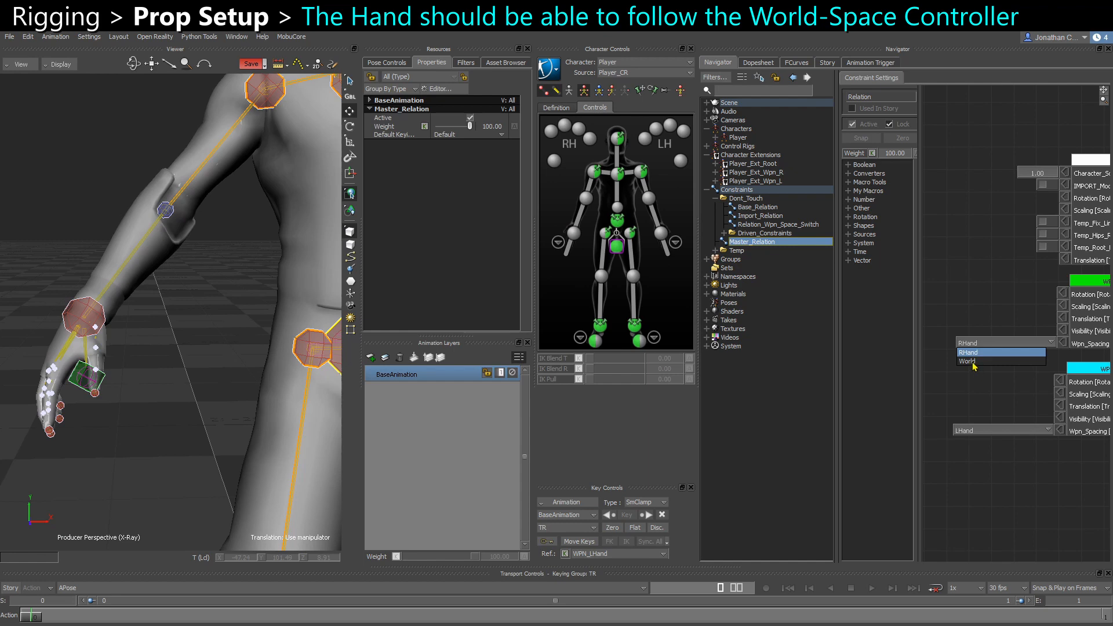
click(971, 362)
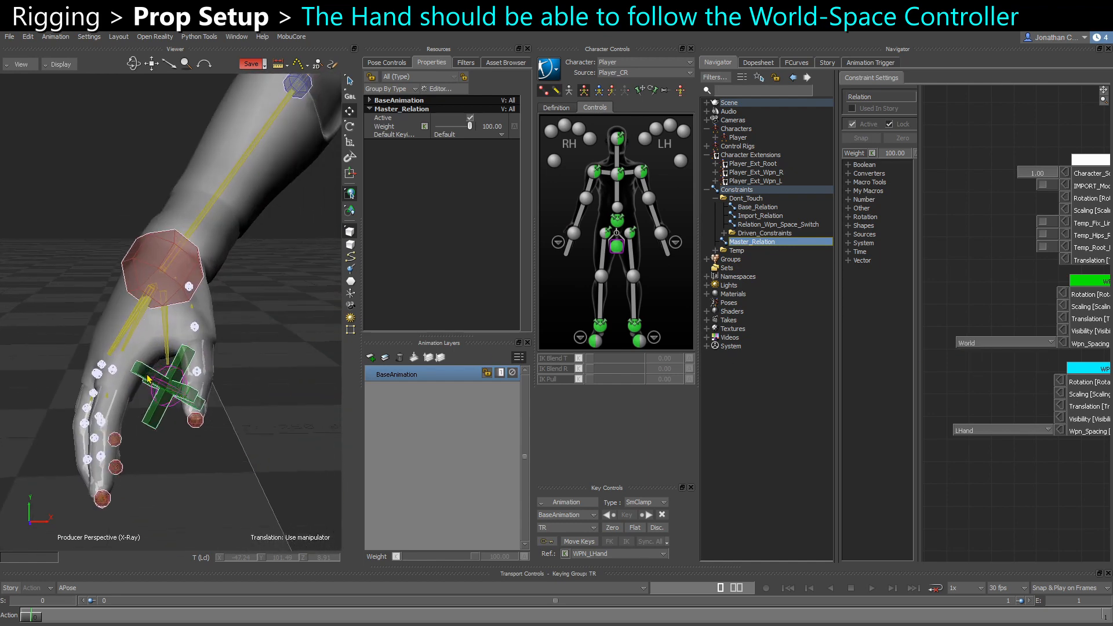
Step: Try moving the world-space weapon controller by the right hand, and clear the selection
click(148, 380)
mouse_move(156, 360)
mouse_down()
mouse_move(244, 270)
mouse_move(200, 394)
mouse_move(155, 380)
mouse_up()
click(276, 299)
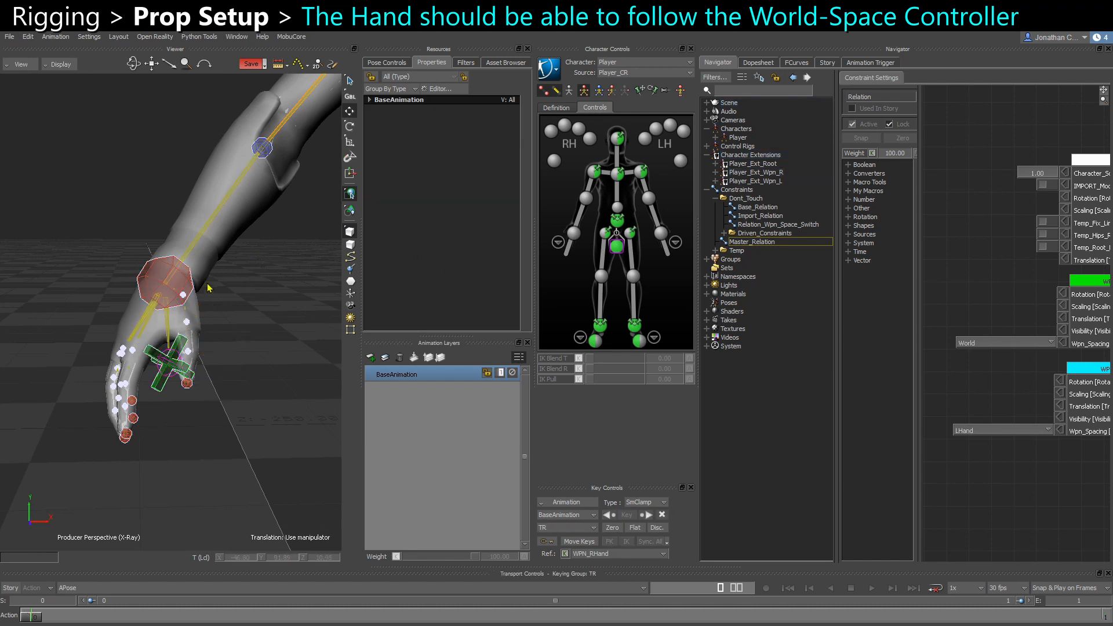
Step: Create an auxiliary effector for the right wrist and another for the left wrist
right_click(573, 233)
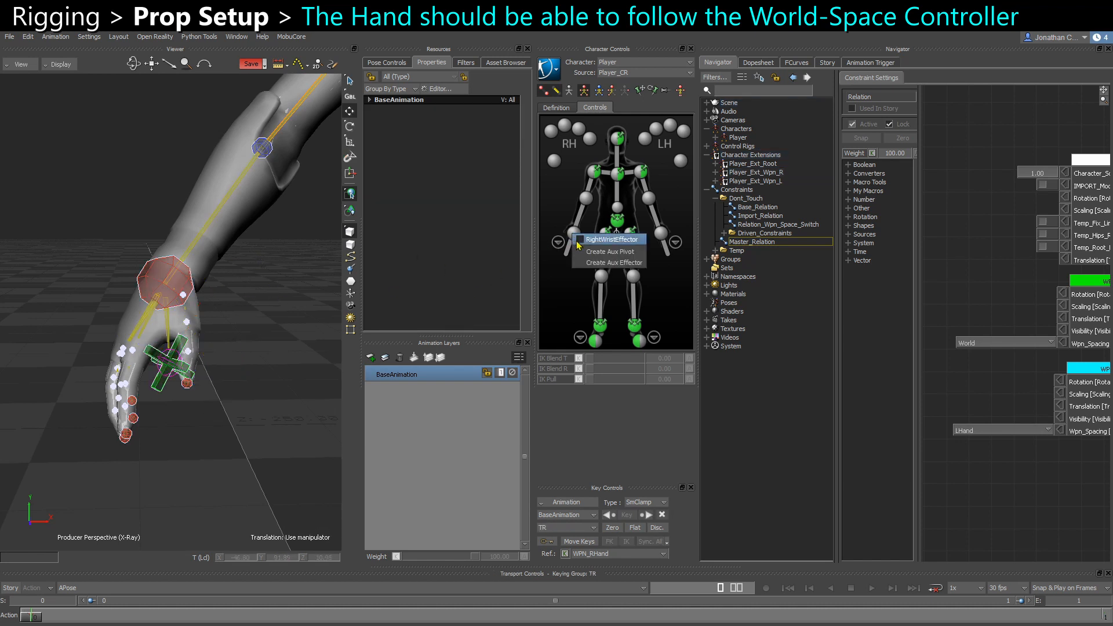
click(621, 262)
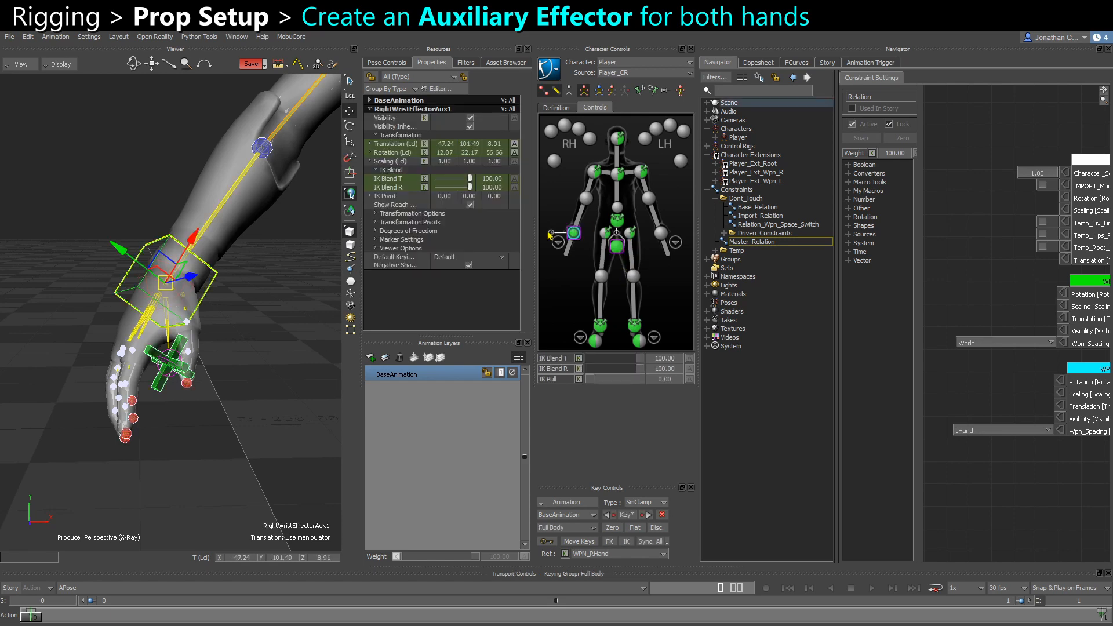
right_click(662, 236)
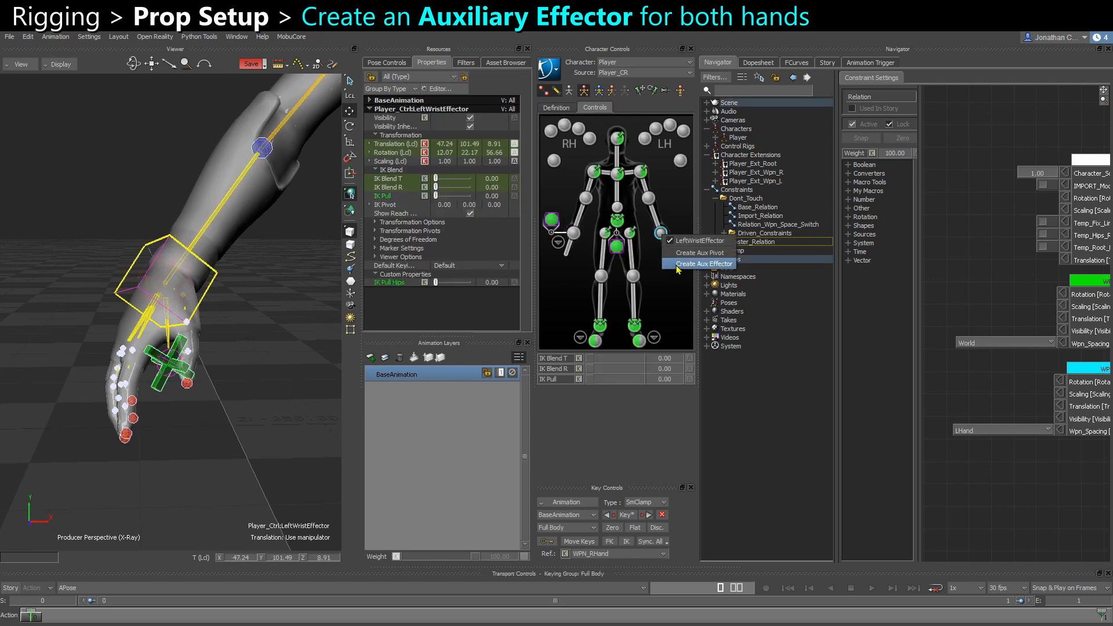
click(710, 266)
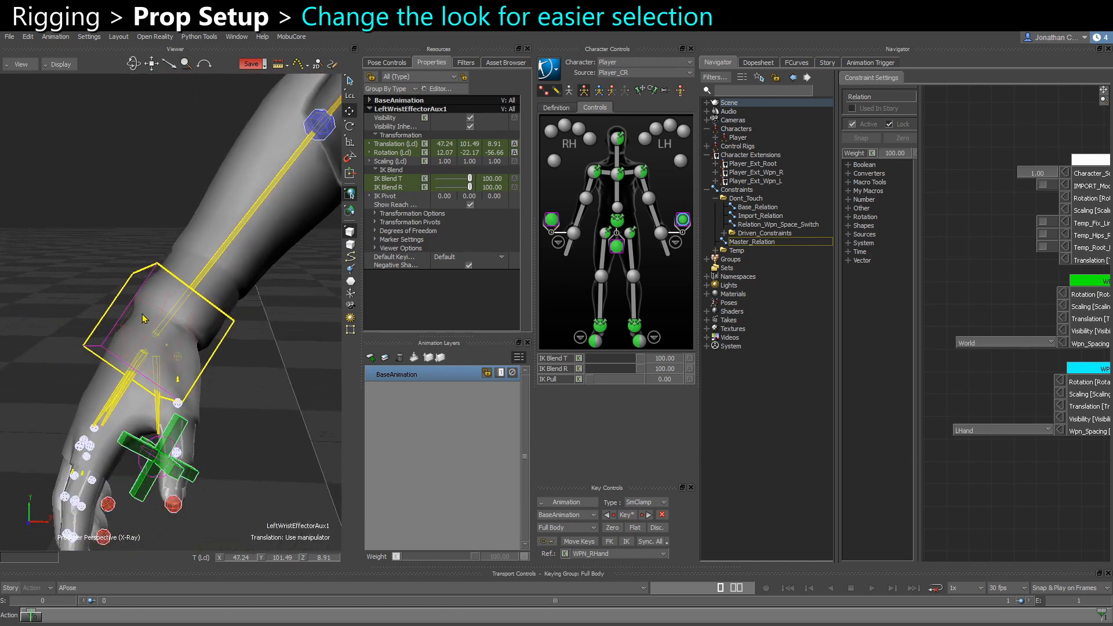
Step: Select both wrist auxiliary effectors and set their marker Look to Hard Cross and their Size to 495
click(177, 349)
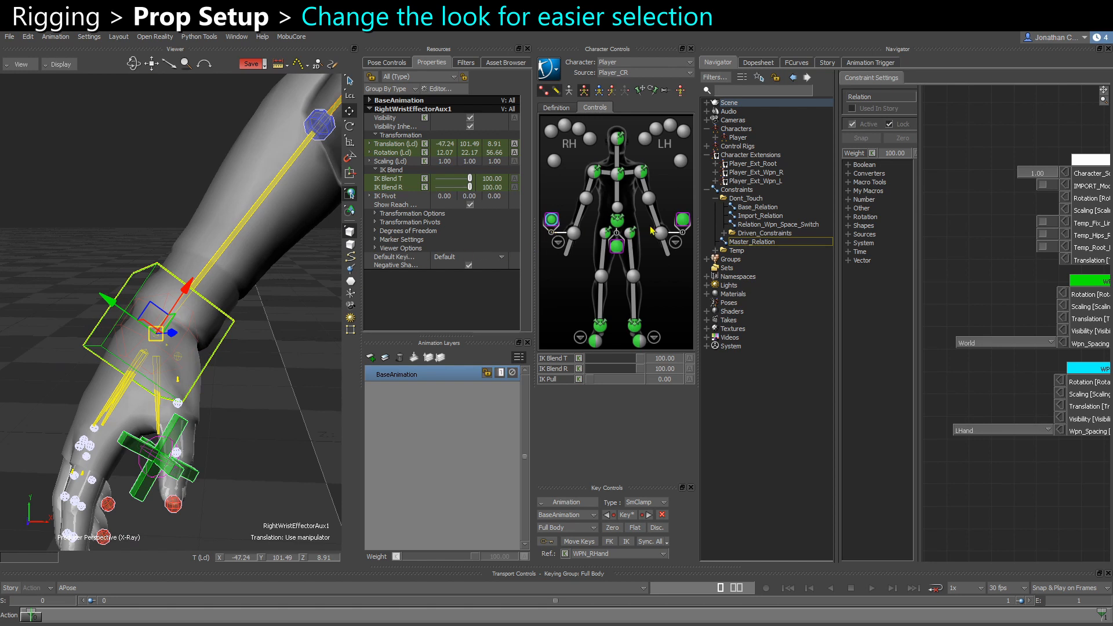
shift+click(684, 221)
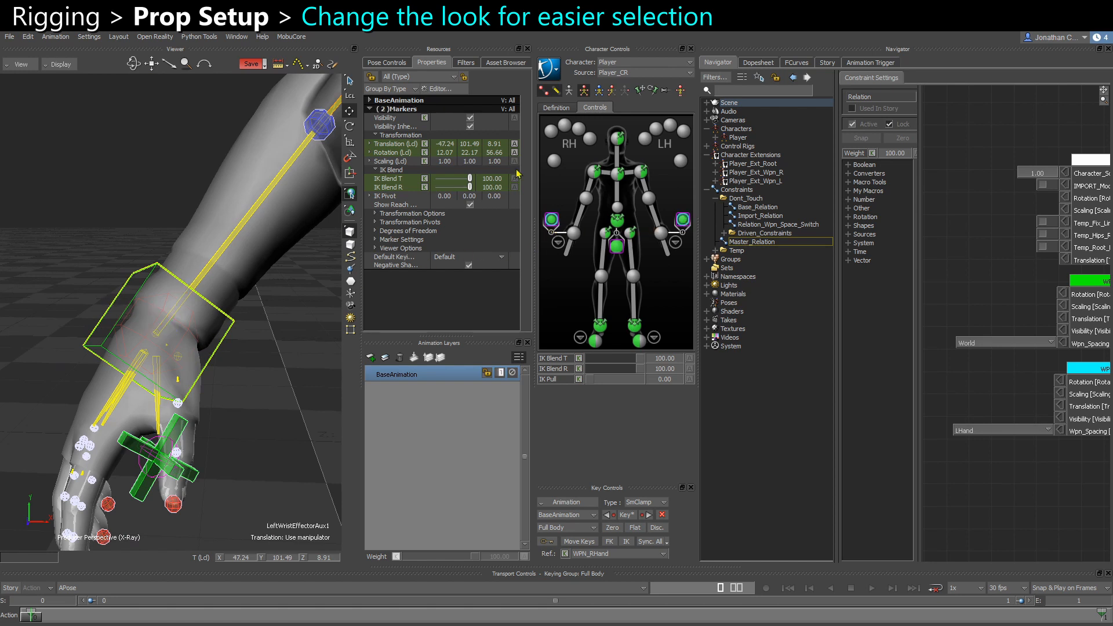
click(376, 240)
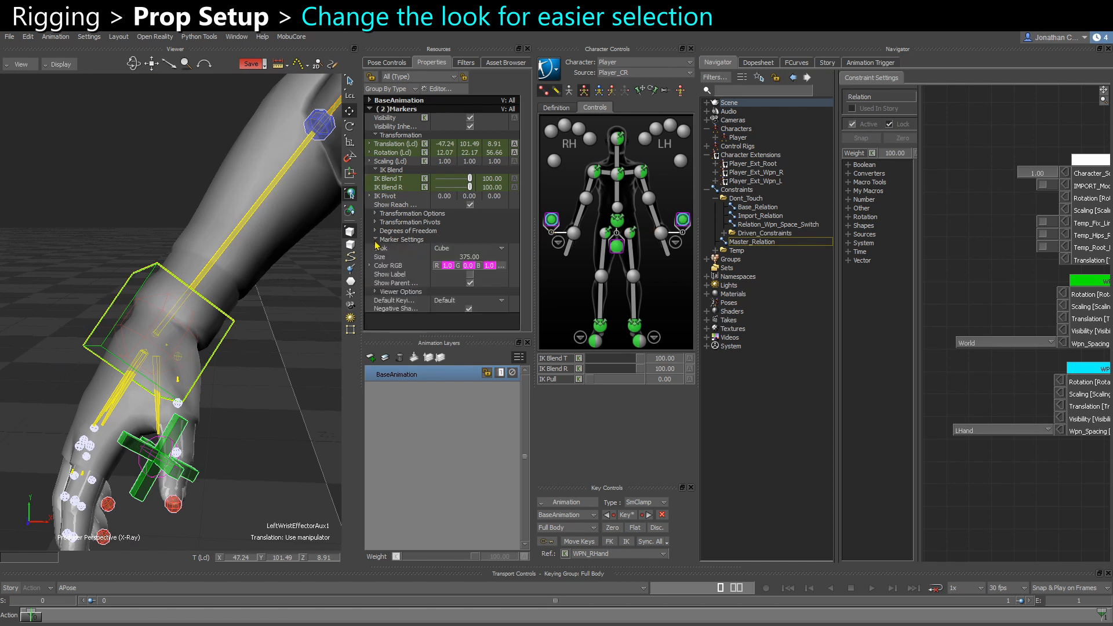
click(447, 250)
click(447, 292)
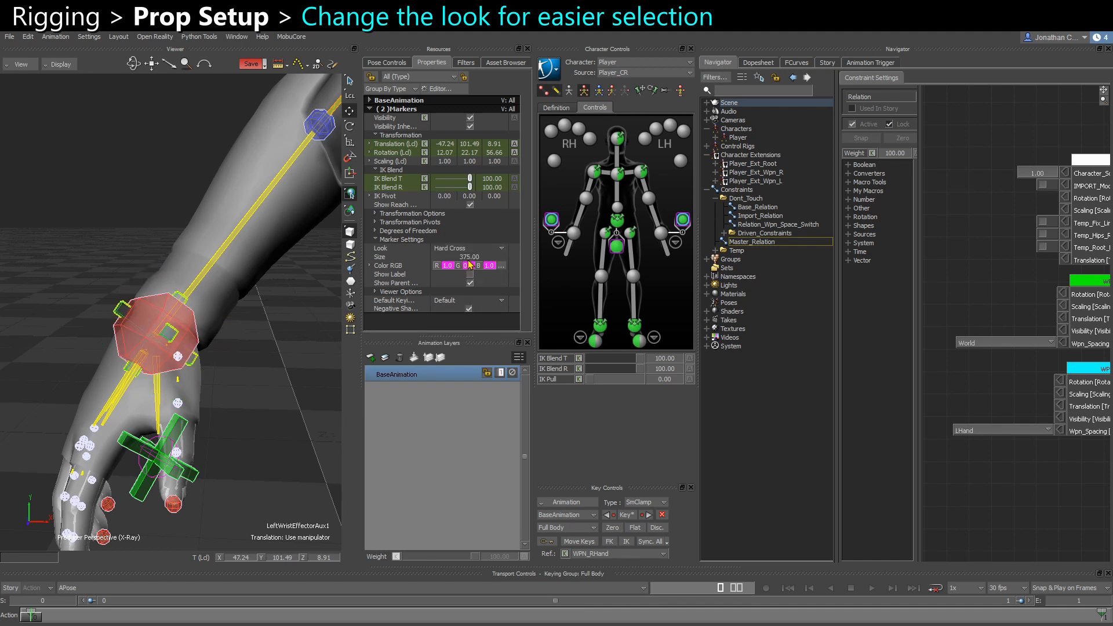
drag(555, 264, 544, 266)
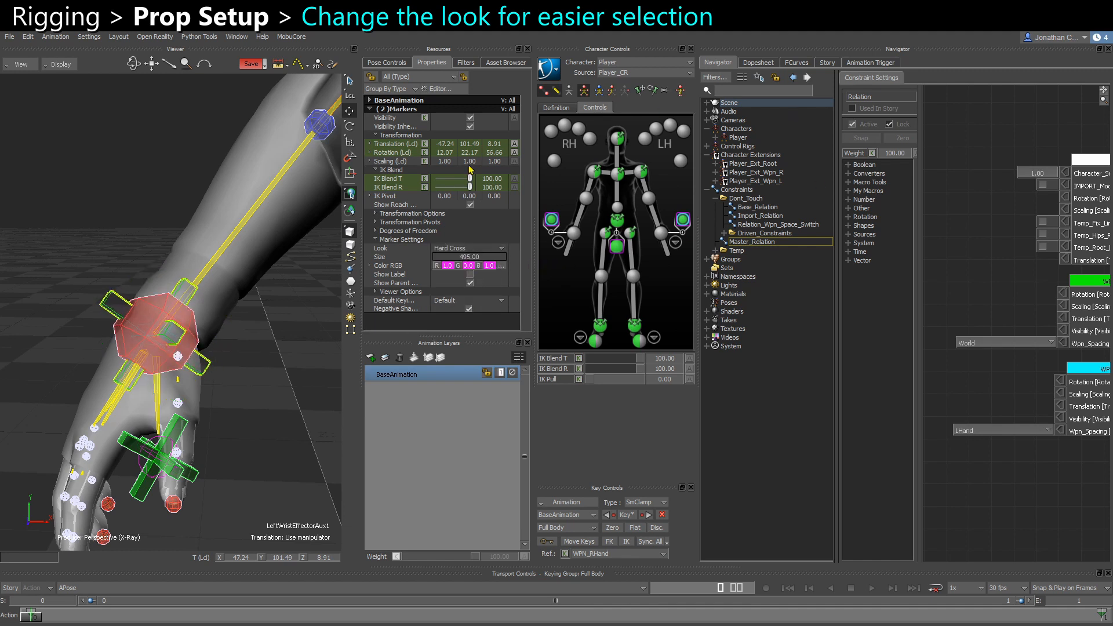
click(114, 318)
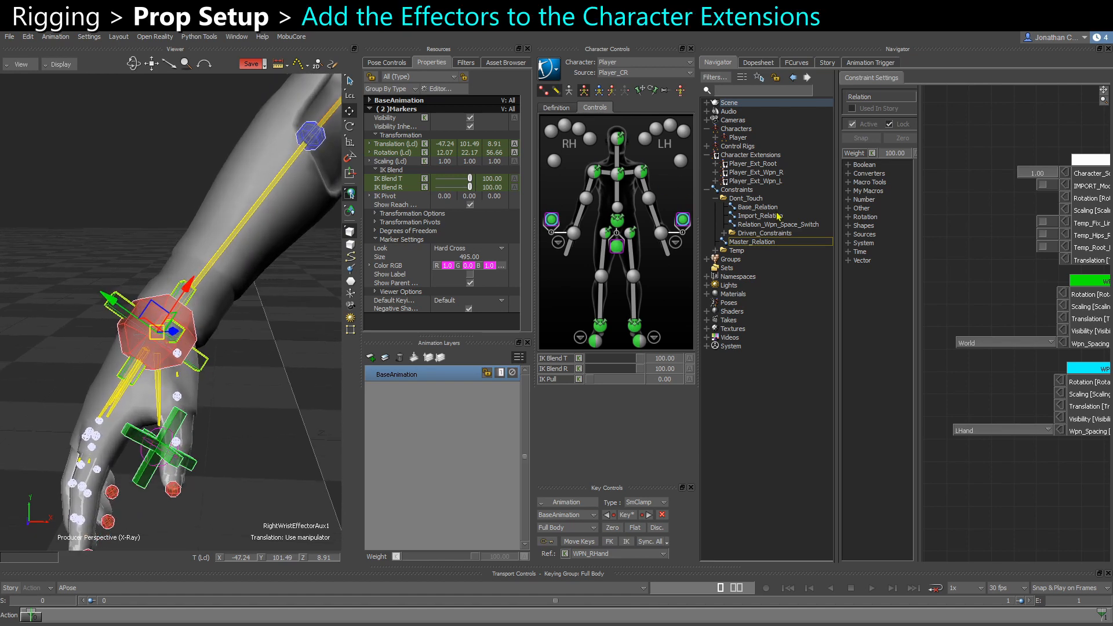
drag(251, 359, 232, 348)
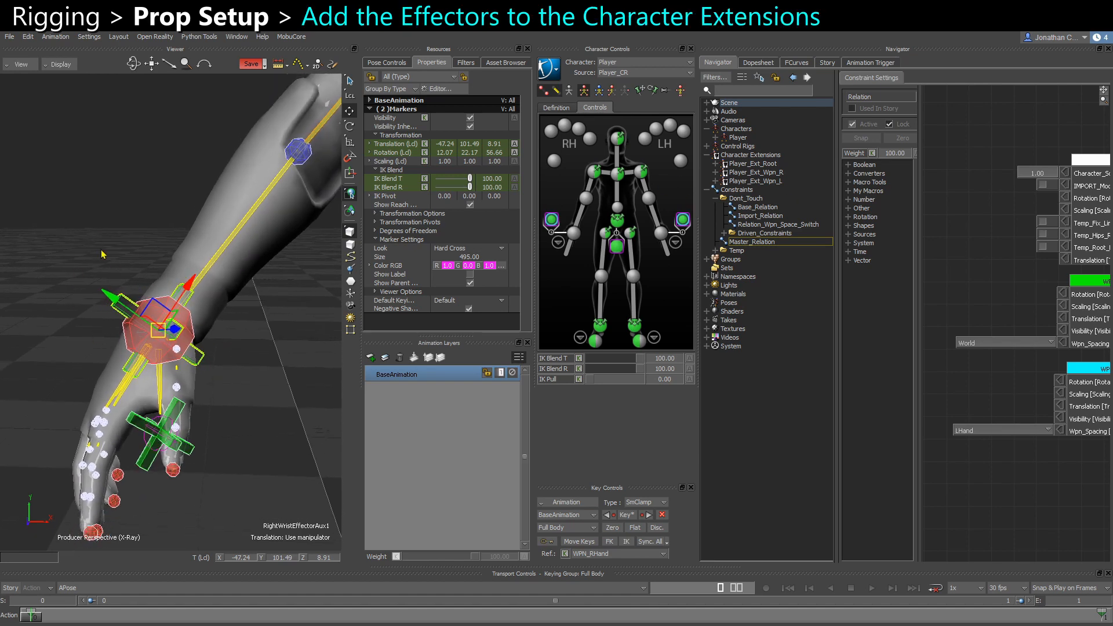
Step: Add the right wrist auxiliary effector to the Player_Ext_Wpn_R character extension and the left one to Player_Ext_Wpn_L
alt+drag(120, 303, 763, 169)
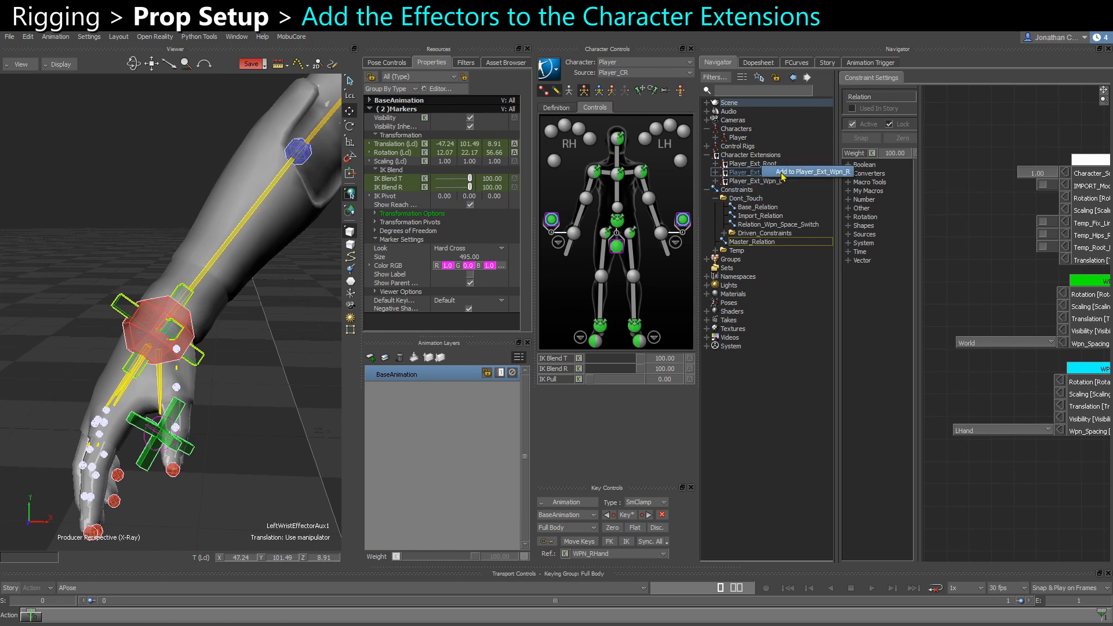
click(783, 173)
scroll(290, 325, down, 4)
shift+drag(313, 340, 179, 347)
click(279, 362)
click(240, 330)
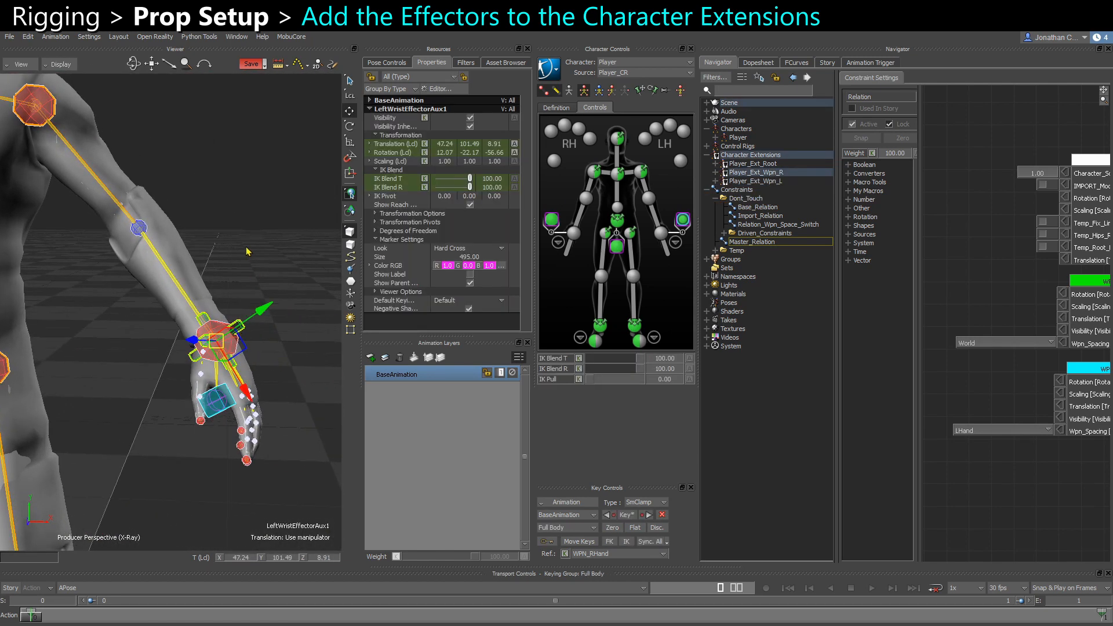
alt+drag(247, 249, 762, 183)
click(783, 191)
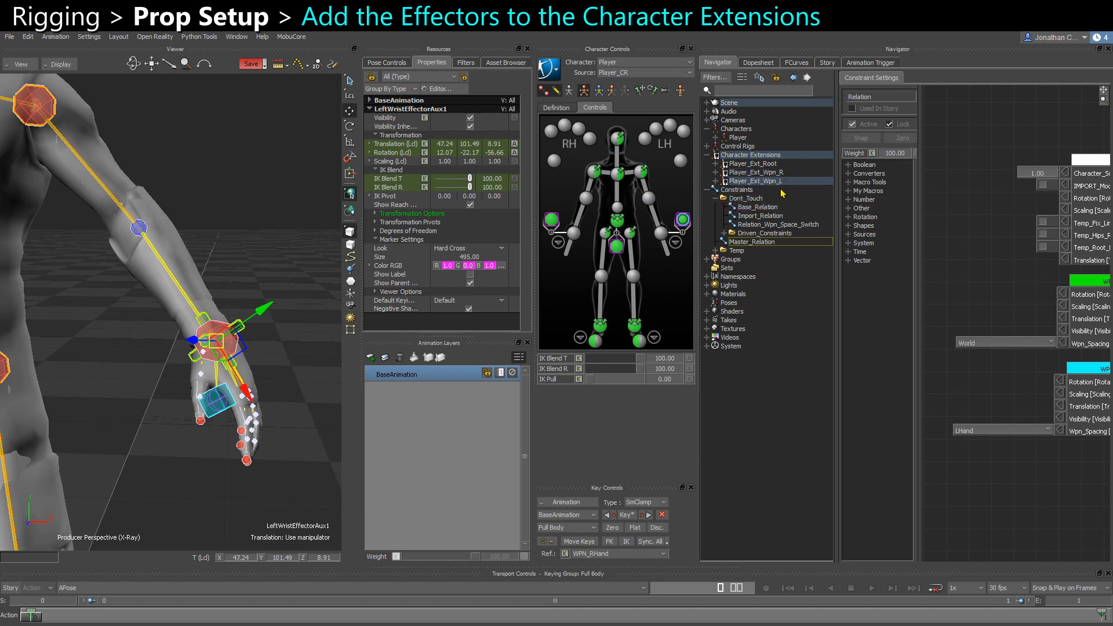
Step: Parent the right wrist auxiliary effector to the world-space weapon controller WPN_RWorld
scroll(165, 277, down, 2)
shift+drag(166, 277, 249, 262)
scroll(104, 256, up, 3)
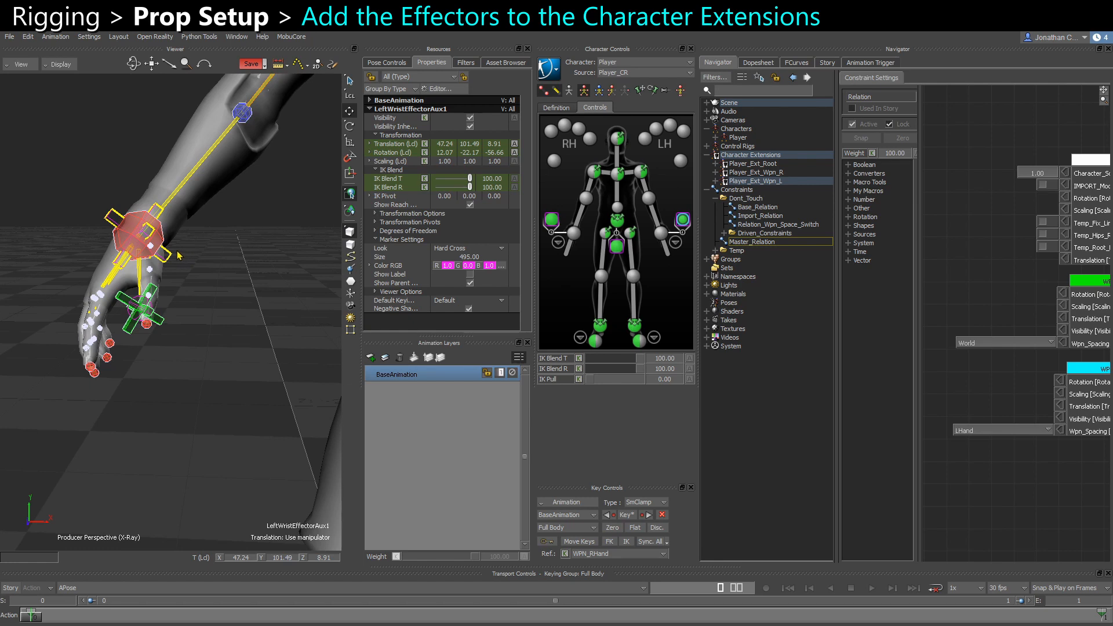
click(165, 264)
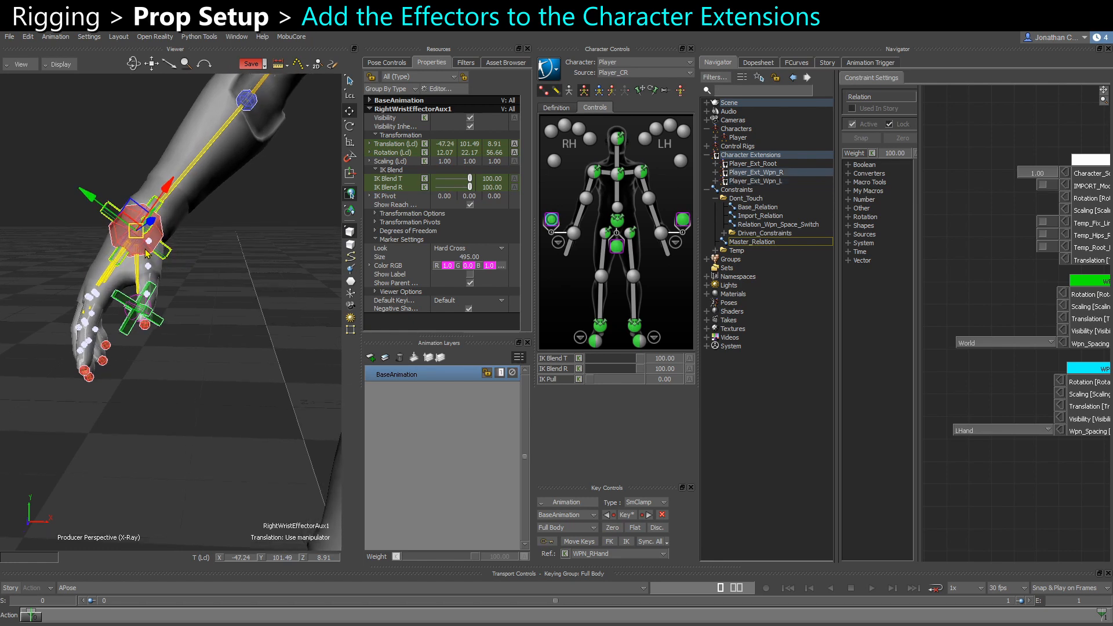
scroll(164, 275, up, 2)
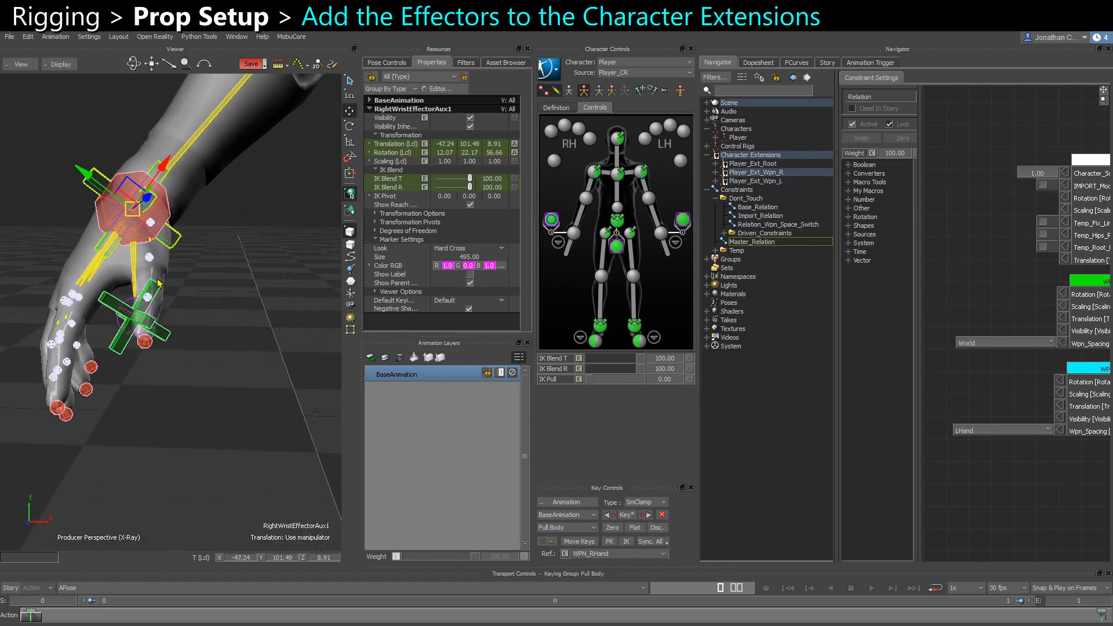
alt+drag(140, 310, 151, 273)
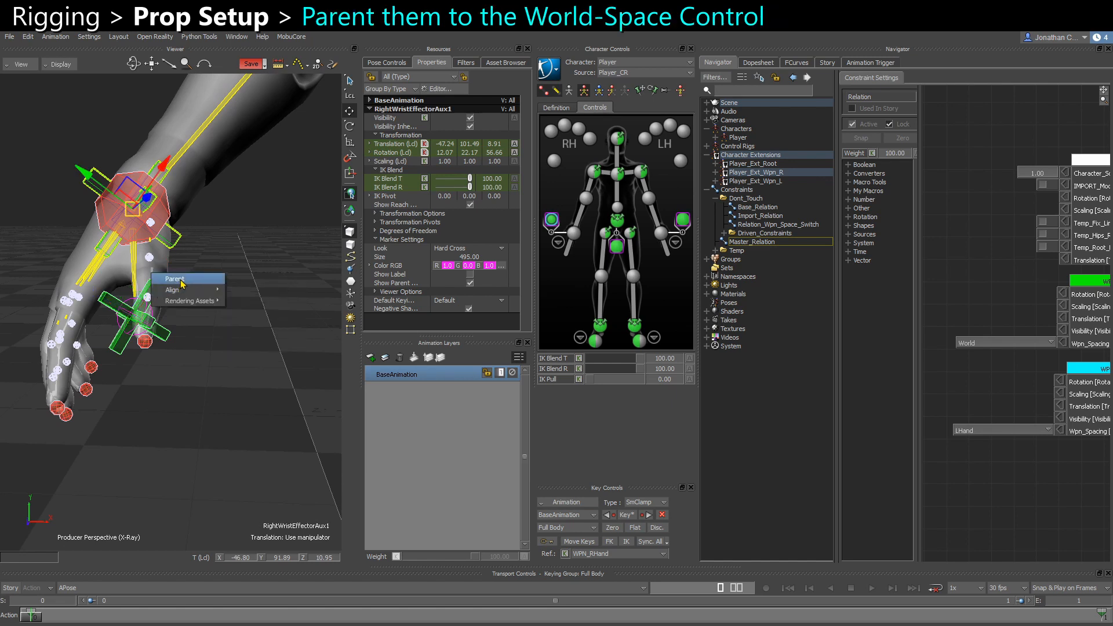
click(182, 284)
Step: Parent the left wrist auxiliary effector to WPN_LWorld in the schematic view
scroll(200, 337, down, 5)
shift+drag(179, 323, 124, 328)
scroll(239, 336, up, 2)
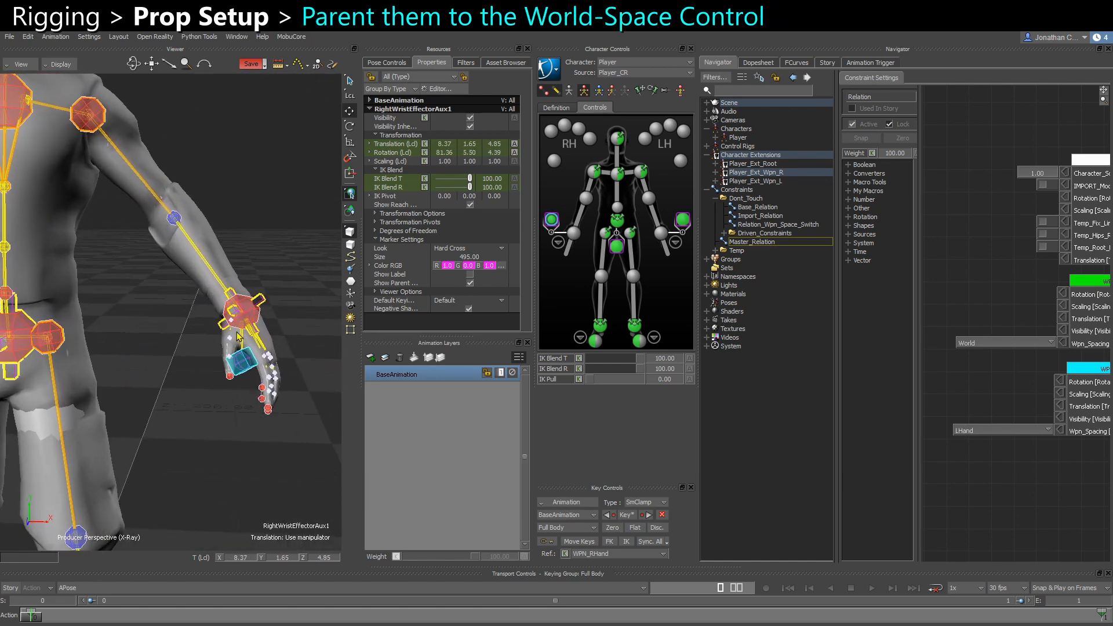
ctrl+shift+drag(240, 336, 144, 373)
click(242, 318)
key(ctrl+w)
scroll(256, 380, up, 2)
shift+click(128, 296)
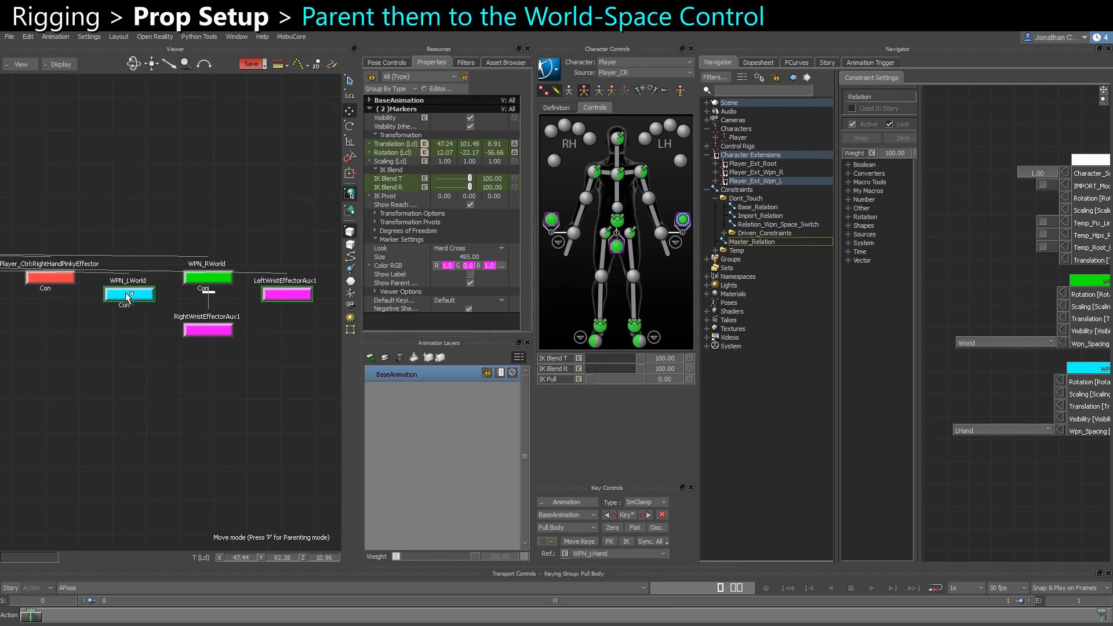
alt+drag(126, 293, 126, 291)
click(152, 285)
Step: Rename the left wrist auxiliary effector under WPN_LWorld as LHand_IK
scroll(194, 323, up, 1)
shift+drag(192, 327, 174, 331)
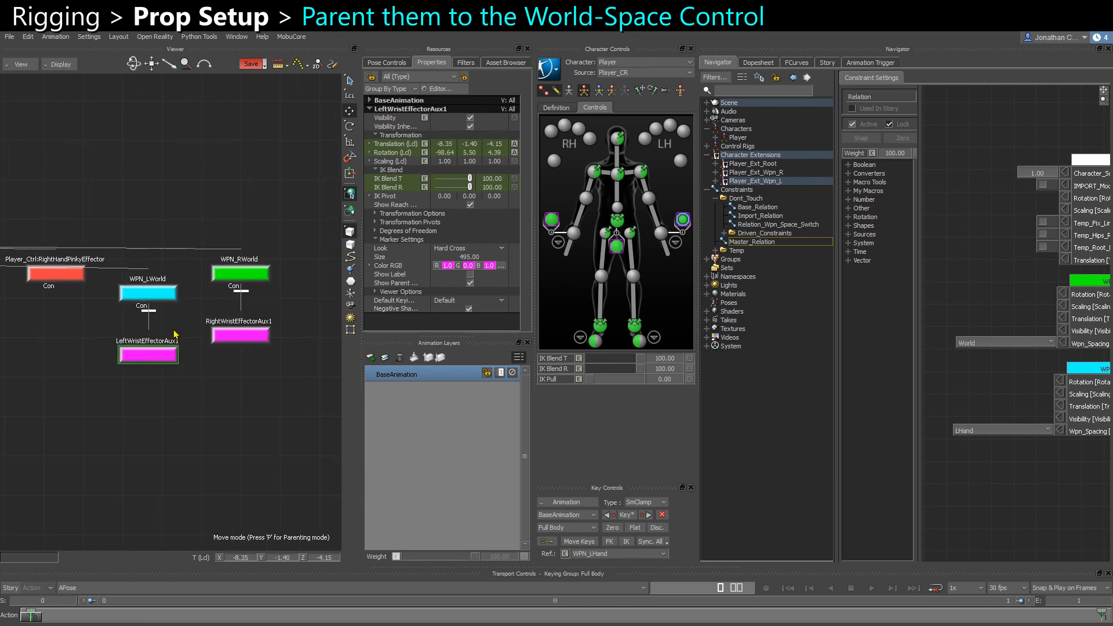
scroll(175, 334, up, 1)
right_click(153, 360)
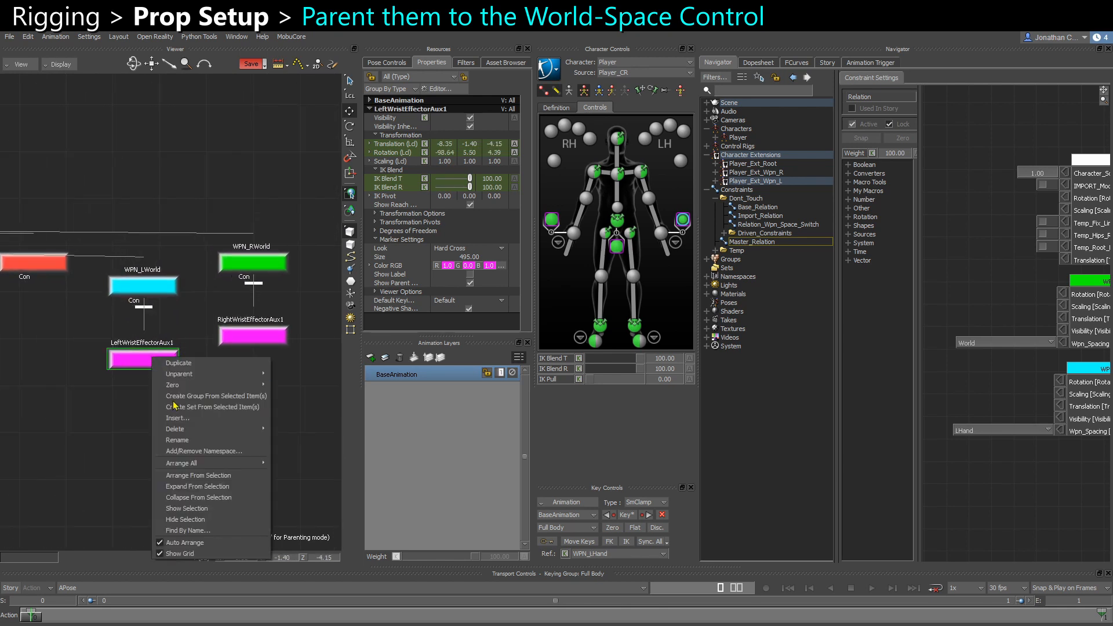
click(190, 443)
text(LHand_IK)
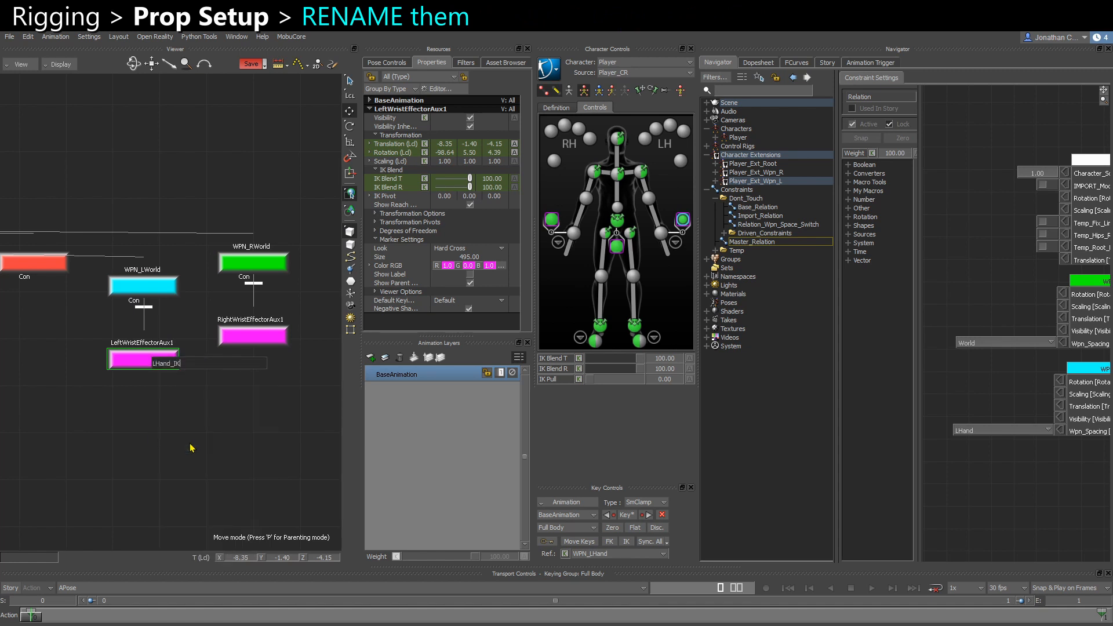
key(Return)
Step: Rename the right wrist auxiliary effector under WPN_RWorld as RHand_IK
click(210, 400)
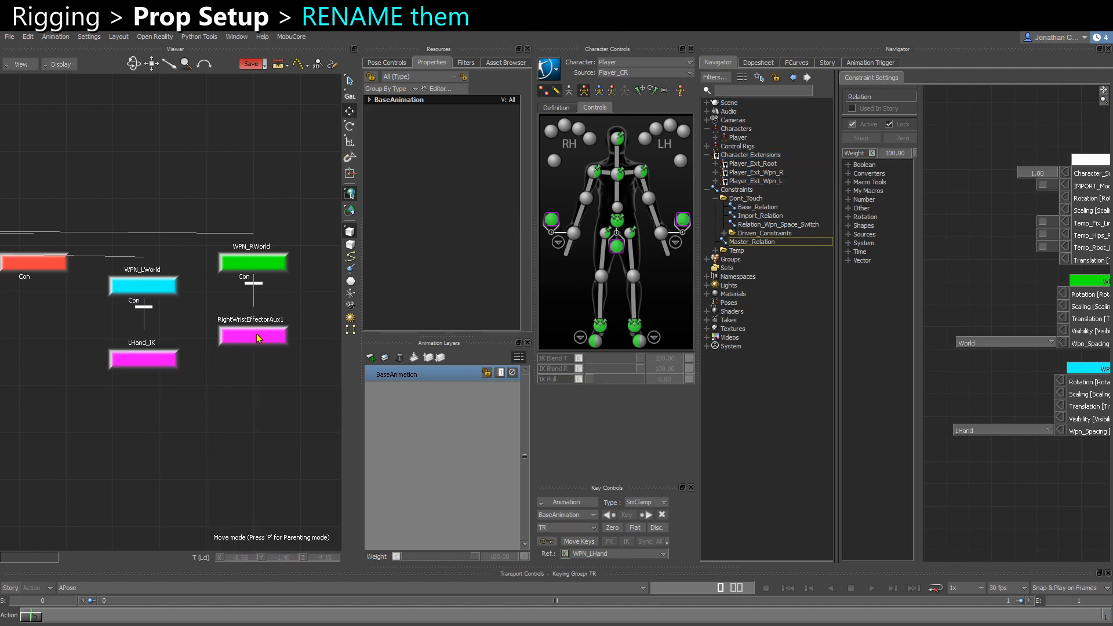
right_click(257, 335)
click(298, 419)
text(RHand_IK)
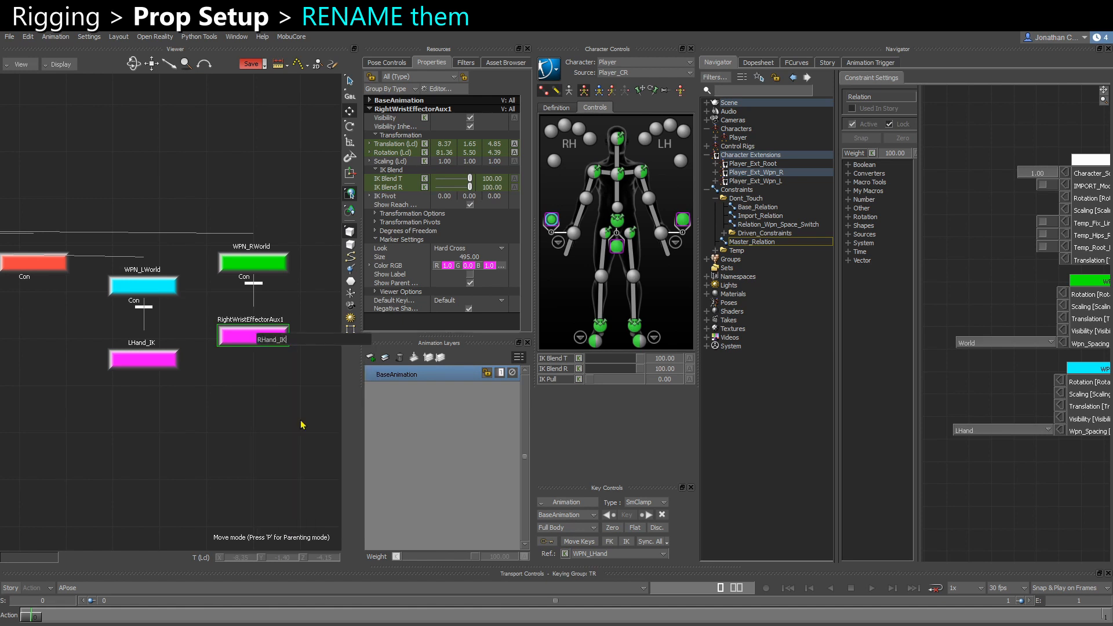
key(Return)
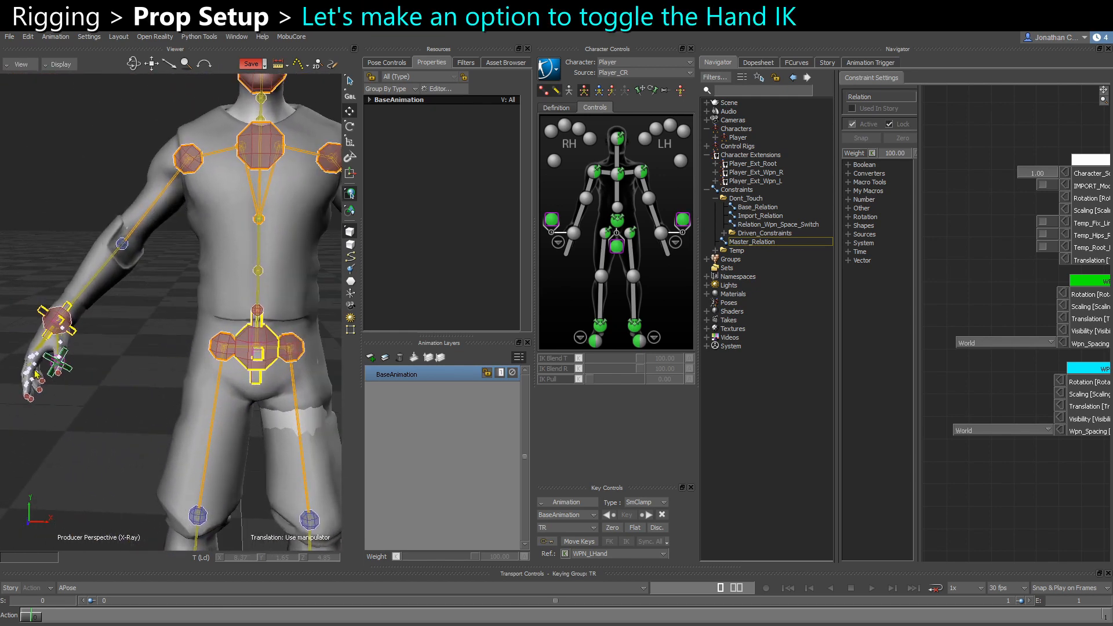
alt+middle_drag(43, 375, 91, 392)
alt+right_drag(91, 393, 163, 374)
alt+middle_drag(197, 411, 164, 393)
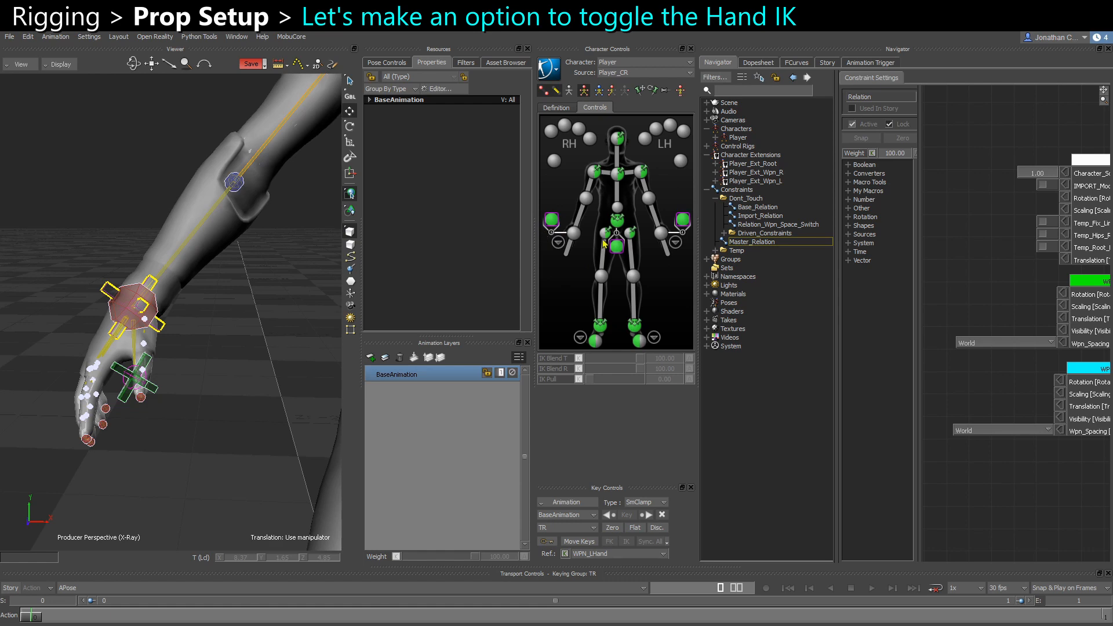
click(157, 387)
mouse_move(136, 378)
mouse_down()
mouse_move(123, 363)
mouse_move(135, 362)
mouse_move(136, 376)
mouse_up()
key(e)
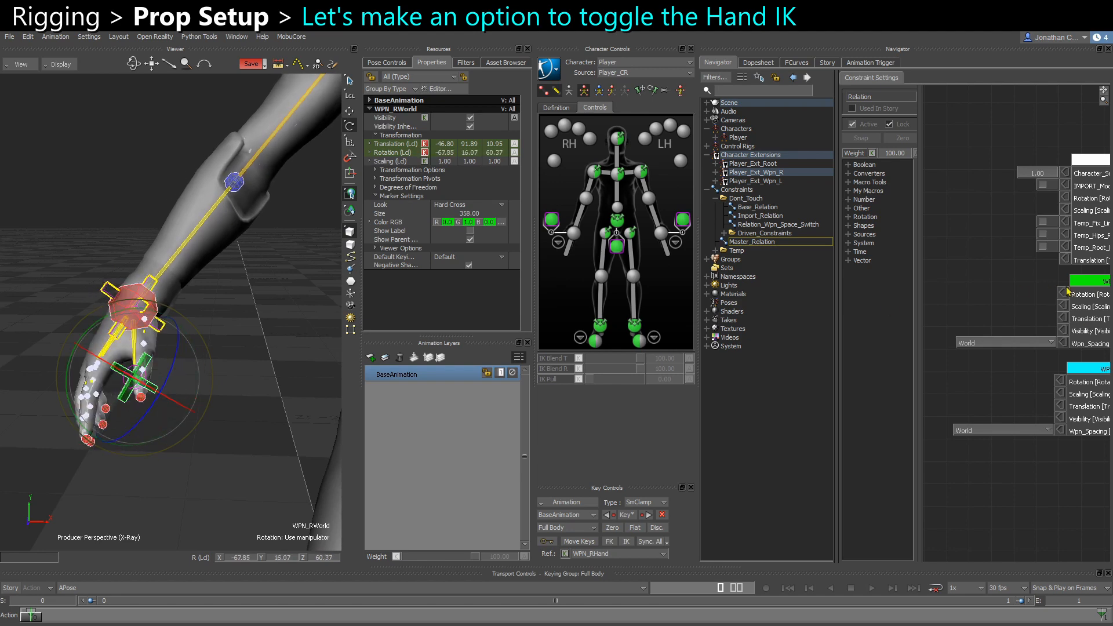
Step: Move the WPN_RHand and WPN_LHand boxes slightly lower in the Master_Relation constraint
middle_drag(1051, 393, 1016, 395)
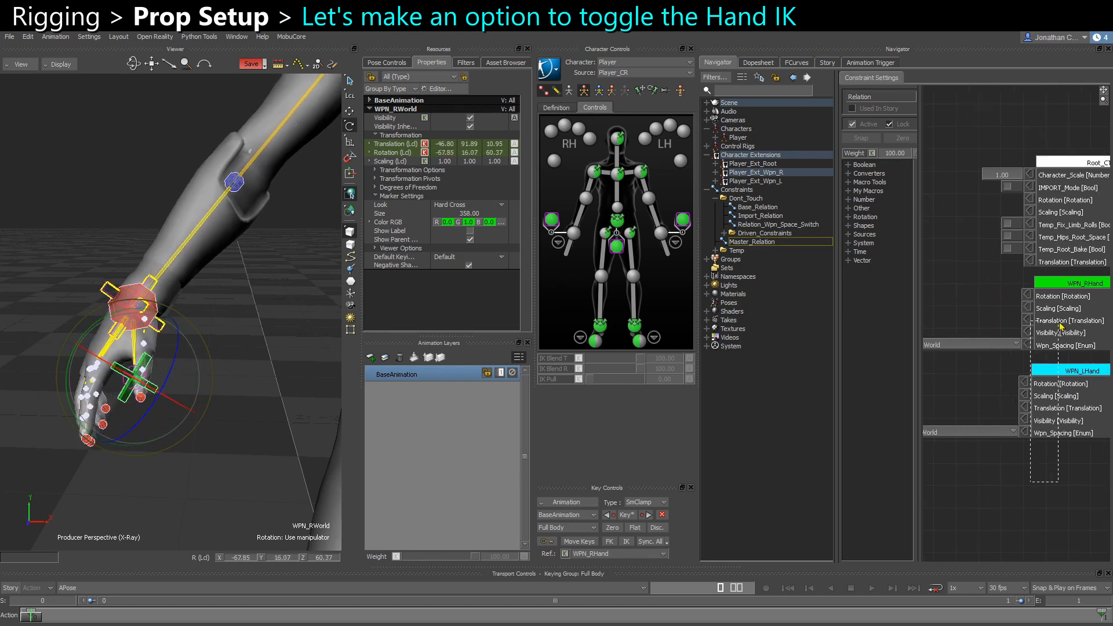
drag(1059, 325, 1059, 323)
drag(1065, 330, 1061, 348)
click(979, 302)
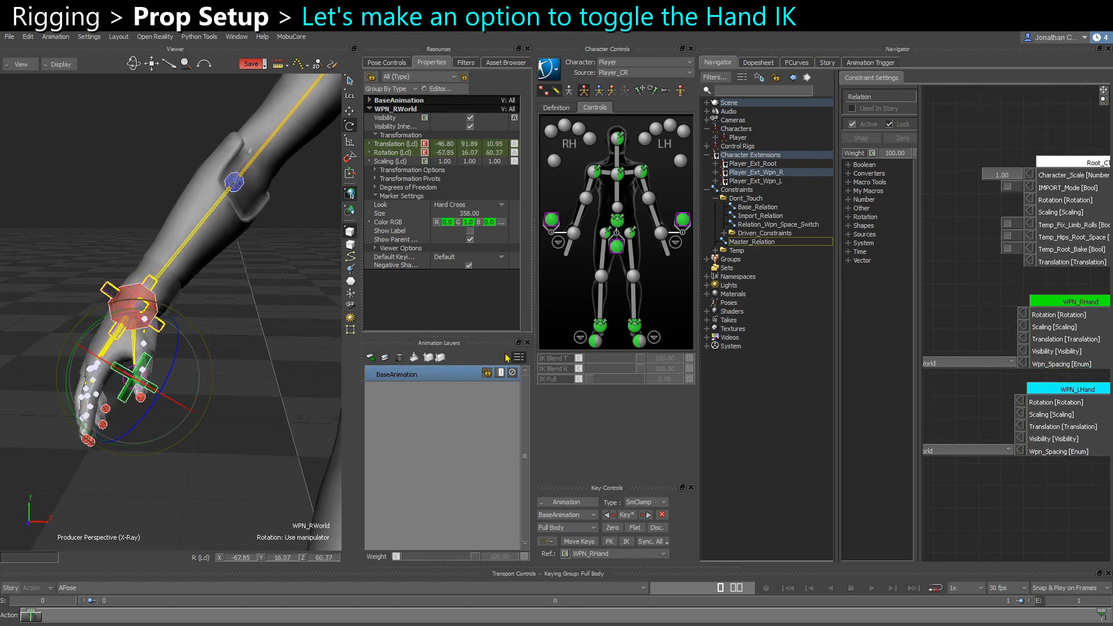
Step: Create a Parent/Child constraint and rename it LHand_IK_Bake
click(650, 273)
click(741, 192)
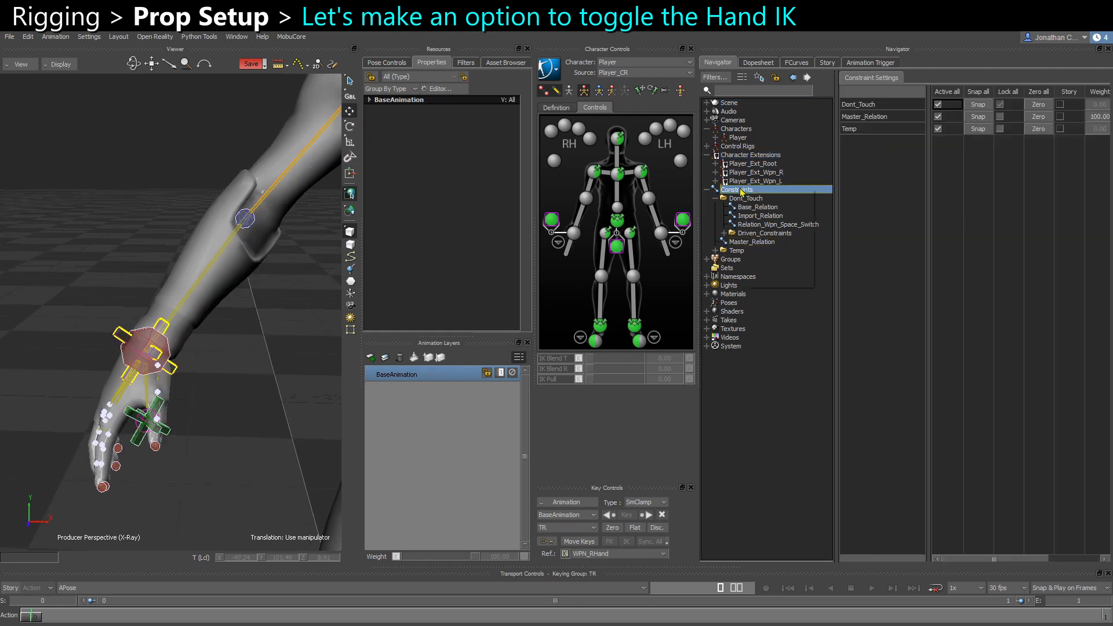
right_click(741, 192)
mouse_move(779, 212)
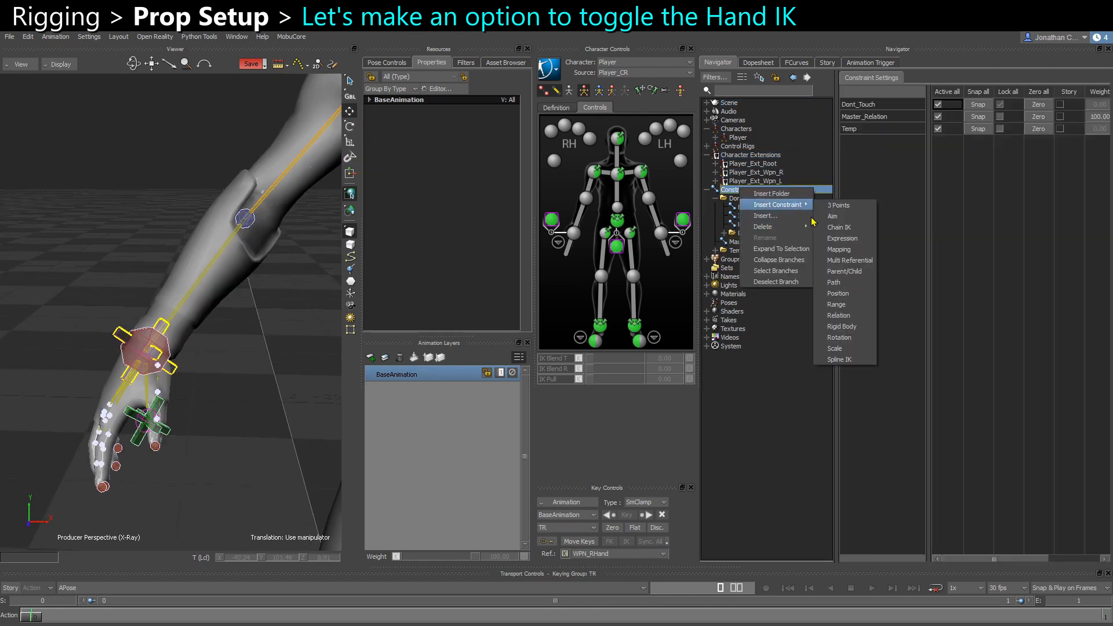
click(844, 271)
right_click(737, 262)
click(776, 323)
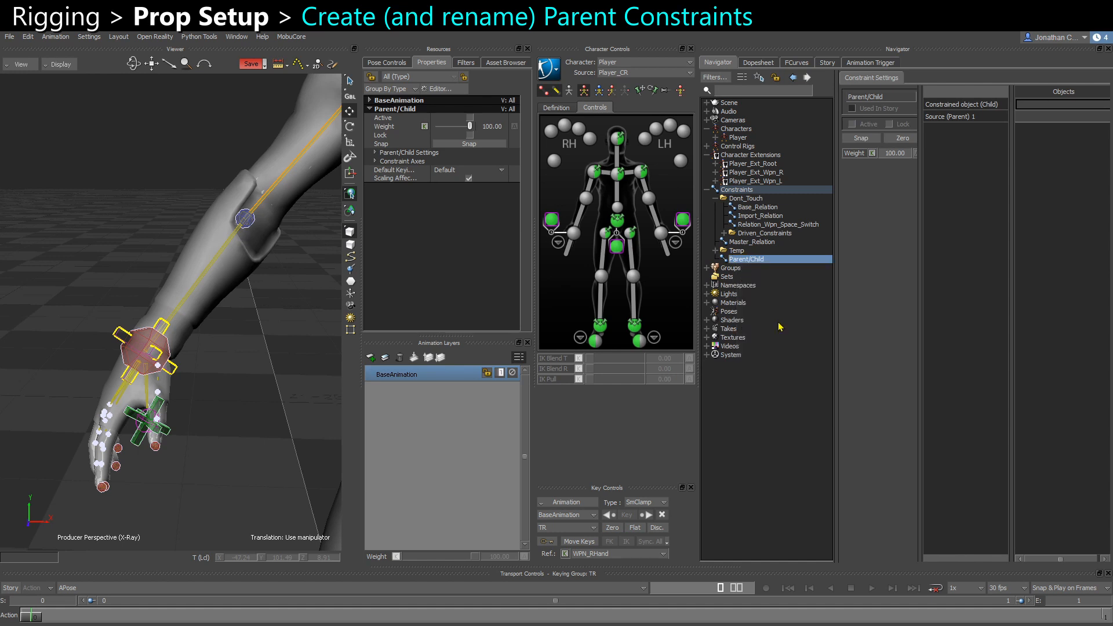
text(LHand_IK_Bake)
key(ctrl+a)
key(Return)
Step: Duplicate the LHand_IK_Bake constraint and rename the copy RHand_IK_Bake
right_click(773, 260)
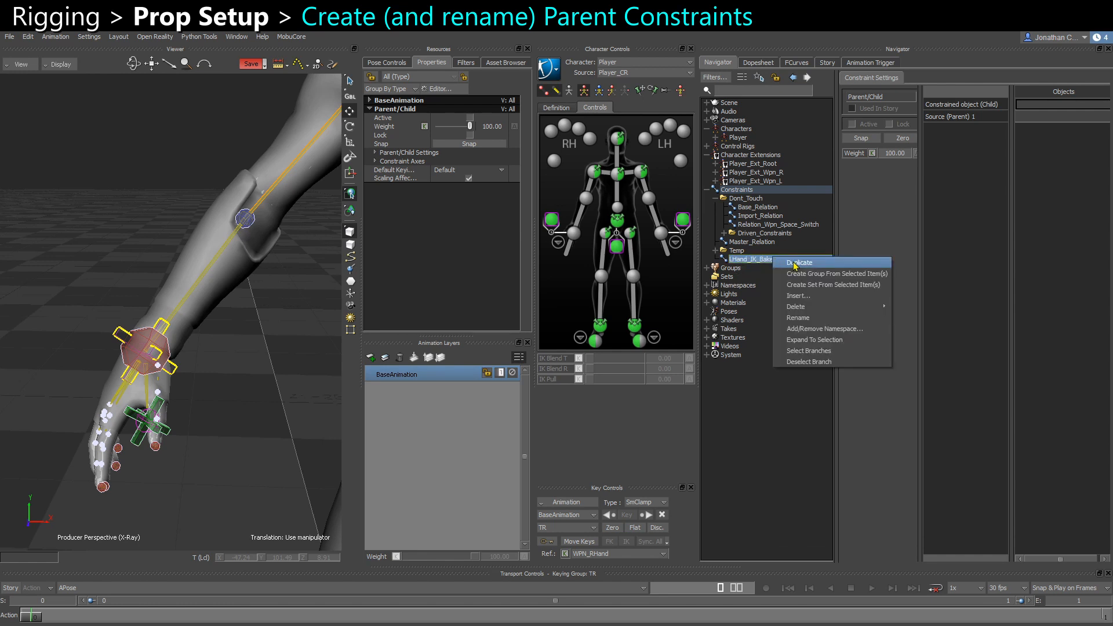
click(791, 267)
right_click(770, 268)
click(793, 332)
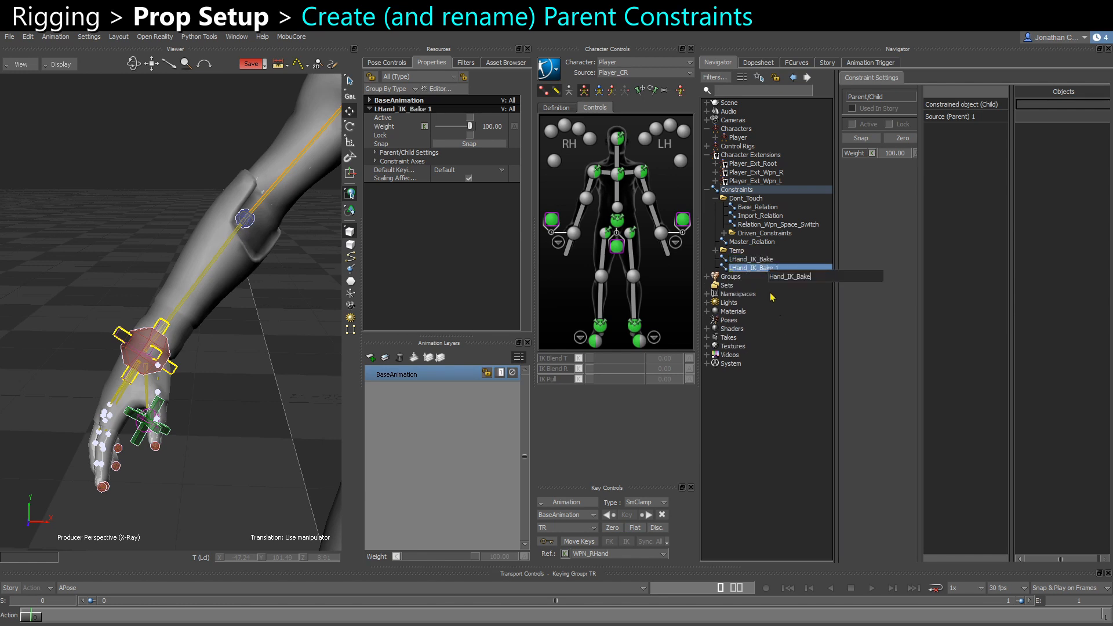
click(771, 277)
text(R)
key(Return)
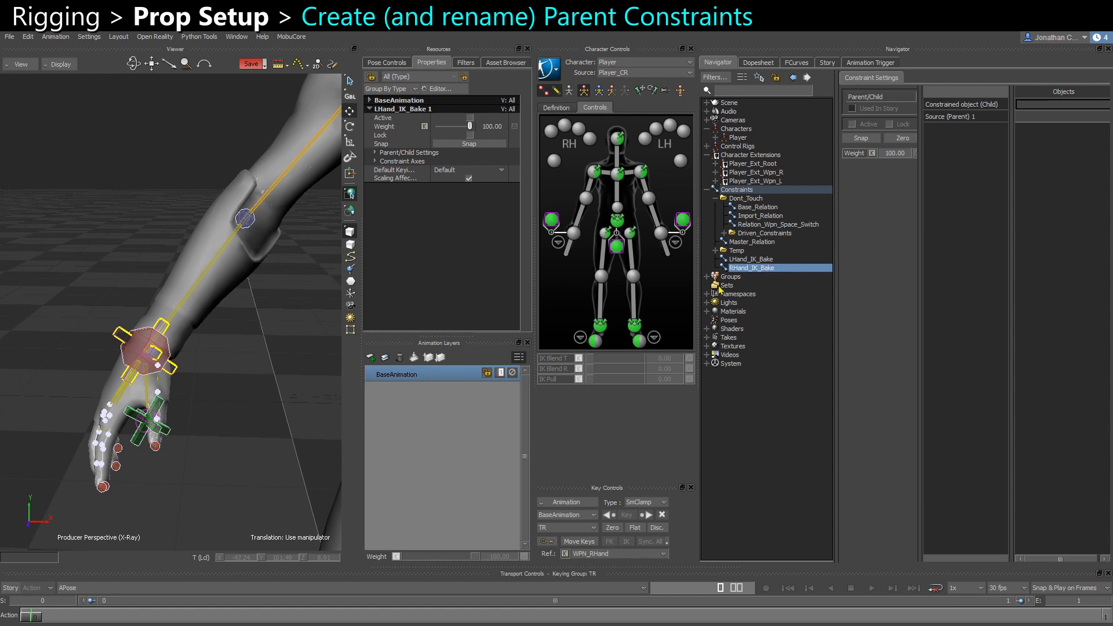
Step: In RHand_IK_Bake, assign RHand_IK as the constrained object and the control rig's right wrist effector as the source
click(554, 224)
drag(243, 406, 1056, 107)
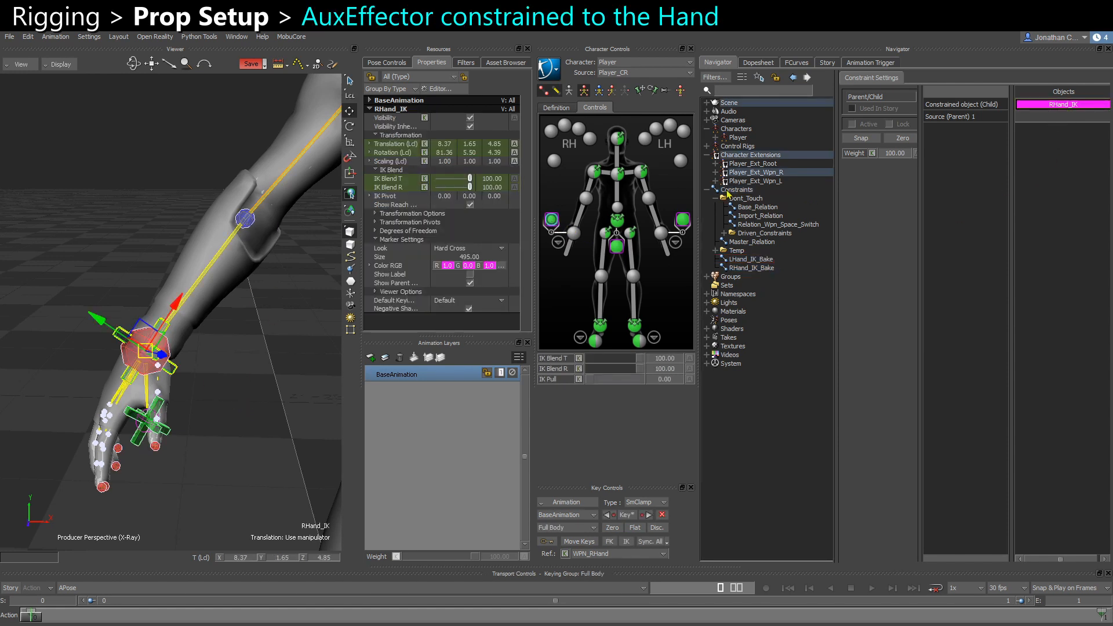
click(574, 233)
drag(239, 394, 1043, 119)
click(620, 222)
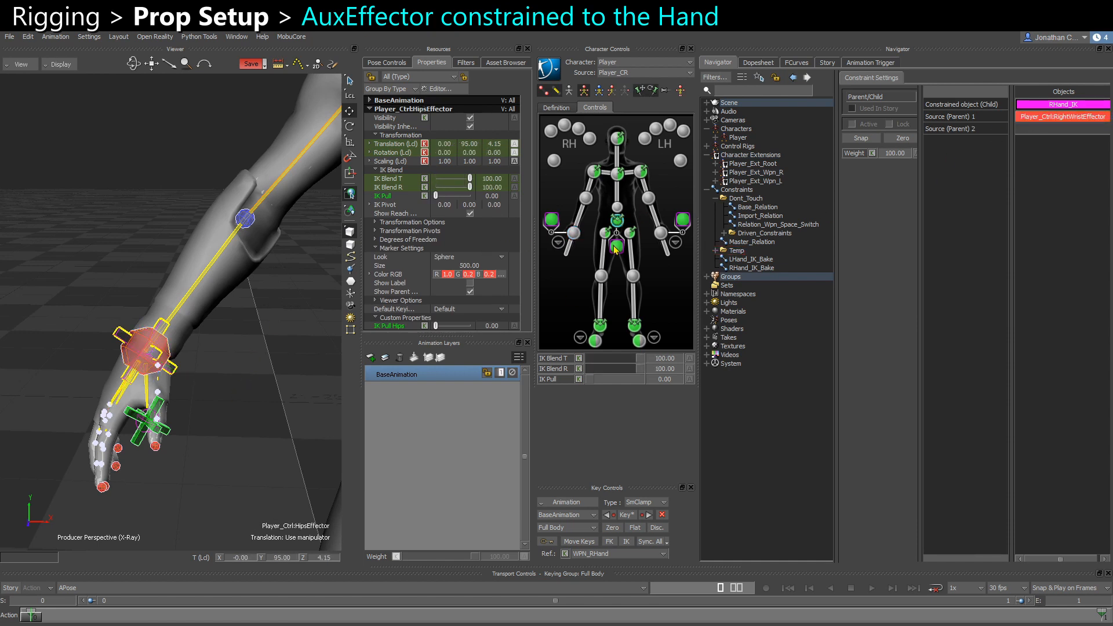
click(617, 247)
click(616, 222)
Step: In LHand_IK_Bake, constrain LHand_IK to the control rig's left wrist effector and activate the constraint with zero offset
click(683, 220)
click(752, 259)
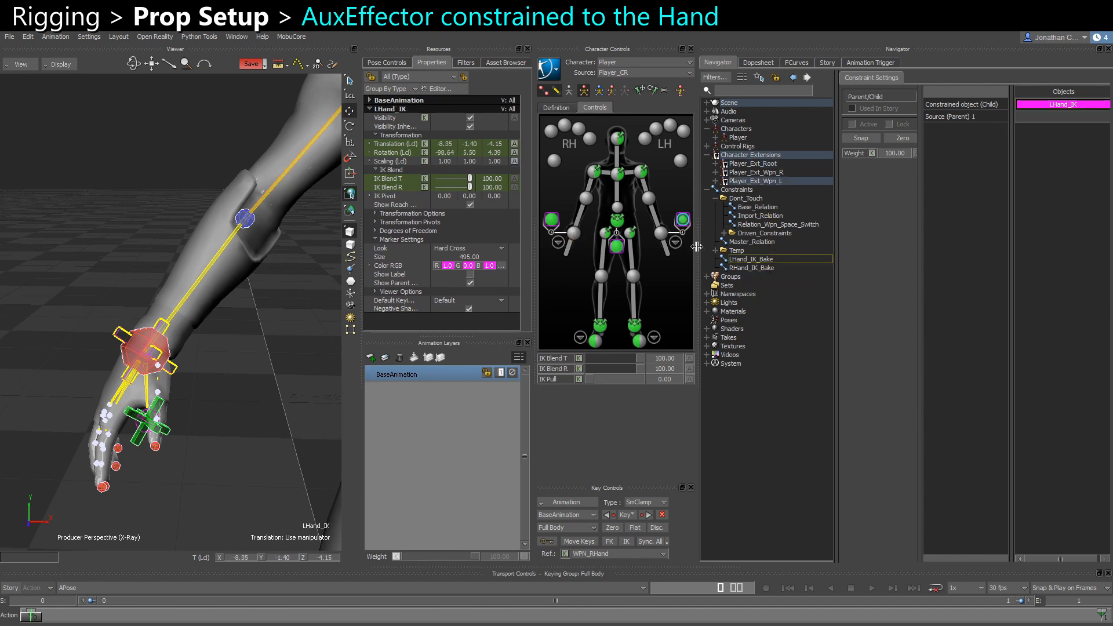
click(661, 233)
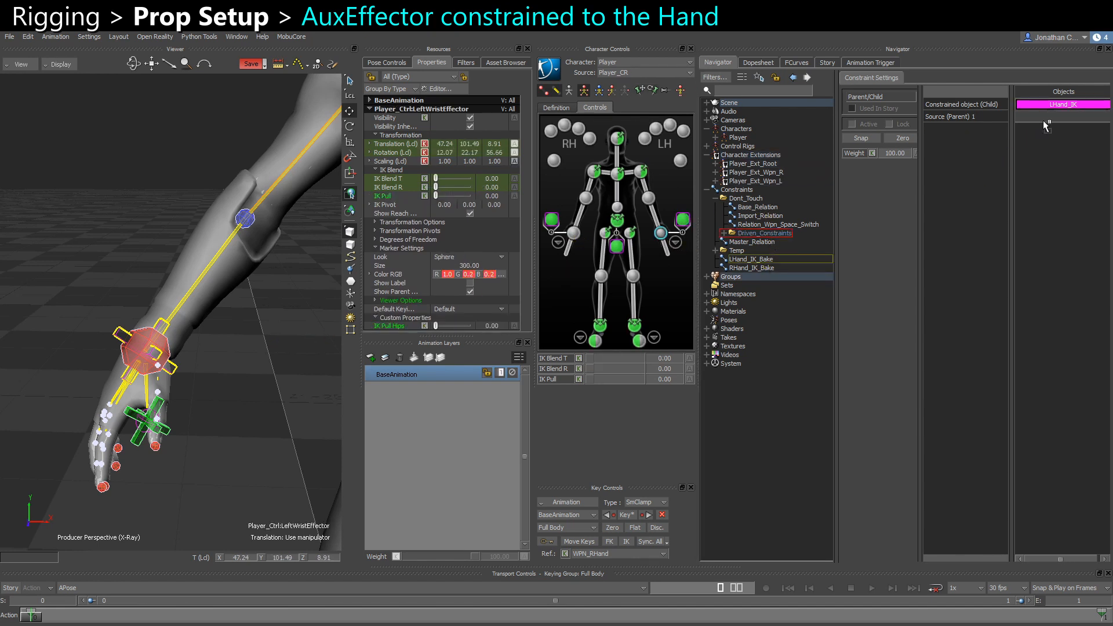
drag(1047, 126, 1047, 118)
click(899, 139)
Step: Activate RHand_IK_Bake with zero offset, and make the Weight of both hand IK bake constraints animatable
click(753, 268)
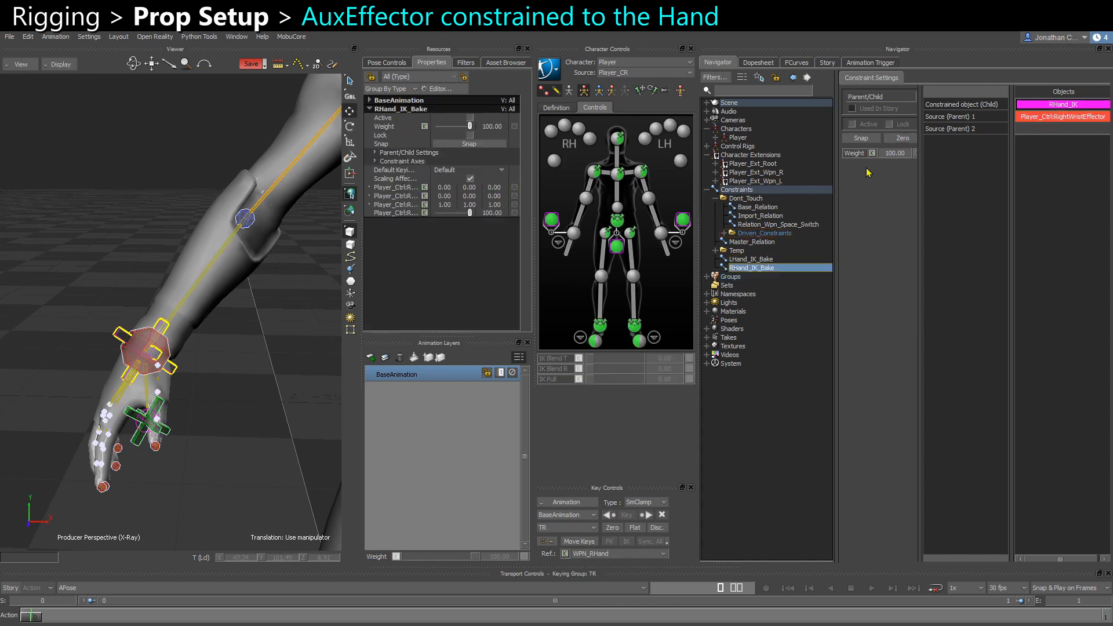
drag(920, 169, 946, 171)
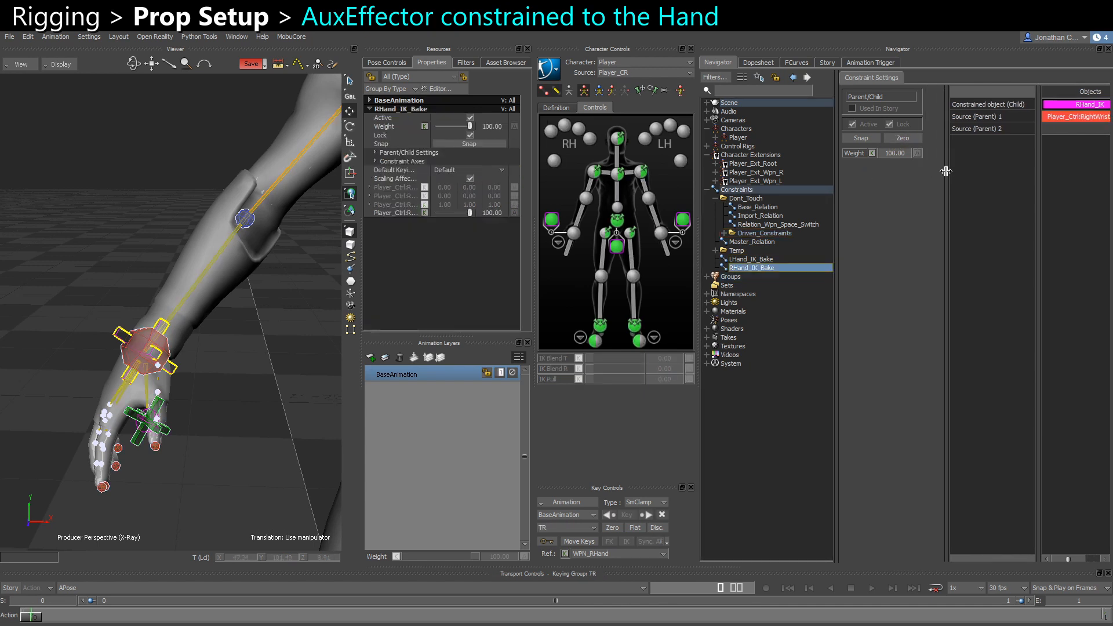
click(917, 154)
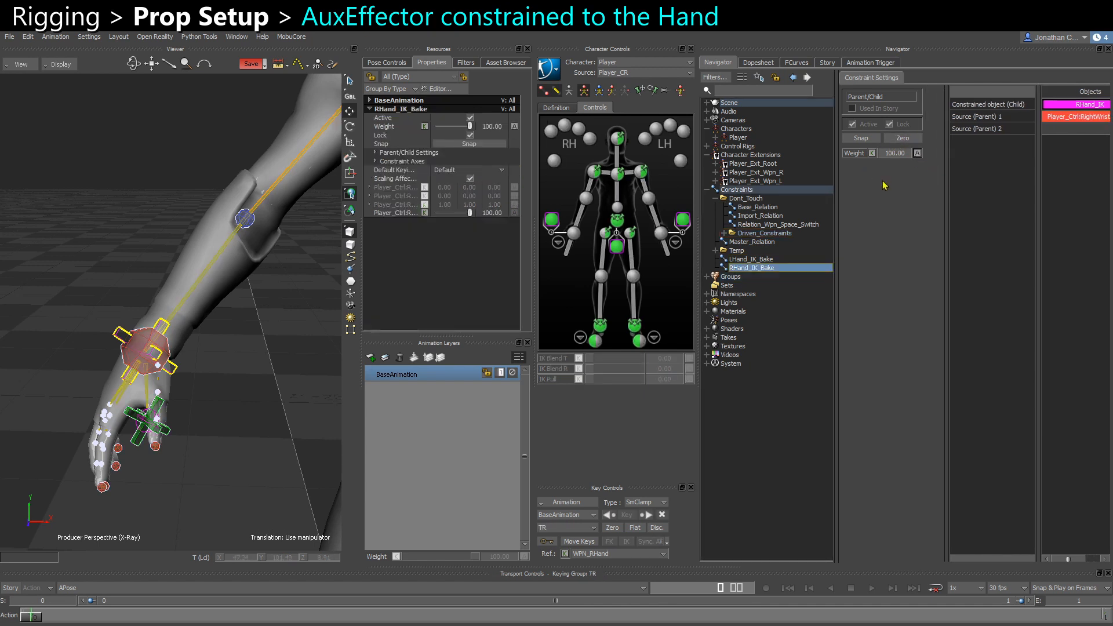
click(751, 259)
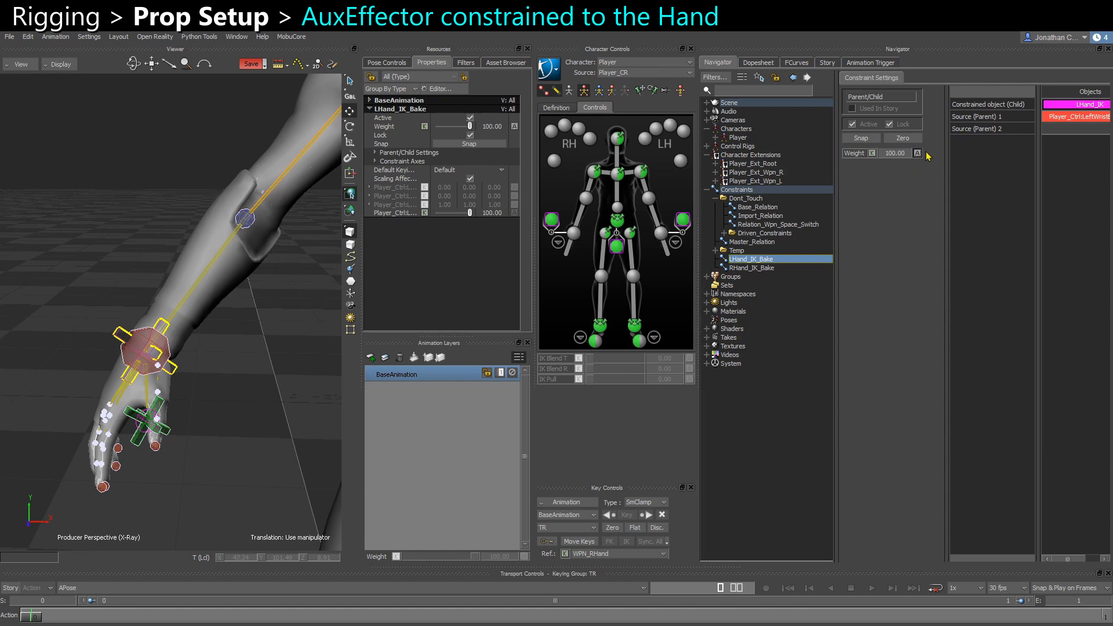
click(182, 414)
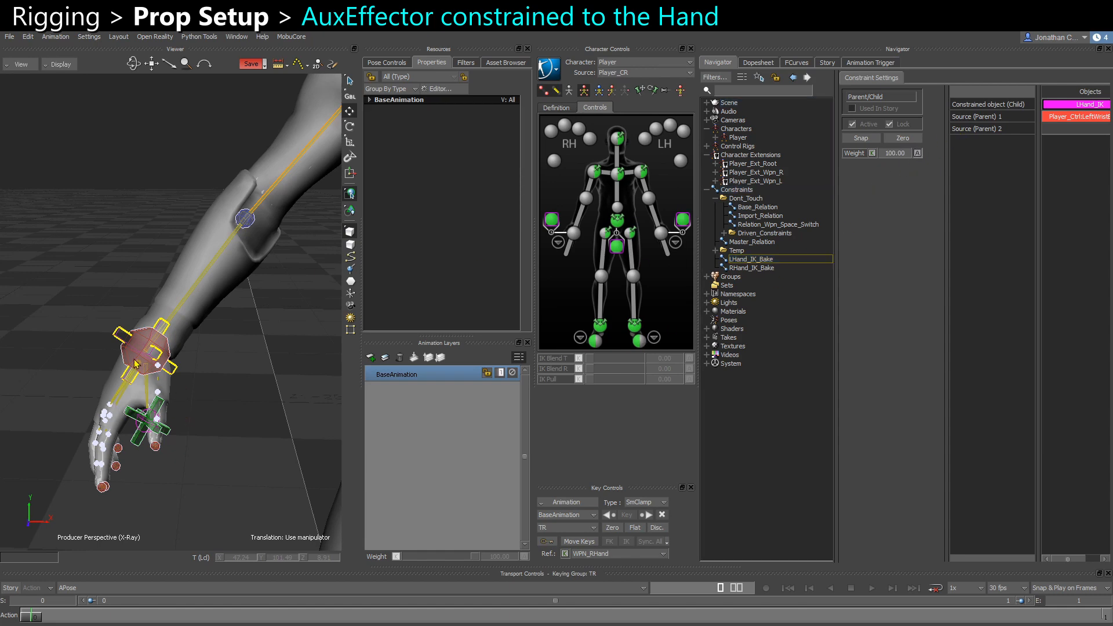
Step: Try moving the right wrist effector to test how the arm responds, and undo the move
click(134, 359)
scroll(144, 360, up, 1)
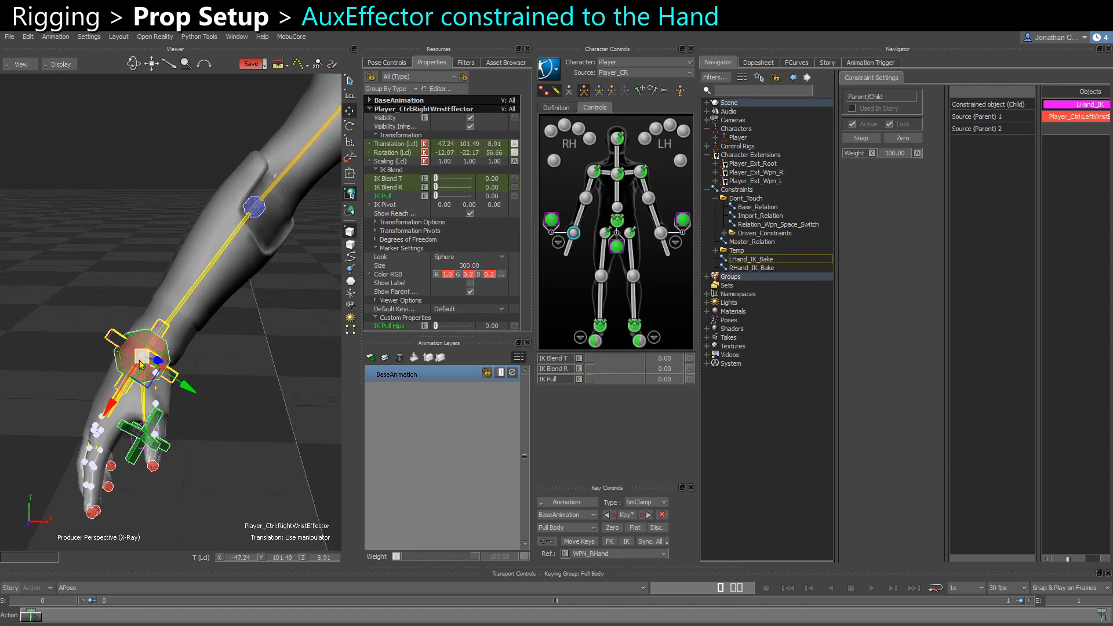
drag(144, 359, 139, 394)
key(e)
key(ctrl+z)
Step: Set IK Blend T and IK Blend R to 100 on the right hand's auxiliary effector, RHand_IK
click(213, 459)
click(164, 447)
key(w)
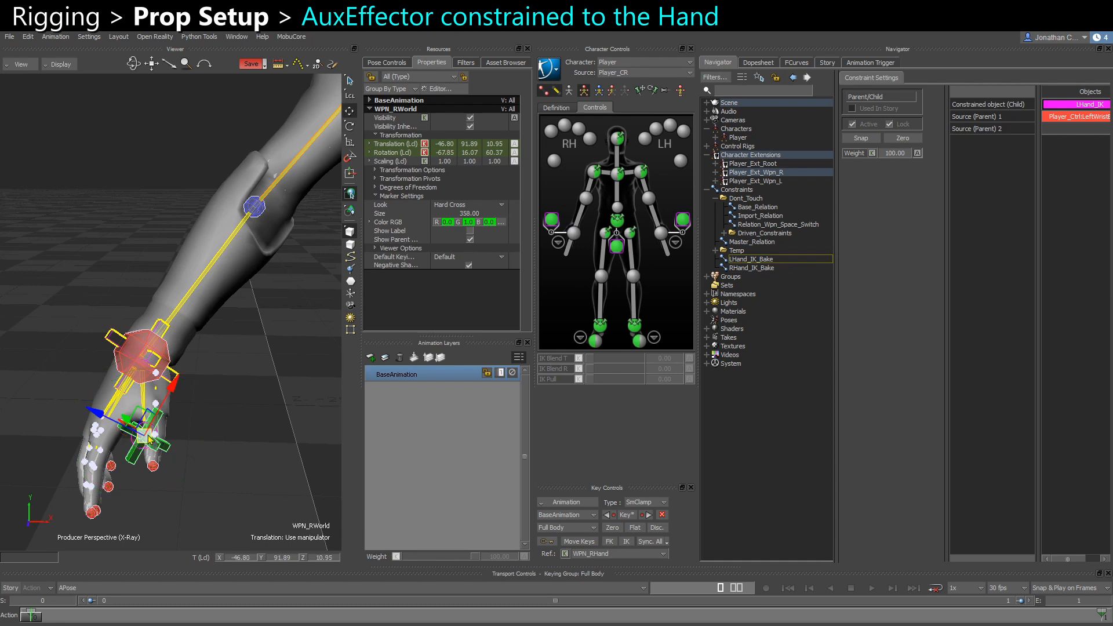
click(552, 219)
mouse_move(641, 364)
mouse_down()
mouse_move(676, 373)
mouse_move(627, 365)
mouse_move(670, 364)
mouse_move(642, 368)
mouse_up()
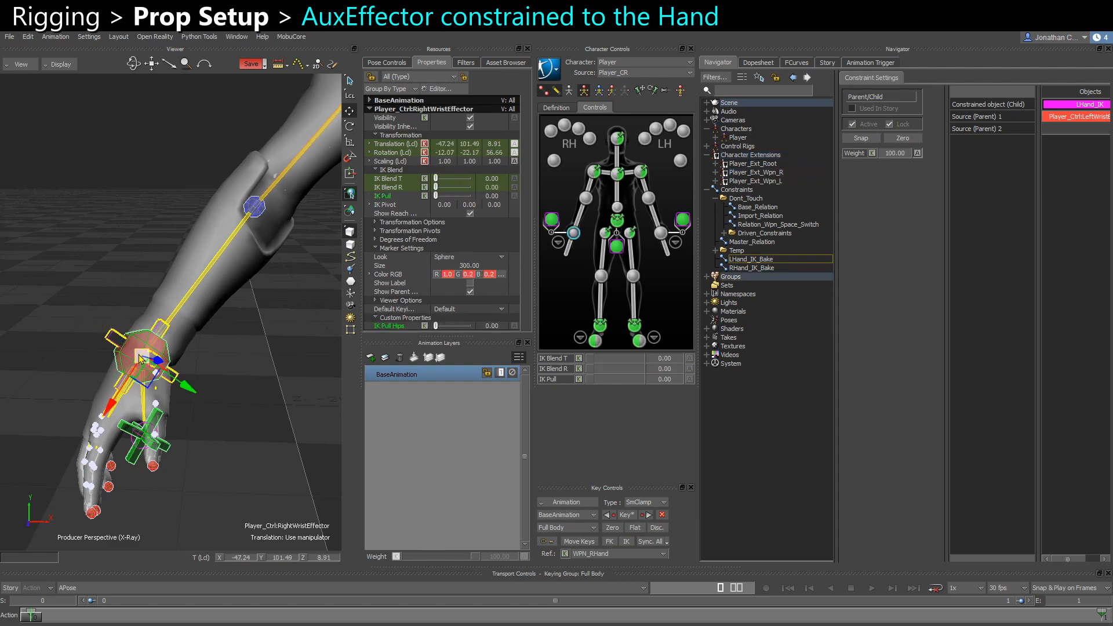
Step: Test moving RHand_IK with the RHand_IK_Bake constraint's Weight at 0, and undo the test changes
click(756, 259)
click(759, 267)
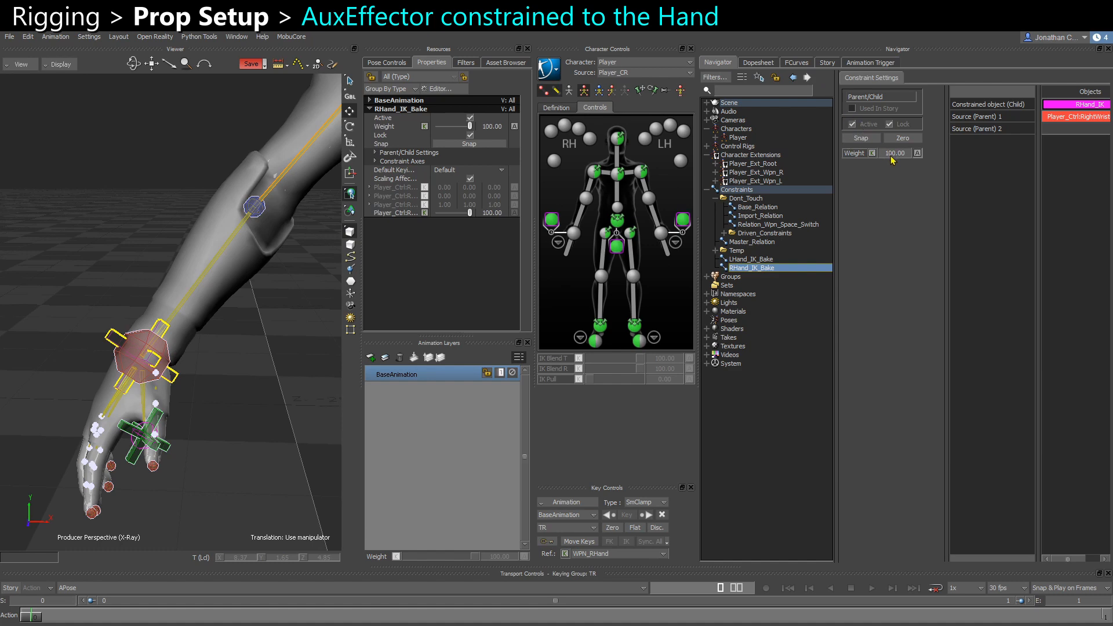
drag(892, 158, 619, 166)
click(180, 424)
click(119, 325)
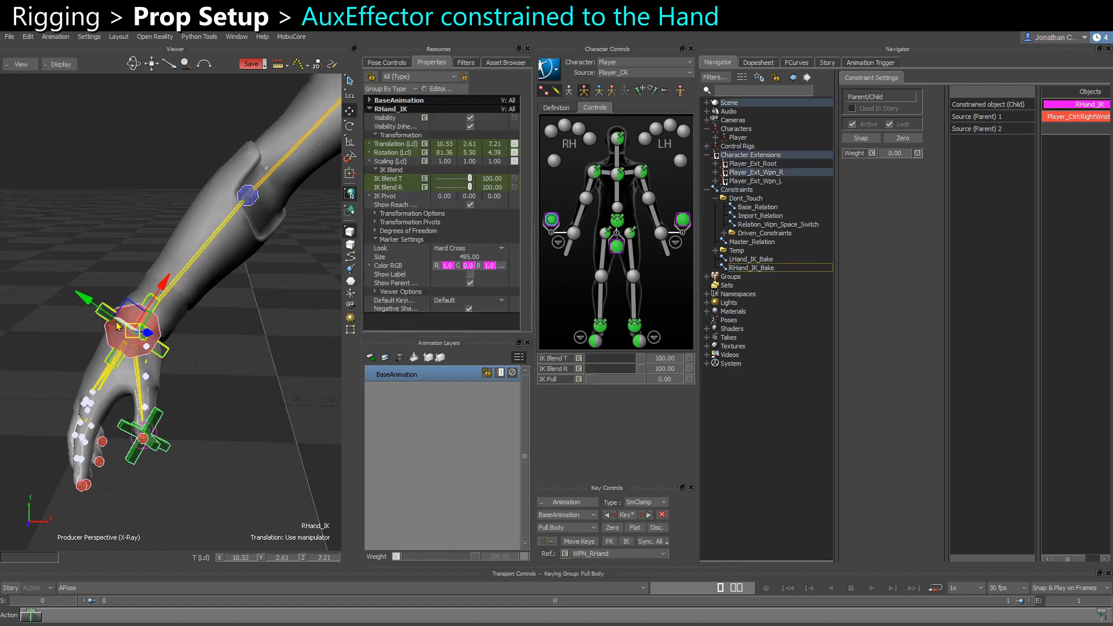
drag(125, 327, 196, 260)
key(ctrl+z)
Step: Move the LHand_IK_Bake and RHand_IK_Bake constraints into the Driven_Constraints folder
click(748, 259)
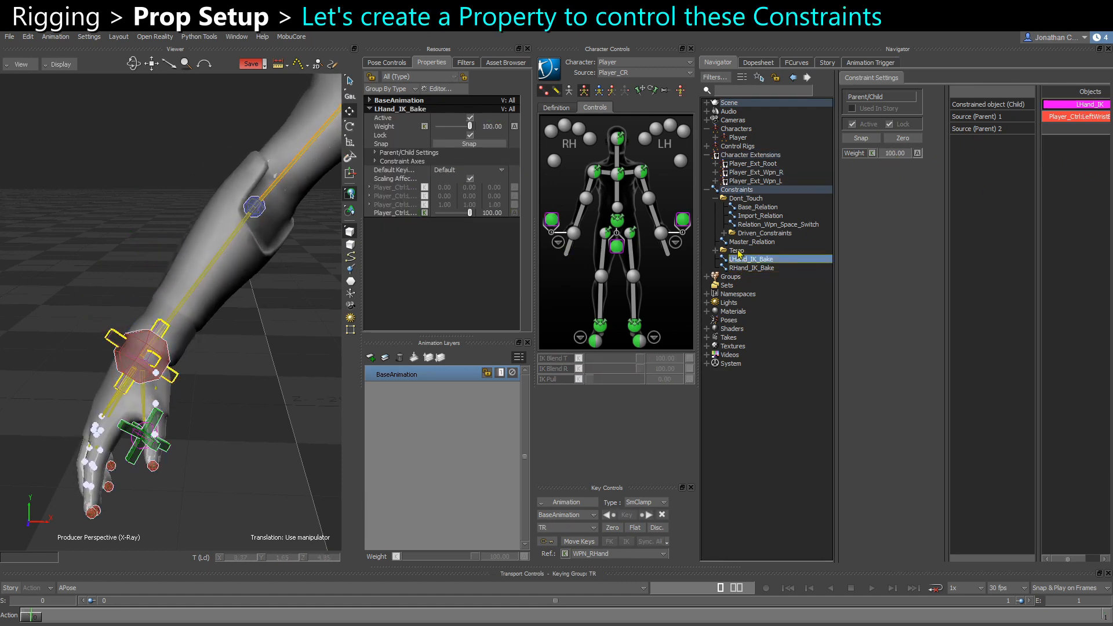
ctrl+click(748, 269)
drag(757, 260, 754, 235)
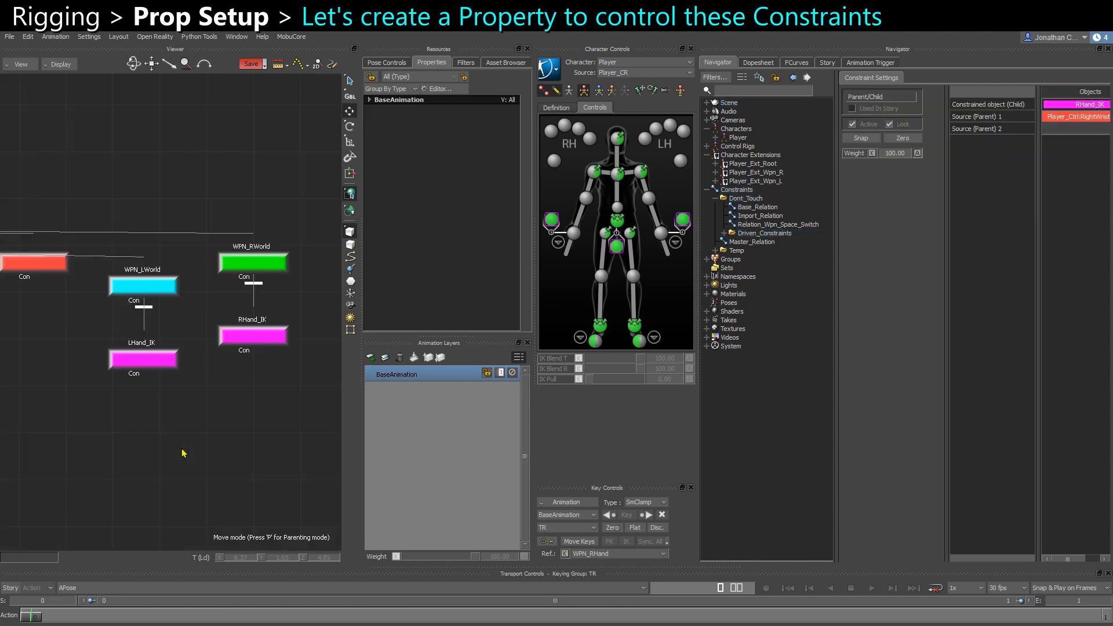
Step: Find WPN_RHand in the schematic and add a Bool custom property to it
scroll(185, 415, down, 4)
middle_drag(120, 410, 278, 336)
scroll(225, 358, down, 3)
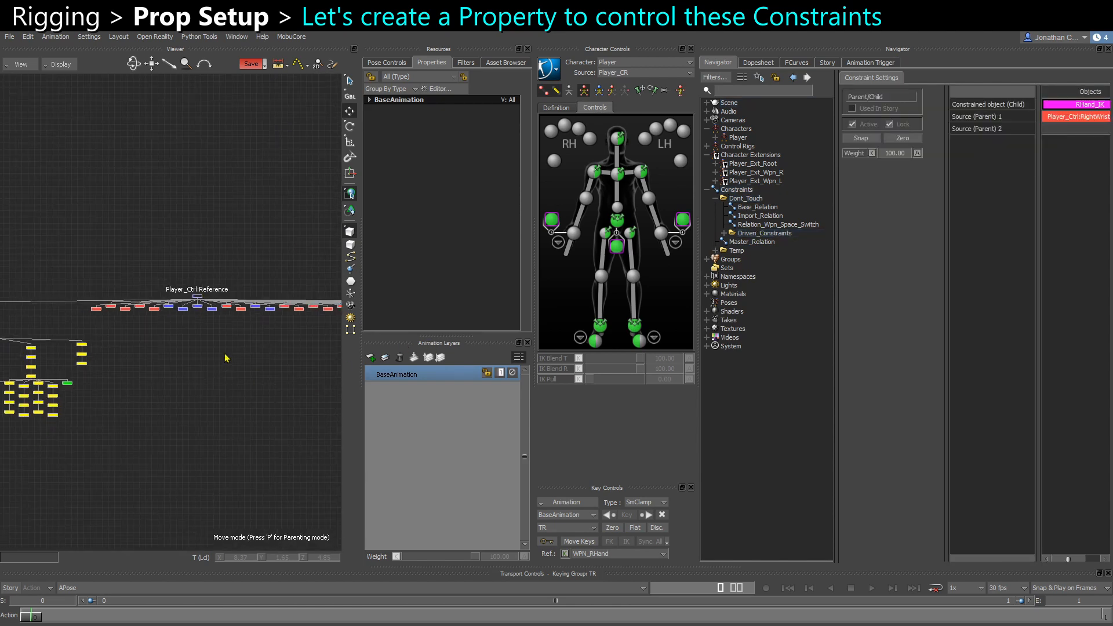
scroll(226, 358, up, 6)
click(273, 350)
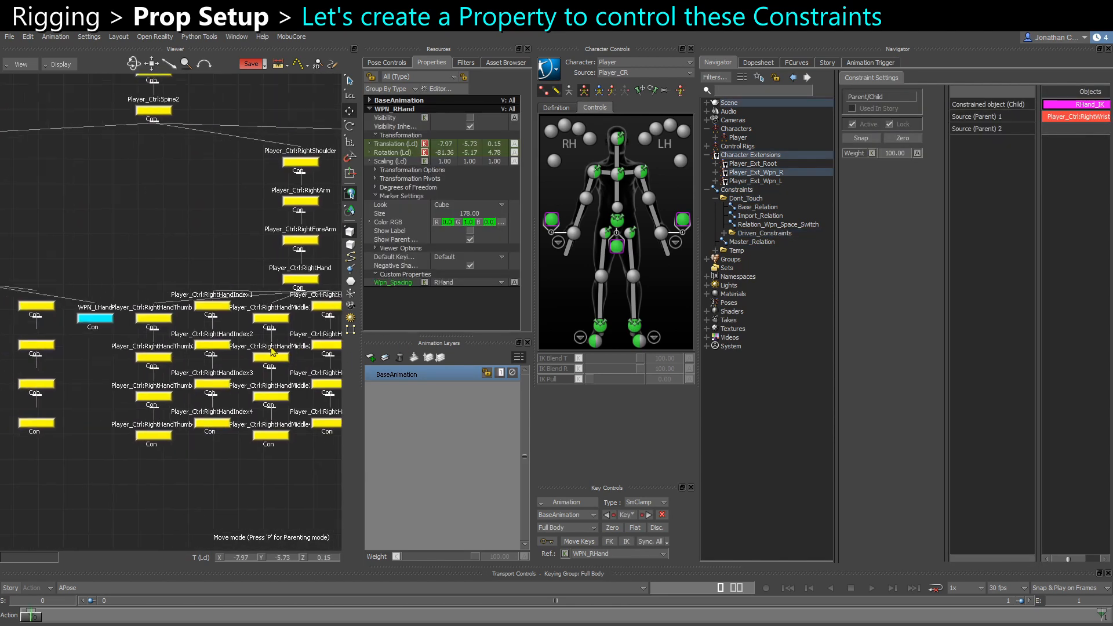
middle_drag(192, 328, 122, 321)
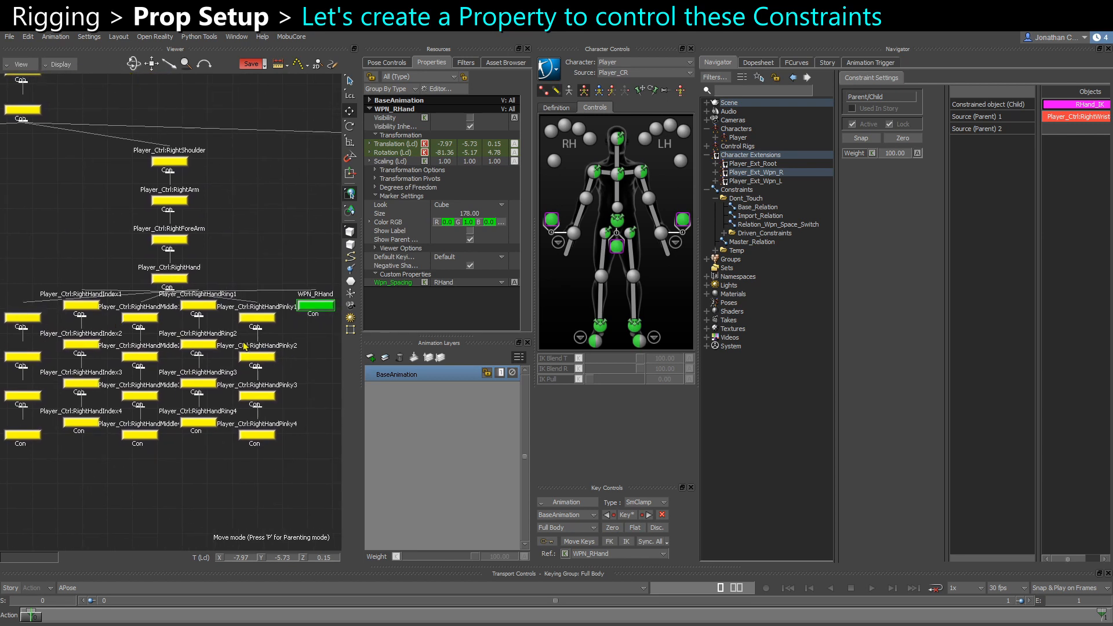
middle_drag(243, 344, 195, 346)
click(444, 89)
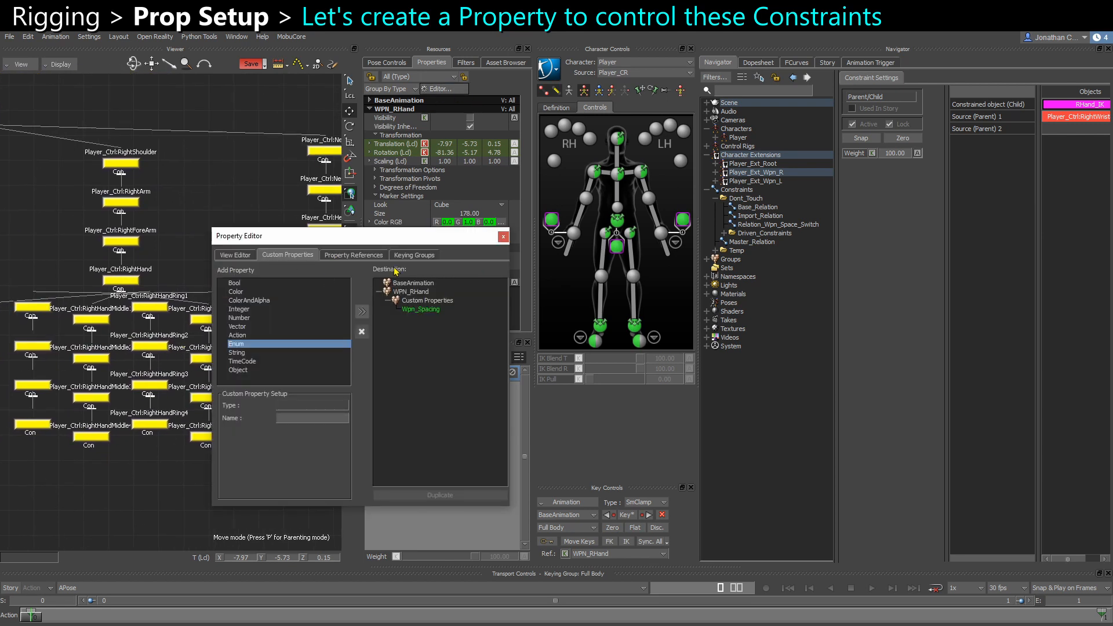
click(234, 283)
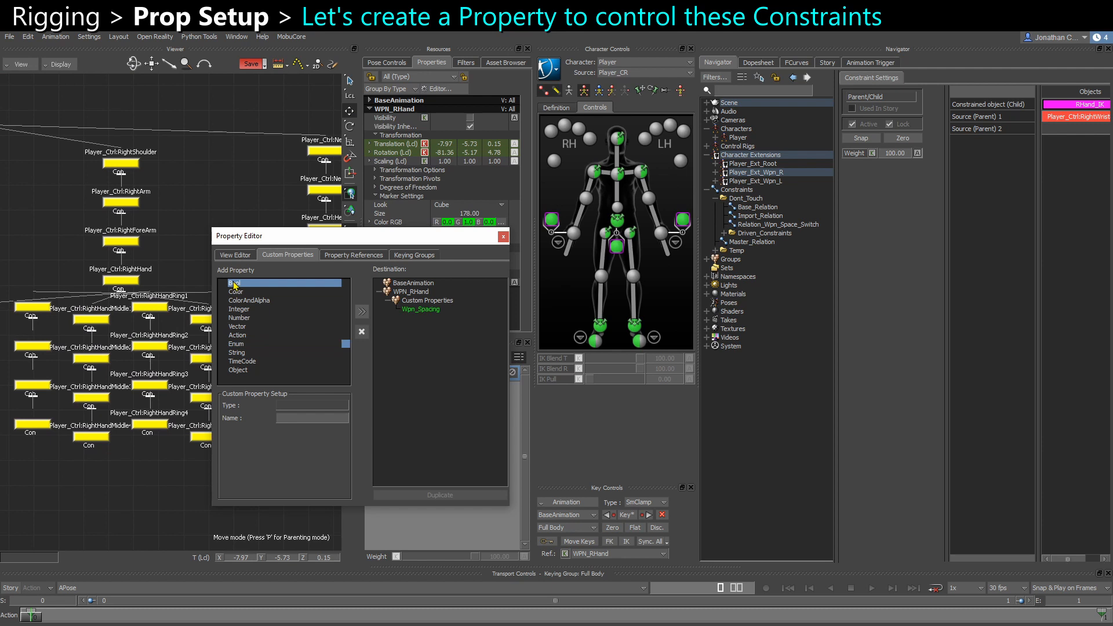
click(415, 292)
click(361, 312)
Step: Name WPN_RHand's new Bool property Hand_IK
click(407, 319)
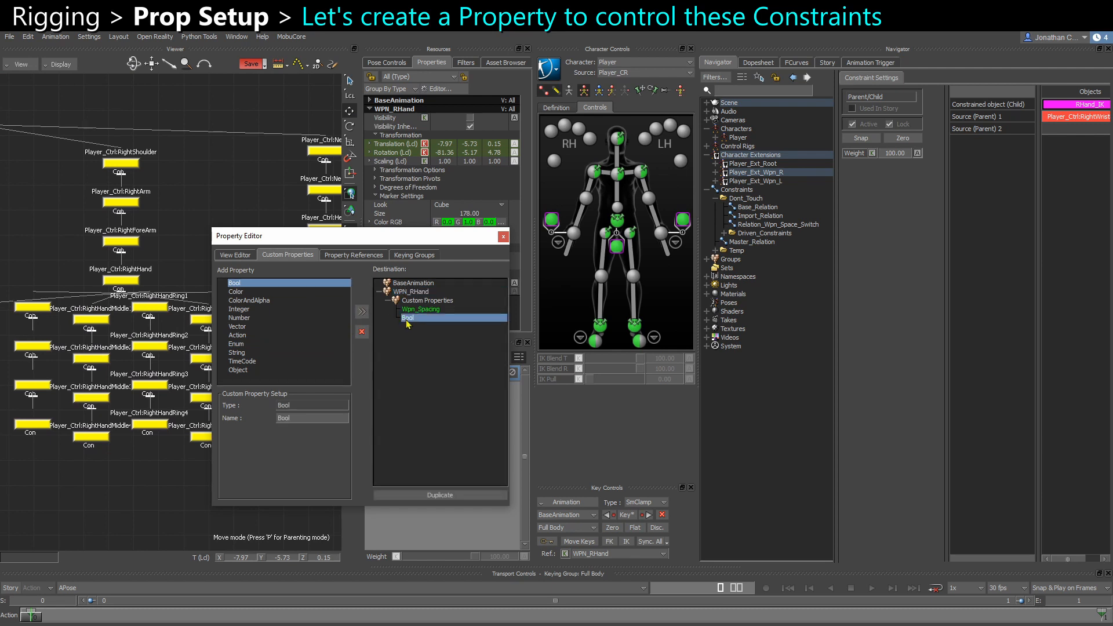
double_click(289, 419)
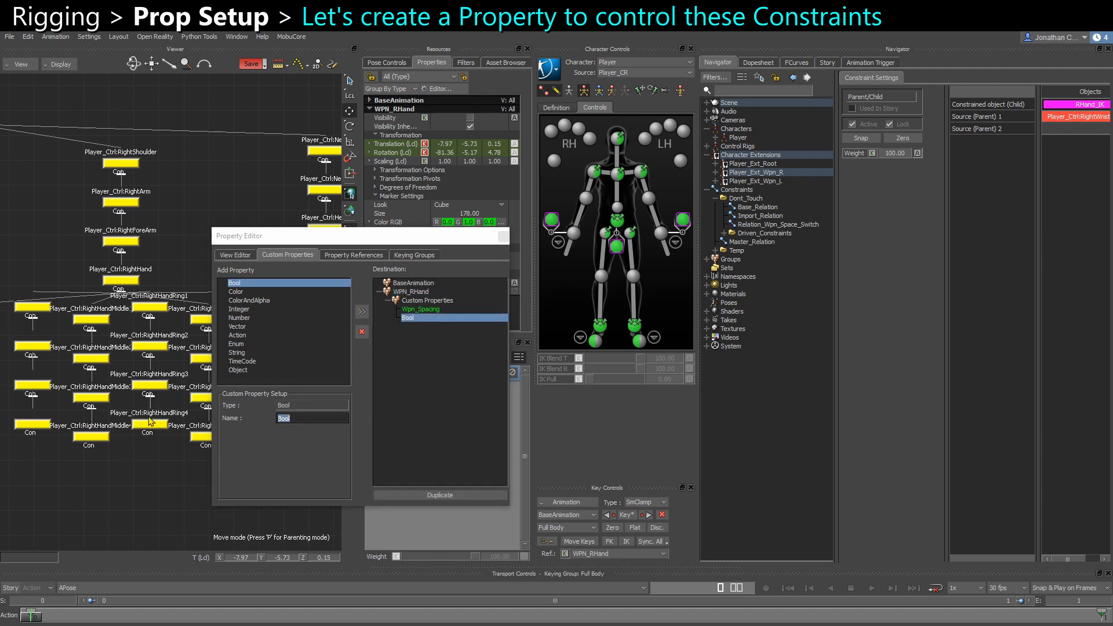
text(Hand_IK)
key(Return)
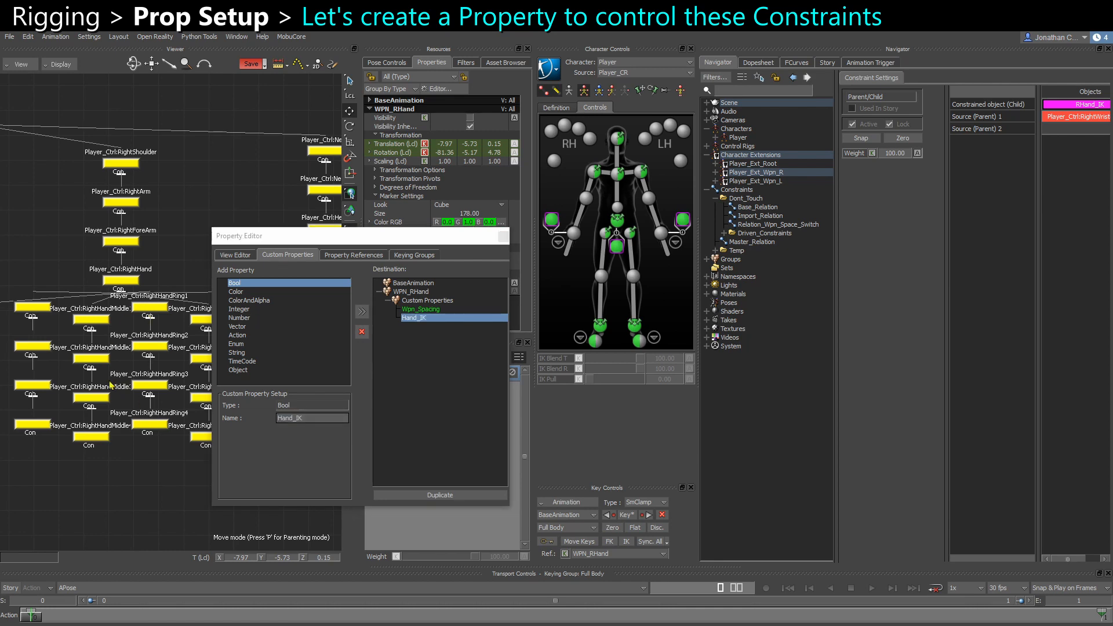
Step: Select WPN_LHand in the schematic and add a Bool custom property to it
shift+drag(35, 354, 127, 369)
scroll(127, 369, down, 3)
click(87, 332)
scroll(87, 332, up, 2)
scroll(87, 331, up, 1)
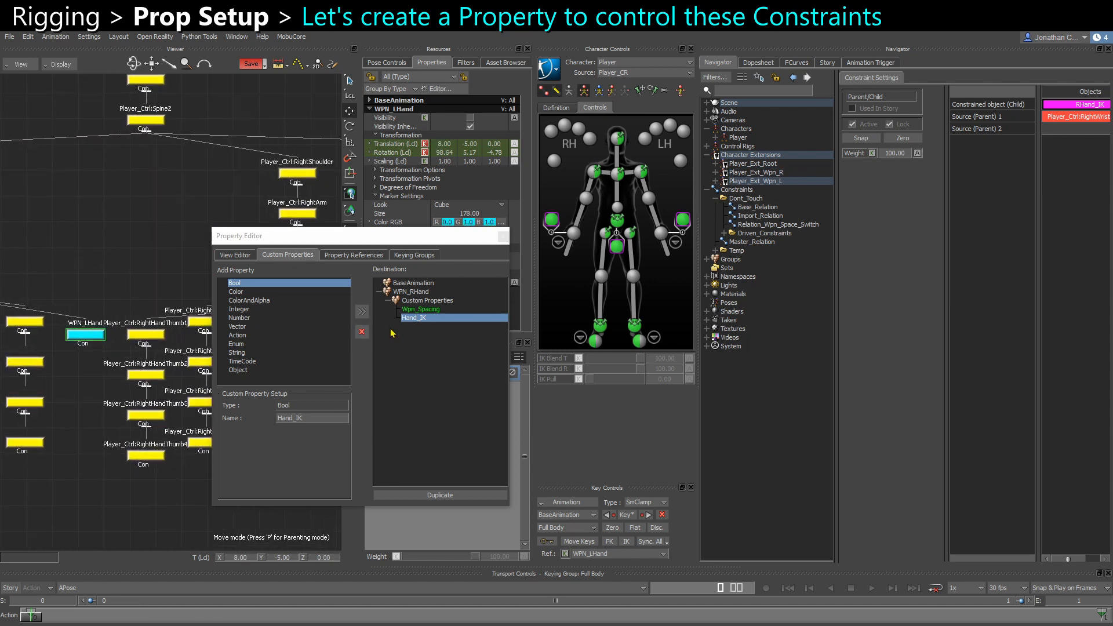
click(504, 236)
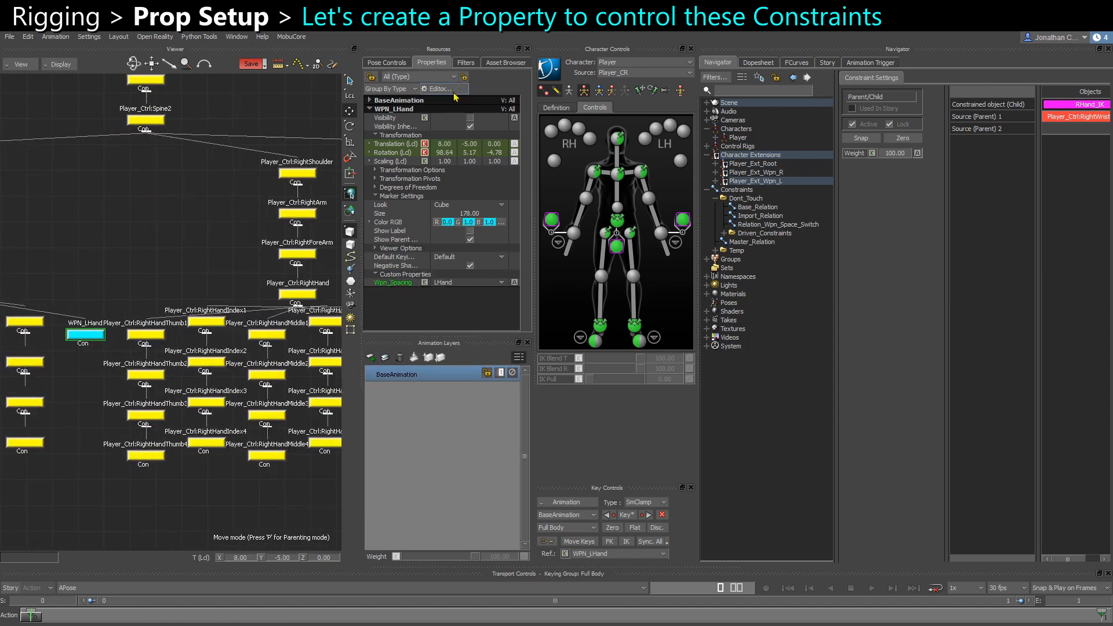
click(443, 89)
click(410, 291)
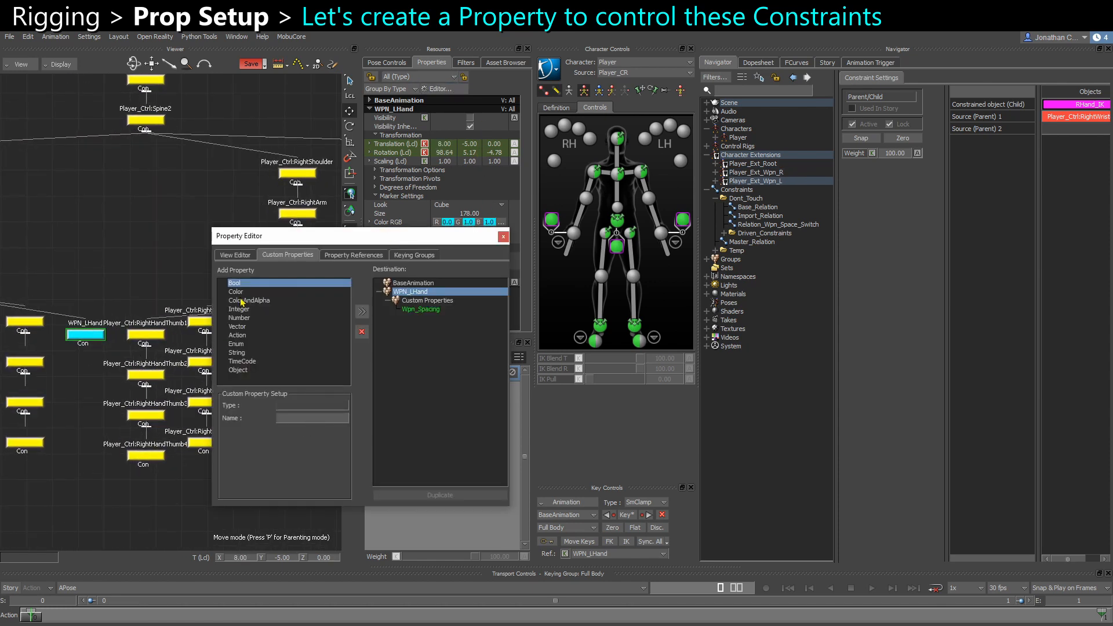
click(362, 311)
Step: Name WPN_LHand's new Bool property LHand_IK
click(326, 419)
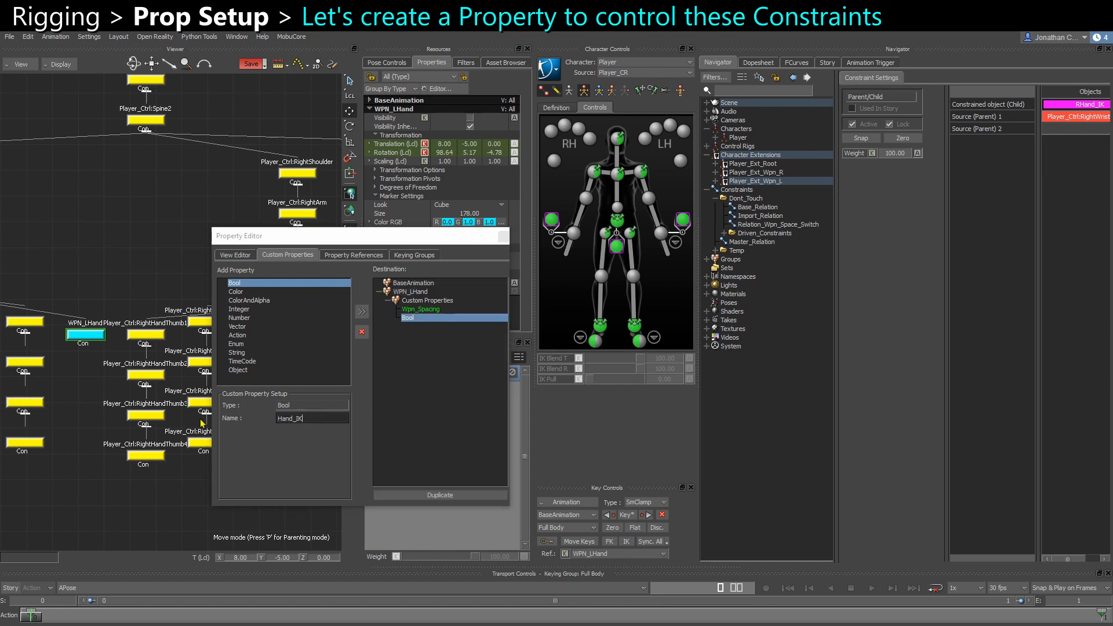
key(Return)
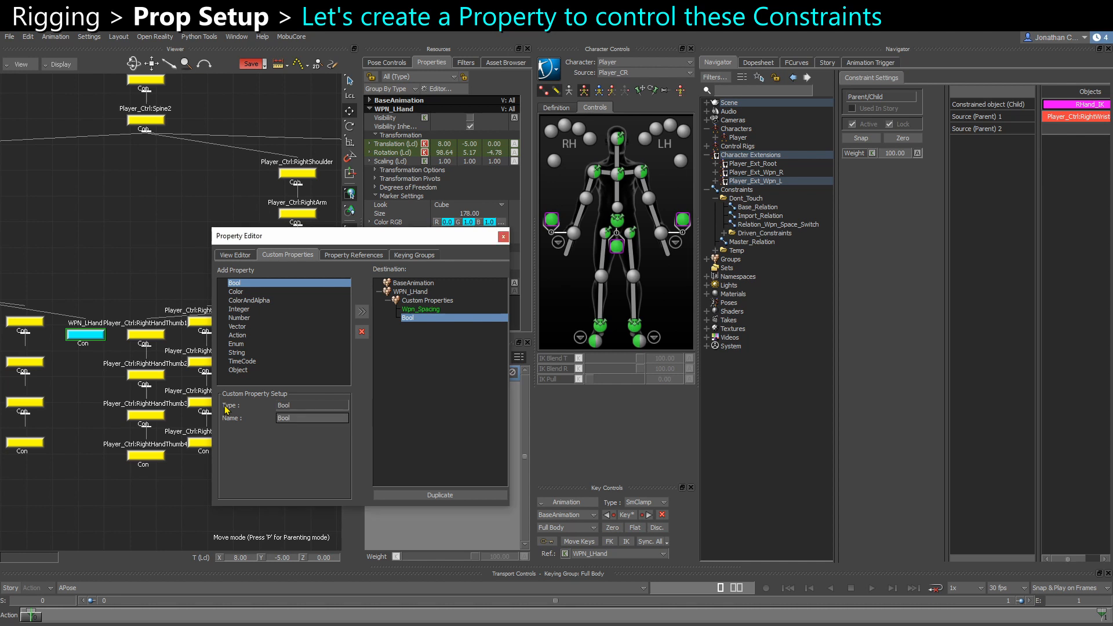
click(305, 418)
text(Hand_IK)
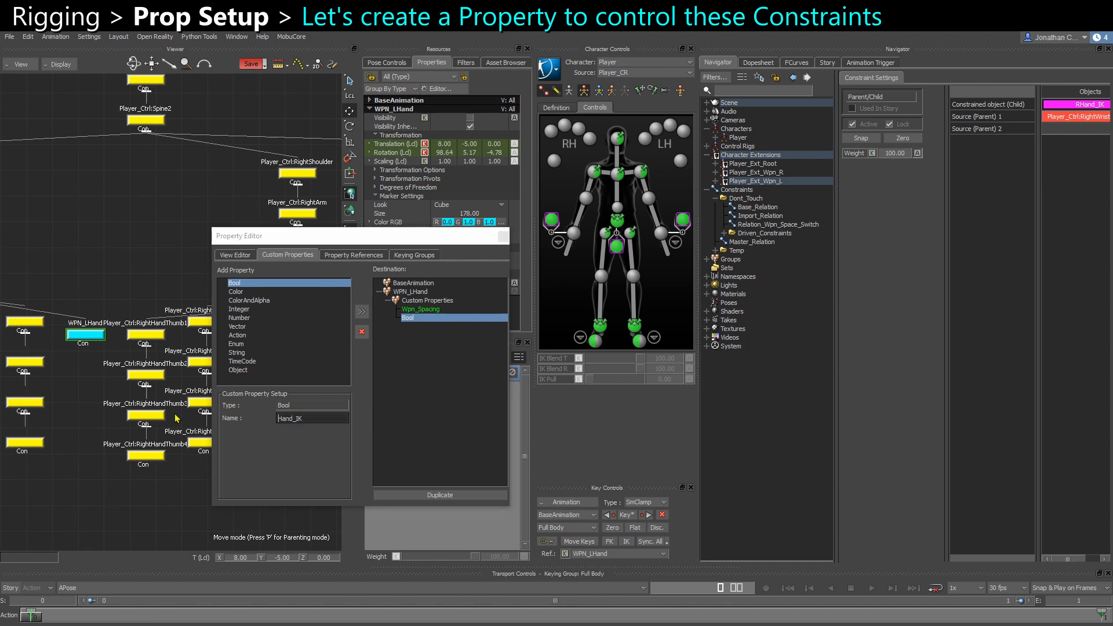
text(L)
key(Return)
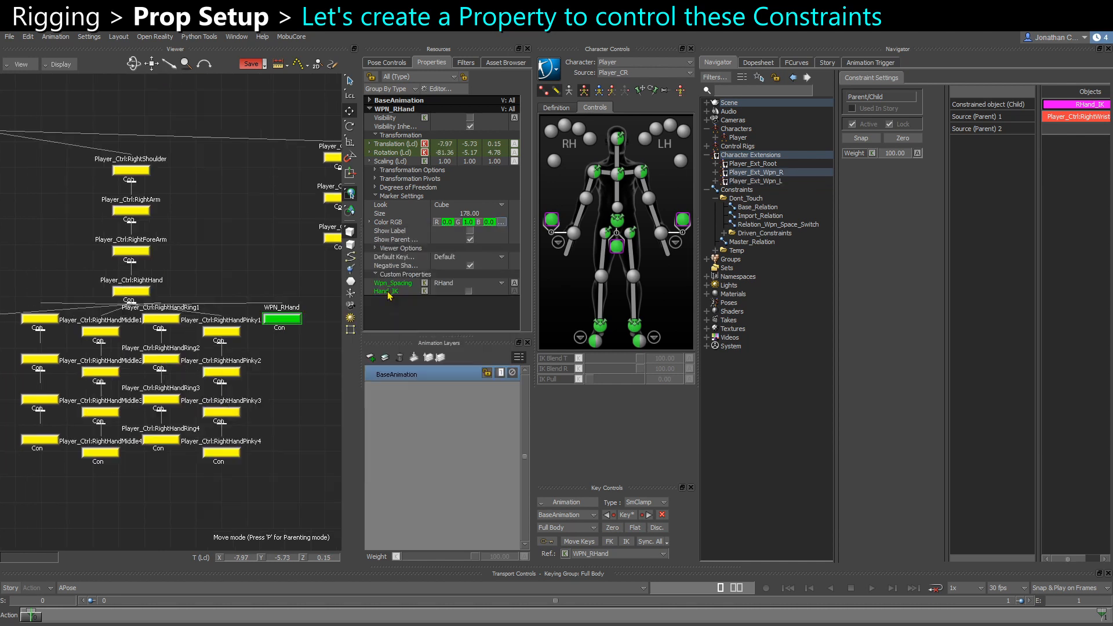
Step: Rename WPN_RHand's Hand_IK property to RHand_IK, and check the matching custom property on WPN_LHand
right_click(388, 292)
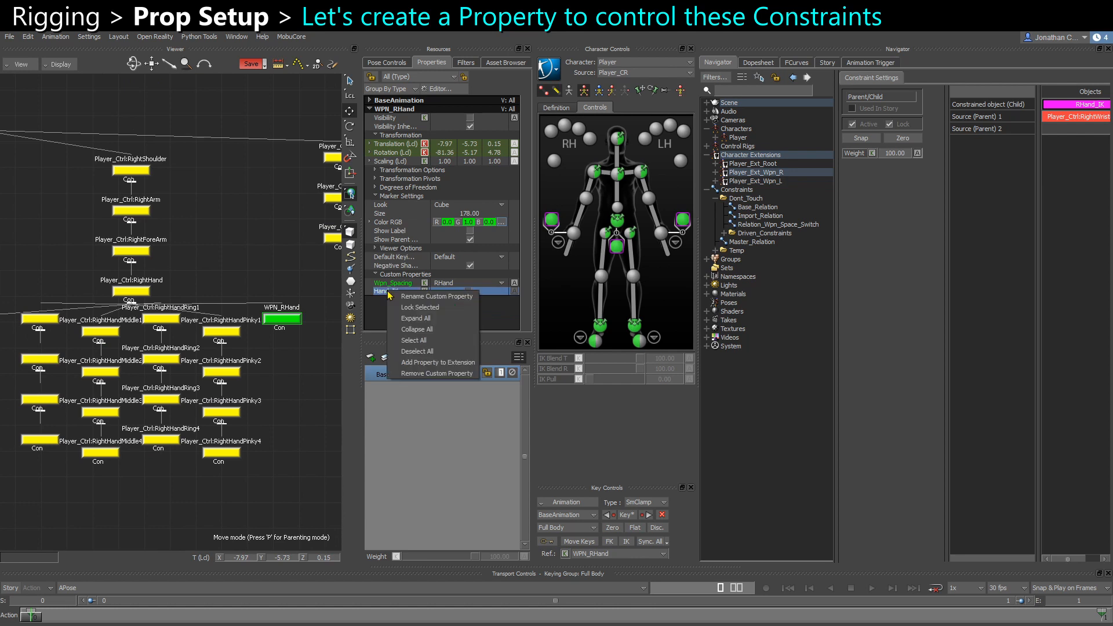
click(437, 296)
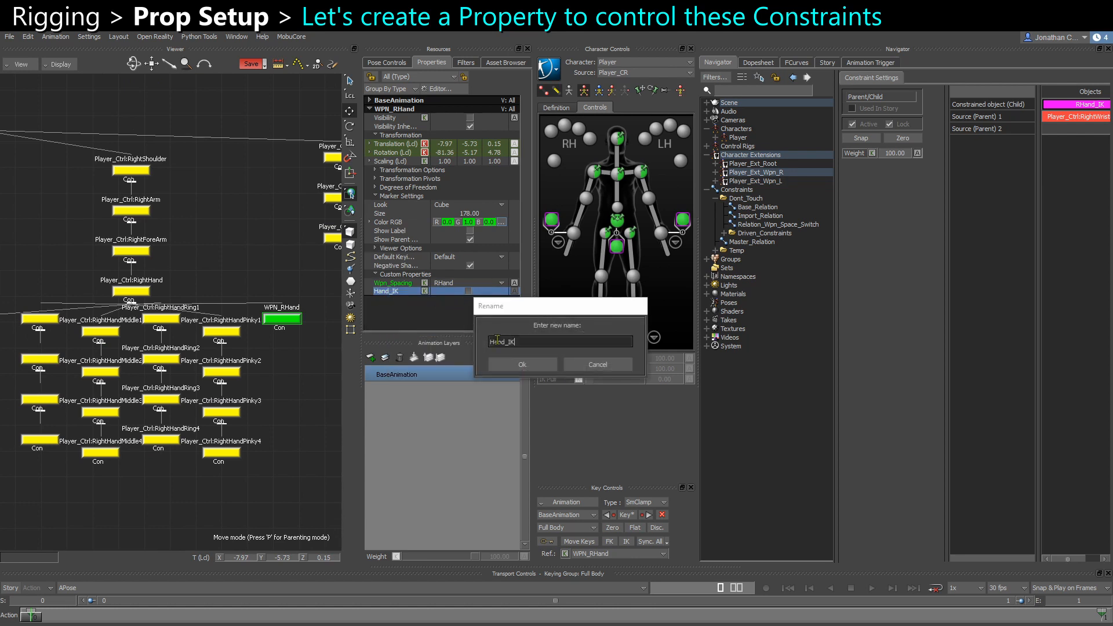
text(R)
click(522, 364)
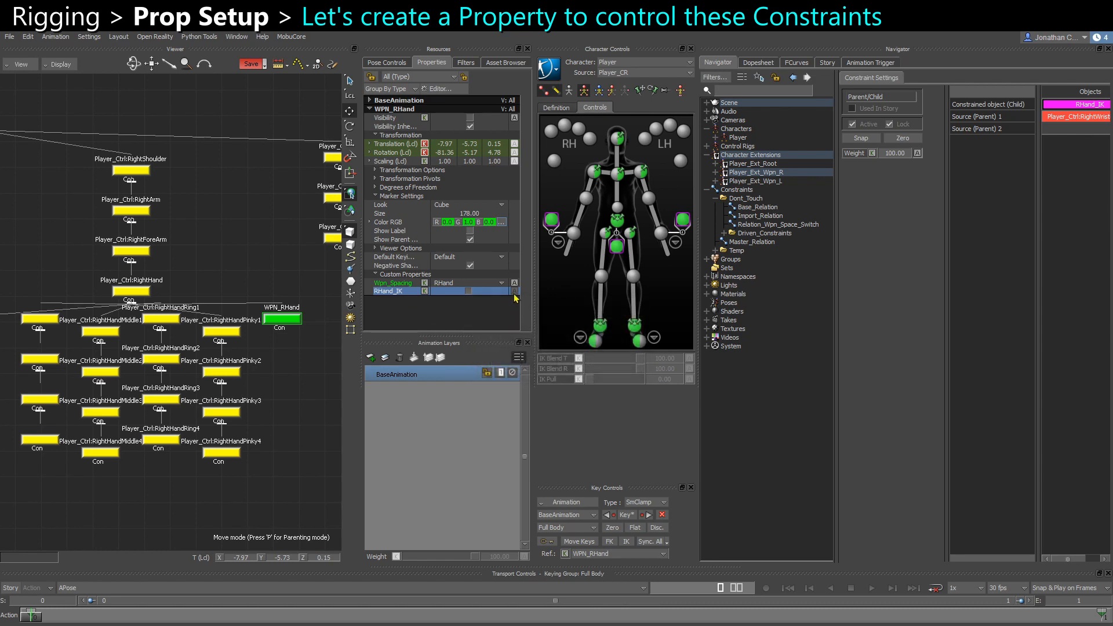
middle_drag(174, 377, 472, 348)
click(223, 304)
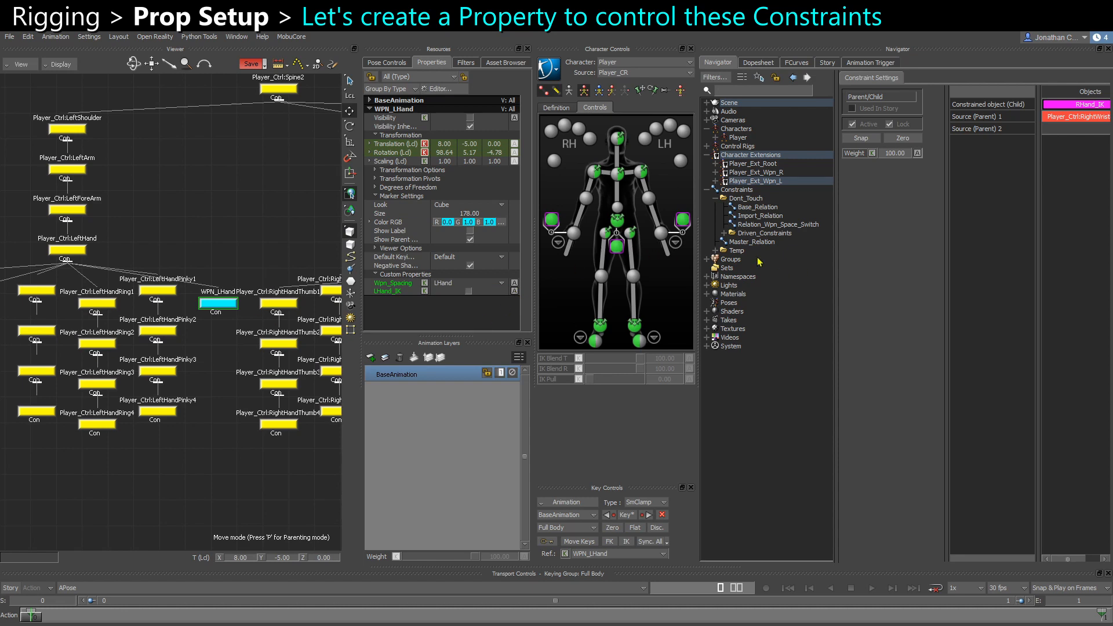
Step: In Master_Relation, give the RHand_IK input of WPN_RHand and the LHand_IK input of WPN_LHand editable Bool values
click(781, 224)
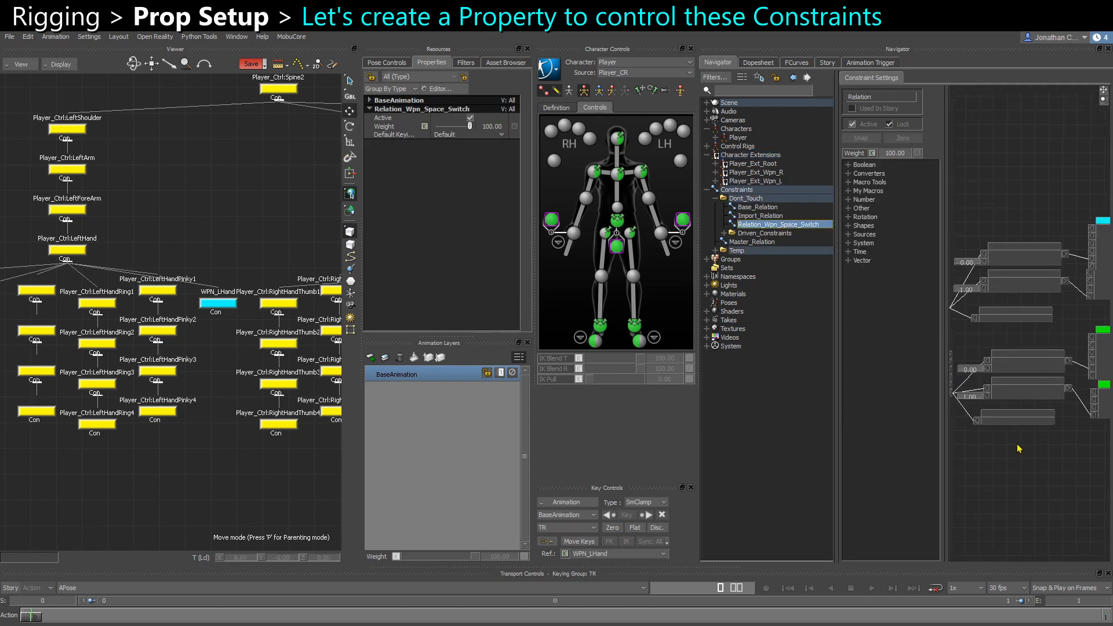
click(742, 242)
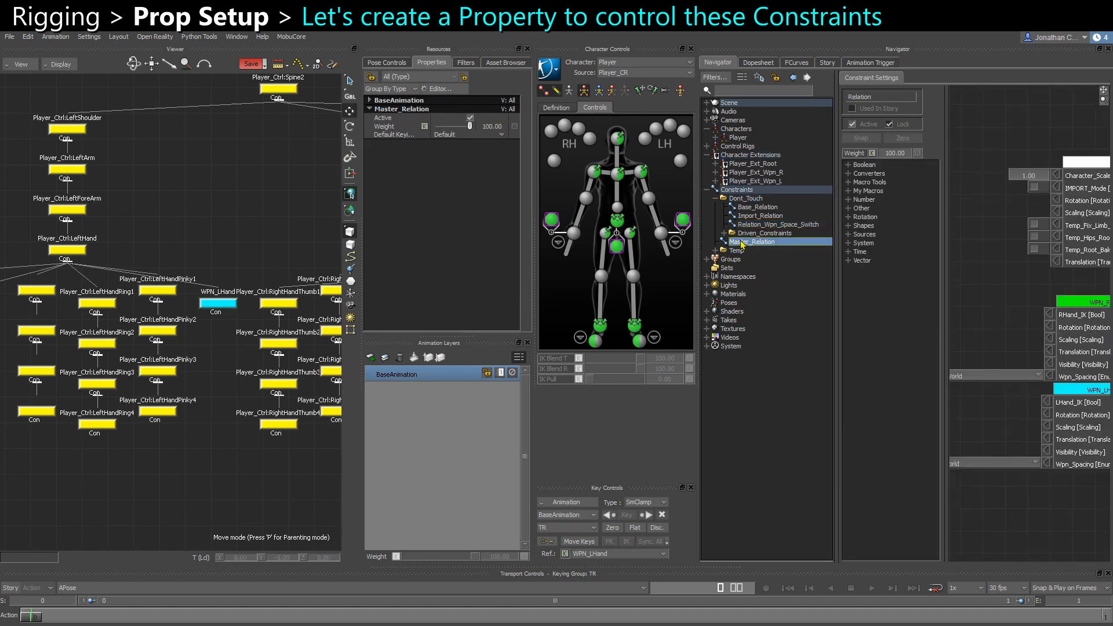
click(716, 198)
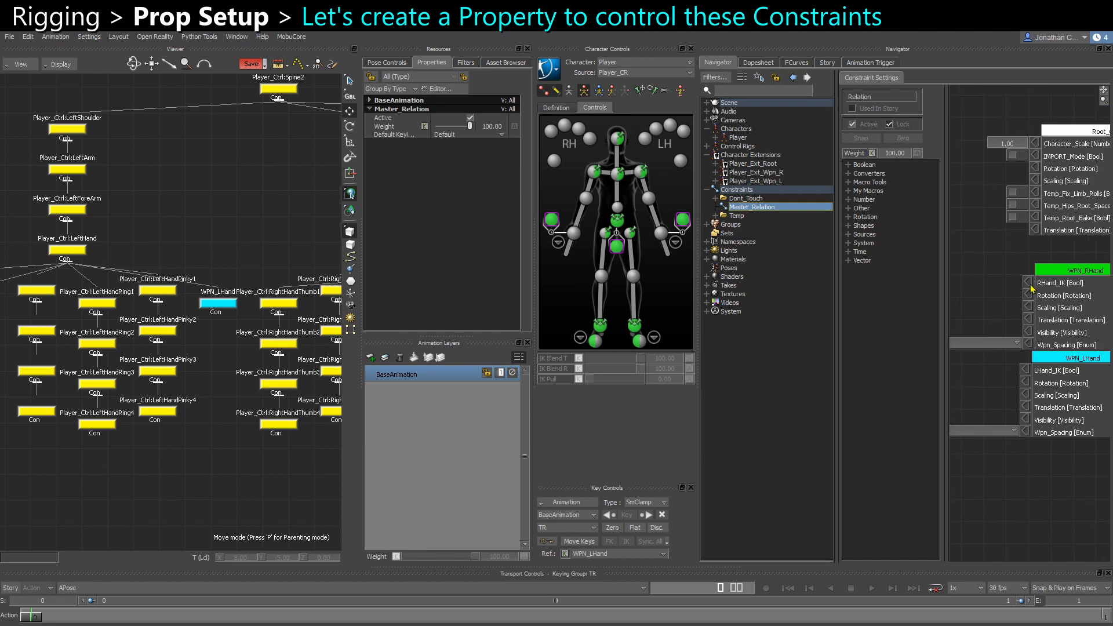
right_click(1029, 287)
click(1039, 289)
right_click(1026, 374)
click(1040, 375)
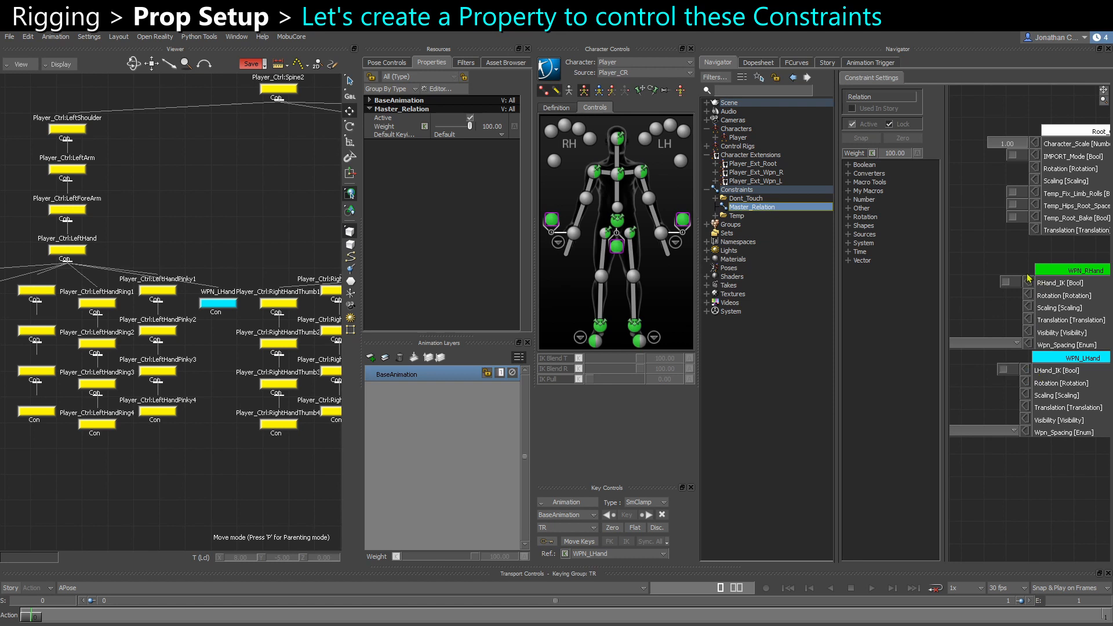
middle_drag(1006, 322, 1017, 307)
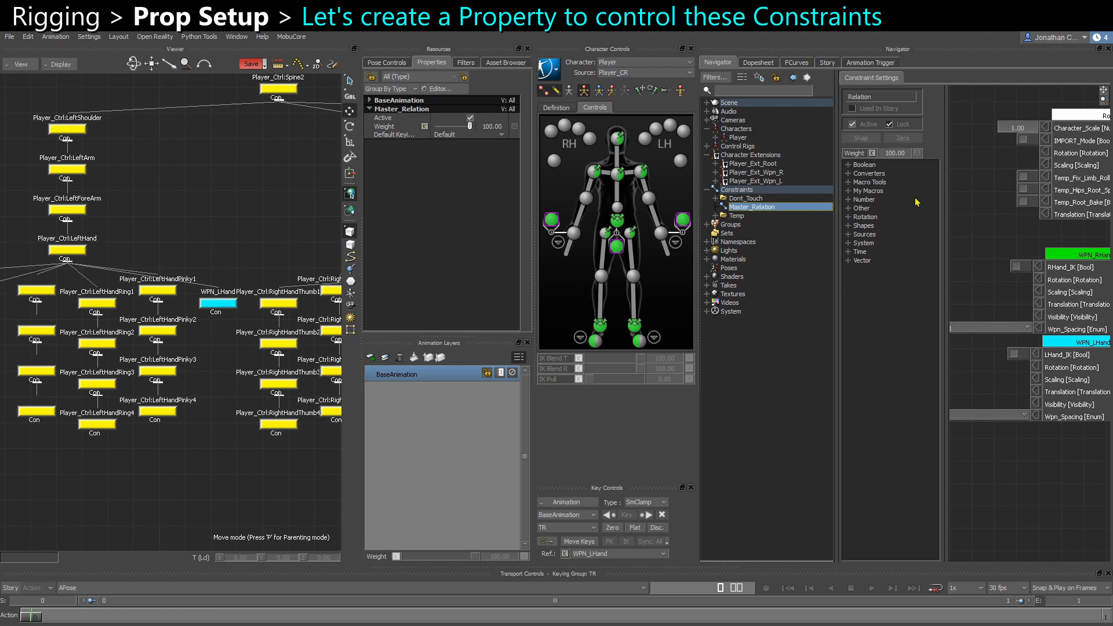
Step: Open the Relation_Wpn_Space_Switch constraint in the Dont_Touch folder and bring its WPN_LHand and WPN_RHand source boxes into view
click(715, 198)
click(749, 224)
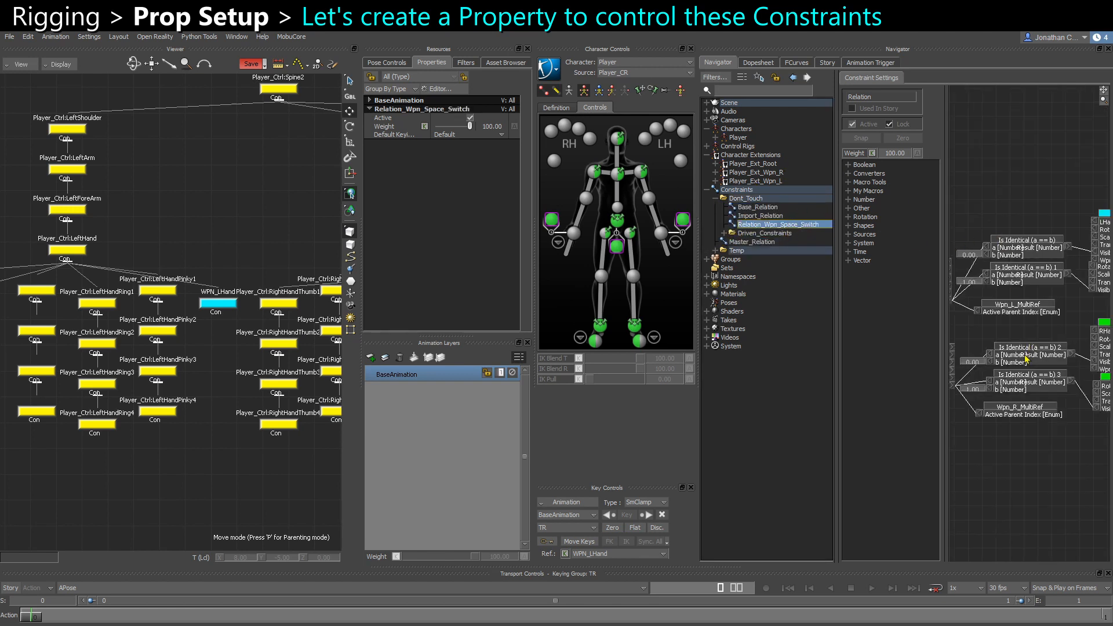
drag(946, 356, 899, 356)
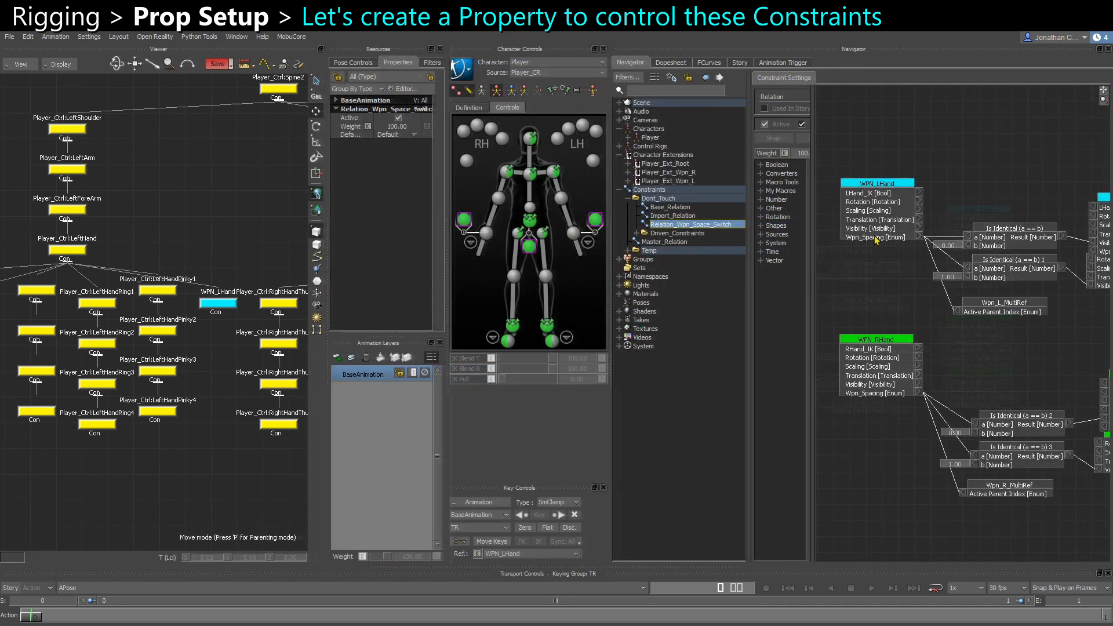
scroll(879, 241, up, 1)
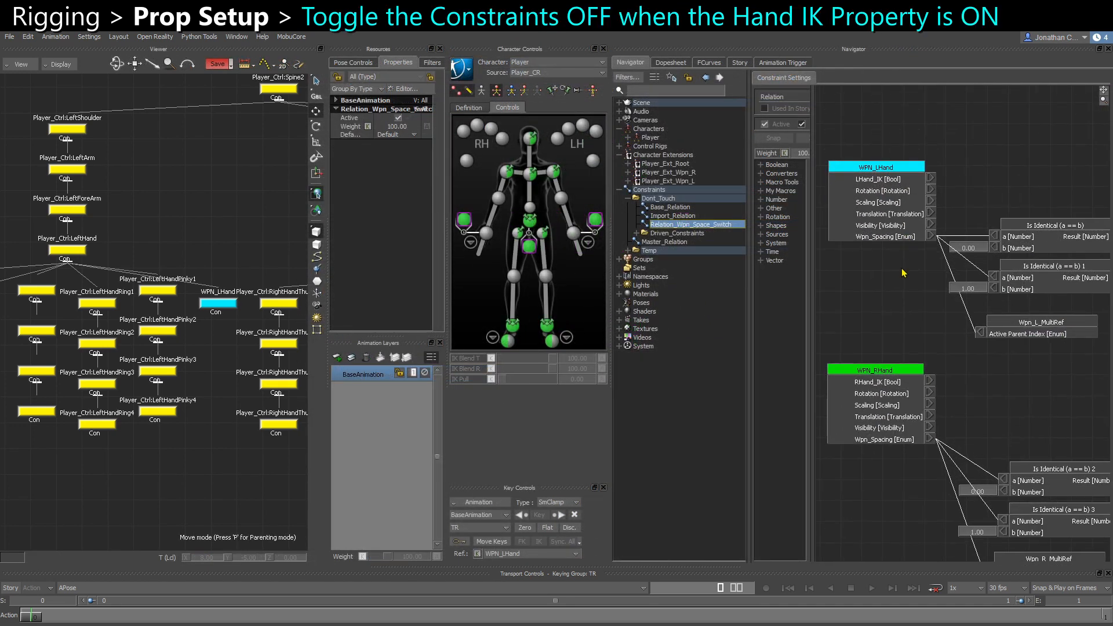
scroll(895, 357, up, 1)
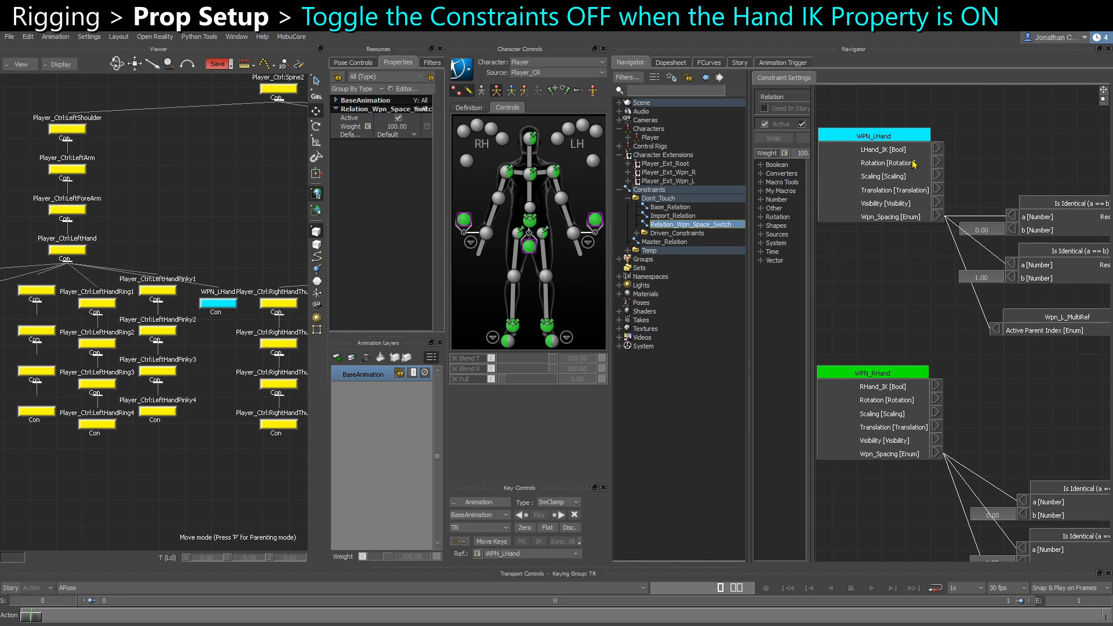
Step: Add the LHand_IK_Bake and RHand_IK_Bake constraints from Driven_Constraints to the relation as receivers beside WPN_LHand and WPN_RHand
click(636, 234)
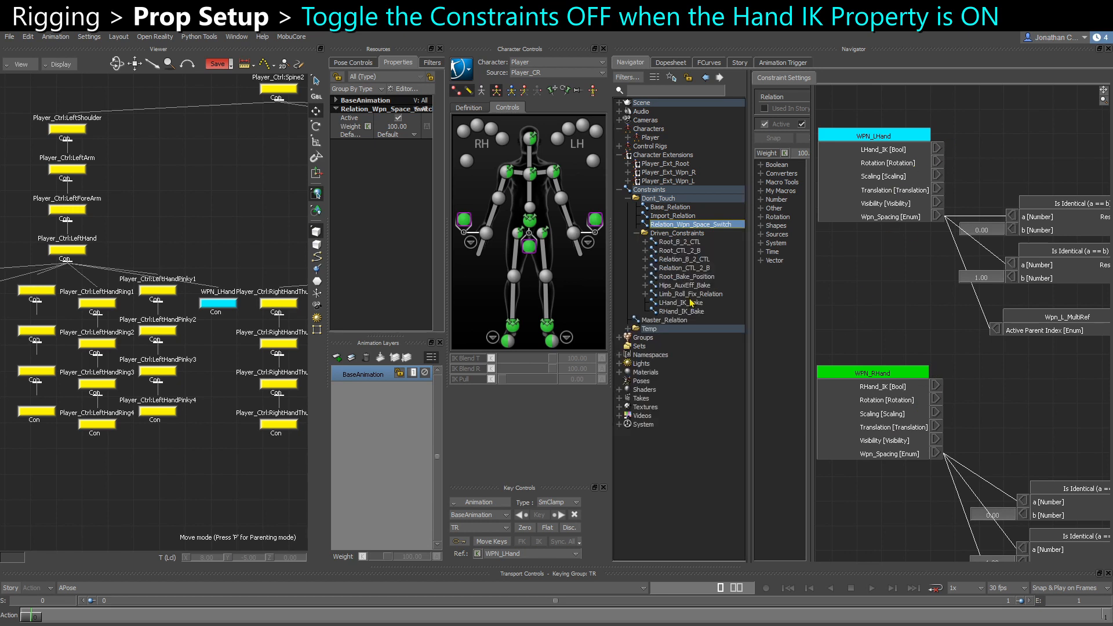
drag(666, 307, 1003, 119)
click(1014, 130)
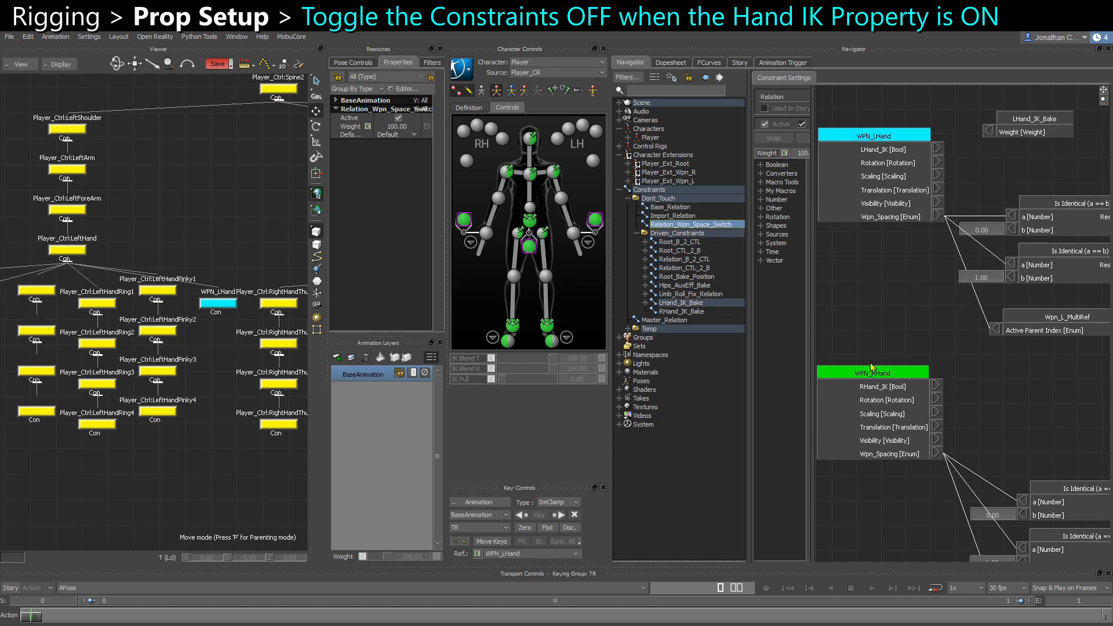
drag(685, 314, 1017, 387)
click(1015, 386)
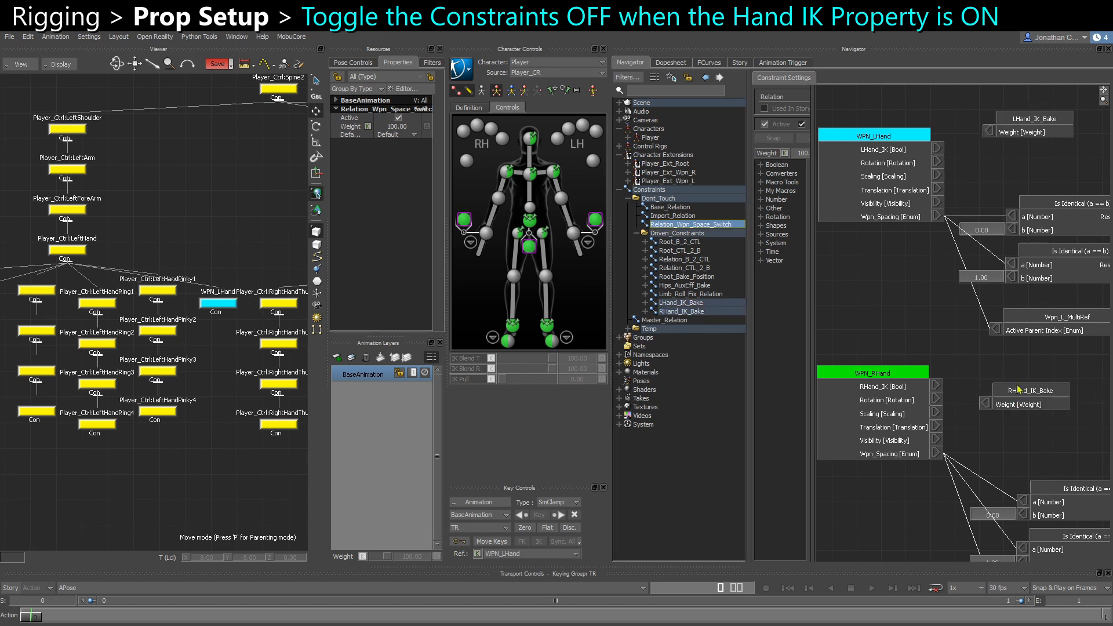
Step: Check the LHand_IK_Bake constraint's settings and return to Relation_Wpn_Space_Switch
click(681, 303)
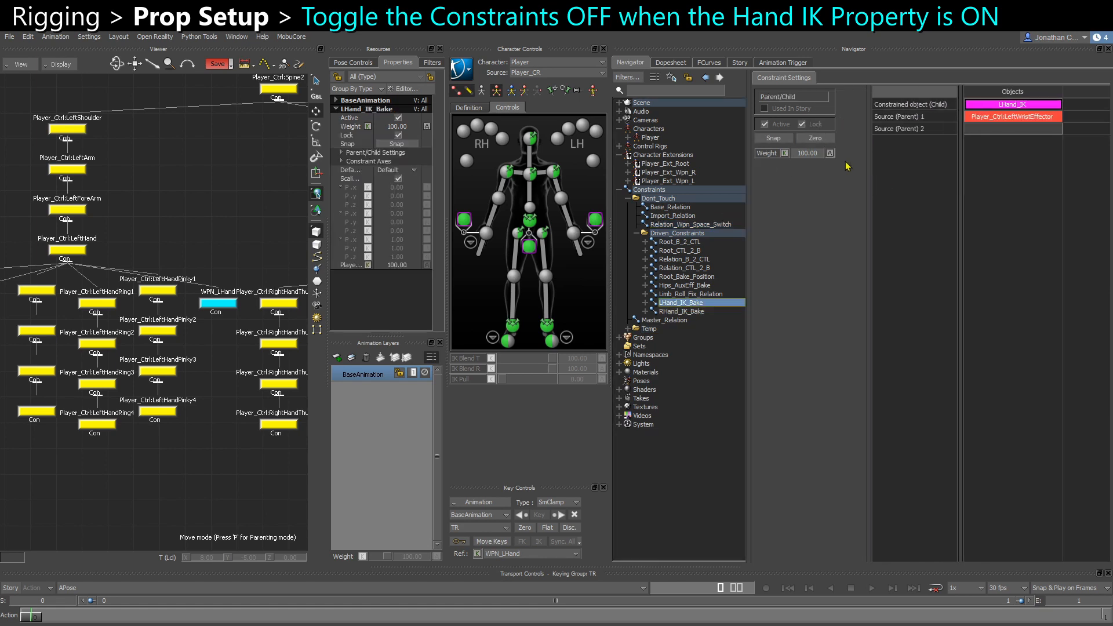
drag(868, 186, 823, 181)
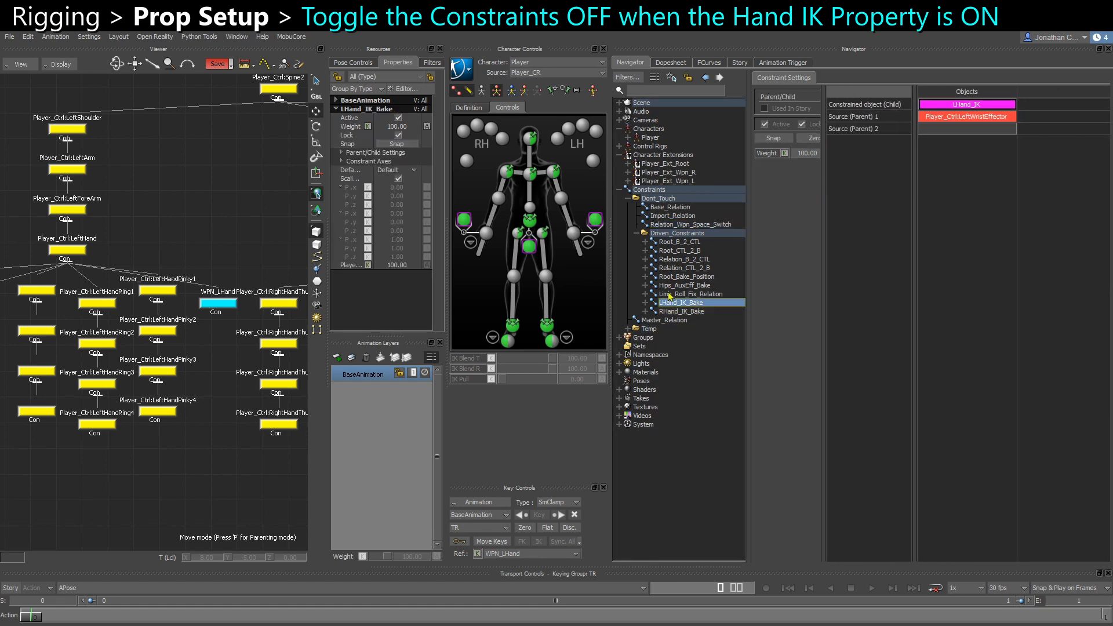
click(690, 224)
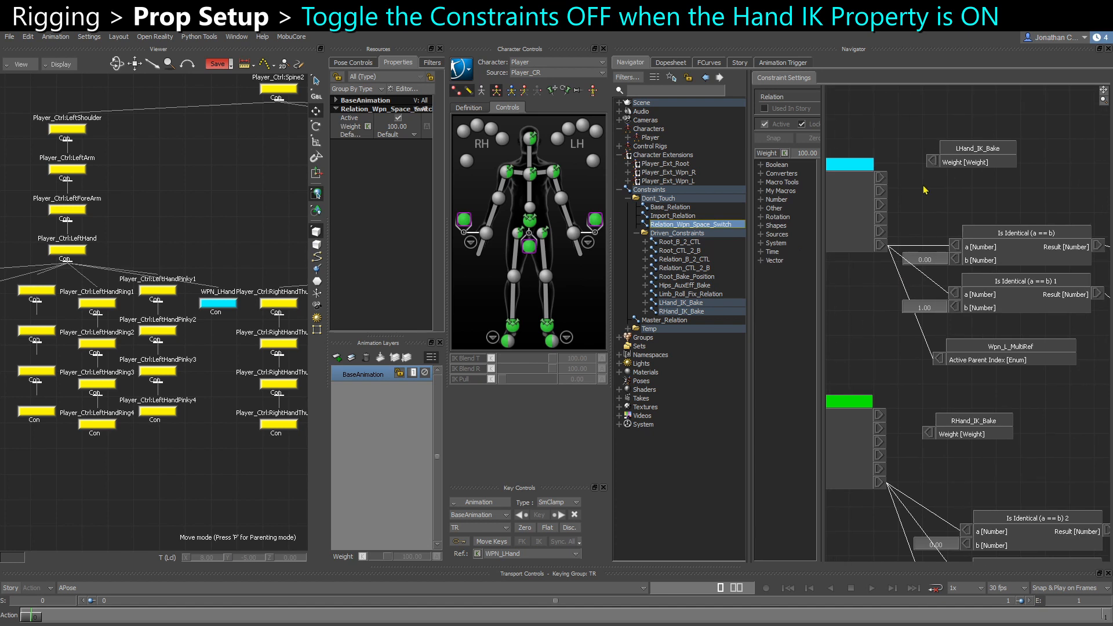
Step: Make room beside WPN_LHand and add an IF Cond Then A Else B number operator between it and LHand_IK_Bake
middle_drag(1042, 166, 987, 213)
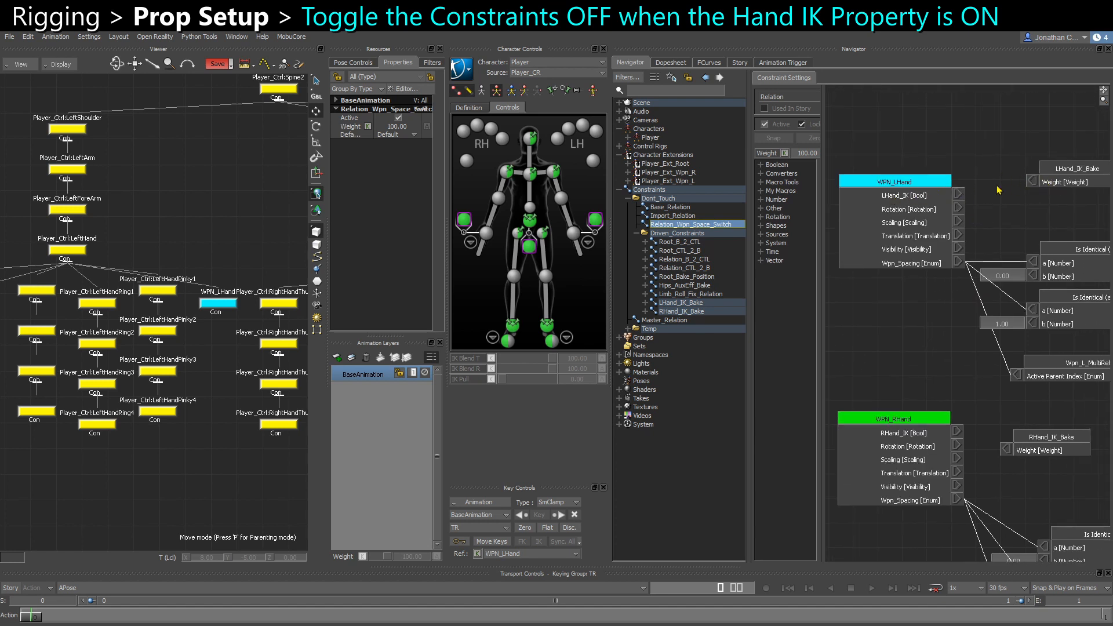
middle_drag(1020, 194, 963, 218)
drag(1004, 204, 1050, 150)
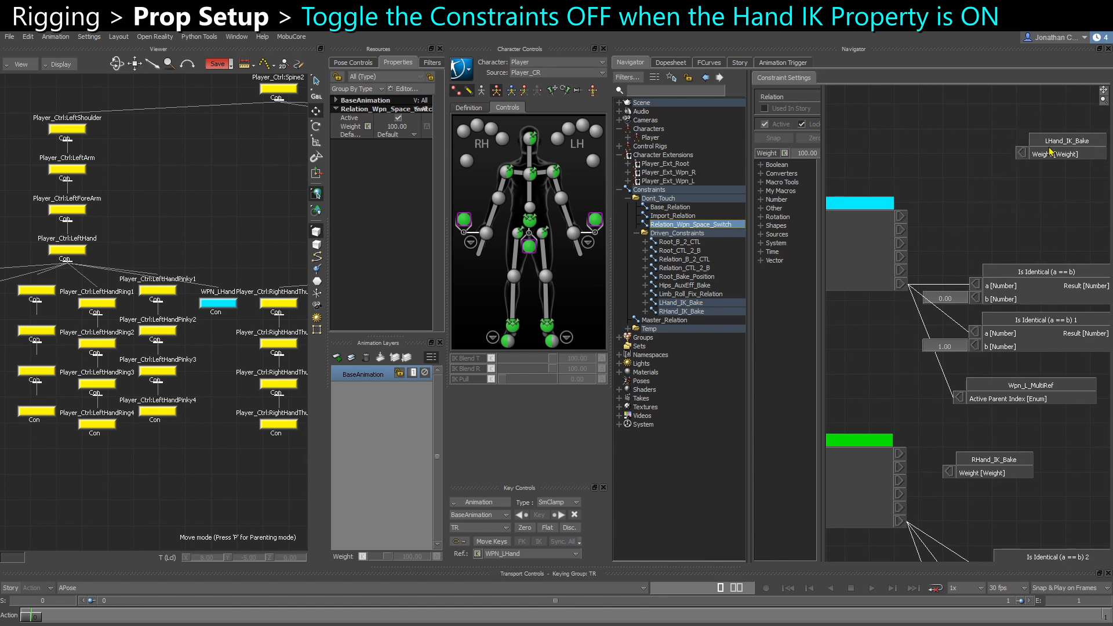
middle_drag(922, 238, 994, 226)
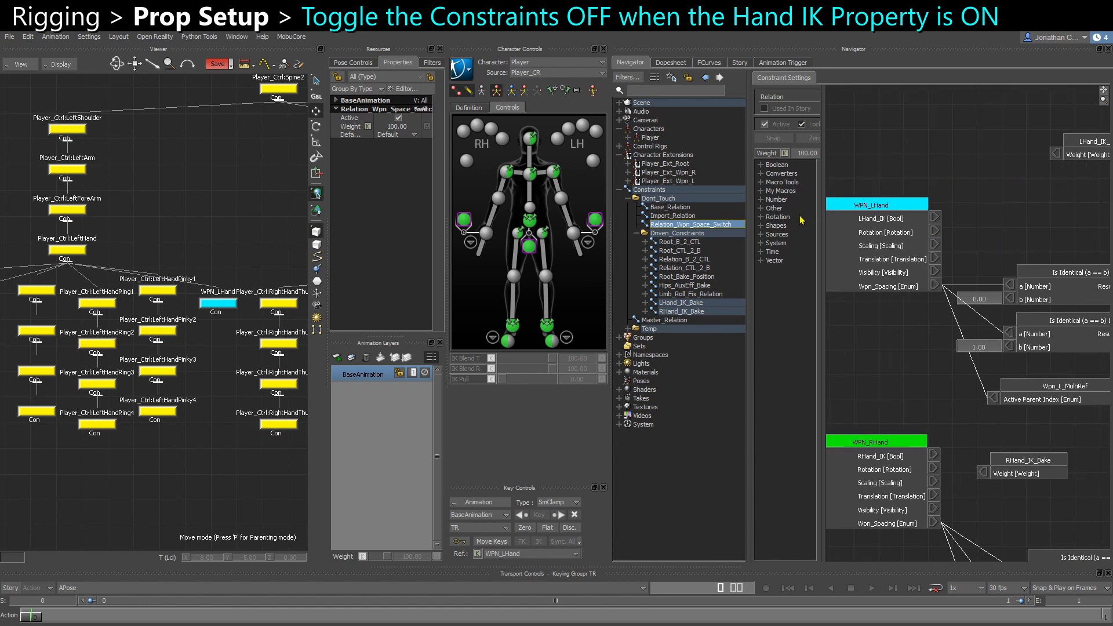
click(760, 200)
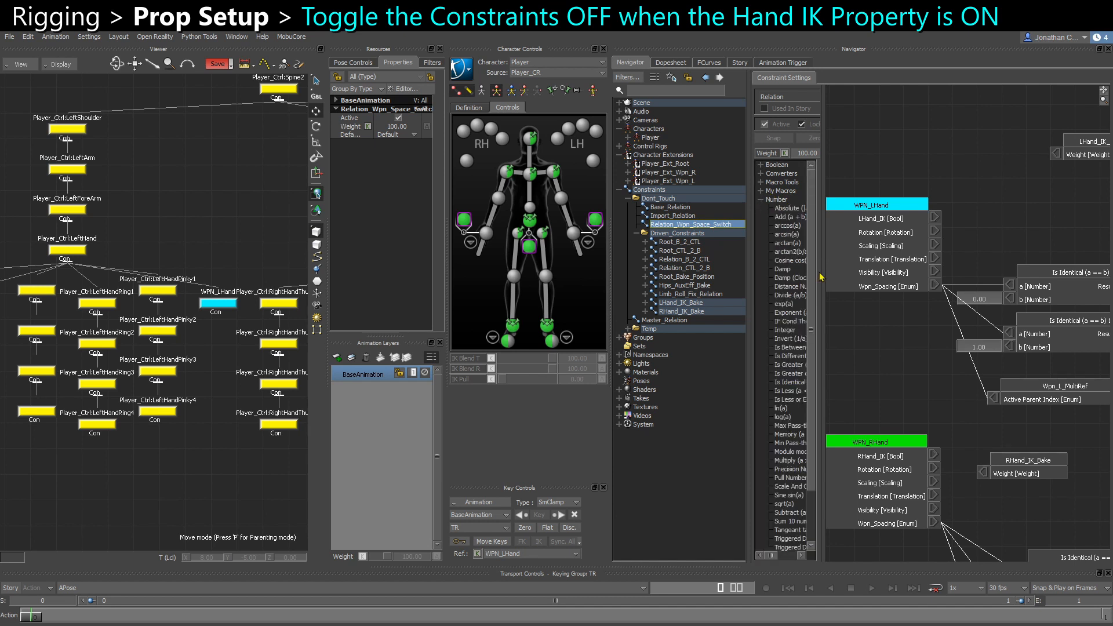
drag(822, 275, 859, 273)
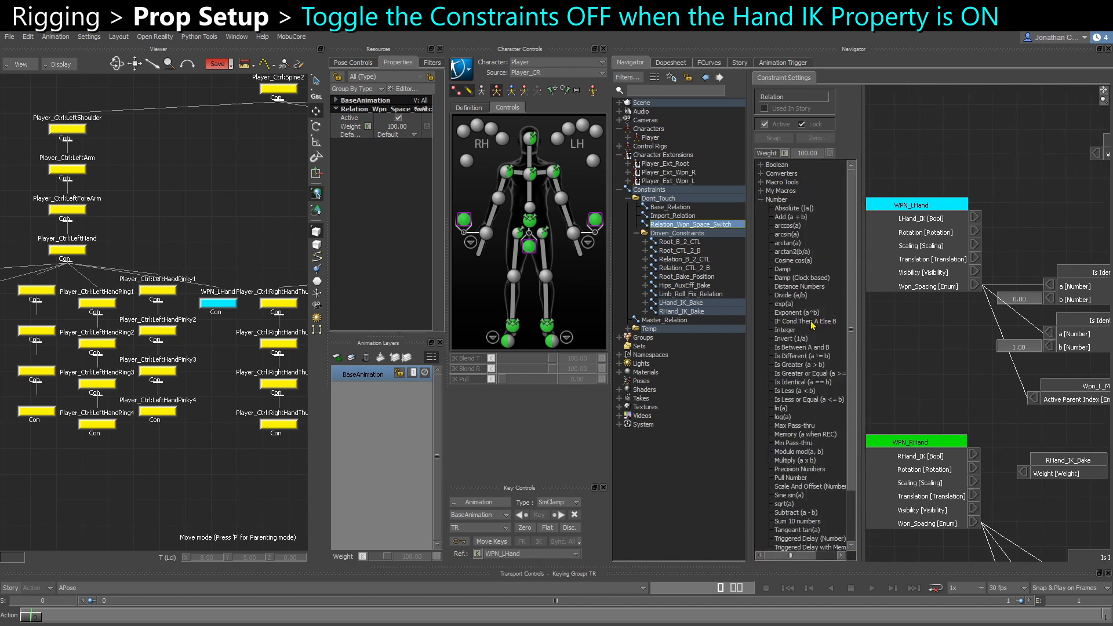
drag(804, 324, 1037, 151)
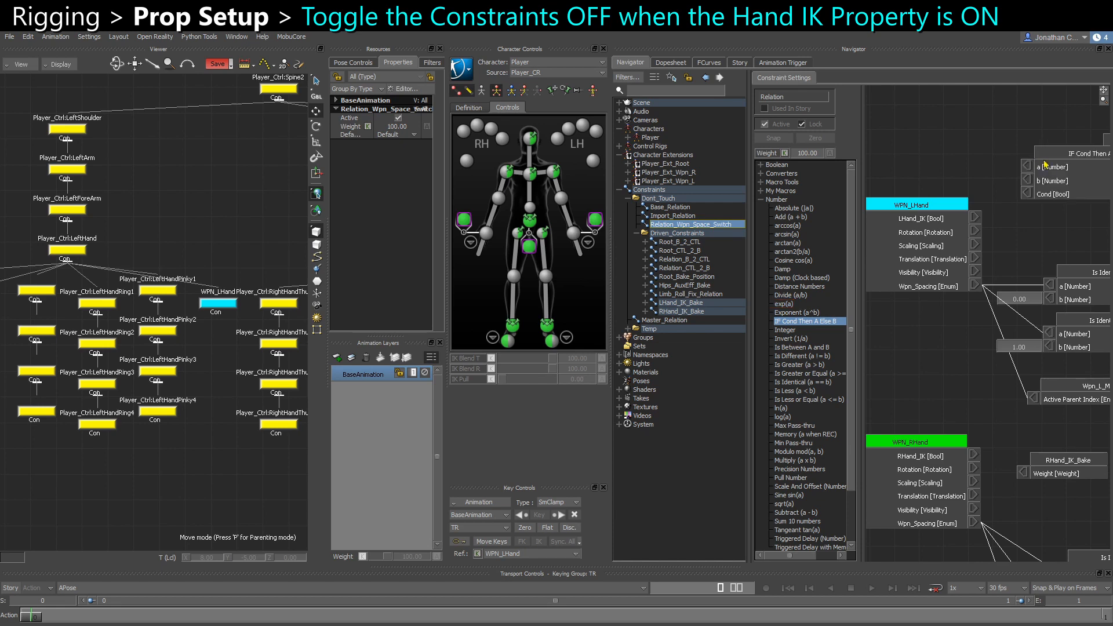
alt+middle_drag(1002, 232, 893, 264)
drag(1020, 175, 1110, 189)
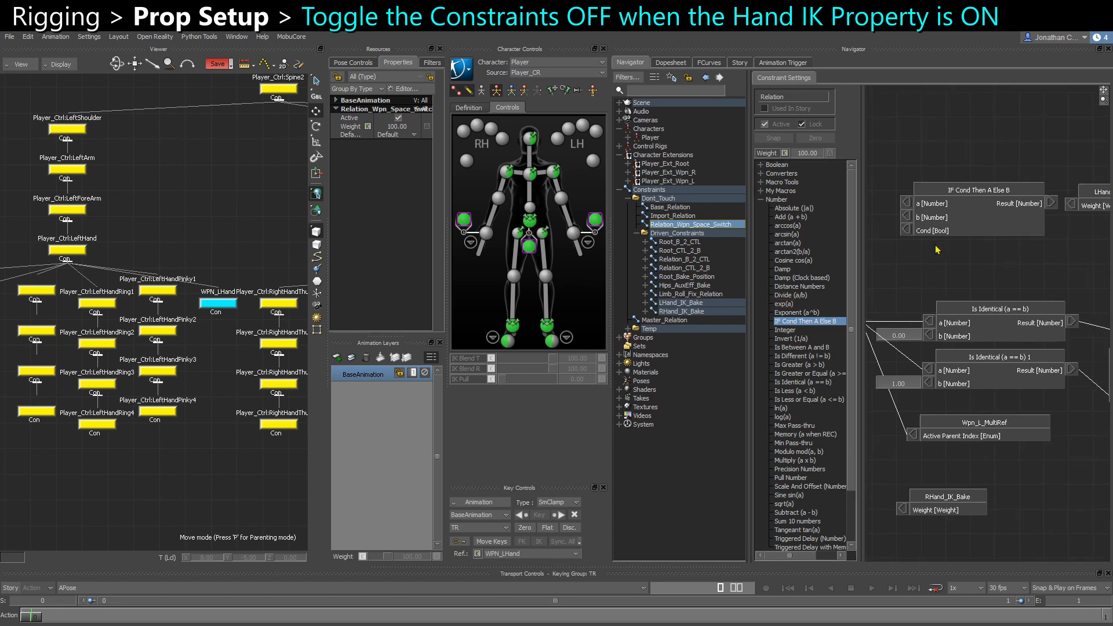
Step: Drive LHand_IK_Bake's Weight from WPN_LHand's LHand_IK through the operator's Cond input, with a at 0 and b at 100
alt+middle_drag(913, 262, 1089, 233)
drag(1029, 232, 1082, 204)
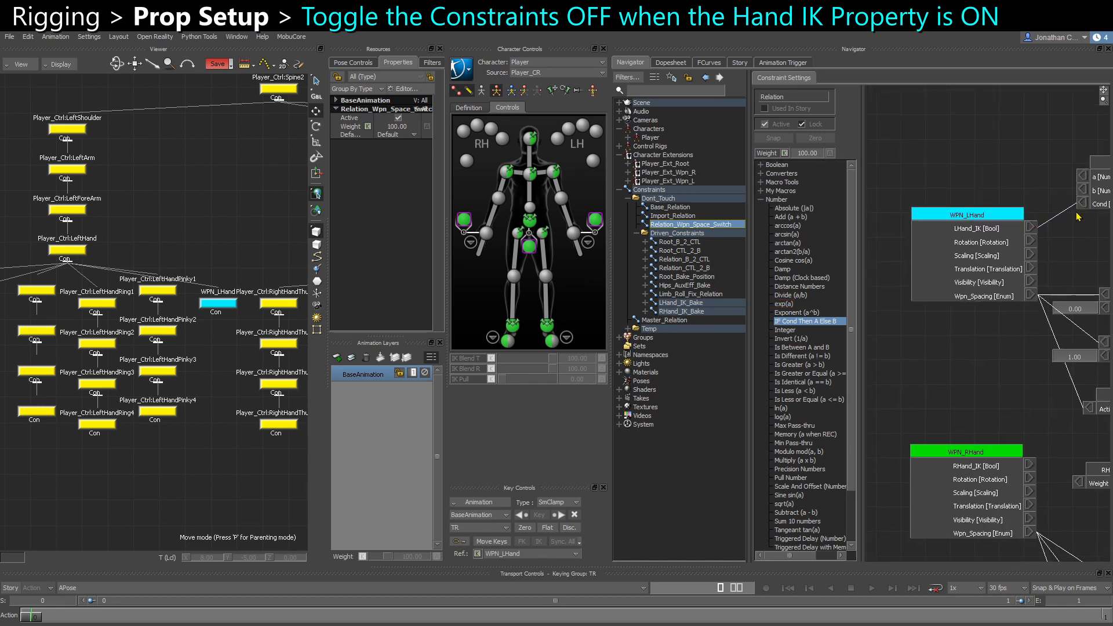
alt+middle_drag(1081, 186, 1010, 208)
click(1013, 203)
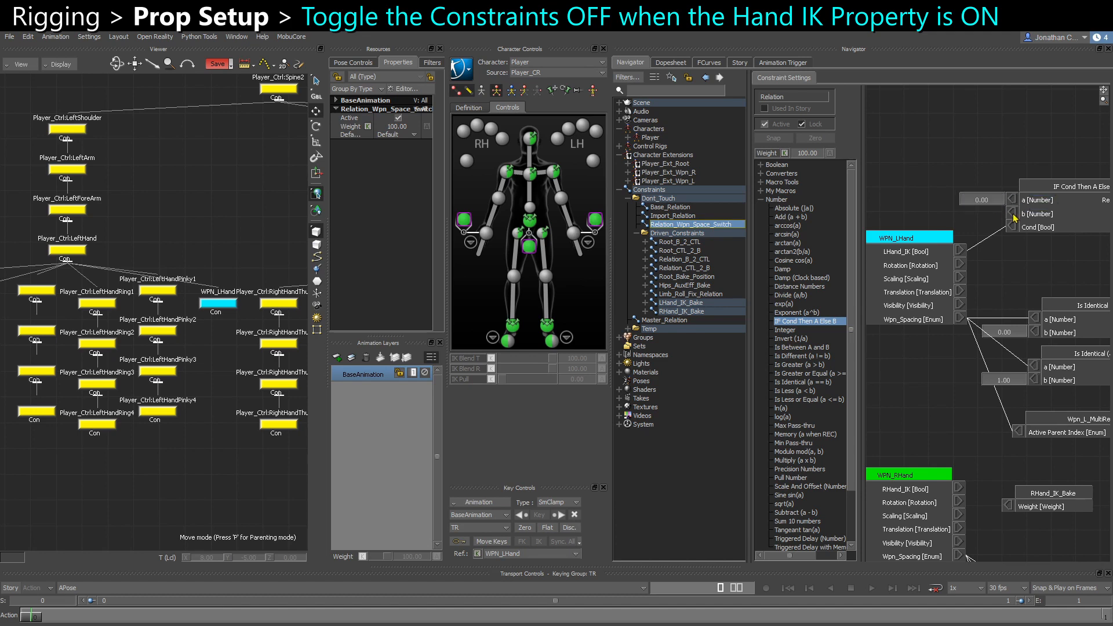
click(1014, 214)
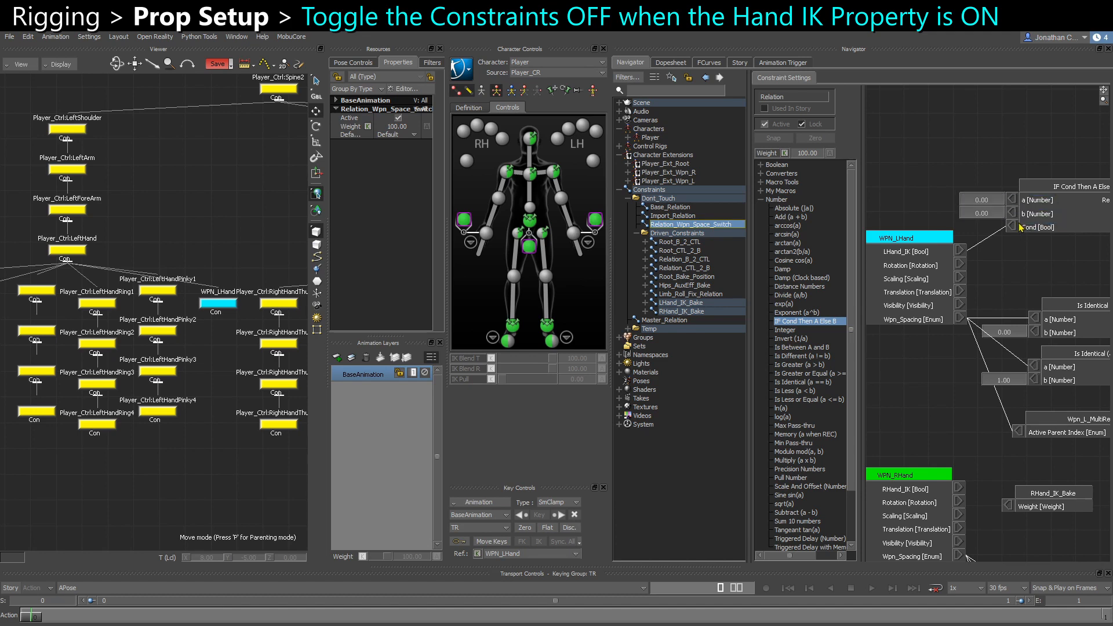
double_click(972, 214)
text(100)
key(Return)
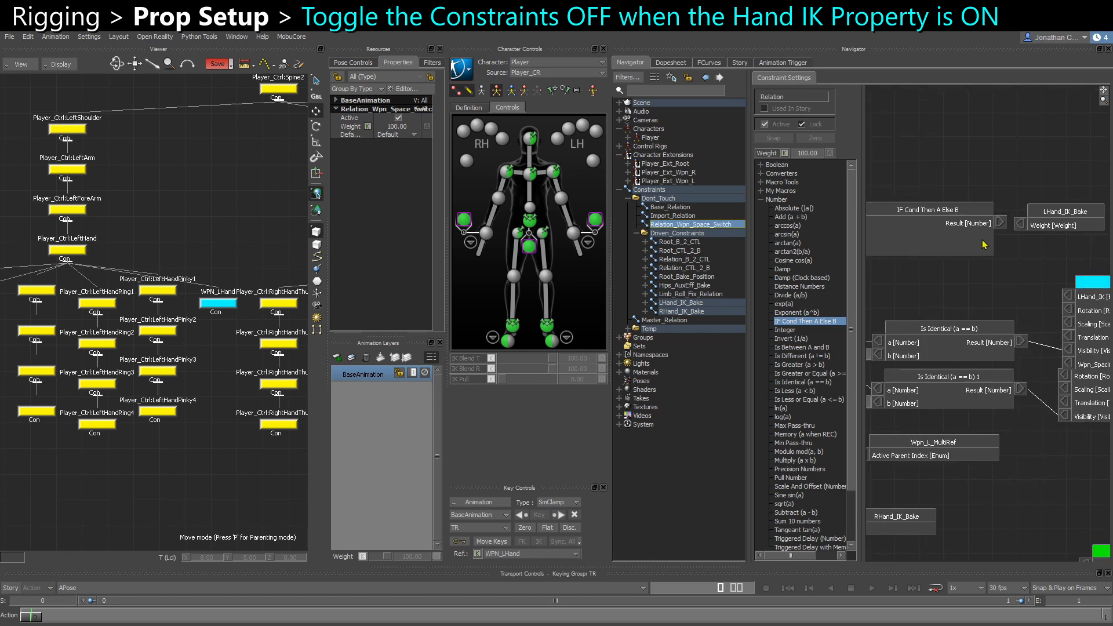
drag(999, 222, 1019, 225)
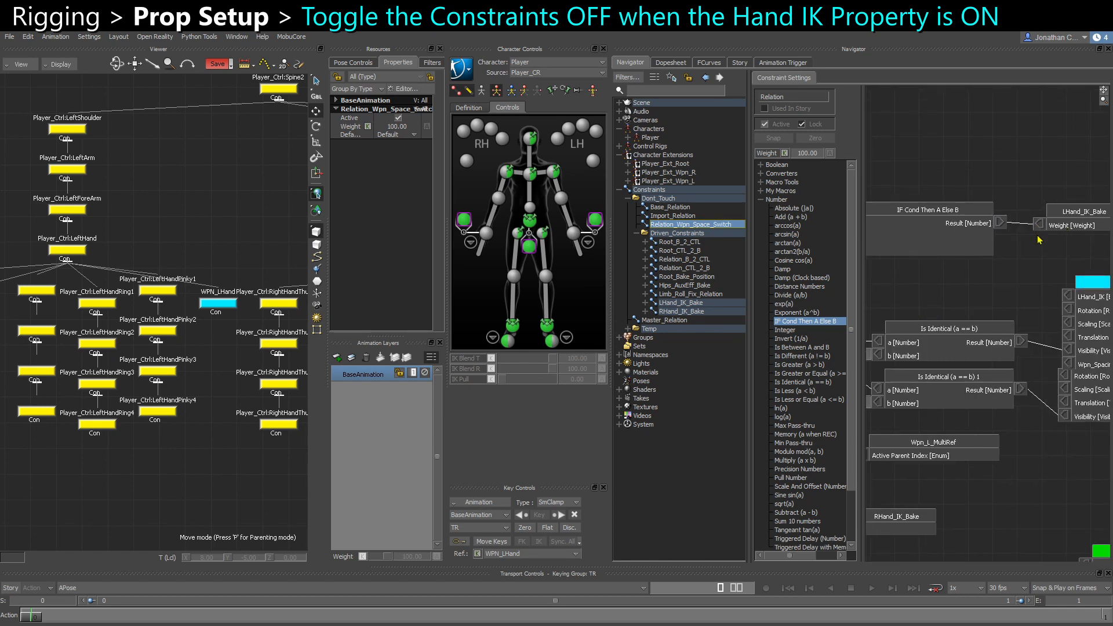
Step: Duplicate the IF Cond Then A Else B operator beside WPN_RHand and connect RHand_IK to the copy's Cond input
click(954, 247)
shift+drag(943, 376, 1080, 138)
shift+drag(1031, 374, 976, 390)
drag(969, 298, 1110, 285)
drag(1019, 314, 983, 280)
key(ctrl+v)
shift+drag(939, 341, 1019, 319)
drag(985, 283, 1062, 311)
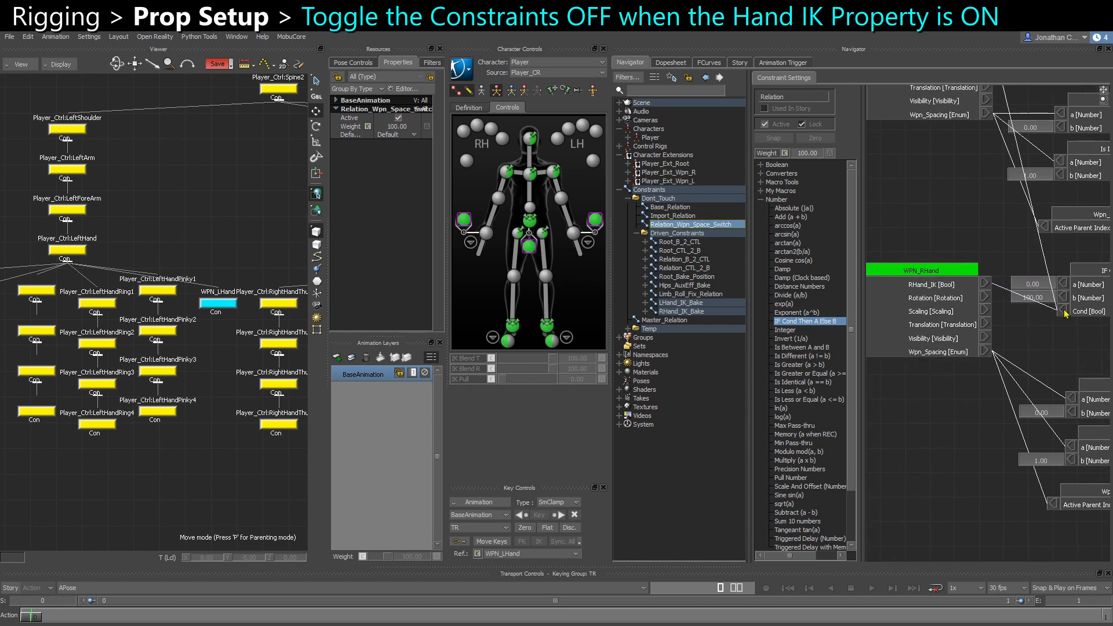
right_click(1065, 310)
click(1073, 316)
Step: Connect the duplicated operator's Result to RHand_IK_Bake's Weight and place that box beside the operator
shift+drag(1035, 352, 904, 359)
shift+drag(1056, 338, 942, 342)
drag(964, 293, 1042, 286)
drag(959, 296, 1013, 292)
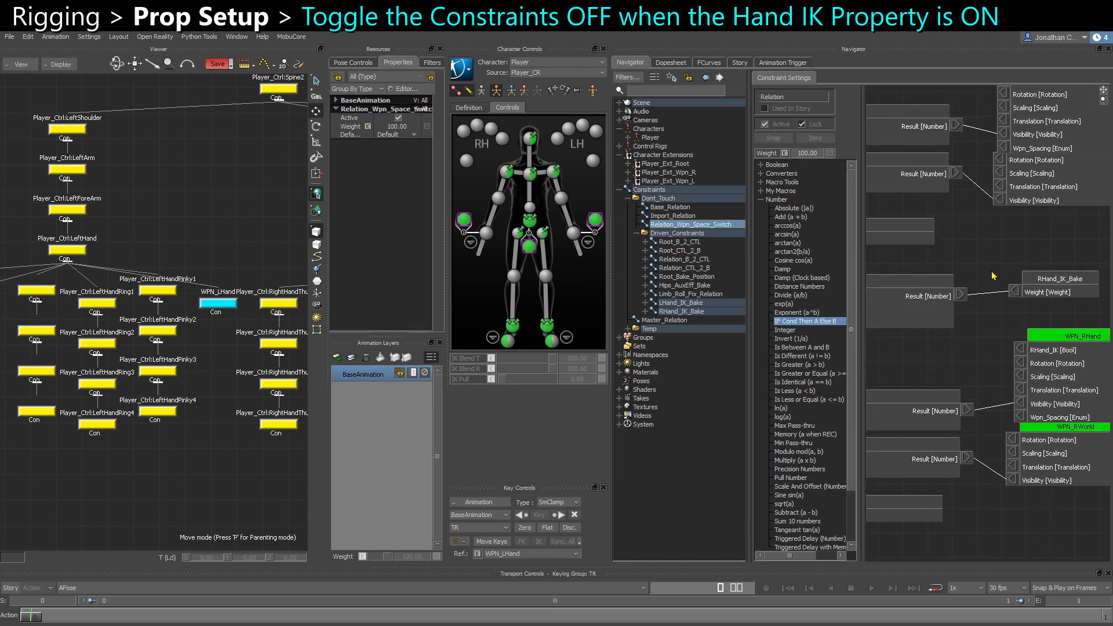
mouse_move(869, 312)
shift+mouse_down()
mouse_move(1070, 296)
mouse_move(1002, 285)
shift+mouse_up()
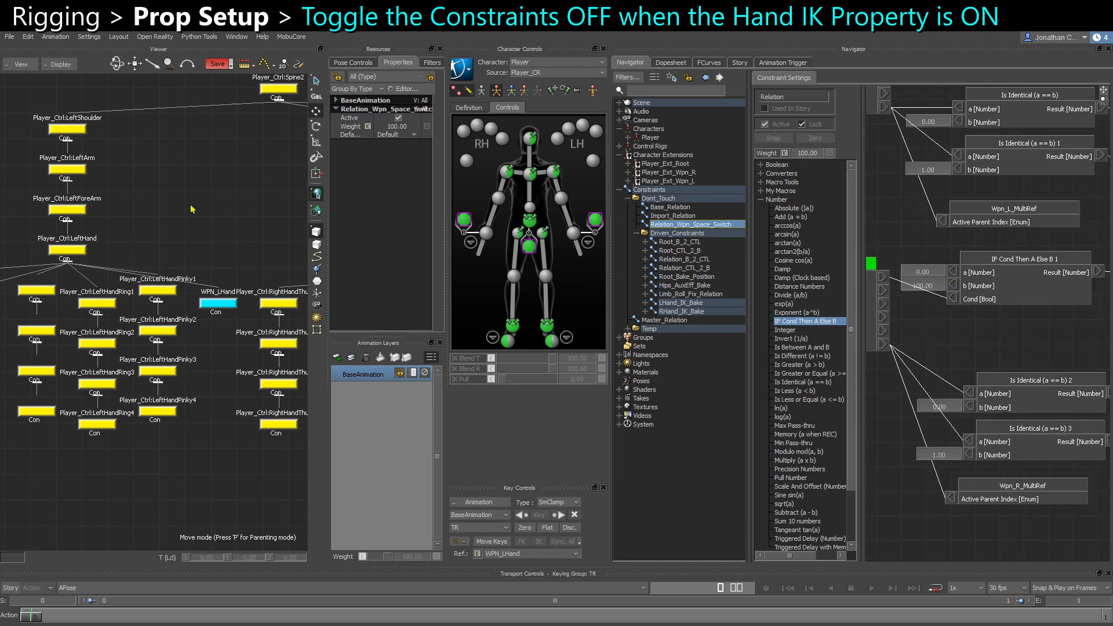
Step: Test-move the right wrist effector and the WPN_RWorld control in the perspective view, undoing each move
key(ctrl+e)
click(135, 368)
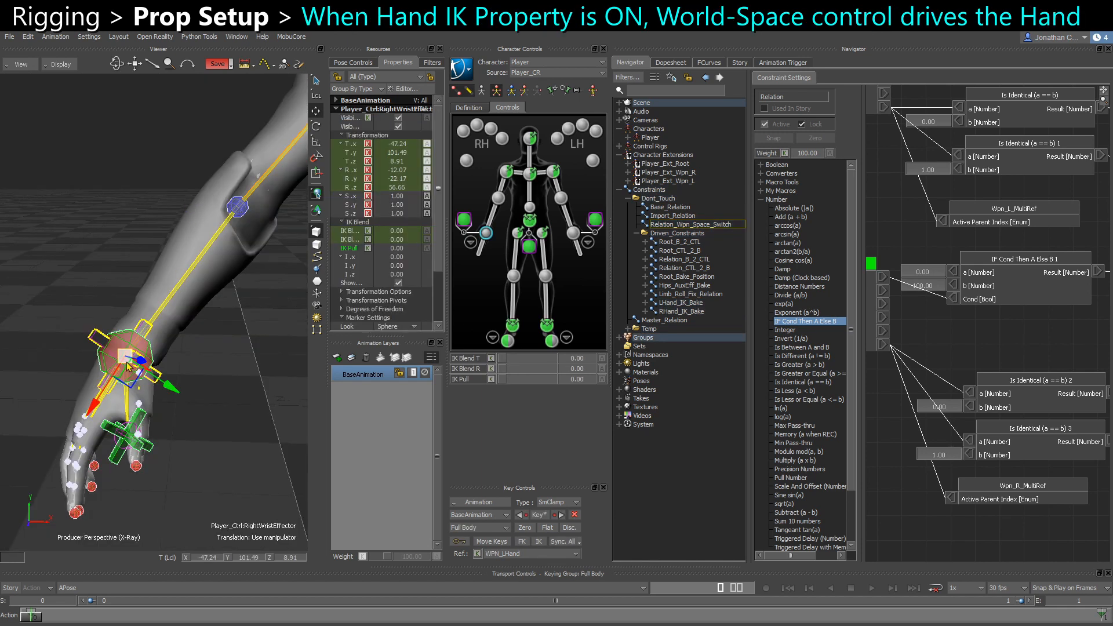
drag(125, 360, 118, 293)
key(ctrl+z)
click(148, 450)
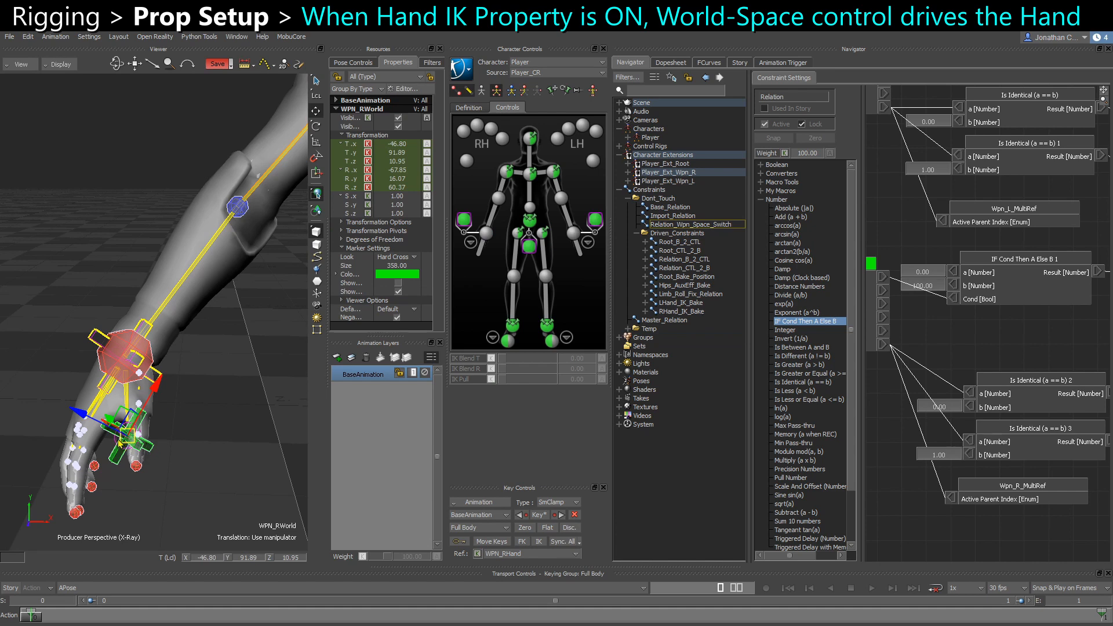
drag(125, 436, 144, 429)
key(ctrl+z)
Step: Select the RHand_IK auxiliary effector and try moving the right wrist effector while RHand_IK is off
click(123, 365)
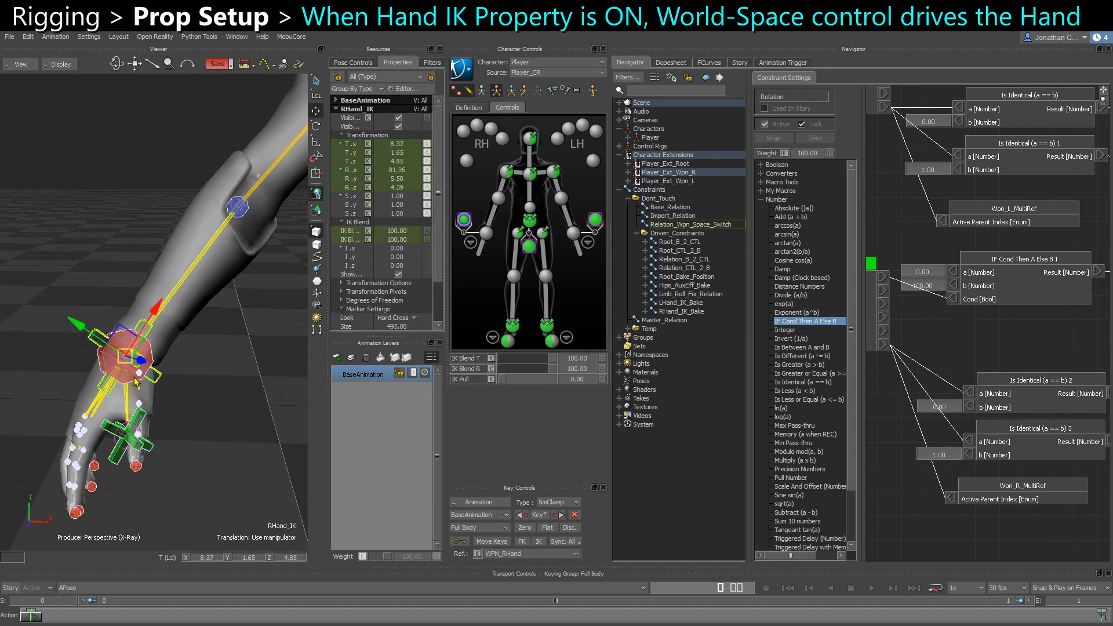
click(163, 369)
click(152, 359)
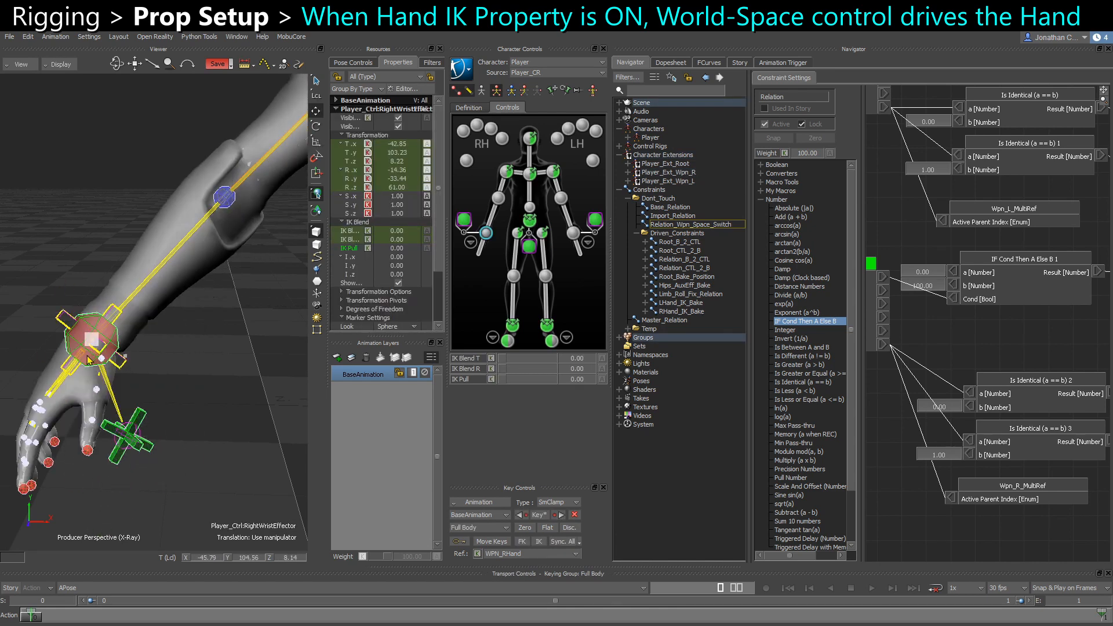
Step: Enable WPN_RHand's RHand_IK property in Master_Relation and test-move the right hand's world-space control
click(651, 321)
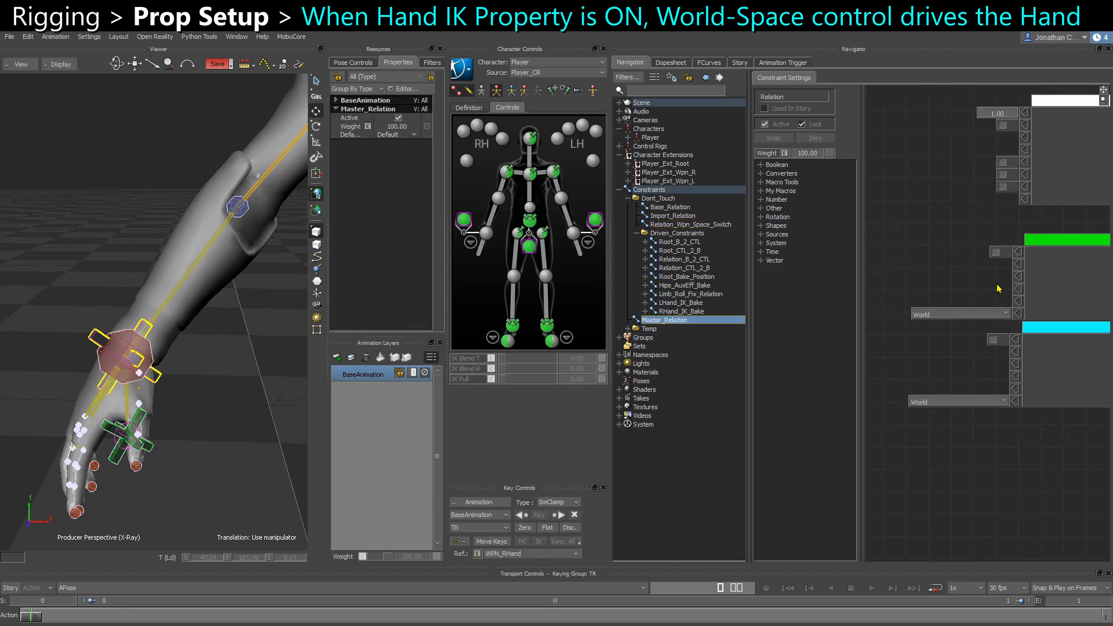
click(994, 253)
click(154, 452)
click(148, 447)
mouse_move(129, 434)
mouse_down()
mouse_move(201, 442)
mouse_move(128, 432)
mouse_up()
Step: Test the hand's response by rotating the right world-space weapon control, and return to translation mode
click(229, 366)
click(96, 304)
key(r)
mouse_move(80, 306)
mouse_down()
mouse_move(63, 346)
mouse_move(71, 324)
mouse_up()
alt+drag(148, 411, 165, 307)
key(t)
Step: Test-move the right wrist effector with IK Blend T and IK Blend R at 100, and set both back to 0
click(485, 232)
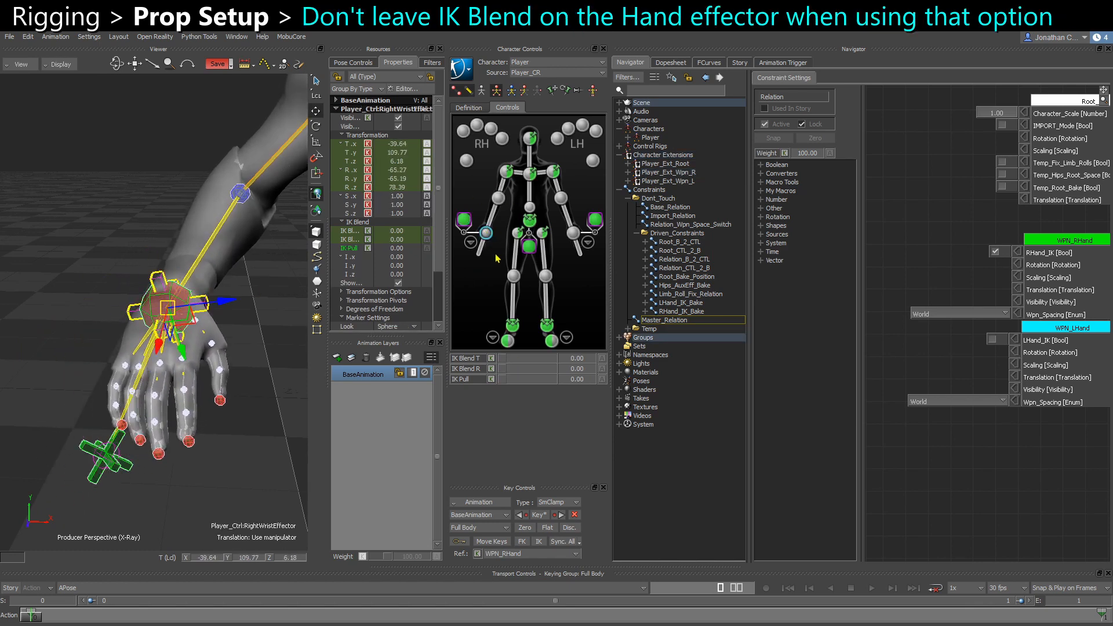
drag(544, 363, 615, 371)
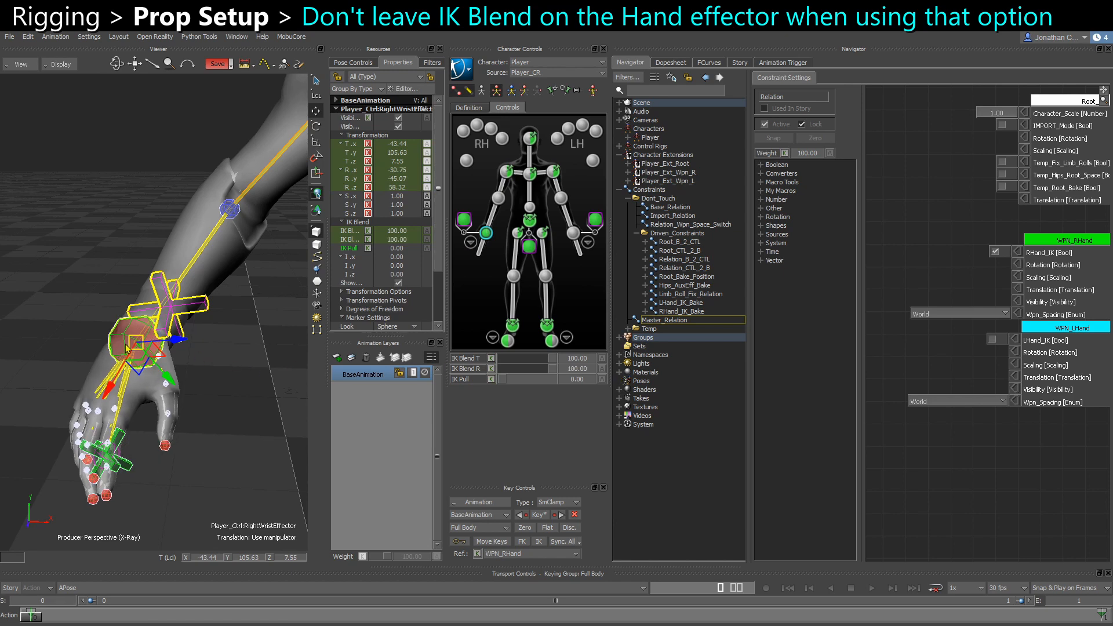
drag(127, 346, 116, 339)
drag(510, 359, 487, 365)
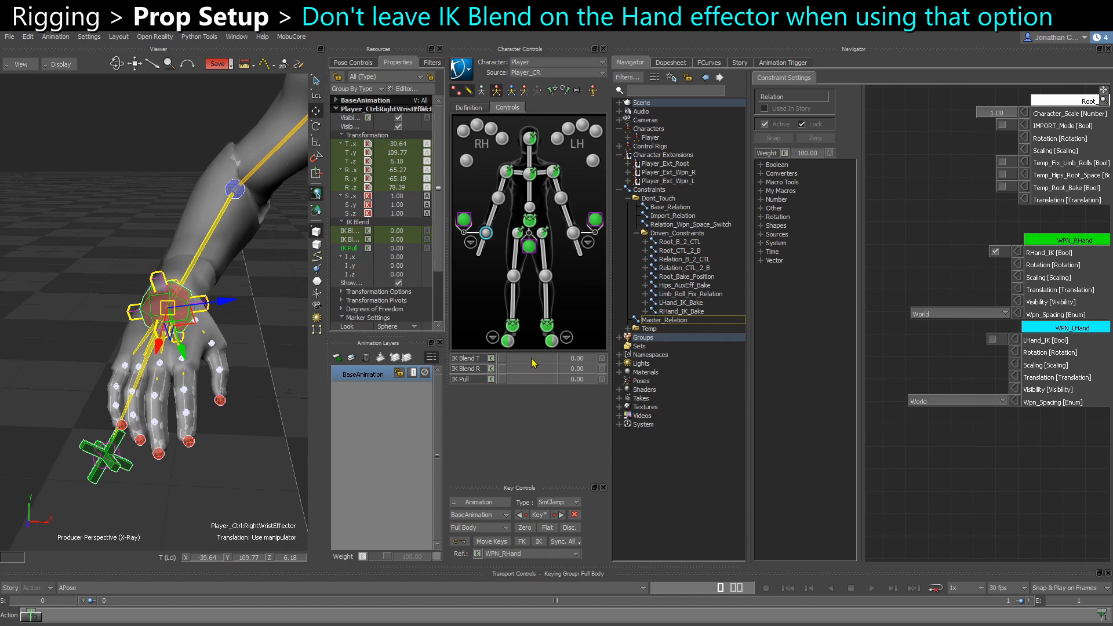
drag(533, 363, 484, 365)
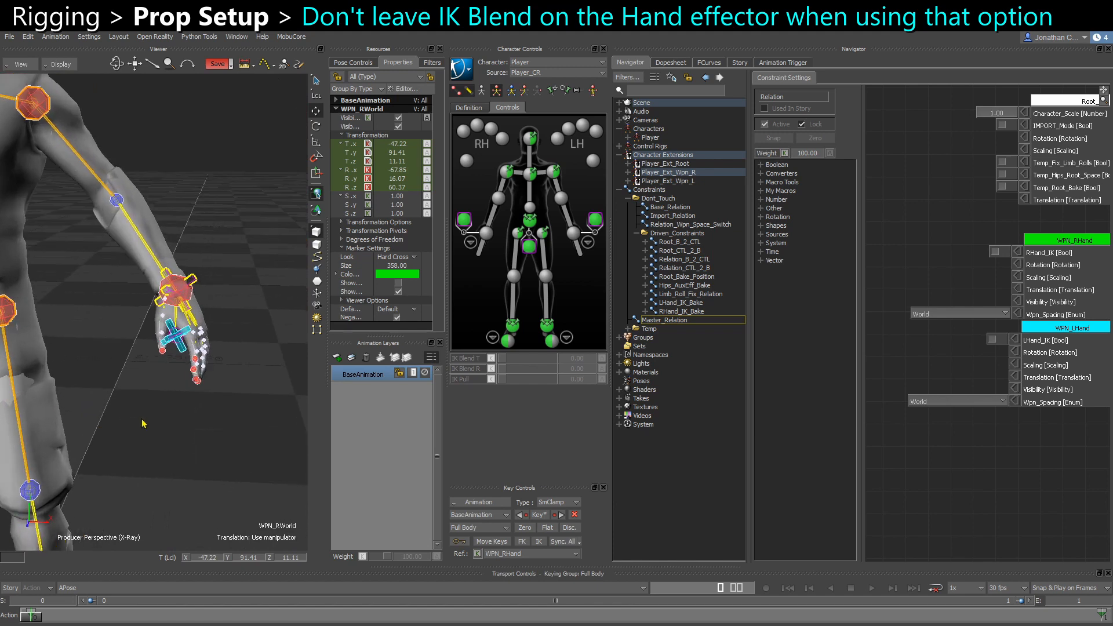
Step: Toggle WPN_LHand's LHand_IK property in Master_Relation
click(993, 340)
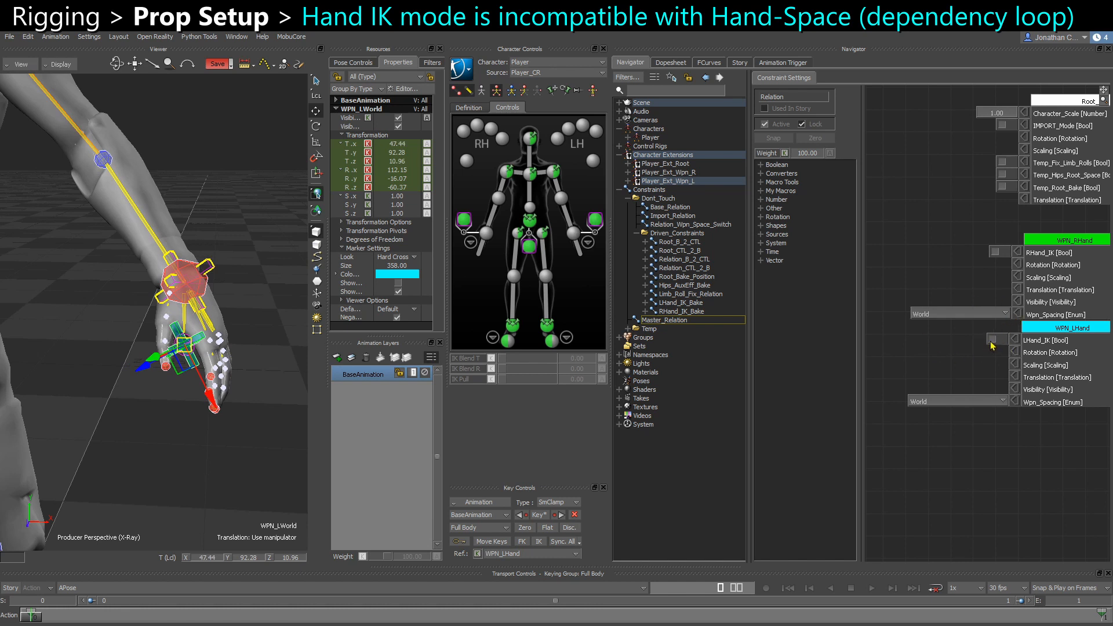
Step: Set WPN_LHand's Wpn_Spacing to LHand and enable its LHand_IK property in Master_Relation
click(925, 405)
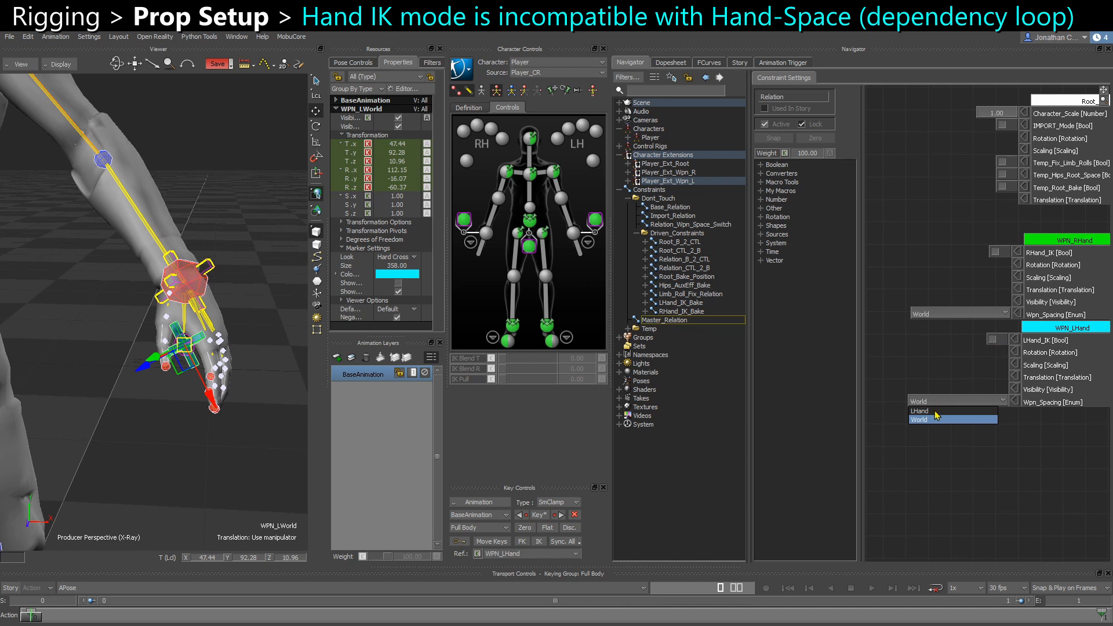
click(934, 412)
click(203, 349)
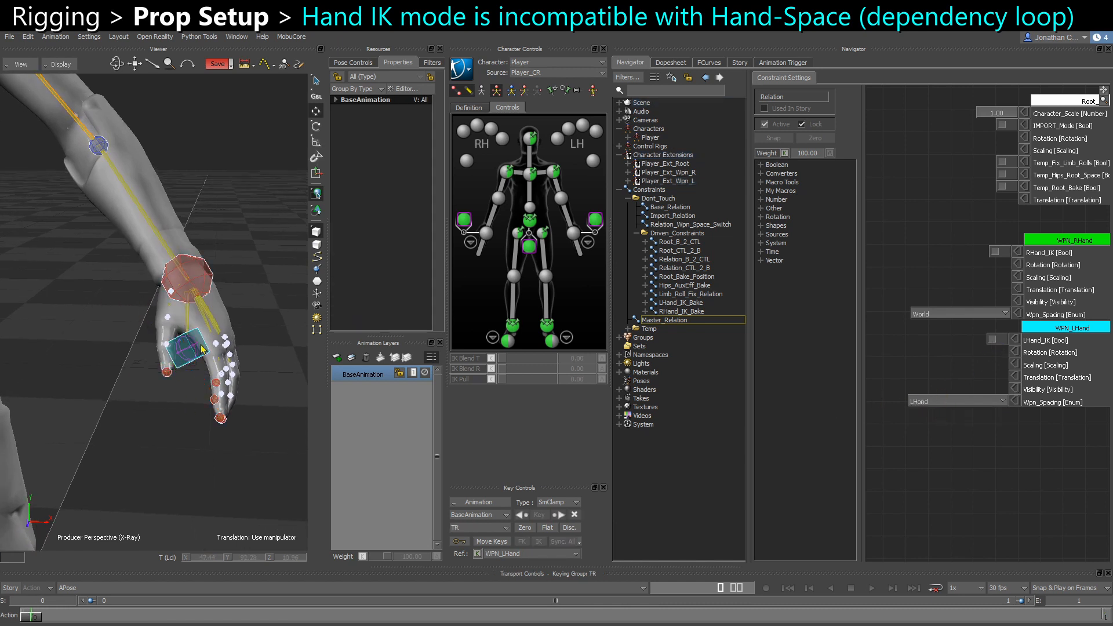
click(992, 339)
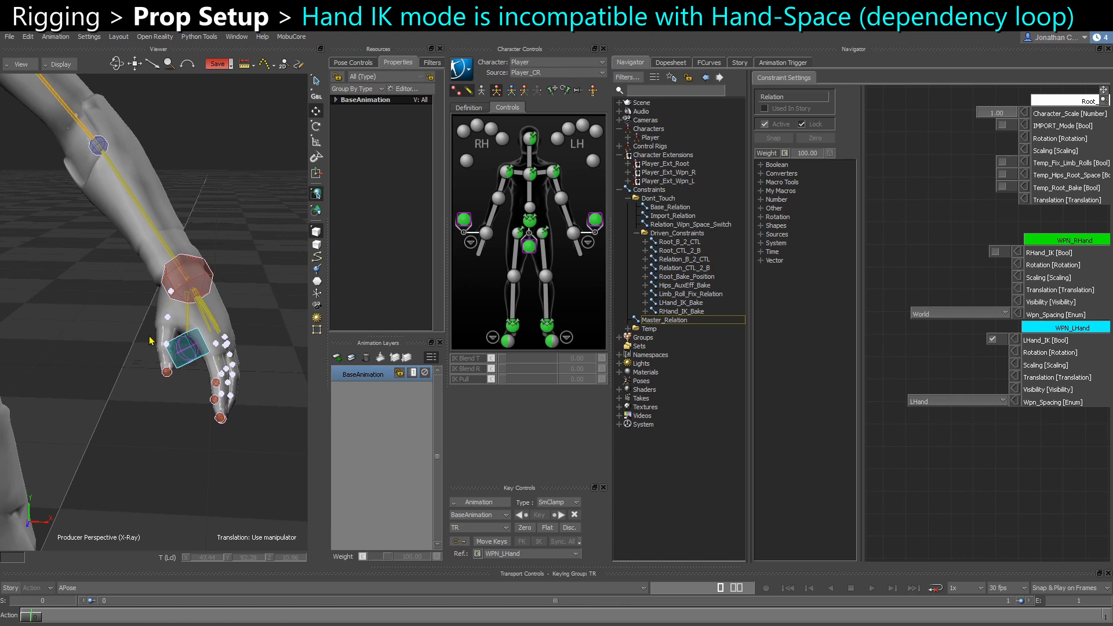
Step: Try rotating WPN_LHand in hand space with hand IK on, and restore LHand_IK to off and Wpn_Spacing to World
click(196, 352)
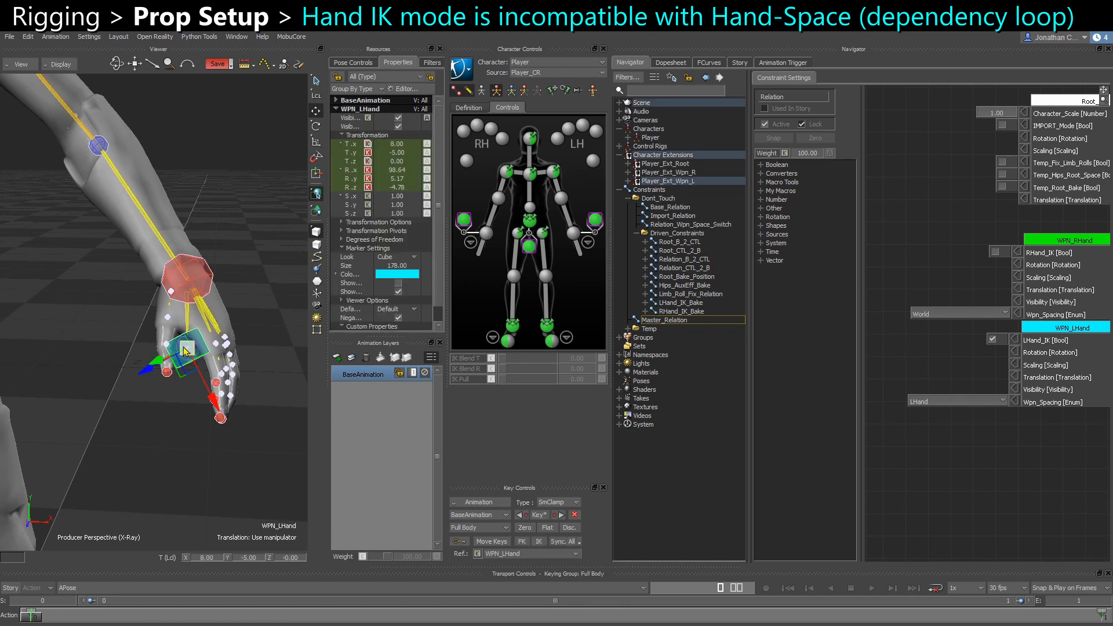
key(e)
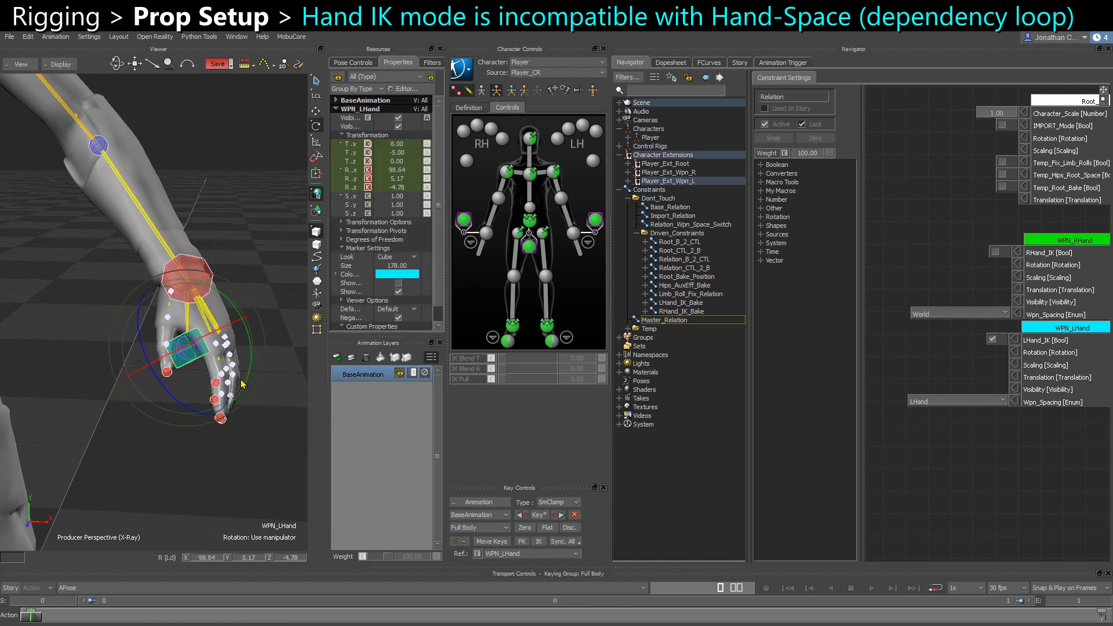
drag(204, 376, 174, 371)
key(w)
click(200, 280)
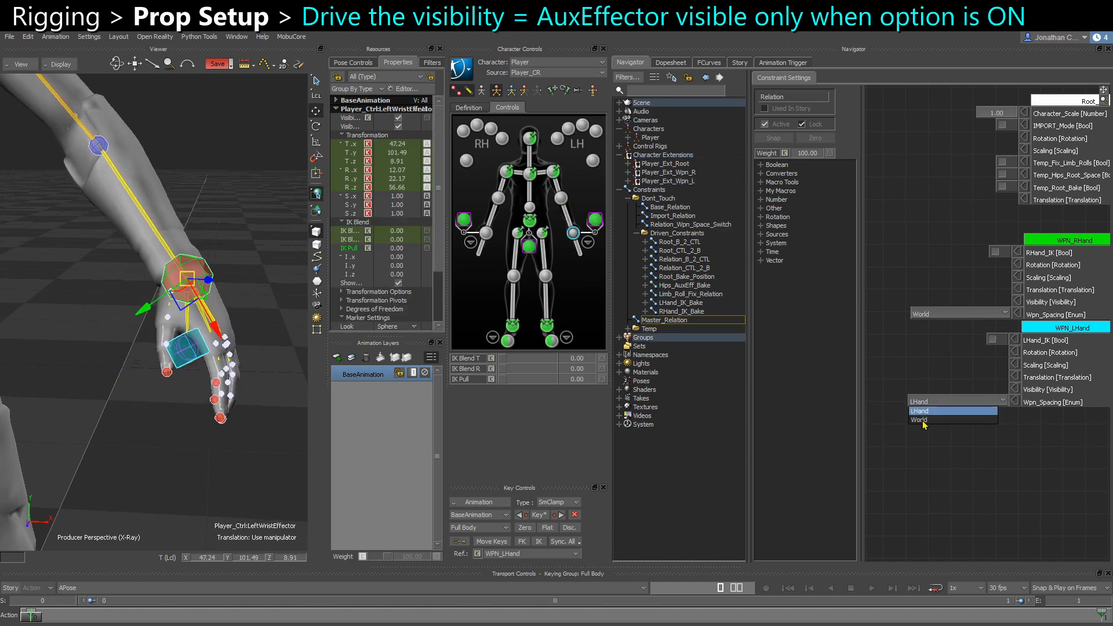
click(924, 410)
Step: Select the RHand_IK and LHand_IK auxiliary effectors together and make their Visibility property animatable
scroll(142, 355, down, 3)
alt+middle_drag(142, 355, 243, 374)
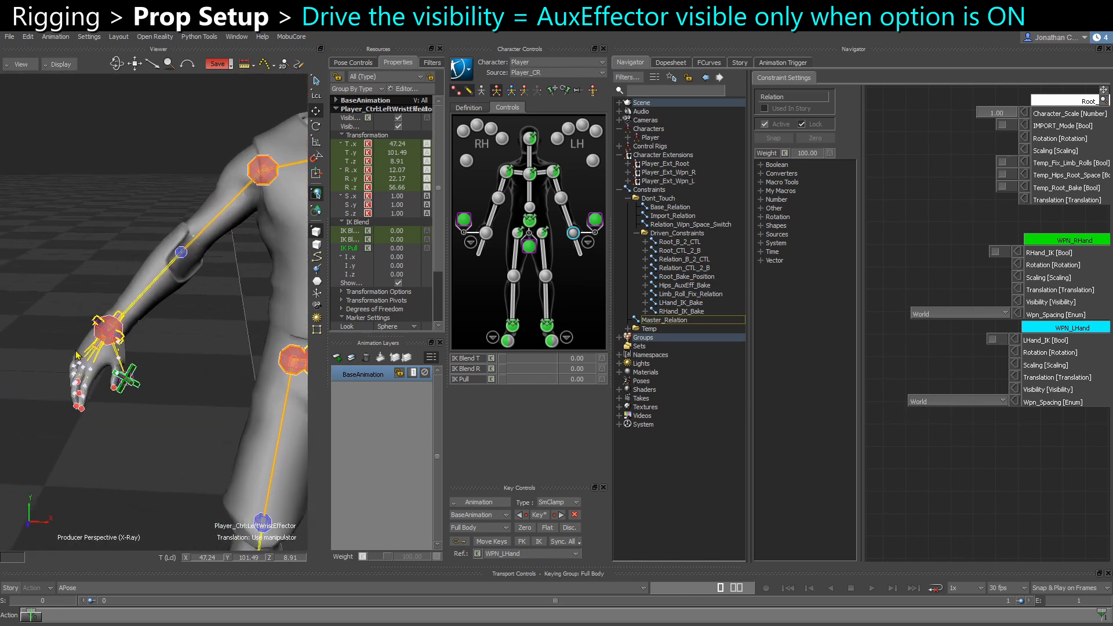
scroll(96, 393, up, 4)
click(63, 331)
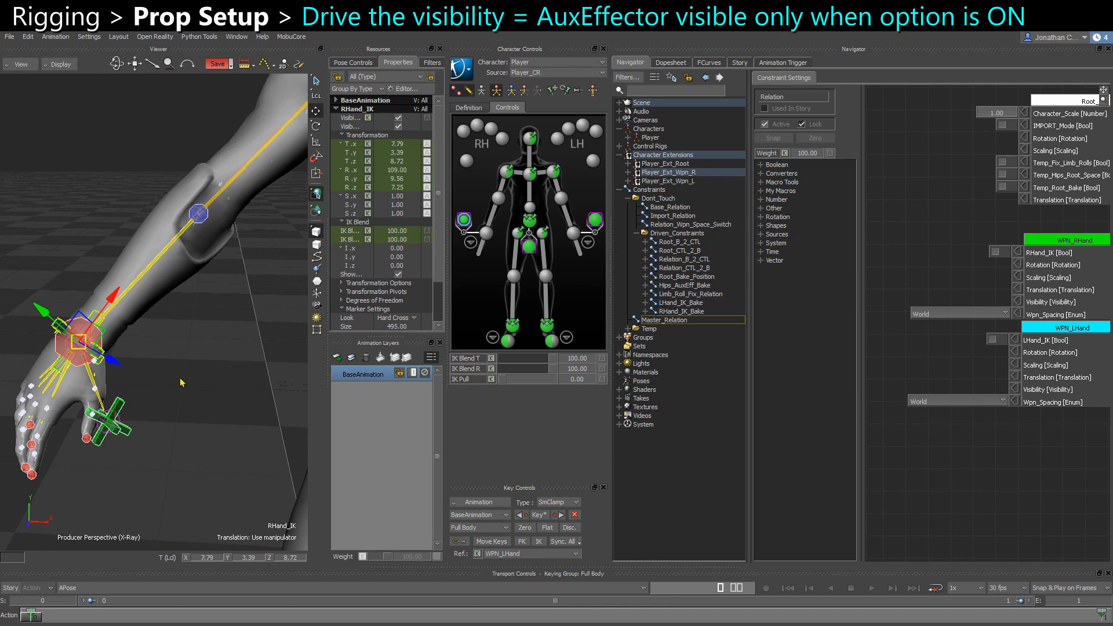
shift+click(595, 221)
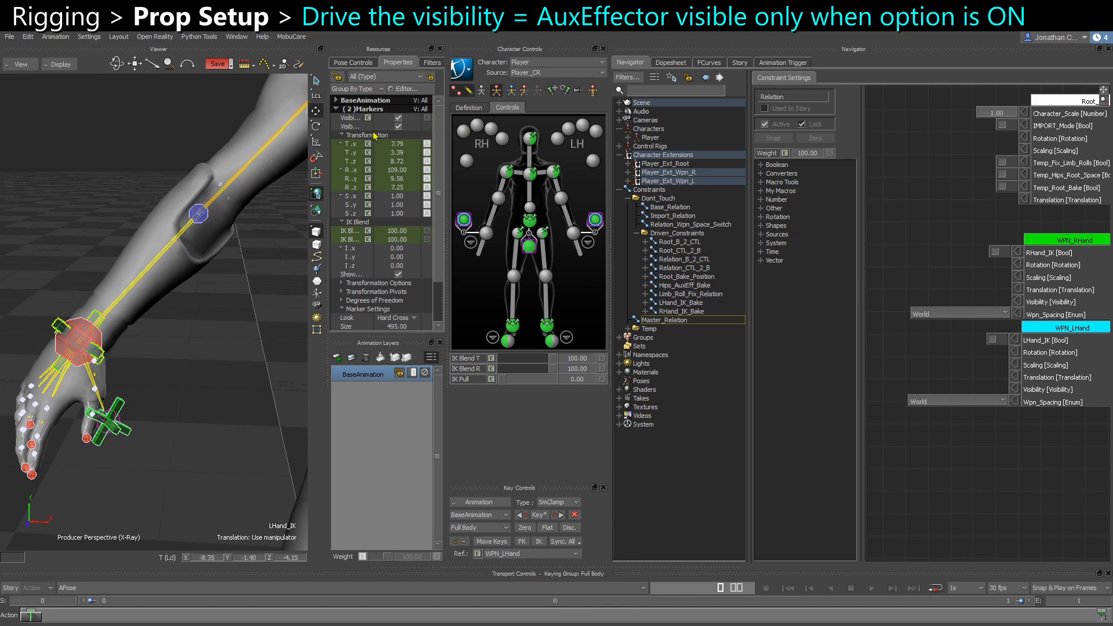
click(426, 118)
Step: Add the LHand_IK and RHand_IK auxiliary effectors as receivers in Relation_Wpn_Space_Switch, placing each beneath its matching hand bake node
click(681, 225)
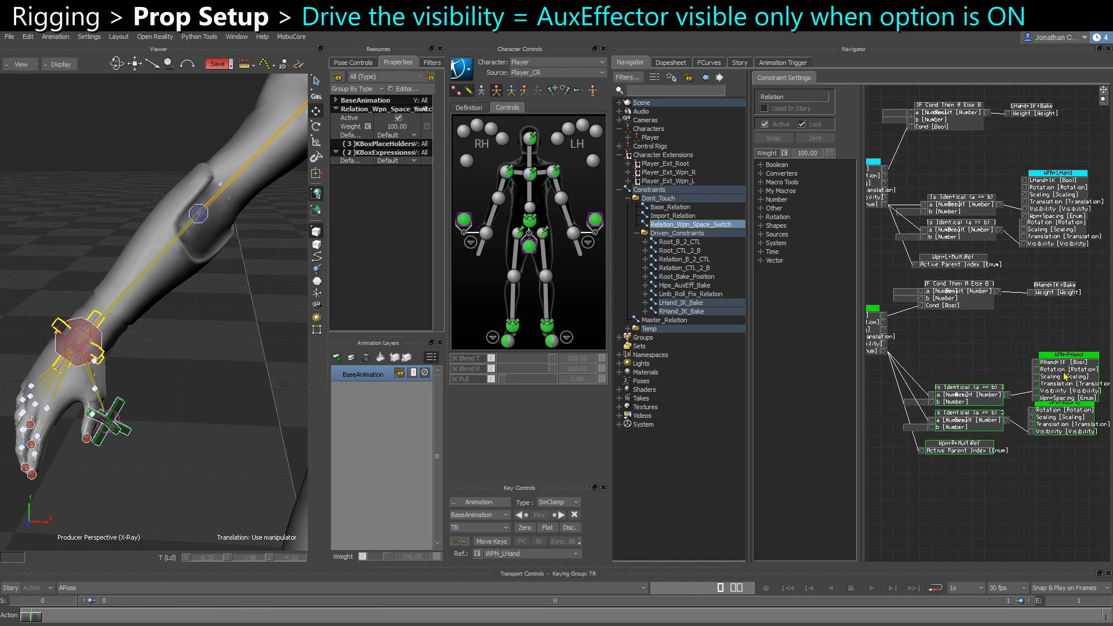
scroll(978, 353, up, 2)
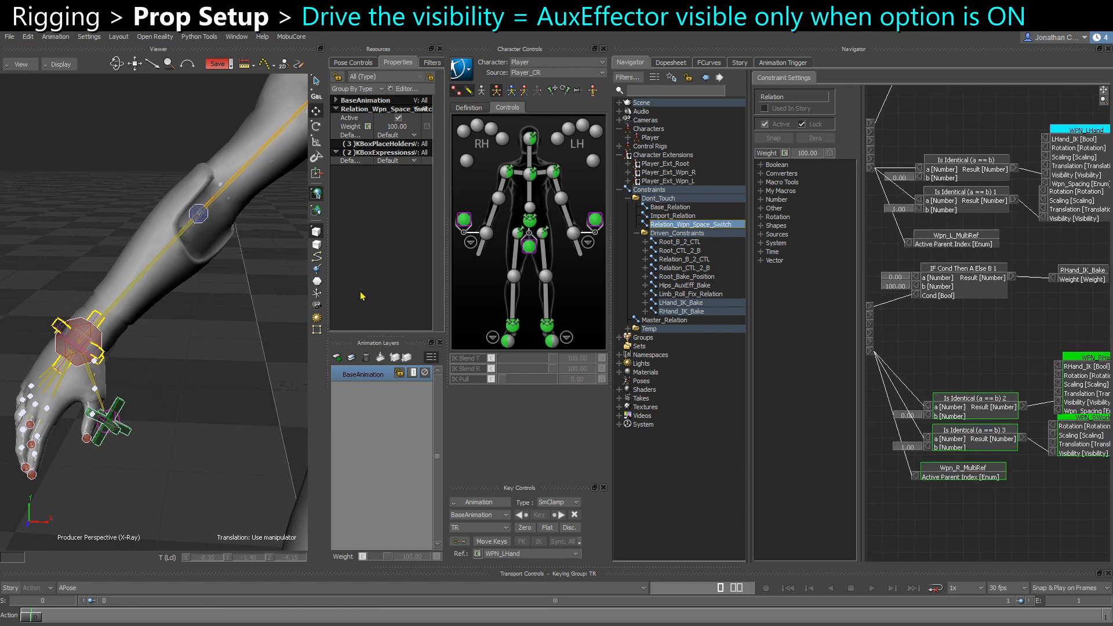
click(461, 223)
click(596, 222)
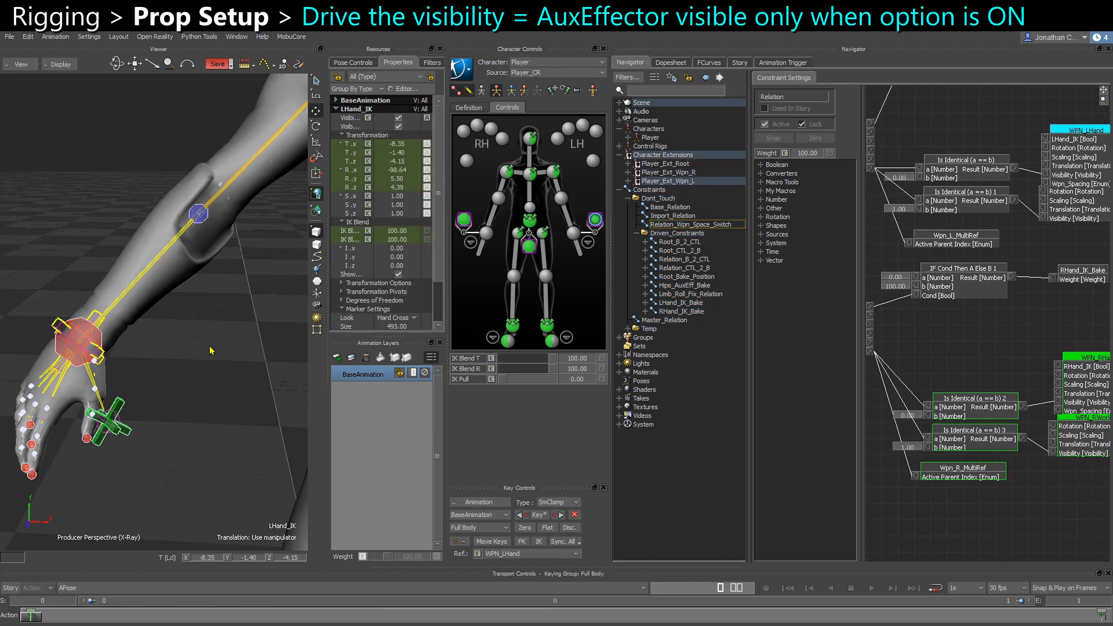
ctrl+click(461, 221)
alt+drag(237, 320, 925, 322)
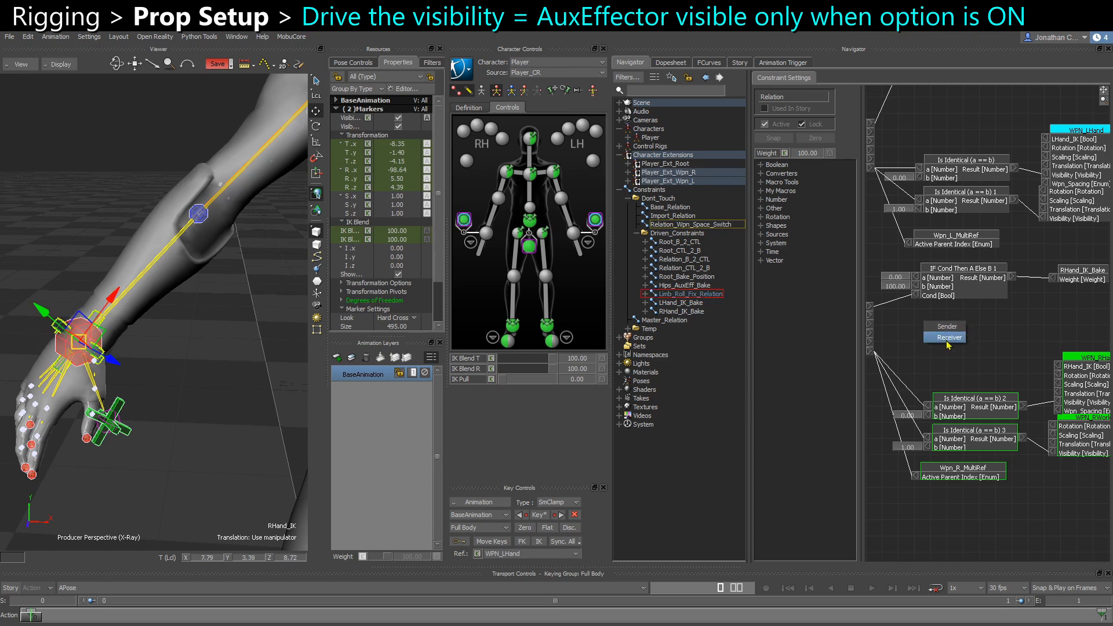
click(947, 338)
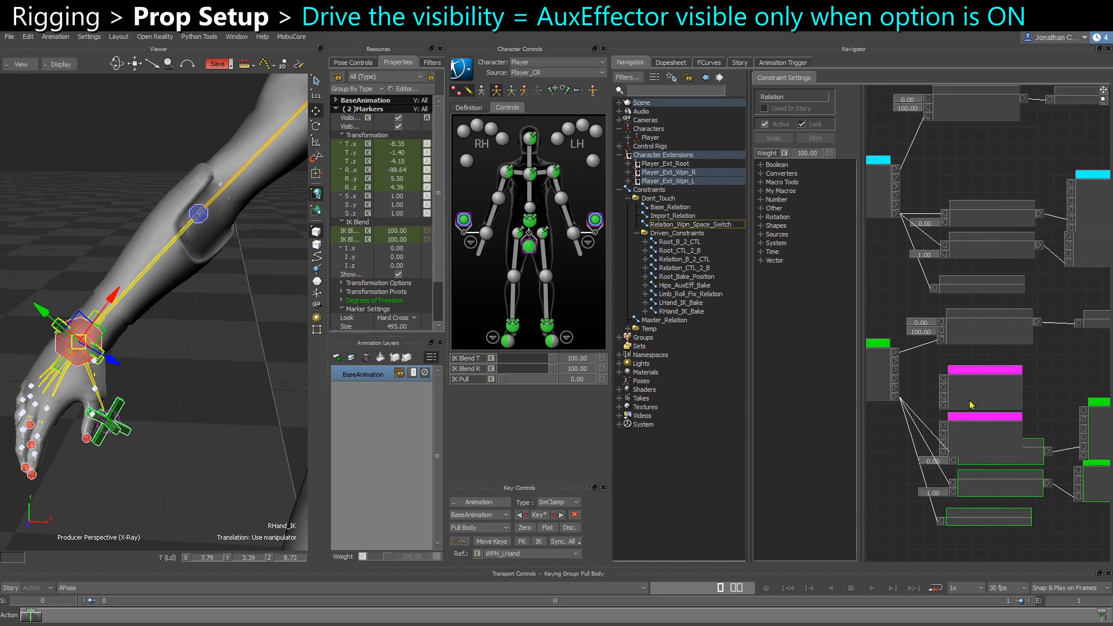
drag(971, 405, 1043, 126)
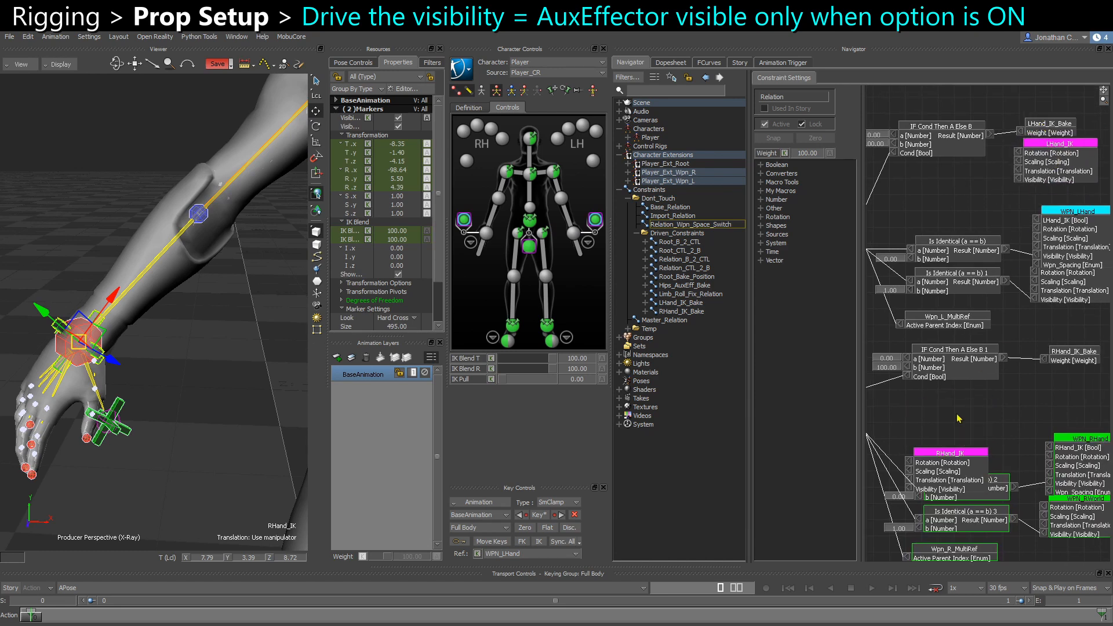
drag(962, 475, 1082, 401)
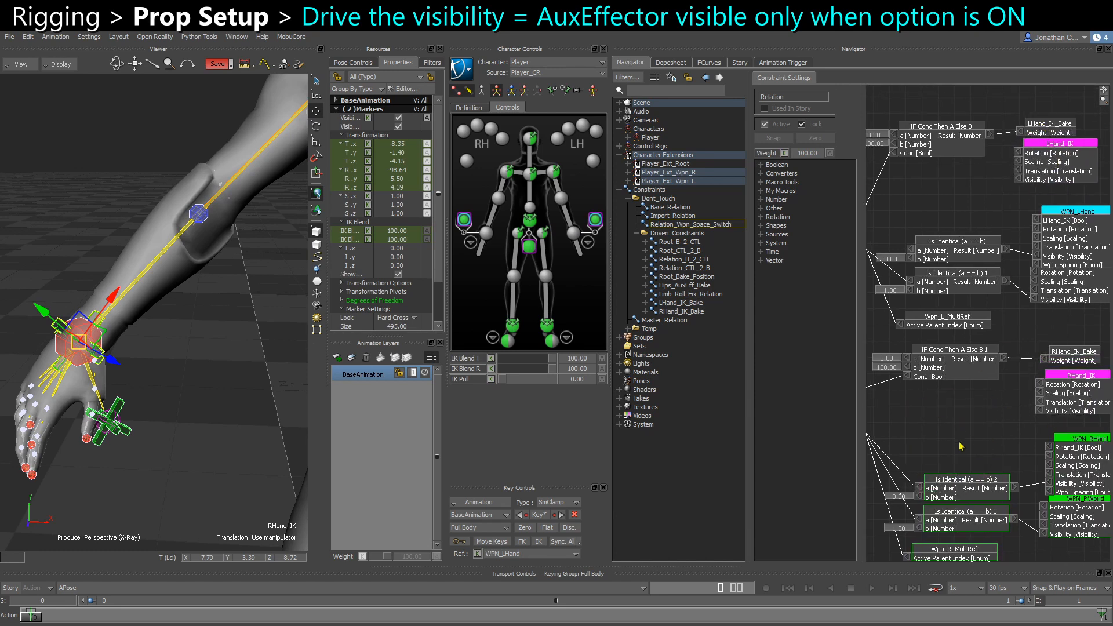
Step: Connect the RHand_IK output of WPN_RHand and the LHand_IK output of WPN_LHand to the Visibility inputs of the matching auxiliary effectors
shift+drag(962, 446, 997, 411)
shift+drag(926, 389, 959, 375)
shift+drag(986, 373, 925, 377)
shift+drag(1000, 375, 1076, 378)
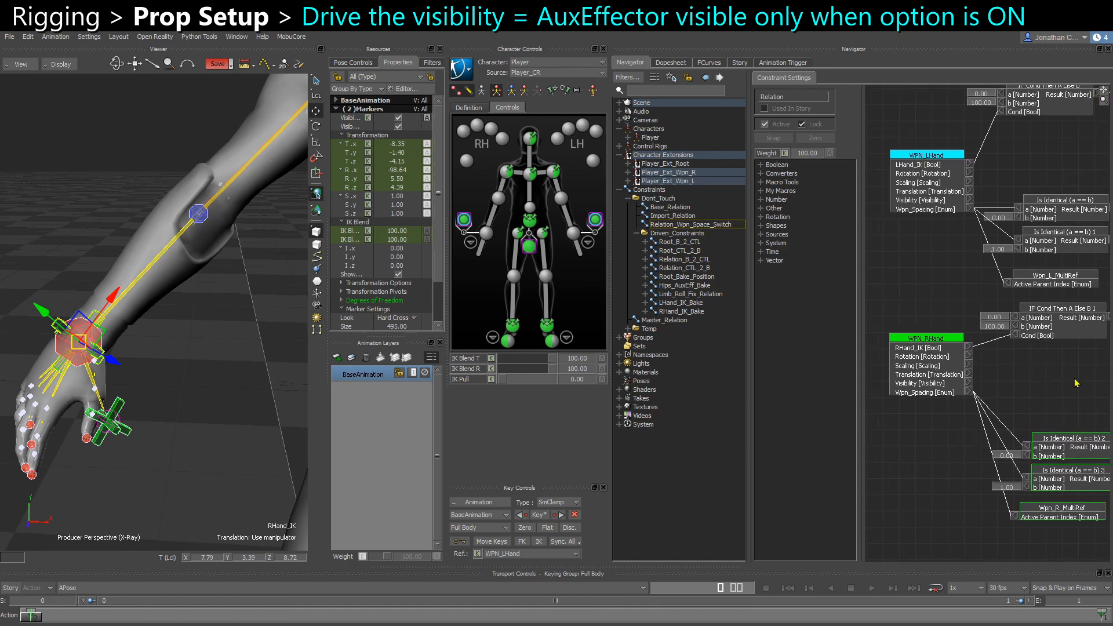
ctrl+drag(962, 349, 973, 356)
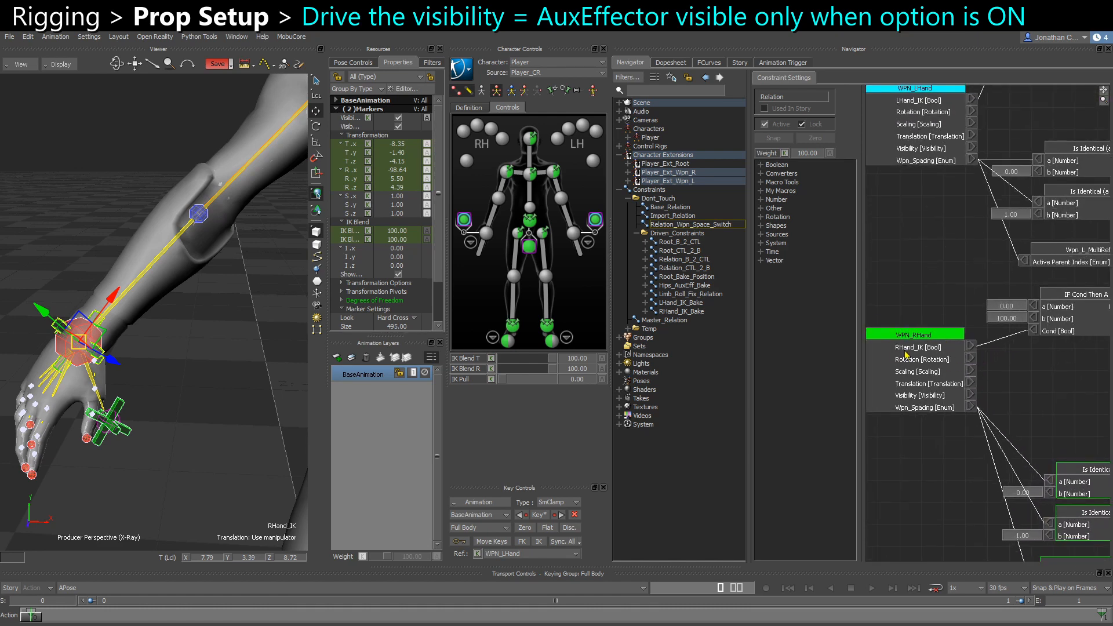
ctrl+drag(971, 367, 910, 366)
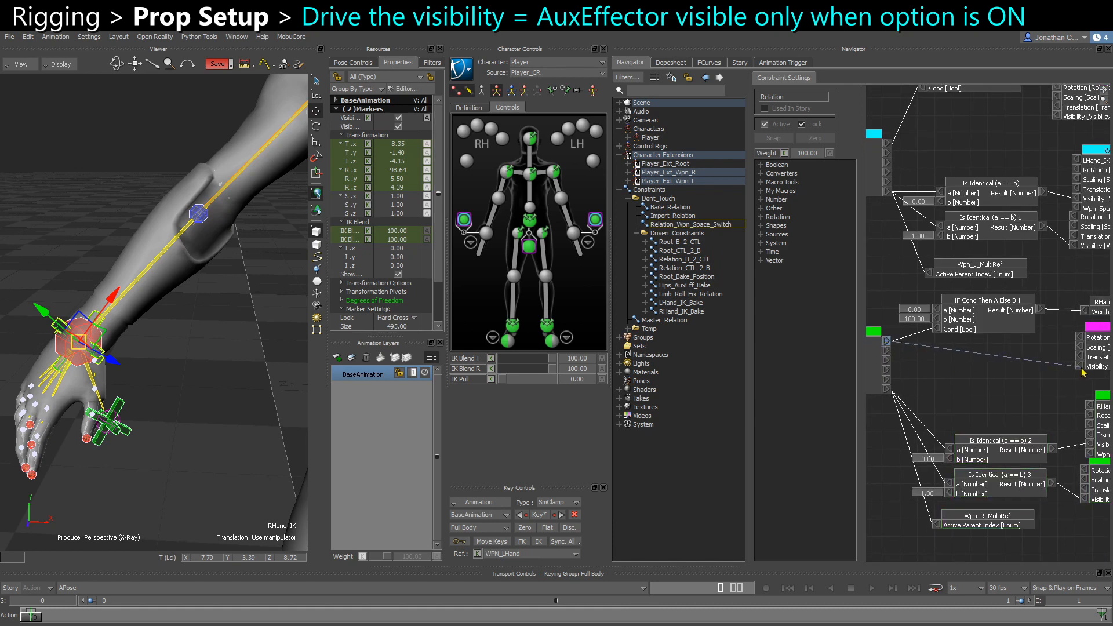
shift+drag(936, 148, 1065, 188)
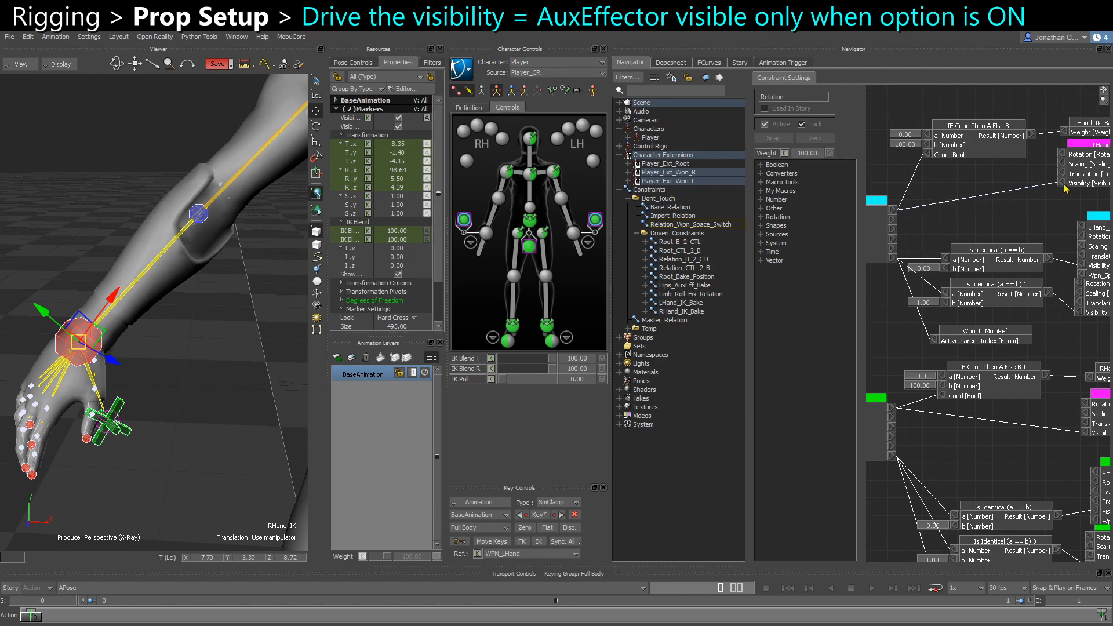
Step: Check the right auxiliary effector's visibility with hand IK off, and enable WPN_RHand's RHand_IK property in Master_Relation
click(673, 322)
ctrl+shift+drag(158, 412, 242, 323)
click(463, 221)
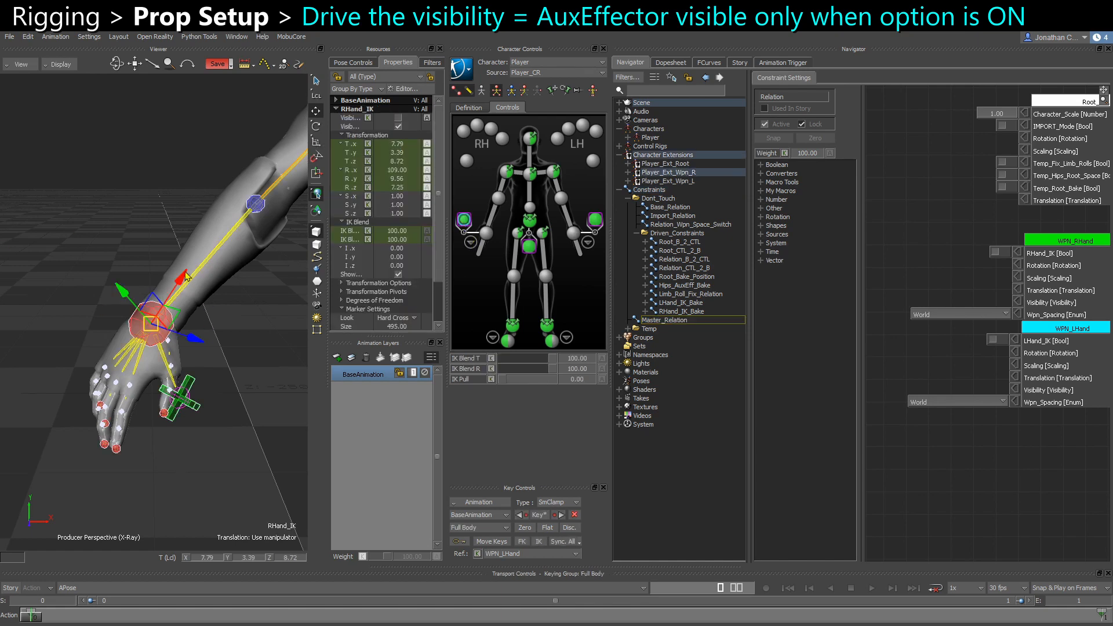
click(228, 351)
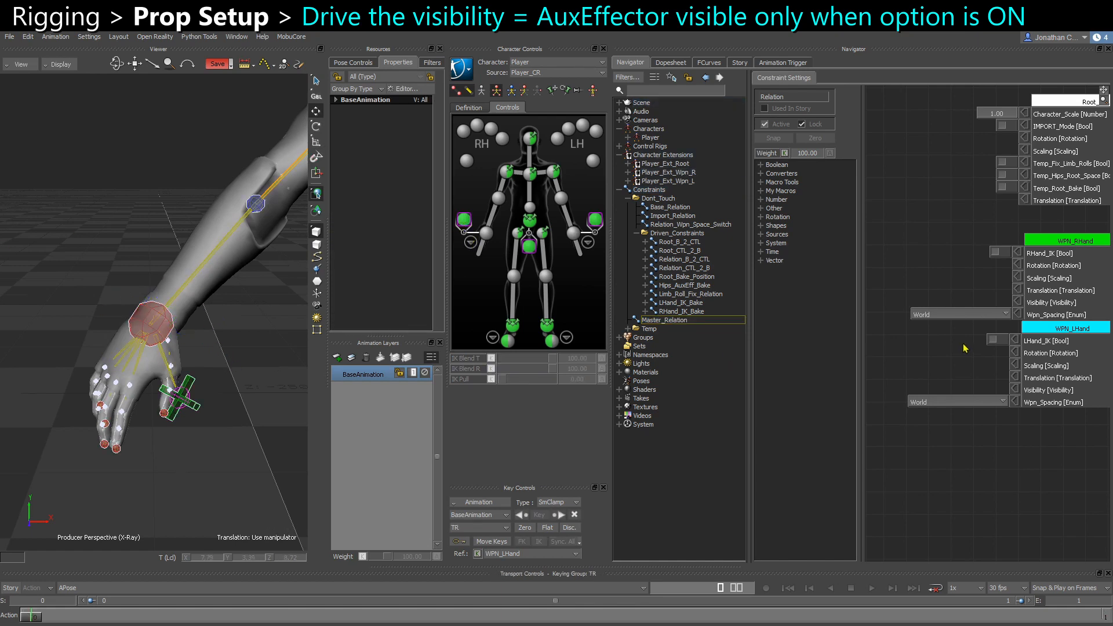
click(996, 253)
Step: Test-move and rotate the RHand_IK auxiliary effector at the right wrist
click(190, 270)
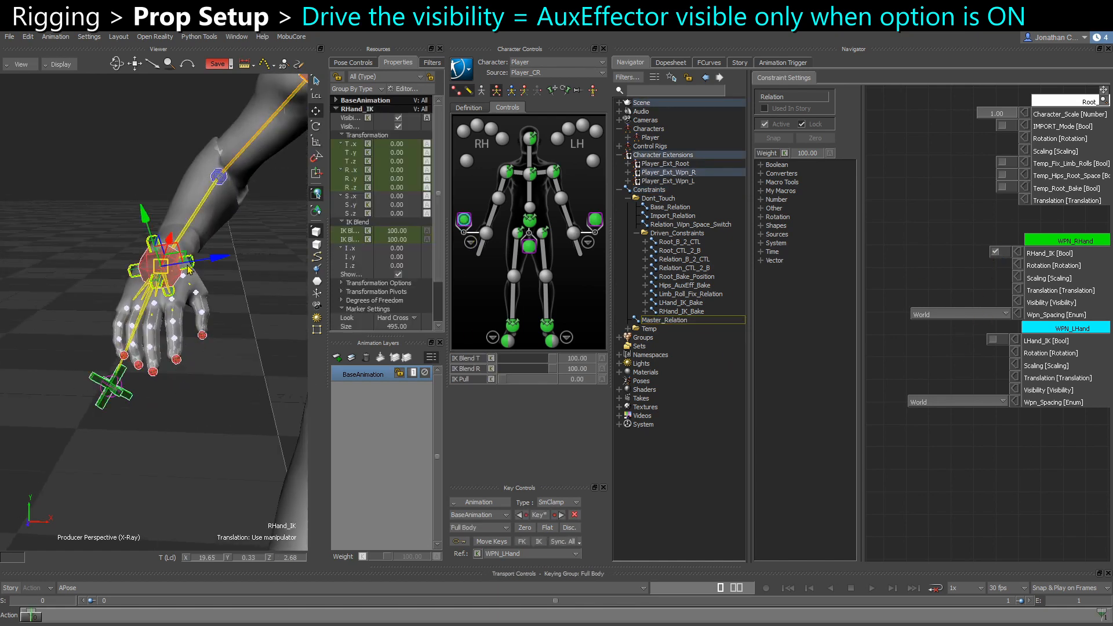
drag(161, 266, 68, 332)
key(r)
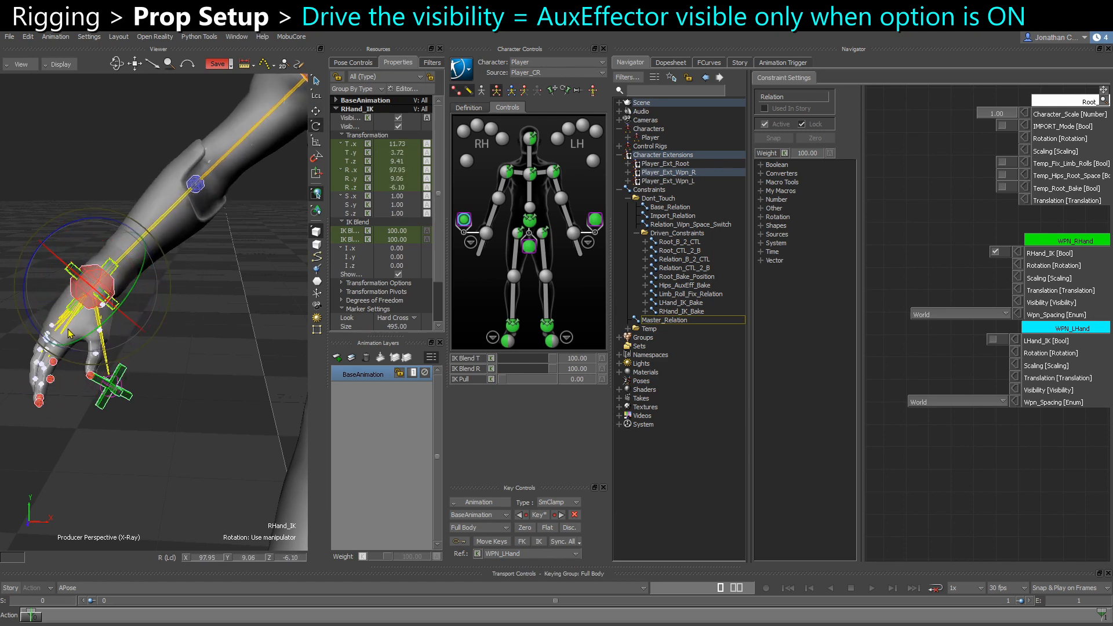
drag(74, 286, 64, 282)
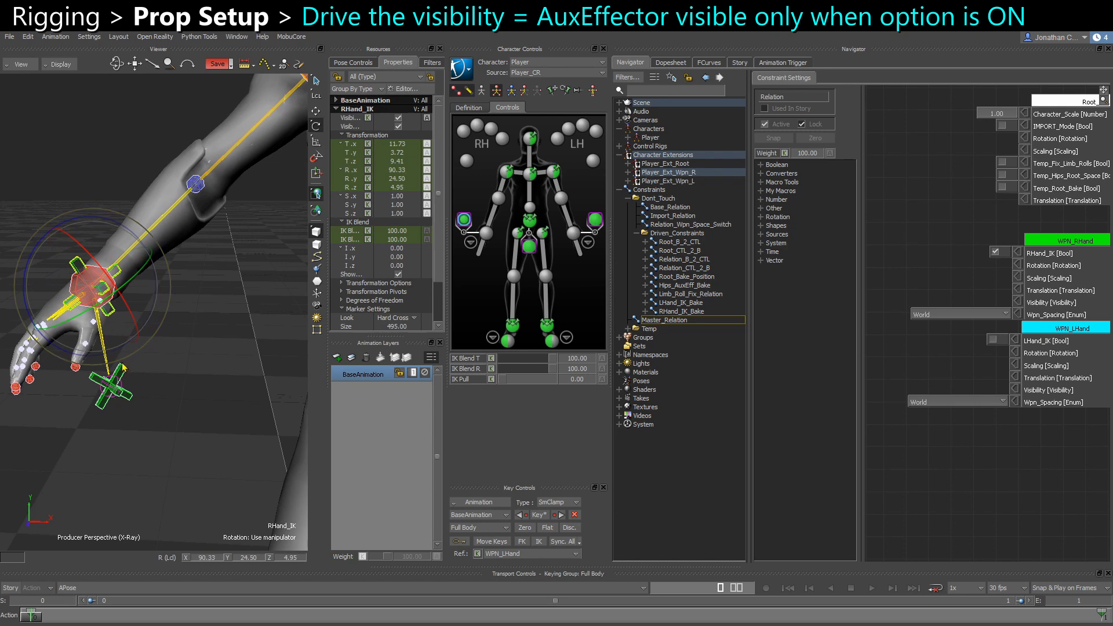
Step: Test-move the right world-space weapon control in translation mode and check how the right hand follows
click(119, 375)
key(t)
mouse_move(114, 381)
mouse_down()
mouse_move(129, 383)
mouse_move(115, 406)
mouse_move(113, 378)
mouse_up()
ctrl+drag(191, 424, 154, 365)
click(100, 302)
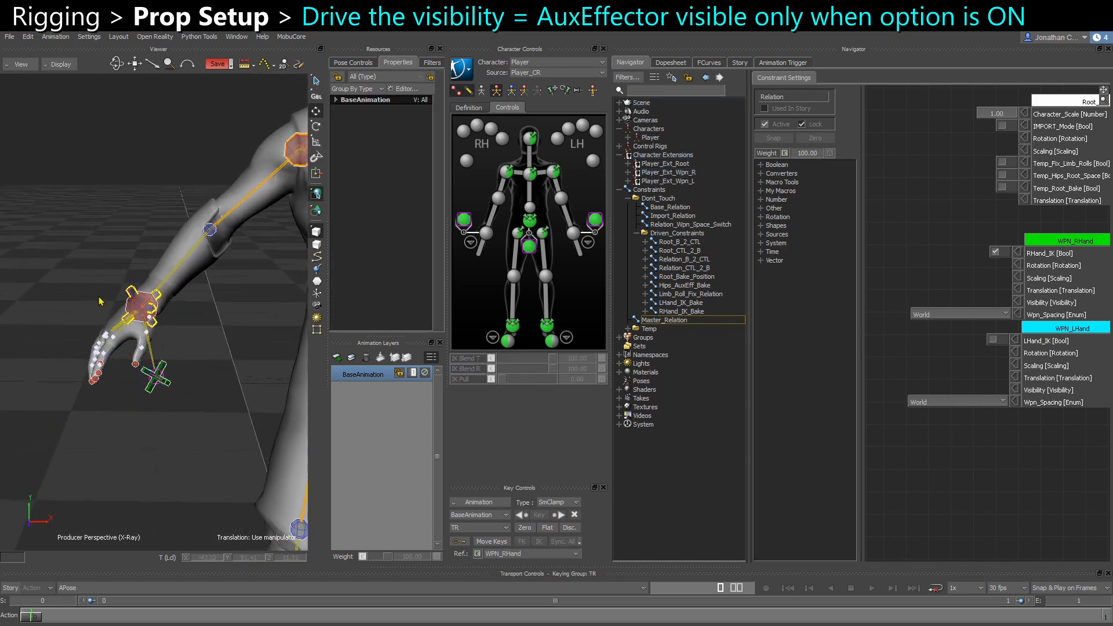
click(133, 296)
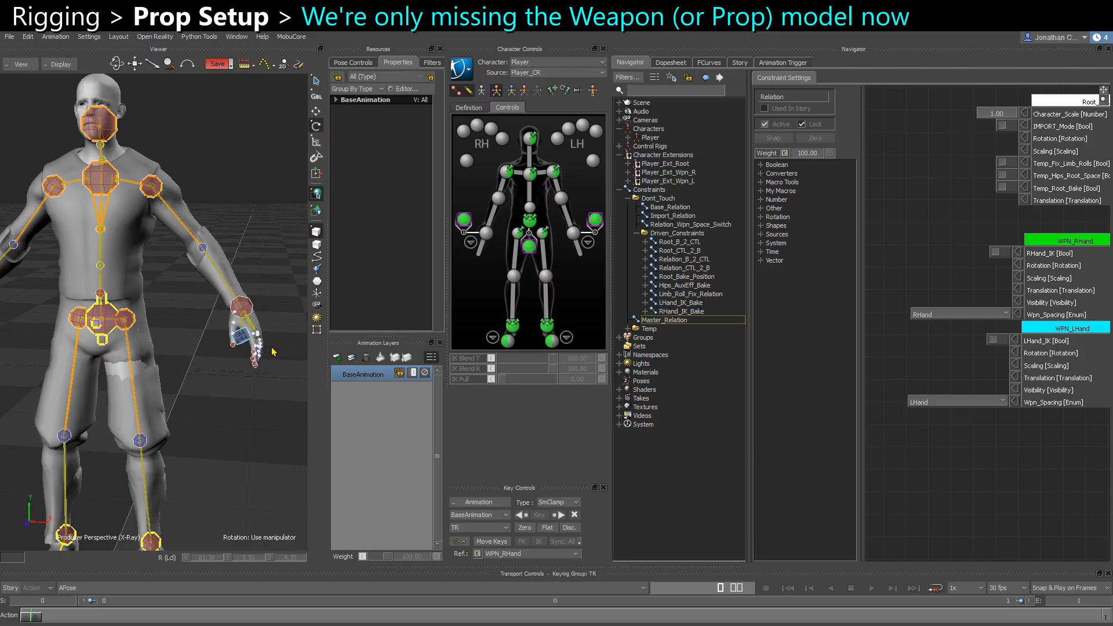
key(ctrl+x)
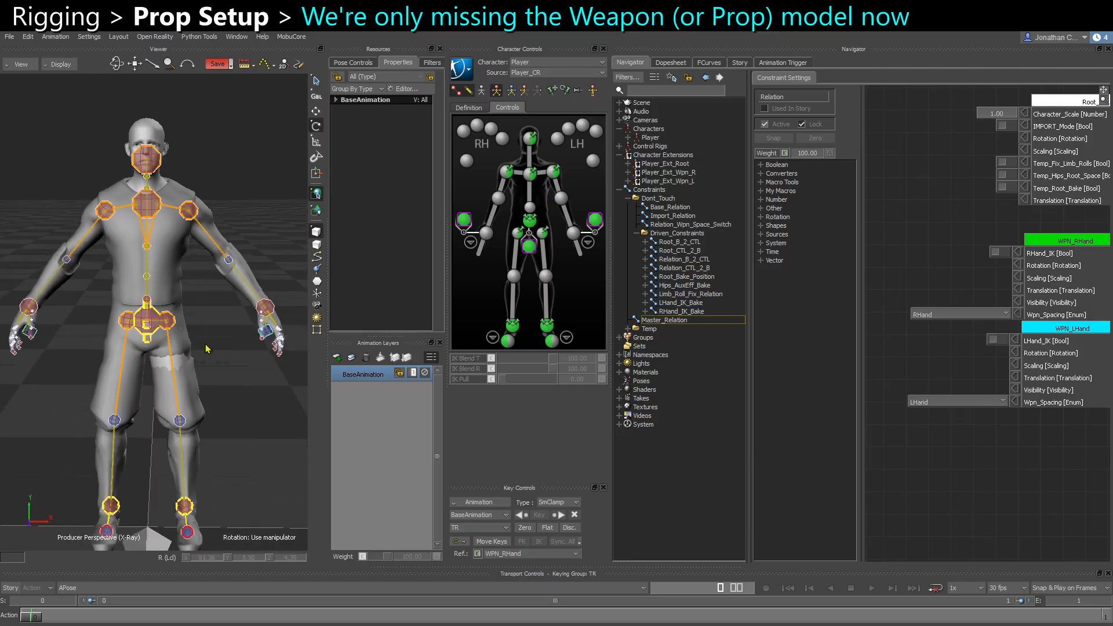
ctrl+drag(212, 369, 187, 342)
ctrl+shift+drag(119, 376, 101, 367)
ctrl+drag(61, 314, 61, 334)
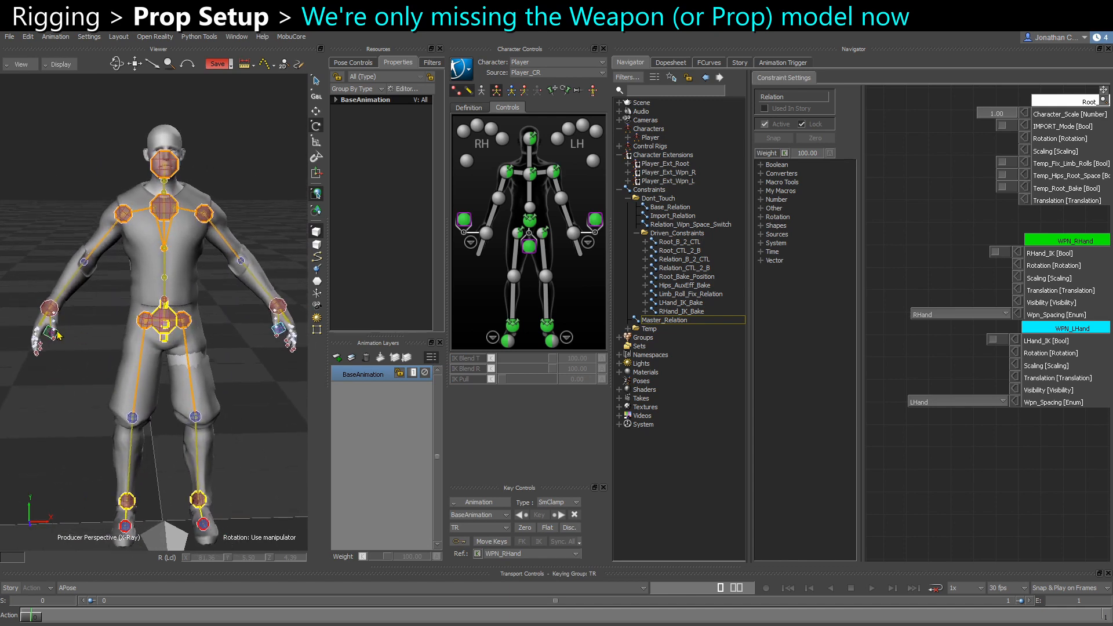
scroll(29, 341, up, 1)
scroll(38, 344, up, 1)
scroll(34, 345, down, 1)
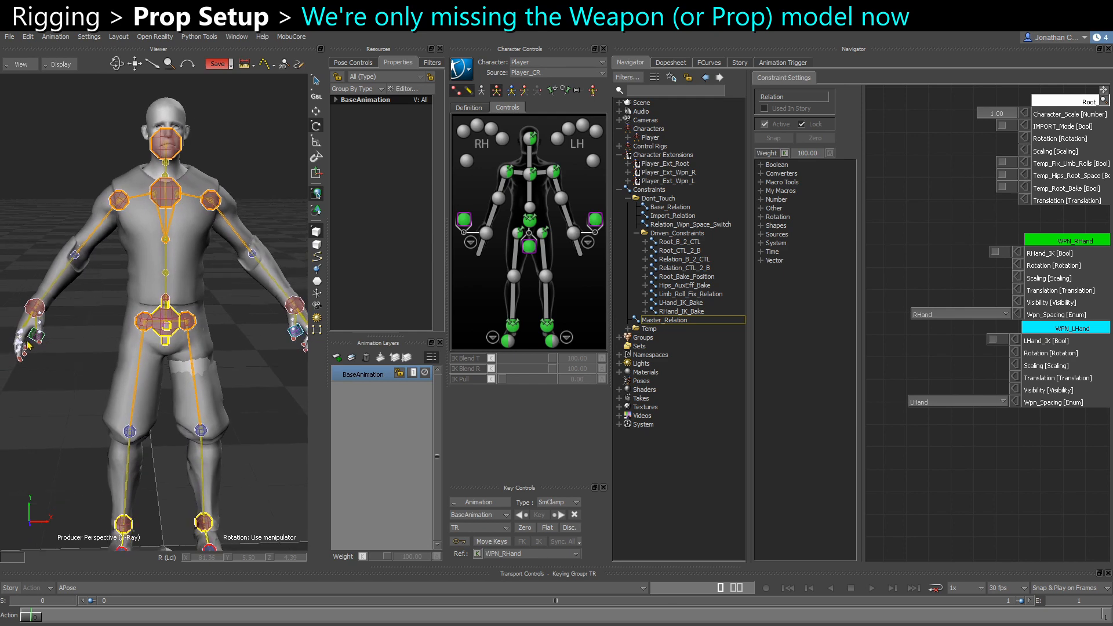
ctrl+shift+drag(29, 346, 138, 447)
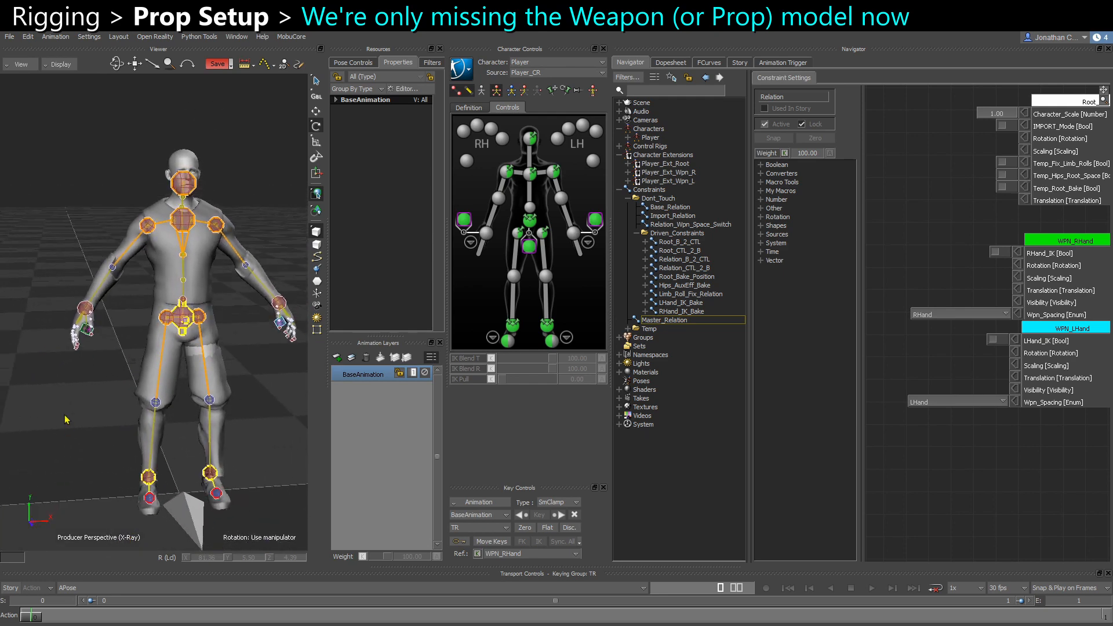
Step: Merge the weapon FBX from the FBX folder with Take 001 unchecked and all elements discarded except Models
click(9, 36)
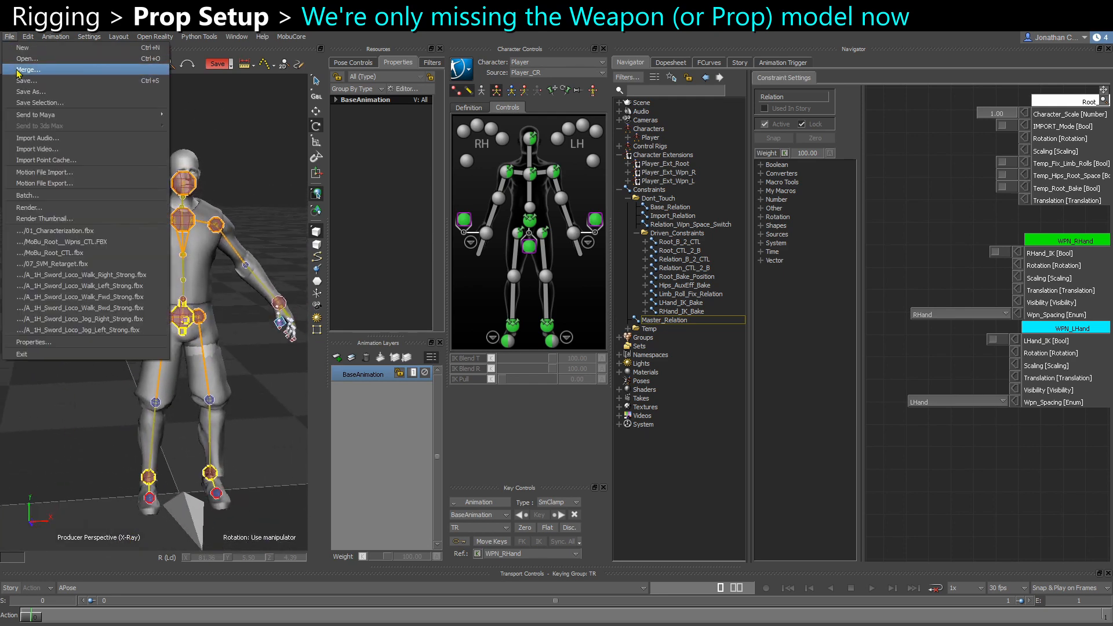
click(18, 71)
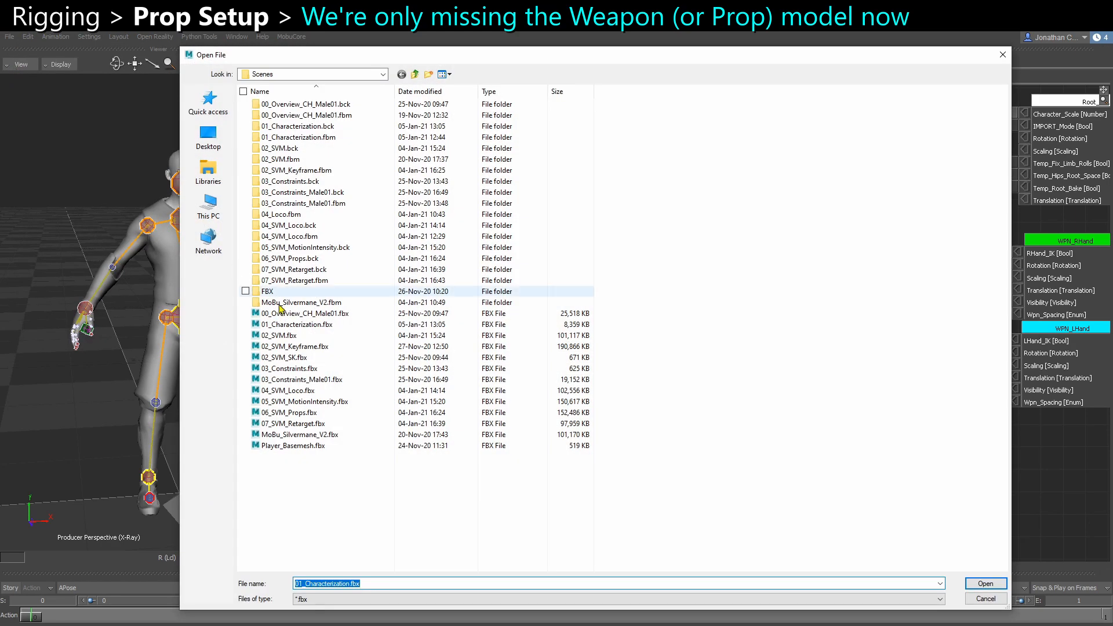
double_click(279, 291)
double_click(281, 115)
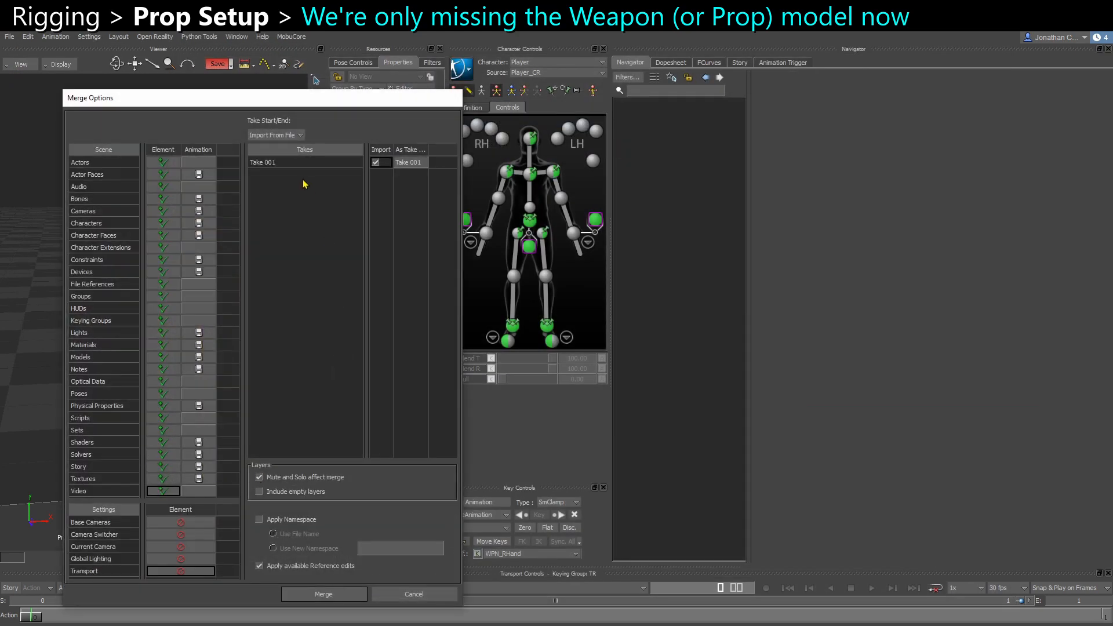
click(162, 152)
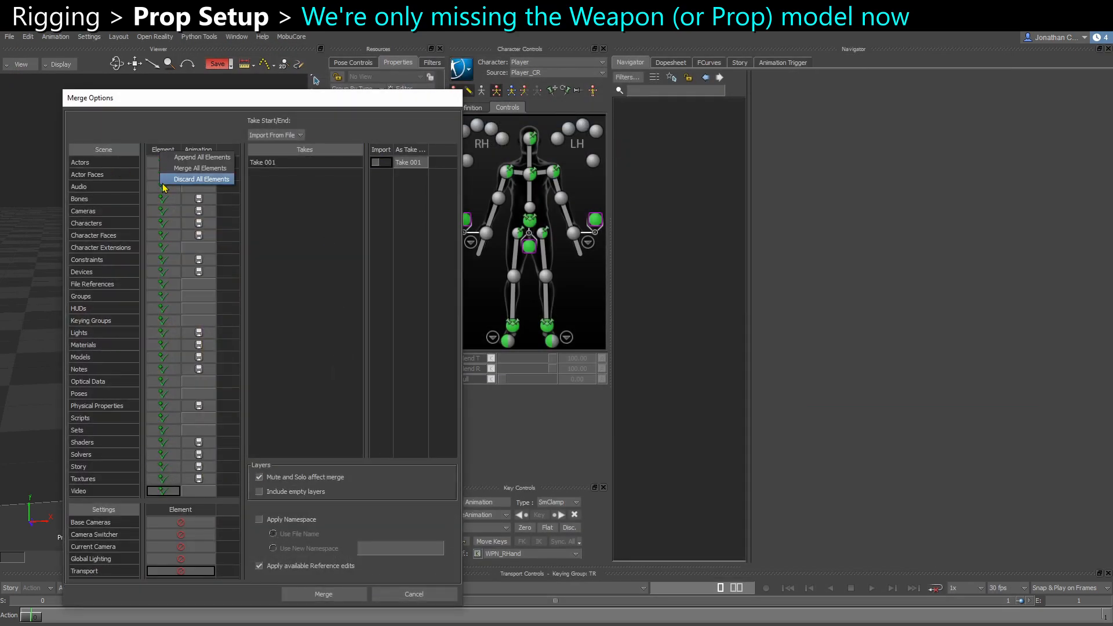
click(178, 180)
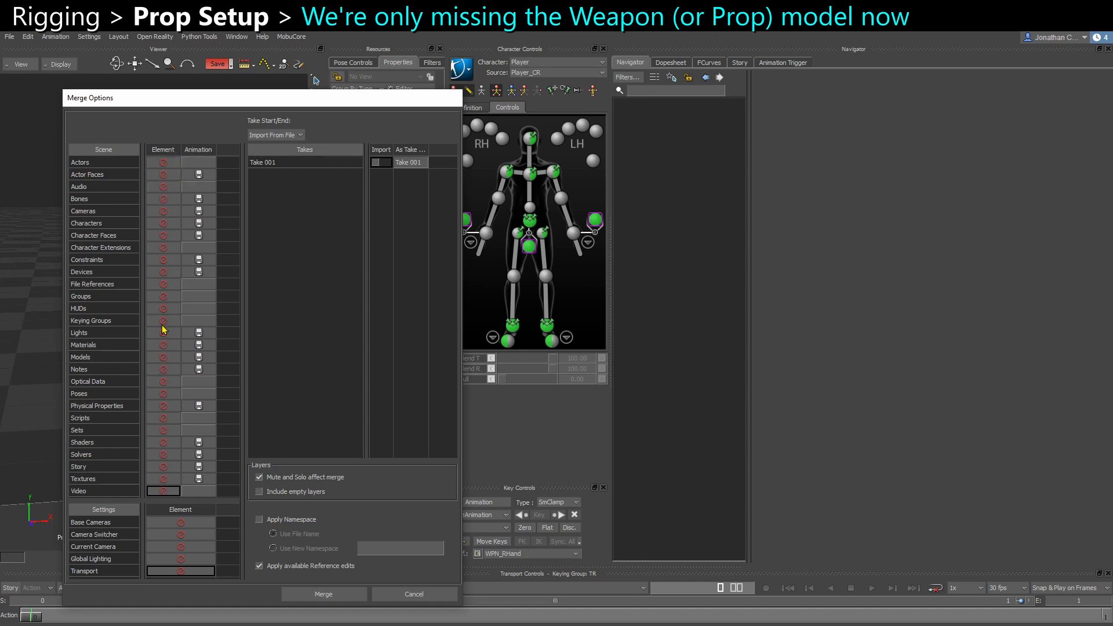
click(165, 358)
click(348, 594)
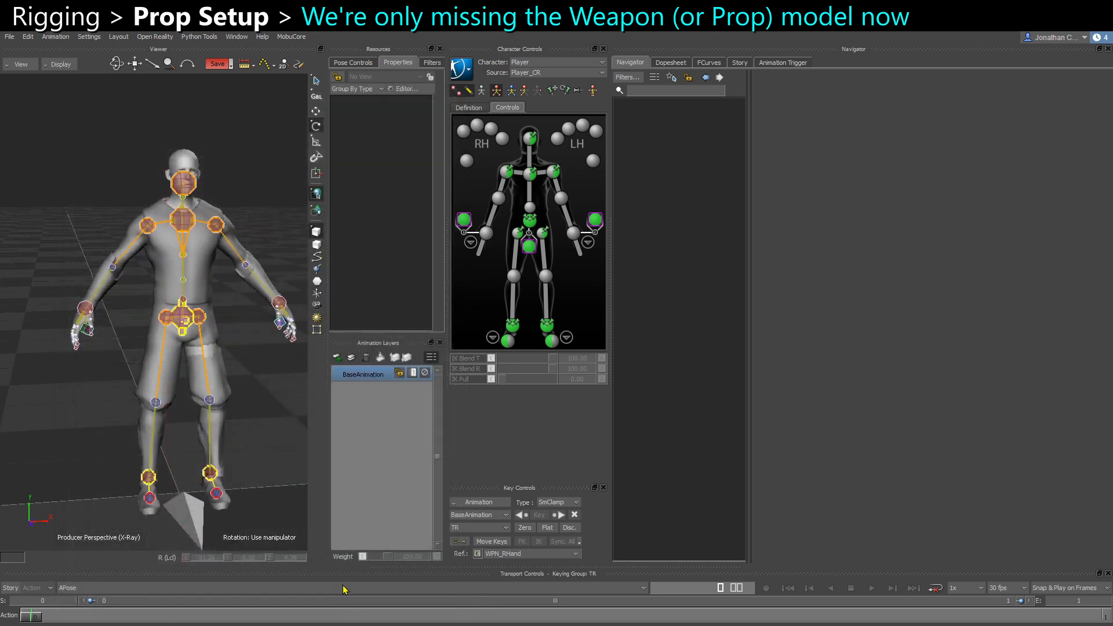
Step: Select the merged Carabine_01 weapon model and add it to the MESHES group
click(179, 488)
alt+drag(178, 488, 229, 493)
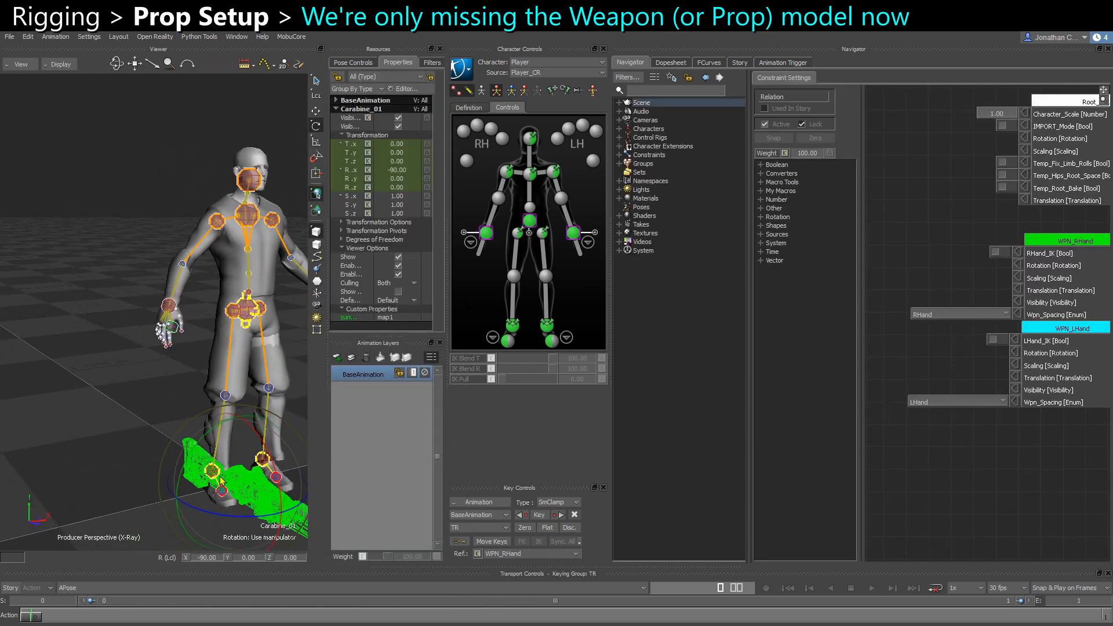
alt+middle_drag(229, 493, 170, 439)
mouse_move(171, 439)
alt+mouse_down()
mouse_move(246, 440)
mouse_move(177, 438)
alt+mouse_up()
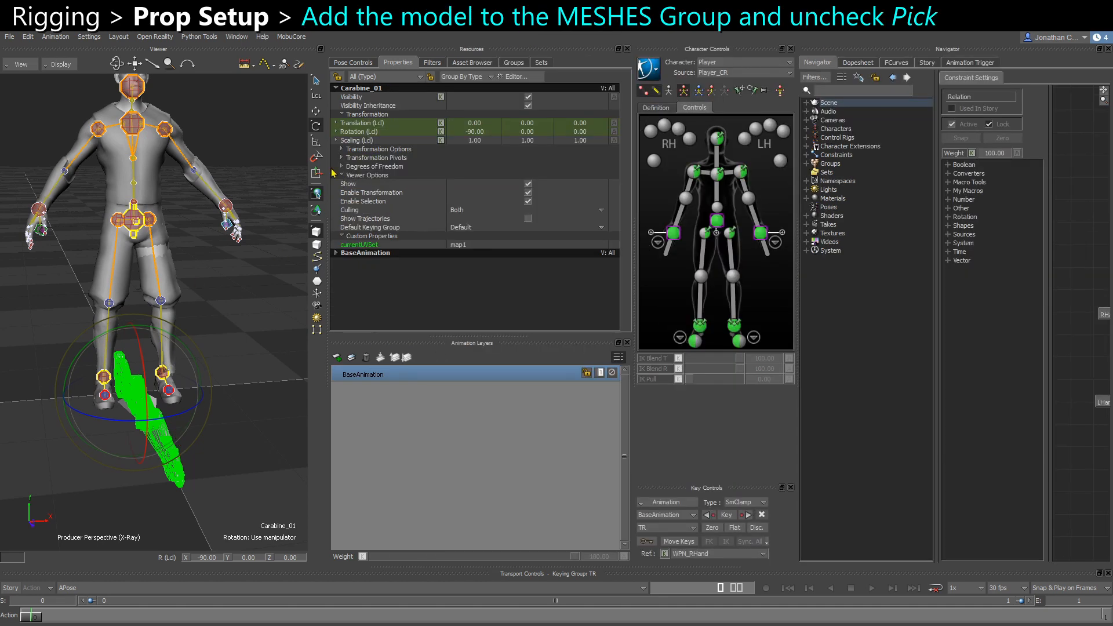
click(510, 69)
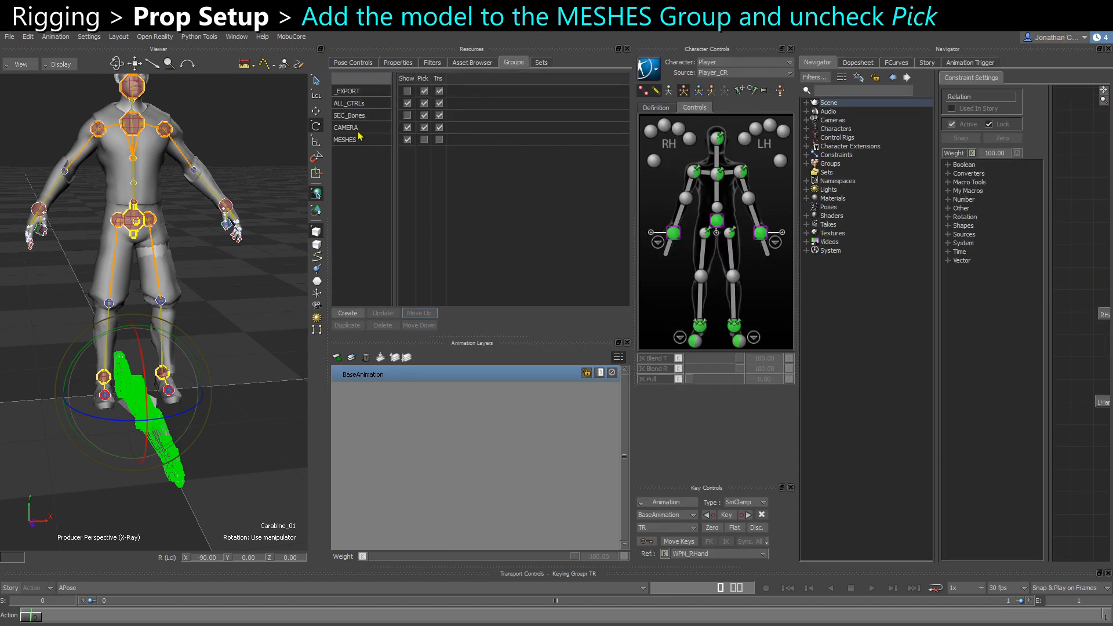
click(805, 164)
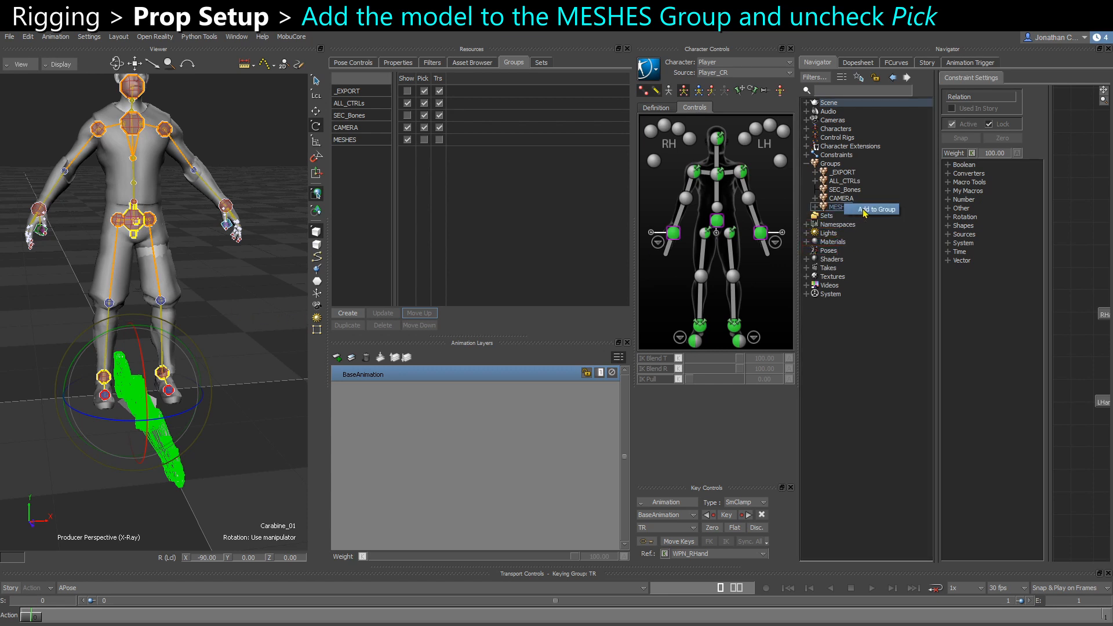
click(835, 207)
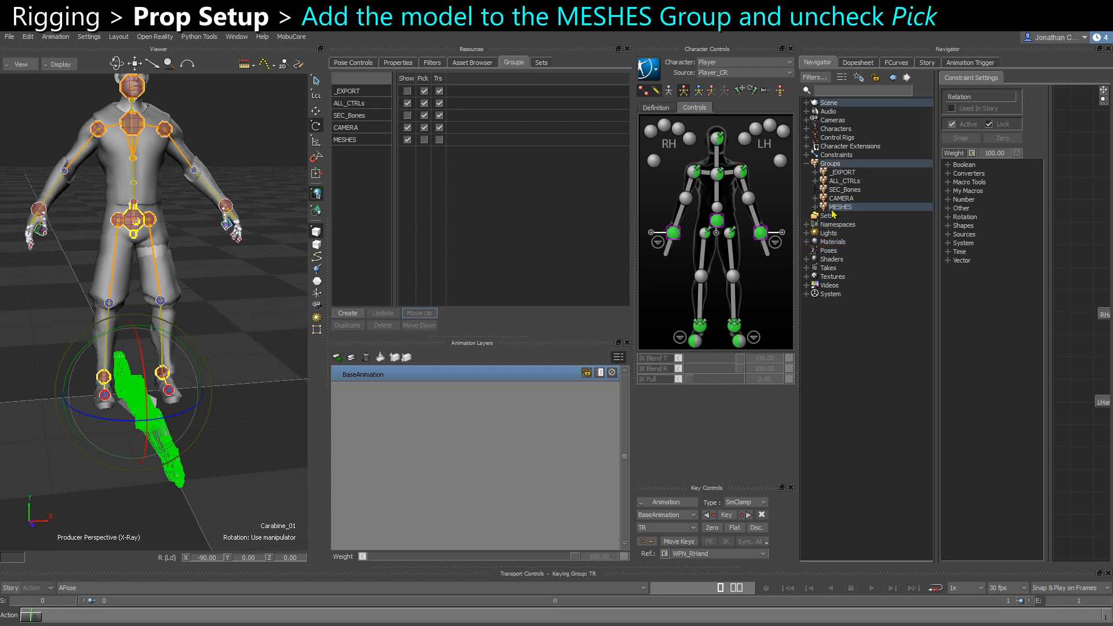
Step: Reset Pick and Trs to off for the MESHES group and test whether the weapon can be selected in the viewer
click(425, 141)
click(439, 141)
ctrl+shift+drag(193, 448, 219, 445)
click(192, 489)
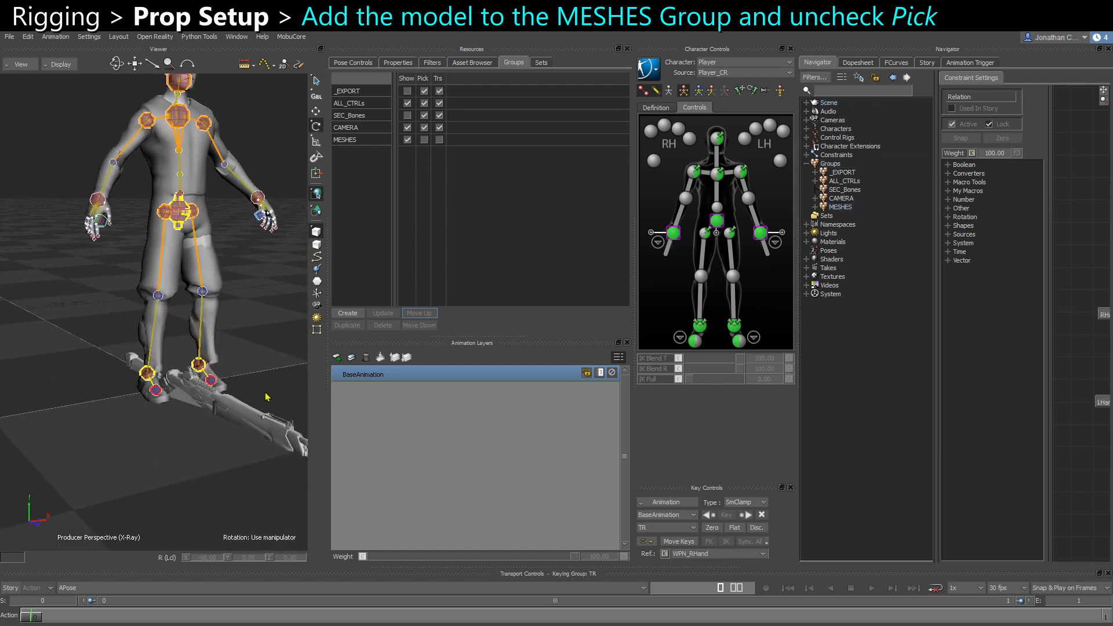
ctrl+shift+drag(262, 411, 221, 417)
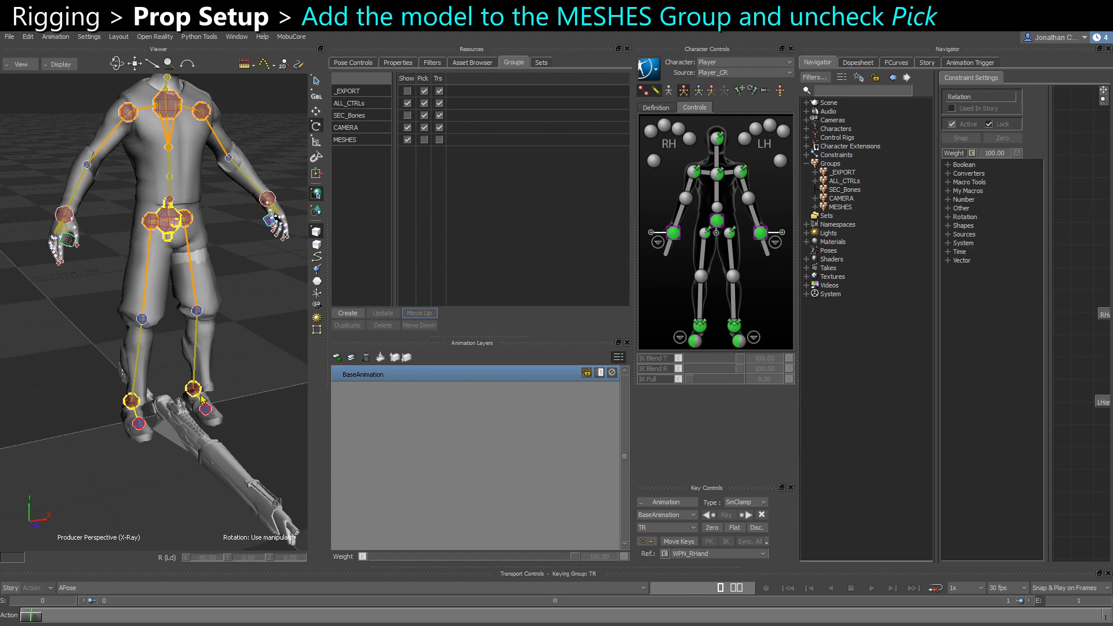
Step: Show the scene as a schematic and add a Null element to it
key(ctrl+w)
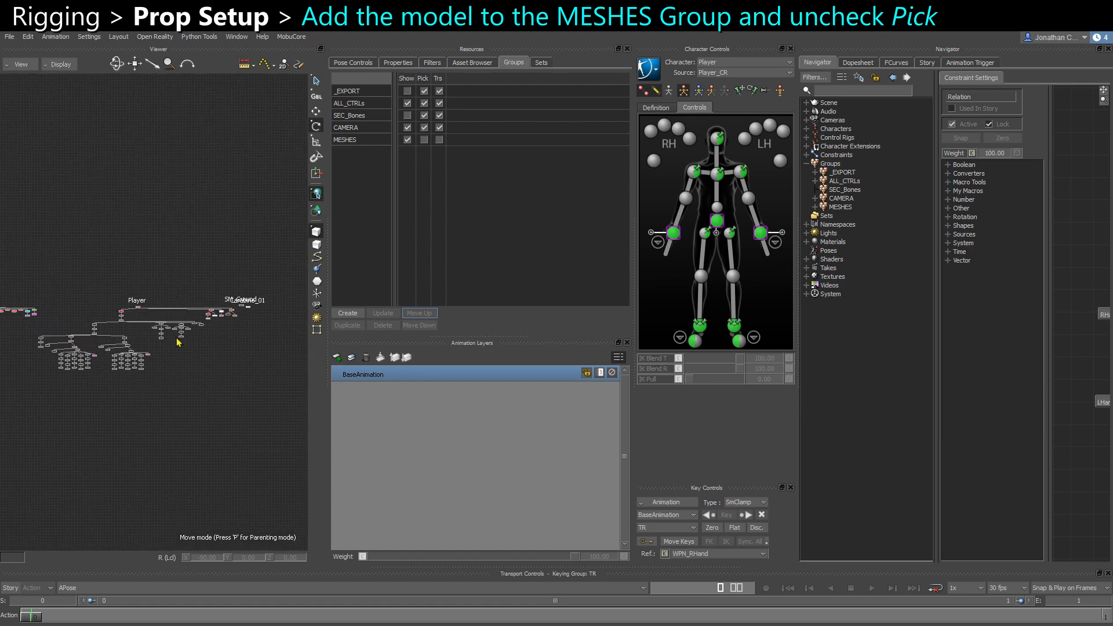
alt+right_drag(177, 342, 201, 375)
alt+middle_drag(173, 298, 114, 315)
alt+right_drag(114, 315, 151, 358)
alt+middle_drag(152, 358, 127, 357)
right_click(265, 383)
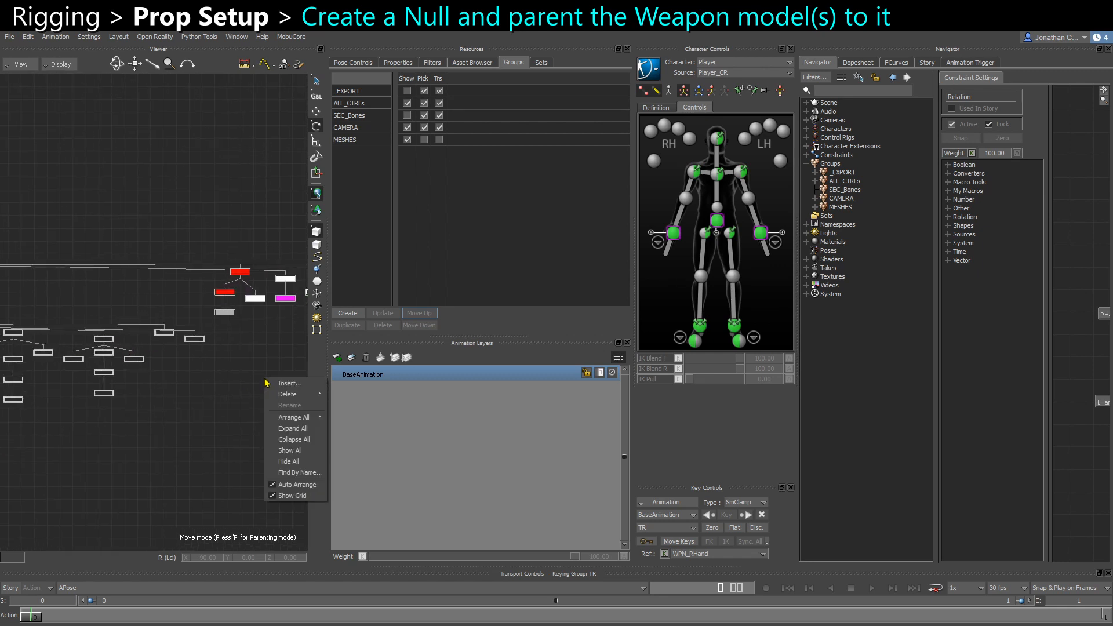
click(284, 384)
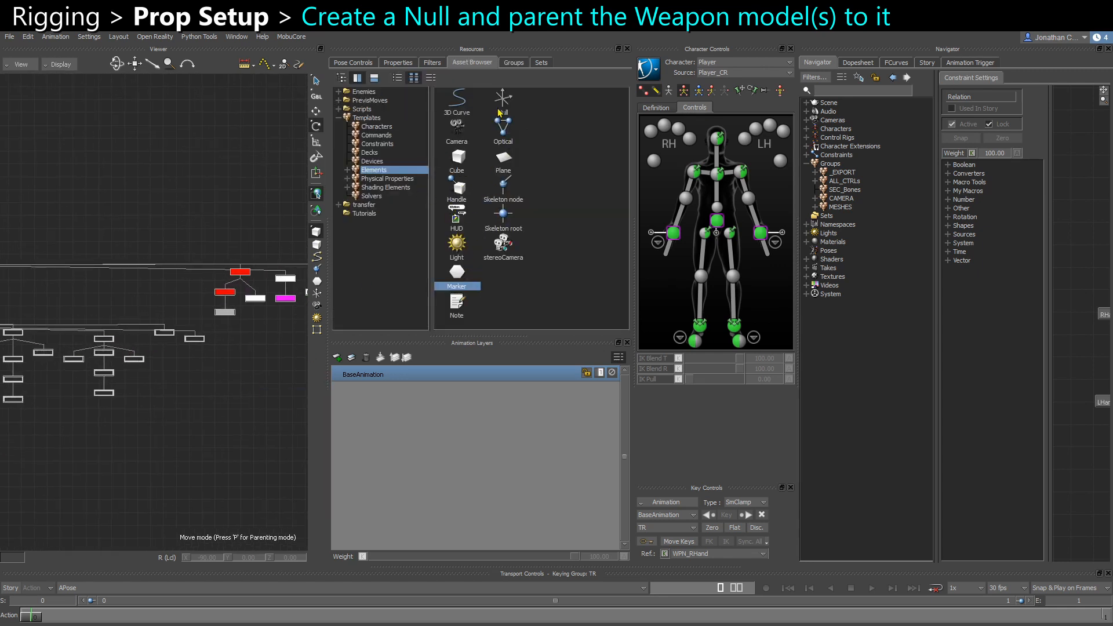
drag(500, 112, 226, 378)
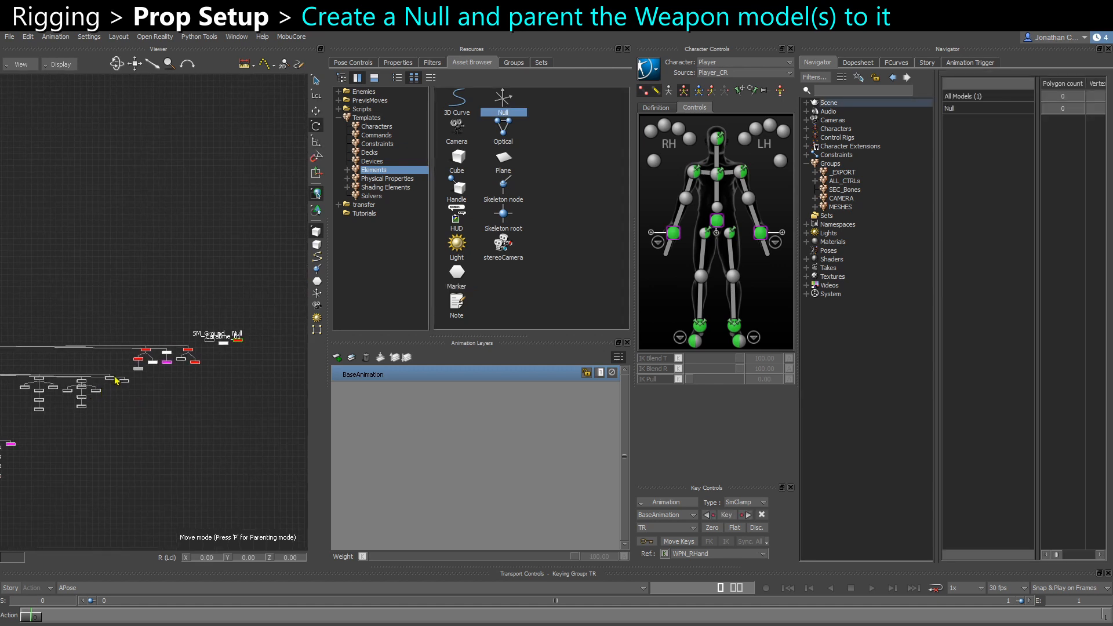
Step: Parent the new Null under the Models node in the schematic
ctrl+drag(115, 380, 129, 425)
shift+click(121, 312)
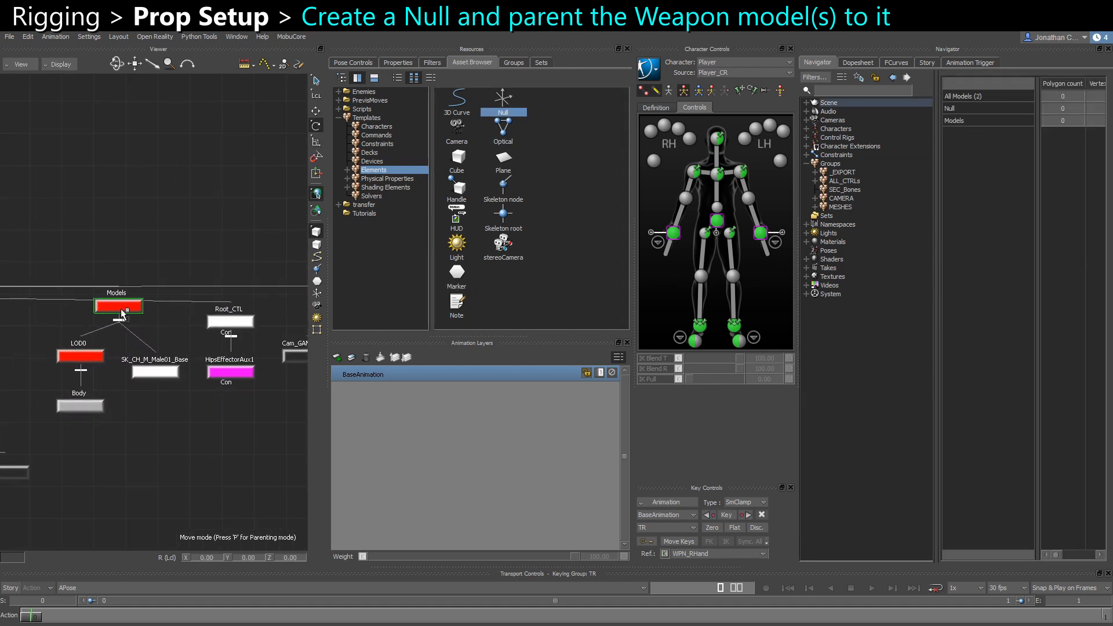
alt+drag(122, 310, 122, 310)
click(140, 300)
shift+drag(241, 399, 221, 398)
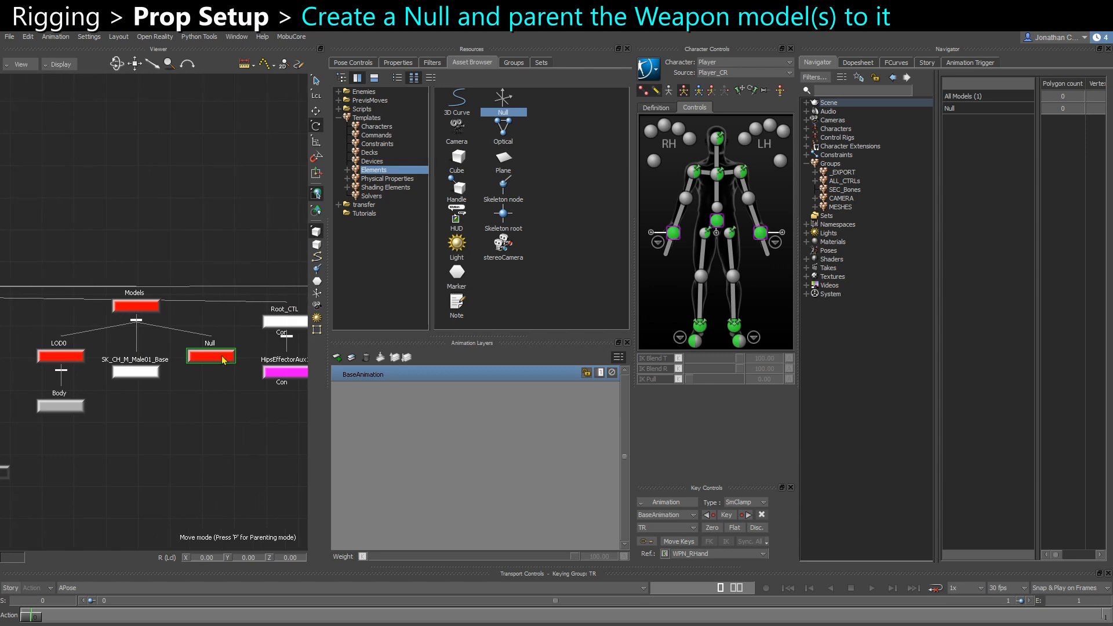
Step: Name the Null under Models WPN_RHand
right_click(224, 360)
click(243, 445)
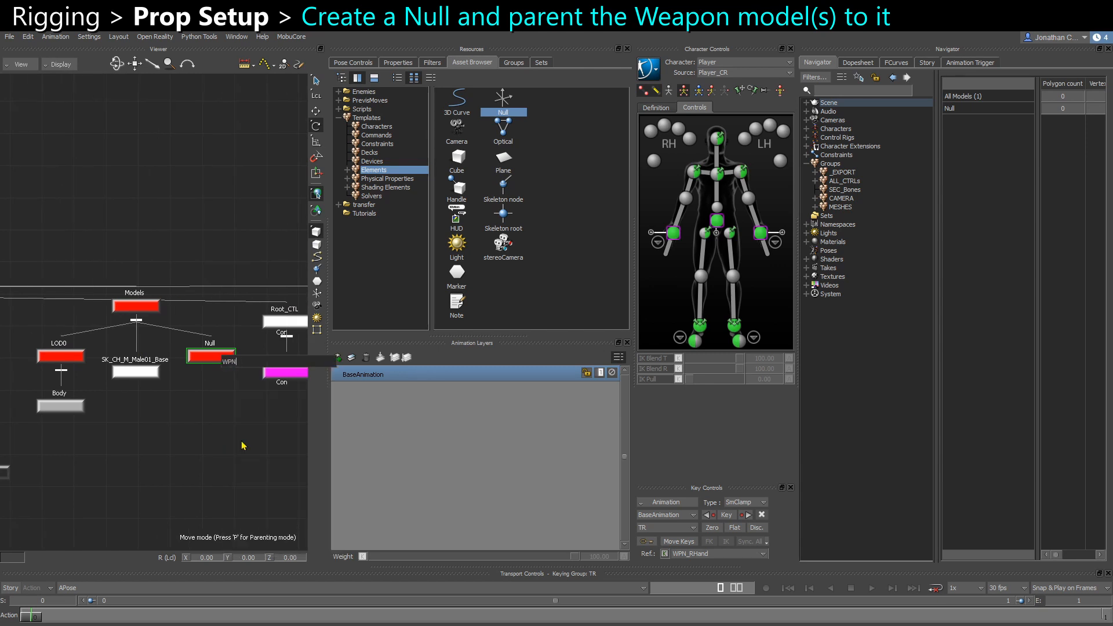
text(WPN_RHand)
key(Return)
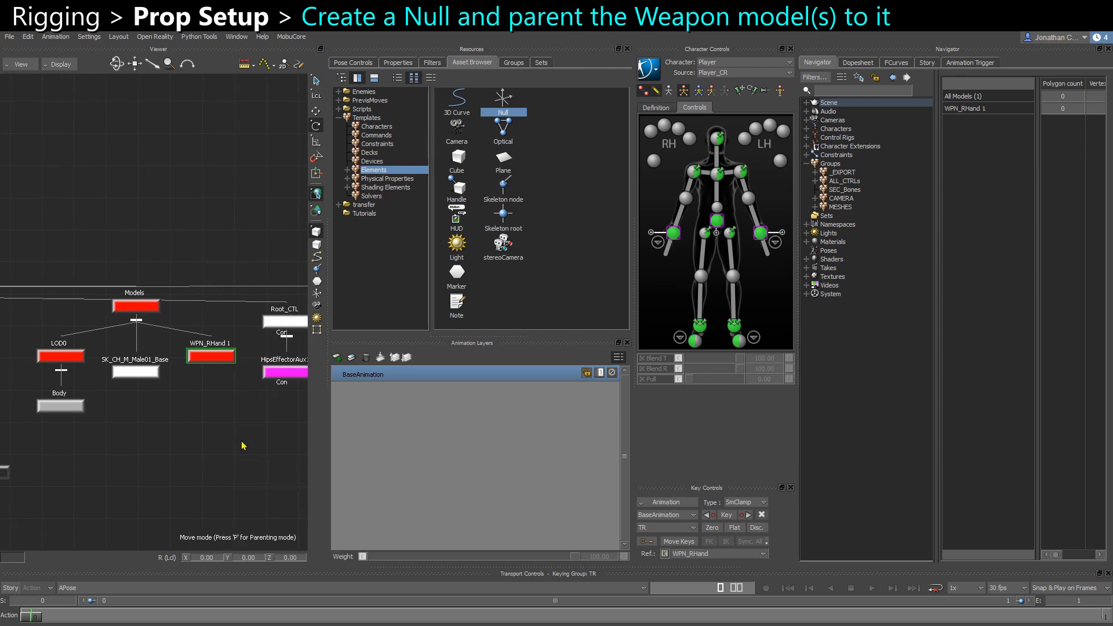
Step: Add the Player_Ctrl namespace to the six weapon controls: WPN_RHand, WPN_LHand, WPN_LWorld, WPN_RWorld, RHand_IK and LHand_IK
ctrl+drag(172, 466, 133, 444)
shift+drag(160, 497, 242, 359)
ctrl+drag(242, 358, 156, 342)
shift+drag(109, 392, 536, 336)
shift+drag(189, 414, 541, 402)
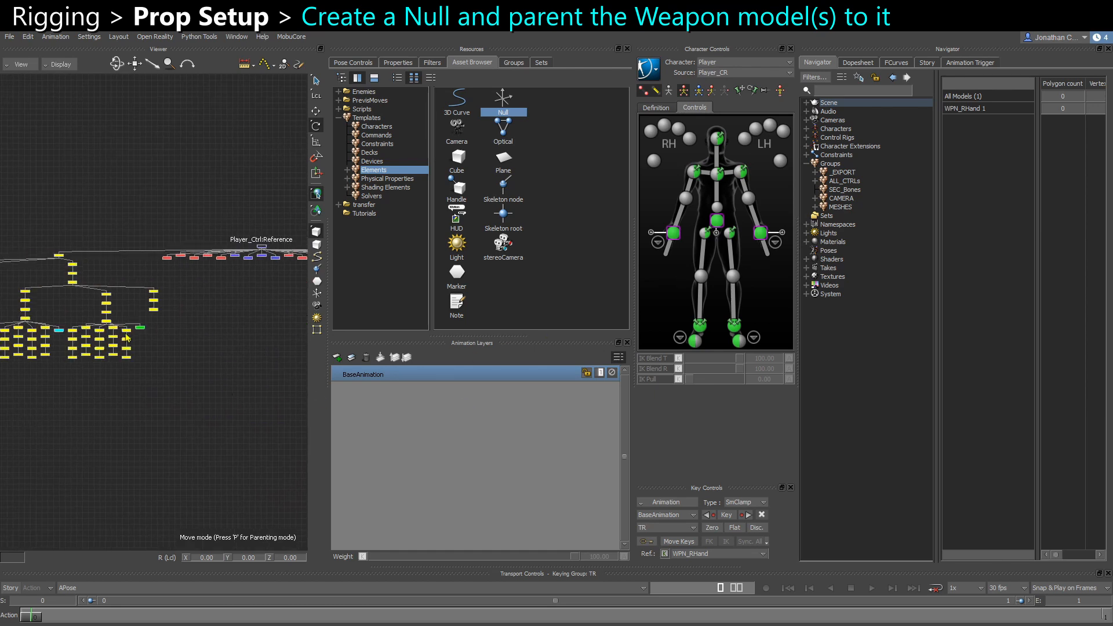
ctrl+drag(128, 337, 173, 349)
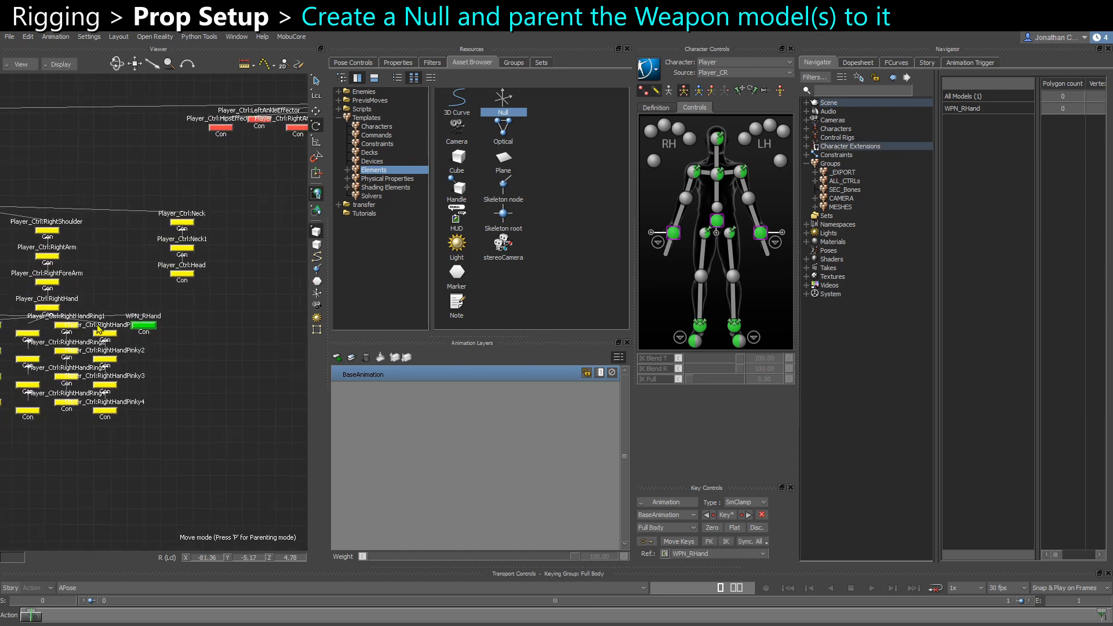
shift+drag(172, 349, 121, 333)
shift+drag(246, 334, 2, 361)
shift+drag(138, 351, 1, 398)
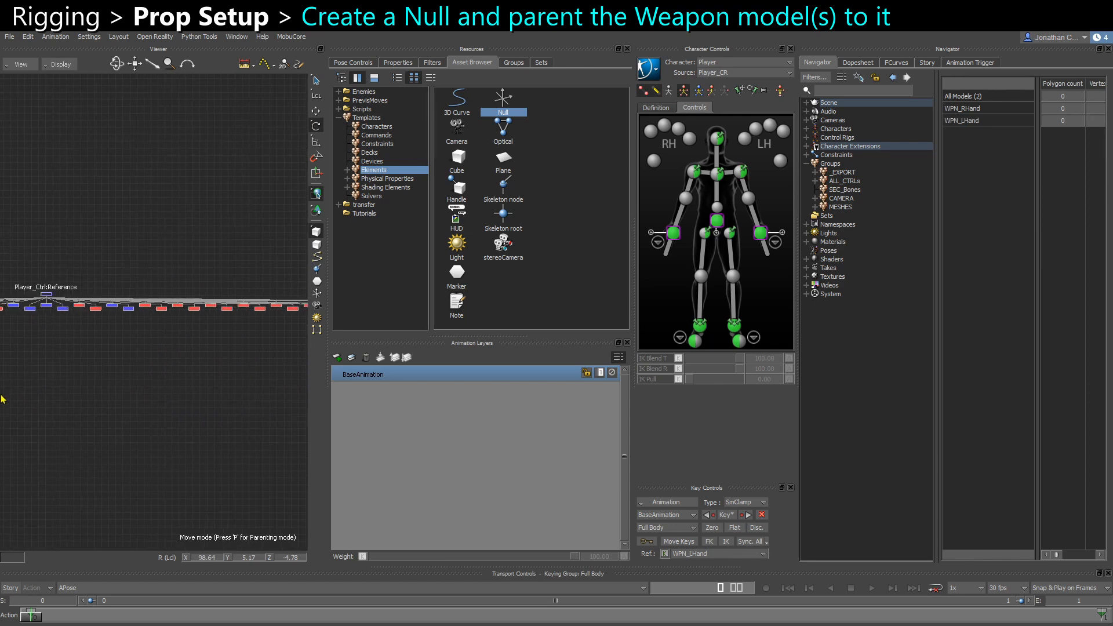
shift+drag(243, 346, 2, 358)
ctrl+drag(142, 355, 228, 446)
shift+drag(175, 369, 236, 285)
ctrl+drag(213, 283, 230, 311)
right_click(233, 282)
click(284, 386)
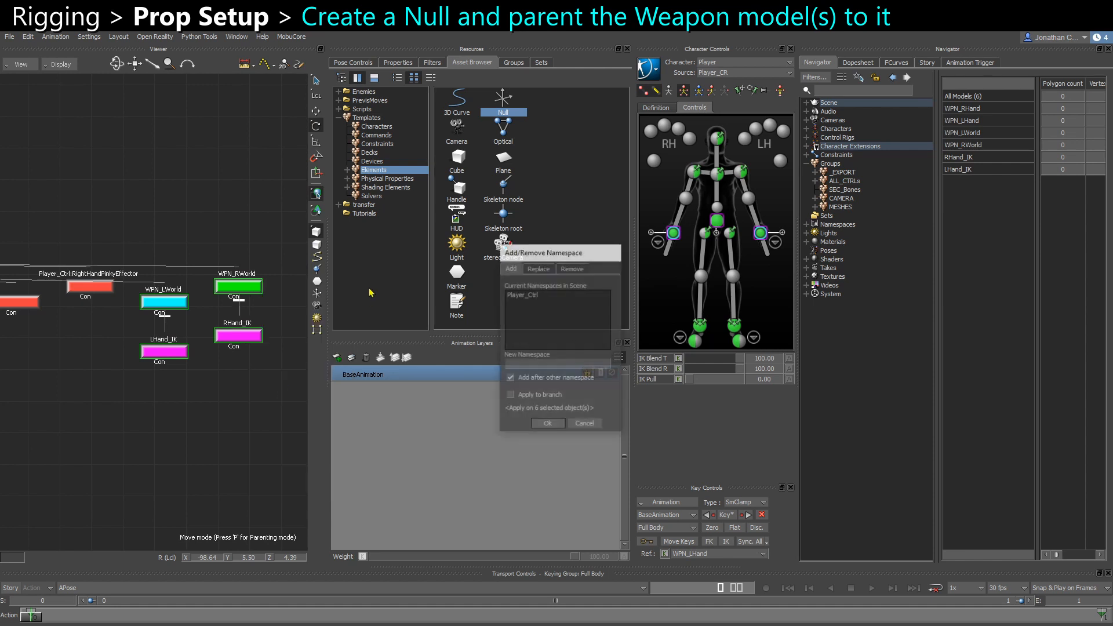
click(520, 295)
click(547, 423)
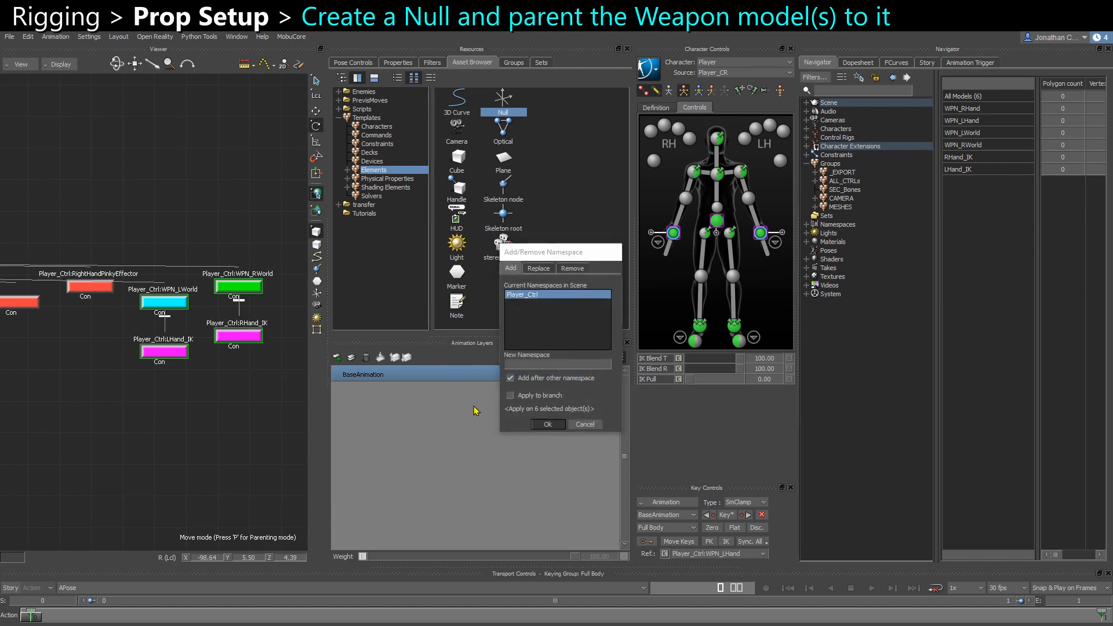
Step: Rename the WPN_RHand 1 null under Models as WPN_RHand, without the numeric suffix
scroll(80, 328, up, 3)
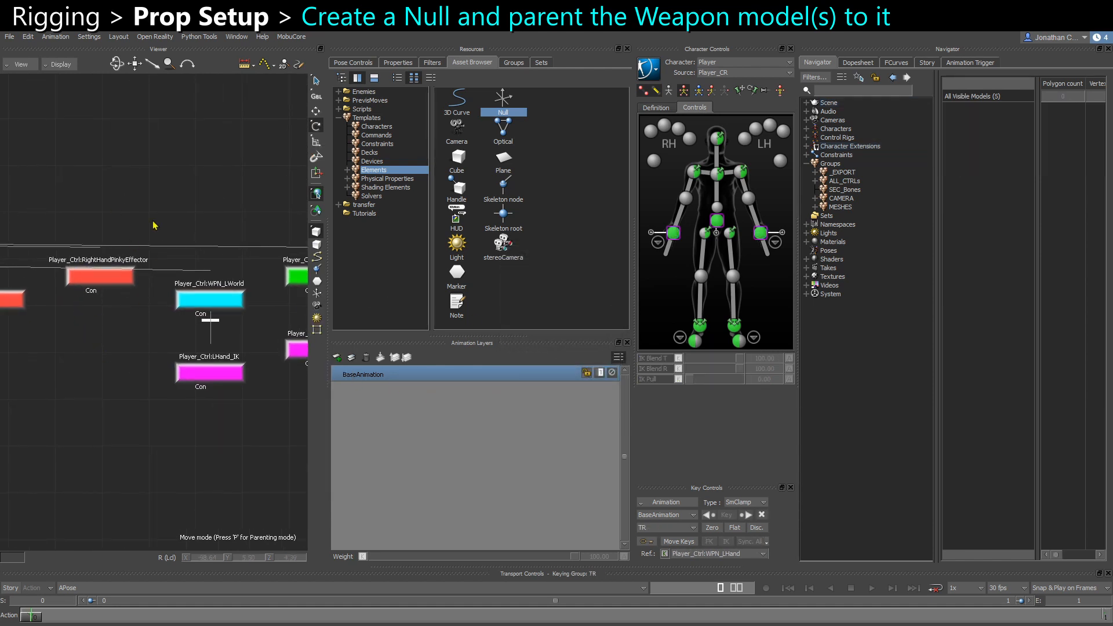
drag(67, 236, 89, 332)
scroll(101, 359, down, 5)
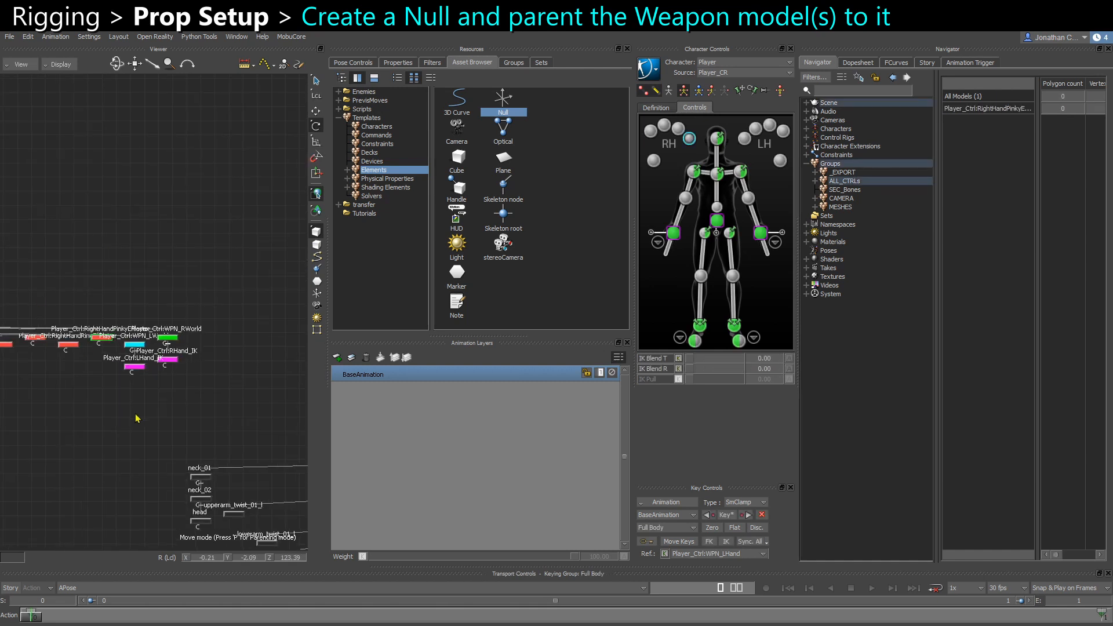
alt+middle_drag(218, 447, 84, 368)
alt+middle_drag(292, 354, 192, 340)
right_click(198, 342)
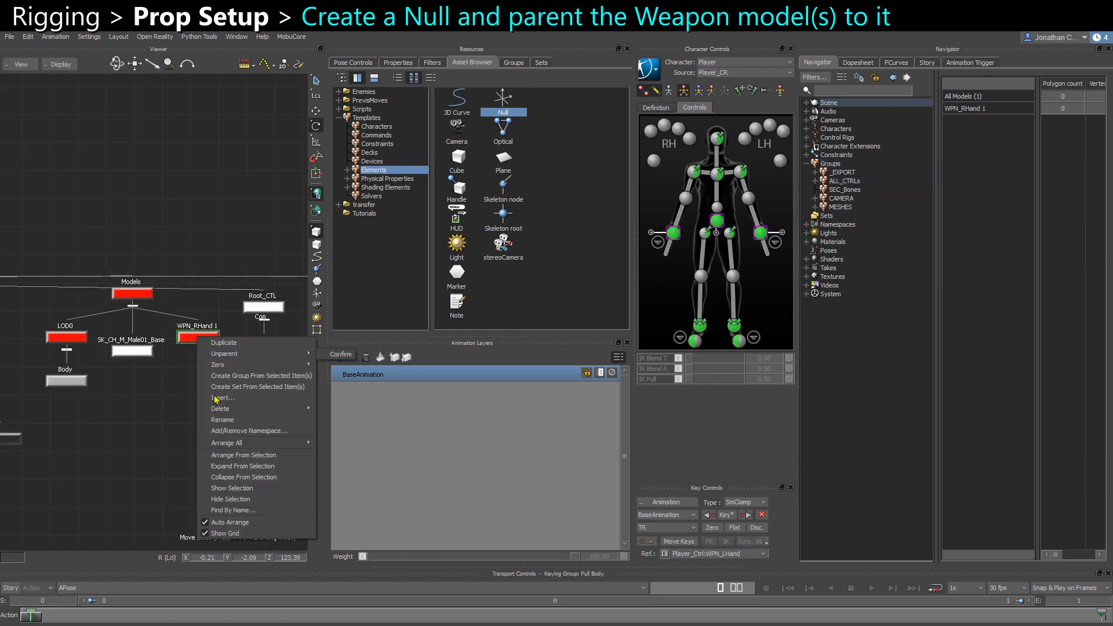
click(235, 419)
key(Return)
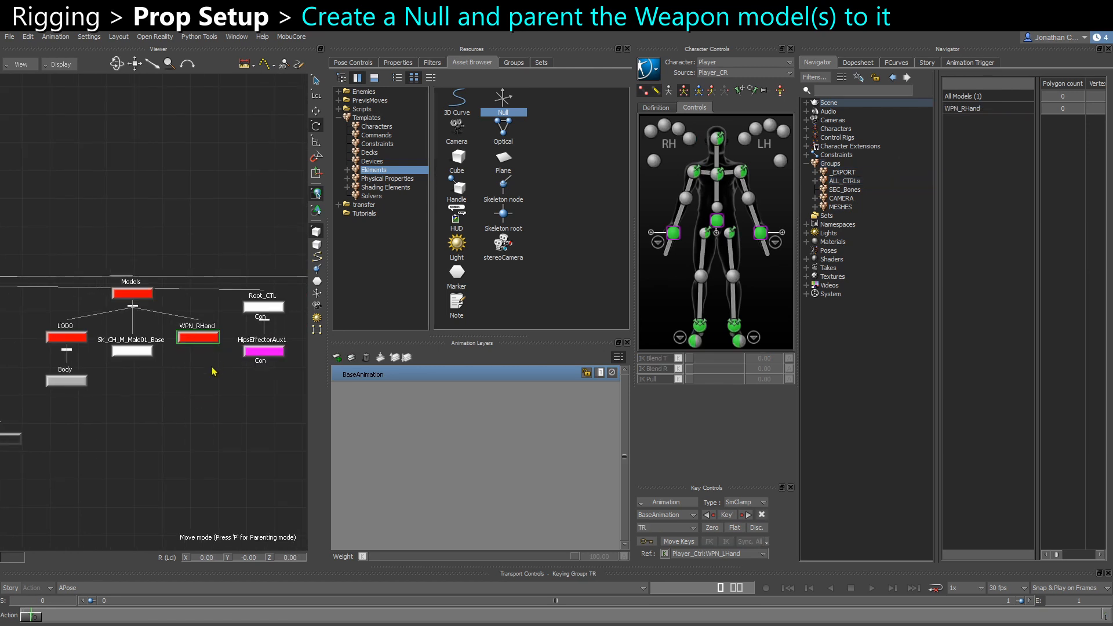
Step: Set the Look property of the WPN_RHand null to None
click(398, 63)
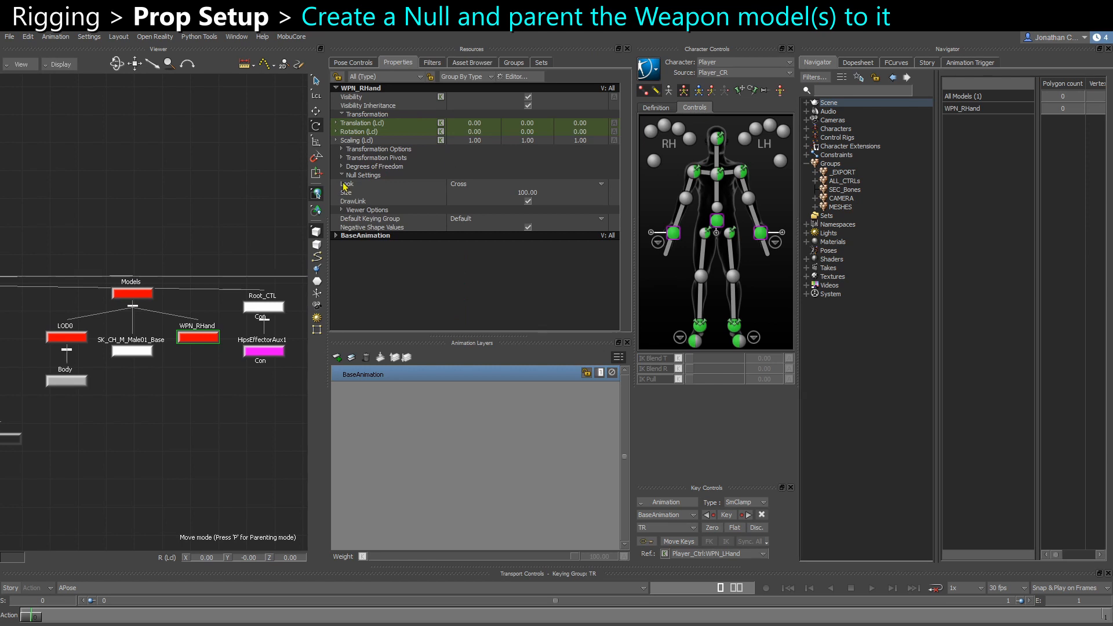
click(464, 185)
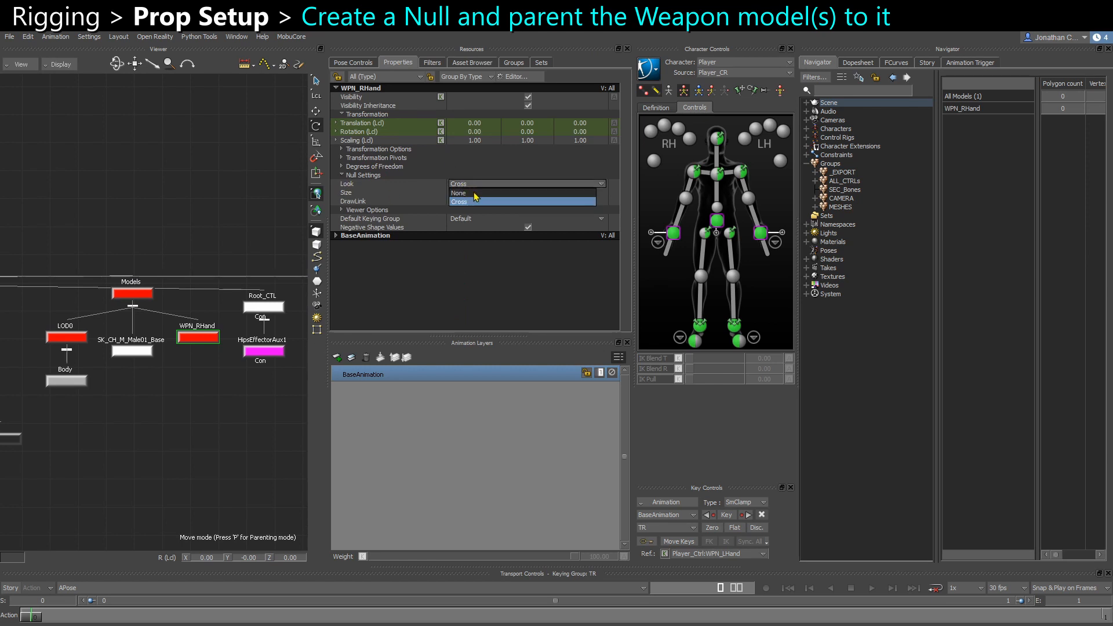
click(459, 193)
Step: Duplicate the WPN_RHand null, parent the copy under Models and rename it WPN_LHand
scroll(195, 358, up, 1)
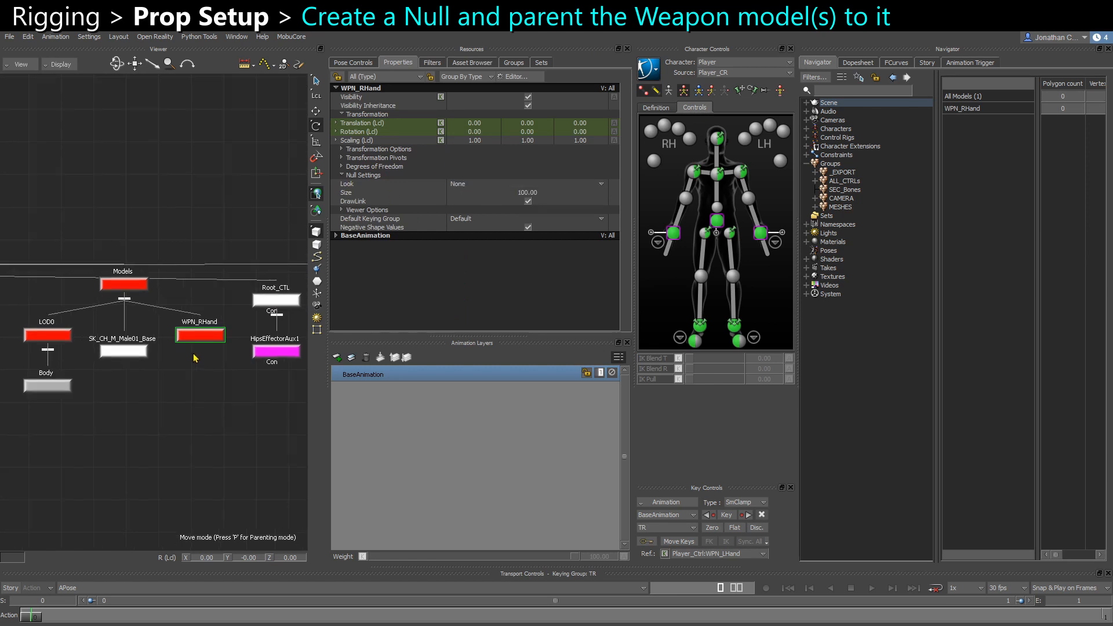
key(ctrl+v)
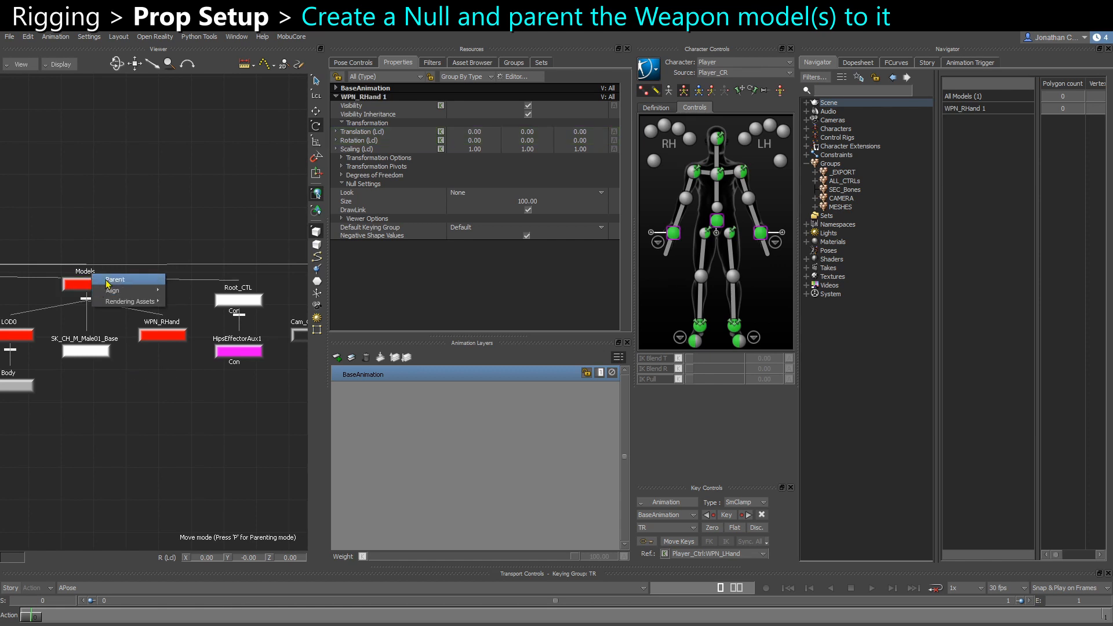
right_click(252, 355)
click(281, 440)
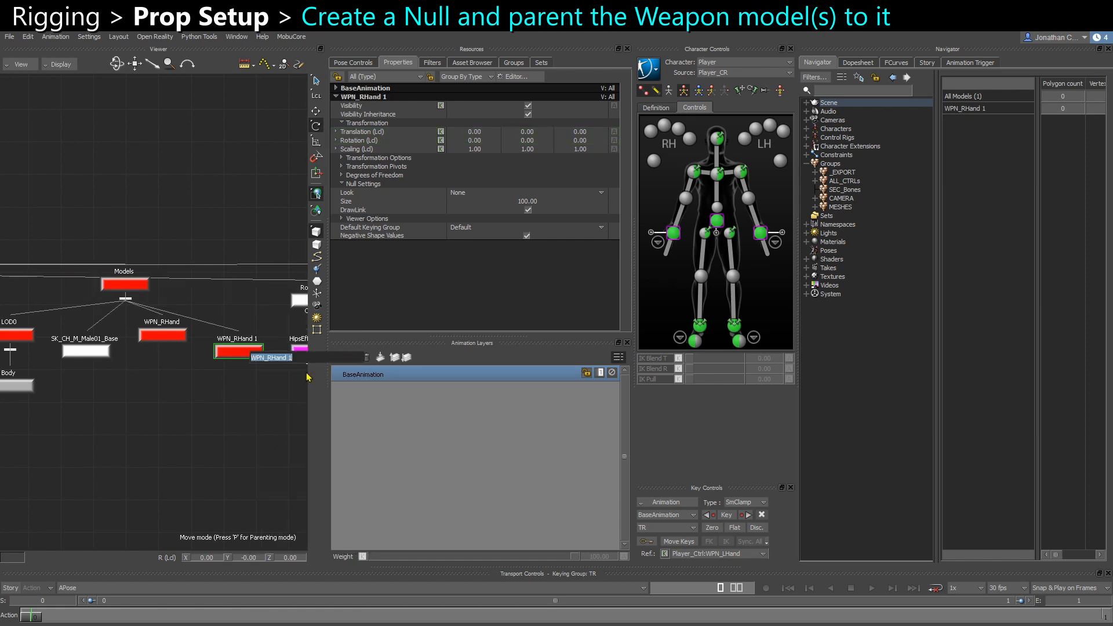
key(BackSpace)
key(BackSpace)
key(BackSpace)
text(L)
key(Return)
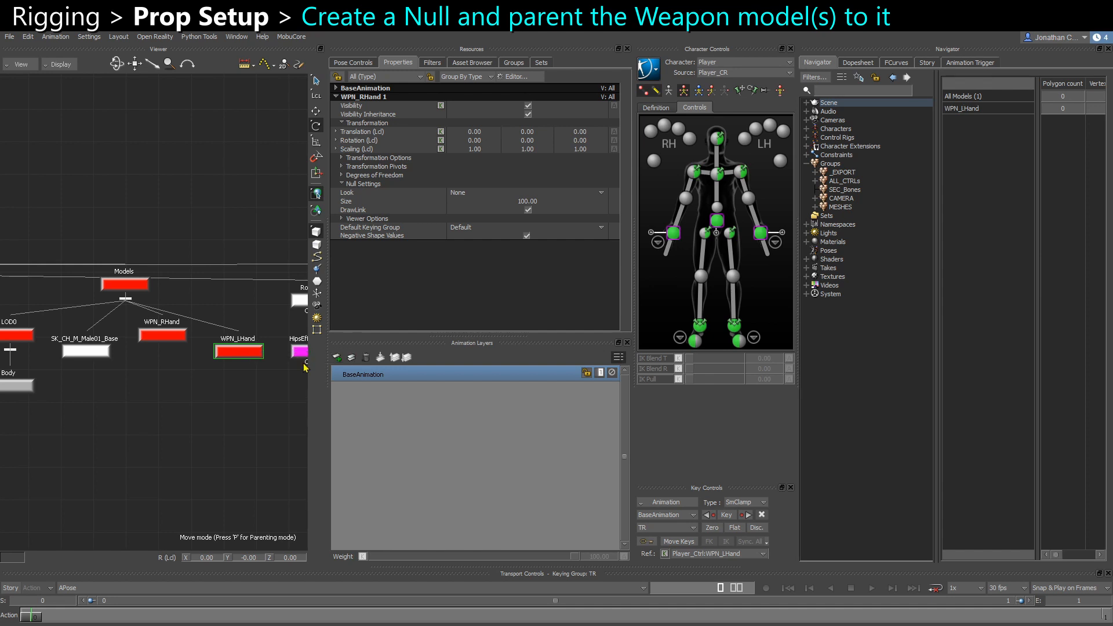
click(214, 438)
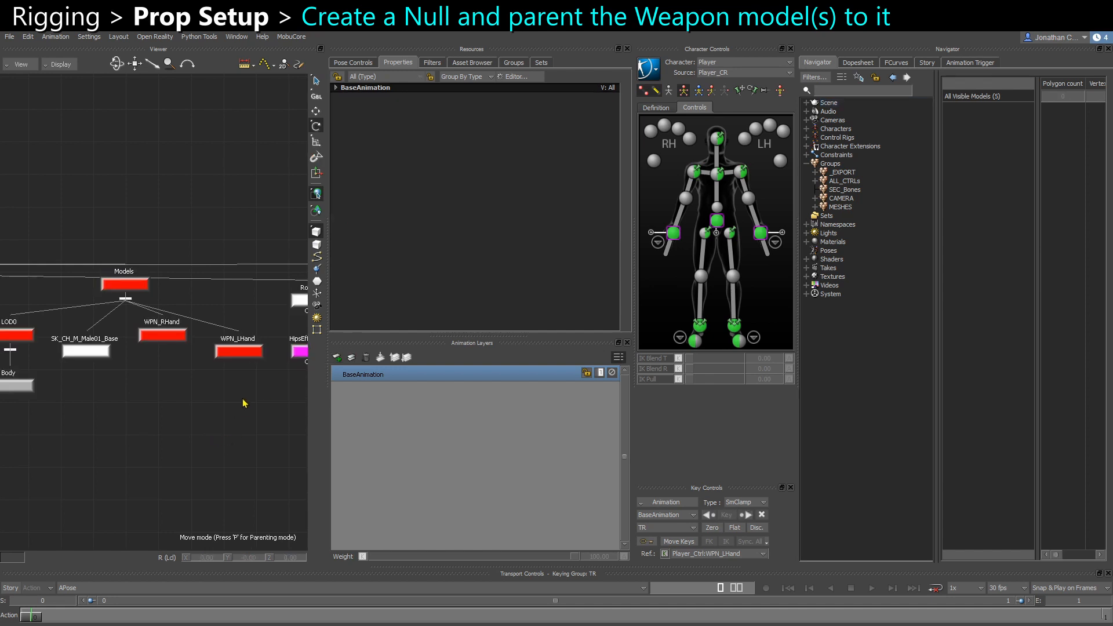
Step: Parent the Carabine_01 weapon model under the WPN_RHand null in the Models hierarchy
scroll(174, 434, down, 5)
middle_drag(231, 412, 193, 415)
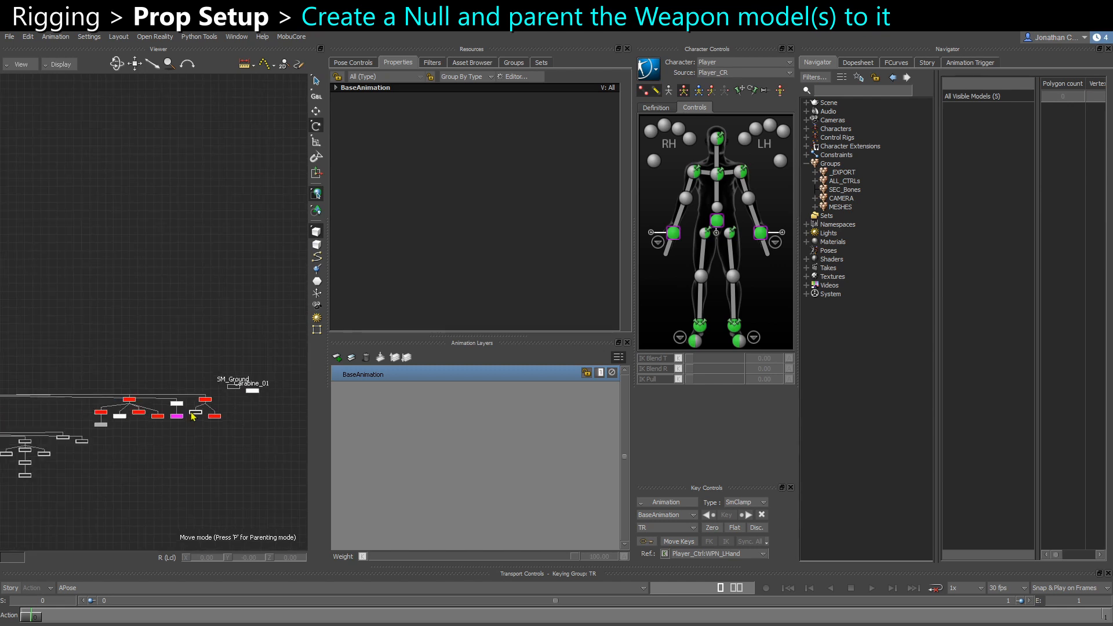
middle_drag(251, 394, 221, 390)
scroll(218, 385, up, 3)
click(233, 390)
middle_drag(33, 444, 236, 372)
scroll(223, 372, up, 5)
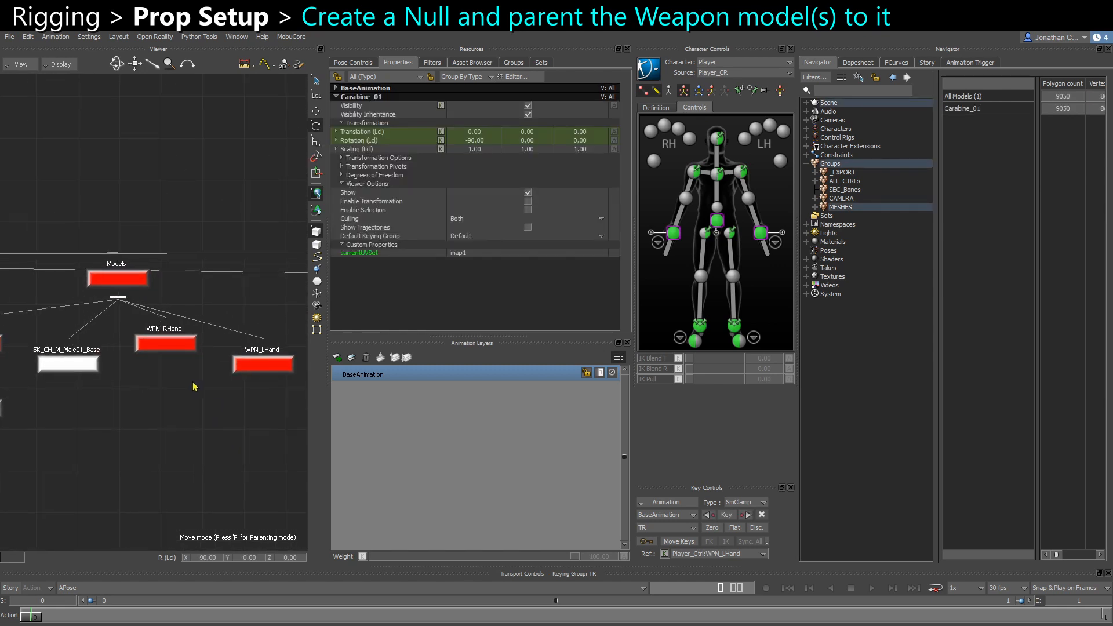
right_click(166, 346)
click(184, 342)
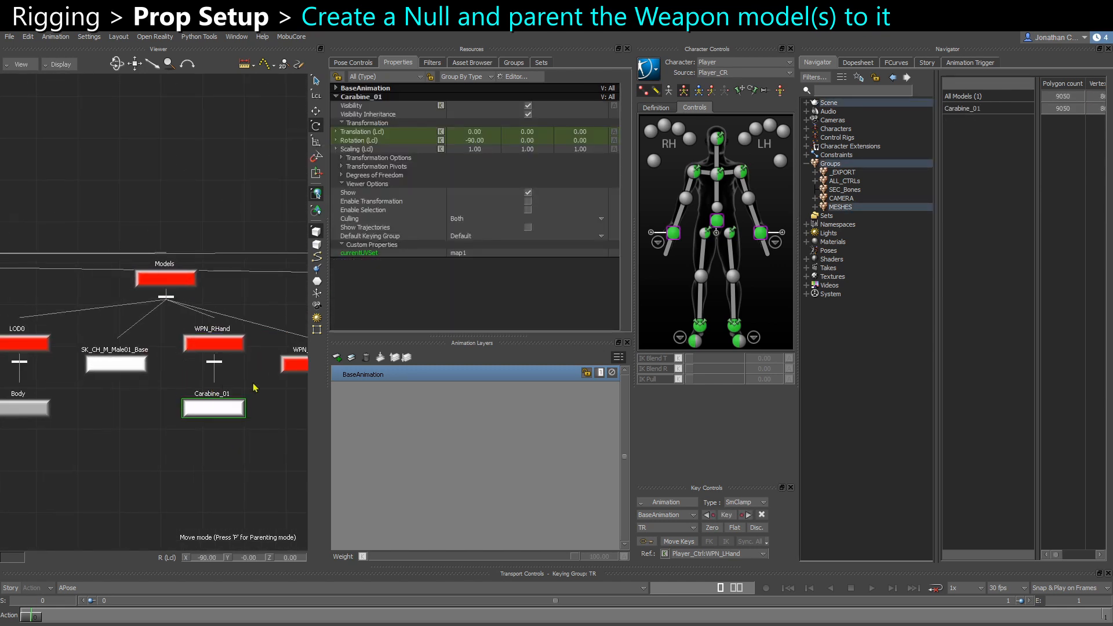
Step: Align Carabine_01 to the WPN_RHand null in translation and rotation, and deselect it
right_click(214, 349)
mouse_move(235, 349)
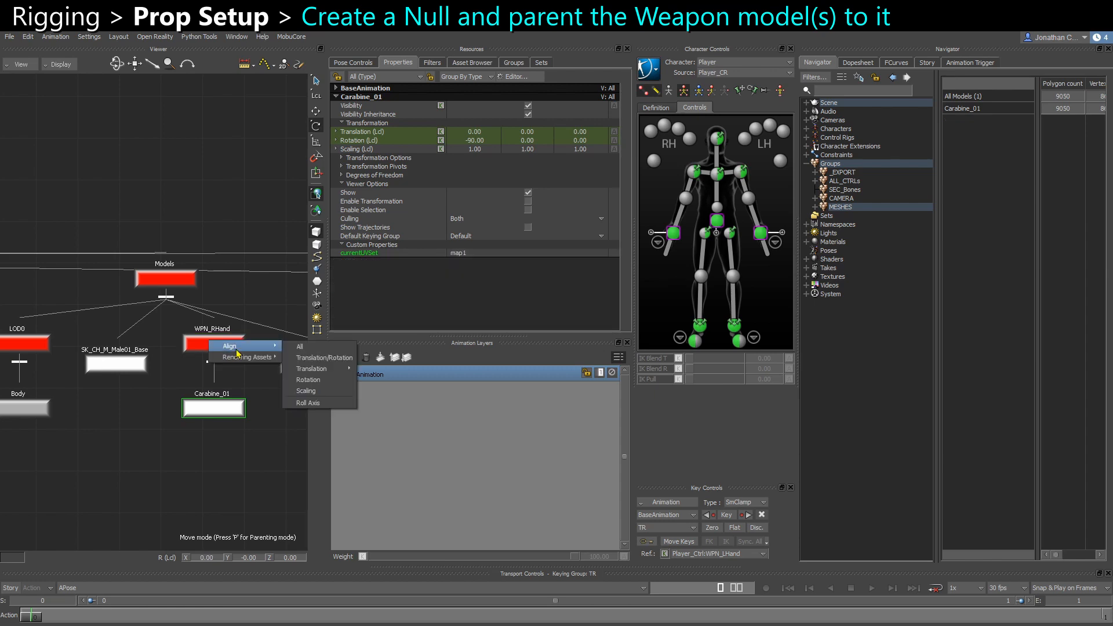
click(323, 360)
key(ctrl+e)
mouse_move(206, 417)
ctrl+shift+mouse_down()
mouse_move(184, 380)
mouse_move(203, 378)
mouse_move(195, 404)
mouse_move(210, 407)
ctrl+shift+mouse_up()
key(t)
key(ctrl+w)
key(shift+d)
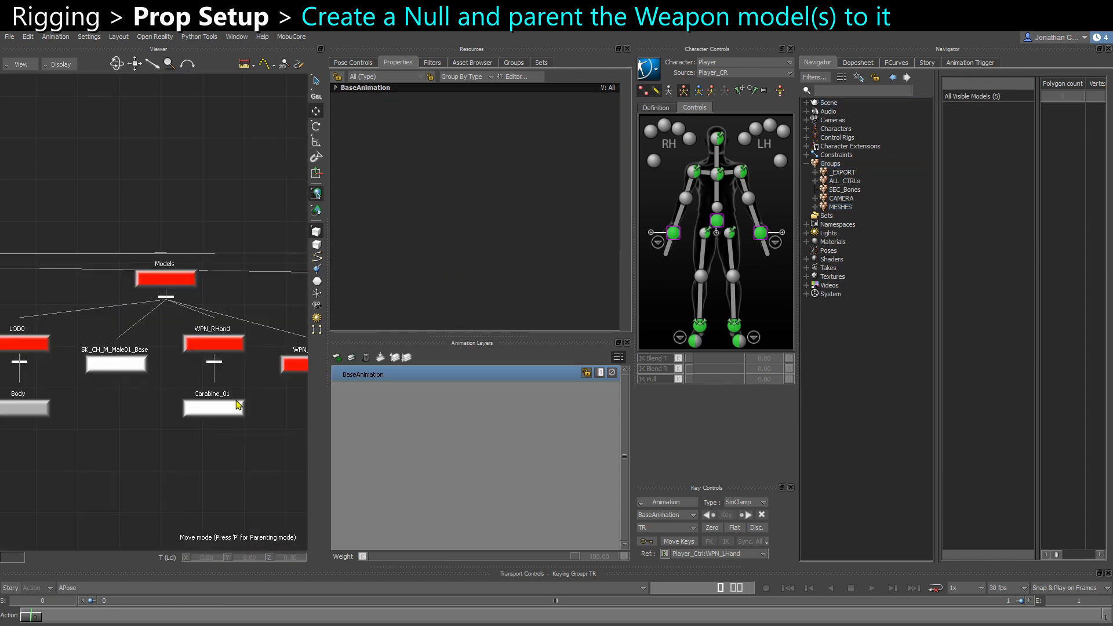
scroll(240, 404, down, 2)
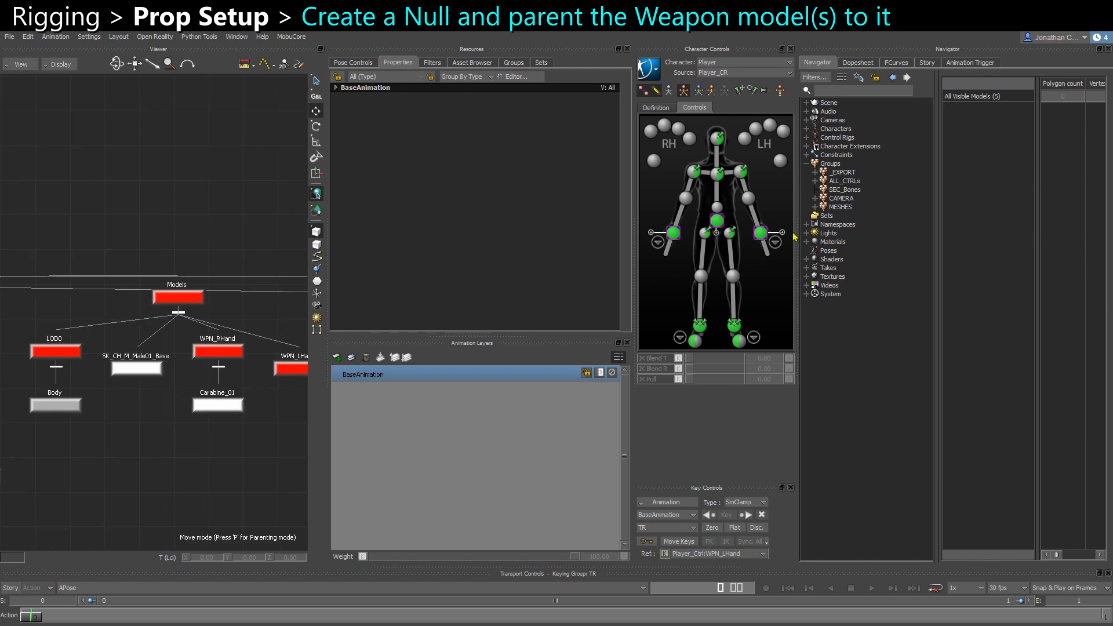
Step: Open the Base_Relation constraint from the Dont_Touch folder and enlarge the area showing its relation graph
click(807, 154)
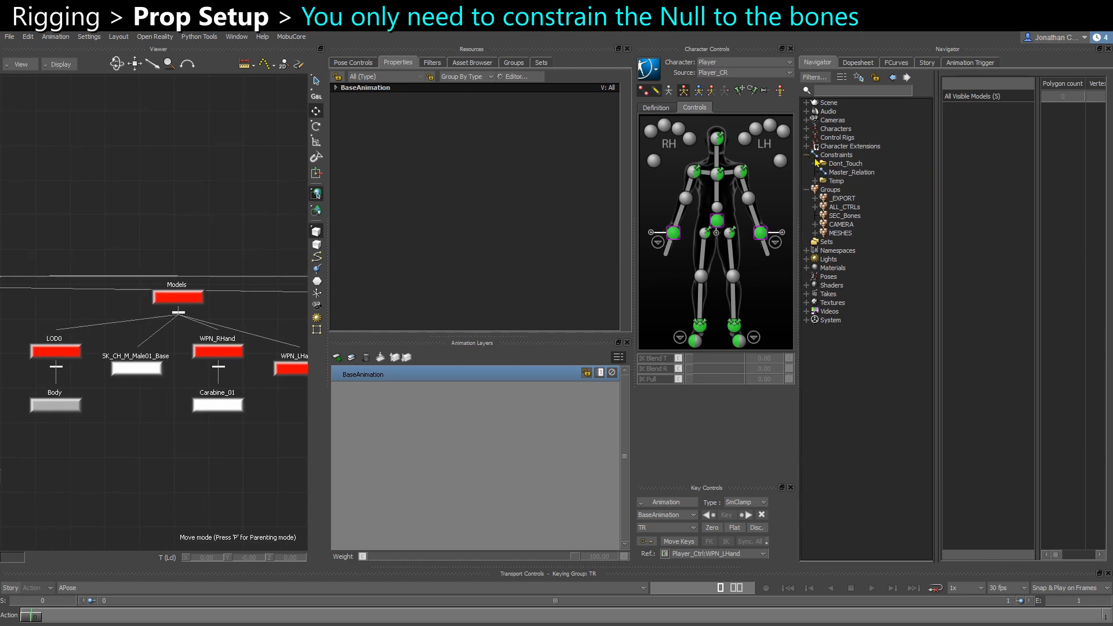
click(816, 163)
click(857, 172)
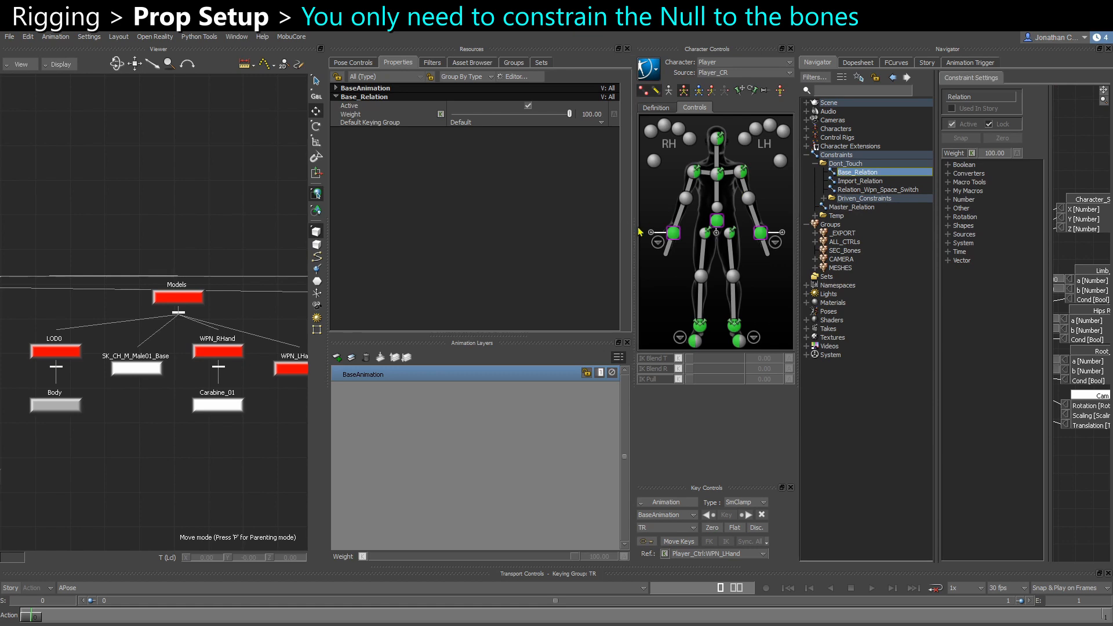
drag(640, 231, 458, 232)
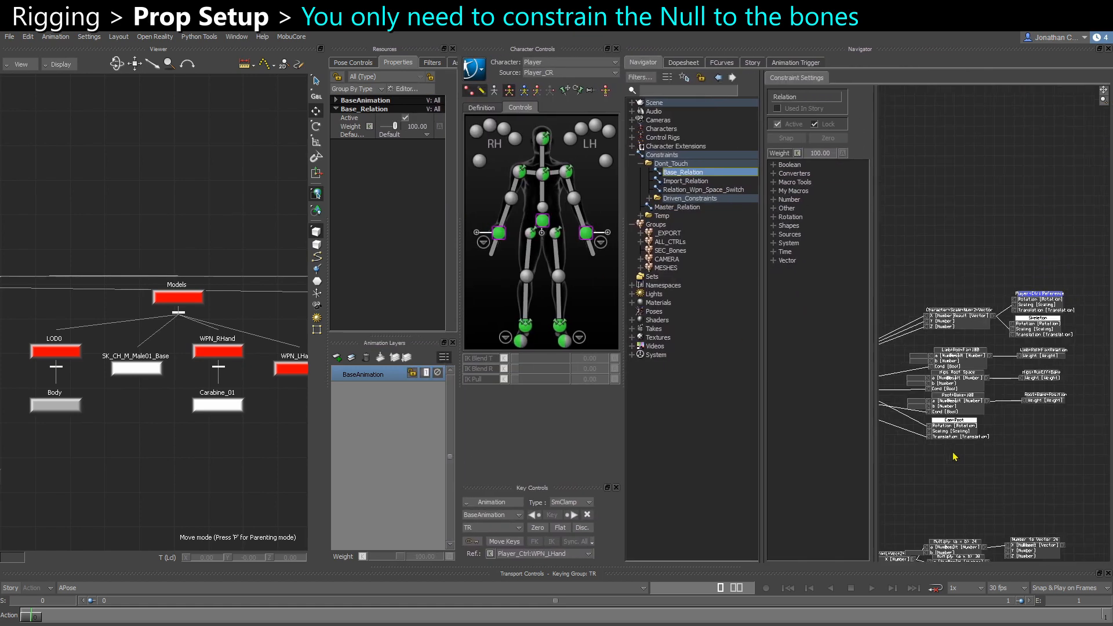
middle_drag(954, 457, 1076, 347)
middle_drag(215, 383, 153, 385)
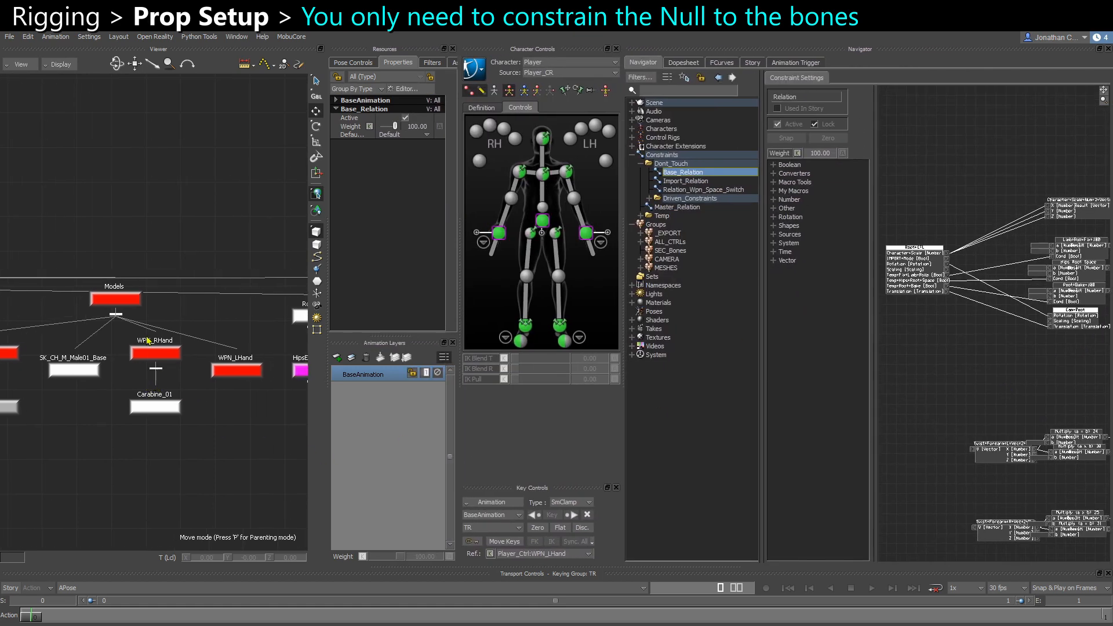
Step: Add the WPN_RHand and WPN_LHand nulls to Base_Relation as receivers, placed below the Cam_Root node
click(153, 352)
ctrl+click(235, 367)
drag(934, 397, 975, 403)
click(976, 380)
middle_drag(975, 404, 943, 395)
drag(943, 394, 1041, 374)
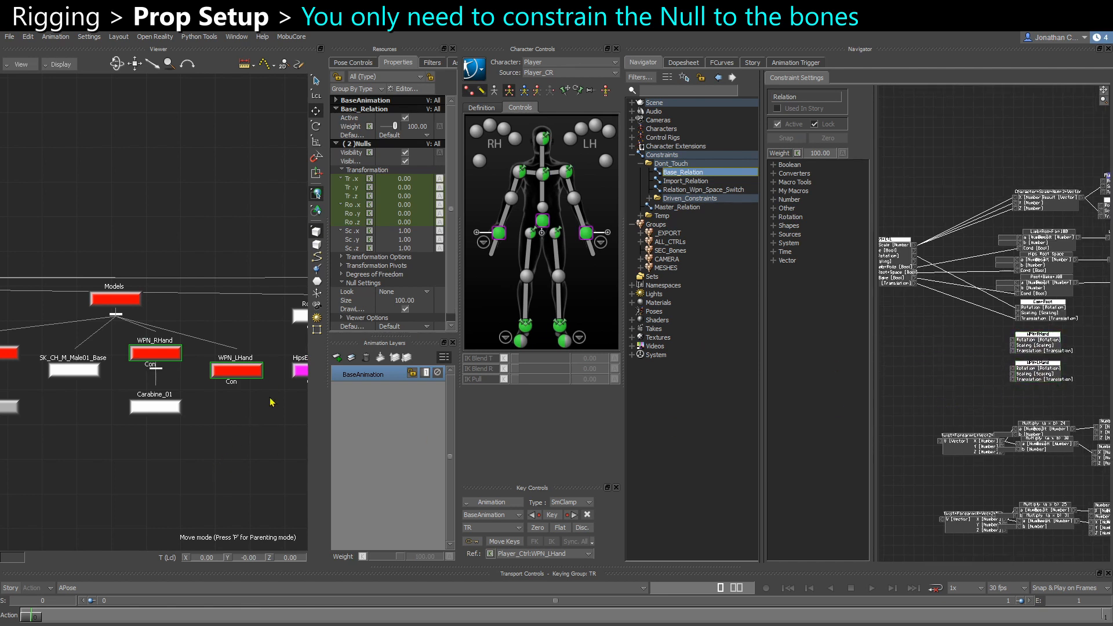
Step: Add the prop_r and prop_l hand bones to Base_Relation as senders, placed beside the weapon null receivers
scroll(223, 426, down, 5)
click(204, 435)
scroll(204, 435, down, 3)
middle_drag(204, 434, 242, 328)
scroll(183, 395, up, 5)
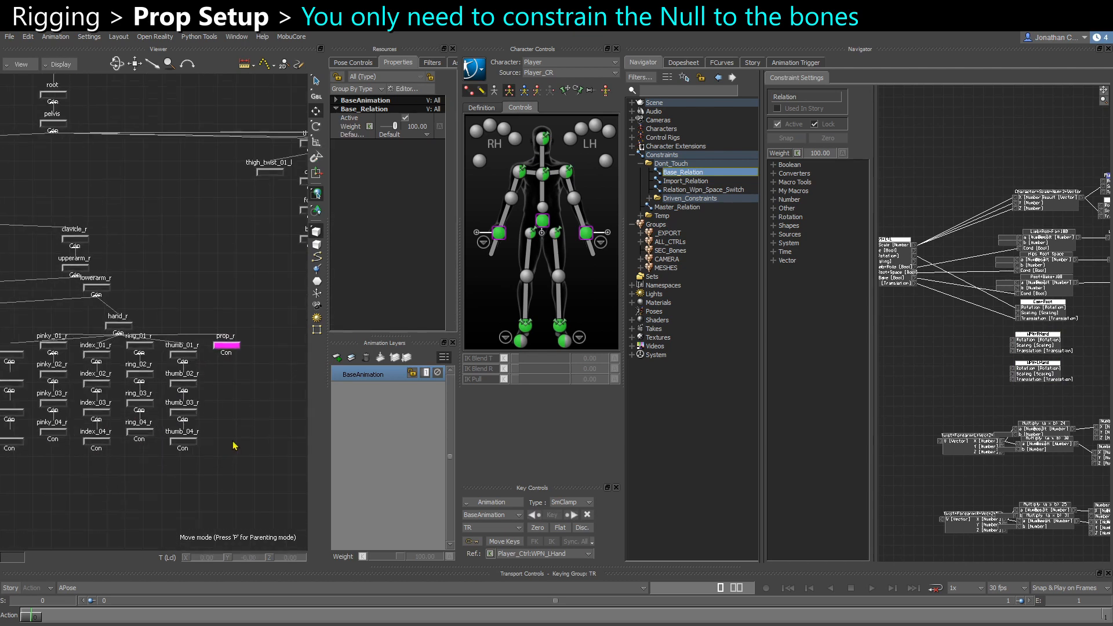
click(229, 346)
middle_drag(85, 385, 273, 362)
ctrl+click(77, 329)
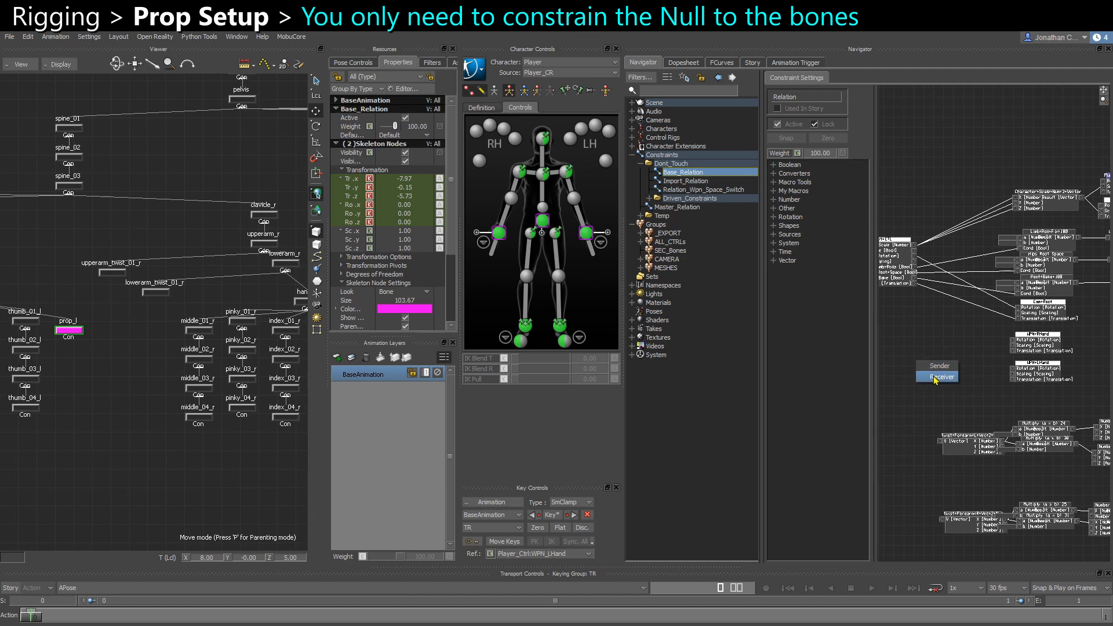
click(934, 367)
scroll(939, 399, up, 3)
scroll(939, 398, up, 1)
drag(926, 369, 958, 323)
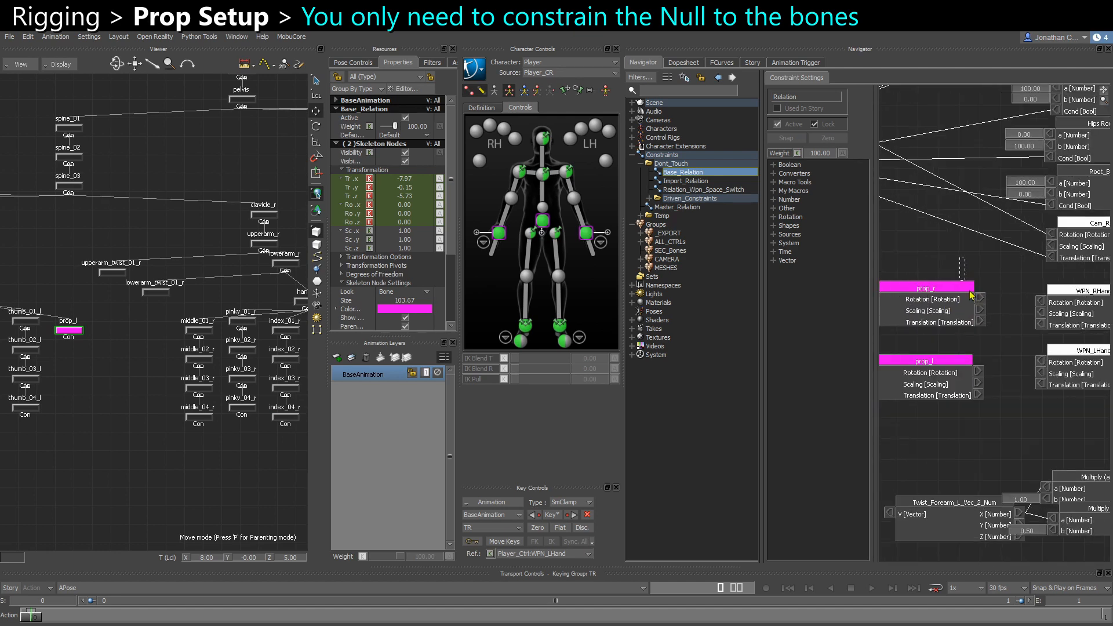
Step: Connect rotation and translation from prop_r to WPN_RHand and from prop_l to WPN_LHand
drag(979, 298, 1058, 304)
click(1058, 303)
click(967, 391)
click(1050, 382)
drag(901, 387, 905, 380)
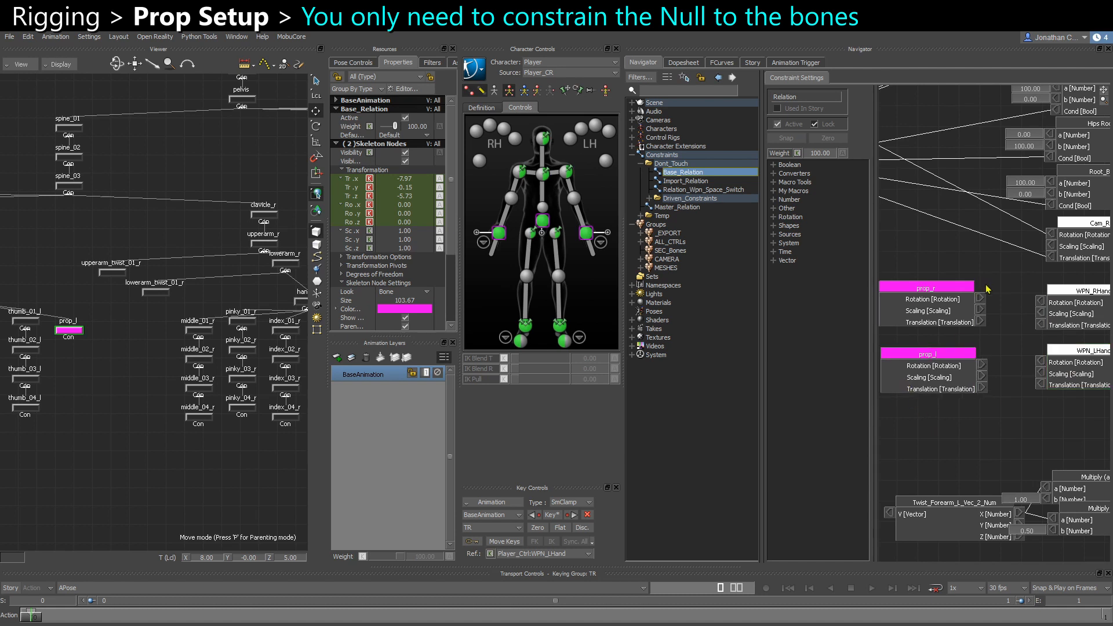
drag(980, 298, 980, 322)
drag(981, 364, 981, 387)
Step: Line up the prop_r, WPN_RHand and WPN_LHand nodes neatly in the Base_Relation graph
click(131, 482)
key(ctrl+w)
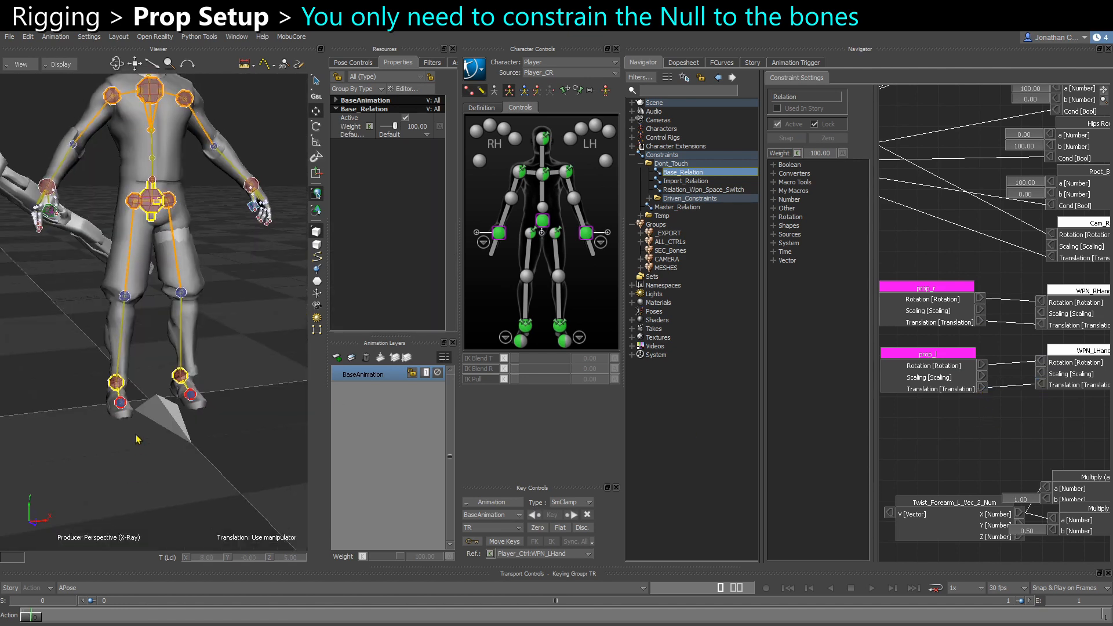
ctrl+shift+drag(137, 439, 110, 249)
click(90, 275)
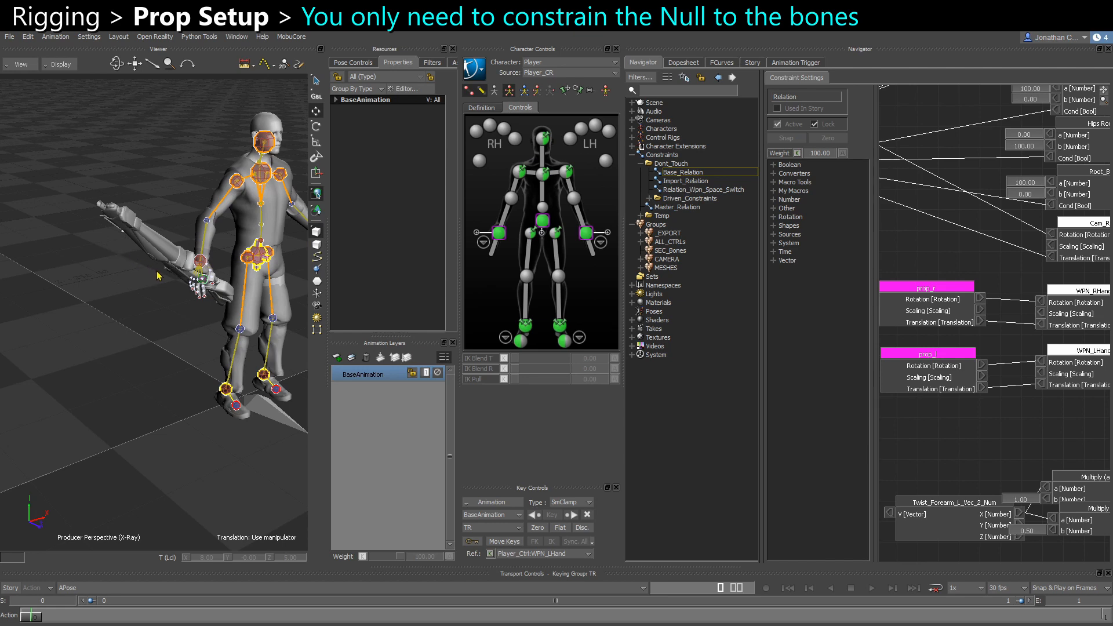
ctrl+drag(157, 276, 177, 319)
drag(944, 300, 944, 306)
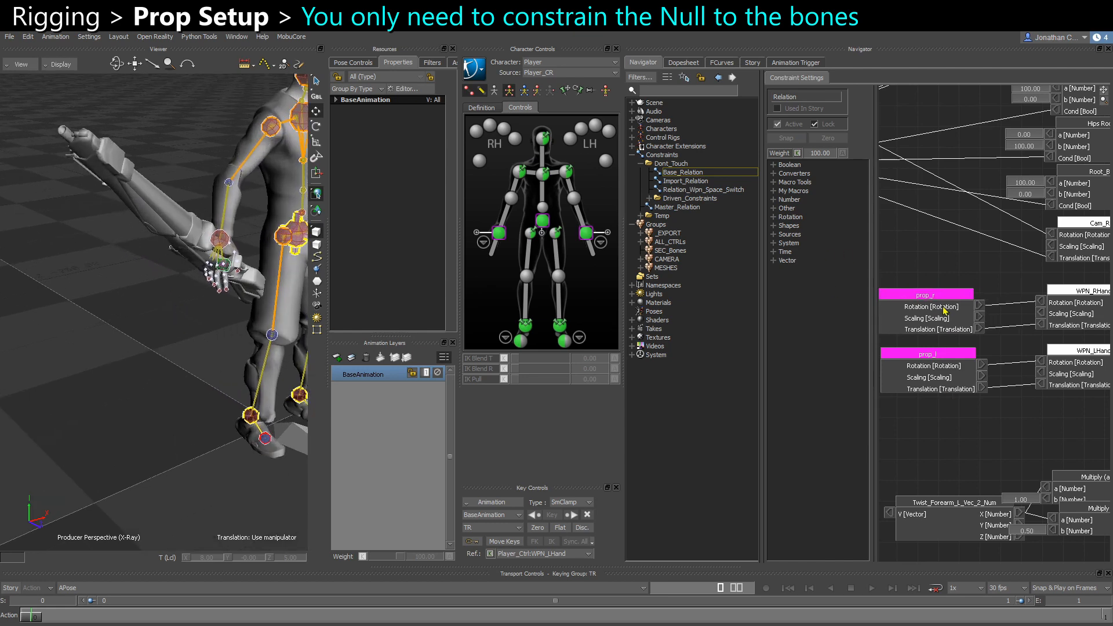
drag(942, 252, 945, 300)
shift+drag(980, 322, 950, 324)
drag(1042, 307, 1044, 312)
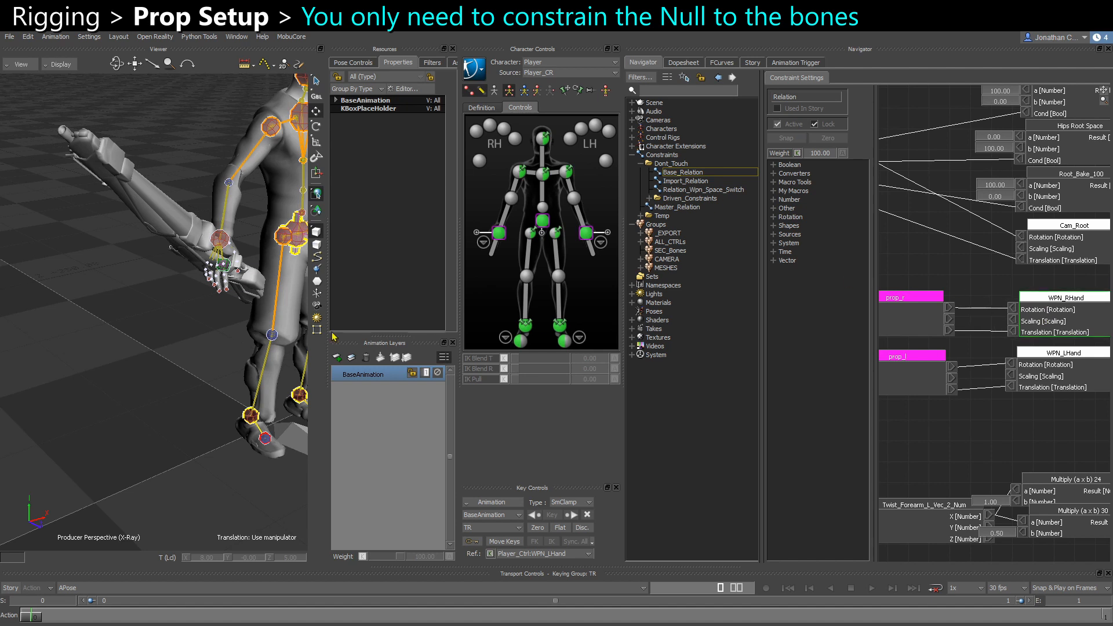
drag(1051, 376, 1051, 381)
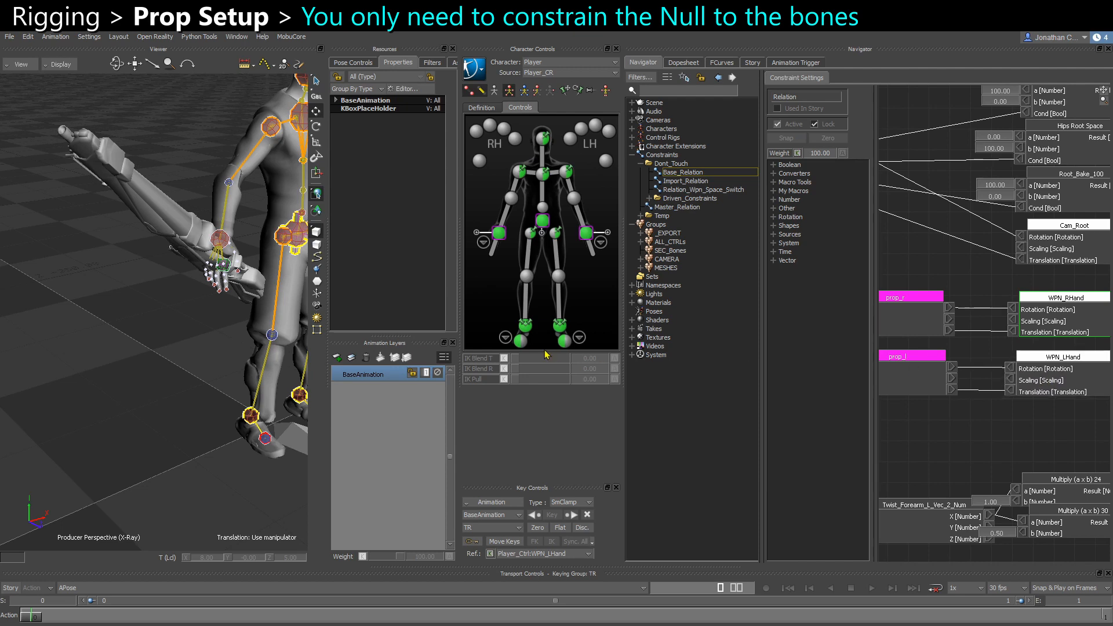
Step: Rotate the Player_Ctrl:WPN_RHand control to about 48.18, -13.63, -70.76 so the carbine points down from the right hand
ctrl+shift+drag(213, 305, 150, 329)
scroll(150, 329, up, 4)
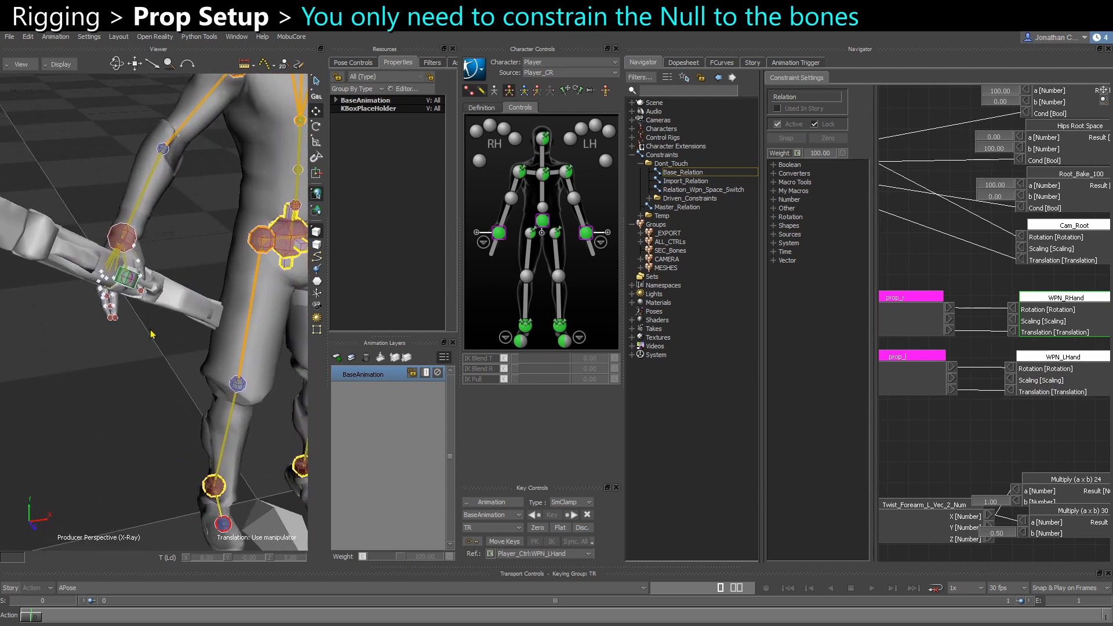
click(120, 281)
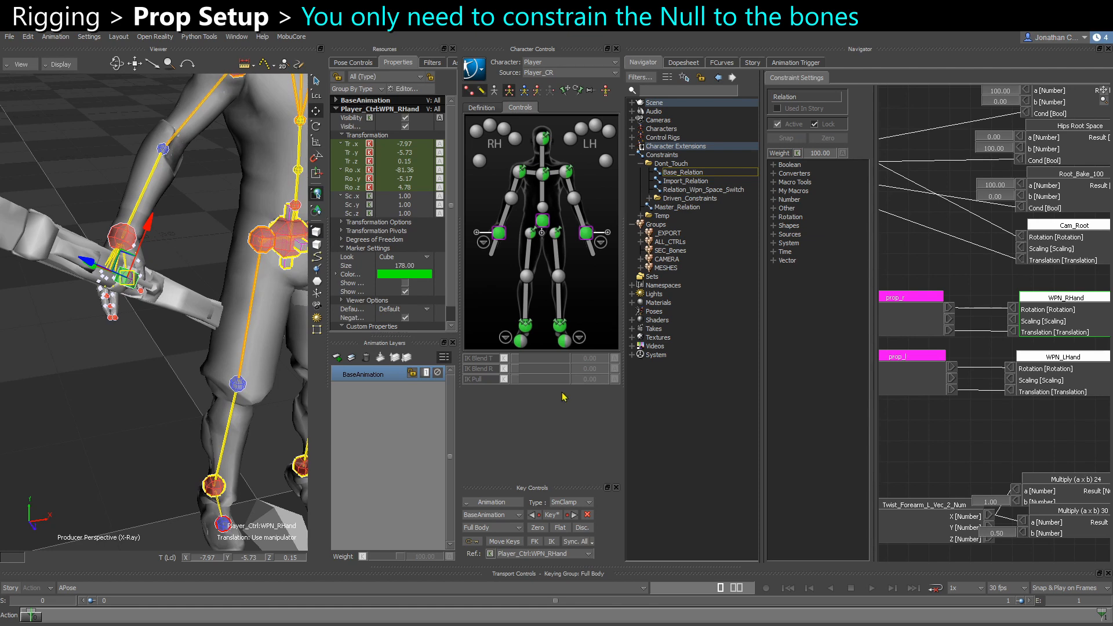
mouse_move(902, 271)
mouse_down()
mouse_move(913, 400)
mouse_move(926, 402)
mouse_up()
click(100, 402)
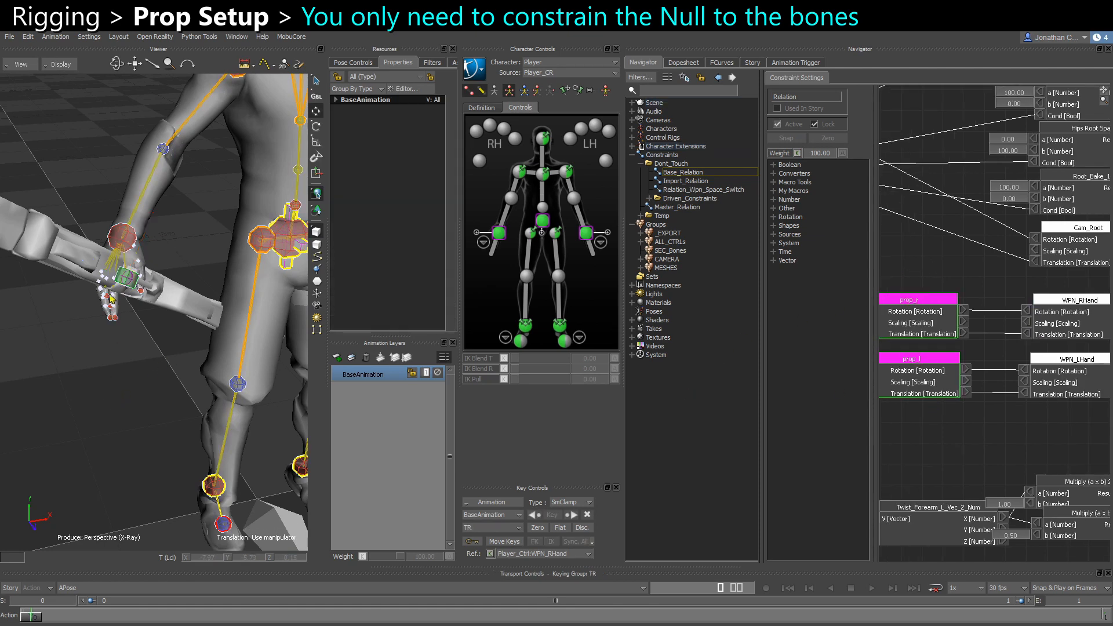
scroll(121, 286, up, 2)
click(124, 280)
key(r)
scroll(116, 284, down, 4)
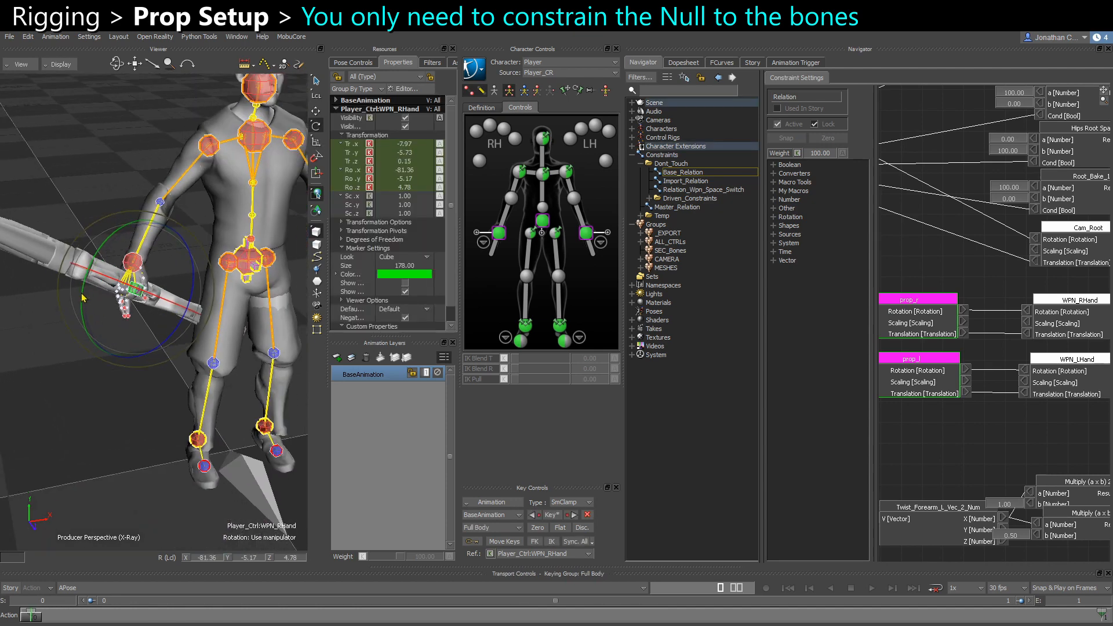
mouse_move(84, 297)
ctrl+shift+mouse_down()
mouse_move(101, 314)
mouse_move(118, 261)
ctrl+shift+mouse_up()
scroll(101, 314, up, 3)
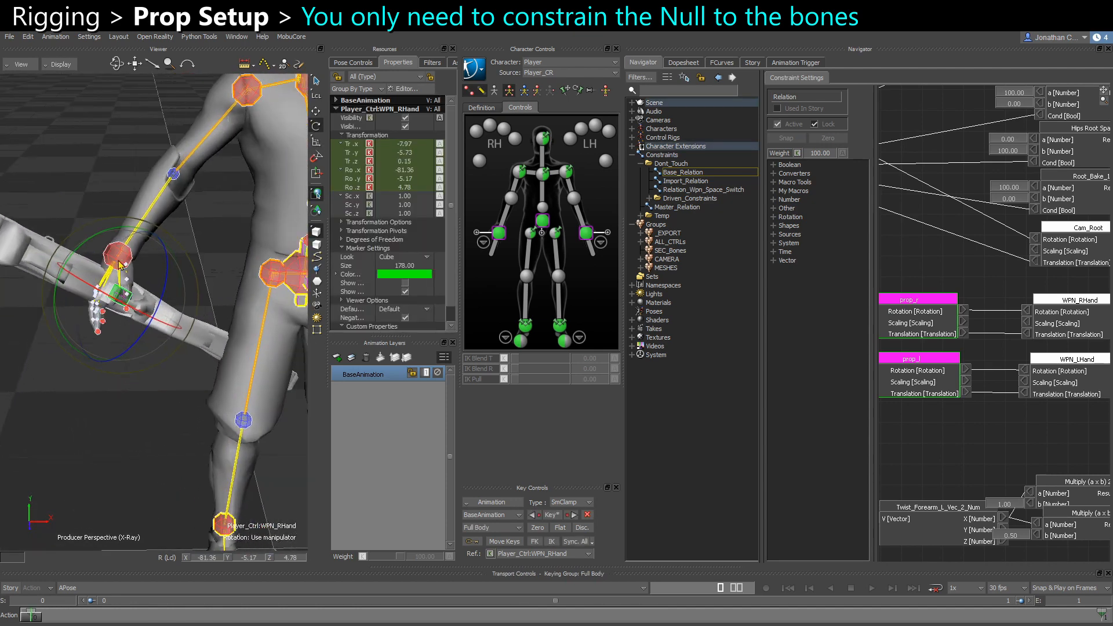
drag(126, 326, 152, 325)
drag(144, 271, 155, 296)
ctrl+shift+drag(155, 295, 231, 255)
Step: Move the Player_Ctrl:WPN_RHand control to adjust the carbine's placement beside the right hand, and deselect it
key(t)
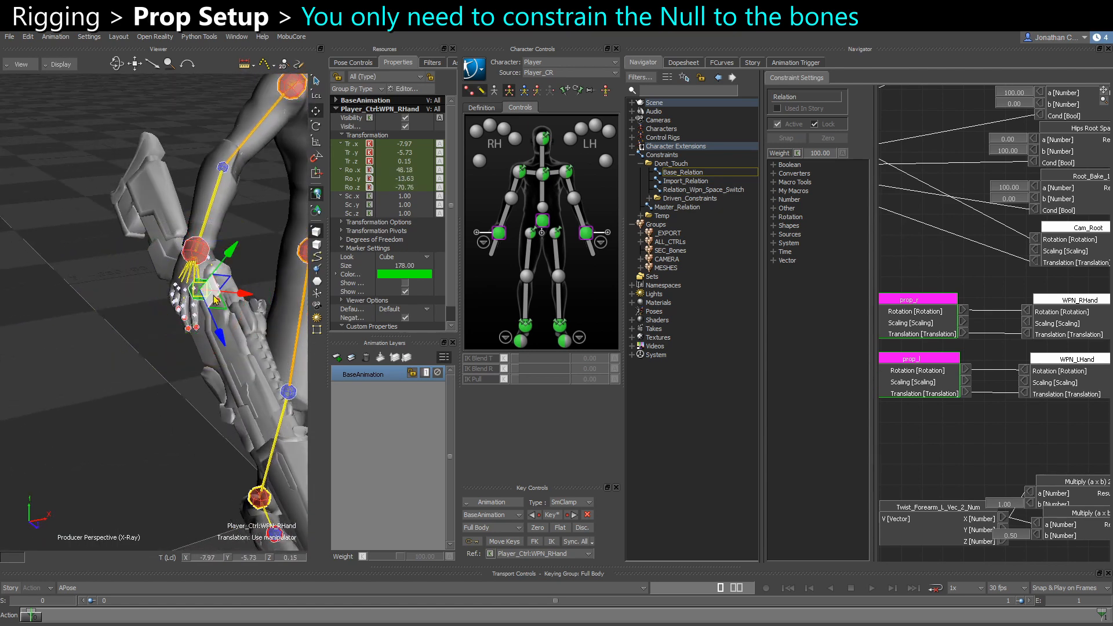
drag(217, 300, 227, 316)
ctrl+shift+drag(226, 313, 225, 289)
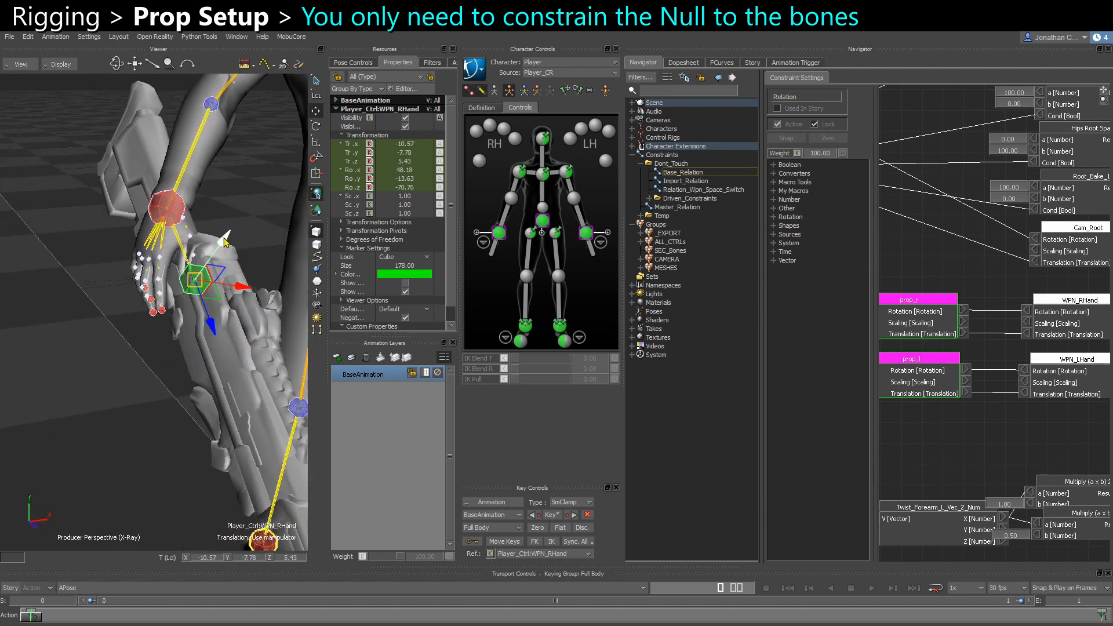
drag(220, 237, 213, 251)
ctrl+shift+drag(213, 251, 207, 212)
click(221, 265)
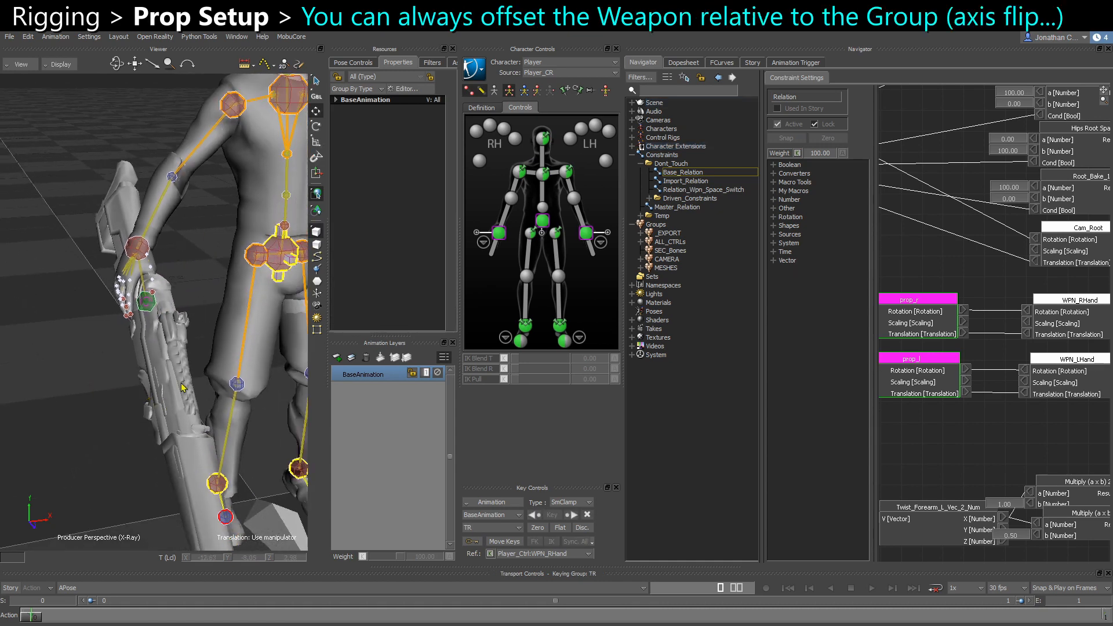
Step: Duplicate the Carabine_01 model in the schematic and parent the copy under WPN_RHand
key(ctrl+w)
ctrl+drag(175, 397, 123, 427)
click(113, 378)
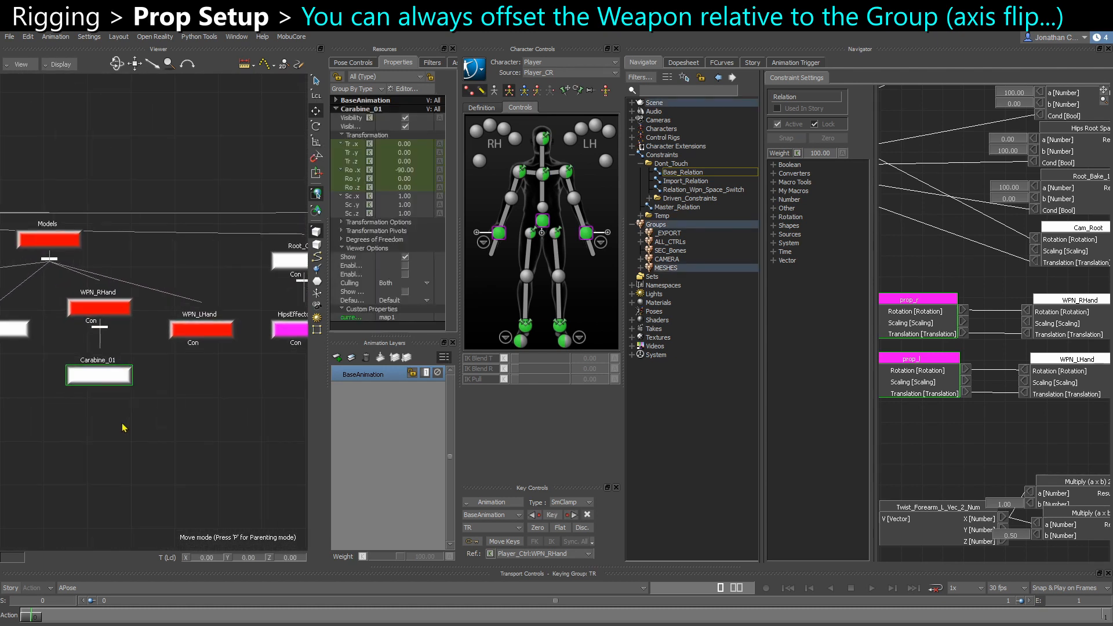
key(ctrl+v)
alt+drag(57, 310, 54, 303)
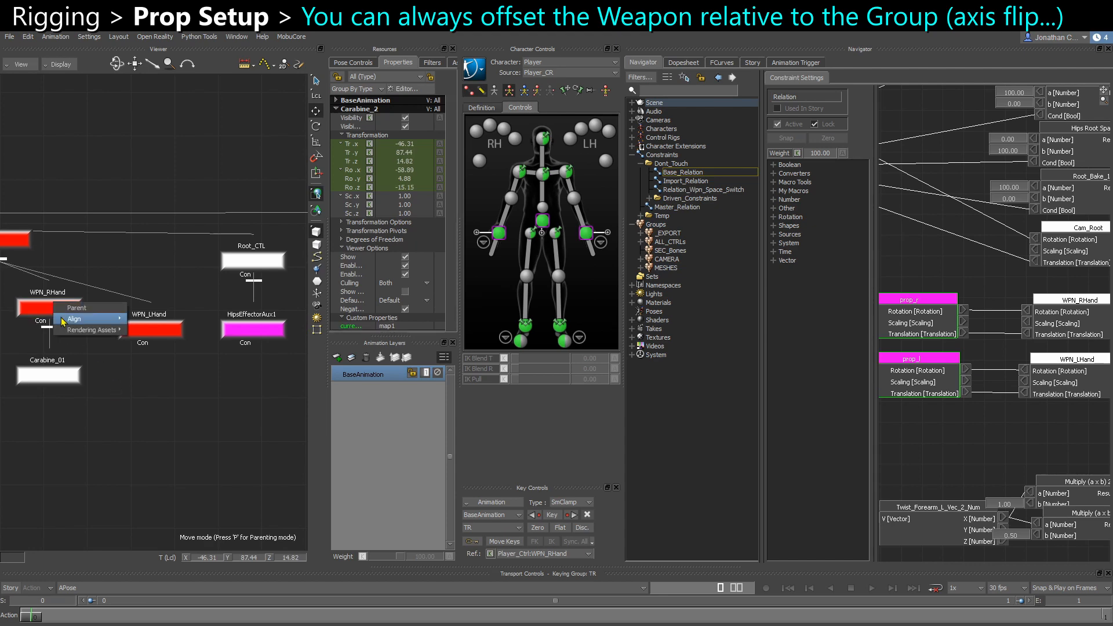
click(93, 307)
scroll(166, 439, up, 2)
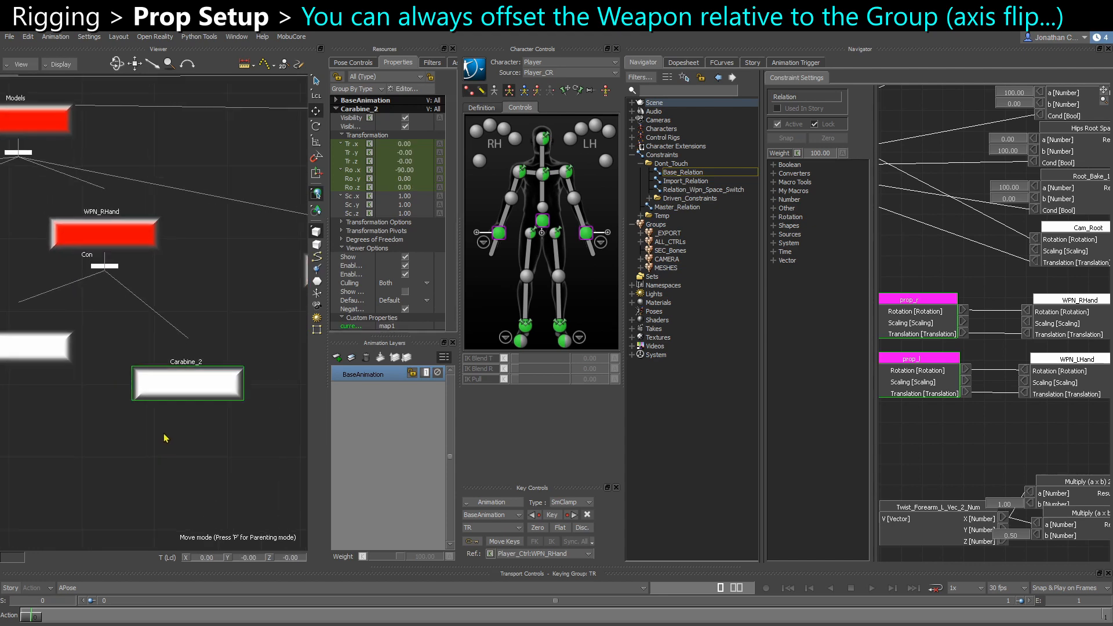
shift+drag(114, 387, 155, 393)
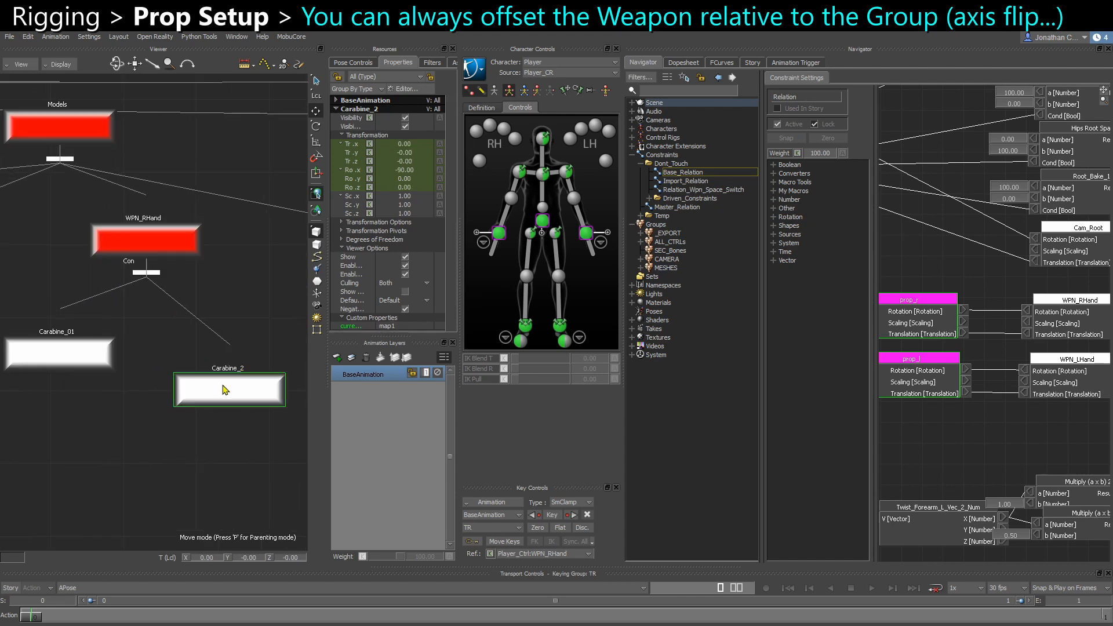
Step: Set the Carabine_2 model's X pre-rotation to 90 and deselect it
key(ctrl+e)
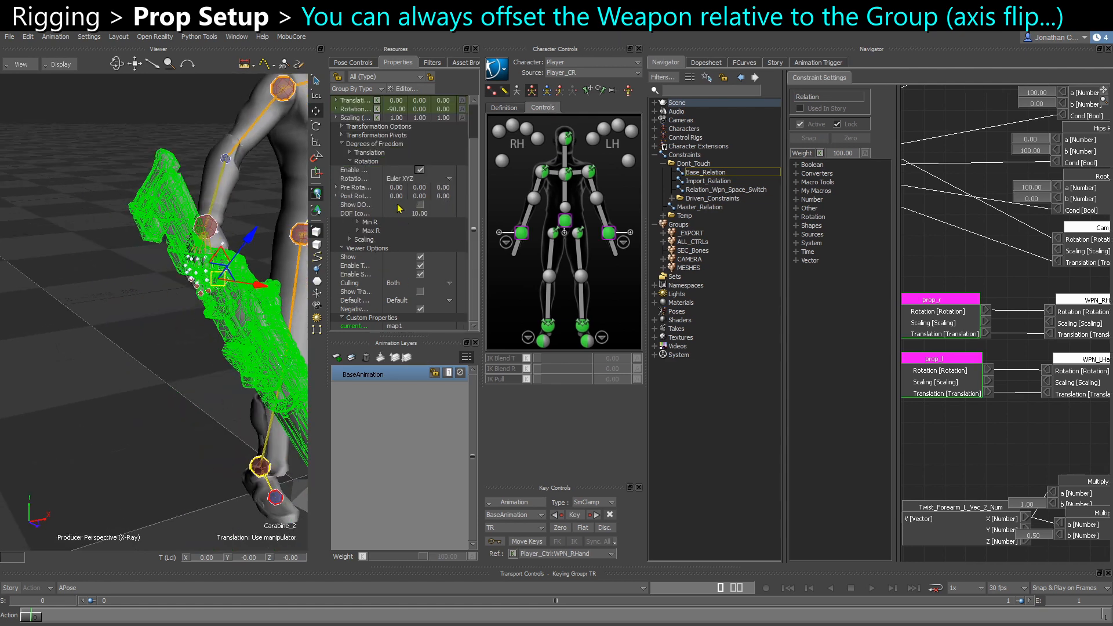
drag(396, 187, 413, 192)
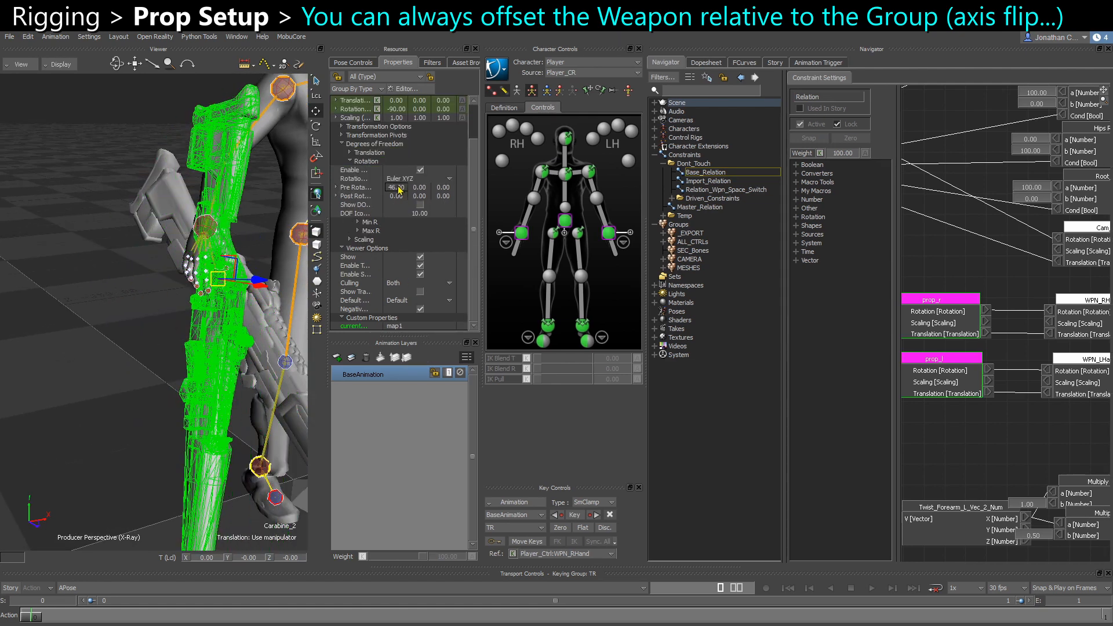
double_click(398, 187)
text(0)
key(Return)
click(14, 318)
scroll(63, 294, down, 2)
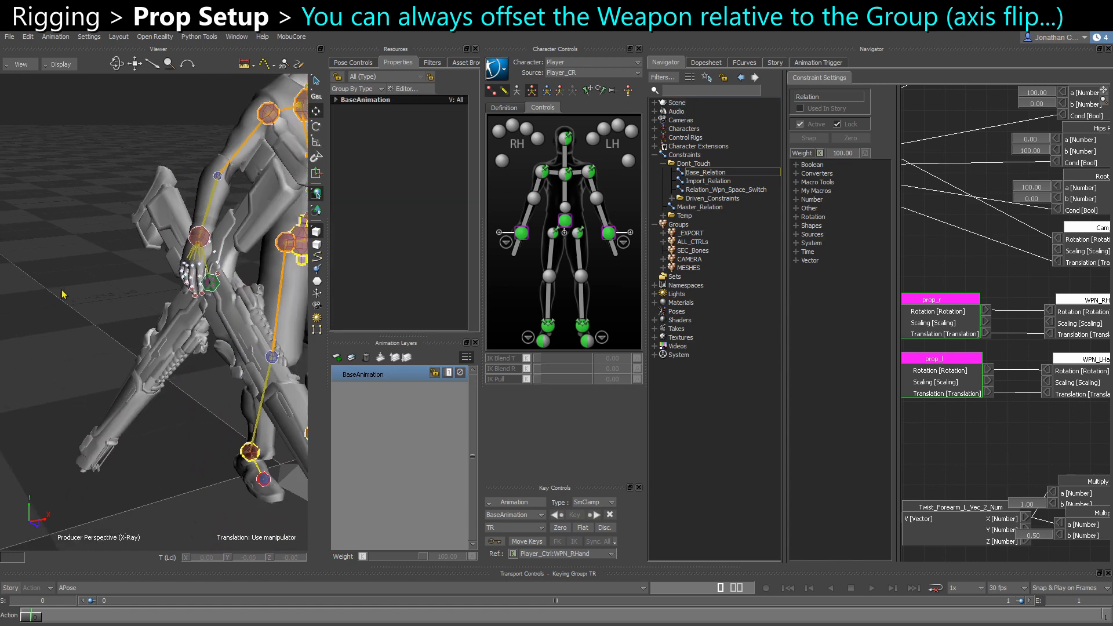
Step: Set the Carabine_2 model's local X rotation to 180
click(147, 365)
ctrl+shift+drag(174, 349, 158, 324)
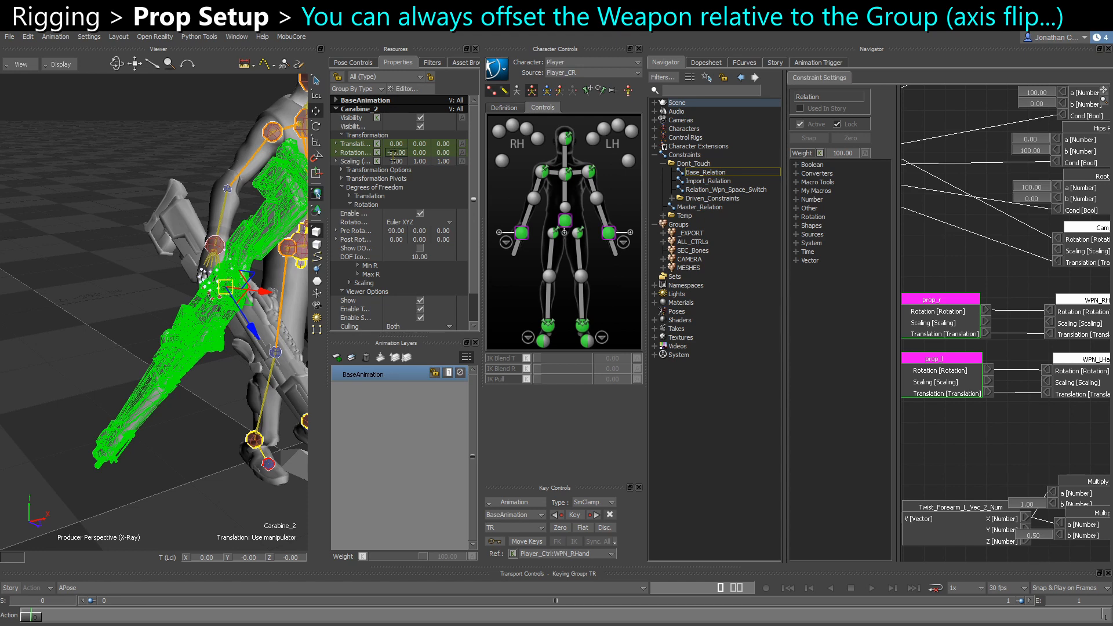
text(0)
key(Return)
mouse_move(399, 156)
mouse_down()
mouse_move(511, 167)
mouse_move(406, 158)
mouse_up()
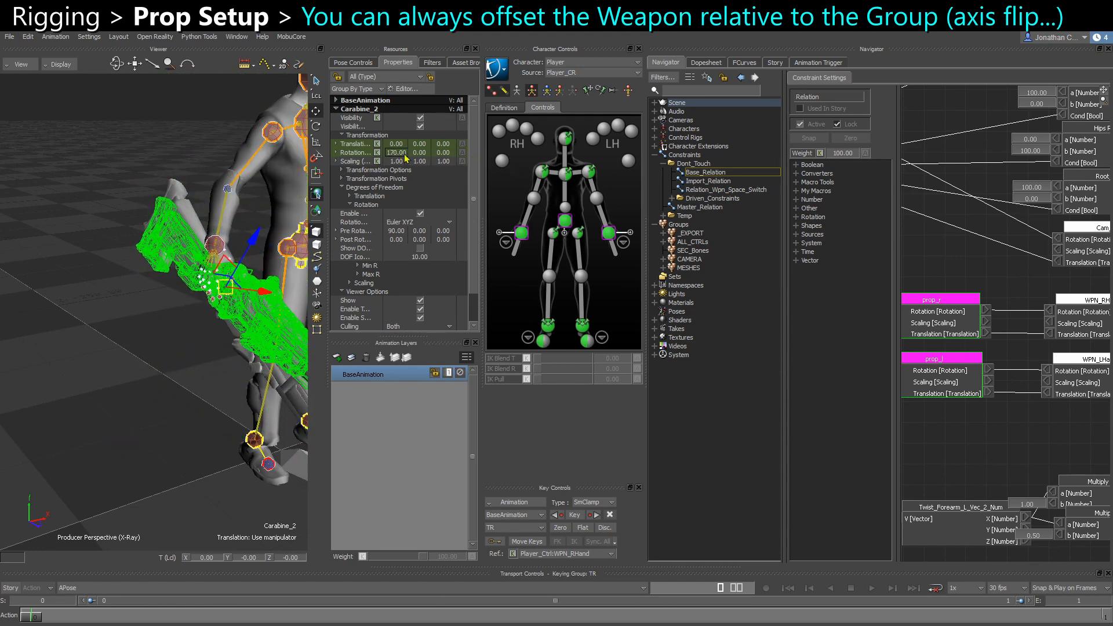
text(180)
key(Return)
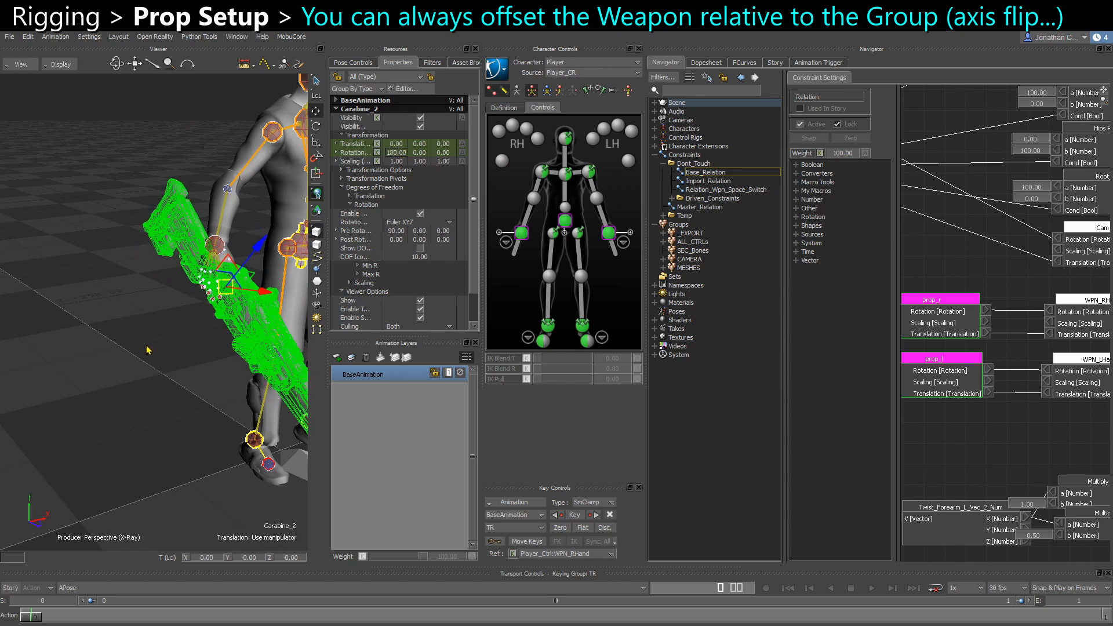
Step: Inspect the WPN_RHand null and the Player_Ctrl:WPN_RHand control, checking how the flipped carbine sits on the full character
key(ctrl+w)
scroll(170, 340, down, 4)
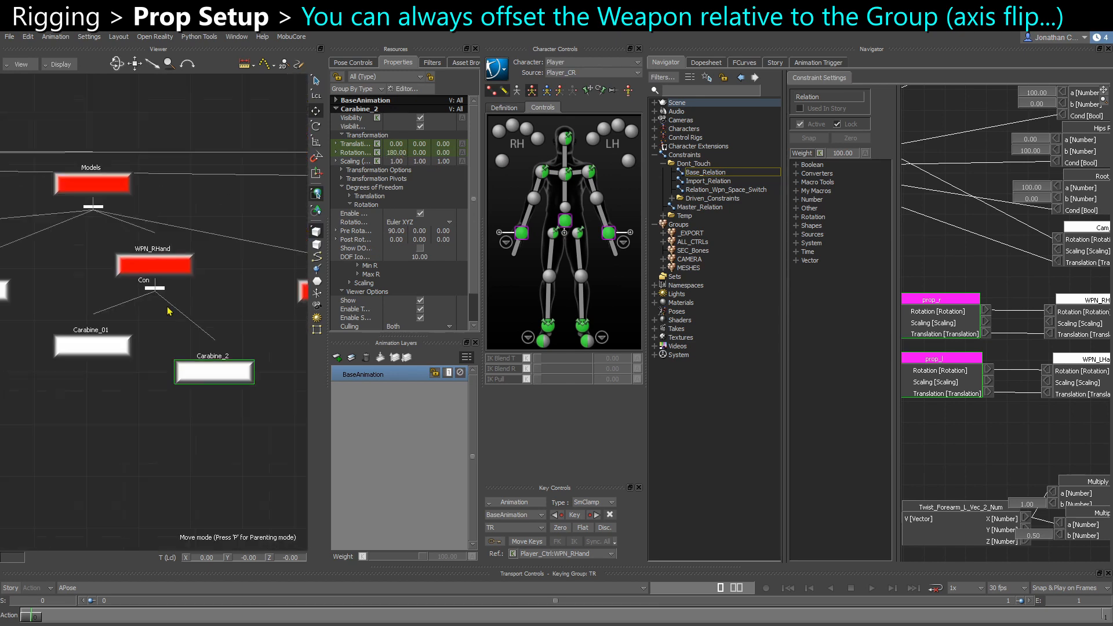
click(153, 268)
key(ctrl+e)
ctrl+shift+drag(239, 316, 233, 387)
scroll(233, 387, up, 4)
click(116, 297)
click(171, 236)
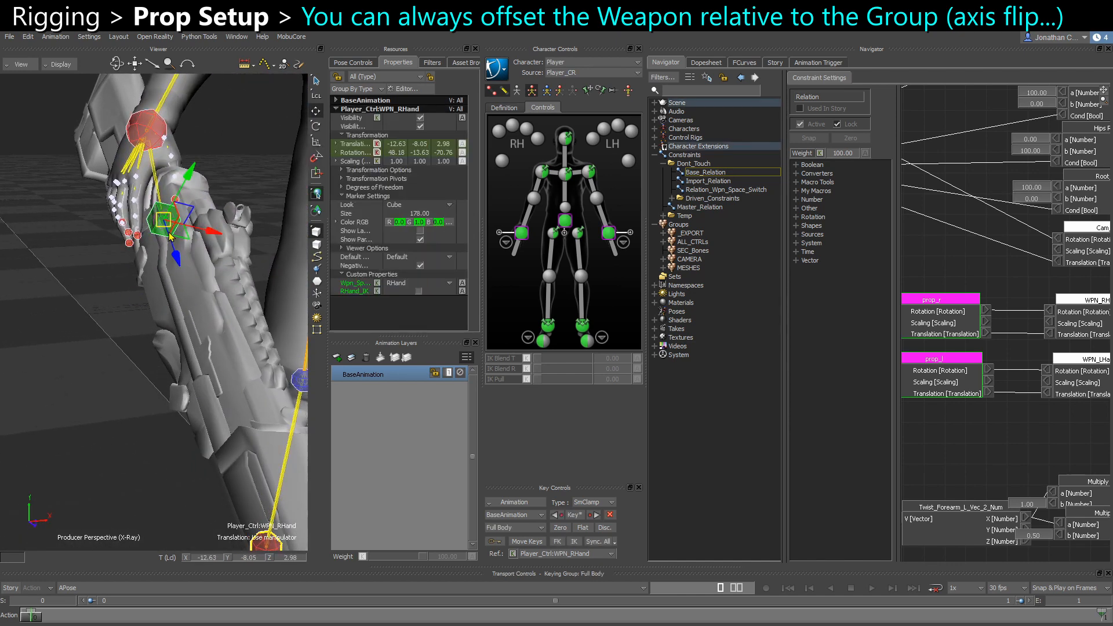
click(74, 364)
key(a)
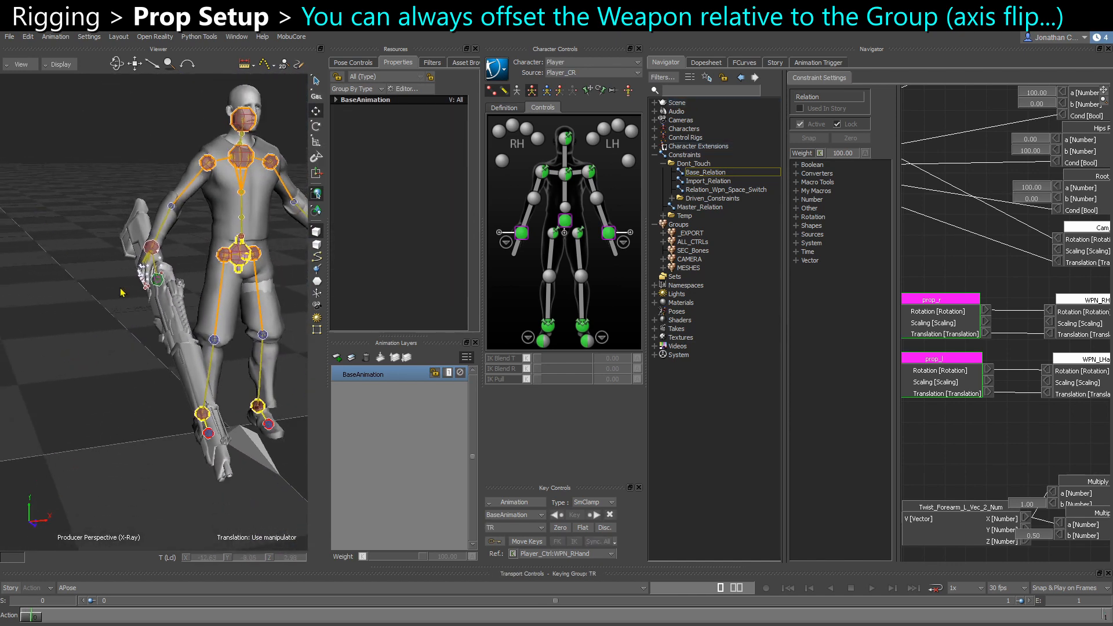
ctrl+shift+drag(142, 333, 169, 368)
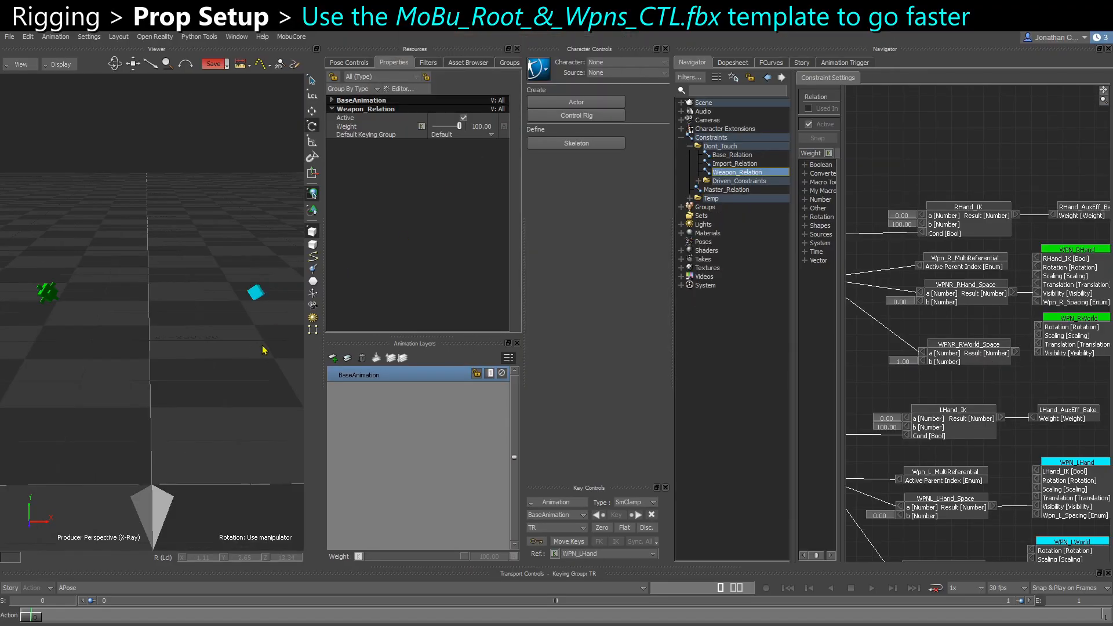
Step: Review the template's Weapon_Relation graph and the Wpn_L_MultiReferential and Wpn_R_MultiReferential constraints
ctrl+shift+drag(242, 384, 116, 346)
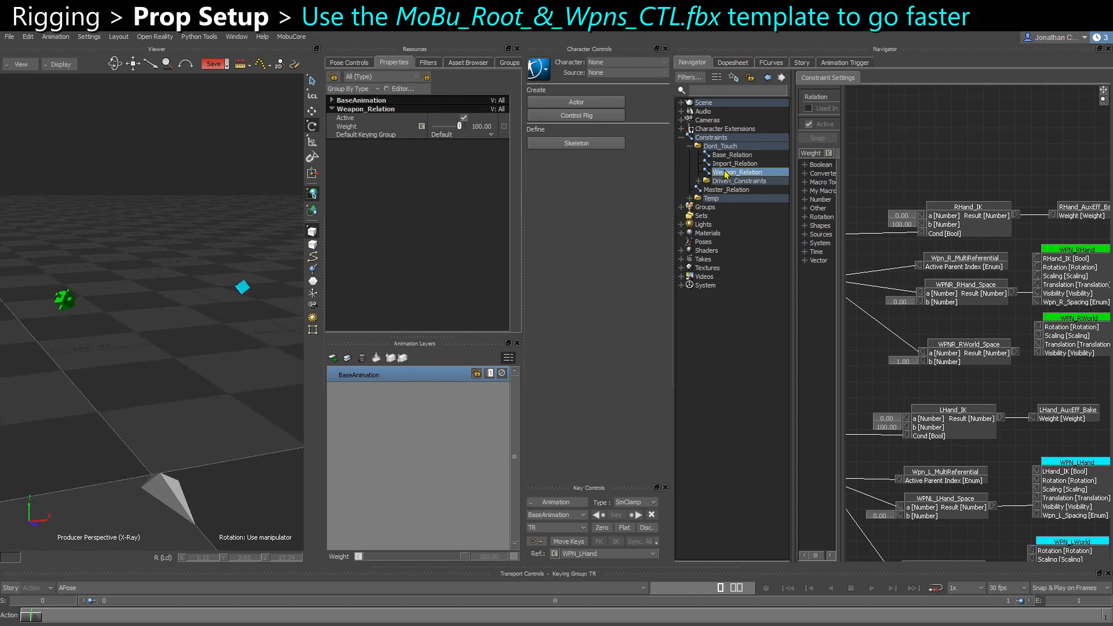
scroll(1004, 207, down, 2)
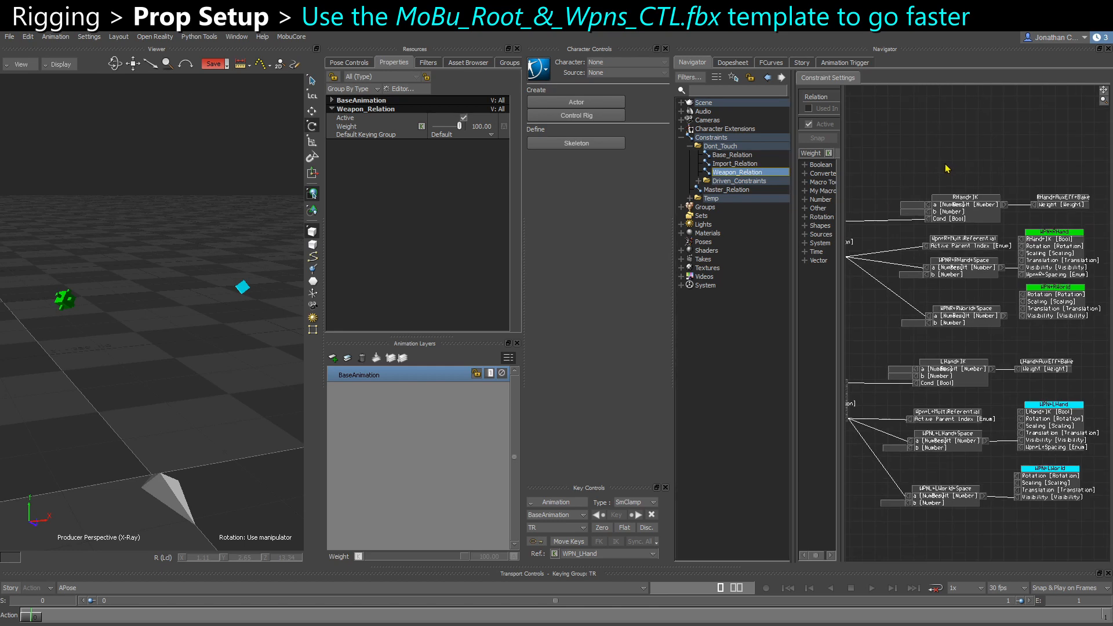
drag(1049, 511, 1049, 512)
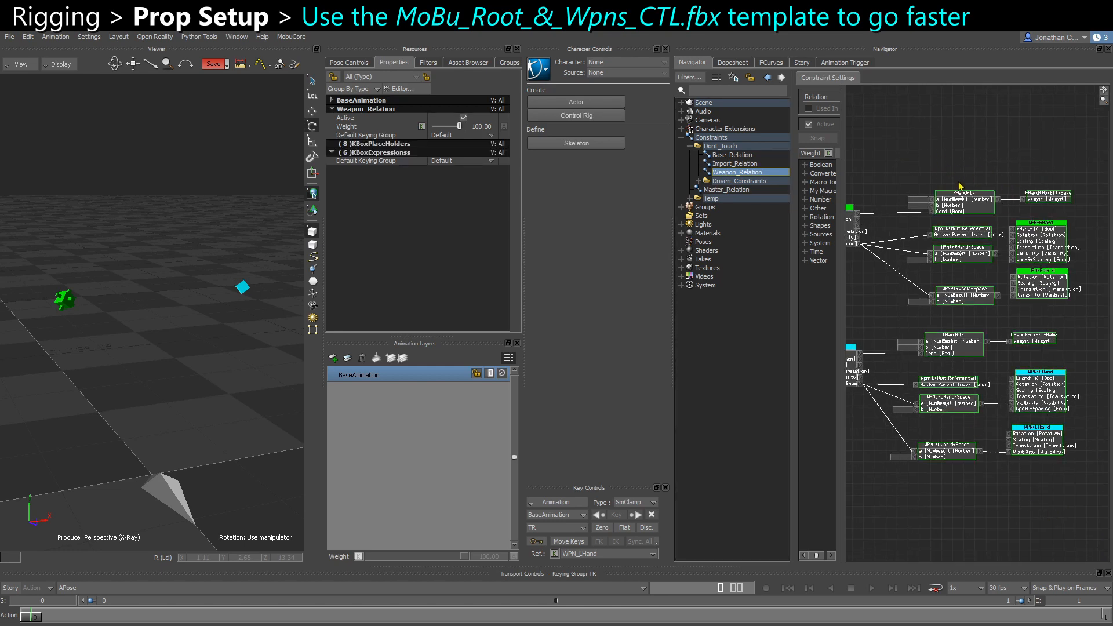
click(963, 145)
click(690, 199)
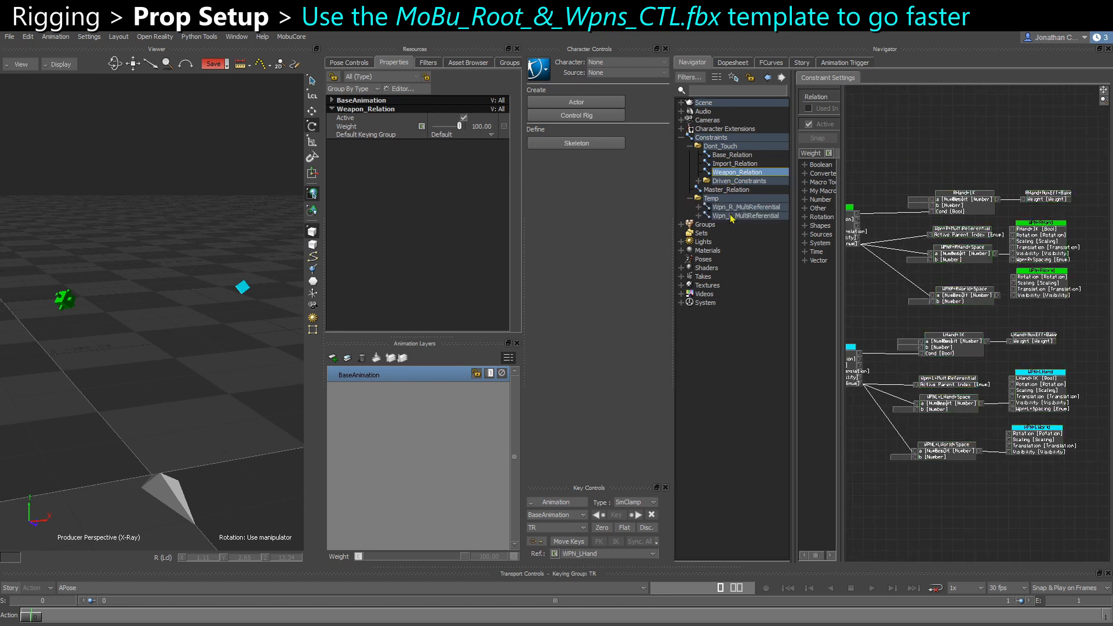
click(737, 207)
click(754, 215)
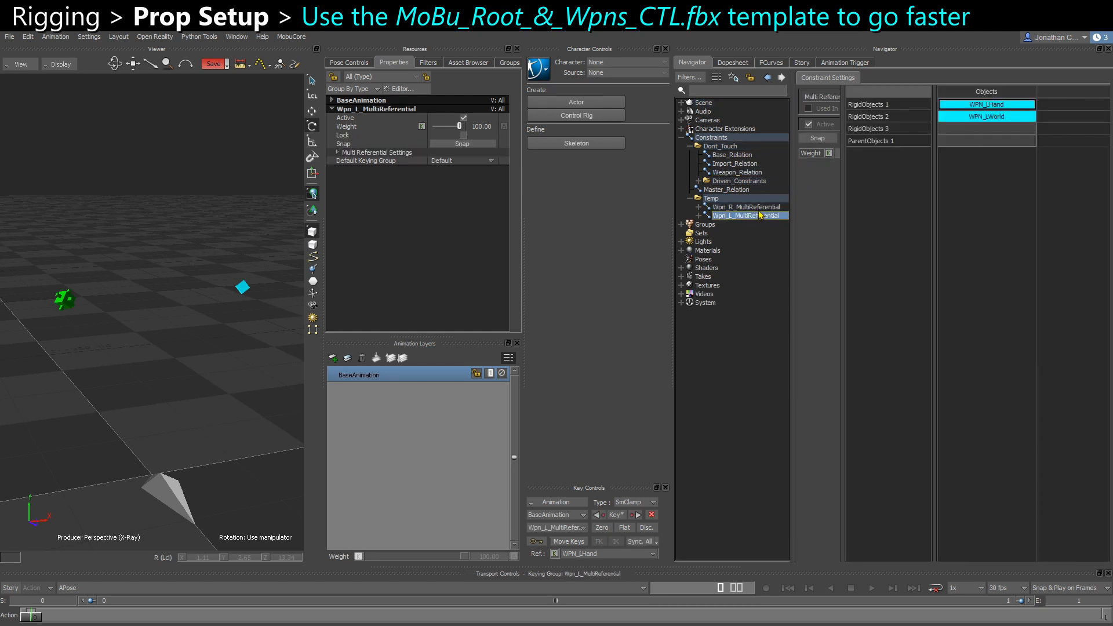
click(746, 207)
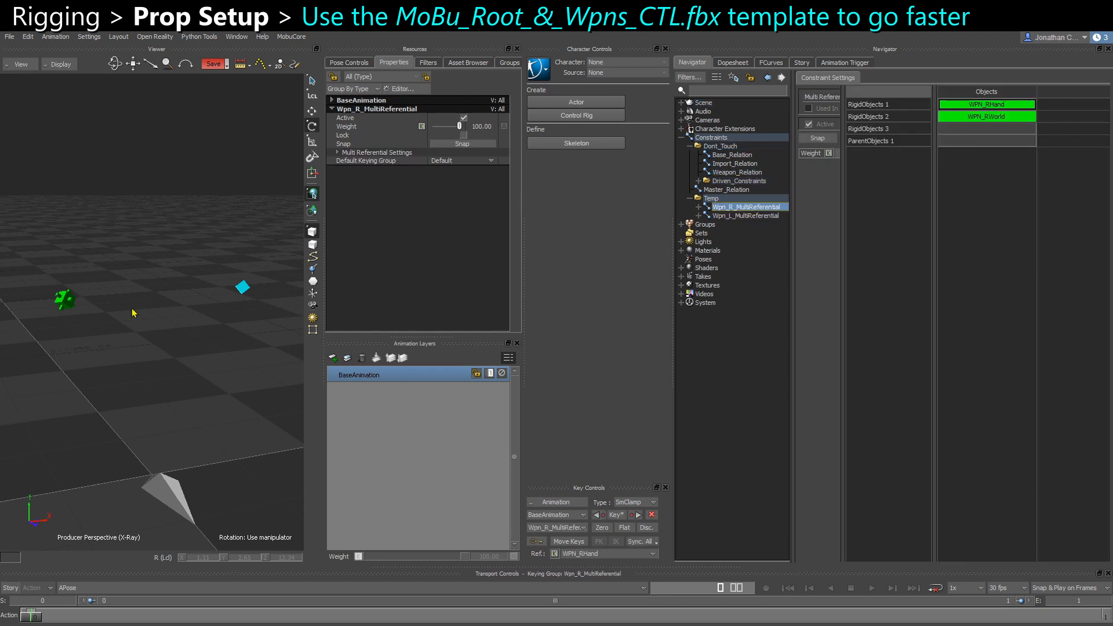
Step: Inspect the properties of the WPN_RHand control and the Character_Ext_Wpn_L and Character_Ext_Wpn_R extensions
scroll(134, 348, up, 2)
click(49, 302)
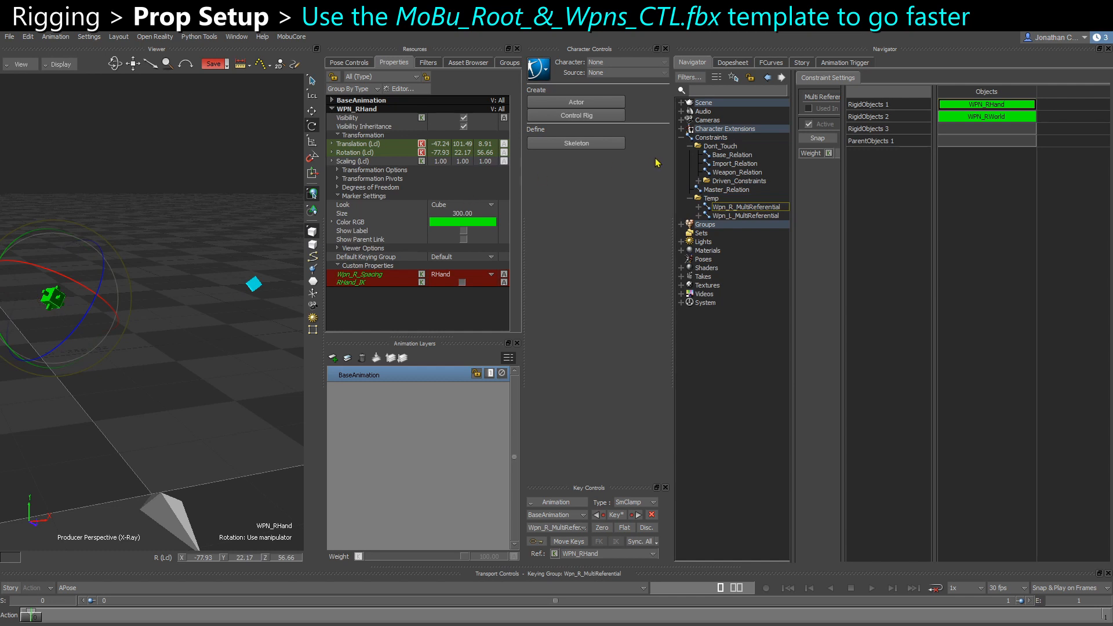
click(682, 128)
click(731, 154)
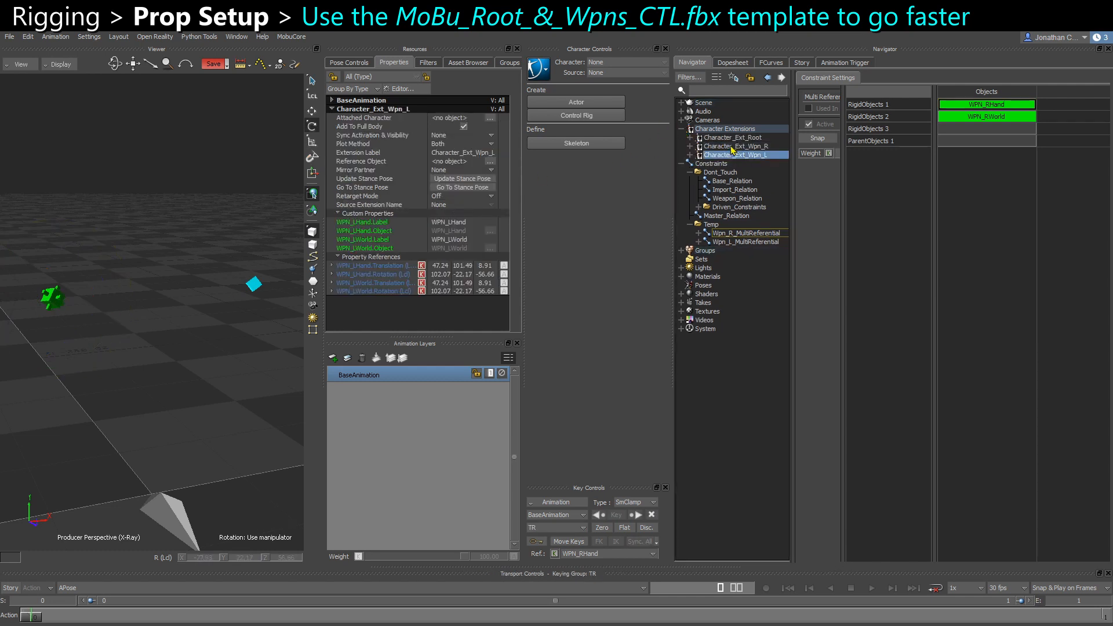
click(731, 146)
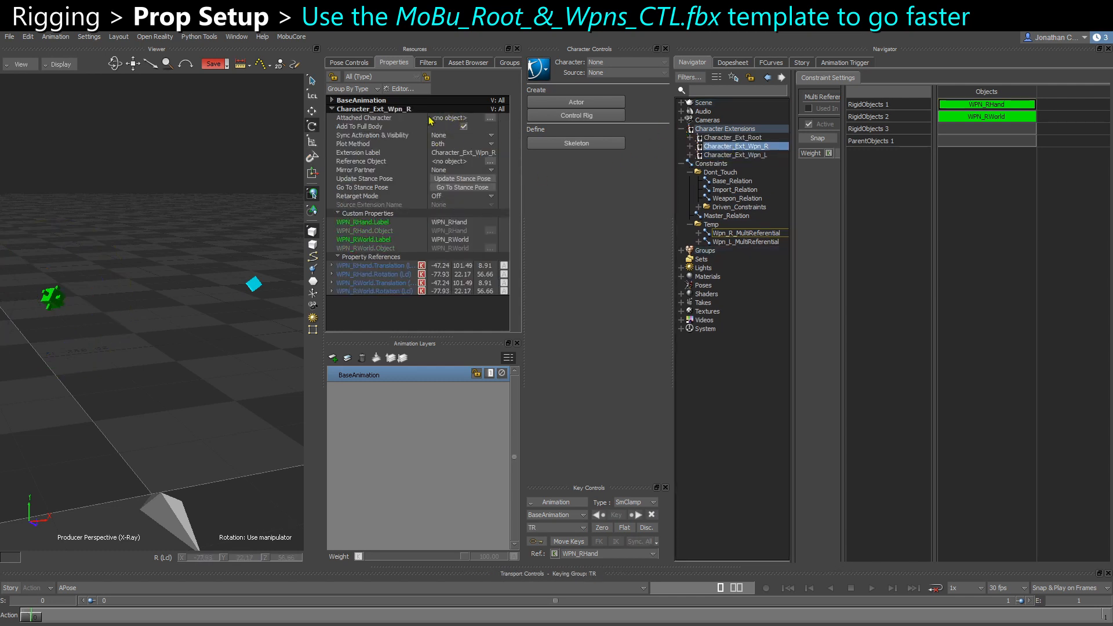
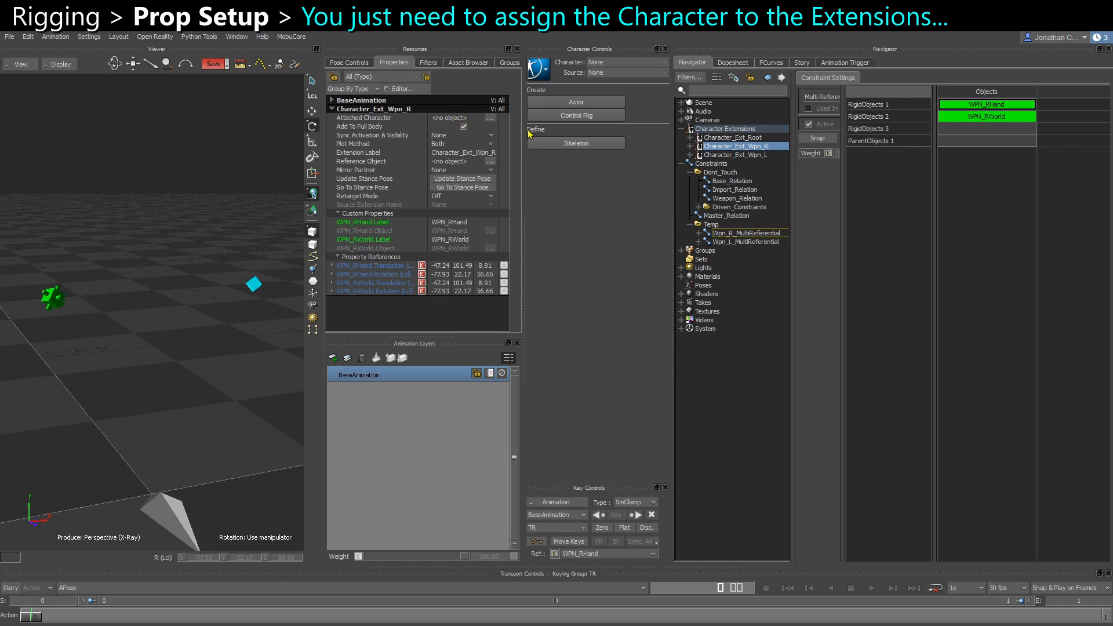
Step: Review the Master_Relation graph and the WPN_Model_R and WPN_Model_L nodes in the Base_Relation graph
click(716, 215)
scroll(196, 295, down, 1)
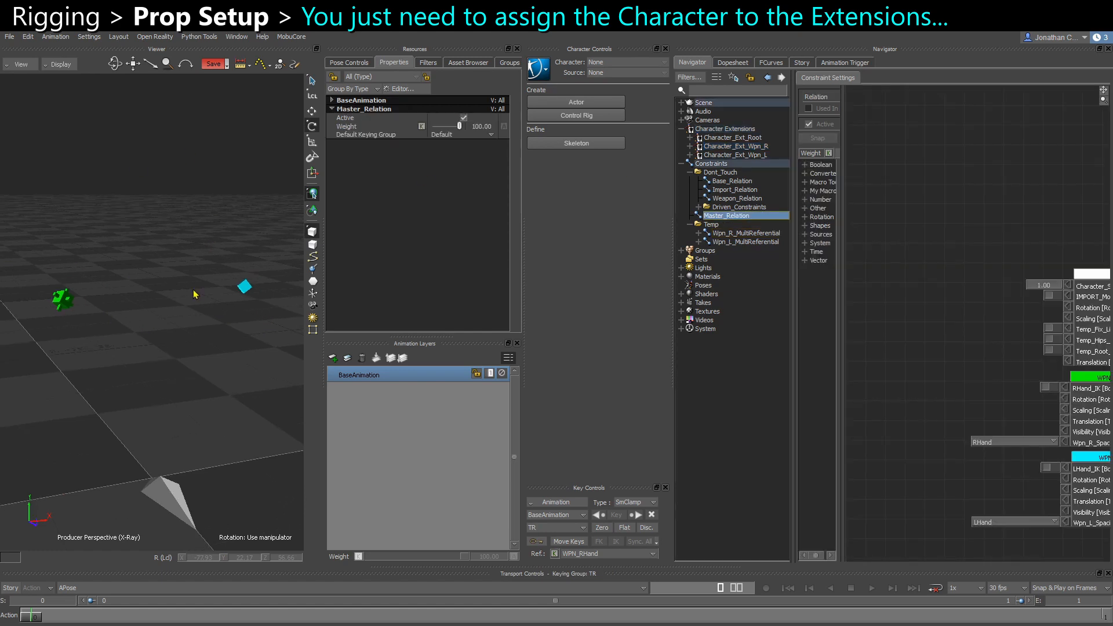
drag(975, 344, 901, 293)
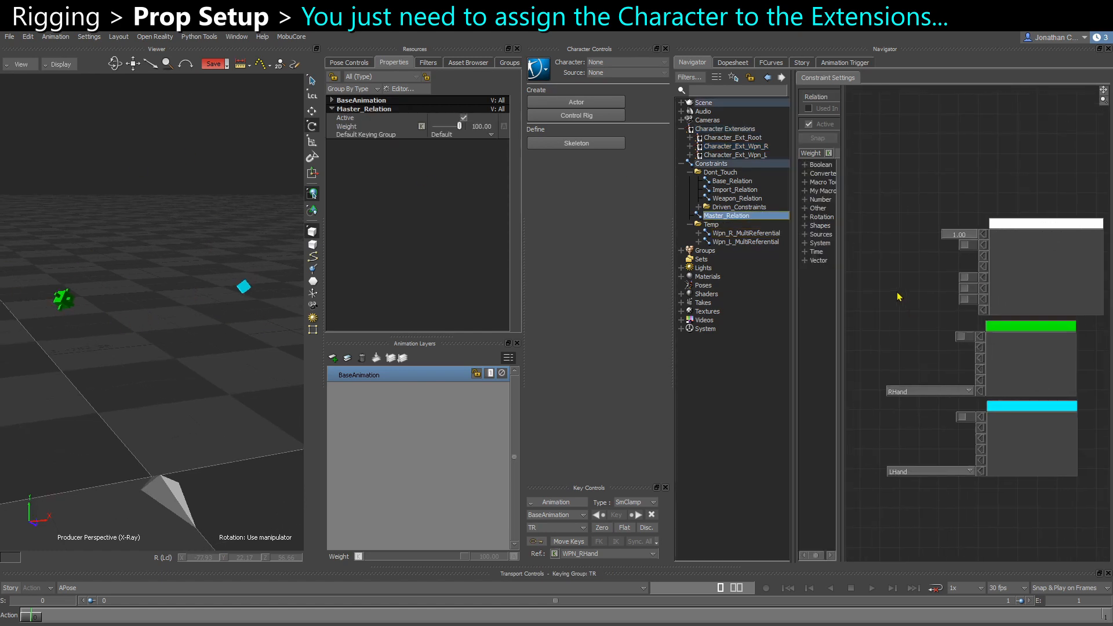
click(718, 181)
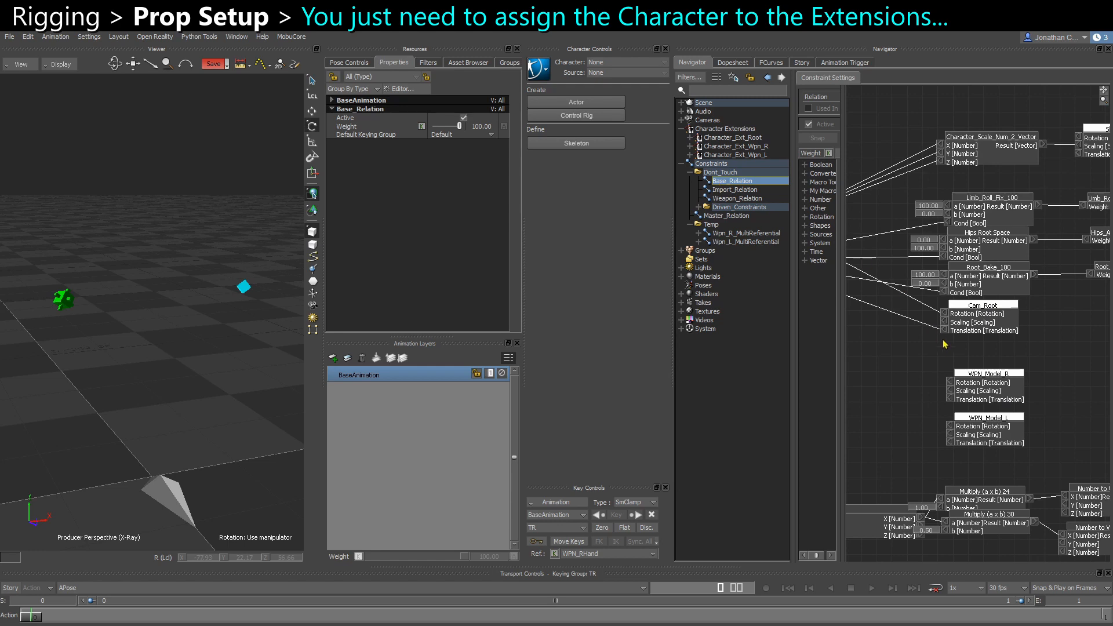
shift+drag(950, 358, 978, 270)
scroll(924, 302, up, 4)
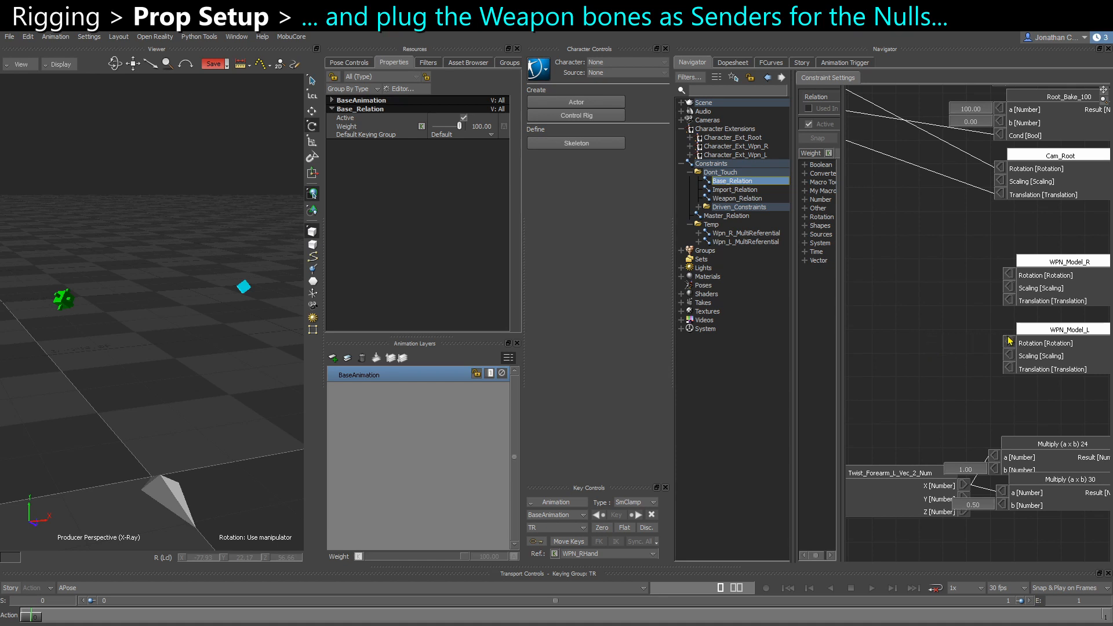
drag(1056, 222, 1072, 345)
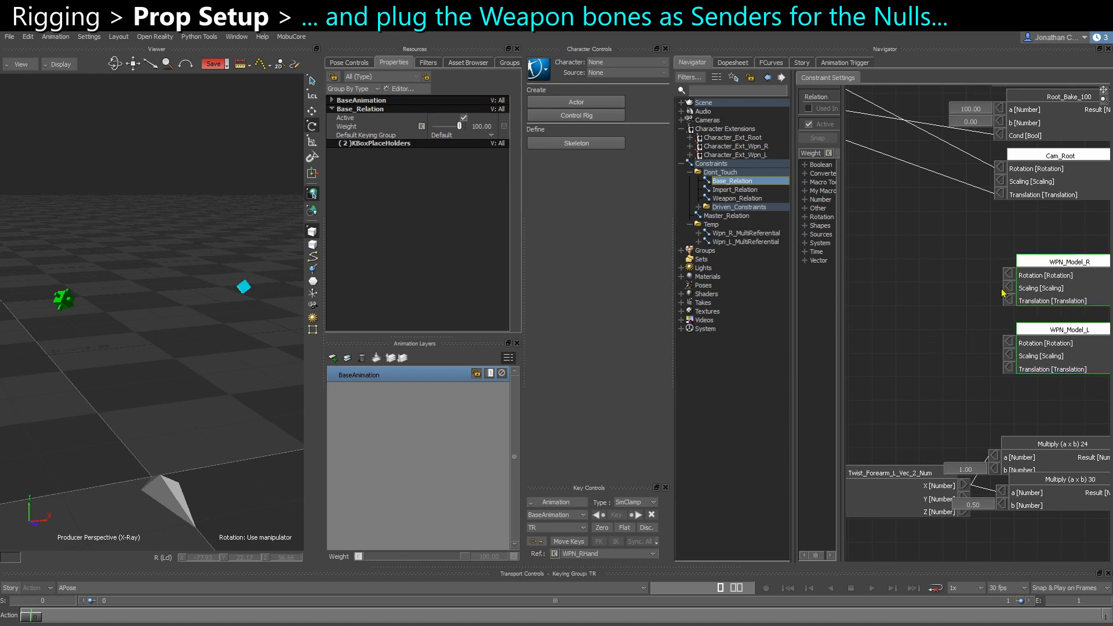
click(894, 365)
Step: Examine the WPN_Model_R and WPN_Model_L nulls under Models in the template's schematic
click(166, 409)
key(ctrl+w)
scroll(168, 383, down, 2)
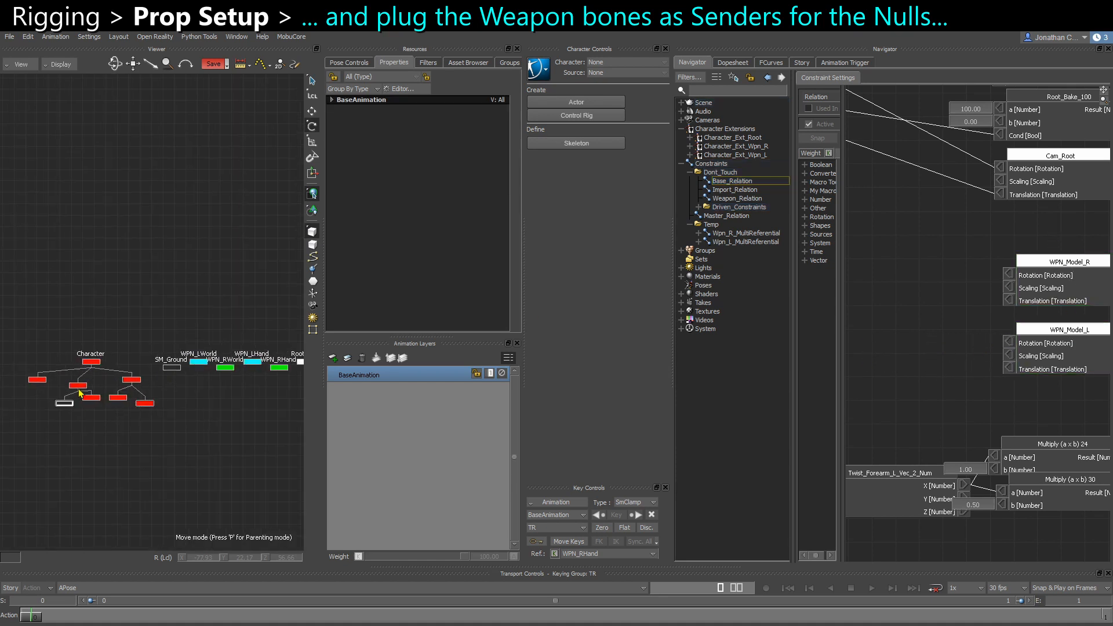
scroll(82, 392, up, 3)
scroll(170, 440, up, 2)
click(164, 395)
click(233, 415)
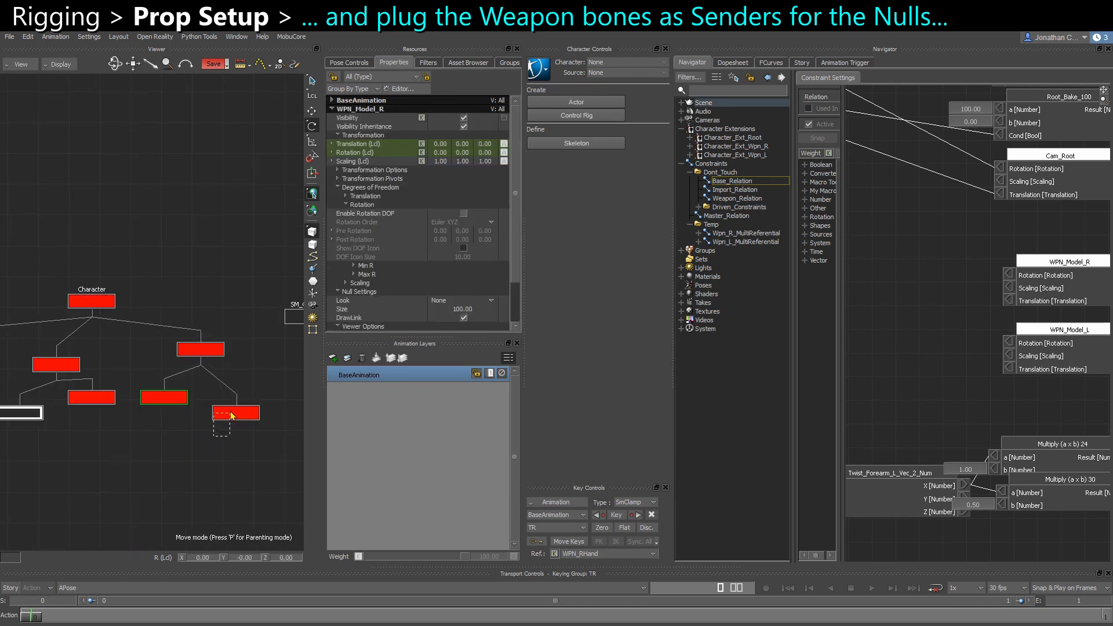
shift+drag(172, 454, 141, 436)
click(77, 424)
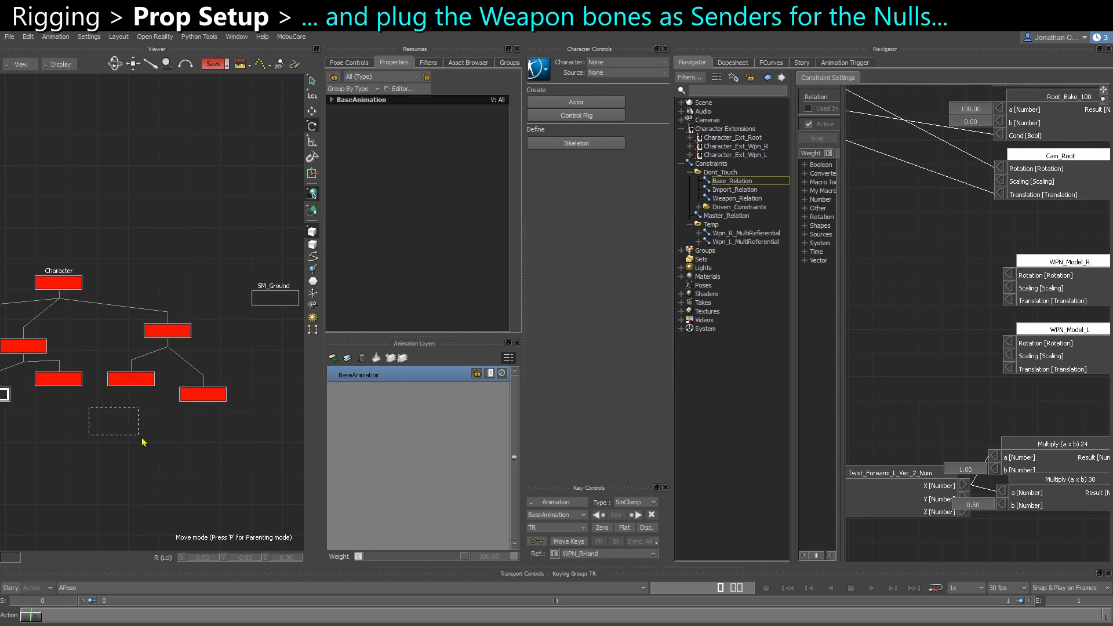
click(131, 380)
click(204, 395)
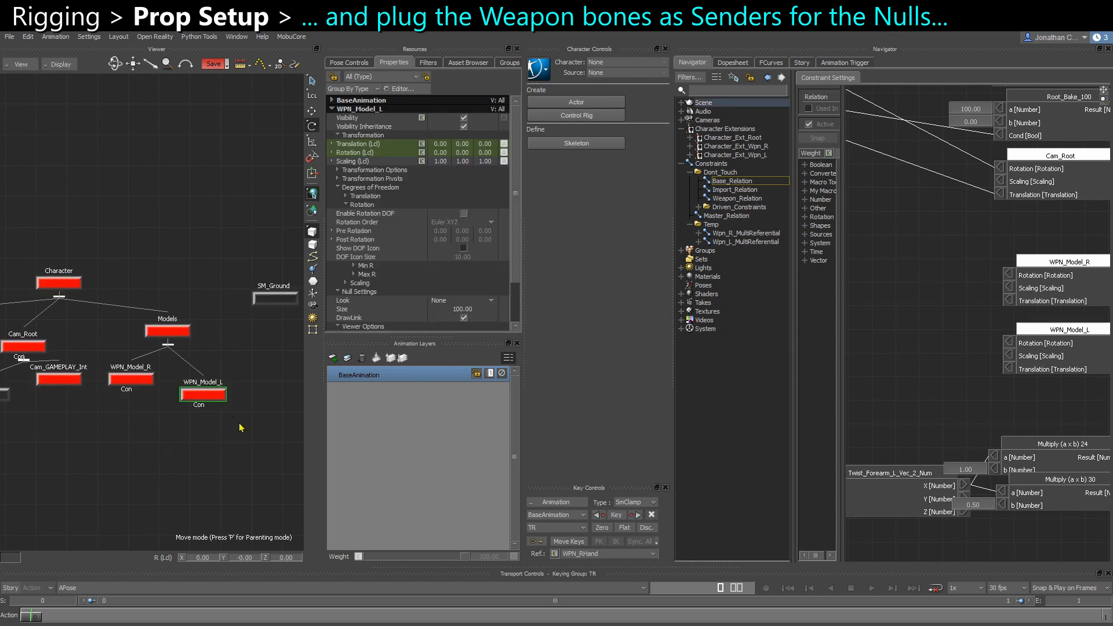
Step: Examine the left- and right-hand WPN World and Hand control nodes in the schematic
scroll(229, 414, down, 5)
shift+drag(227, 408, 70, 359)
scroll(69, 358, up, 2)
click(178, 418)
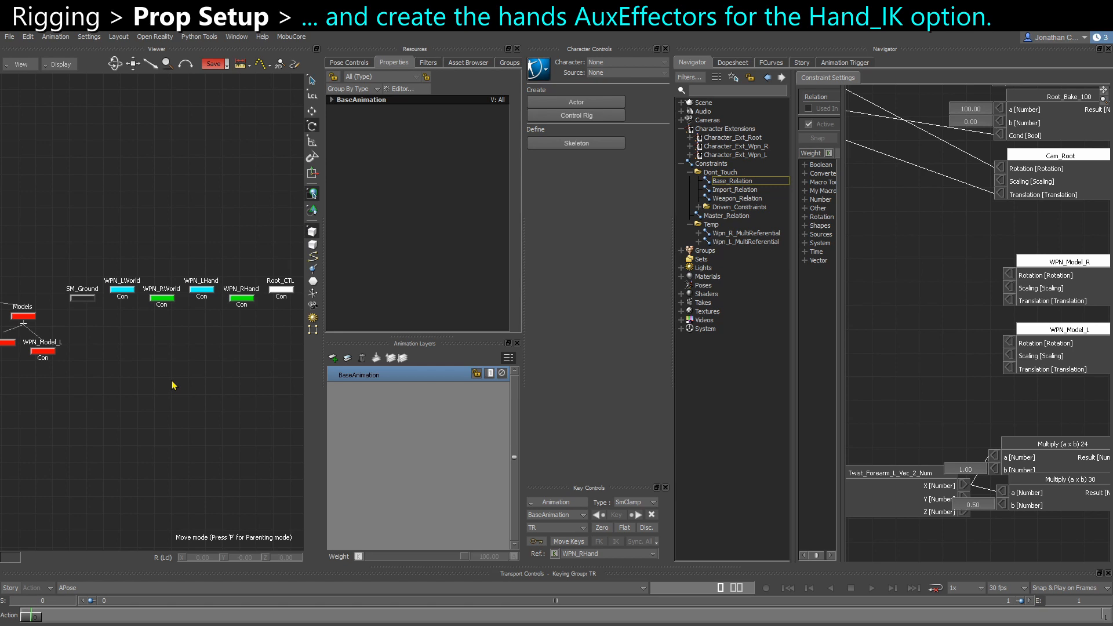
scroll(125, 306, up, 1)
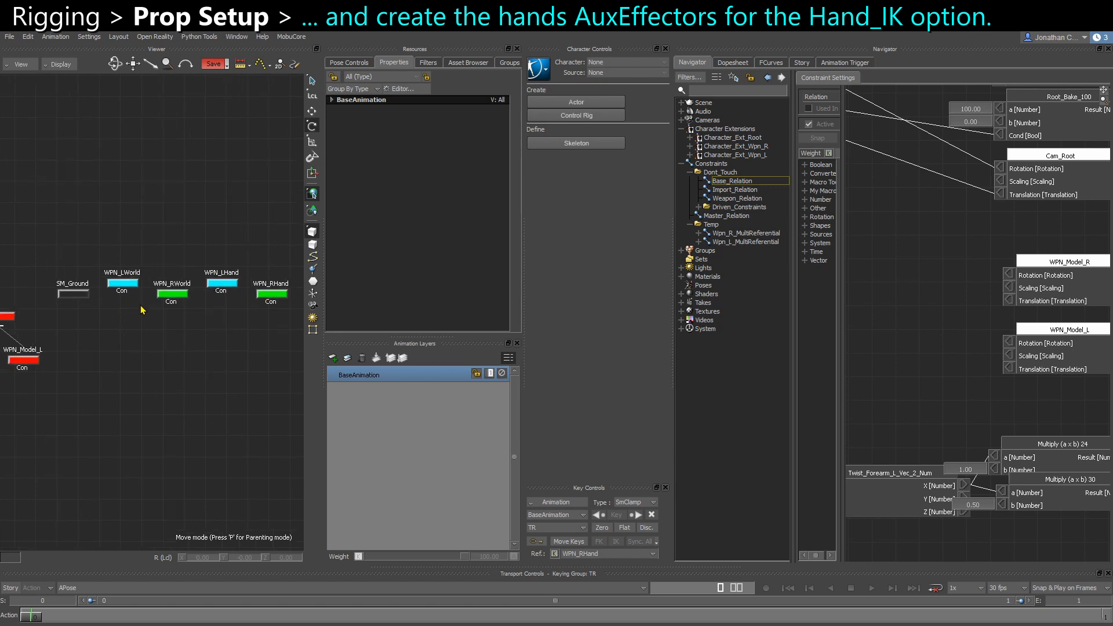
drag(99, 259, 178, 331)
click(147, 339)
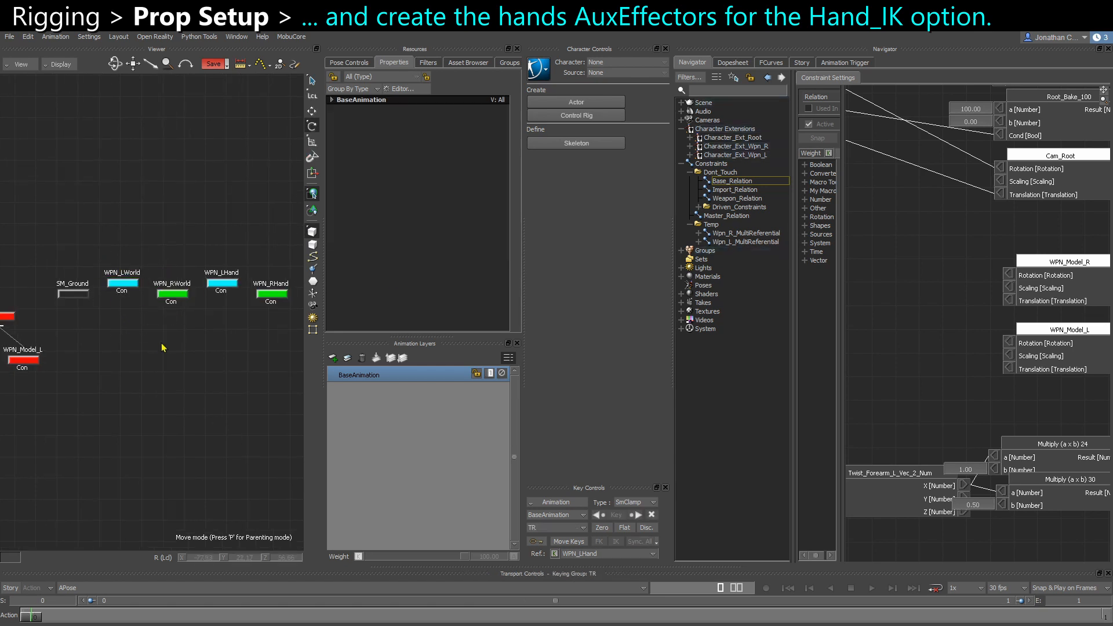